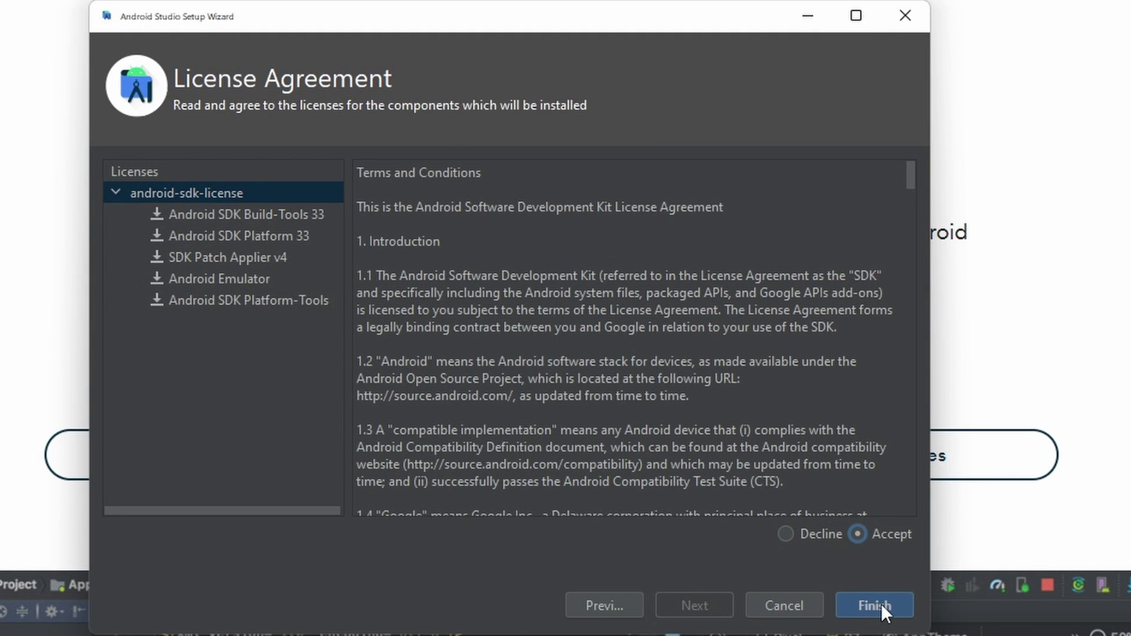
Step: Finish the SDK setup wizard to start downloading components, then move on to the Godot debugging step
{"action": "left_click", "coordinate": [881, 603]}
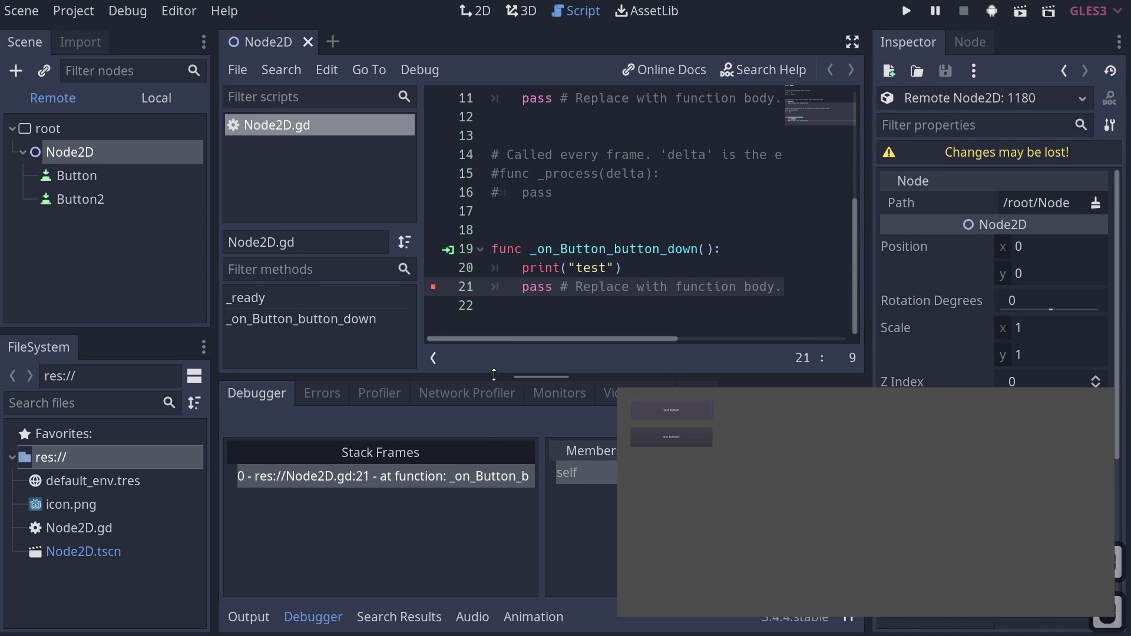
{"action": "left_click", "coordinate": [520, 376]}
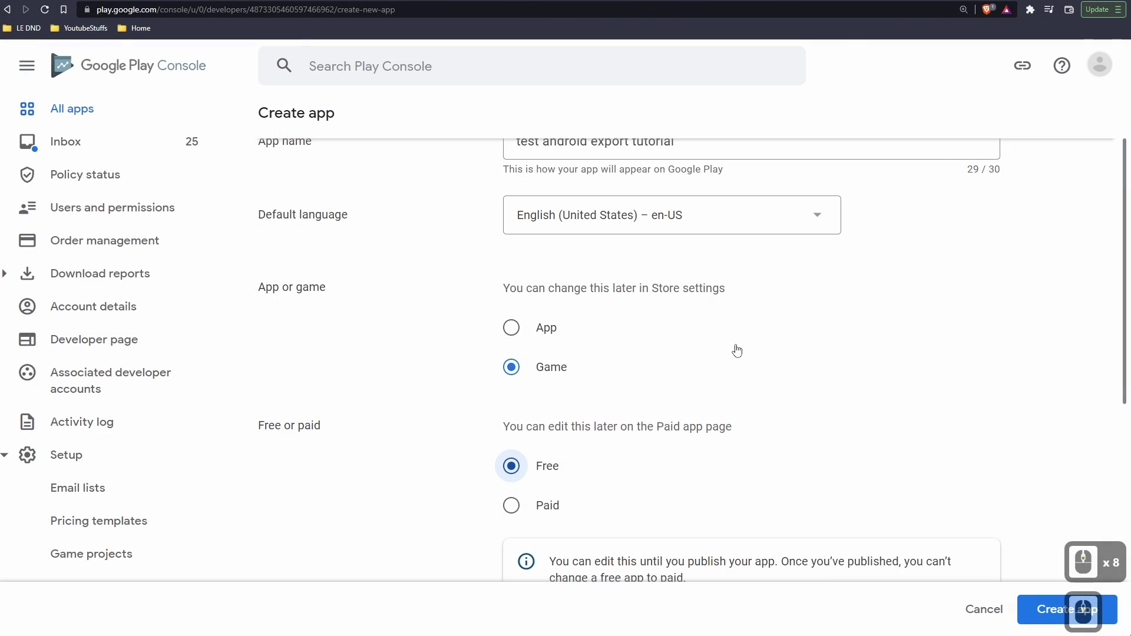
{"action": "scroll", "coordinate": [714, 366], "scroll_direction": "up", "scroll_amount": 3}
Step: Keep English (United States) as the app's default language and highlight the web testers line
{"action": "left_click", "coordinate": [532, 296]}
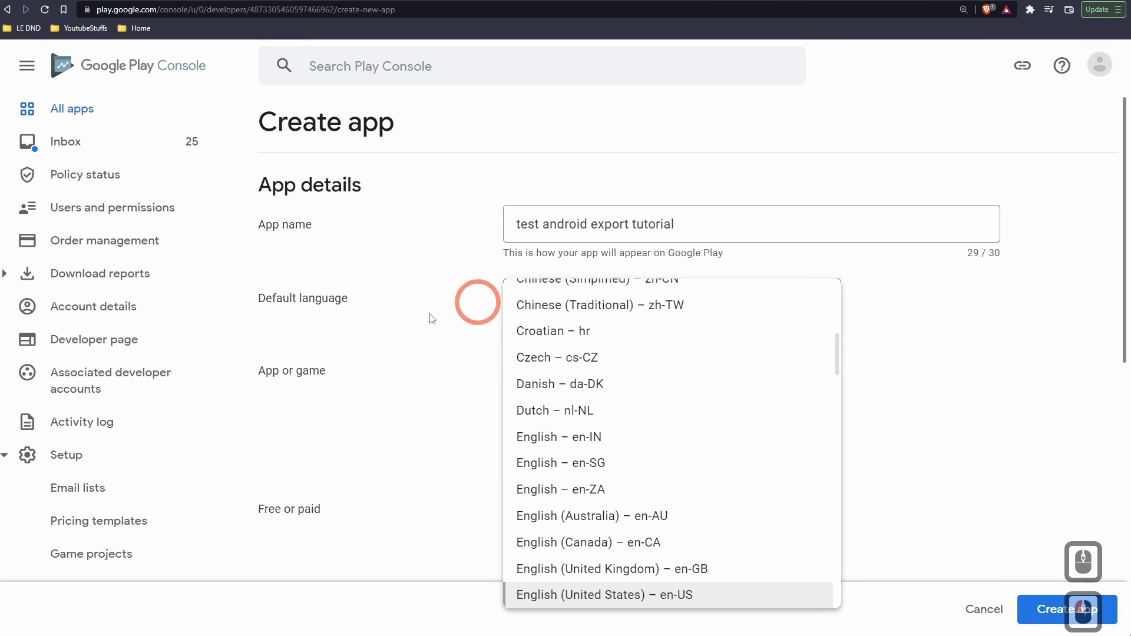
{"action": "left_click", "coordinate": [362, 351]}
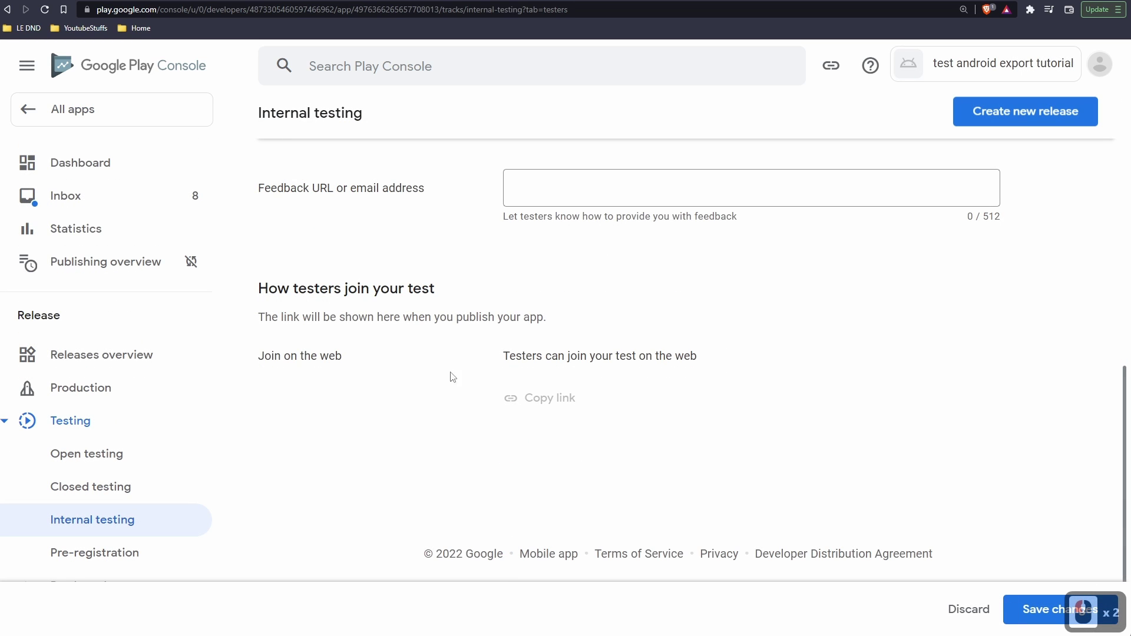
{"action": "left_click", "coordinate": [508, 355]}
{"action": "left_click_drag", "start_coordinate": [508, 355], "coordinate": [701, 356]}
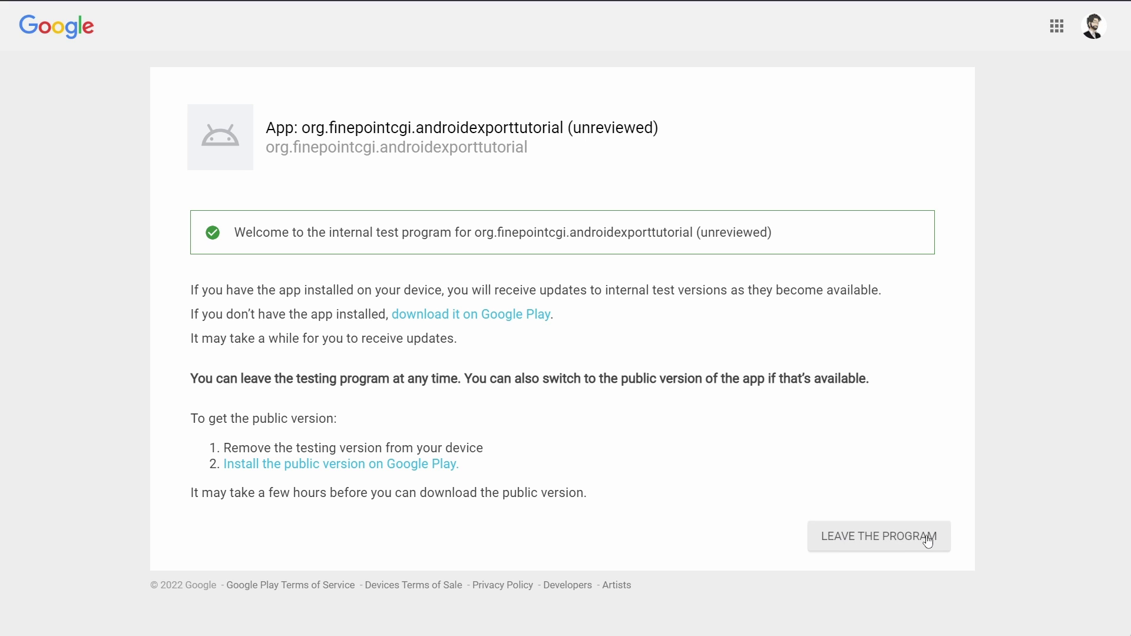
Step: Download and save the Temurin JDK 11 Windows x64 .msi installer from Adoptium
{"action": "left_click", "coordinate": [391, 465]}
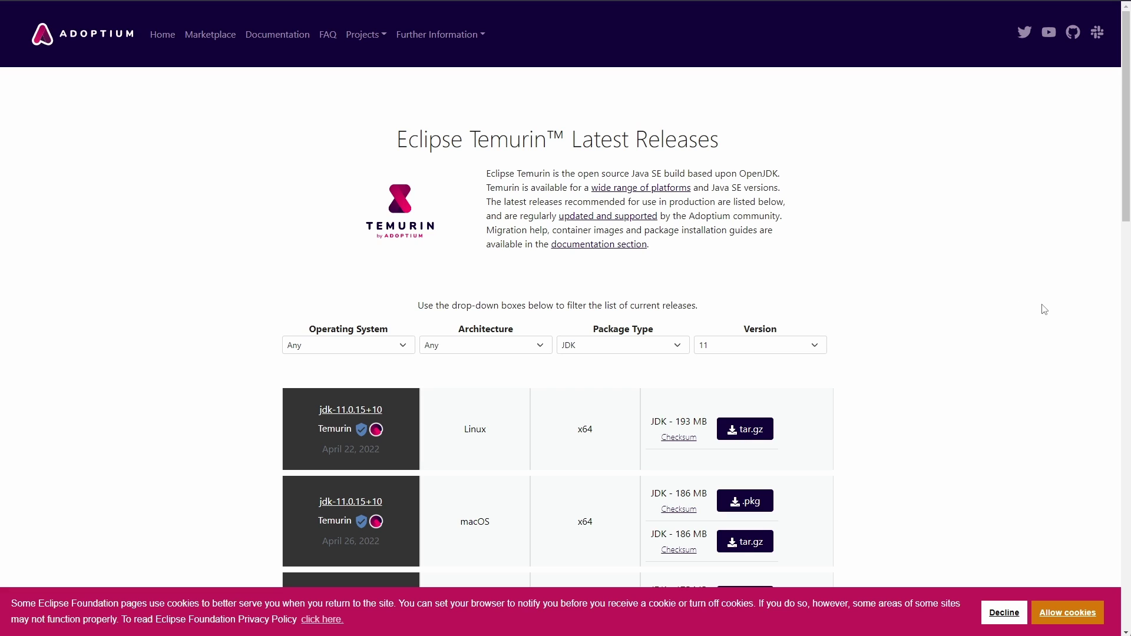
{"action": "scroll", "coordinate": [1002, 301], "scroll_direction": "down", "scroll_amount": 3}
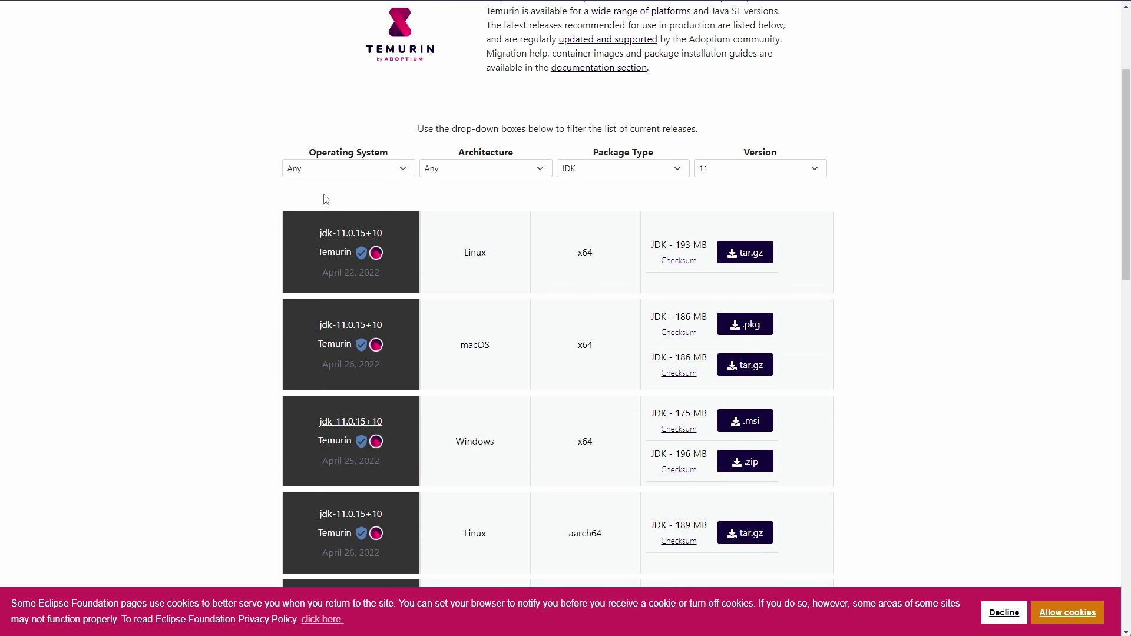
{"action": "scroll", "coordinate": [416, 386], "scroll_direction": "down", "scroll_amount": 2}
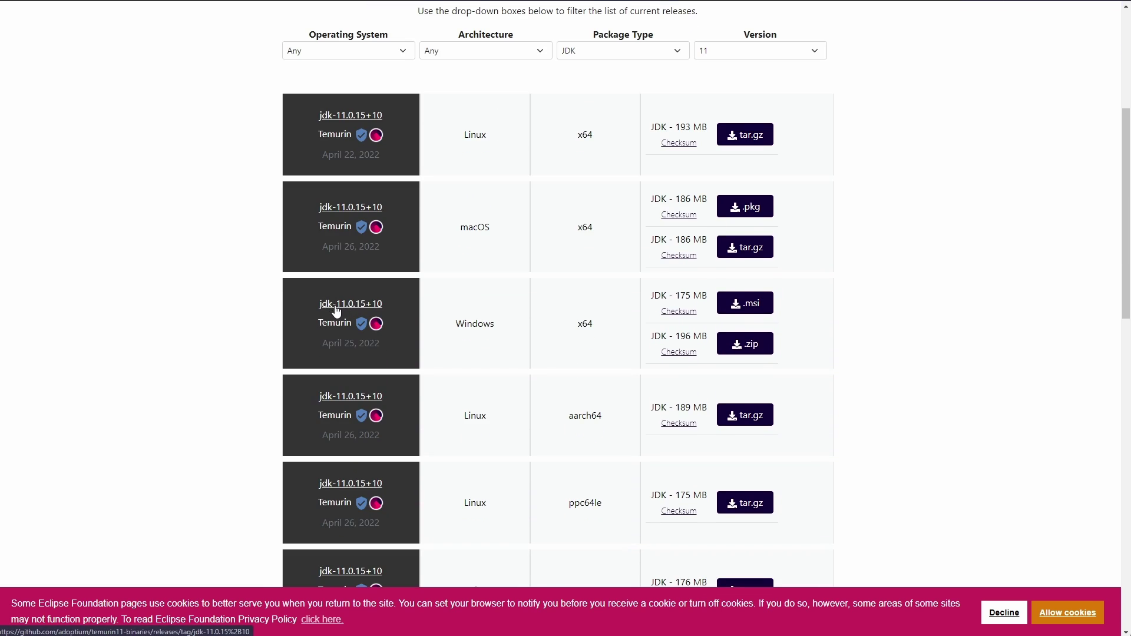
{"action": "left_click", "coordinate": [744, 304]}
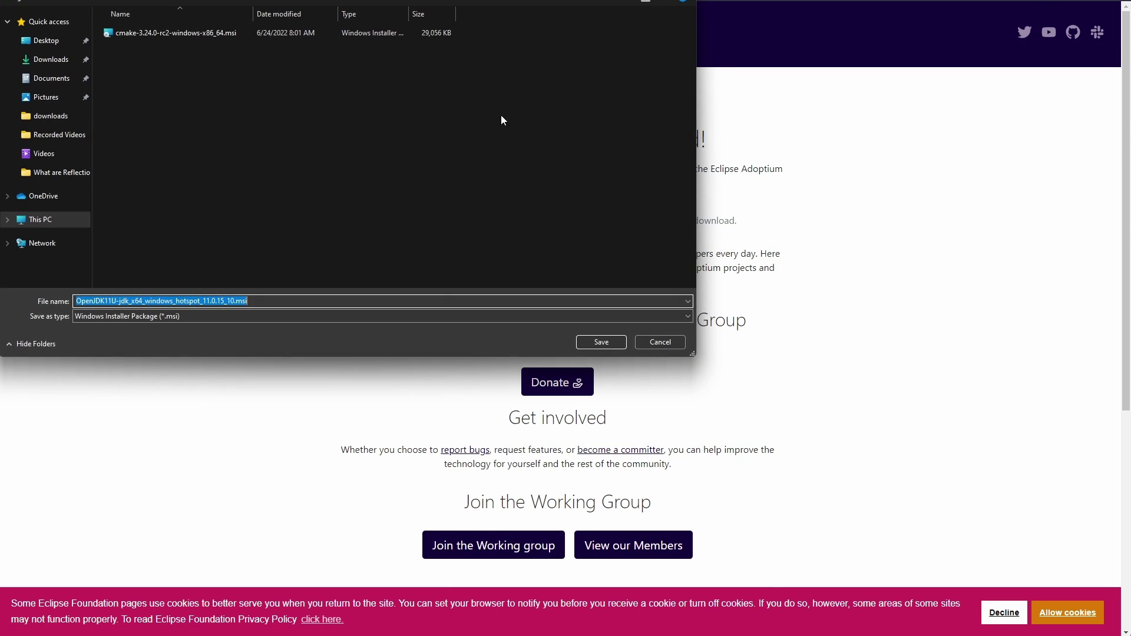
{"action": "left_click", "coordinate": [598, 345]}
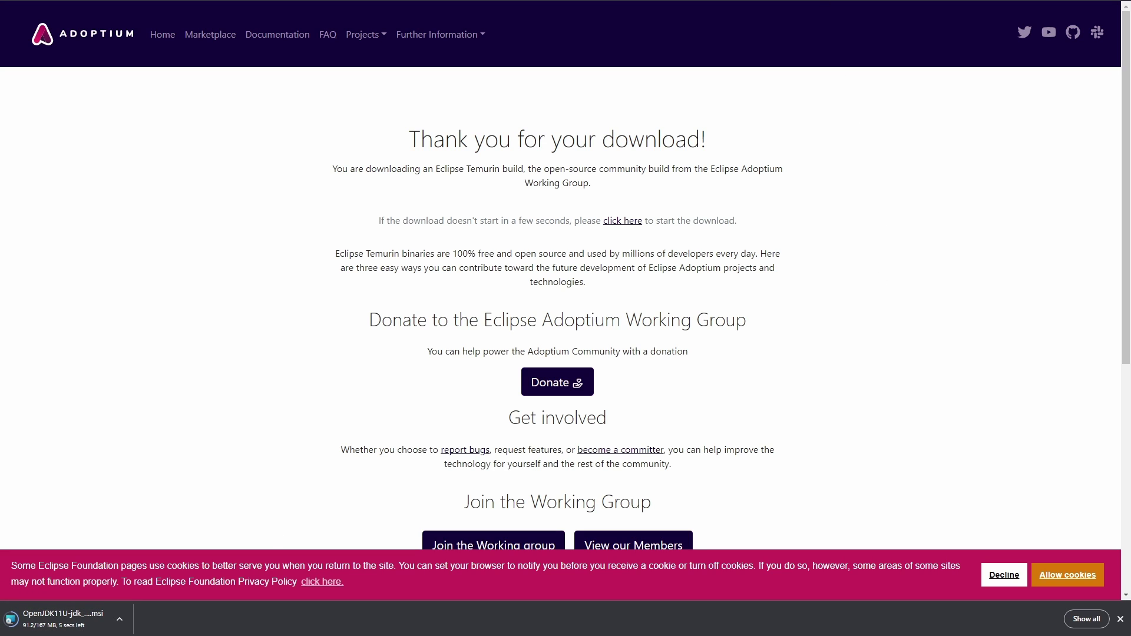
{"action": "key", "text": "ctrl+Tab"}
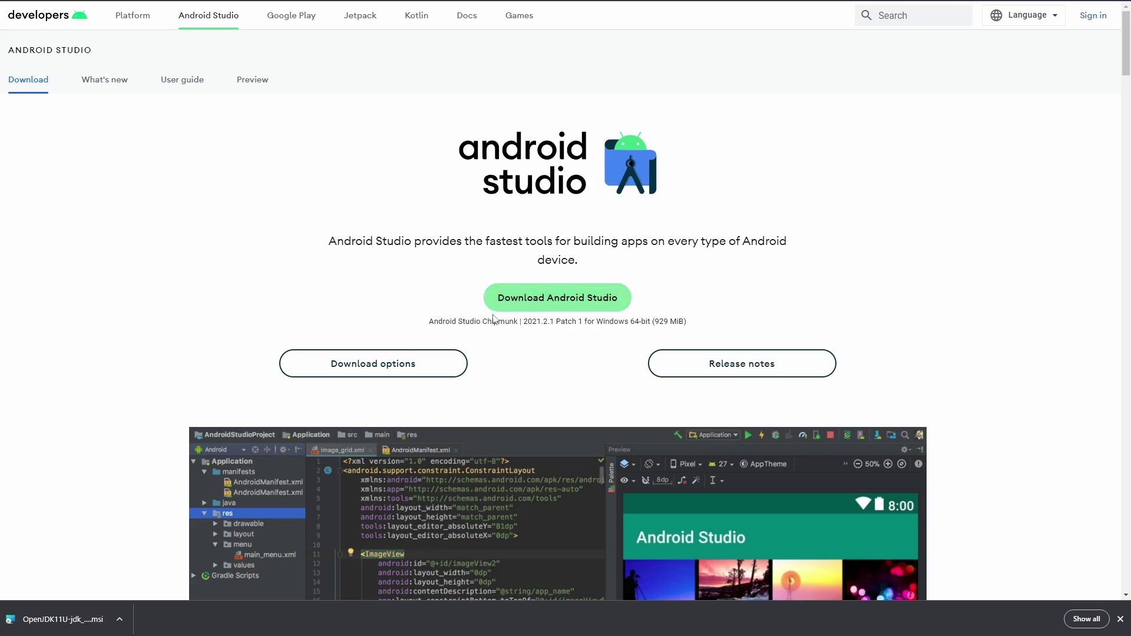
Step: Agree to the terms and save the Android Studio Chipmunk installer for Windows
{"action": "left_click", "coordinate": [495, 310]}
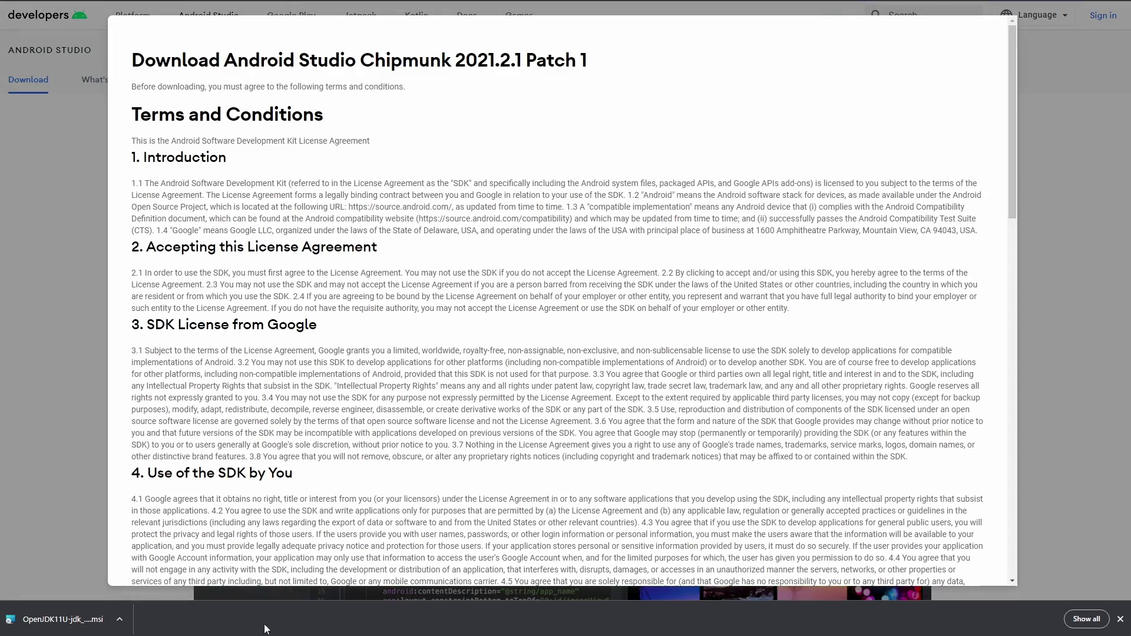
{"action": "scroll", "coordinate": [907, 489], "scroll_direction": "down", "scroll_amount": 20}
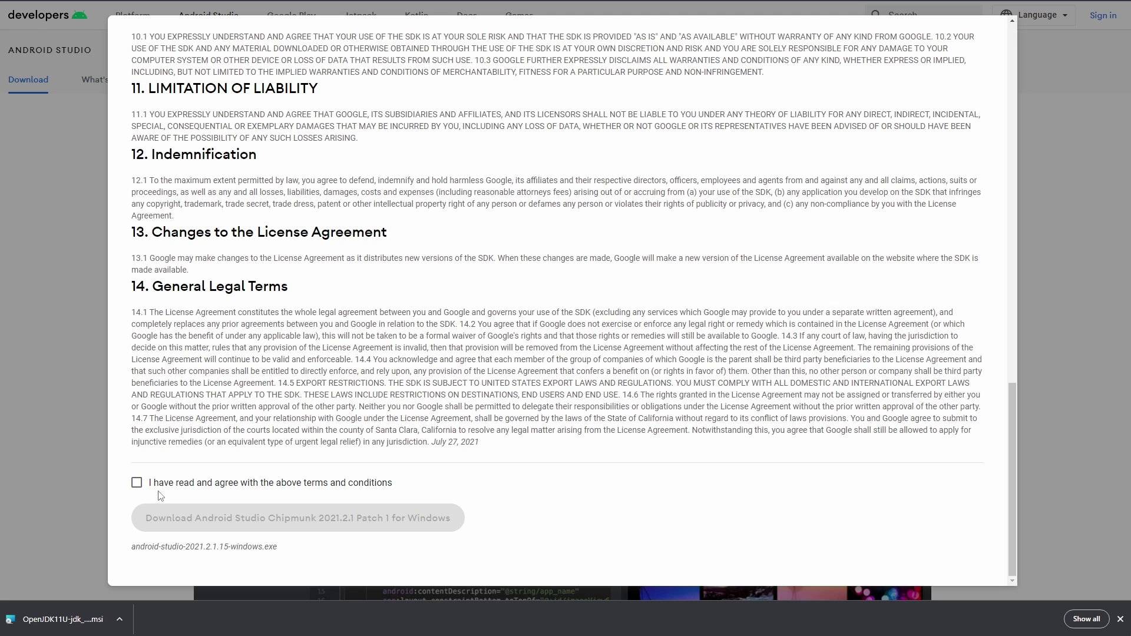
{"action": "left_click", "coordinate": [157, 485]}
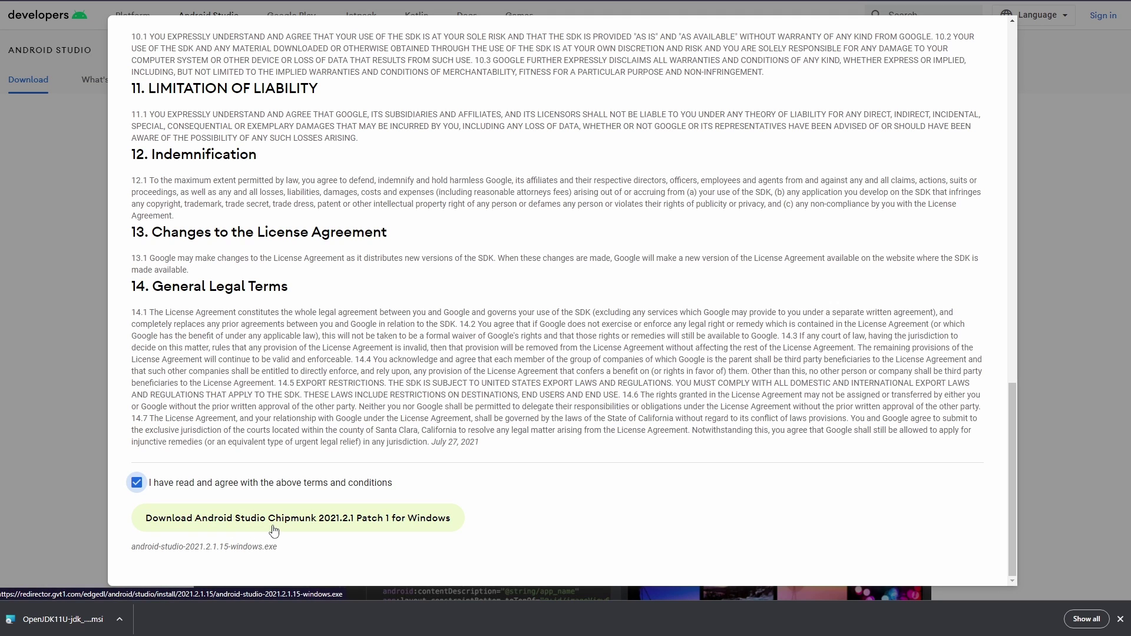
{"action": "left_click", "coordinate": [273, 526]}
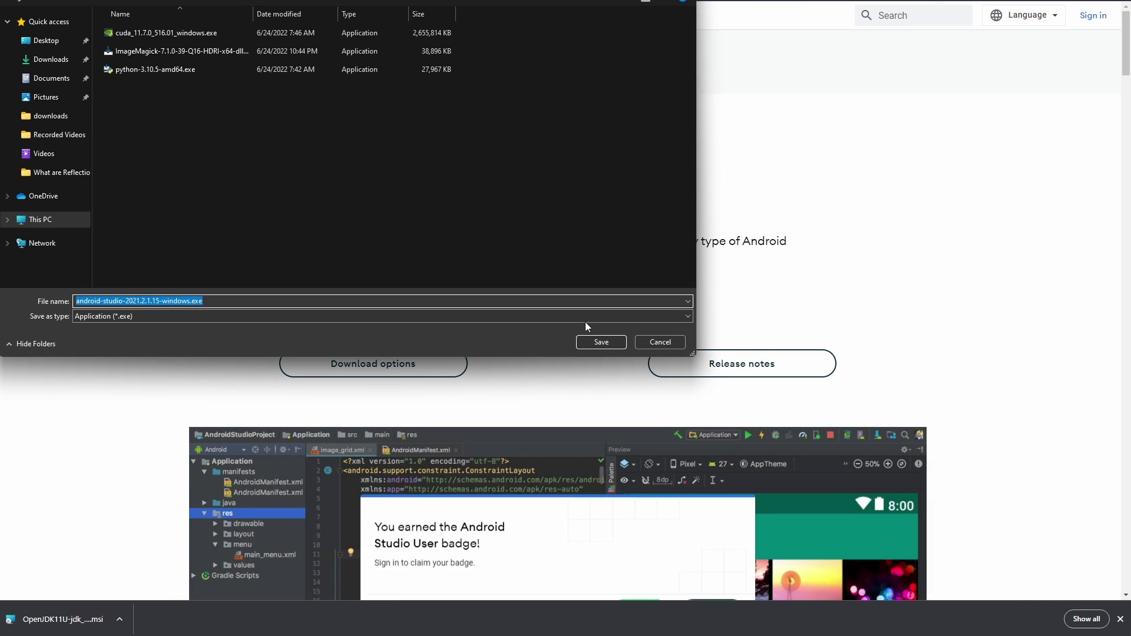
{"action": "left_click", "coordinate": [596, 341]}
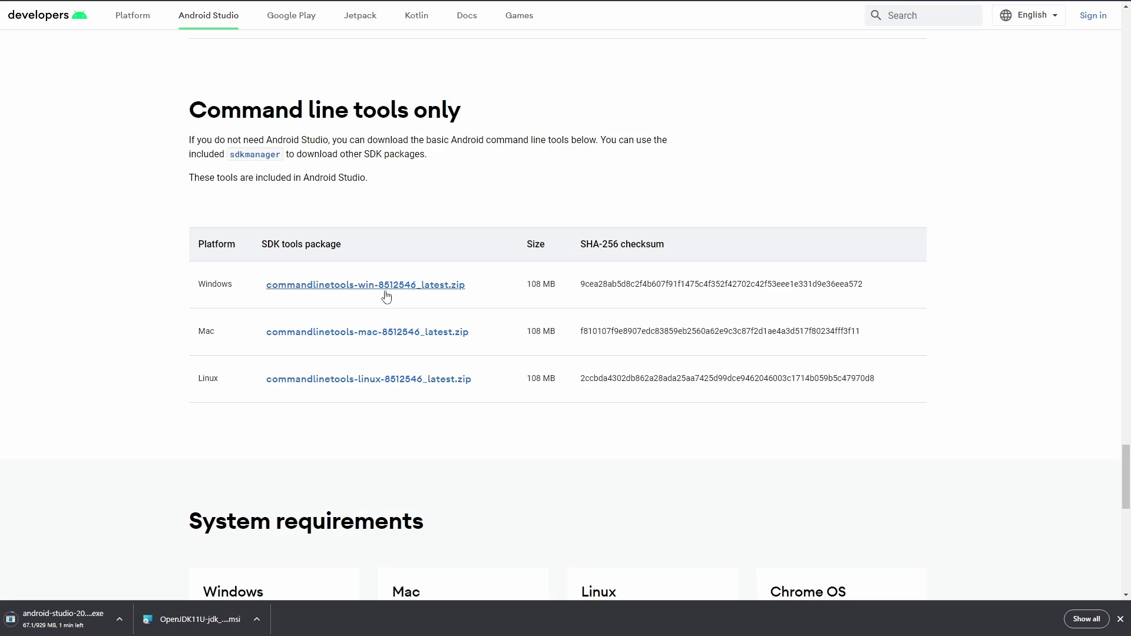
Step: Agree to the terms and download commandlinetools-win-8512546_latest.zip
{"action": "left_click", "coordinate": [321, 286]}
{"action": "scroll", "coordinate": [314, 488], "scroll_direction": "down", "scroll_amount": 8}
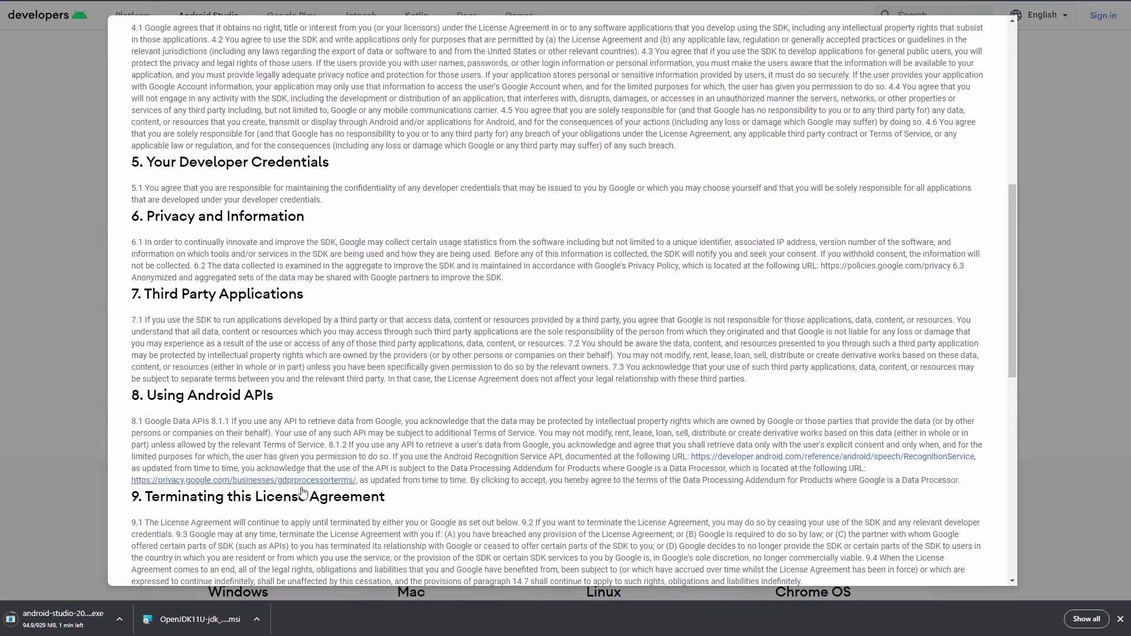
{"action": "scroll", "coordinate": [314, 488], "scroll_direction": "down", "scroll_amount": 10}
{"action": "left_click", "coordinate": [136, 482]}
{"action": "left_click", "coordinate": [230, 517]}
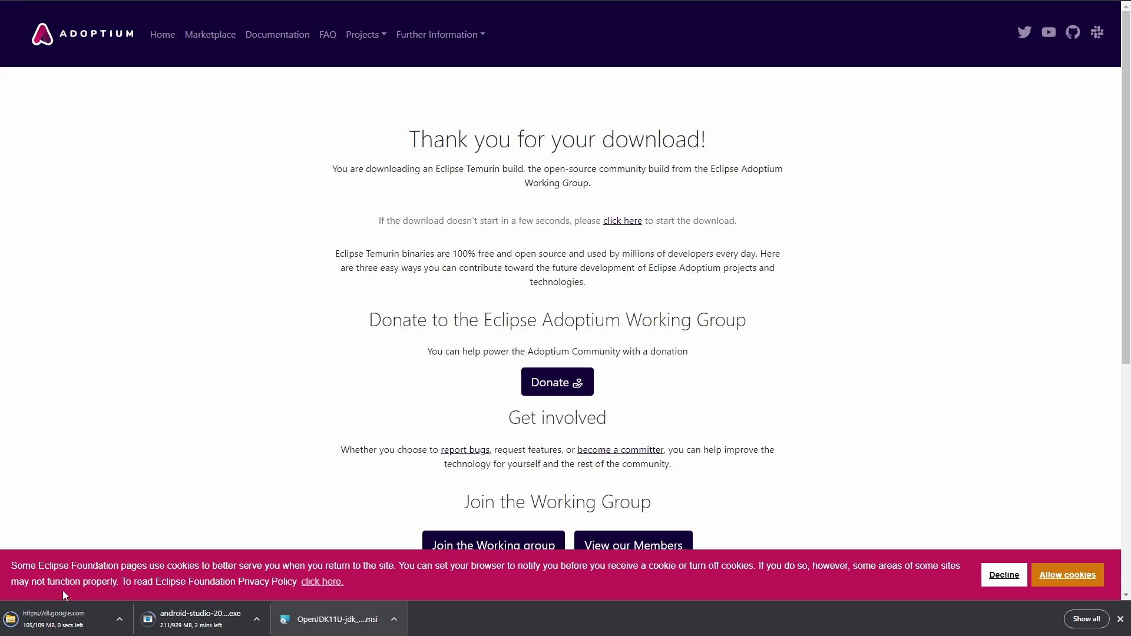
Step: Check the finished command-line tools zip in the Downloads folder, then launch the OpenJDK installer
{"action": "left_click", "coordinate": [68, 618]}
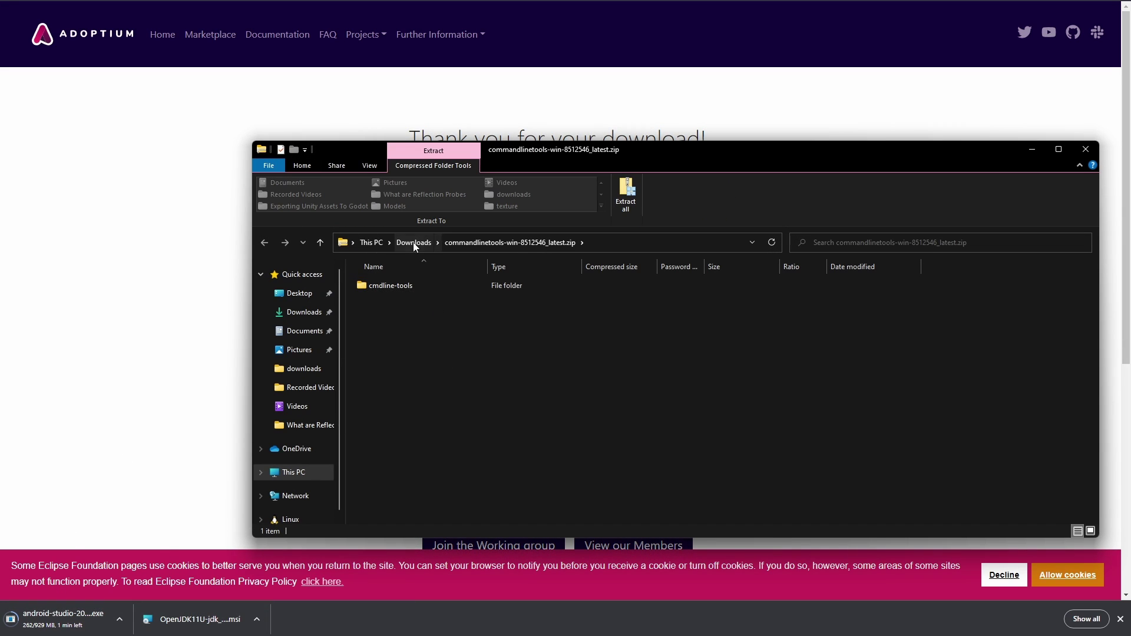
{"action": "left_click", "coordinate": [414, 243]}
{"action": "double_click", "coordinate": [400, 322]}
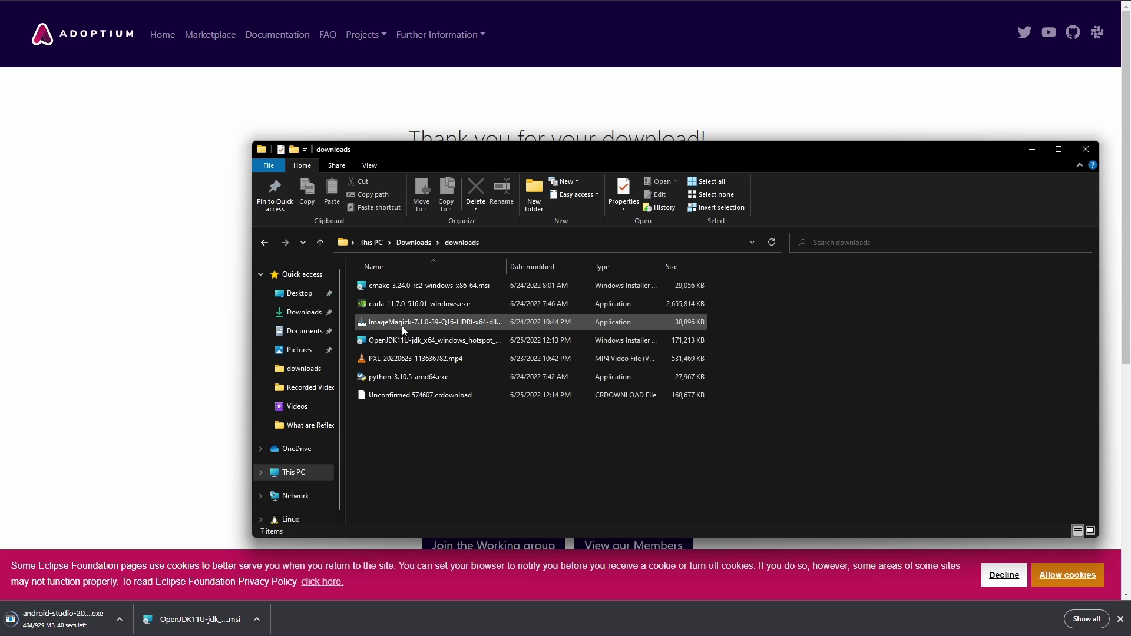
{"action": "left_click", "coordinate": [200, 621]}
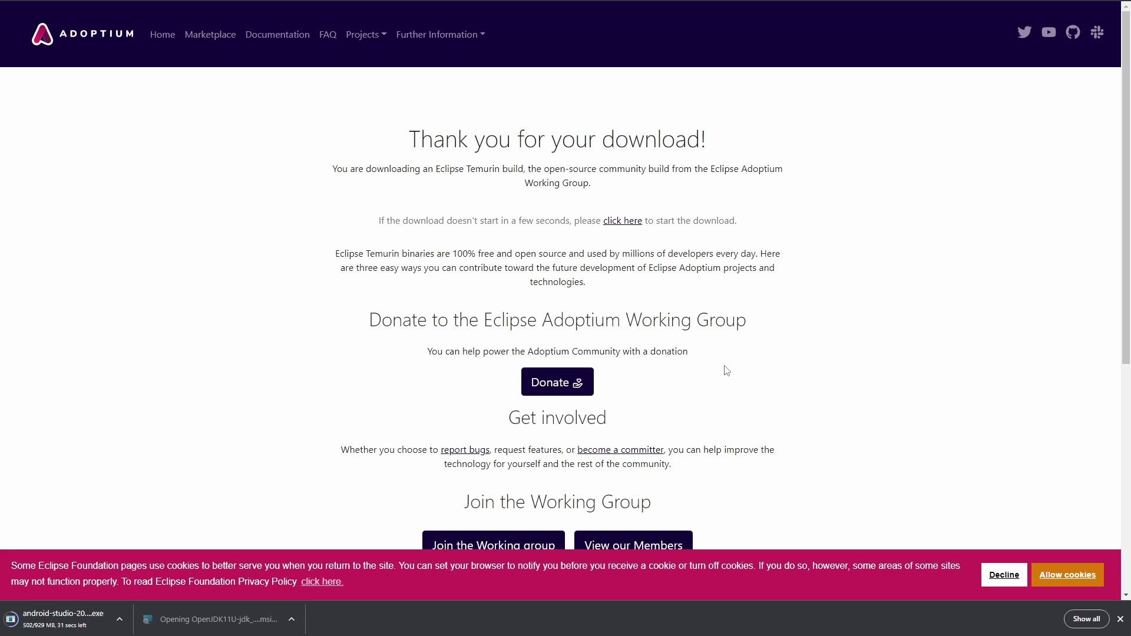
Step: Install Temurin JDK 11.0.15+10 with Add to PATH and Set JAVA_HOME variable enabled
{"action": "left_click_drag", "start_coordinate": [945, 250], "coordinate": [598, 197]}
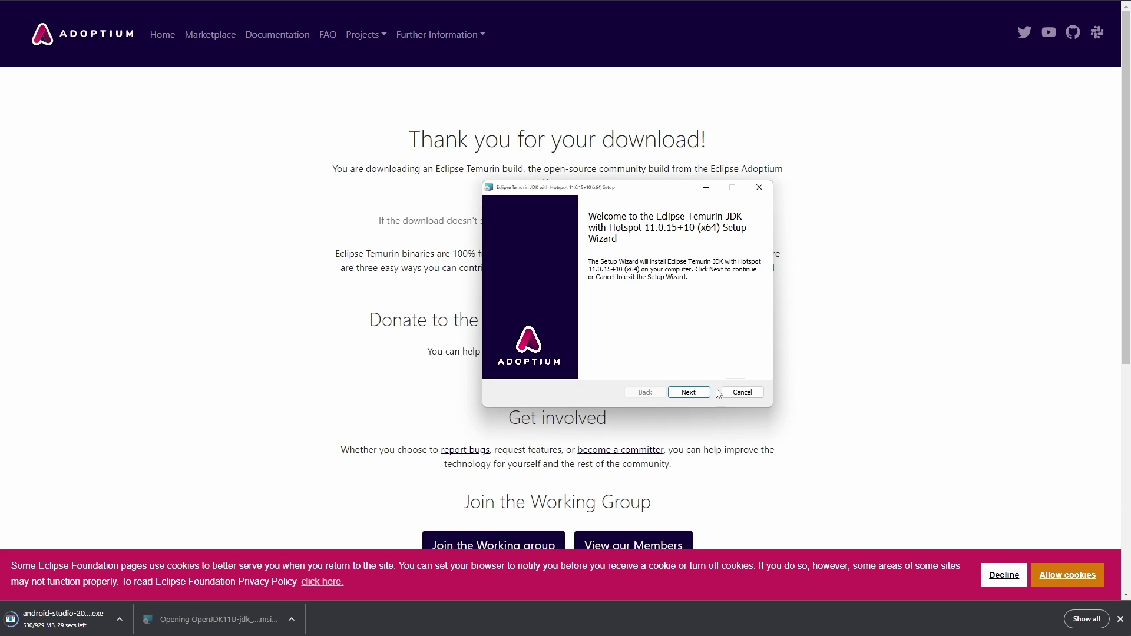
{"action": "left_click", "coordinate": [690, 393]}
{"action": "left_click", "coordinate": [555, 277]}
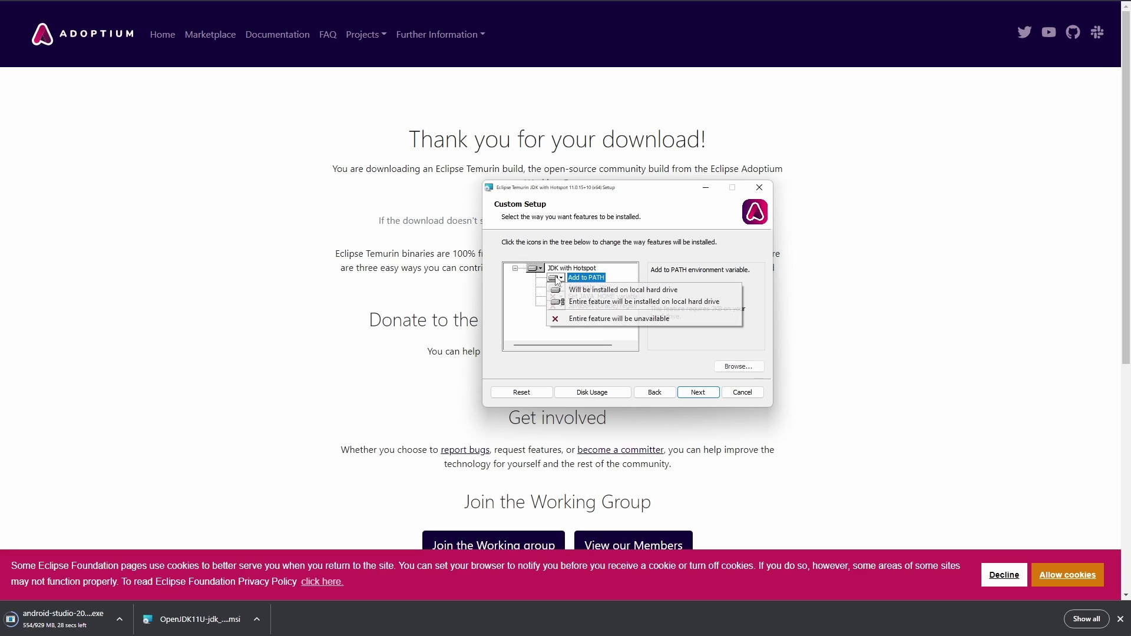
{"action": "left_click", "coordinate": [584, 288]}
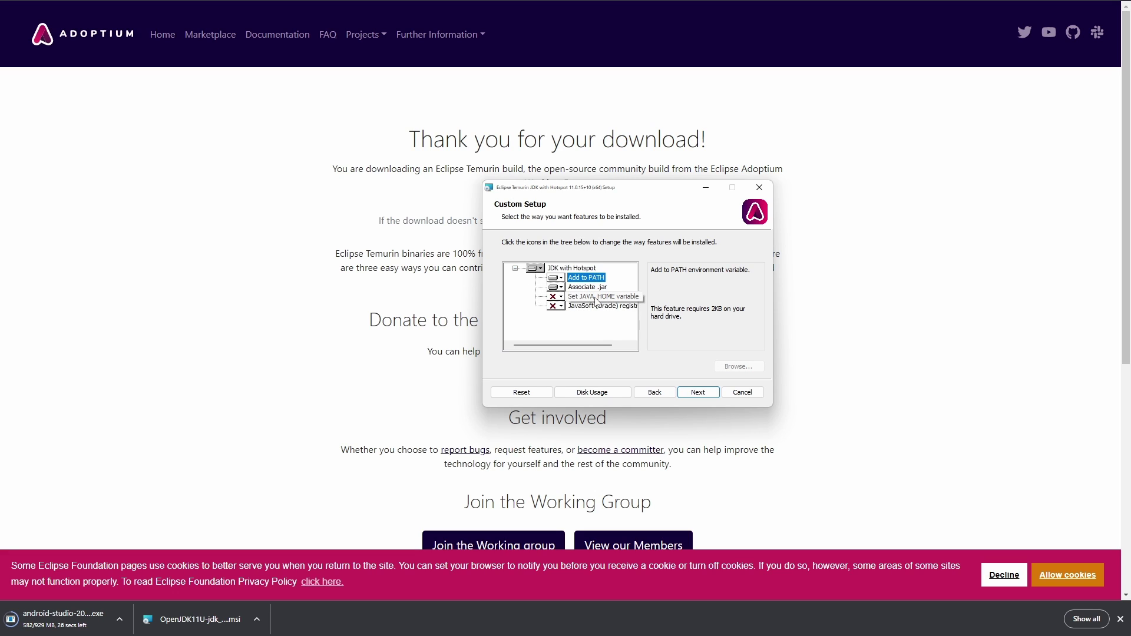
{"action": "left_click", "coordinate": [557, 296]}
{"action": "left_click", "coordinate": [607, 305]}
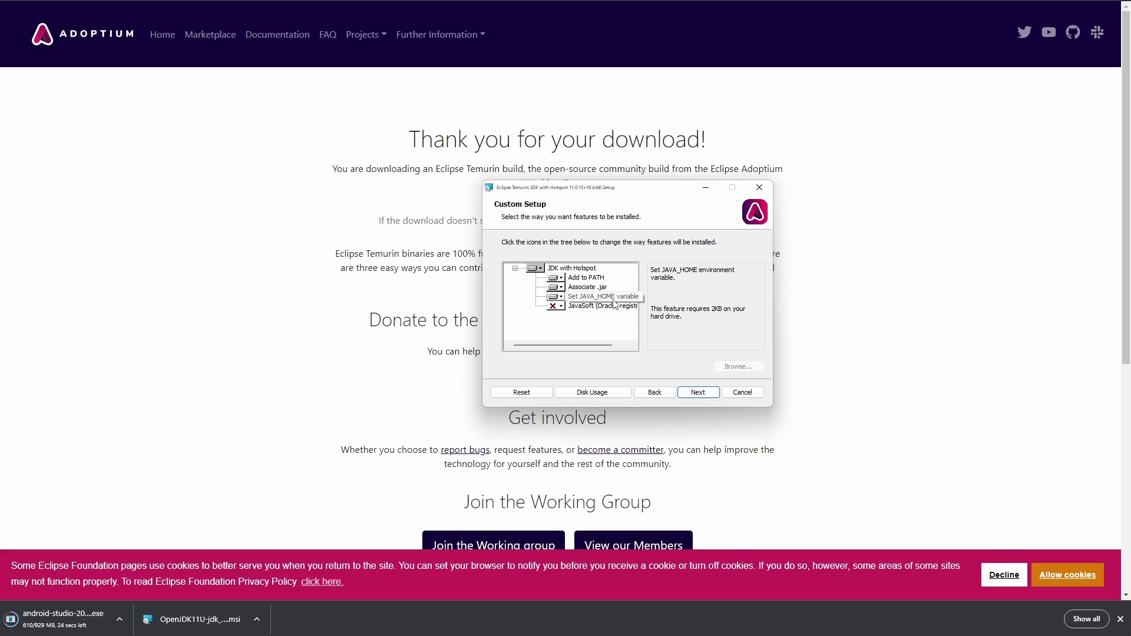
{"action": "left_click", "coordinate": [610, 297]}
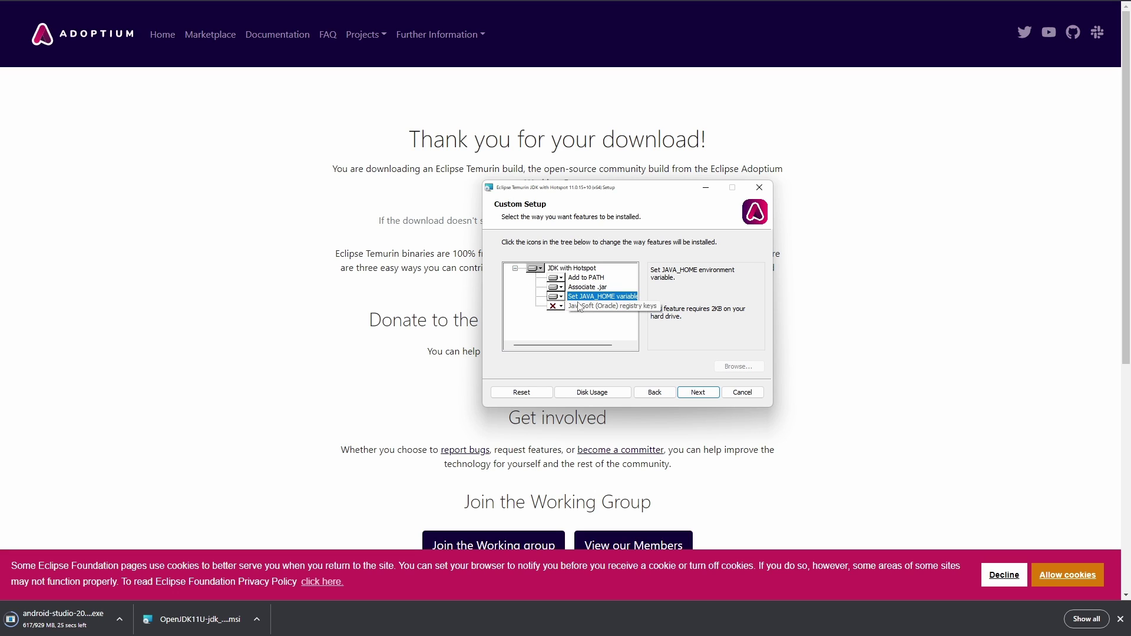
{"action": "left_click", "coordinate": [696, 394]}
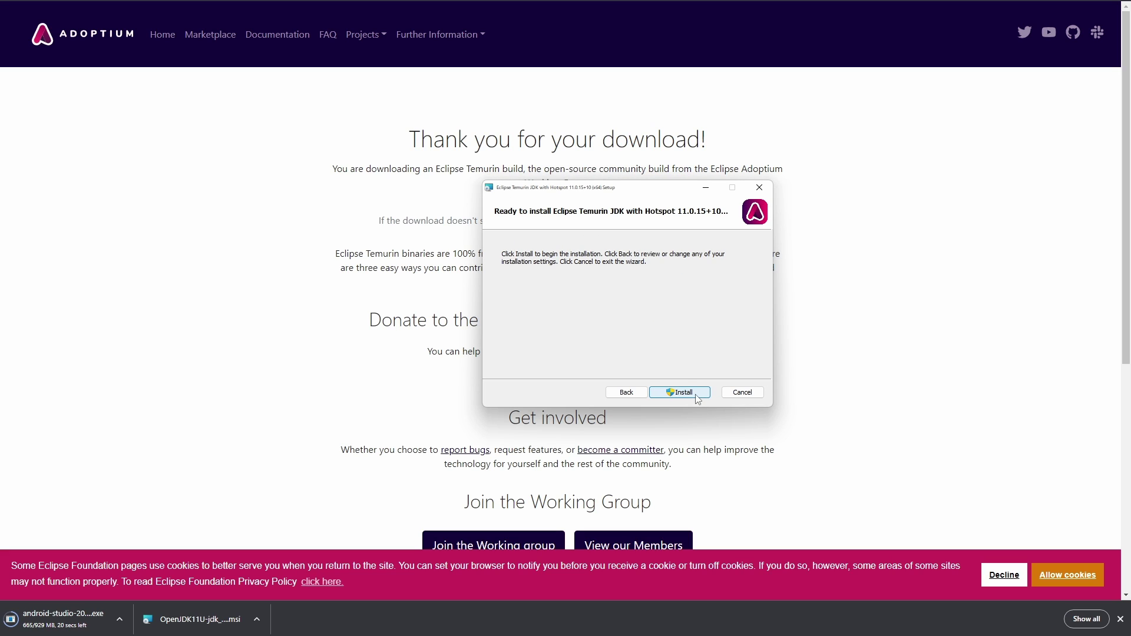
{"action": "left_click", "coordinate": [680, 393]}
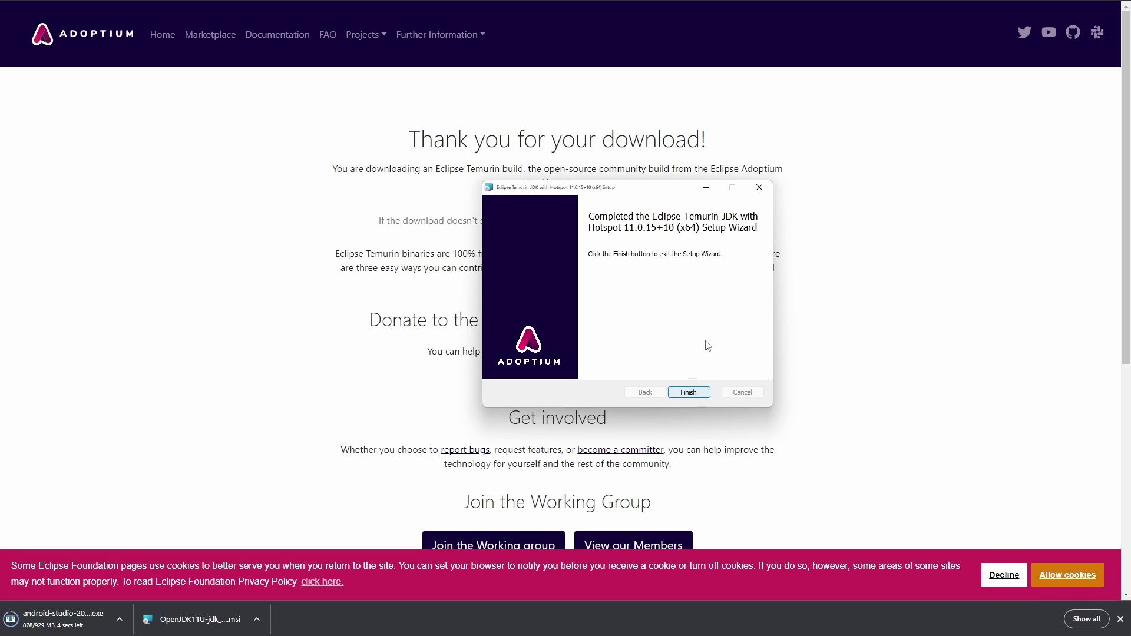
{"action": "left_click", "coordinate": [687, 391]}
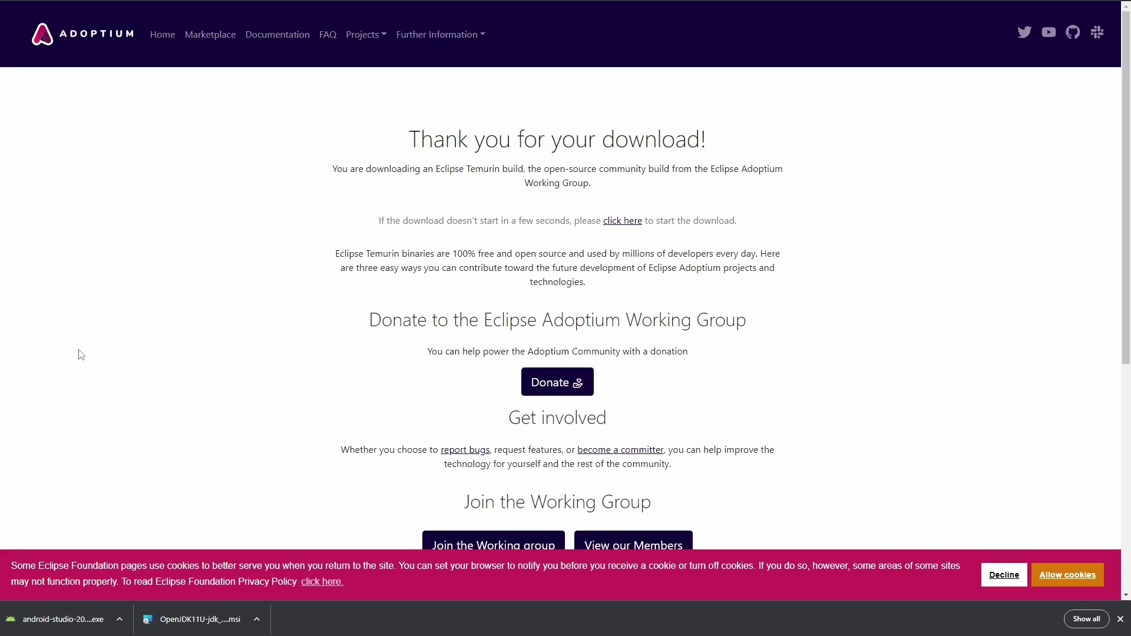
Step: Install Android Studio with both components and finish with Start Android Studio checked
{"action": "left_click", "coordinate": [59, 619]}
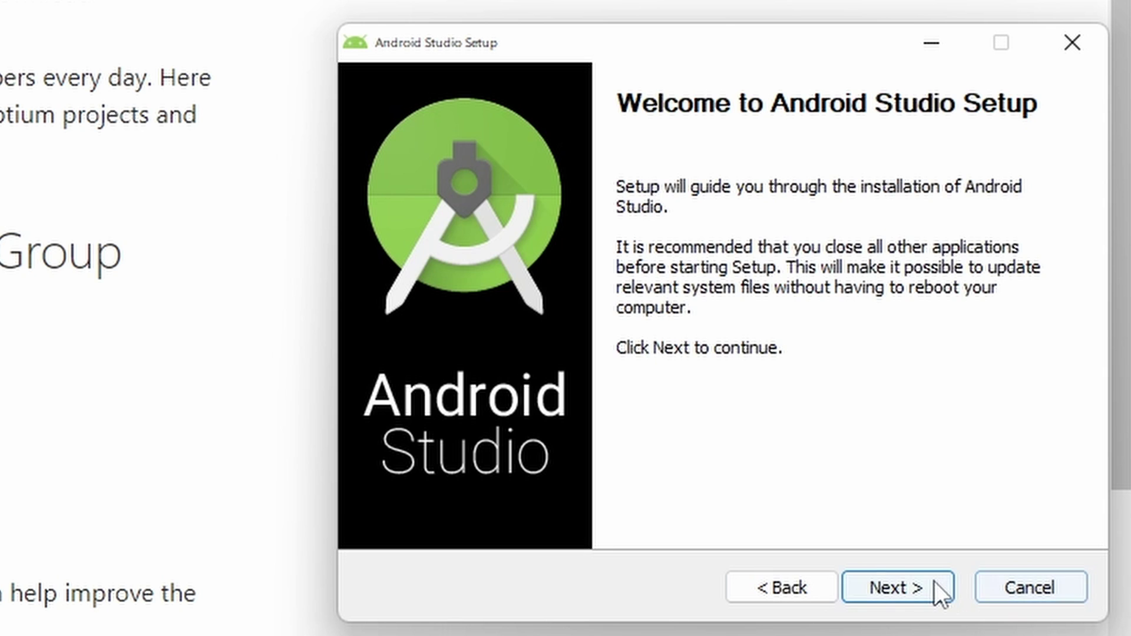
{"action": "left_click", "coordinate": [935, 584]}
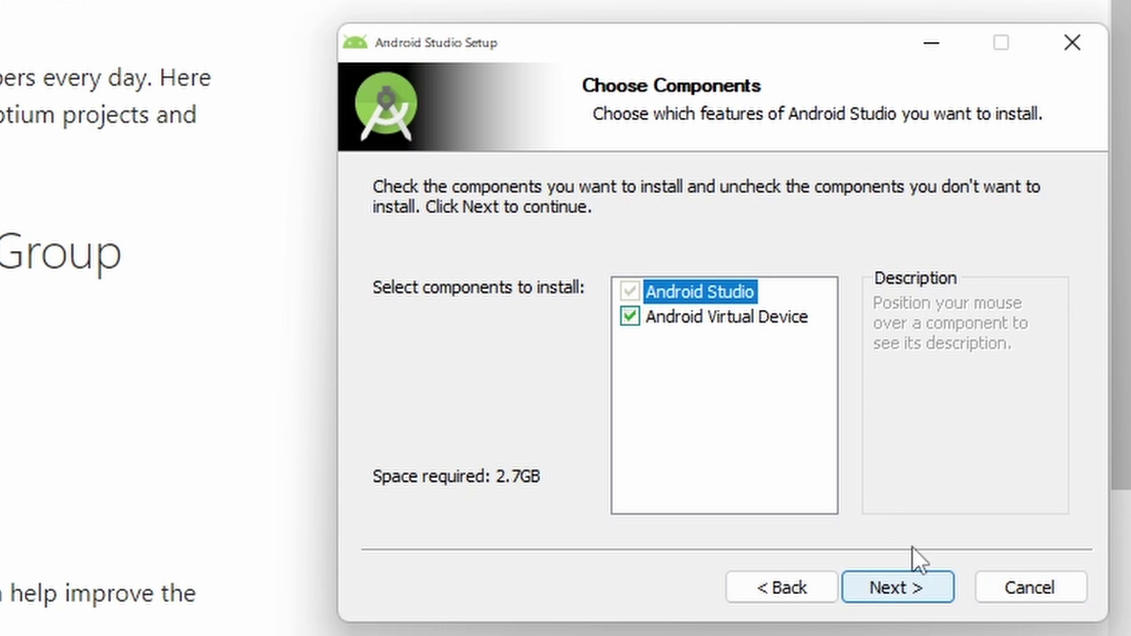
{"action": "left_click", "coordinate": [908, 592]}
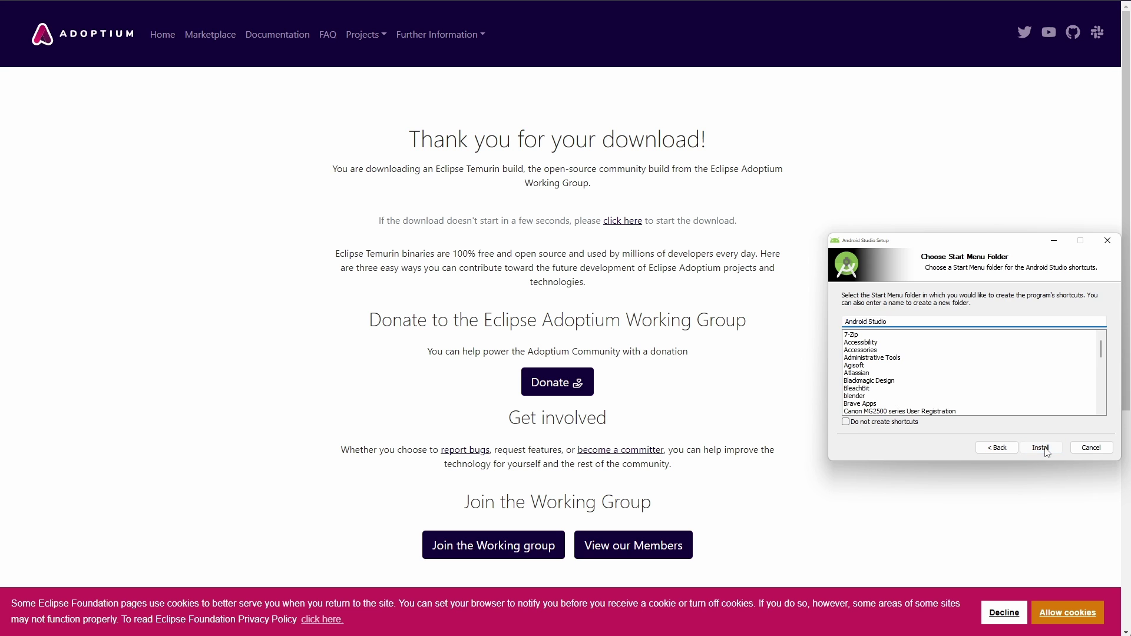
{"action": "left_click", "coordinate": [916, 588]}
{"action": "left_click_drag", "start_coordinate": [946, 242], "coordinate": [747, 227]}
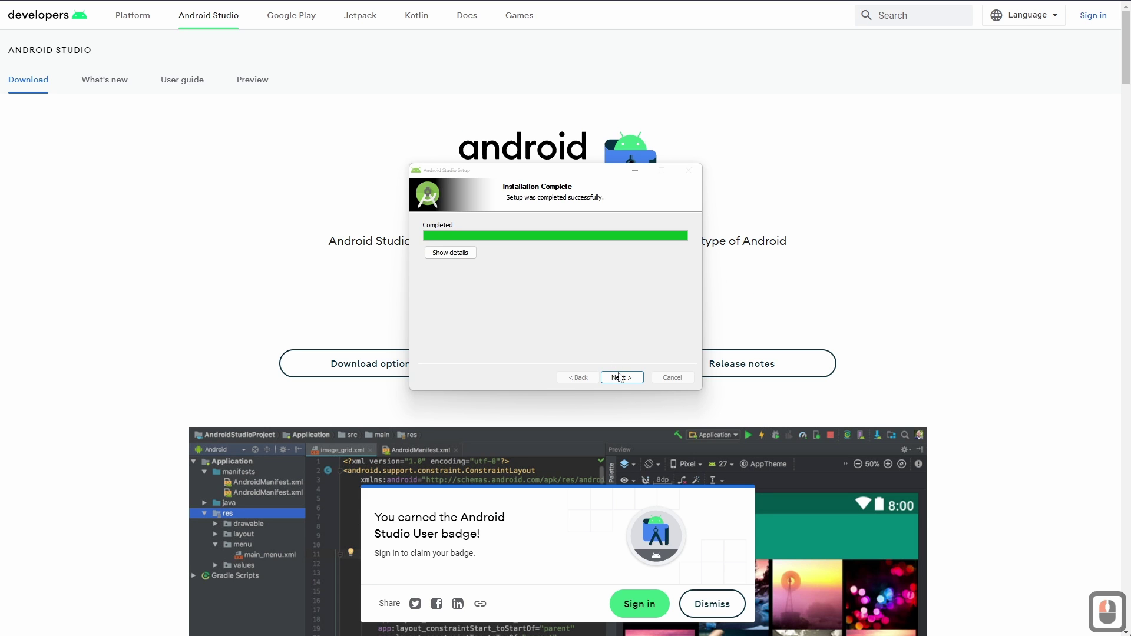
{"action": "left_click", "coordinate": [622, 377]}
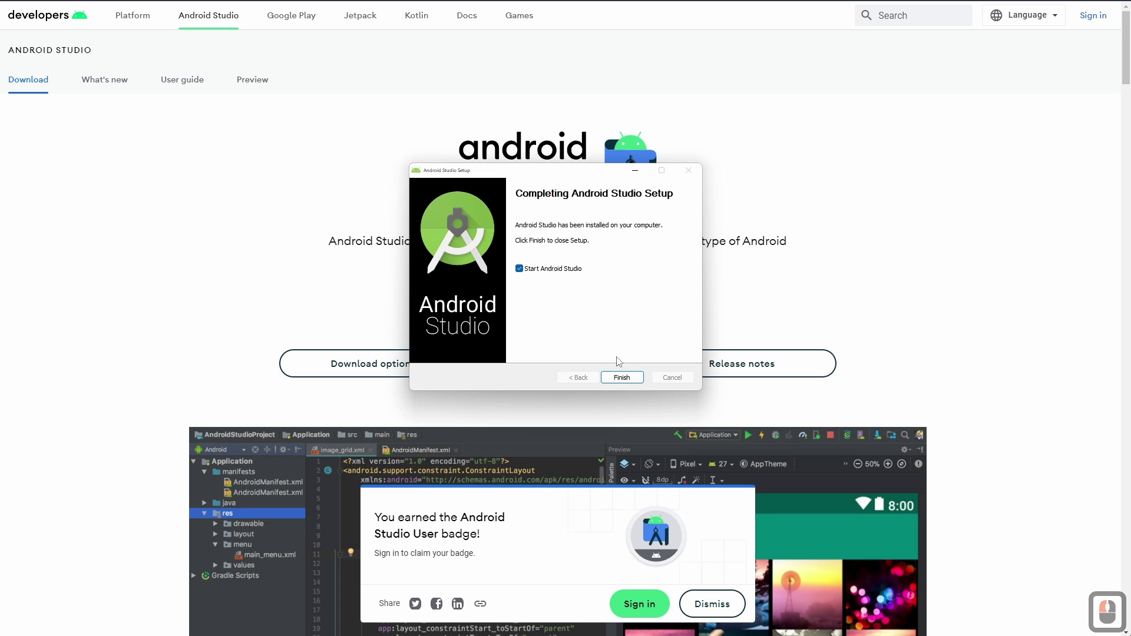
{"action": "left_click", "coordinate": [619, 379]}
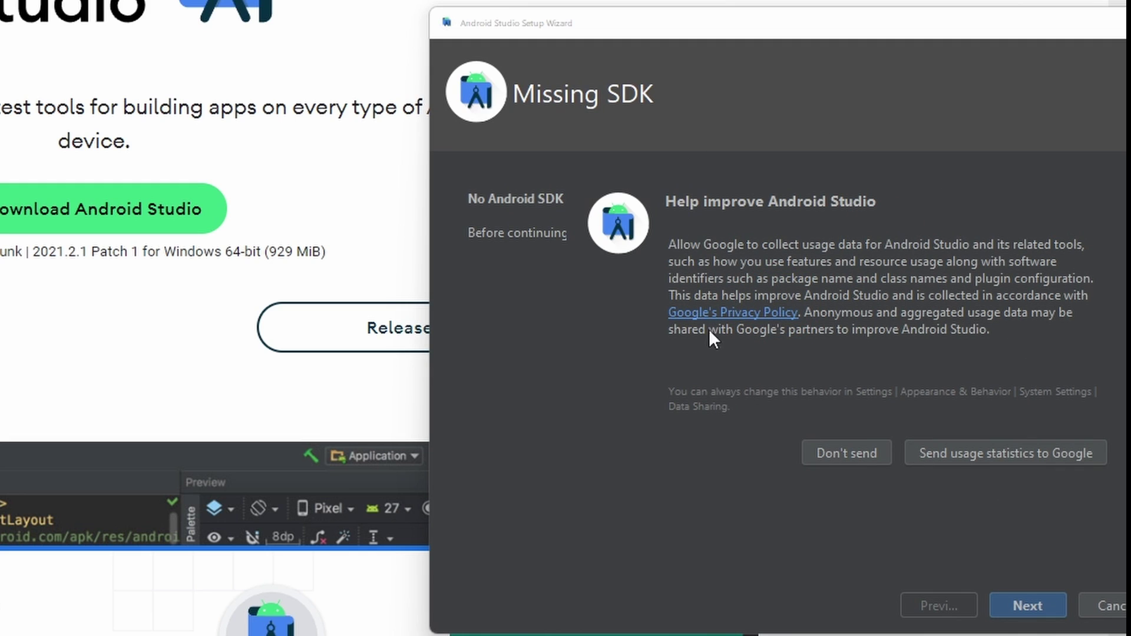
Step: Decline usage statistics, accept the licenses and download the default SDK components
{"action": "left_click", "coordinate": [828, 451]}
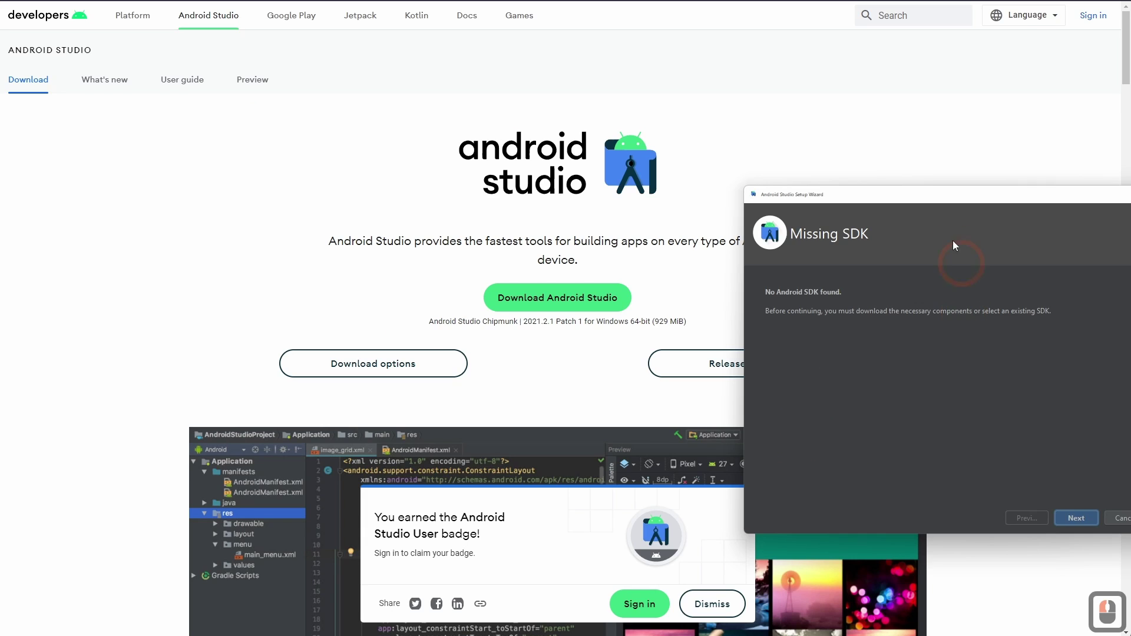
{"action": "left_click_drag", "start_coordinate": [922, 203], "coordinate": [481, 129]}
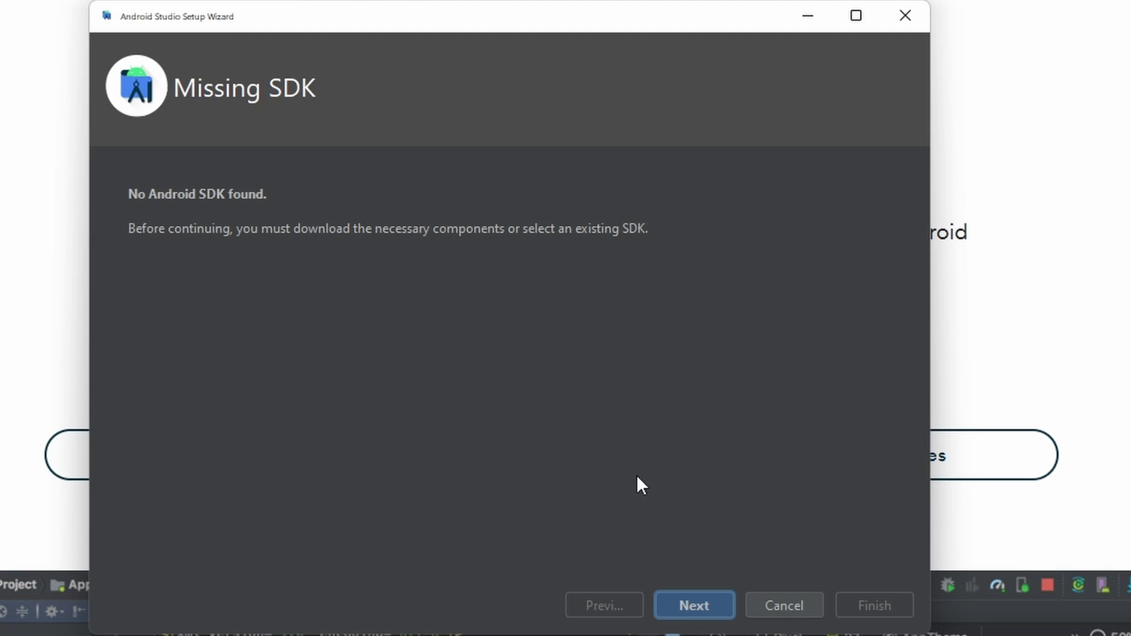
{"action": "left_click", "coordinate": [692, 605]}
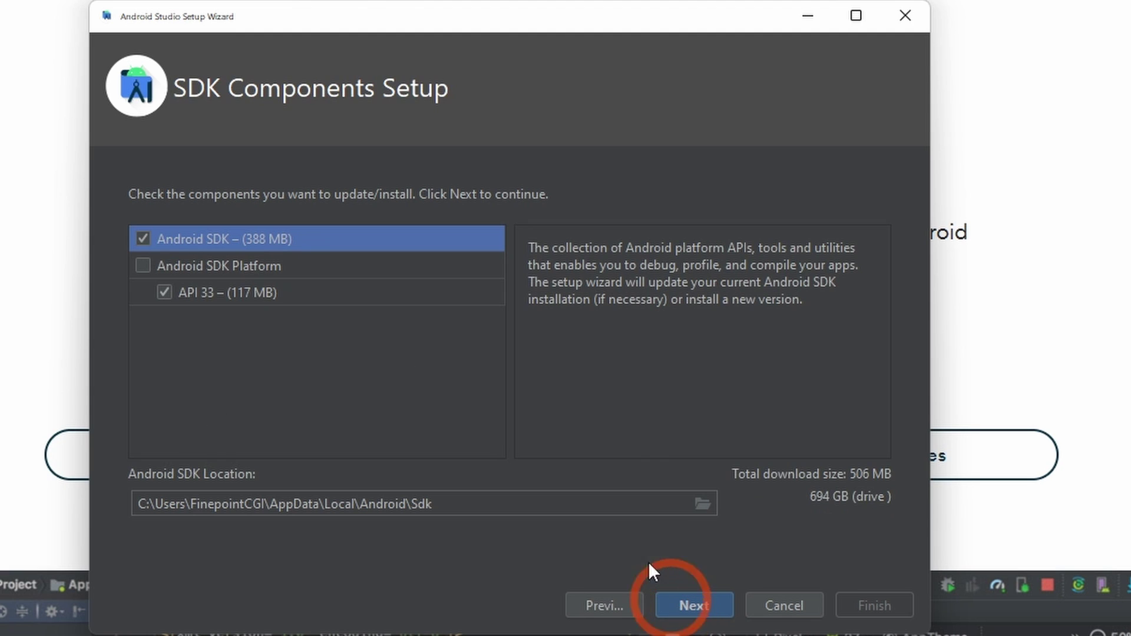
{"action": "left_click", "coordinate": [681, 613]}
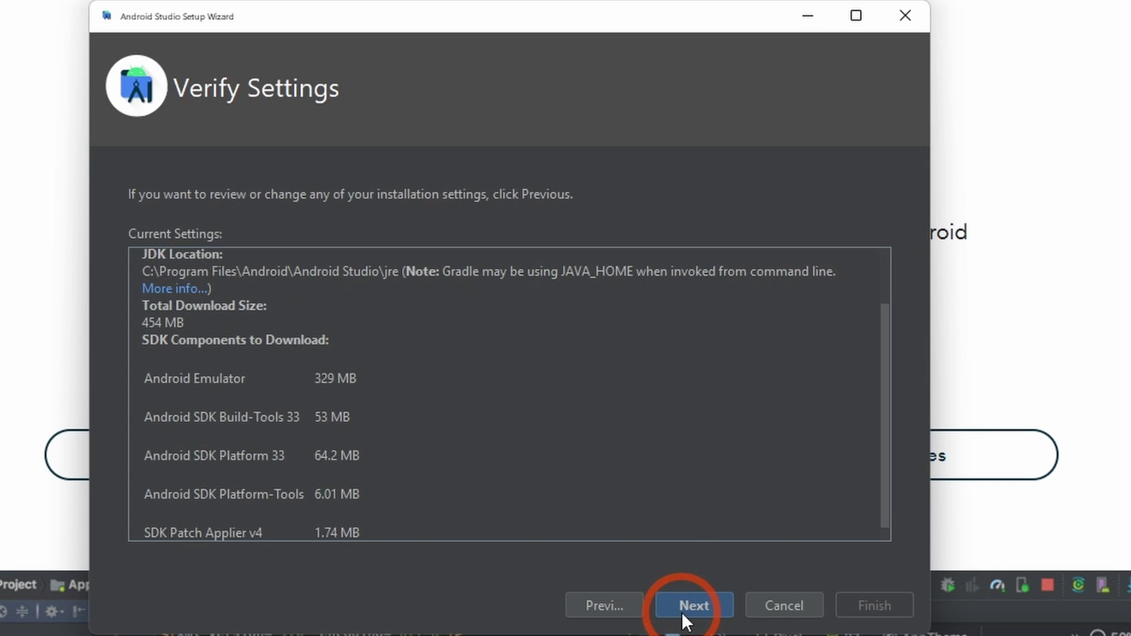
{"action": "left_click", "coordinate": [681, 613]}
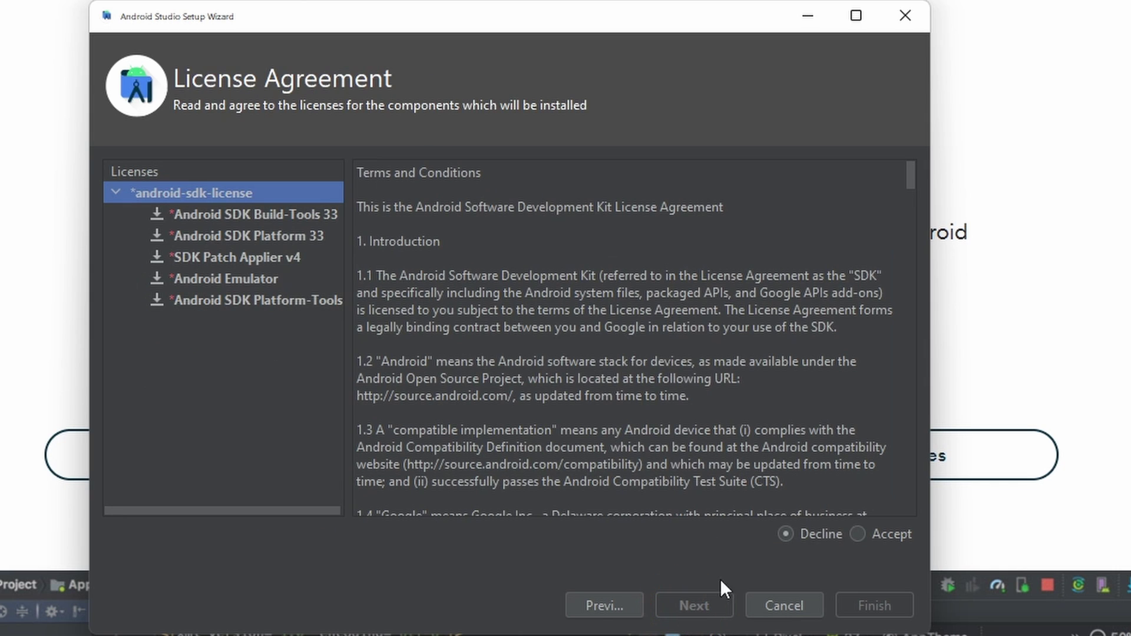
{"action": "left_click", "coordinate": [859, 536]}
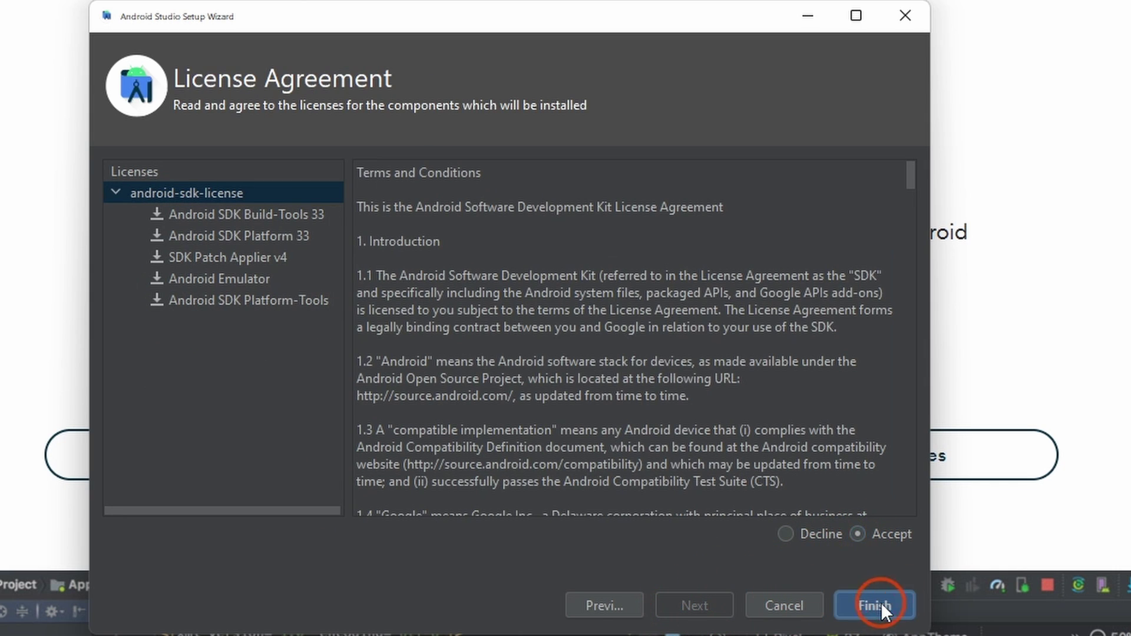
{"action": "left_click", "coordinate": [881, 606]}
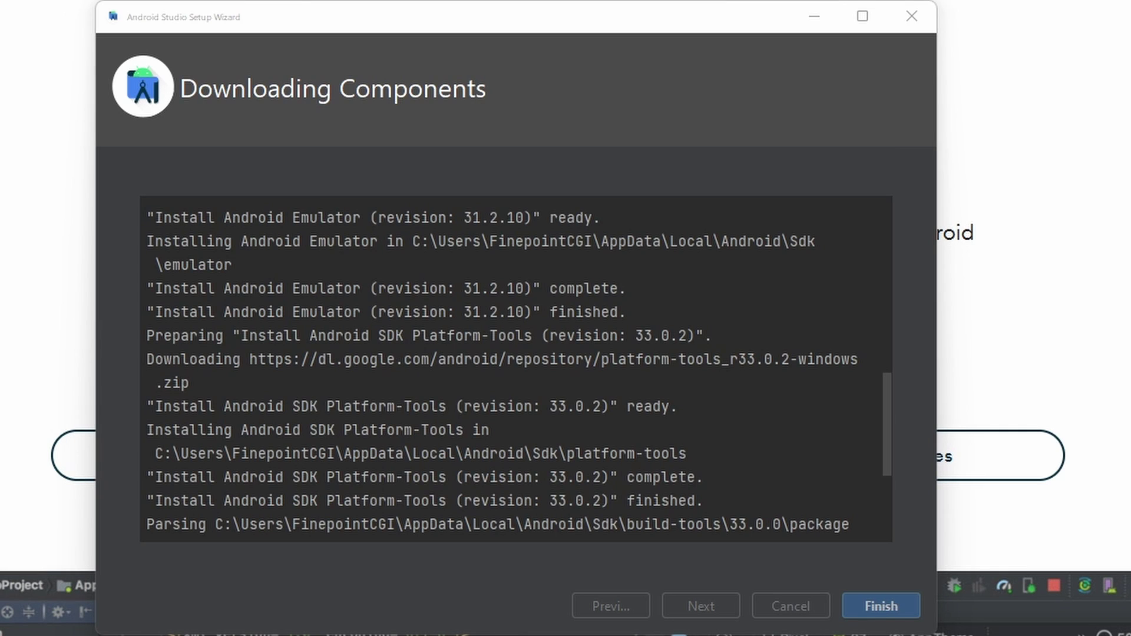
{"action": "left_click", "coordinate": [864, 602]}
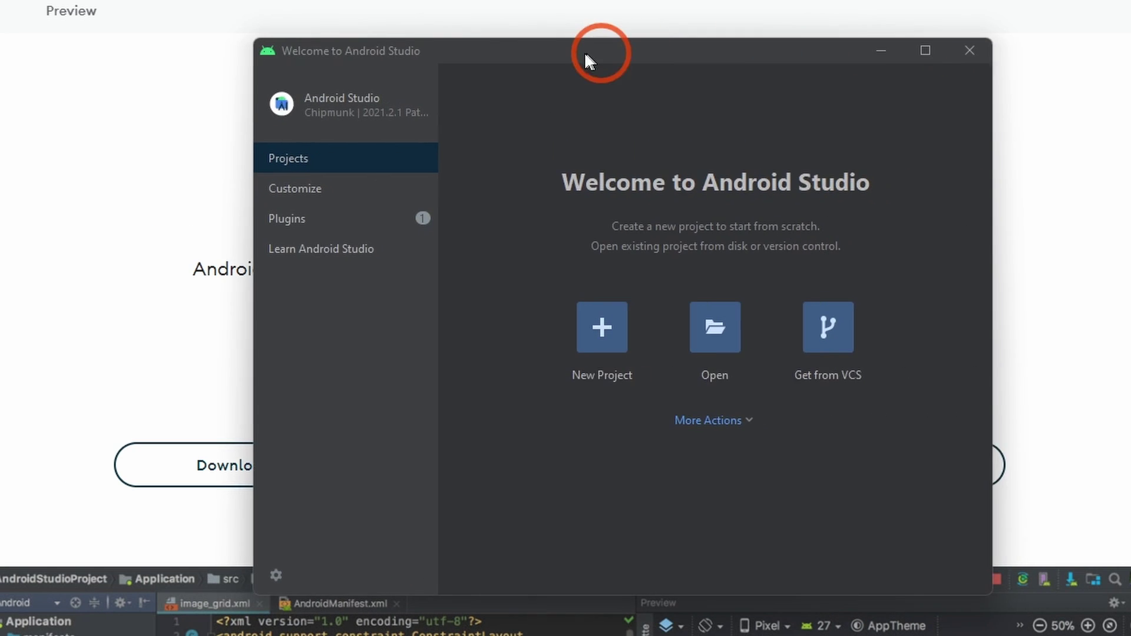
Step: Create a No Activity project with default settings and allow adb through the firewall
{"action": "left_click_drag", "start_coordinate": [585, 51], "coordinate": [582, 51]}
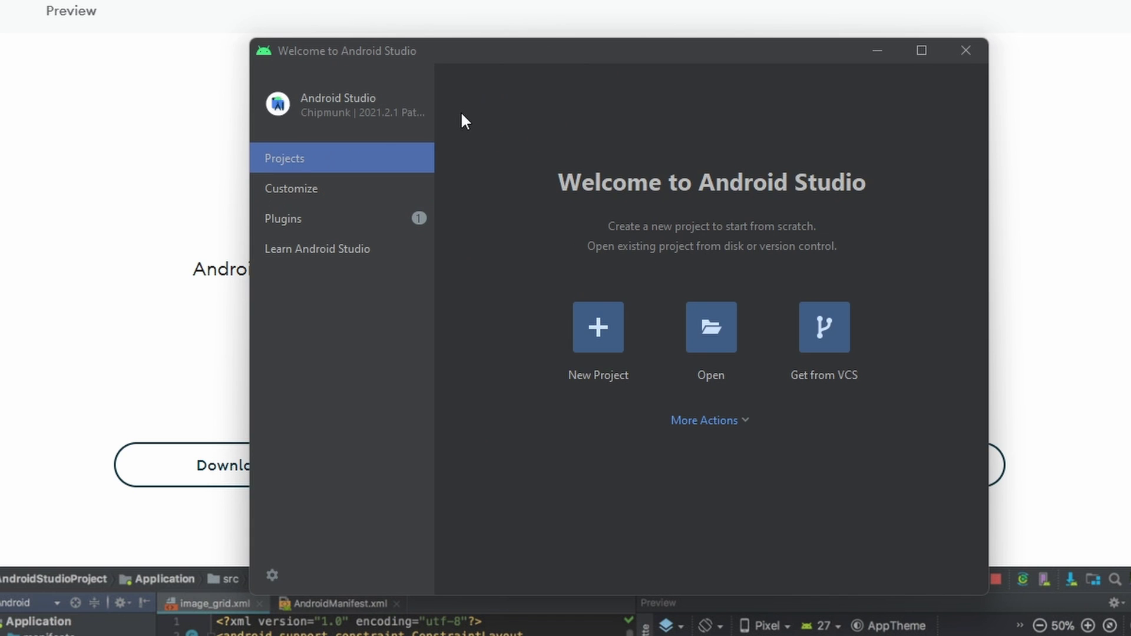
{"action": "left_click", "coordinate": [602, 344]}
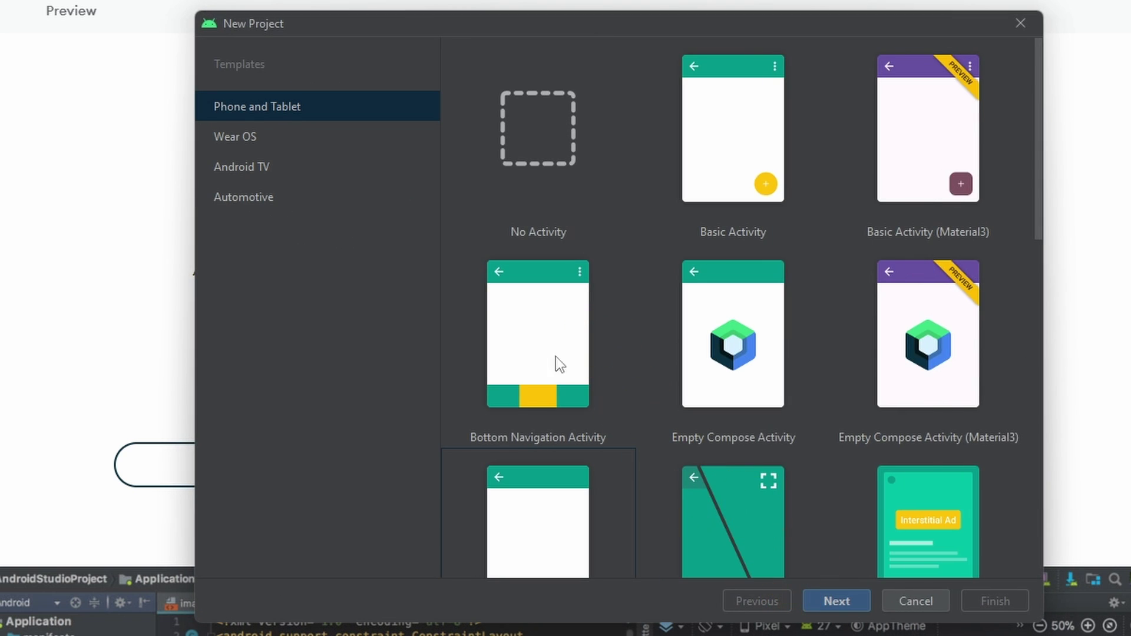
{"action": "left_click", "coordinate": [441, 238]}
{"action": "left_click", "coordinate": [831, 598]}
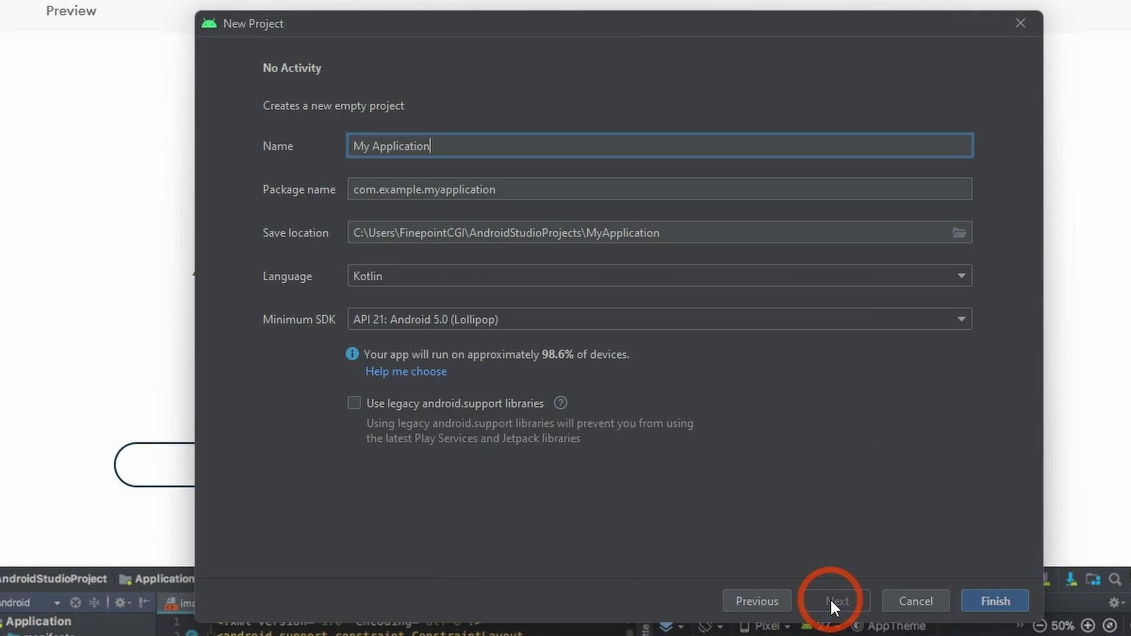
{"action": "left_click", "coordinate": [995, 601]}
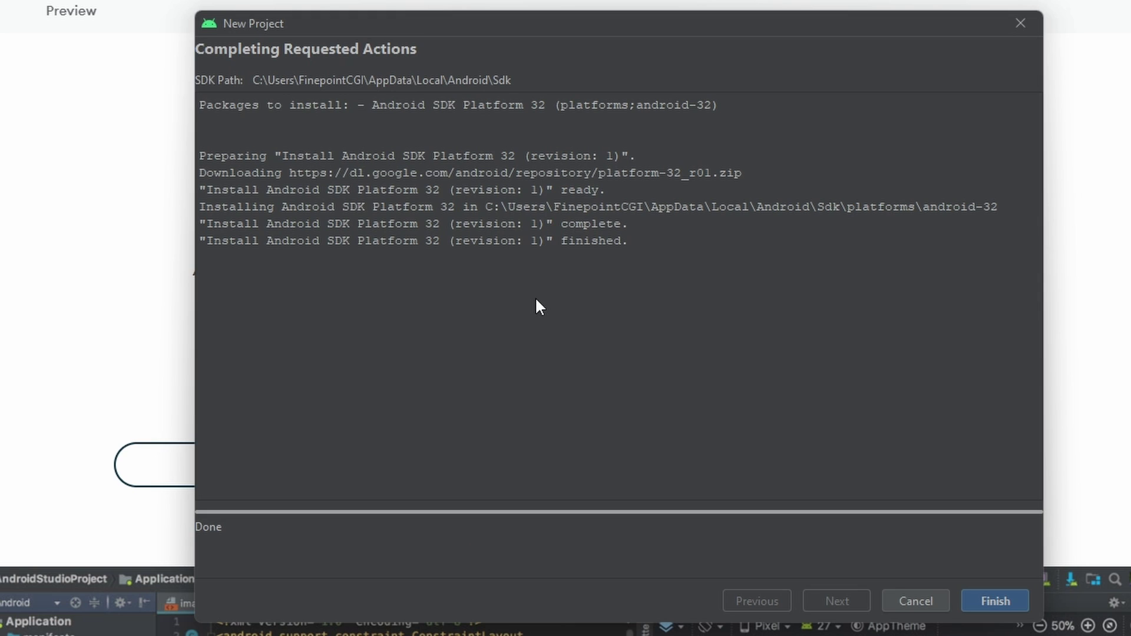
{"action": "left_click", "coordinate": [1001, 597]}
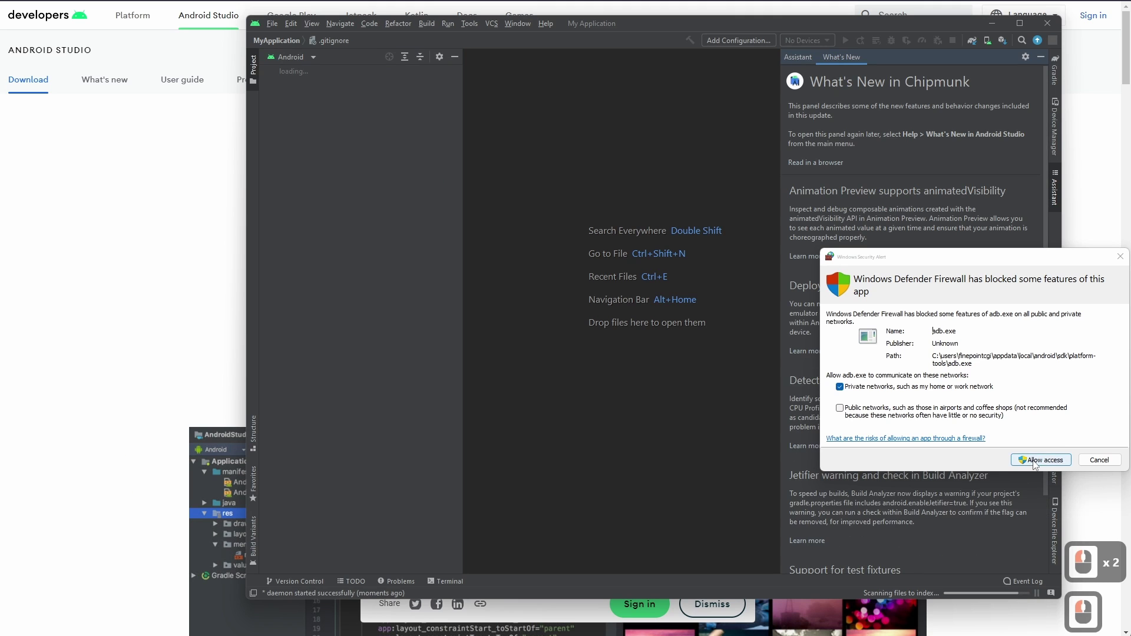
{"action": "left_click", "coordinate": [1054, 462]}
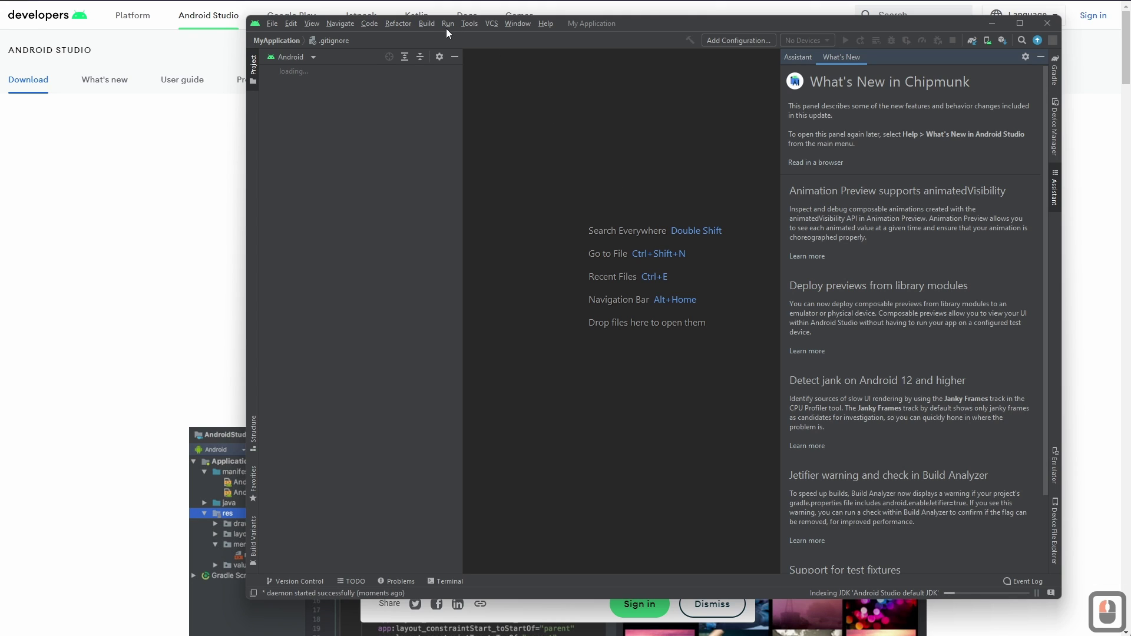
Step: Review the installed SDK platforms in SDK Manager, then show the SDK Tools list
{"action": "left_click", "coordinate": [468, 25]}
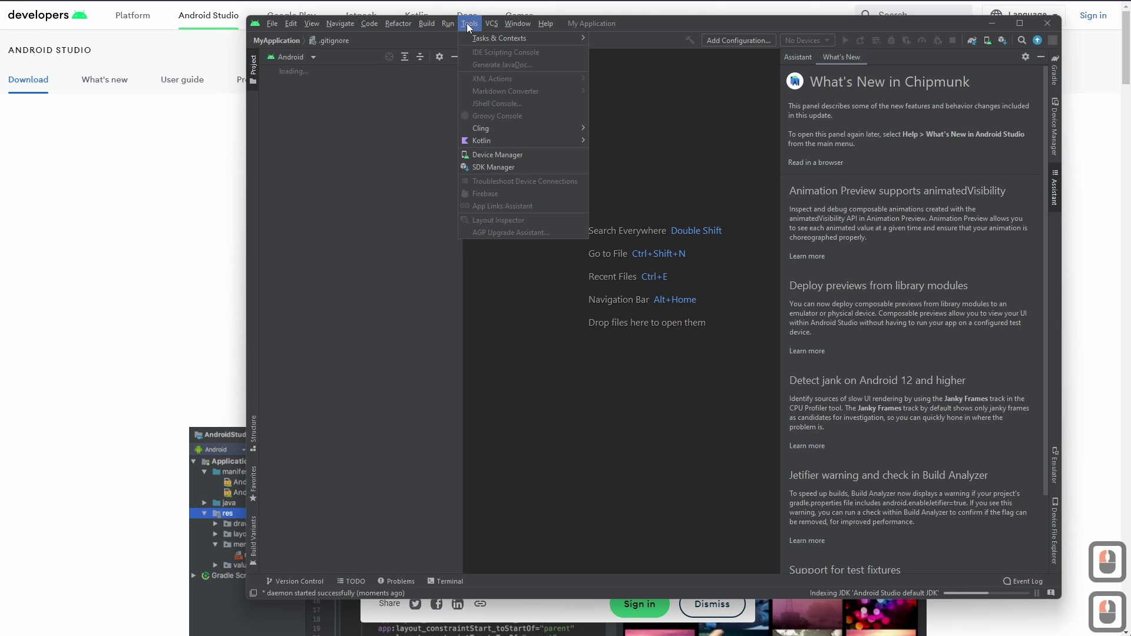
{"action": "left_click", "coordinate": [495, 167]}
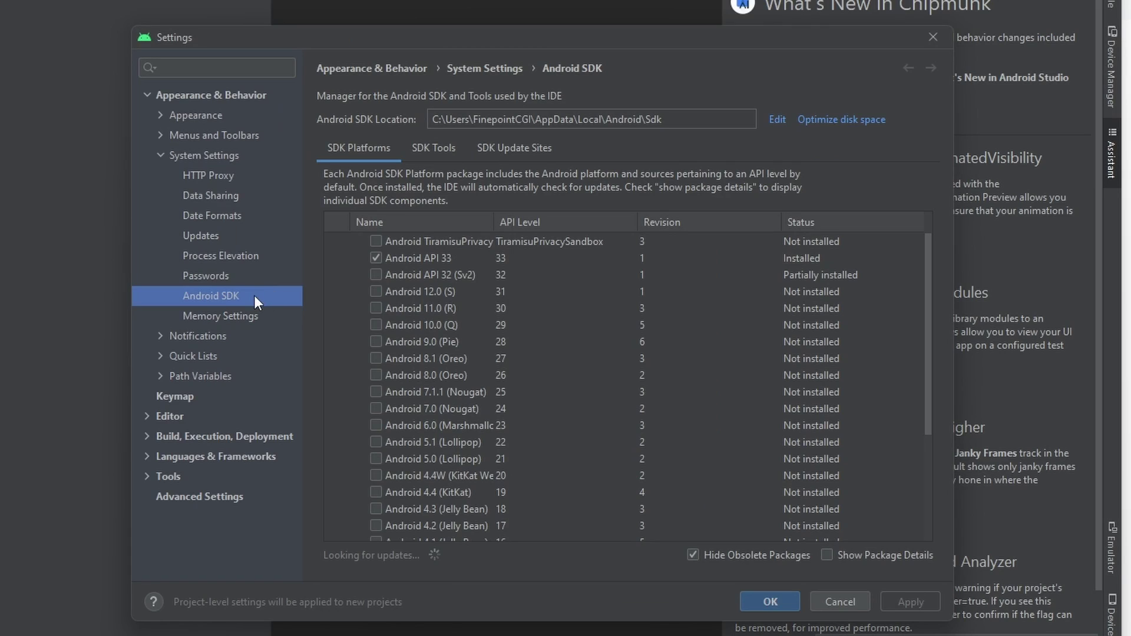
{"action": "scroll", "coordinate": [475, 318], "scroll_direction": "down", "scroll_amount": 3}
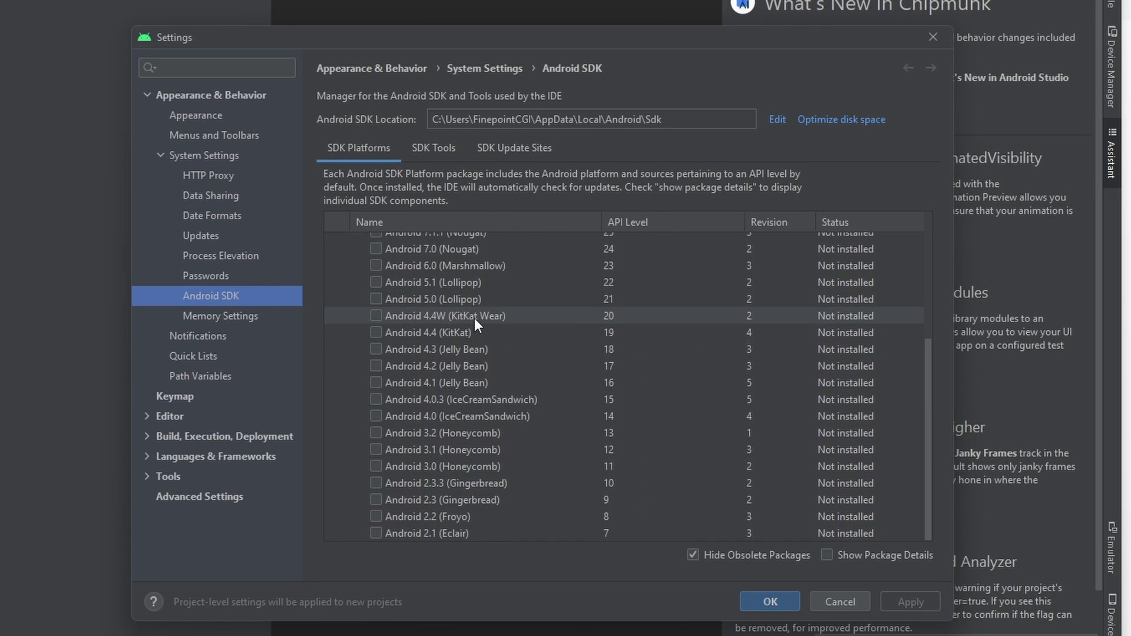
{"action": "scroll", "coordinate": [474, 320], "scroll_direction": "up", "scroll_amount": 3}
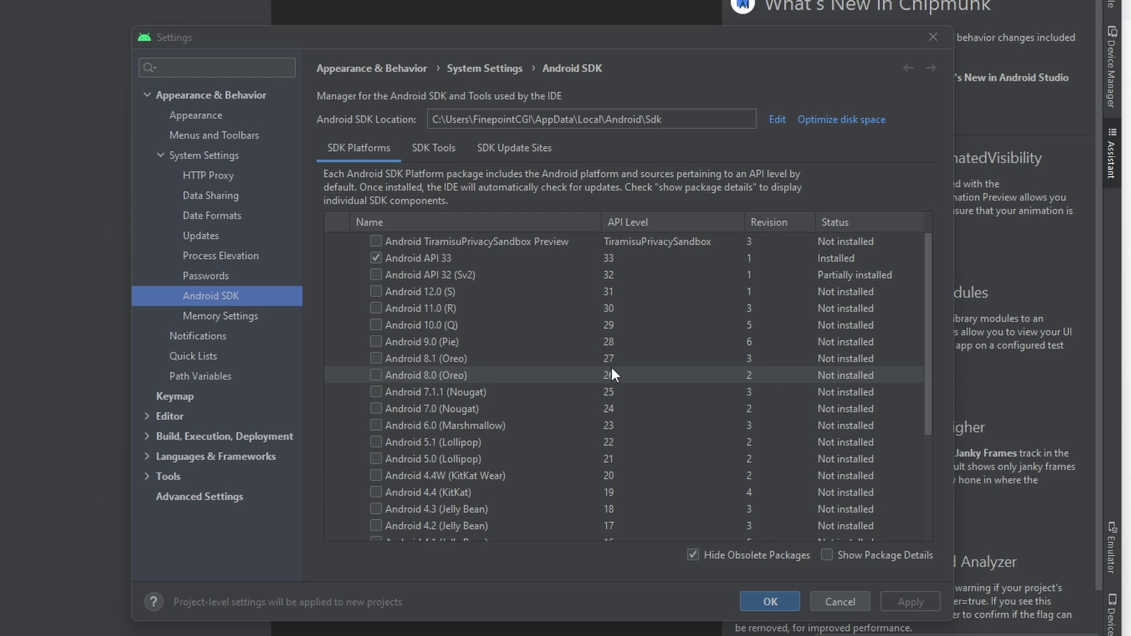
{"action": "scroll", "coordinate": [424, 377], "scroll_direction": "down", "scroll_amount": 2}
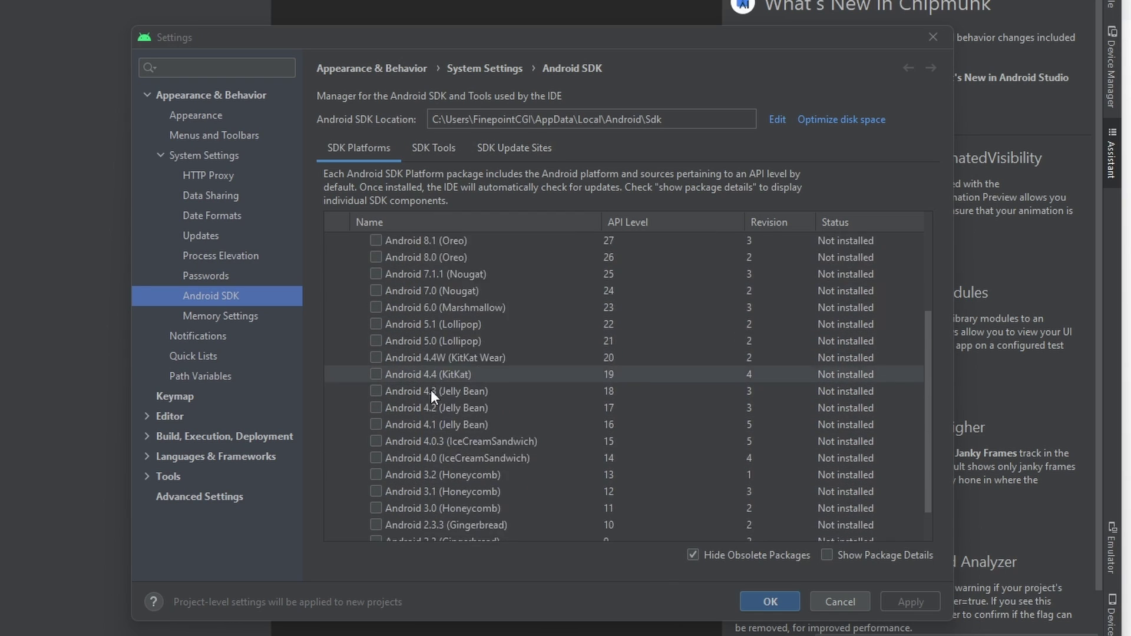
{"action": "scroll", "coordinate": [445, 514], "scroll_direction": "down", "scroll_amount": 2}
{"action": "scroll", "coordinate": [444, 513], "scroll_direction": "up", "scroll_amount": 6}
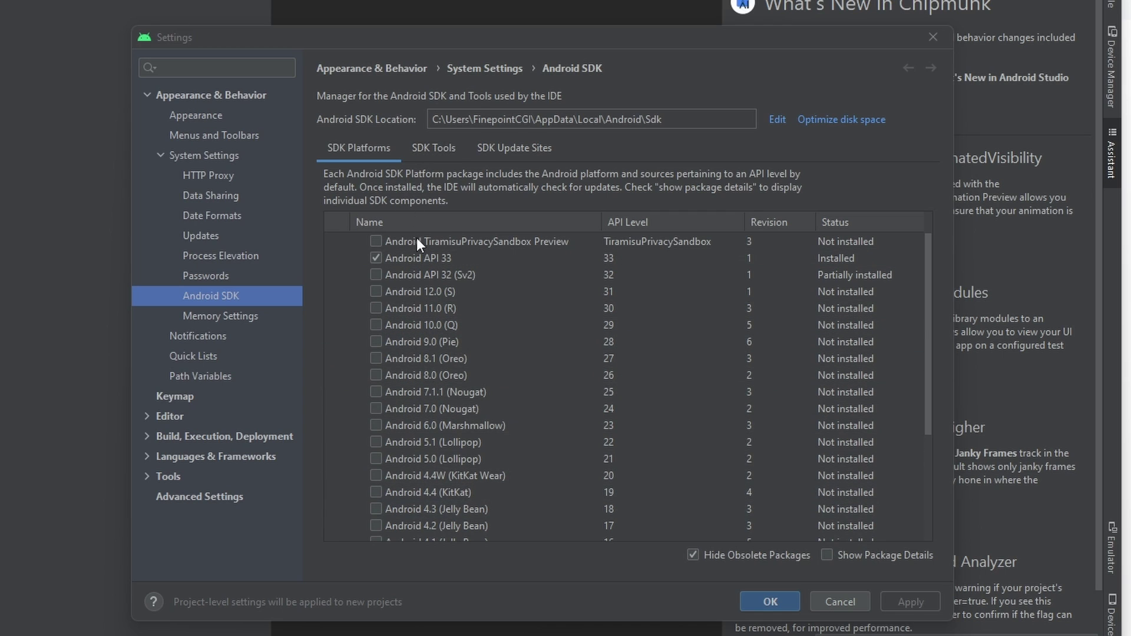
{"action": "left_click", "coordinate": [423, 150]}
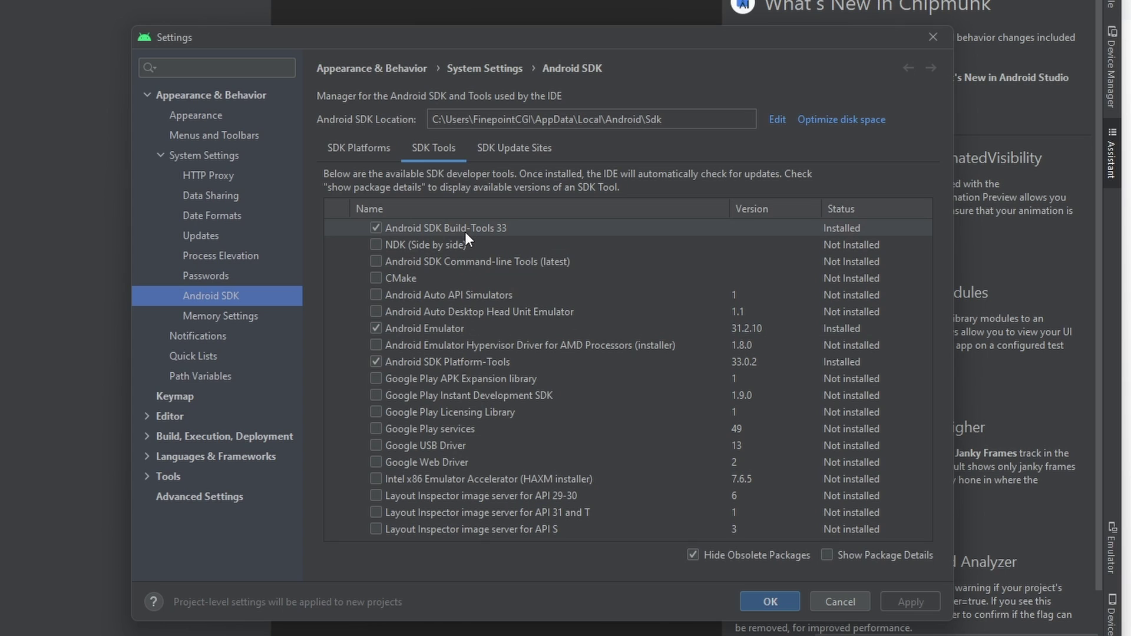
Step: Show package details for all SDK tools and collapse each version list
{"action": "left_click", "coordinate": [872, 560]}
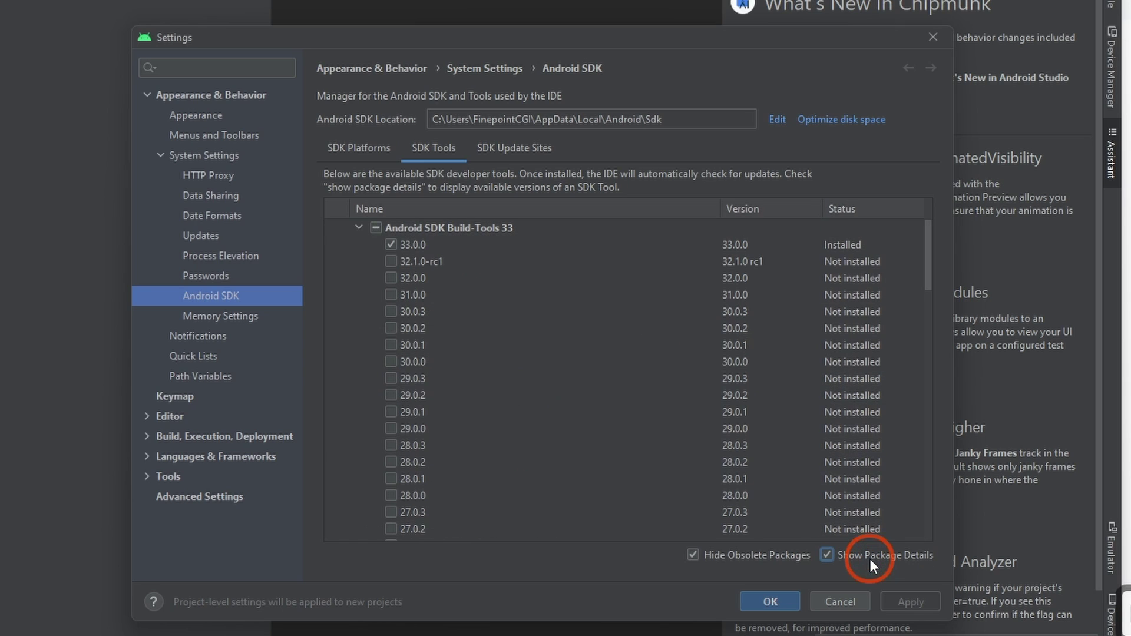
{"action": "left_click", "coordinate": [359, 228]}
{"action": "left_click", "coordinate": [356, 245]}
{"action": "left_click", "coordinate": [357, 245]}
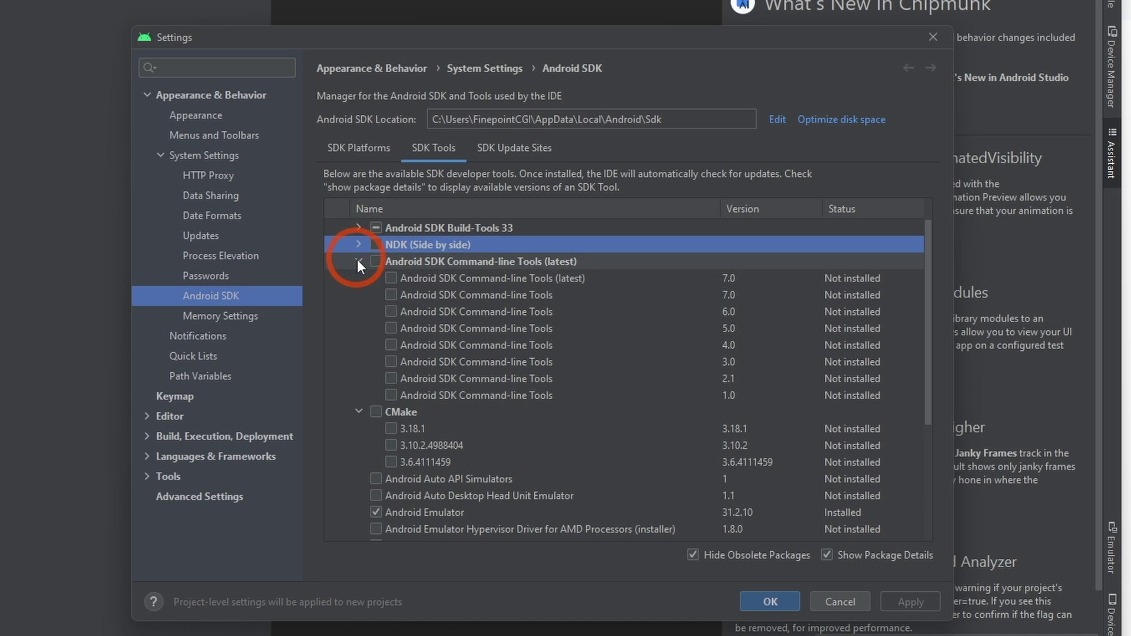
{"action": "left_click", "coordinate": [358, 262]}
{"action": "left_click", "coordinate": [358, 279]}
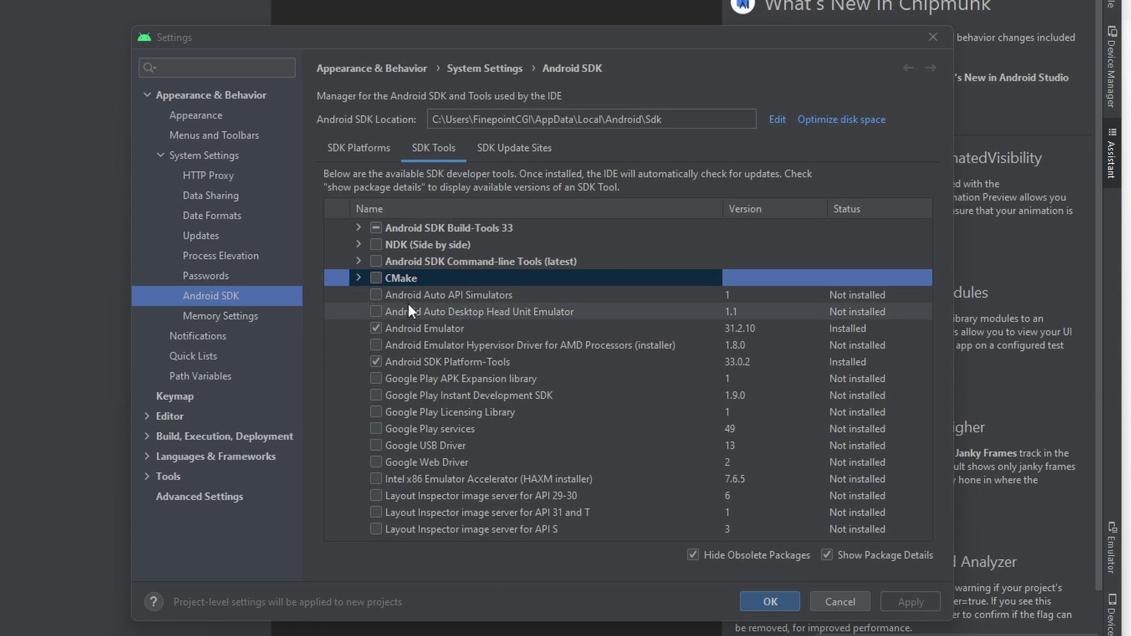
Step: Mark Build-Tools 30.0.3 and NDK 21.4.7075529 for installation
{"action": "left_click", "coordinate": [351, 227]}
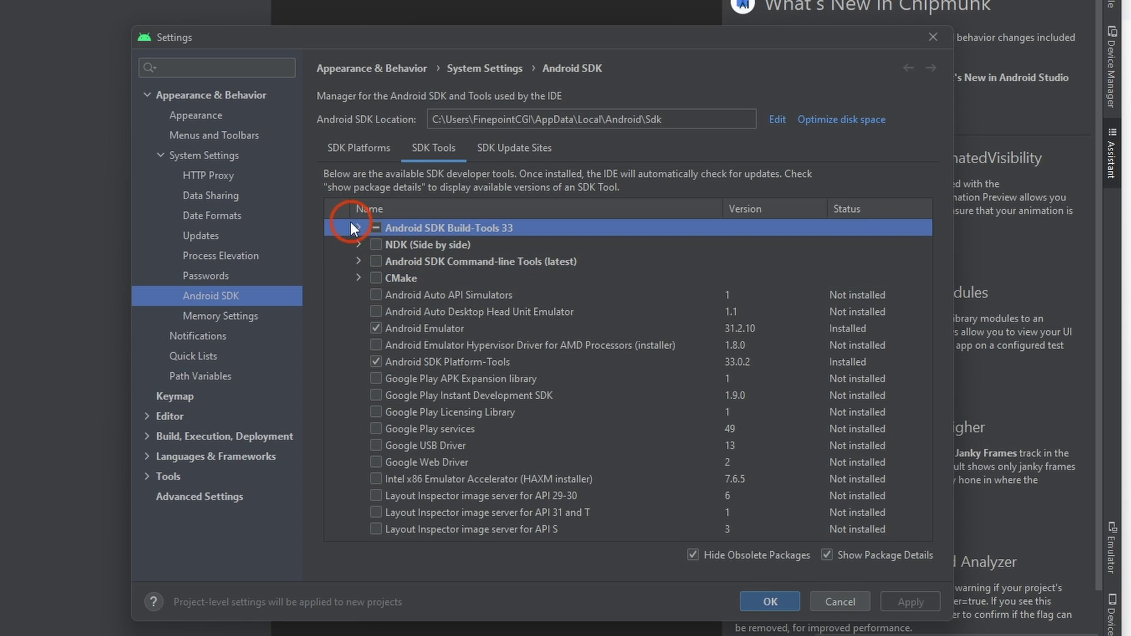
{"action": "left_click", "coordinate": [358, 227]}
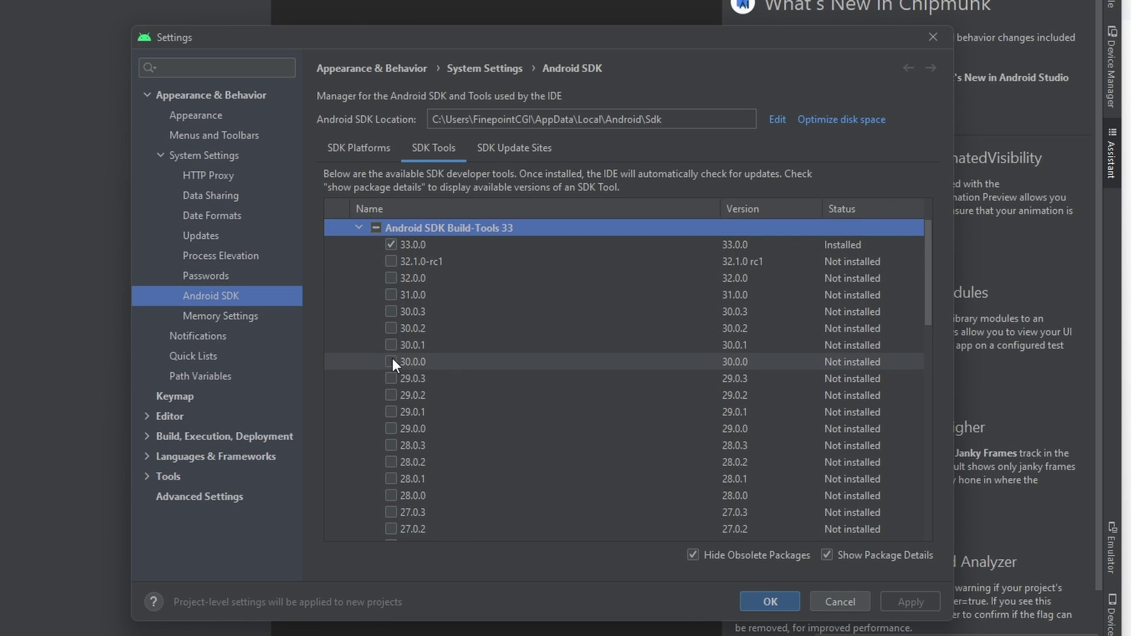
{"action": "left_click", "coordinate": [391, 312]}
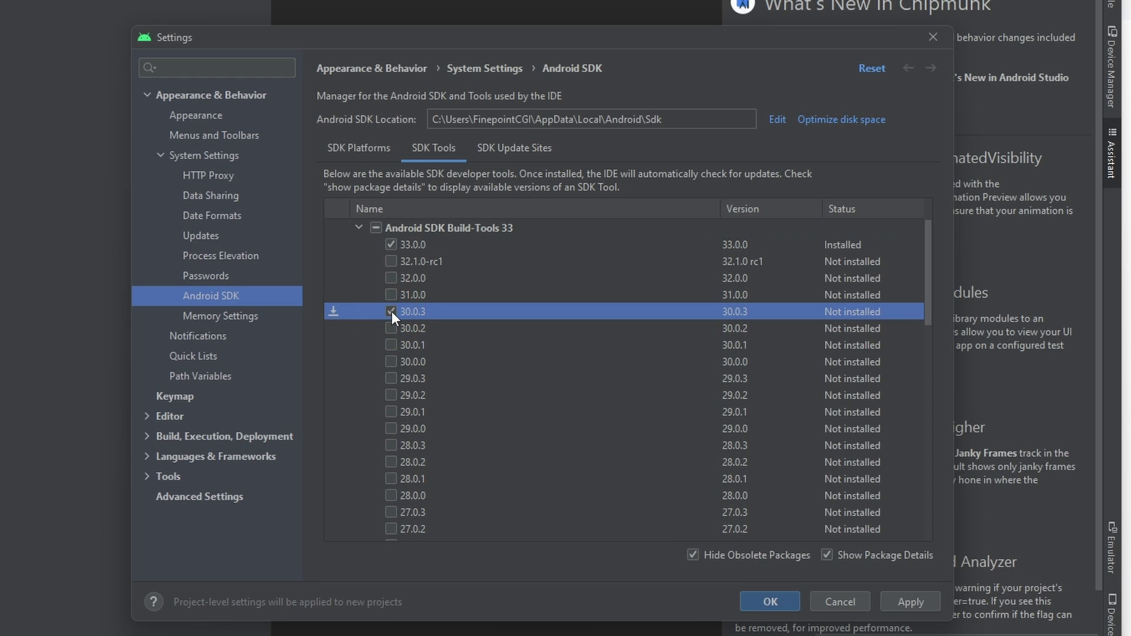
{"action": "left_click", "coordinate": [359, 230]}
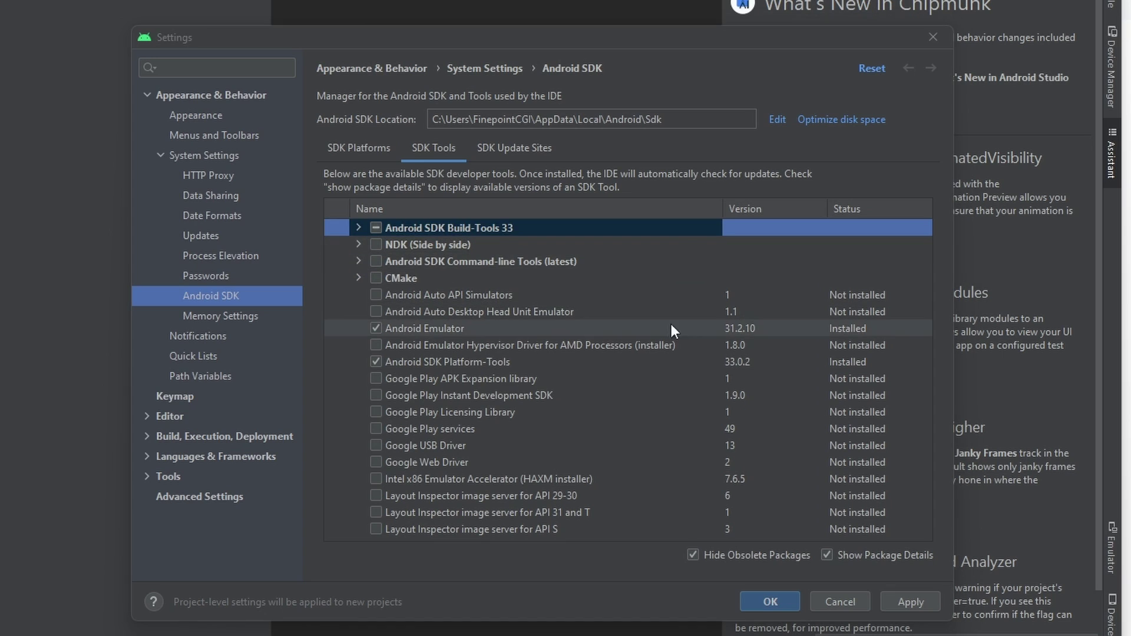
{"action": "left_click", "coordinate": [358, 245]}
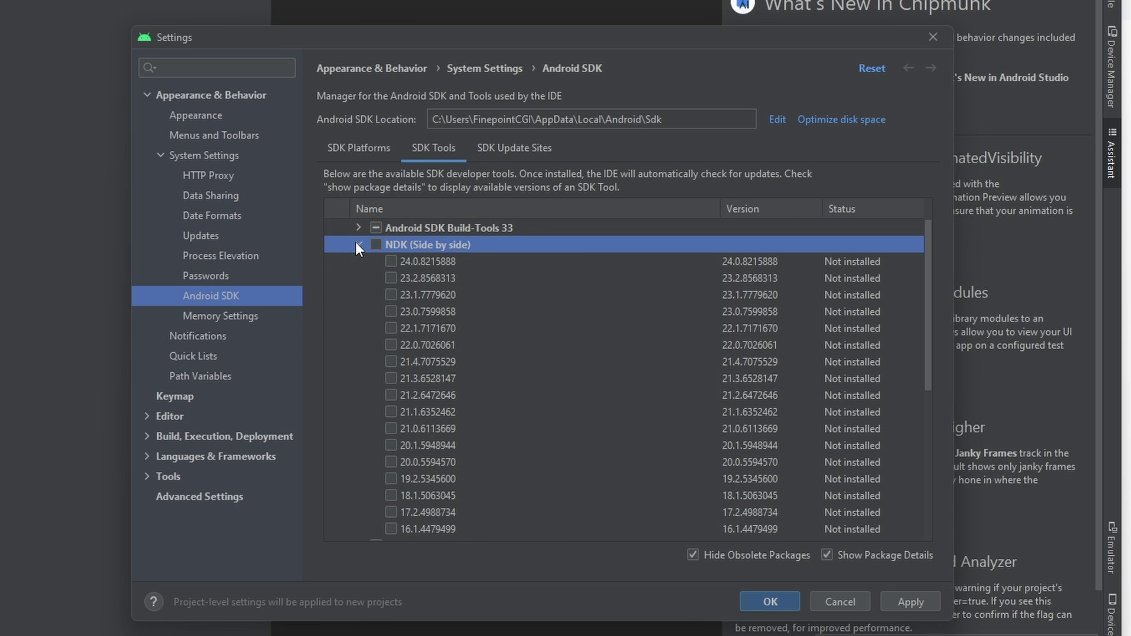
{"action": "left_click", "coordinate": [390, 362]}
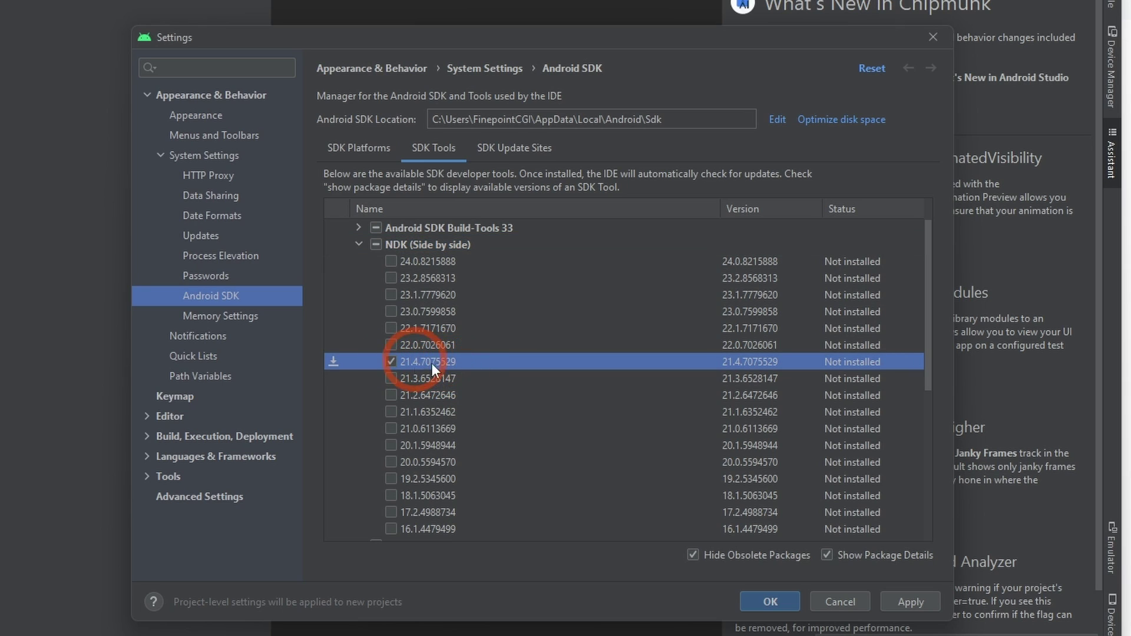
{"action": "left_click", "coordinate": [359, 245]}
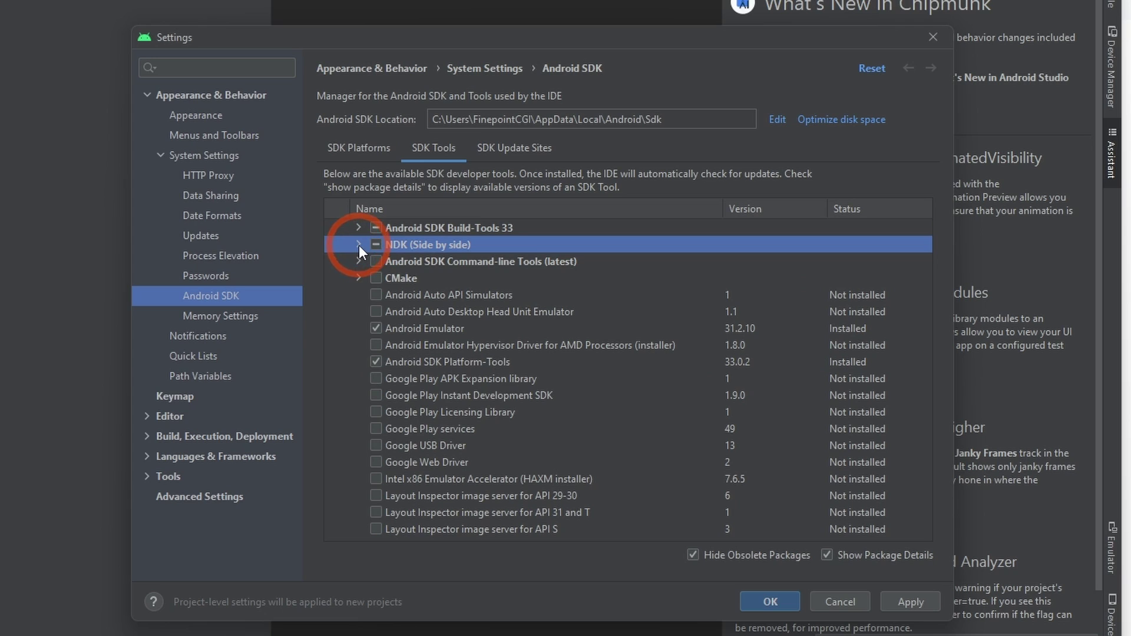
Step: Mark CMake 3.10.2.4988404 and the latest Command-line Tools for installation
{"action": "left_click", "coordinate": [359, 278]}
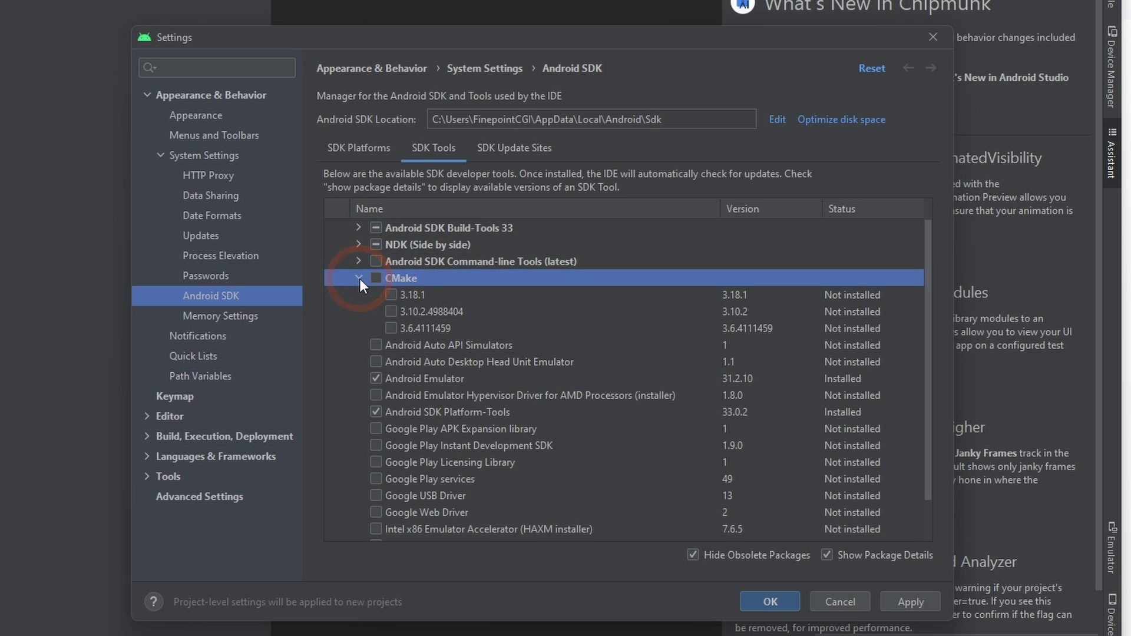
{"action": "left_click", "coordinate": [408, 314]}
{"action": "left_click", "coordinate": [390, 311]}
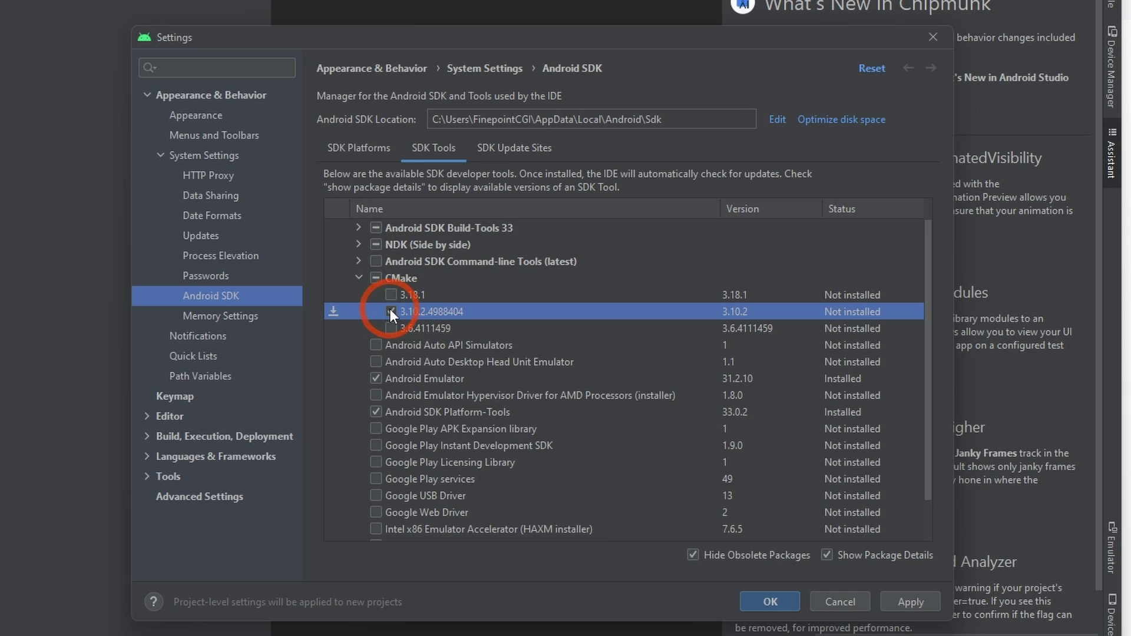
{"action": "left_click", "coordinate": [358, 261]}
{"action": "left_click", "coordinate": [390, 279]}
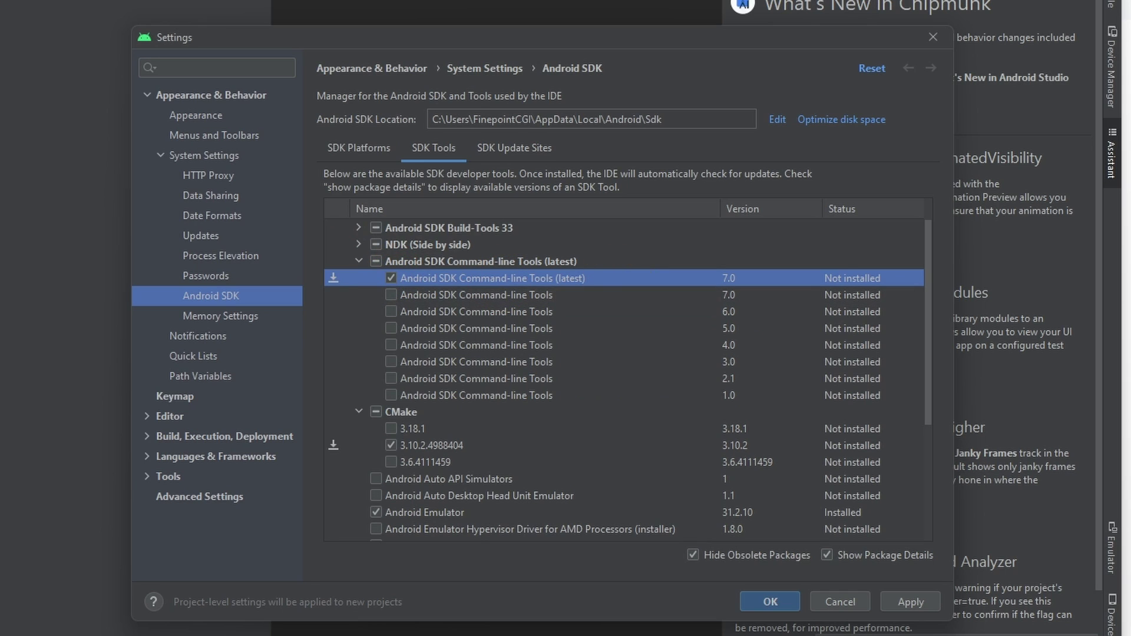
{"action": "left_click", "coordinate": [375, 153]}
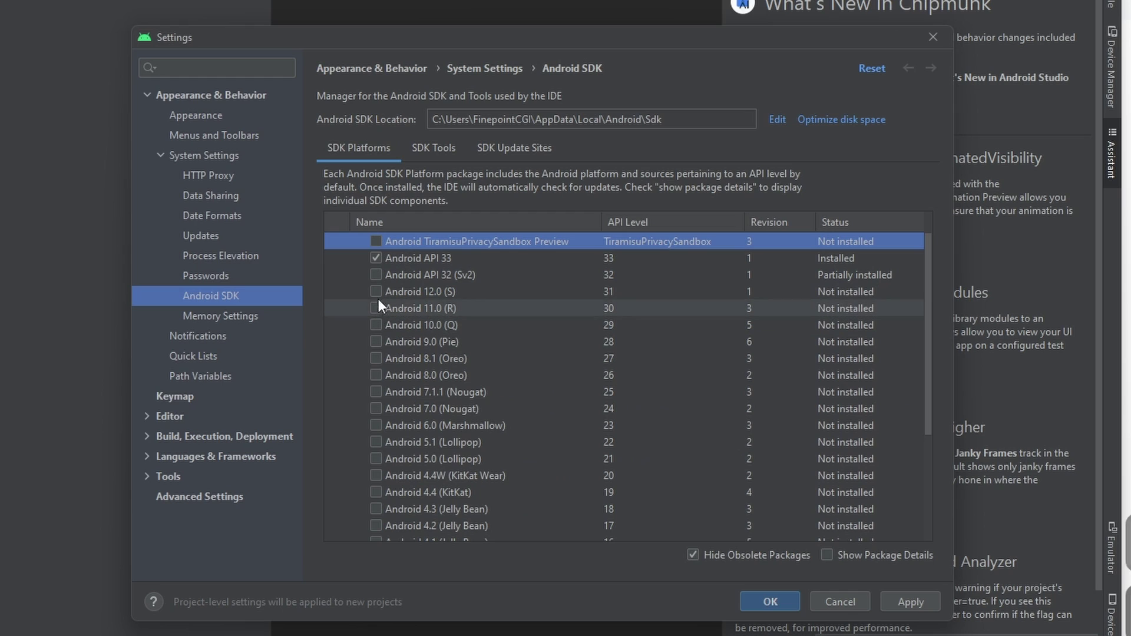
Step: Mark Android 10.0 (Q) in SDK Platforms, apply, and confirm installing the listed components
{"action": "left_click", "coordinate": [376, 324]}
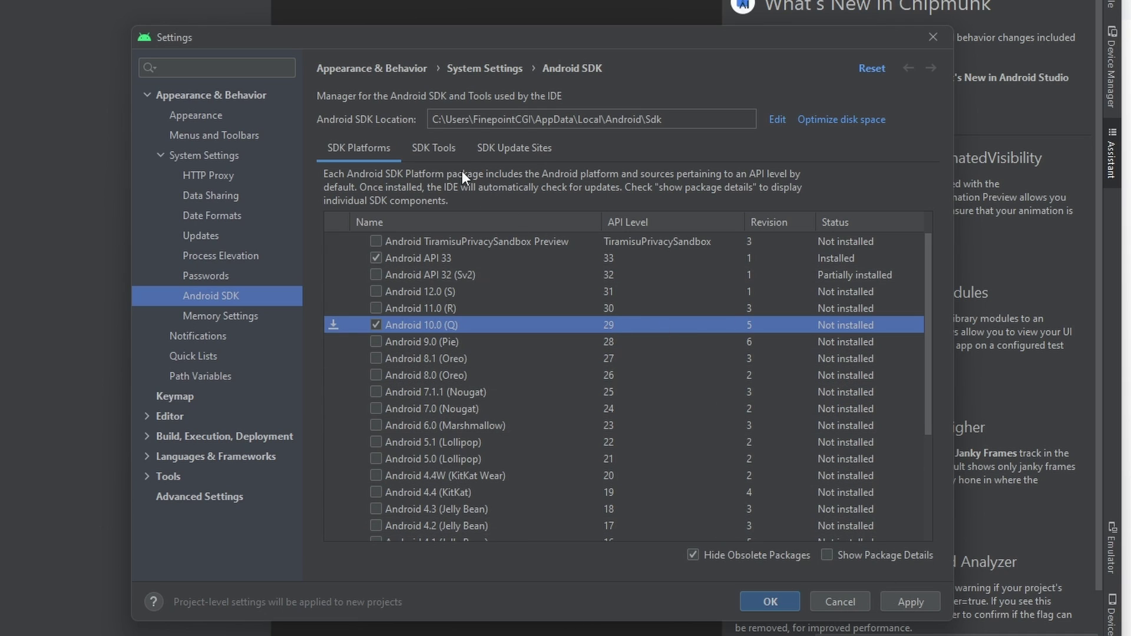
{"action": "left_click", "coordinate": [910, 601]}
{"action": "left_click", "coordinate": [676, 432]}
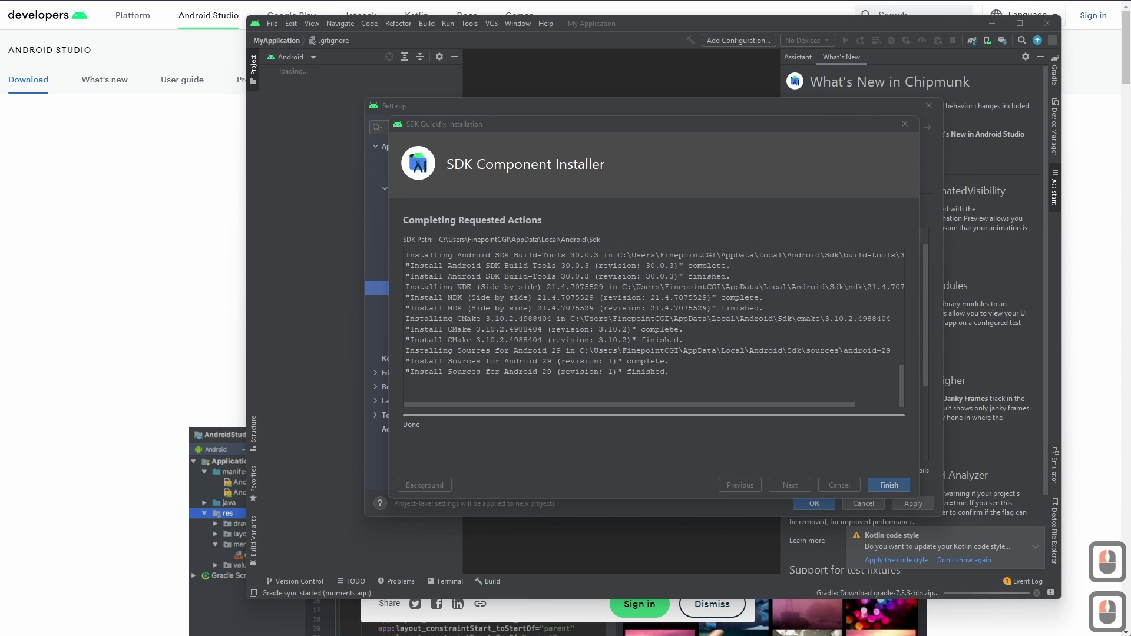
Step: Finish the installer, close Settings, and exit Android Studio, terminating the MyApplication import
{"action": "left_click", "coordinate": [887, 486]}
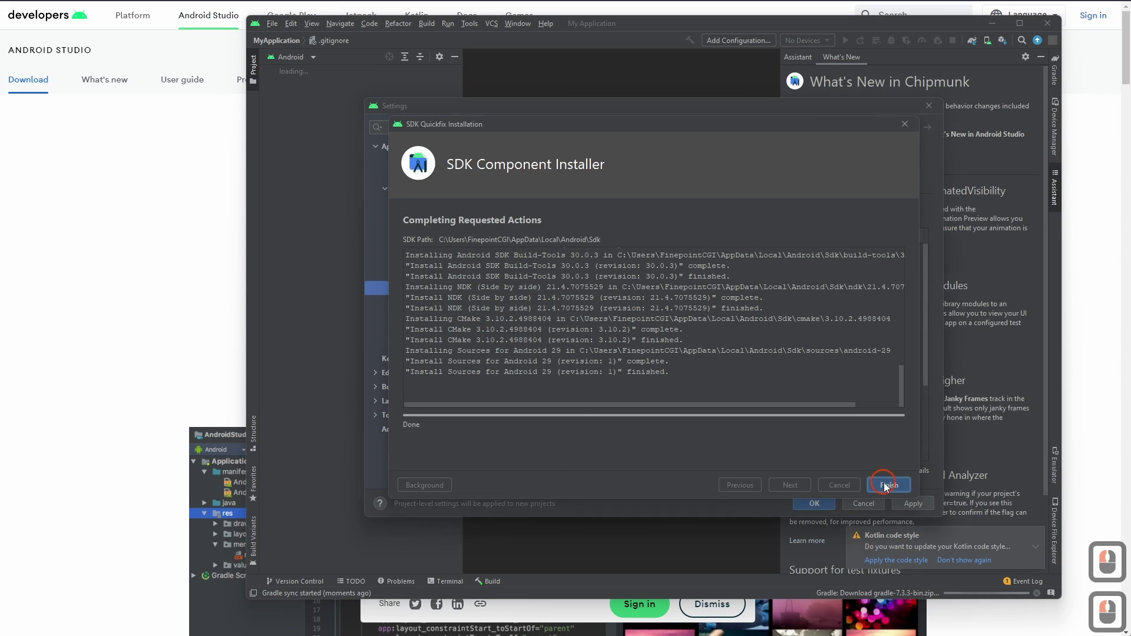
{"action": "left_click", "coordinate": [829, 504]}
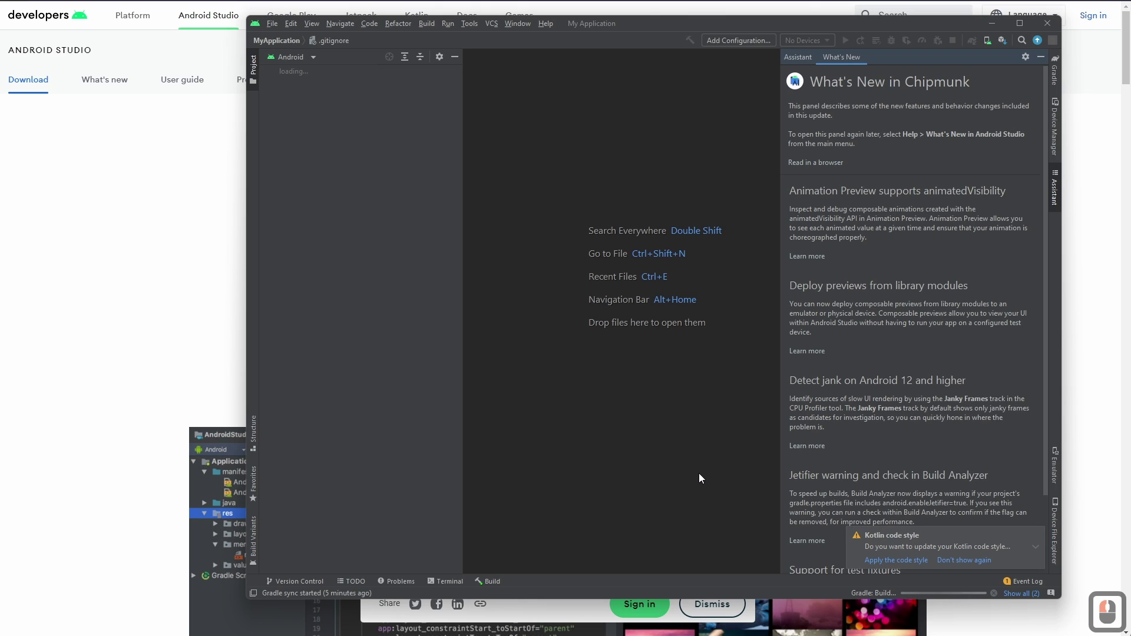
{"action": "key", "text": "alt+F4"}
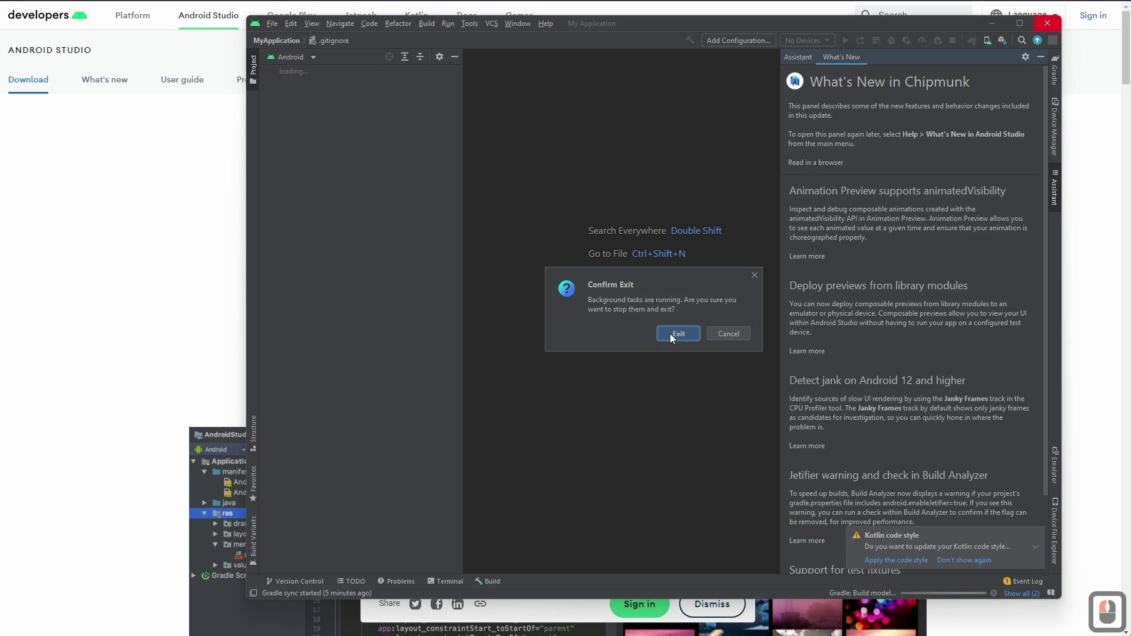
{"action": "left_click", "coordinate": [669, 333]}
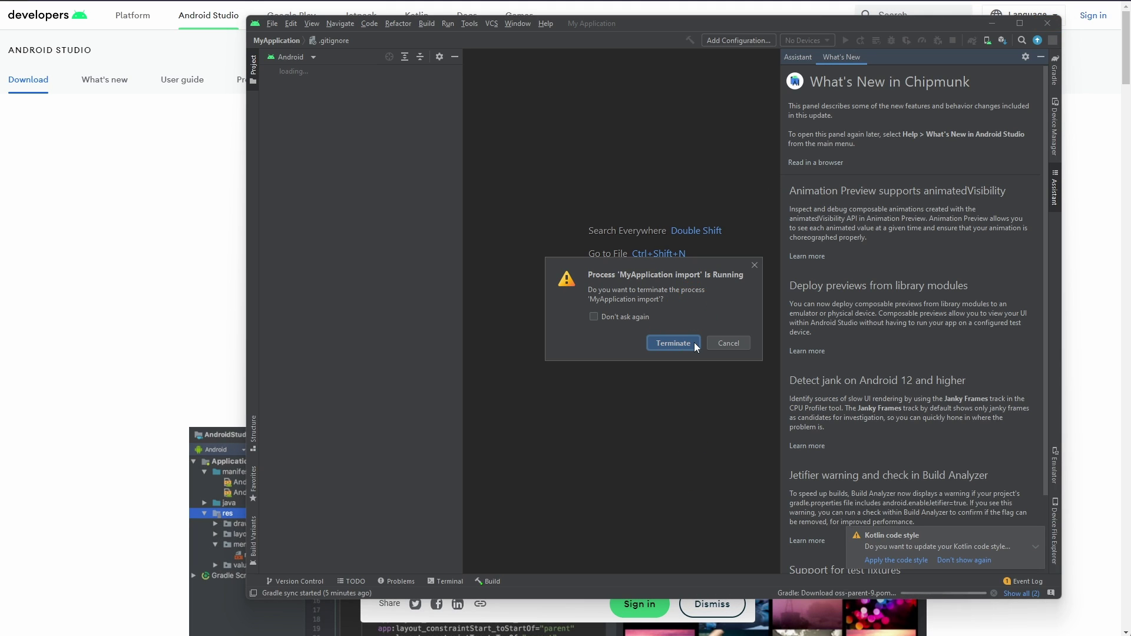
{"action": "left_click", "coordinate": [694, 341]}
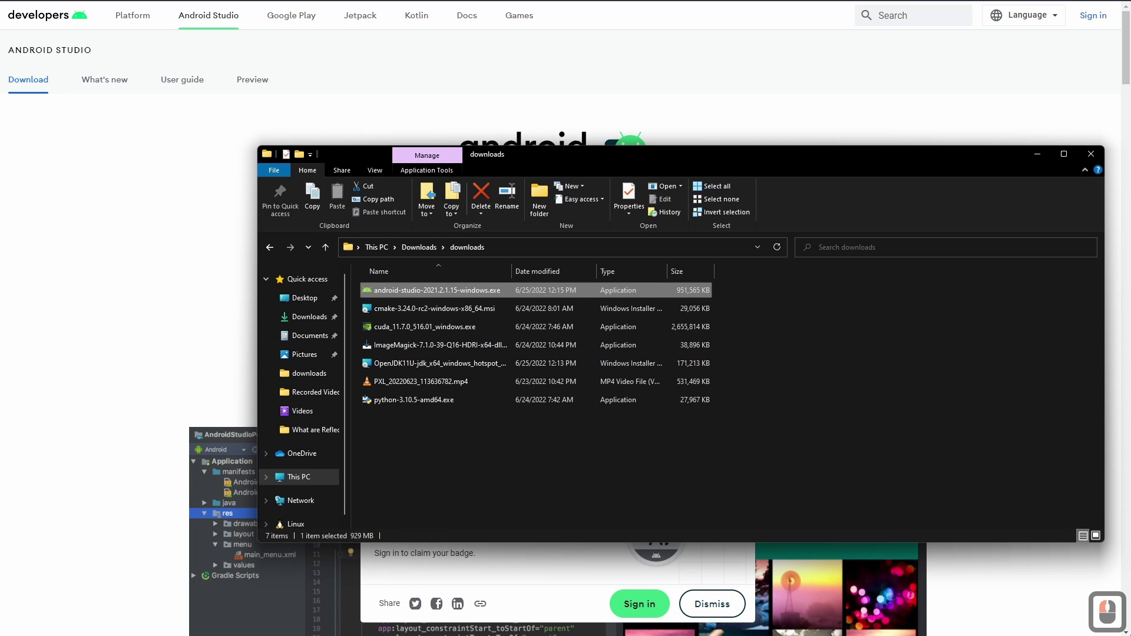
Step: Open Downloads\cmdline-tools\bin in File Explorer and select sdkmanager.bat
{"action": "left_click", "coordinate": [419, 247]}
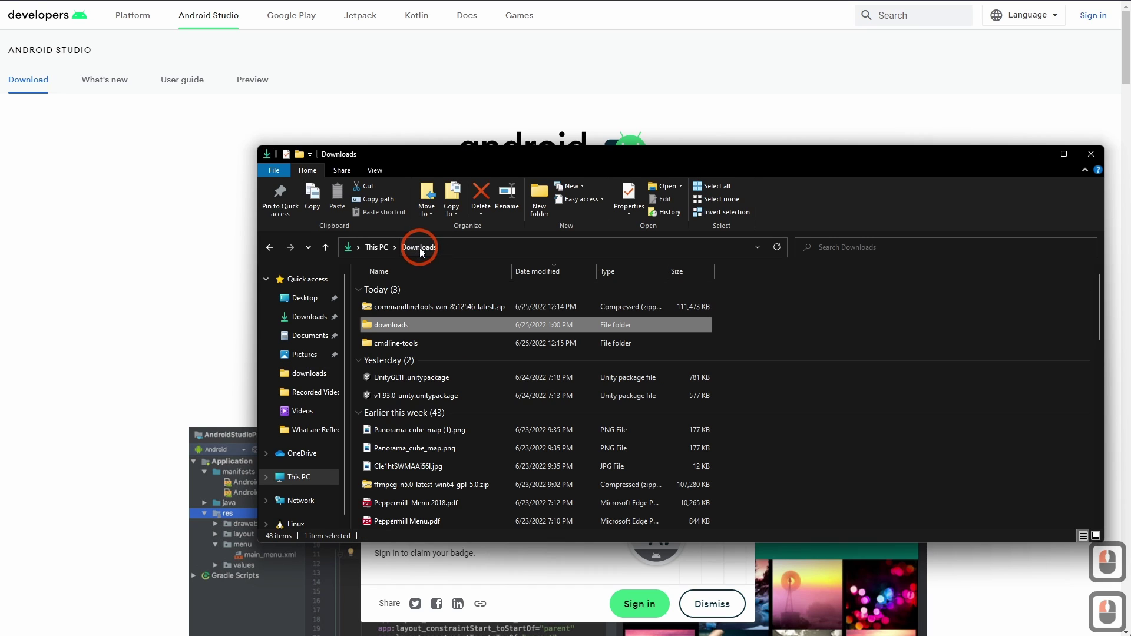
{"action": "double_click", "coordinate": [398, 311]}
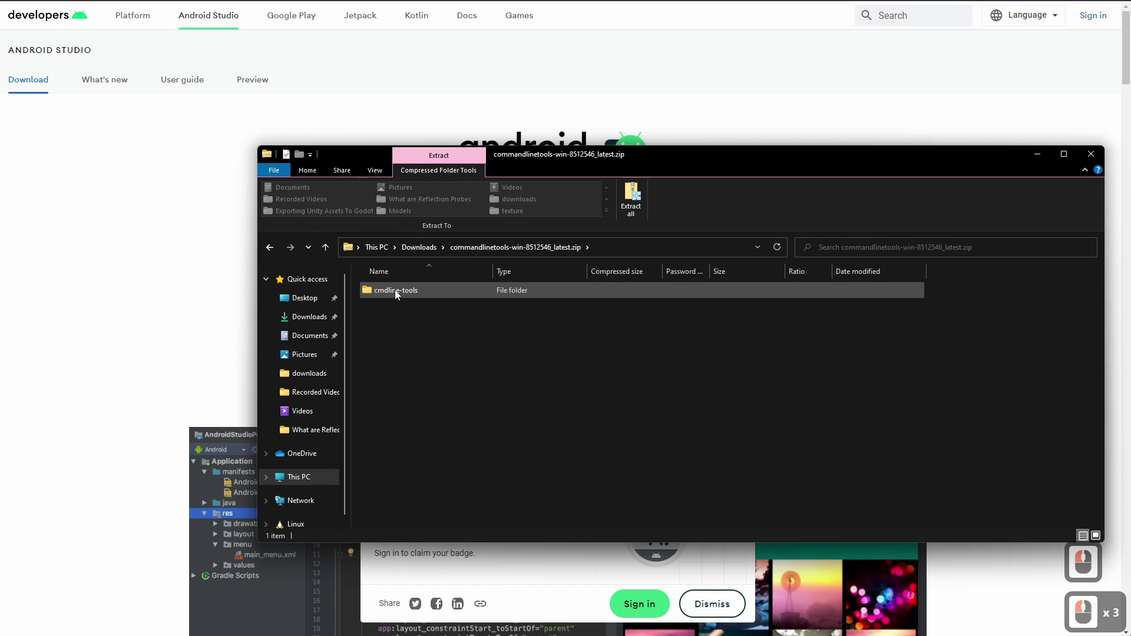
{"action": "left_click", "coordinate": [412, 253]}
{"action": "double_click", "coordinate": [387, 339]}
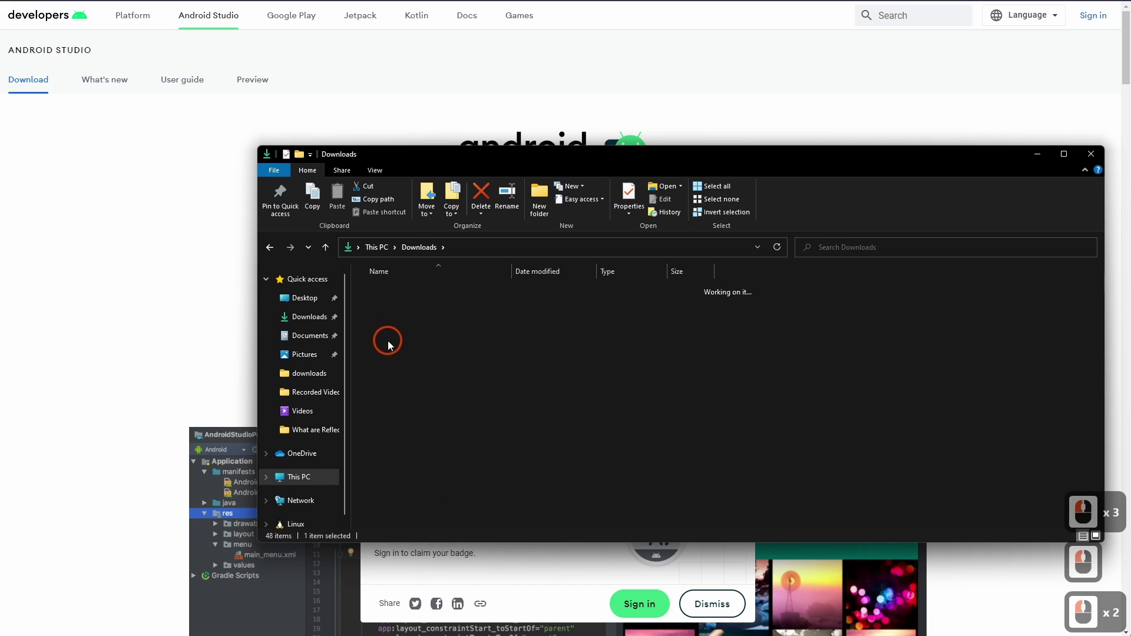
{"action": "double_click", "coordinate": [408, 291]}
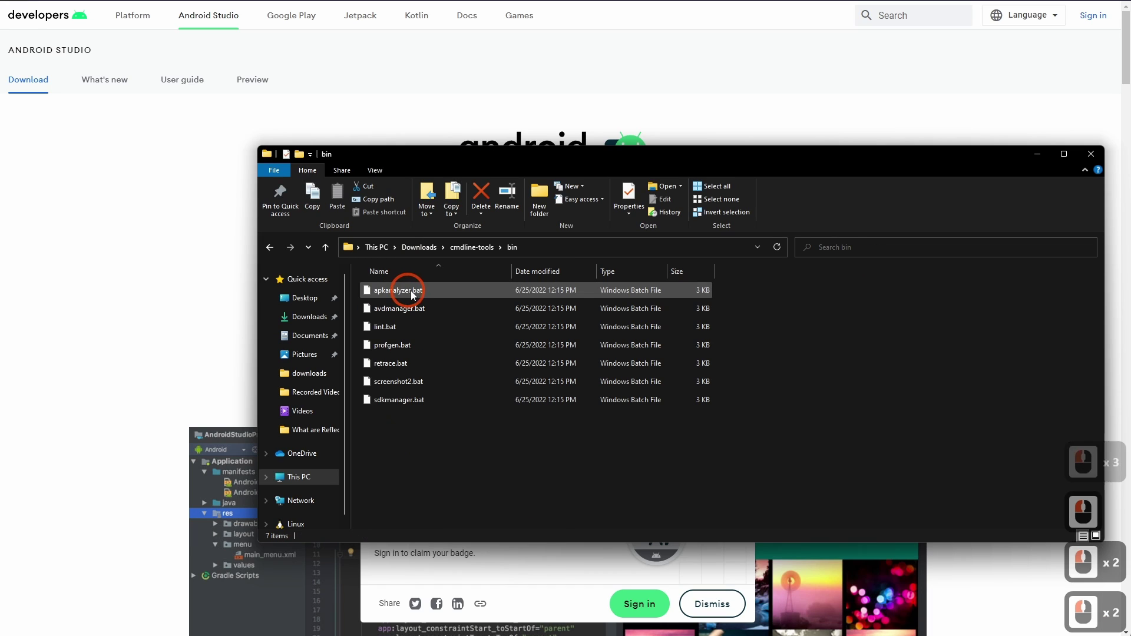
{"action": "left_click", "coordinate": [581, 250]}
{"action": "type", "text": "cmd"}
{"action": "key", "text": "BackSpace"}
{"action": "key", "text": "BackSpace"}
{"action": "key", "text": "BackSpace"}
{"action": "key", "text": "BackSpace"}
{"action": "key", "text": "Escape"}
{"action": "left_click", "coordinate": [393, 406]}
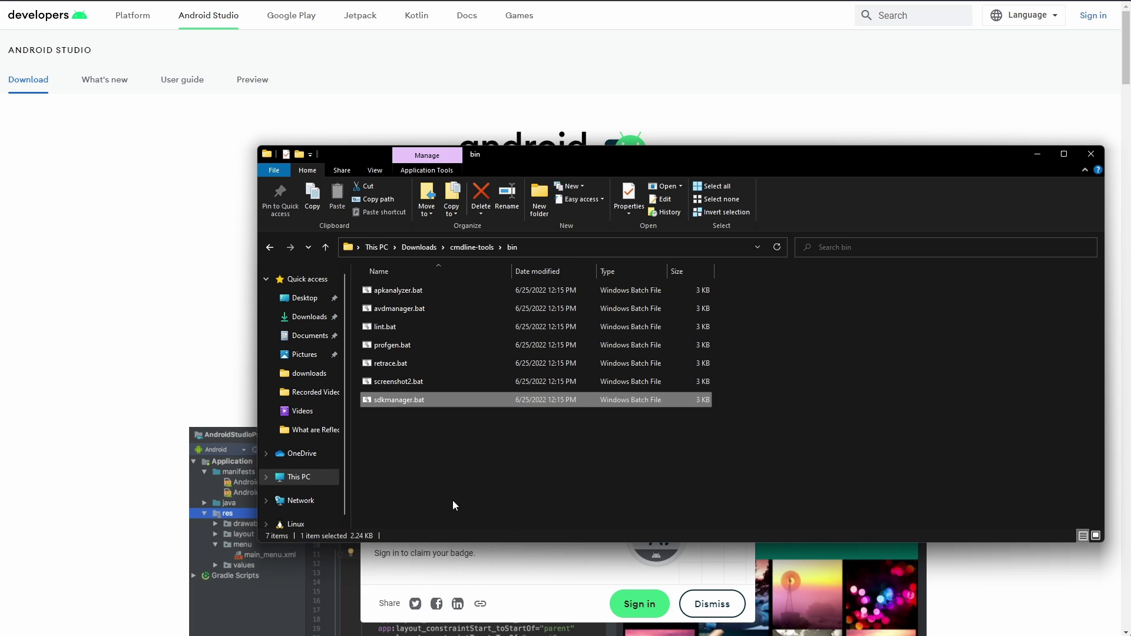
Step: Launch Command Prompt as administrator from the Start search
{"action": "key", "text": "super"}
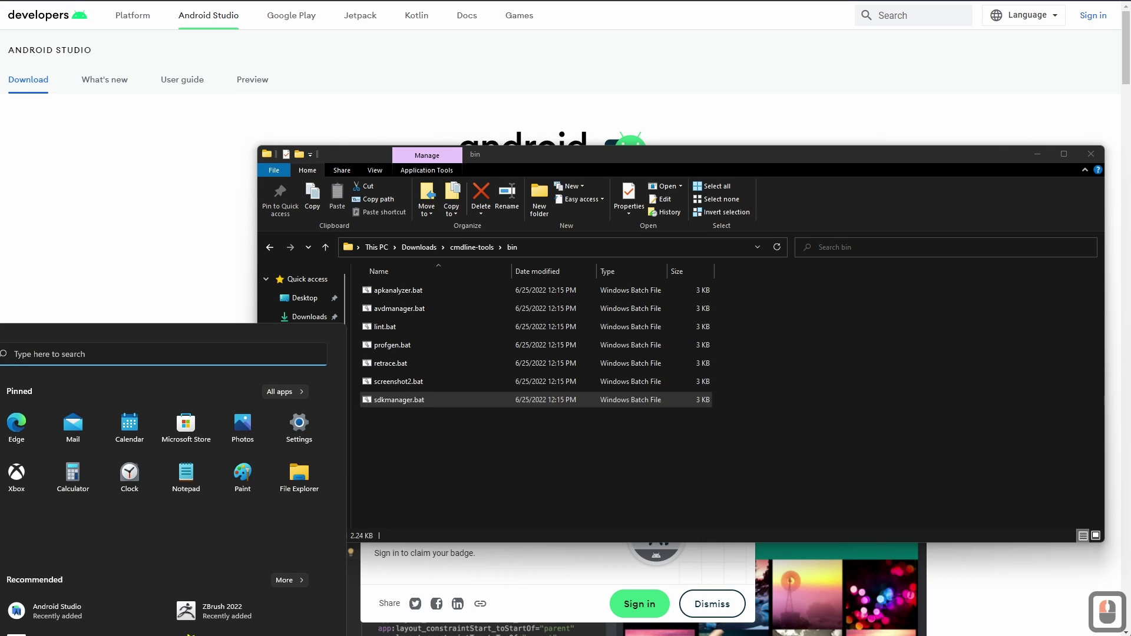
{"action": "type", "text": "cmd"}
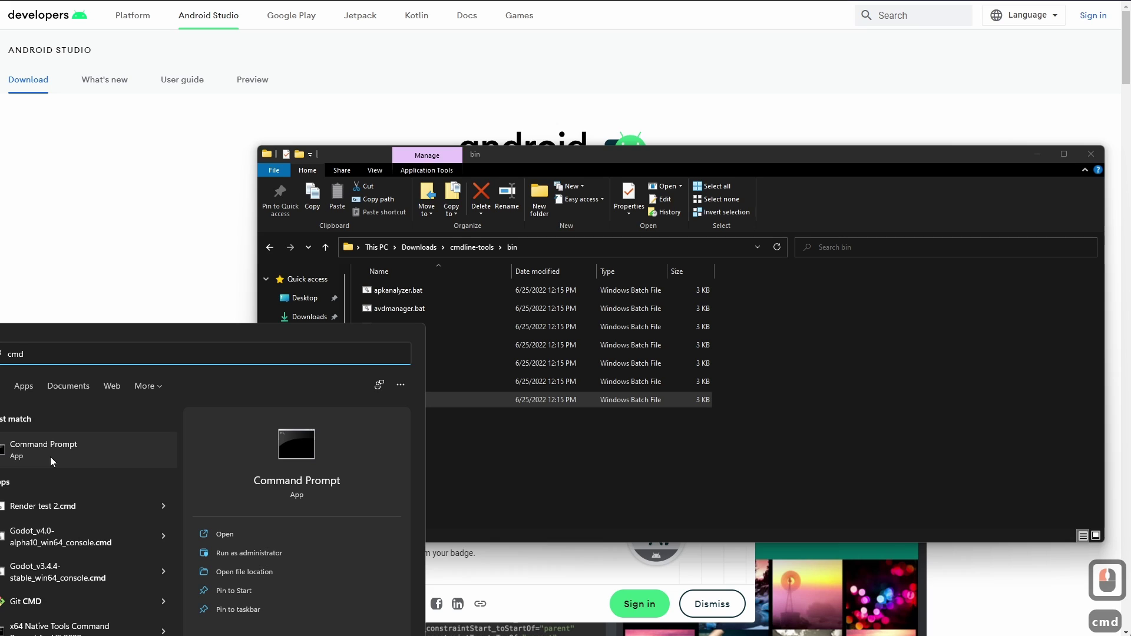
{"action": "right_click", "coordinate": [50, 457]}
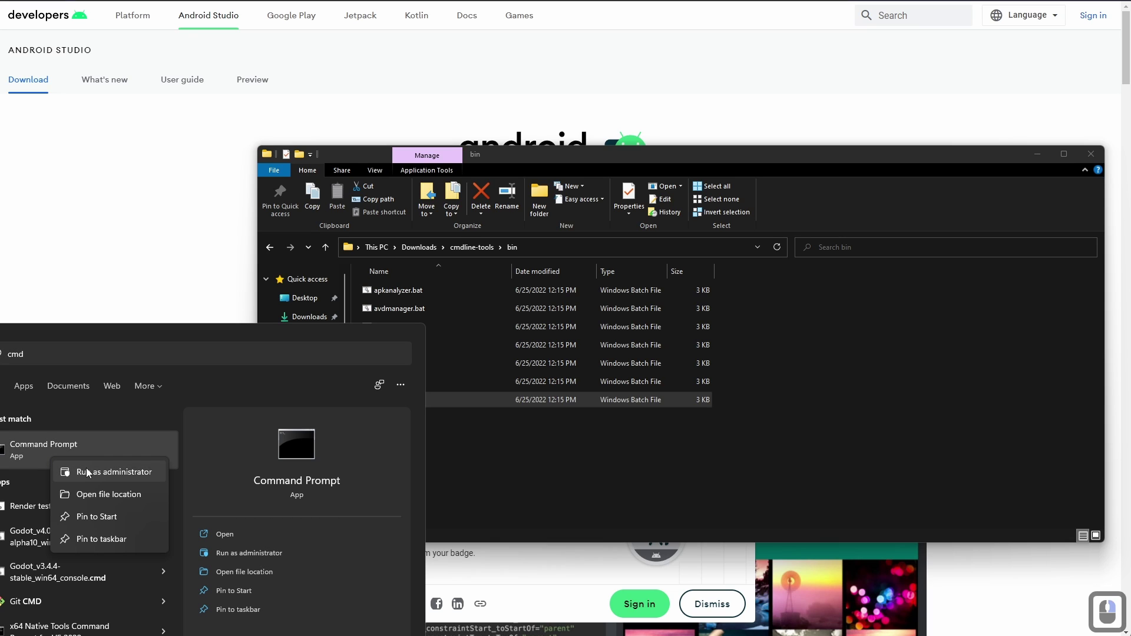
{"action": "left_click", "coordinate": [88, 473]}
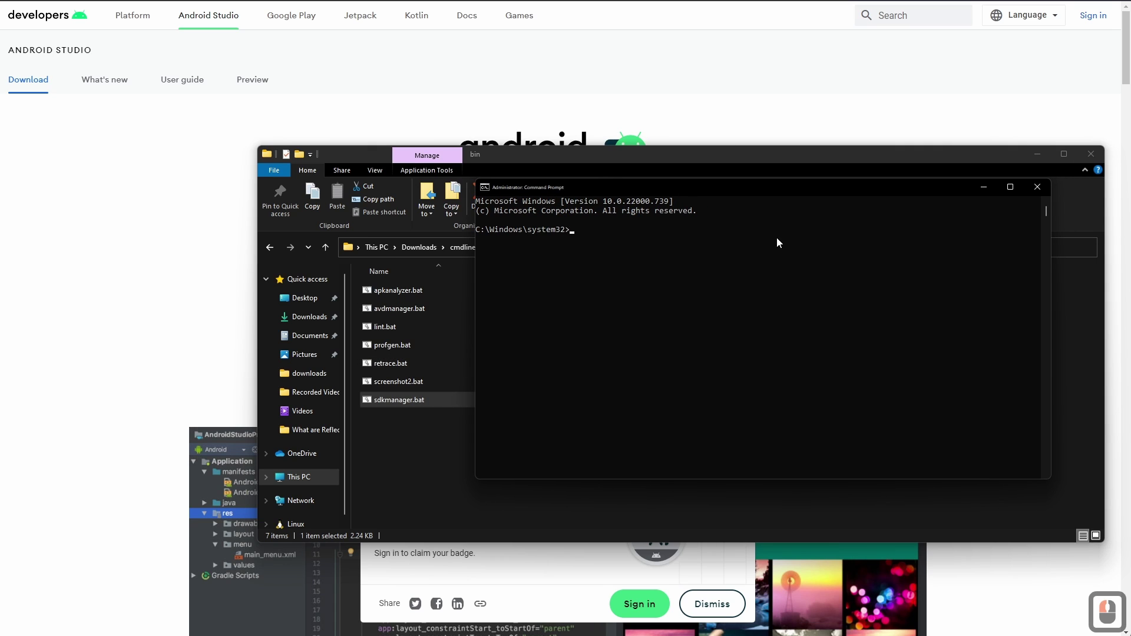
{"action": "left_click_drag", "start_coordinate": [564, 184], "coordinate": [463, 234]}
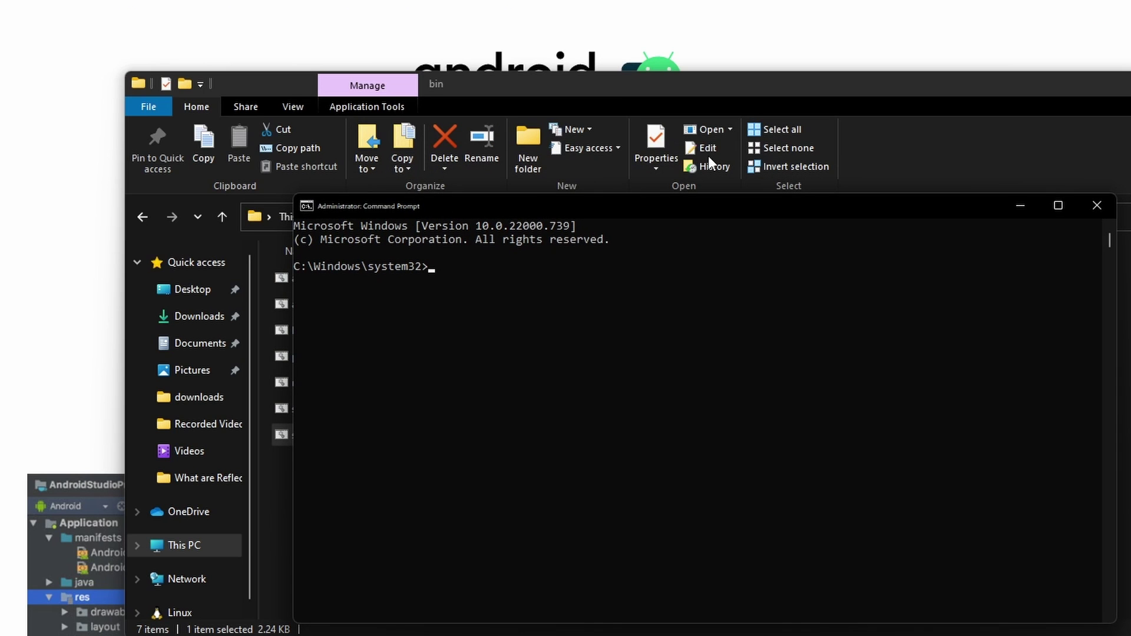
Step: Change the console directory to the copied Downloads\cmdline-tools\bin path
{"action": "left_click", "coordinate": [782, 100]}
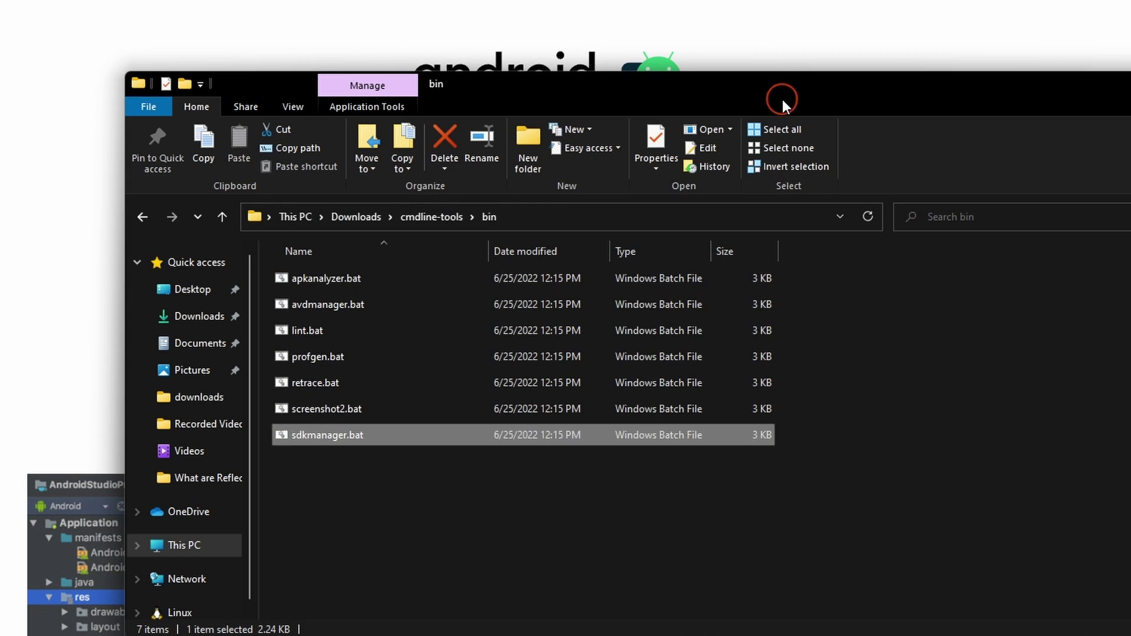
{"action": "left_click", "coordinate": [554, 211]}
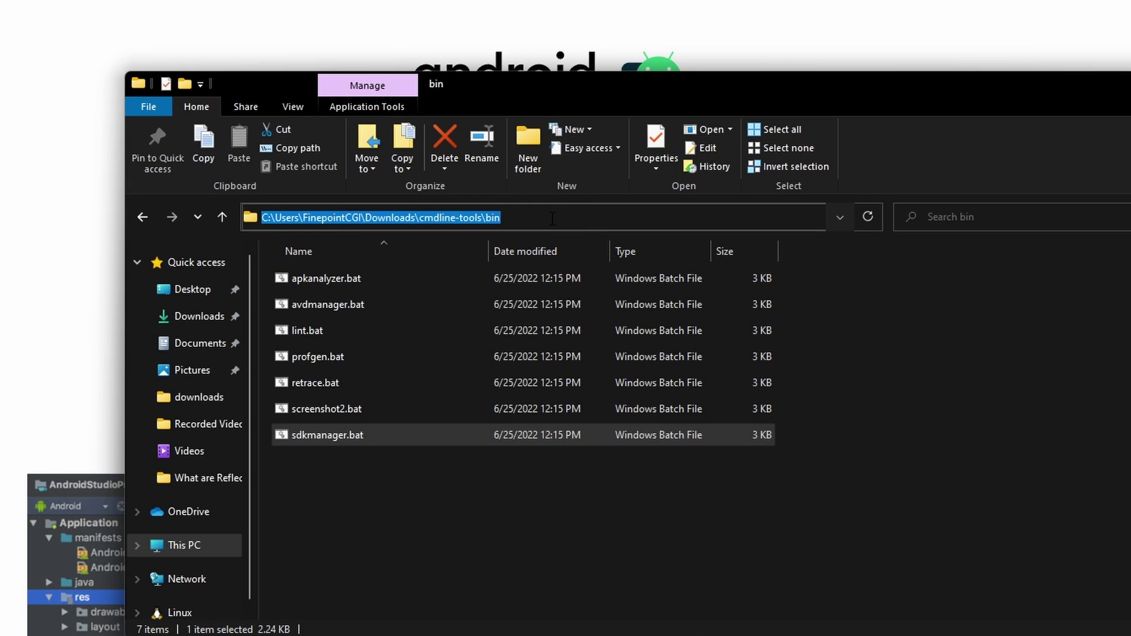
{"action": "key", "text": "alt+Tab"}
{"action": "type", "text": "cd"}
{"action": "type", "text": "C:\\Users\\FinepointCGI\\Downloads\\cmdline-tools\\bin"}
{"action": "key", "text": "Return"}
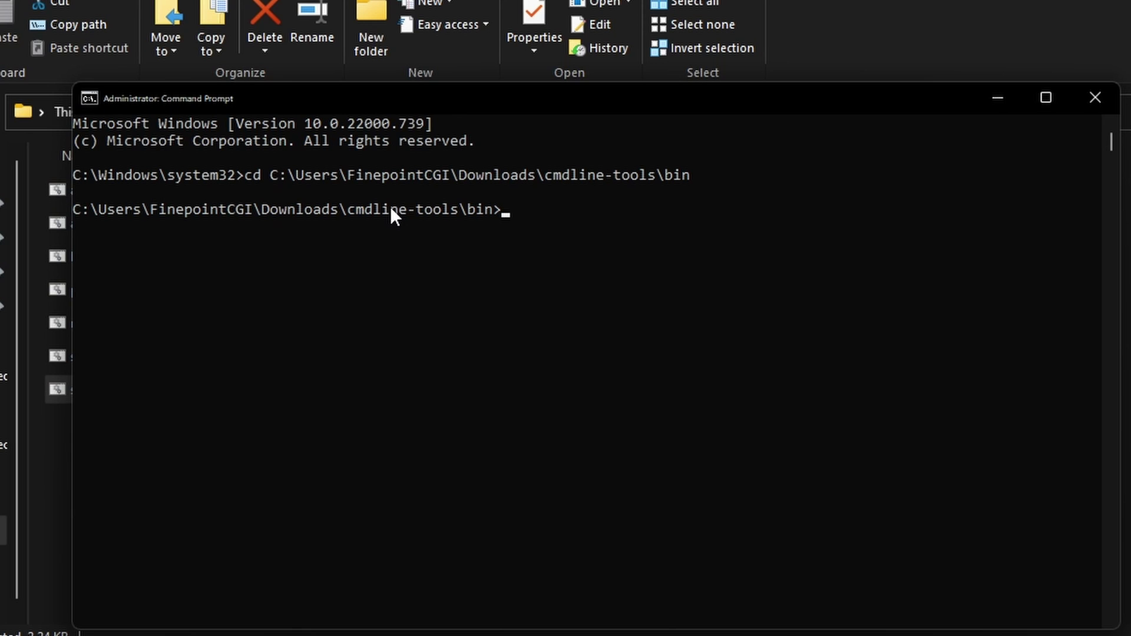
Step: List the bin folder with dir, then enter sdkmanager.bat --sdk_root= at the prompt
{"action": "type", "text": "dir"}
{"action": "key", "text": "Return"}
{"action": "left_click_drag", "start_coordinate": [541, 450], "coordinate": [409, 455]}
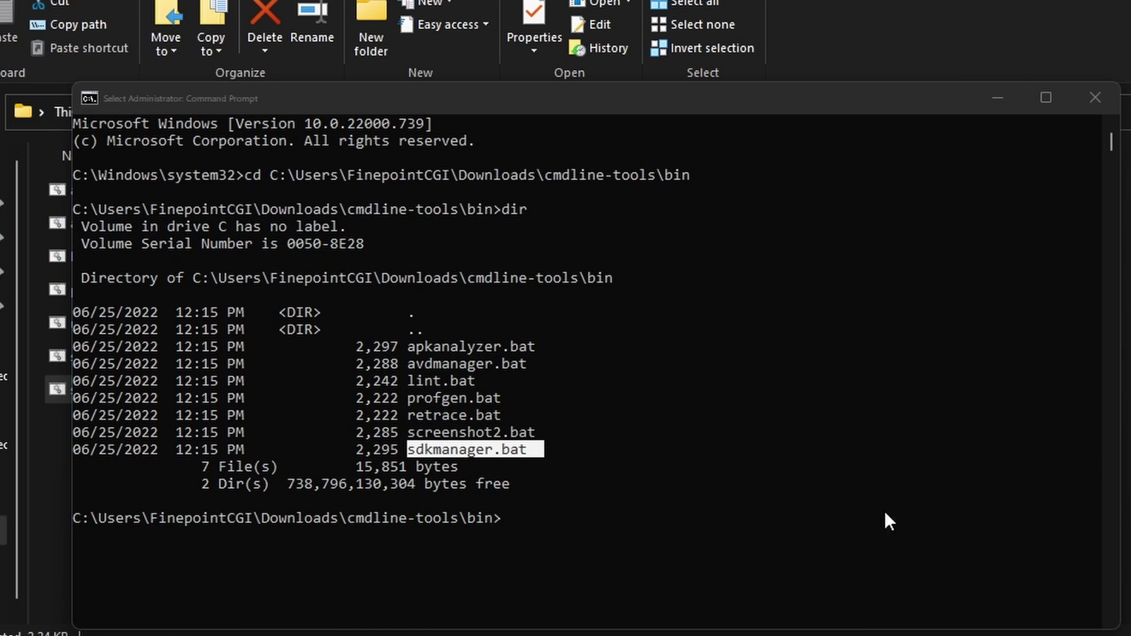
{"action": "left_click", "coordinate": [341, 451]}
{"action": "type", "text": "sdkmanager.ba"}
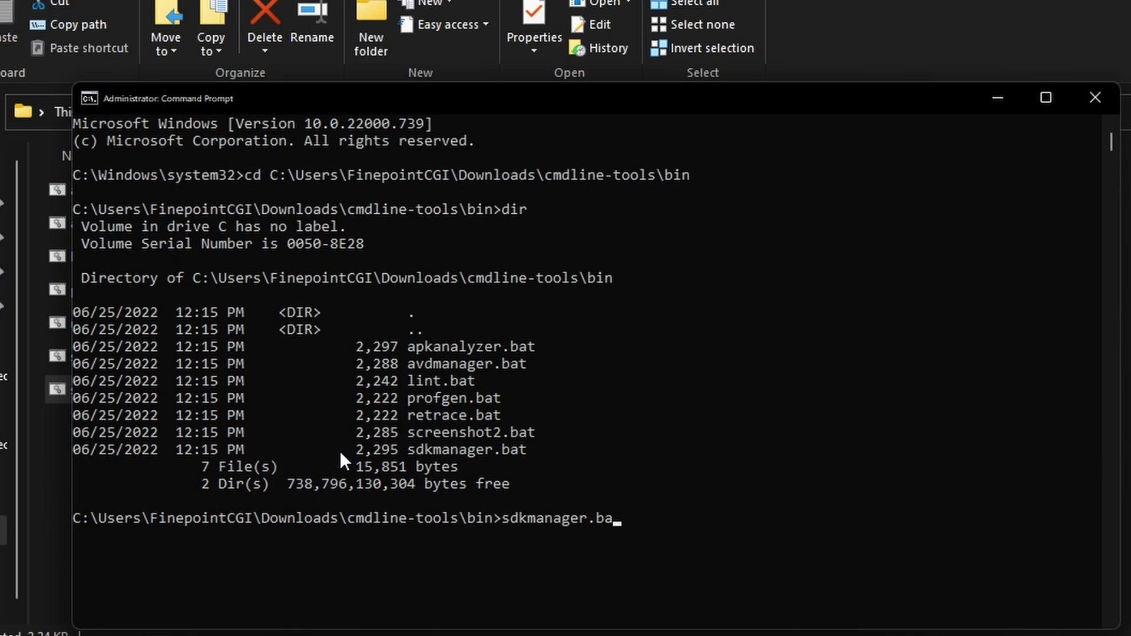
{"action": "type", "text": "t --sdk_root"}
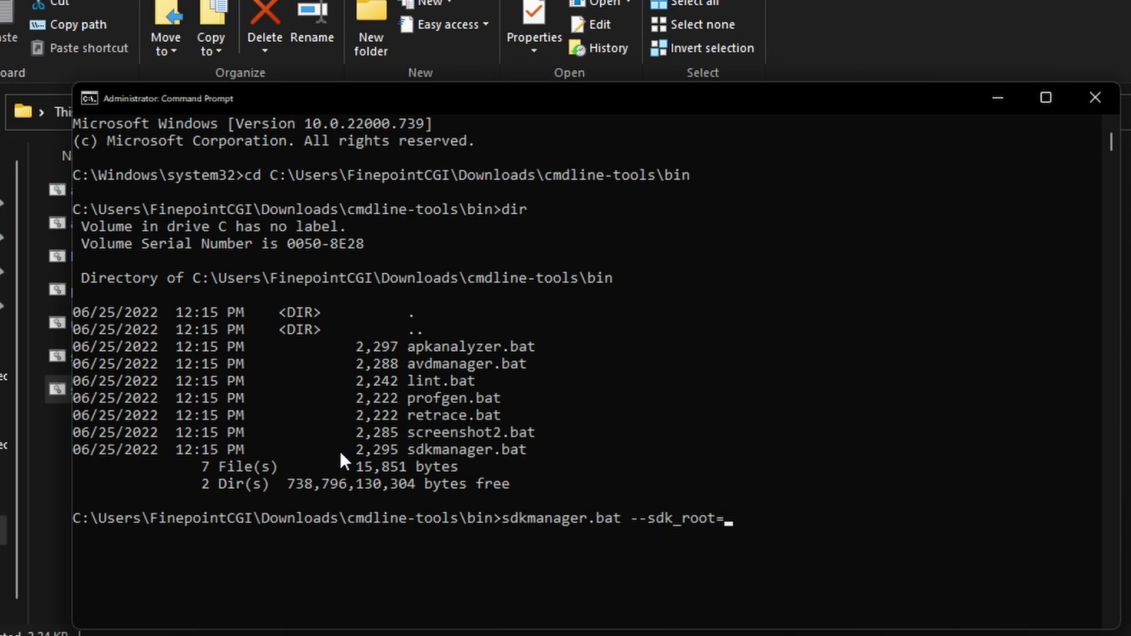
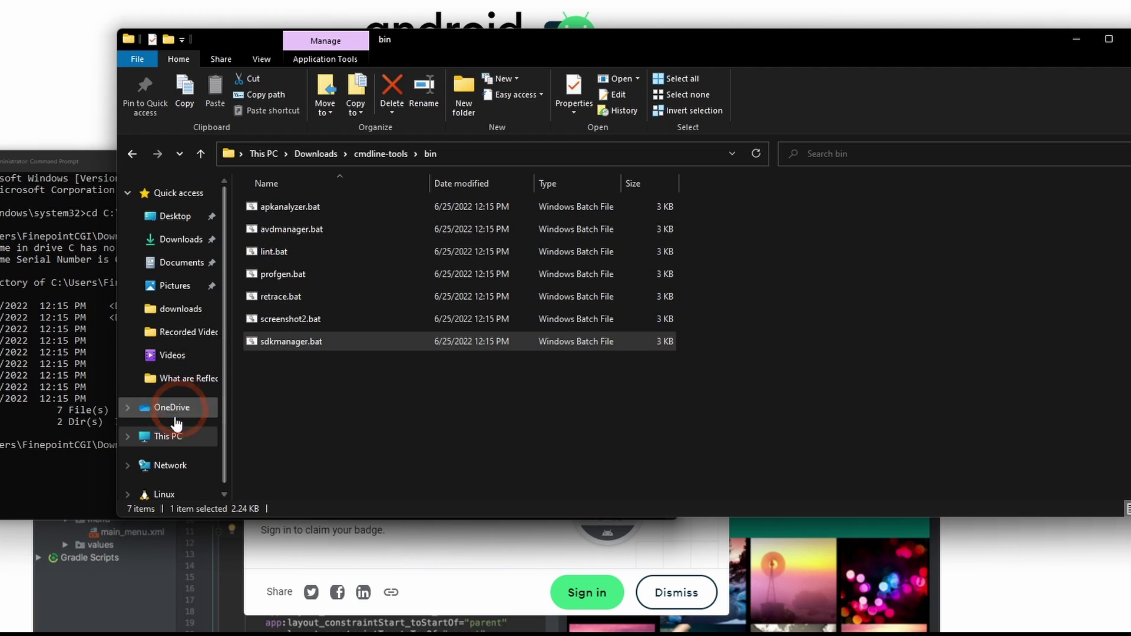
Step: Browse File Explorer to C:\Users\<user>\AppData\Local\Android\Sdk, then return to Command Prompt
{"action": "left_click", "coordinate": [166, 438]}
{"action": "double_click", "coordinate": [351, 318]}
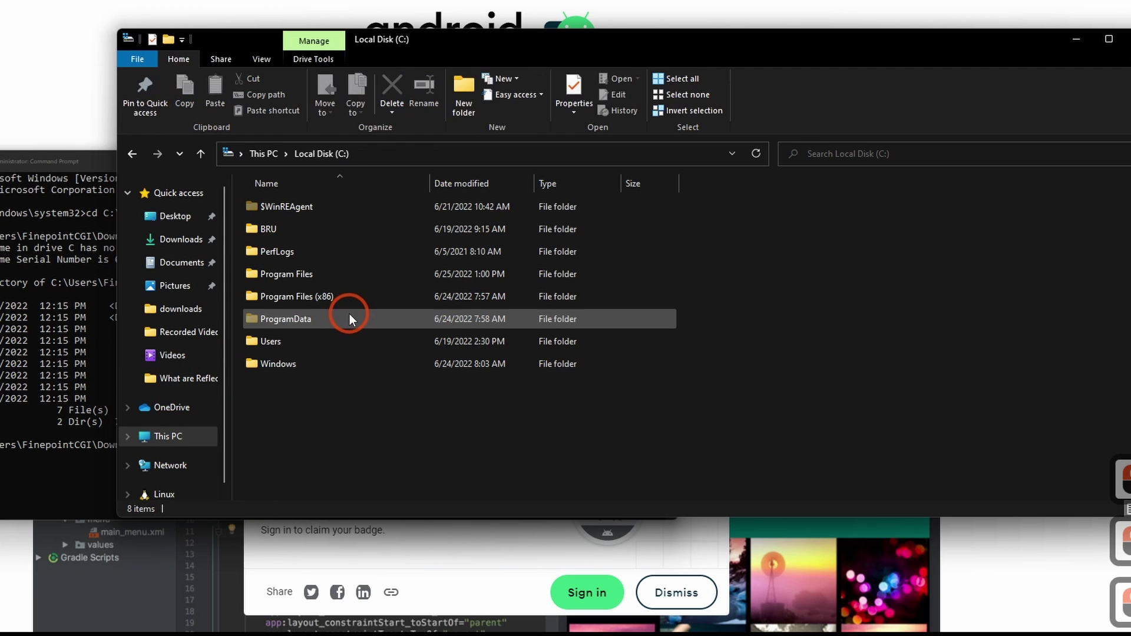
{"action": "double_click", "coordinate": [290, 345]}
{"action": "double_click", "coordinate": [278, 230]}
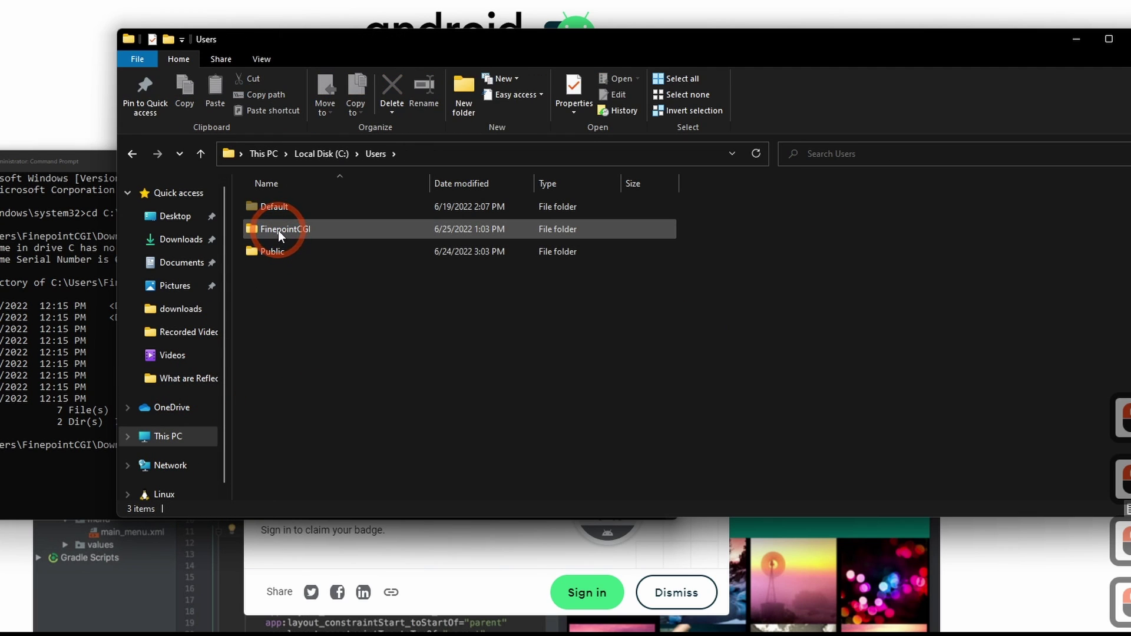
{"action": "scroll", "coordinate": [318, 422], "scroll_direction": "down", "scroll_amount": 3}
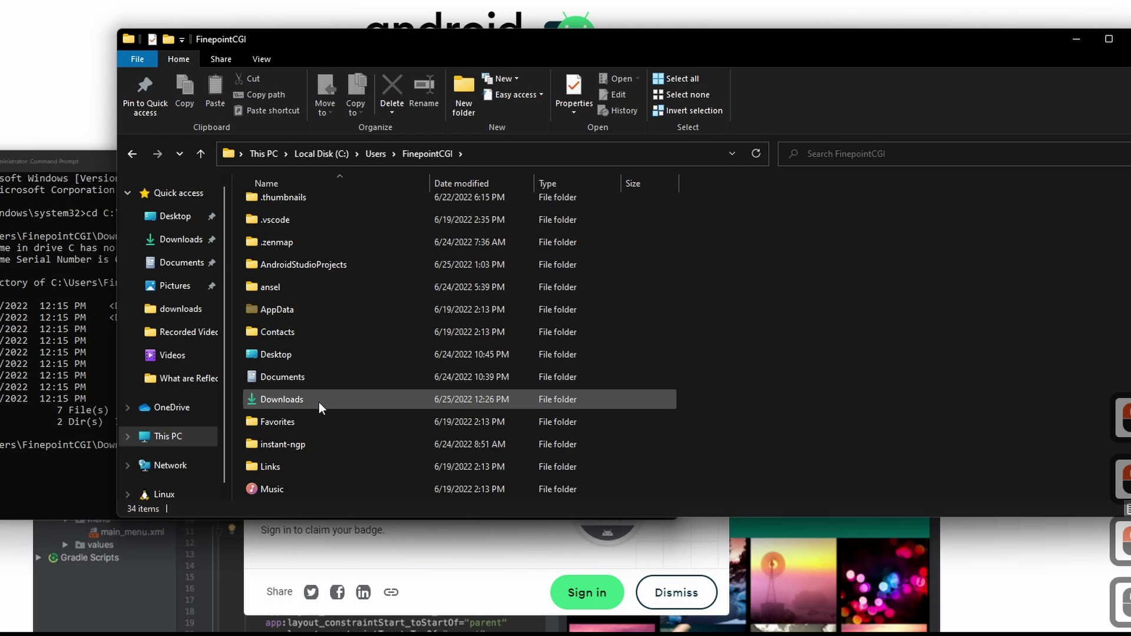
{"action": "double_click", "coordinate": [294, 310]}
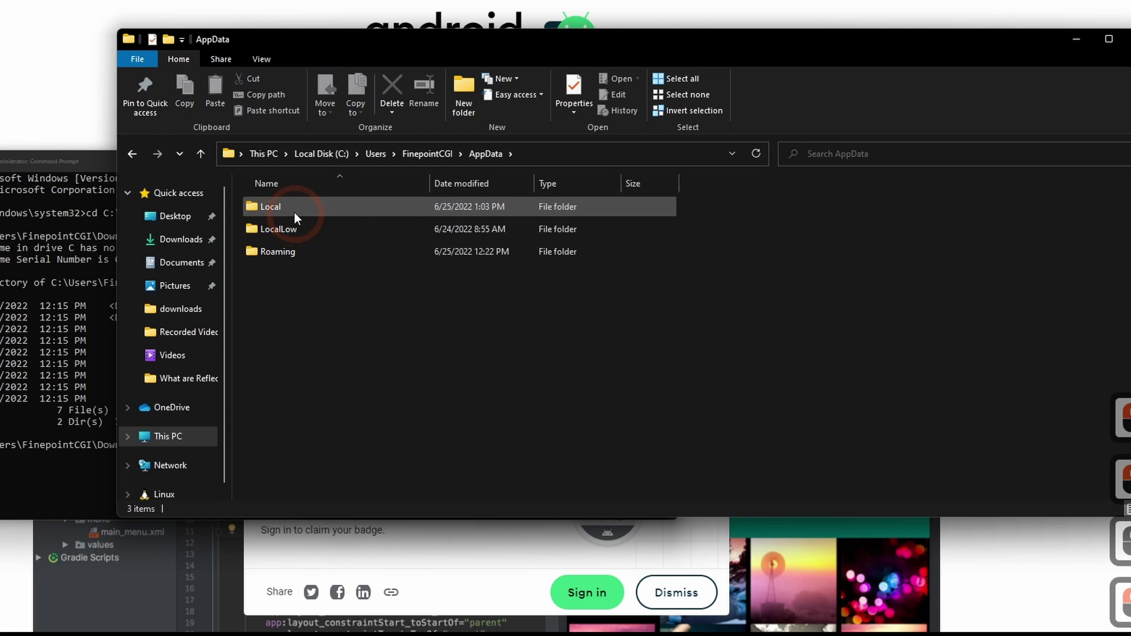
{"action": "double_click", "coordinate": [295, 207]}
{"action": "scroll", "coordinate": [331, 294], "scroll_direction": "down", "scroll_amount": 4}
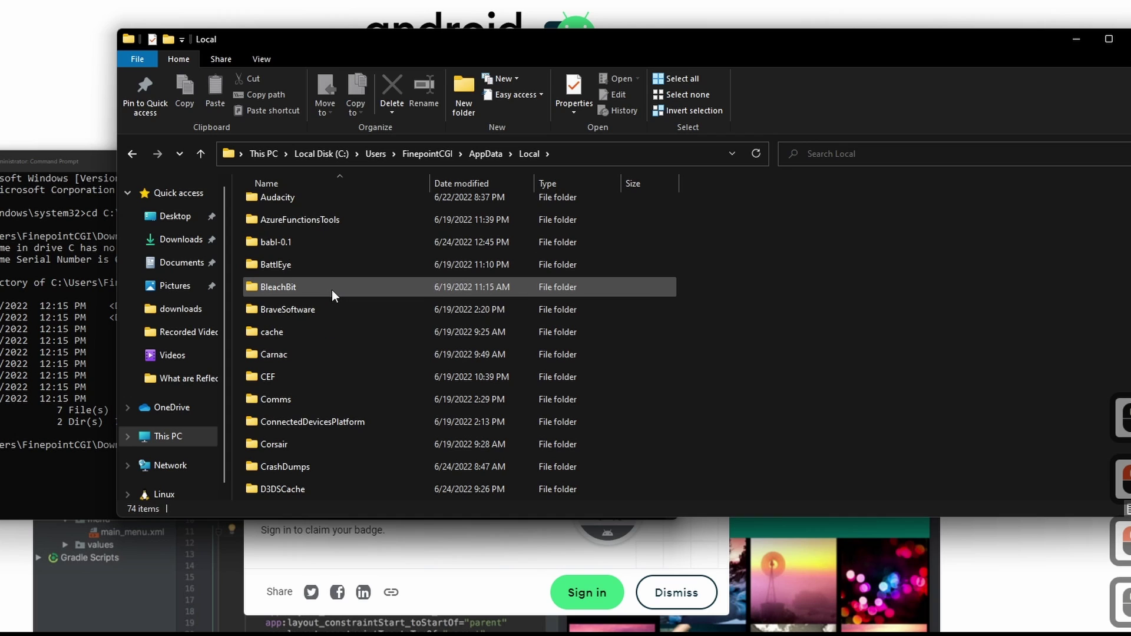
{"action": "scroll", "coordinate": [311, 312], "scroll_direction": "up", "scroll_amount": 4}
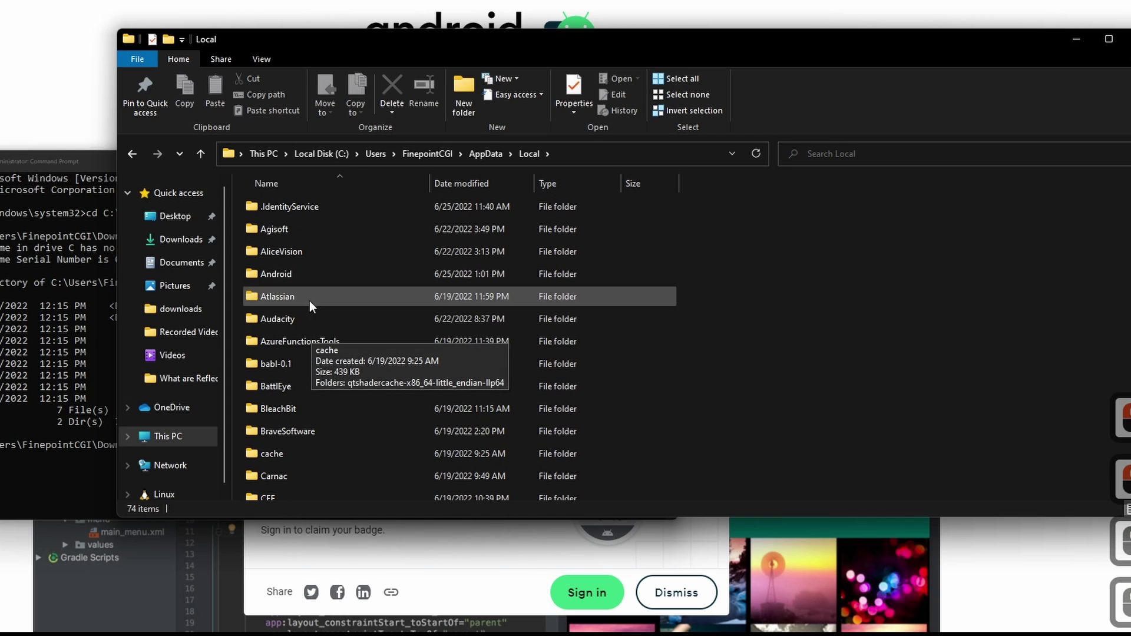
{"action": "double_click", "coordinate": [302, 255]}
{"action": "double_click", "coordinate": [285, 207]}
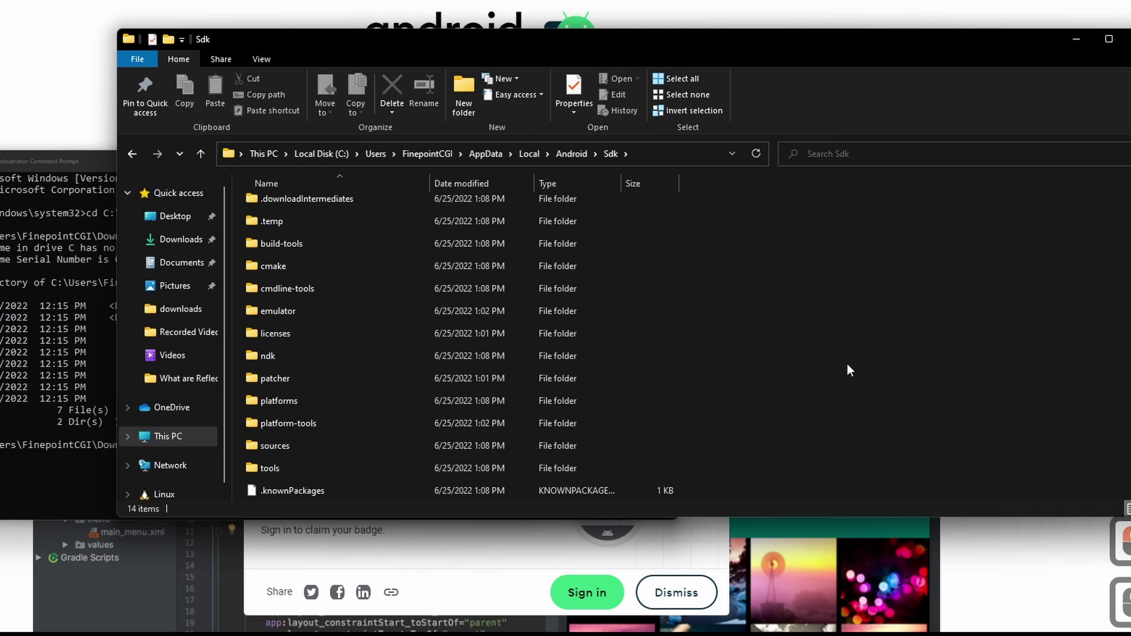
{"action": "left_click", "coordinate": [76, 264]}
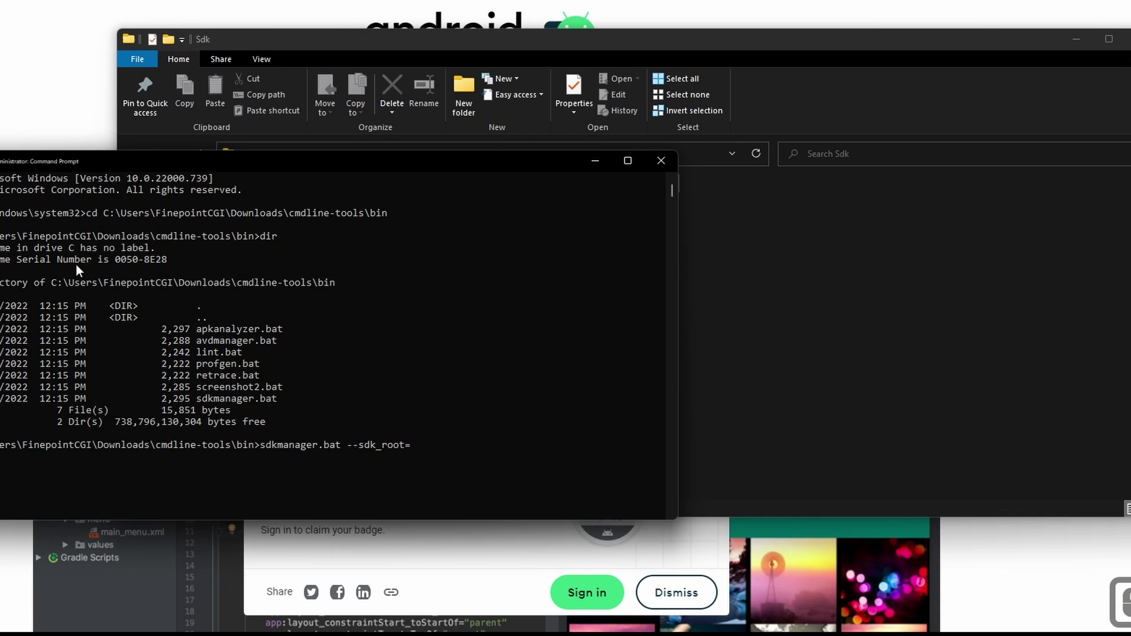
Step: Enter the user's C:\Users\...\AppData\Local\Android\Sdk path after --sdk_root= in the sdkmanager command
{"action": "left_click_drag", "start_coordinate": [203, 168], "coordinate": [247, 208]}
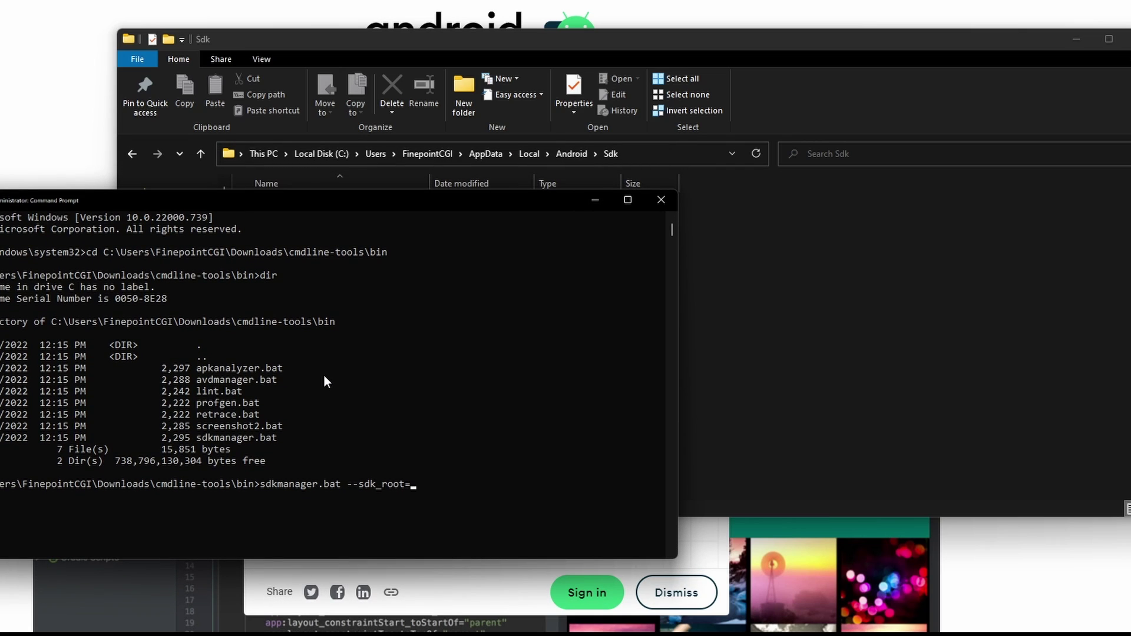
{"action": "type", "text": "c:/"}
{"action": "key", "text": "BackSpace"}
{"action": "type", "text": "\\Users"}
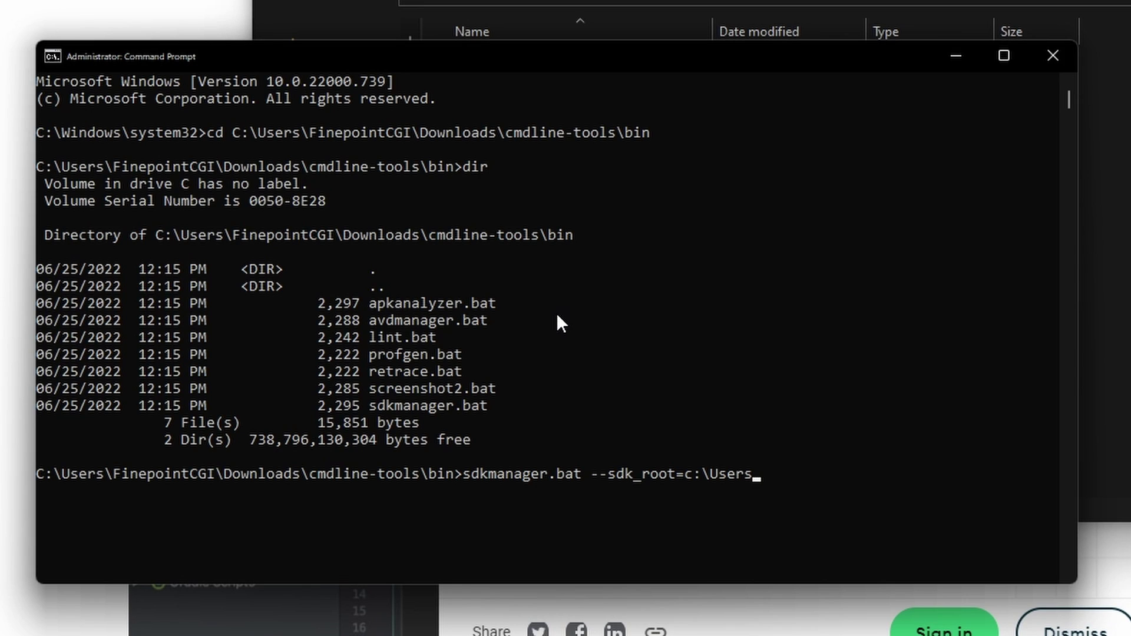
{"action": "type", "text": "\\FinepointCGI"}
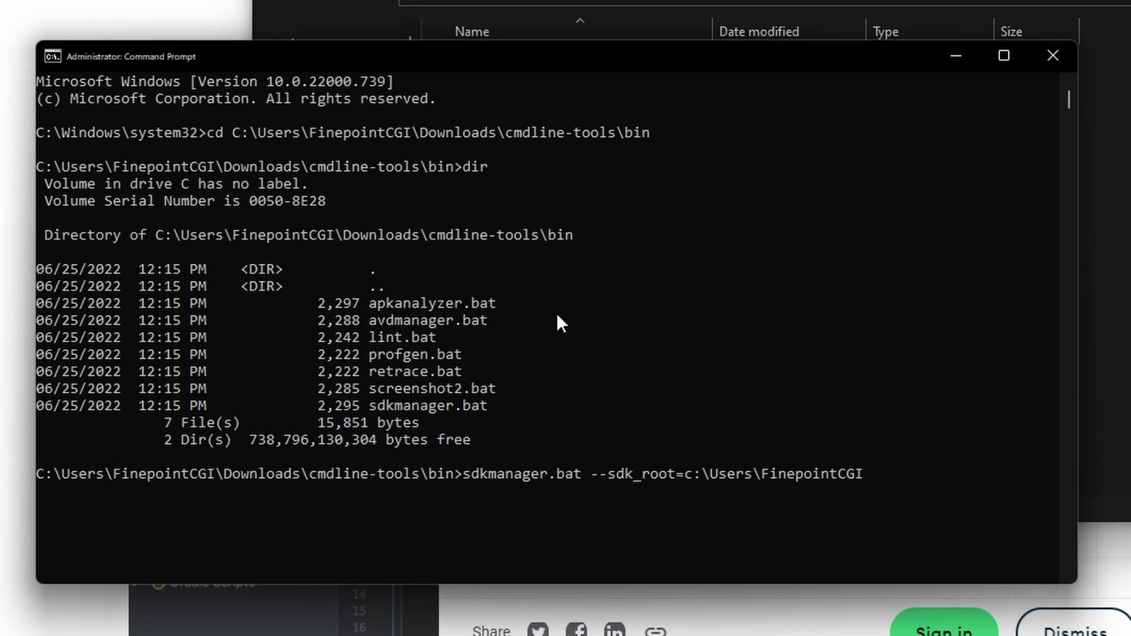
{"action": "type", "text": "\\AppData\\Local"}
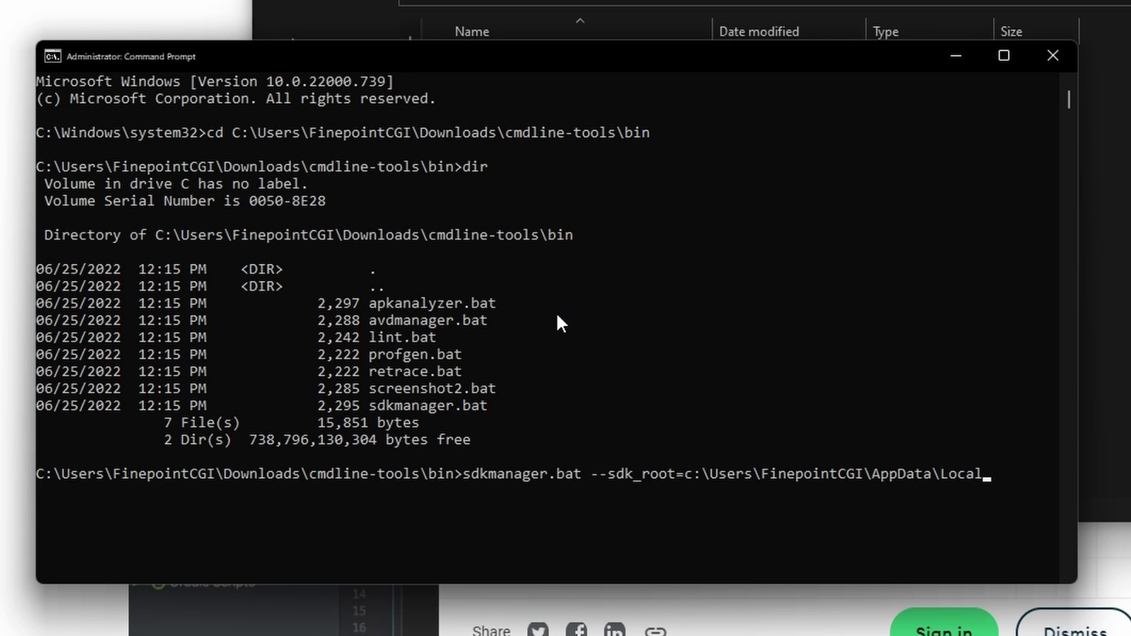
{"action": "type", "text": "\\Android\\adk"}
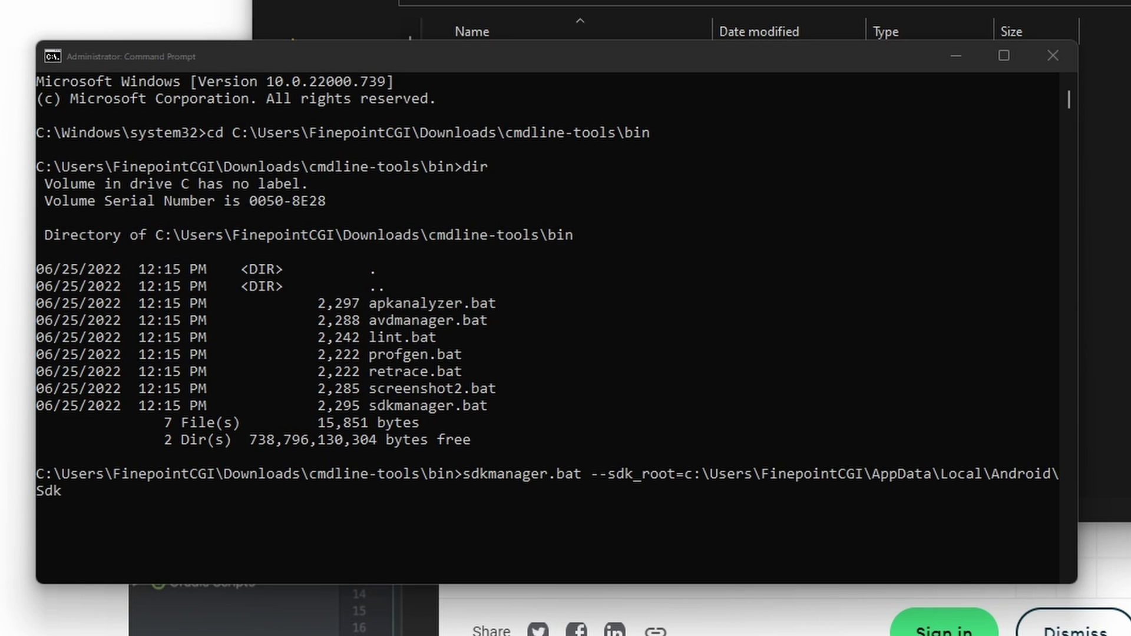
{"action": "left_click", "coordinate": [857, 199]}
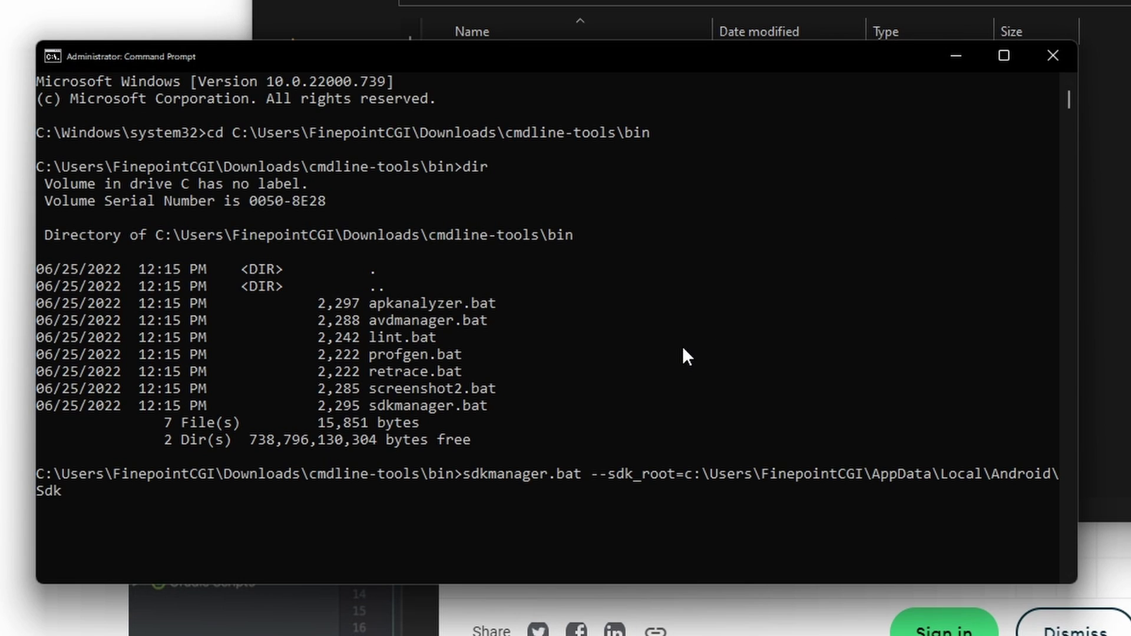
Step: Add packages platform-tools, build-tools;30.0.3, platforms;android-29, cmdline-tools;latest, cmake;3.10.2.4988404, ndk;24.4.7075529
{"action": "type", "text": "\"patforms"}
{"action": "key", "text": "BackSpace"}
{"action": "key", "text": "BackSpace"}
{"action": "key", "text": "BackSpace"}
{"action": "key", "text": "BackSpace"}
{"action": "key", "text": "BackSpace"}
{"action": "key", "text": "BackSpace"}
{"action": "key", "text": "BackSpace"}
{"action": "key", "text": "BackSpace"}
{"action": "type", "text": "platform-tools;"}
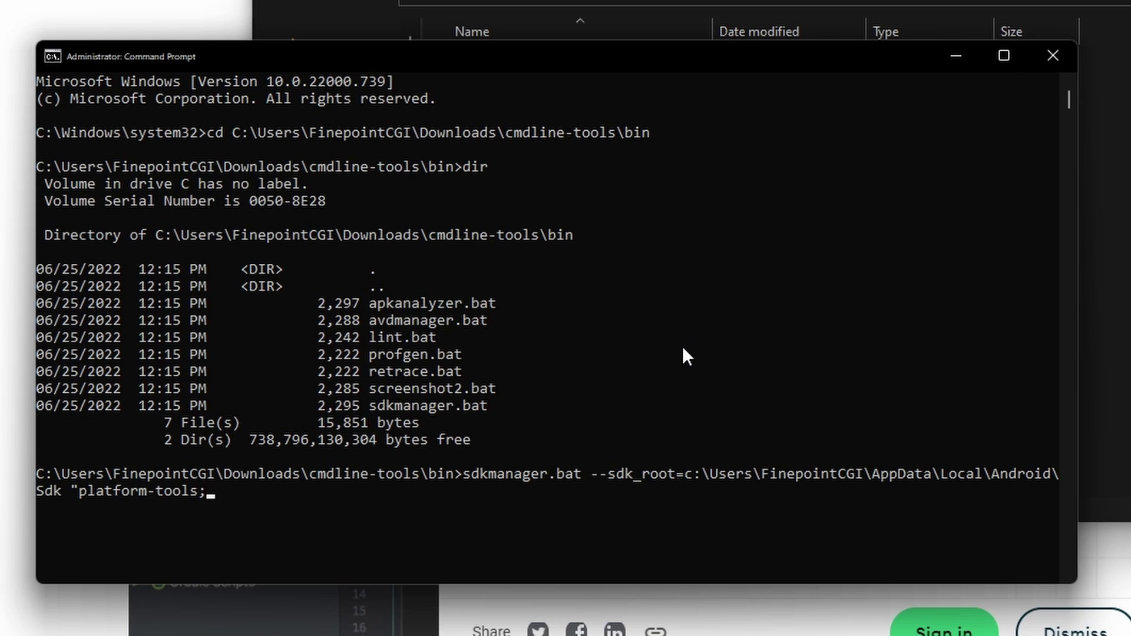
{"action": "type", "text": "\" \"build-toolsl"}
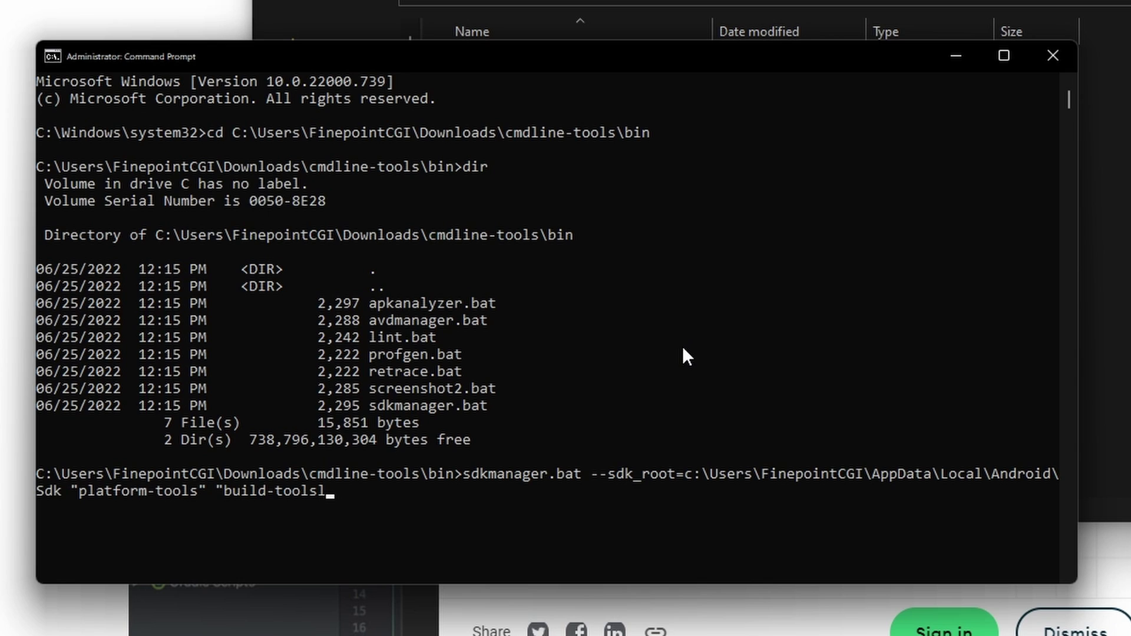
{"action": "key", "text": "BackSpace"}
{"action": "type", "text": "s;30.0.3\" \"platforms"}
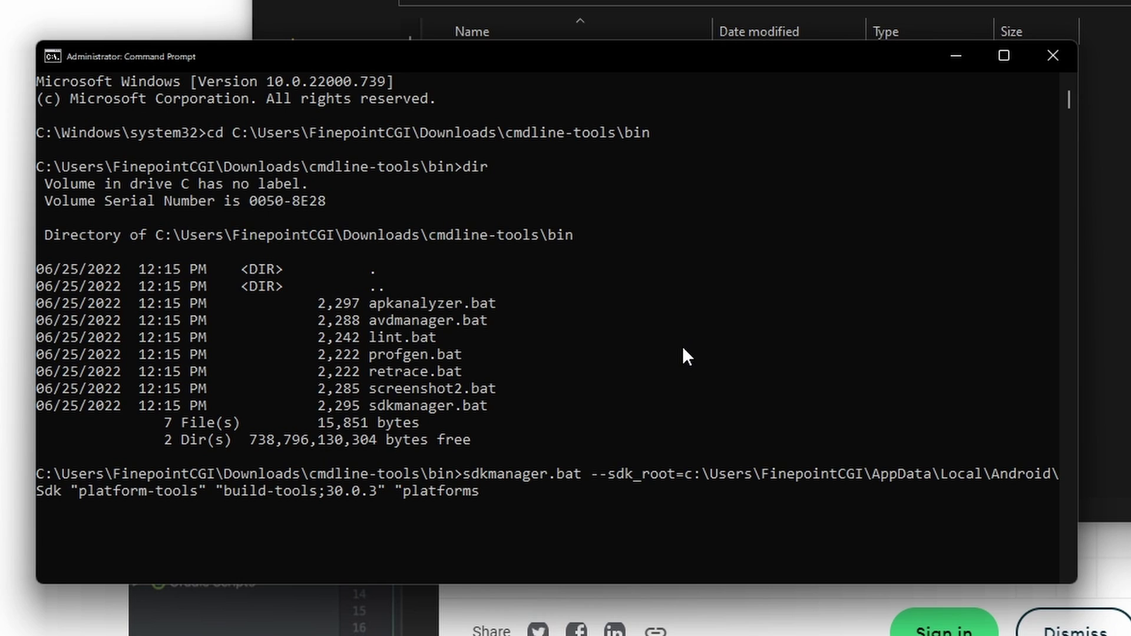
{"action": "type", "text": ";android-29\" \"cmd"}
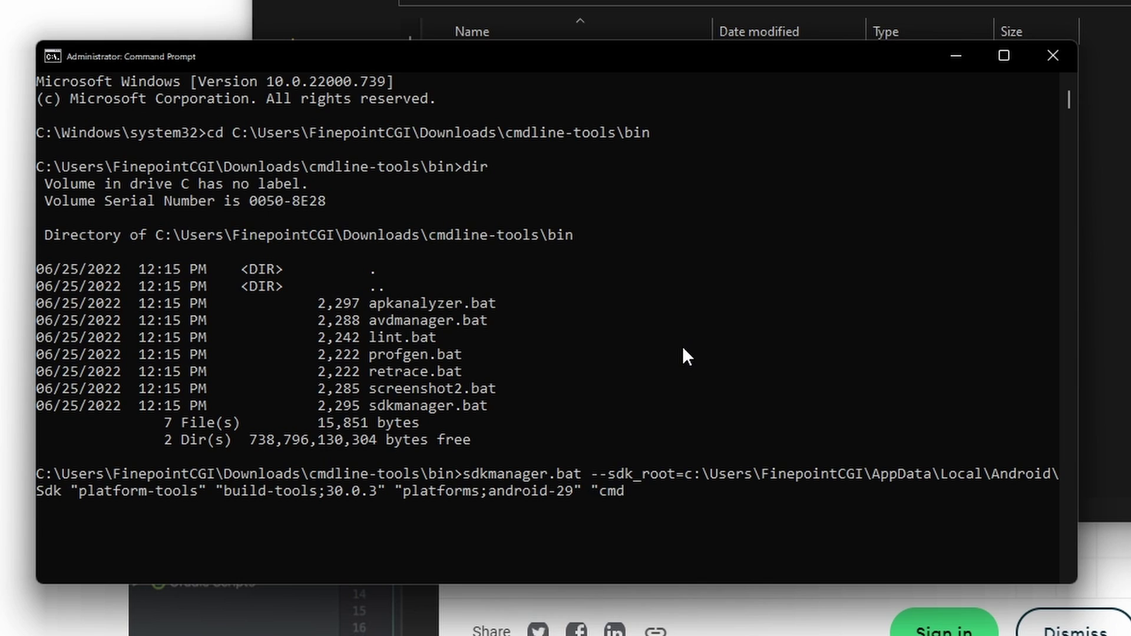
{"action": "type", "text": "line-tools;"}
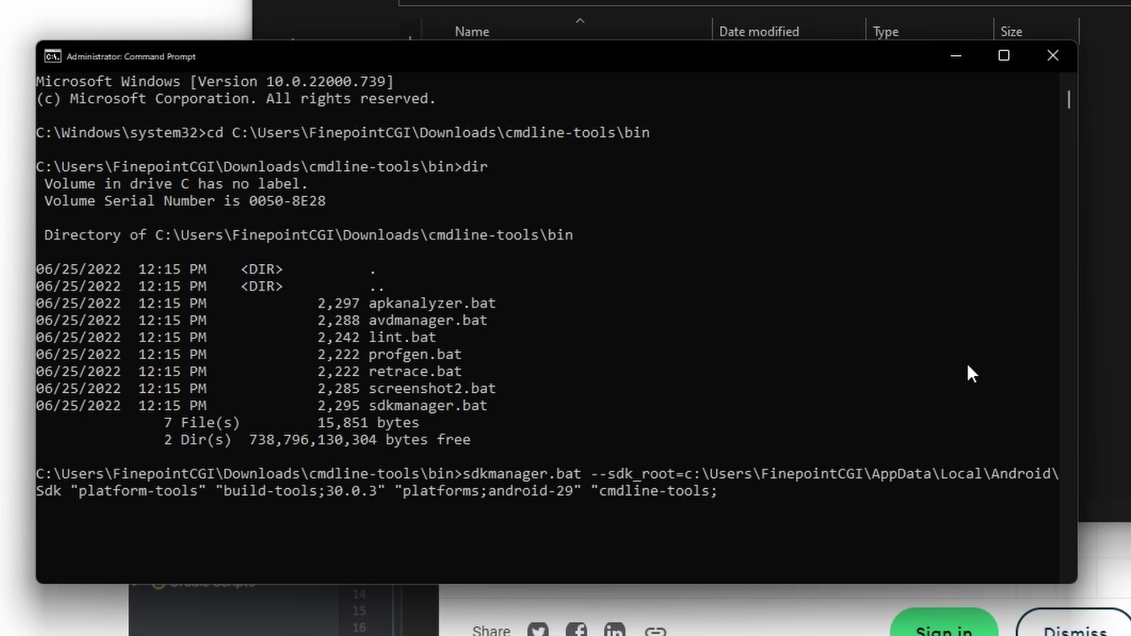
{"action": "type", "text": "latest"}
{"action": "type", "text": "'"}
{"action": "key", "text": "BackSpace"}
{"action": "key", "text": "BackSpace"}
{"action": "type", "text": "\" \"cmake;3."}
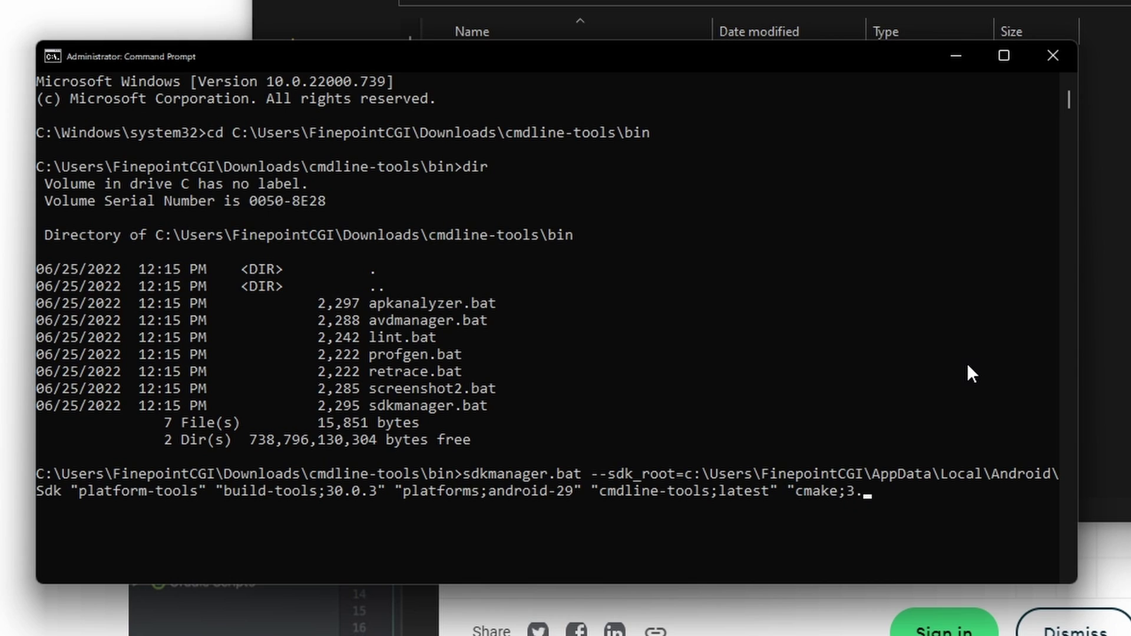
{"action": "type", "text": "10.2.4988404"}
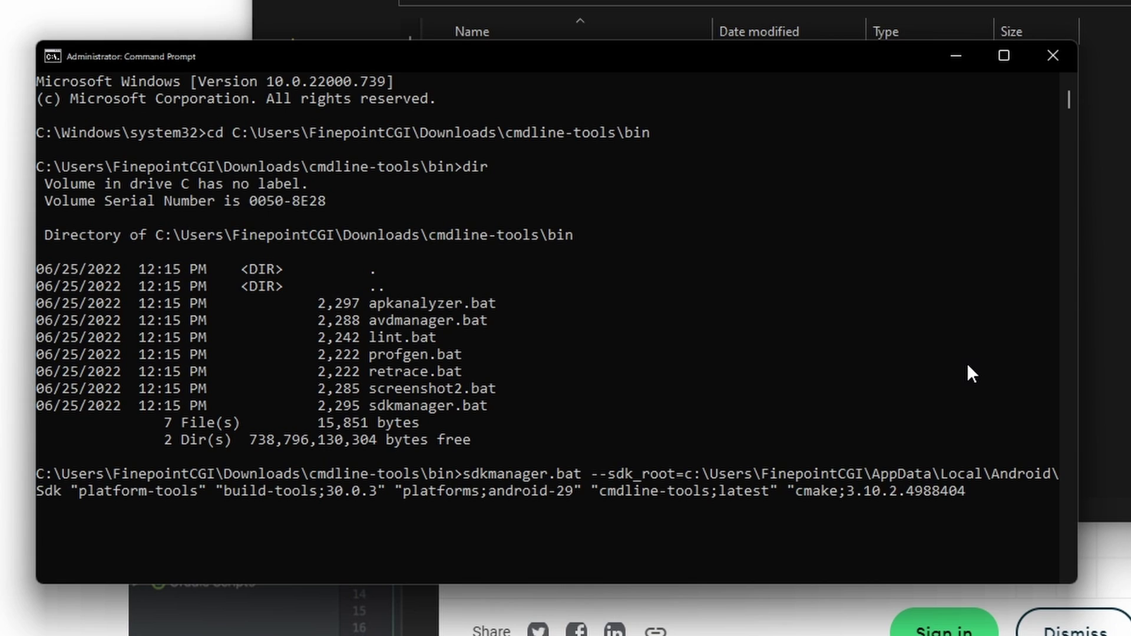
{"action": "type", "text": "\" \"ndk;24.4.7075529"}
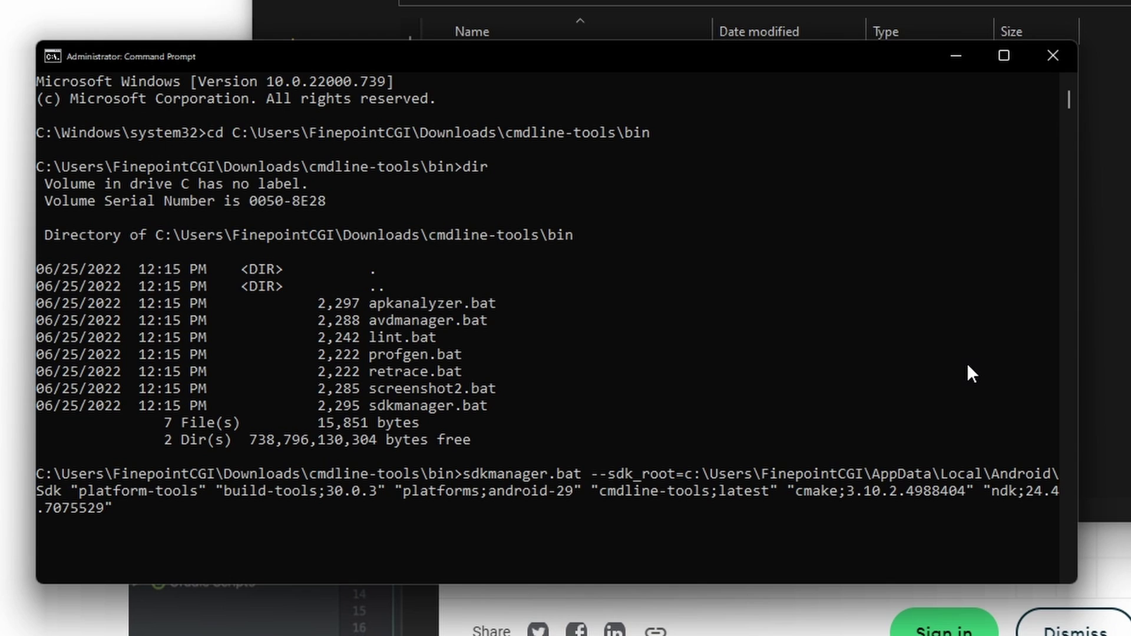
{"action": "left_click_drag", "start_coordinate": [1085, 338], "coordinate": [1122, 358]}
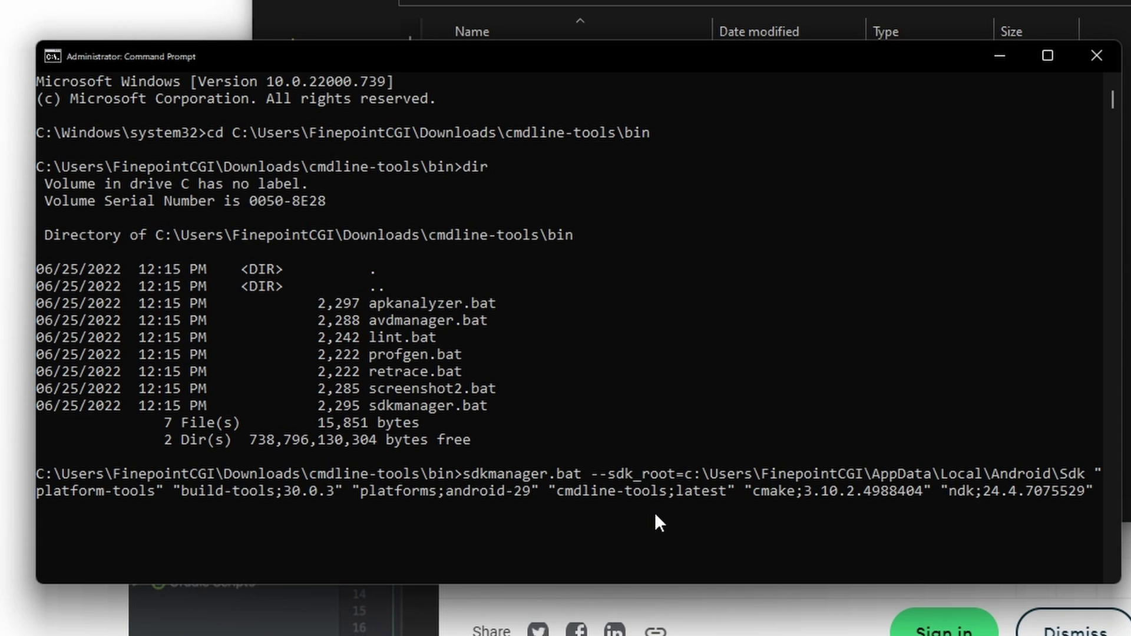
Step: Run the SDK install, then rerun it with ndk;21.4.7075529 after ndk;24.4 is rejected
{"action": "key", "text": "Return"}
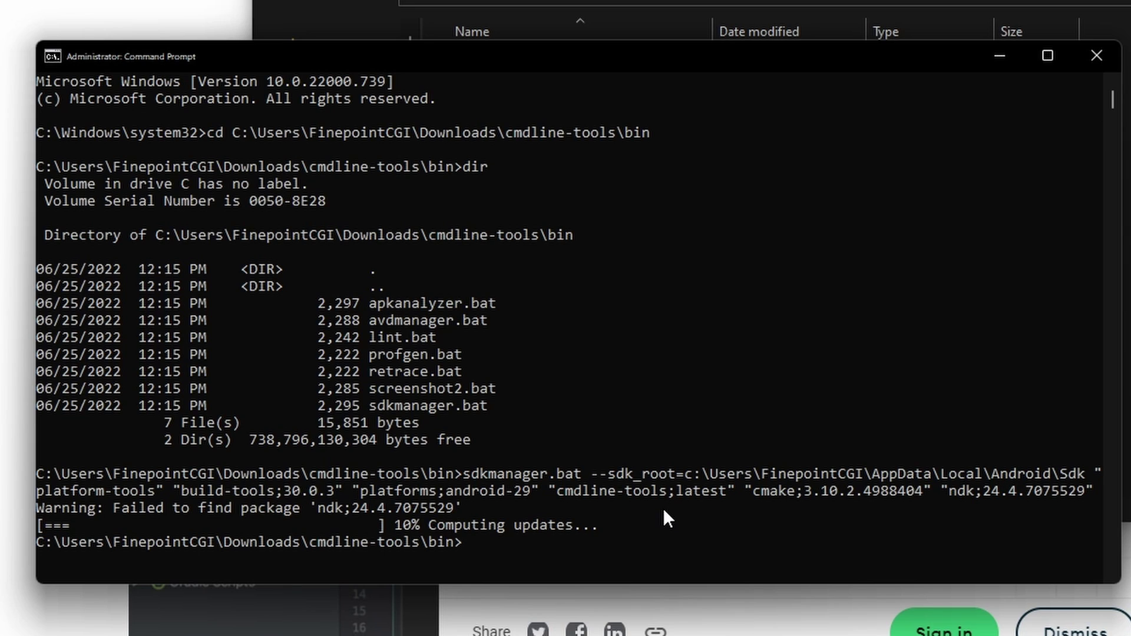
{"action": "key", "text": "Up"}
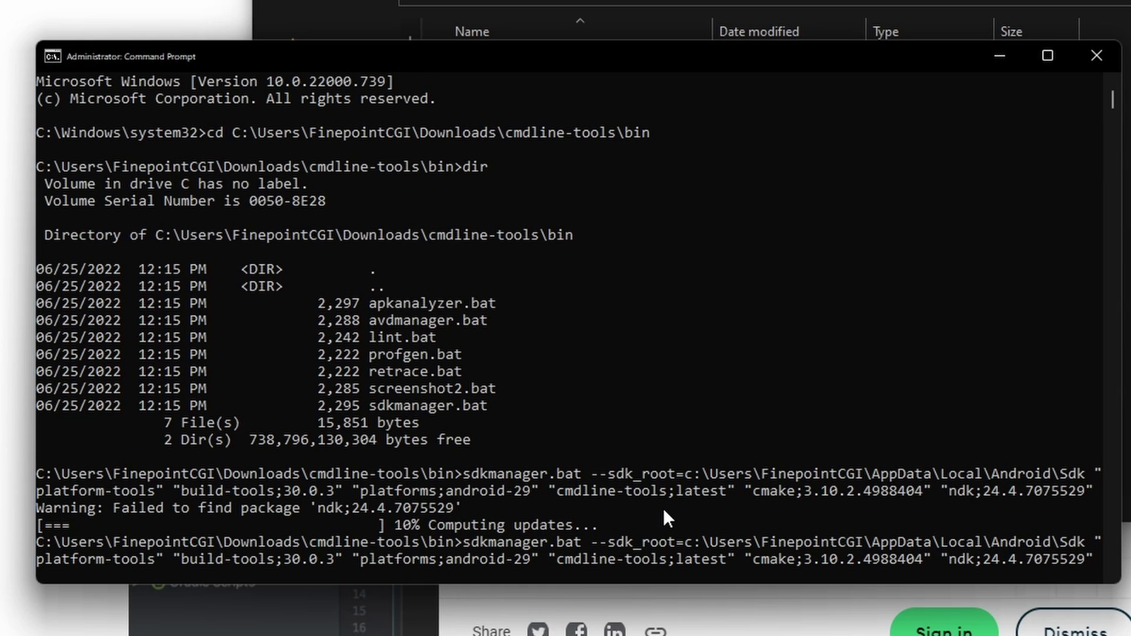
{"action": "key", "text": "Left"}
{"action": "key", "text": "Left"}
{"action": "key", "text": "Left"}
{"action": "key", "text": "Left"}
{"action": "key", "text": "Left"}
{"action": "key", "text": "Left"}
{"action": "key", "text": "Left"}
{"action": "key", "text": "Left"}
{"action": "key", "text": "Left"}
{"action": "key", "text": "Left"}
{"action": "key", "text": "Left"}
{"action": "key", "text": "BackSpace"}
{"action": "type", "text": "1"}
{"action": "key", "text": "Return"}
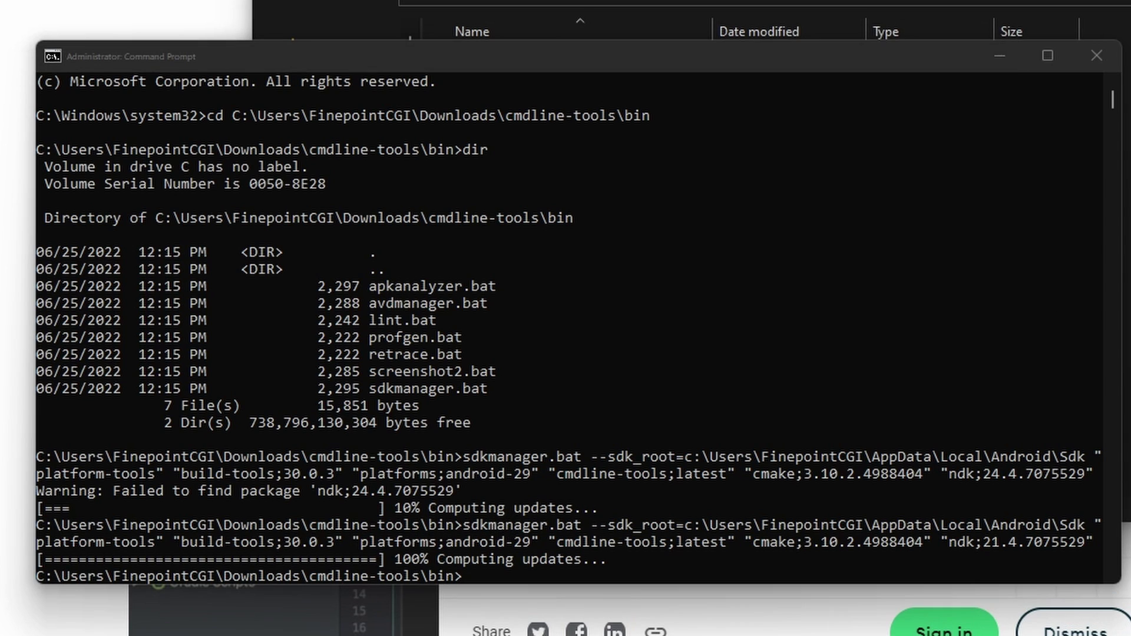
Step: Check the newly installed folders inside the Android Sdk folder in File Explorer
{"action": "left_click", "coordinate": [517, 80]}
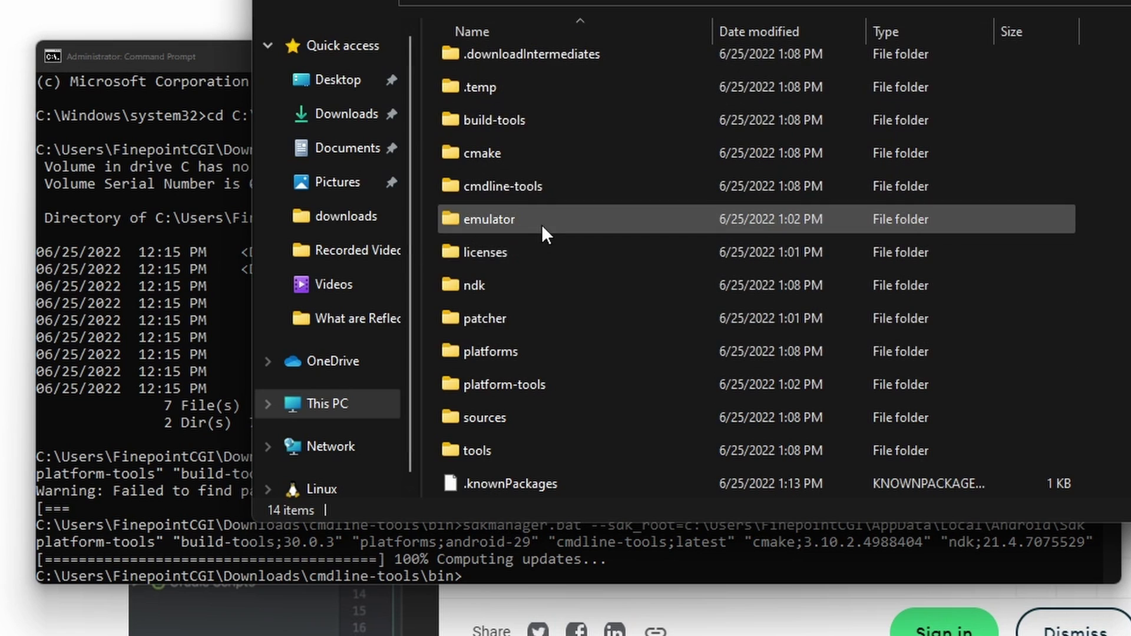
{"action": "scroll", "coordinate": [582, 378], "scroll_direction": "up", "scroll_amount": 1}
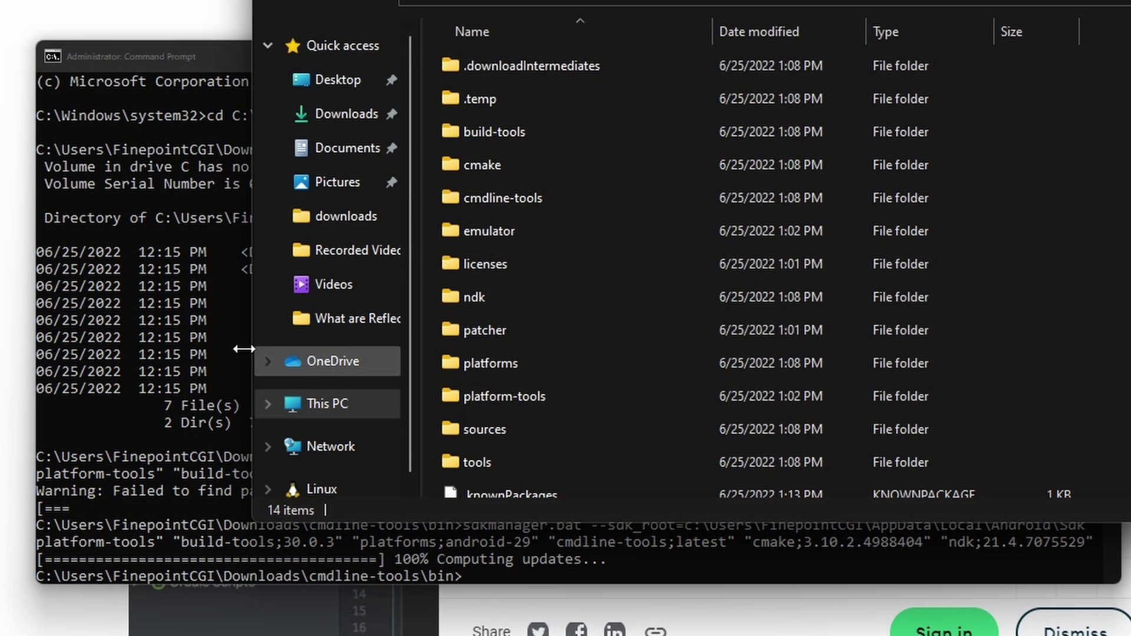
{"action": "left_click", "coordinate": [202, 344]}
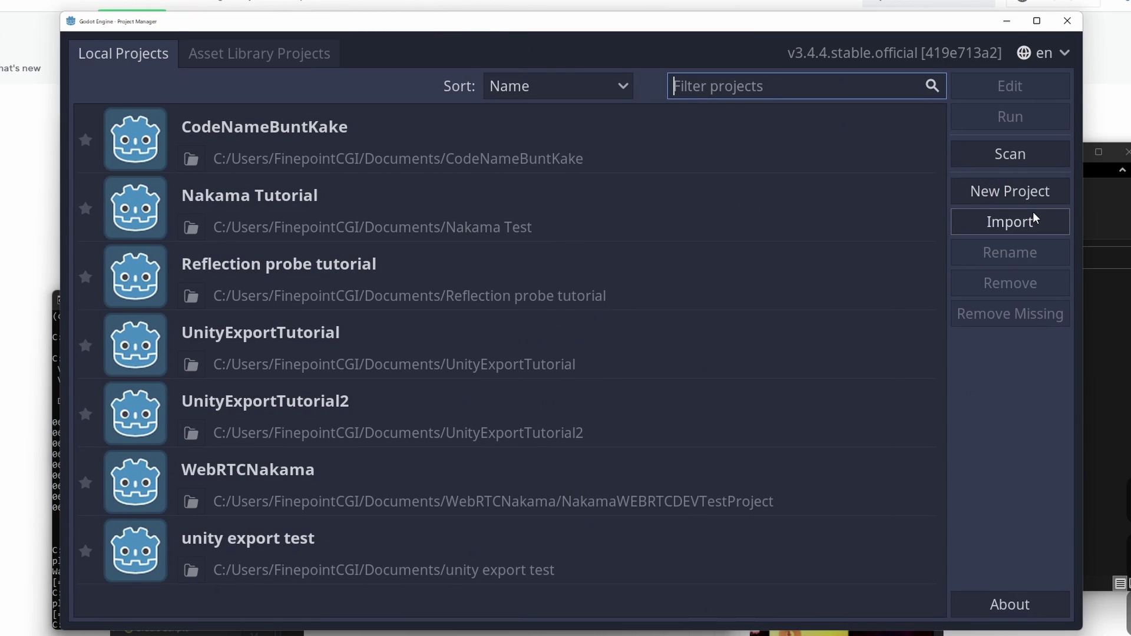
Step: Create the AndroidExportTutorial project in its own new Documents folder and open it
{"action": "left_click", "coordinate": [1006, 197]}
{"action": "type", "text": "An"}
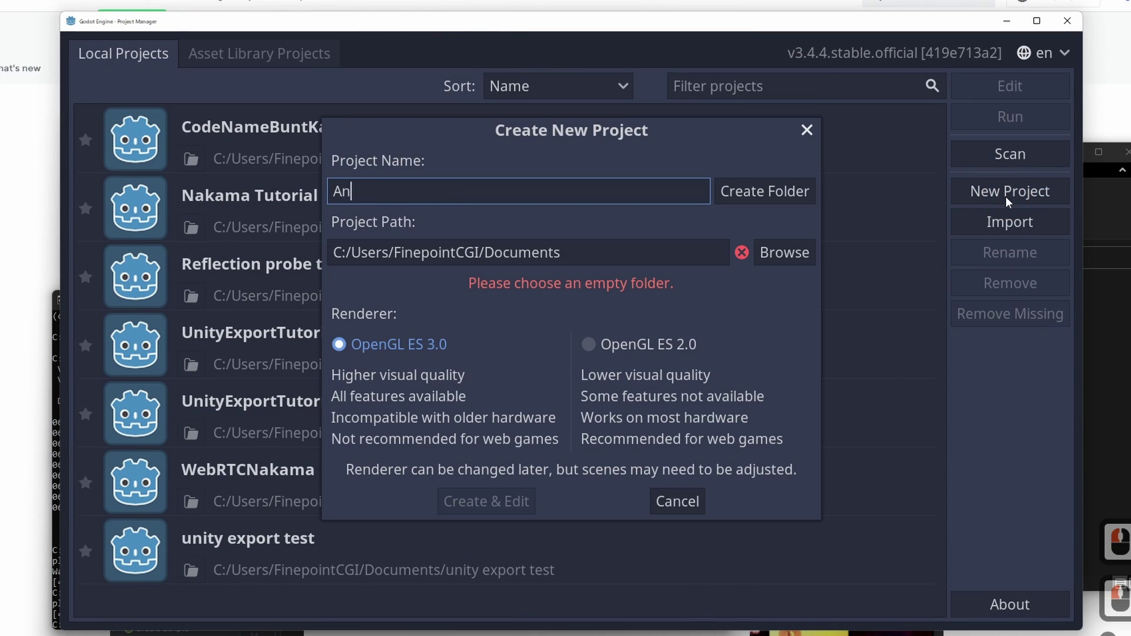
{"action": "type", "text": "droidExpor"}
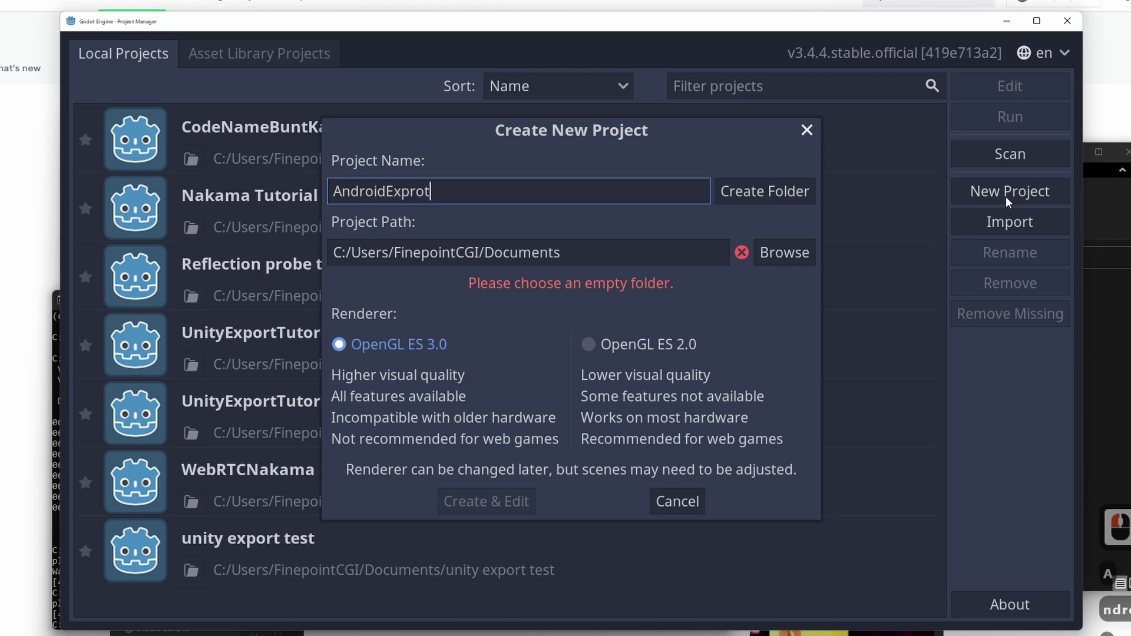
{"action": "type", "text": "tTutorial"}
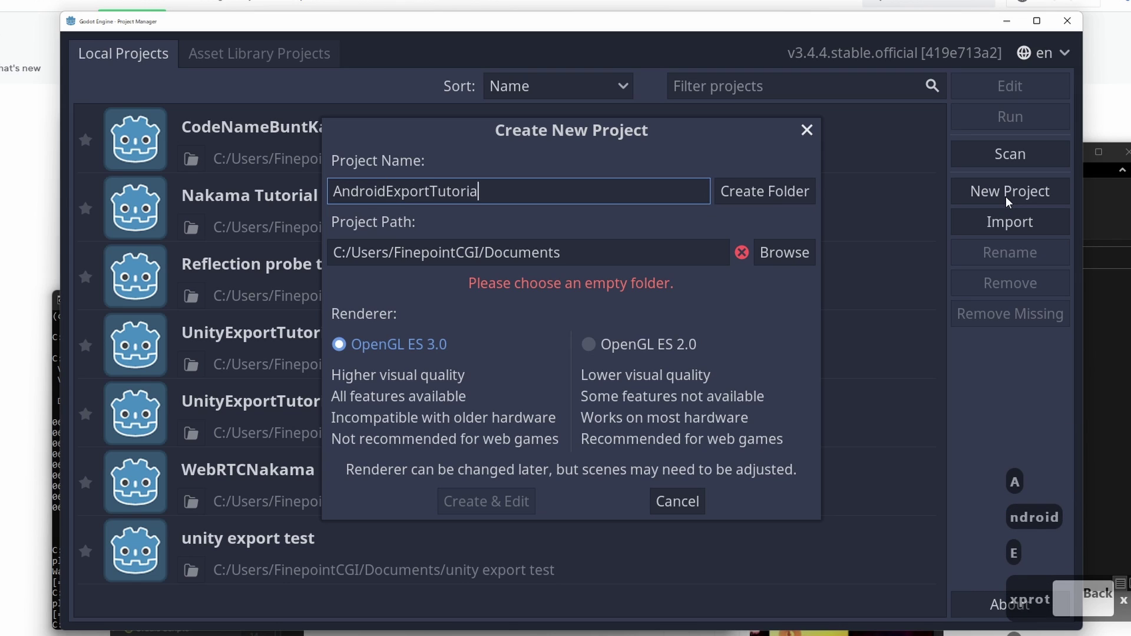
{"action": "left_click", "coordinate": [786, 180]}
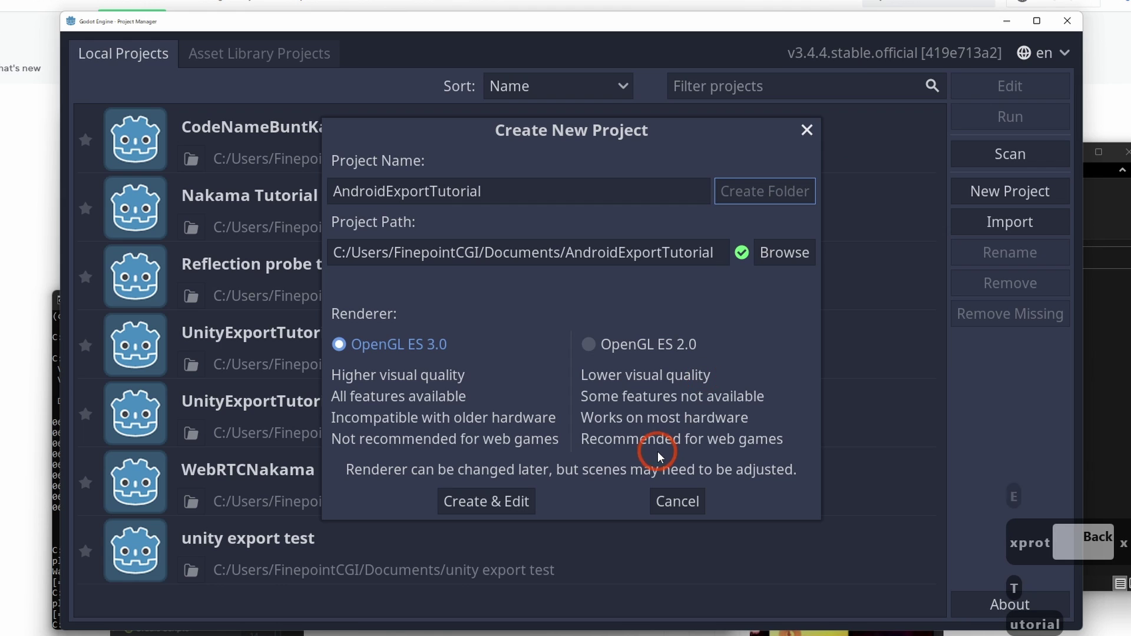
{"action": "left_click", "coordinate": [494, 506]}
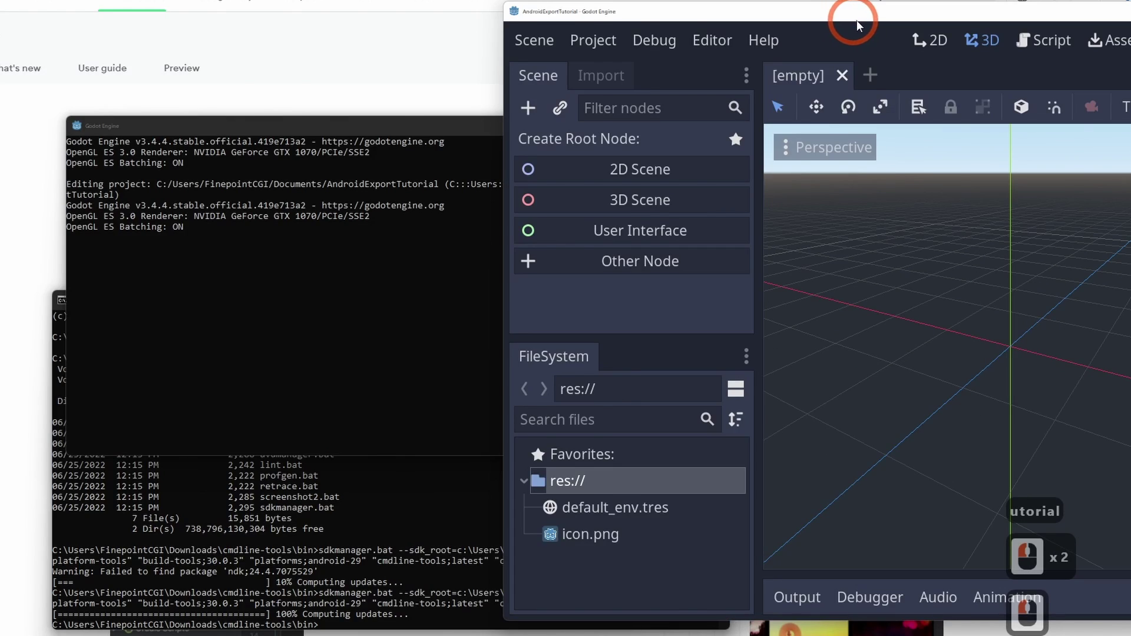
Step: Maximize the editor and start a 2D scene with a Button child under Node2D
{"action": "double_click", "coordinate": [857, 20]}
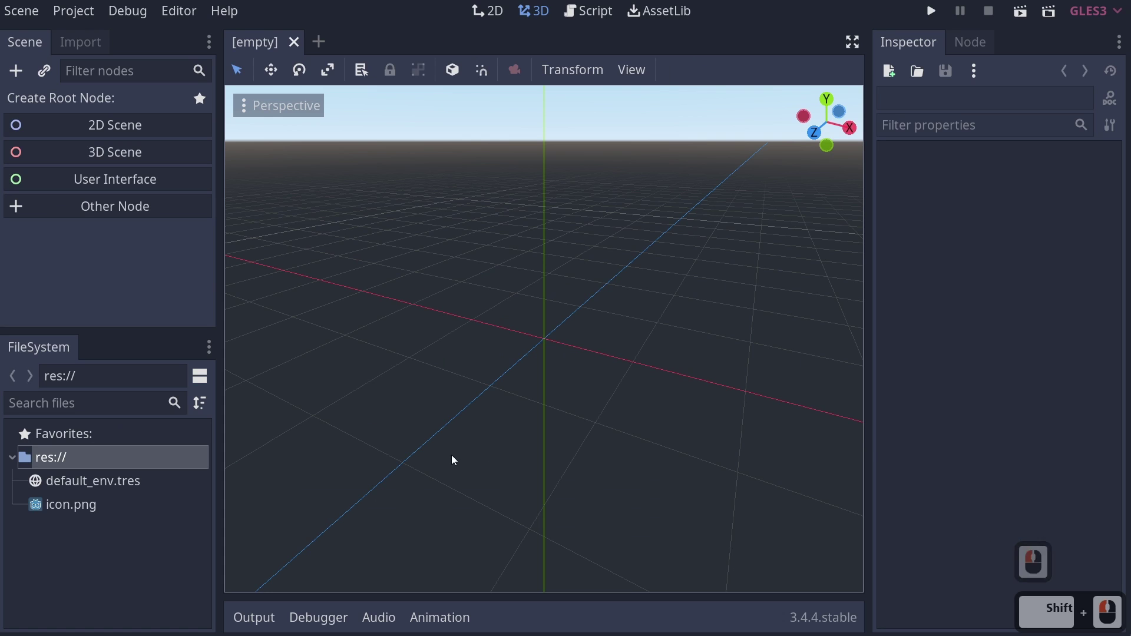
{"action": "left_click", "coordinate": [116, 126]}
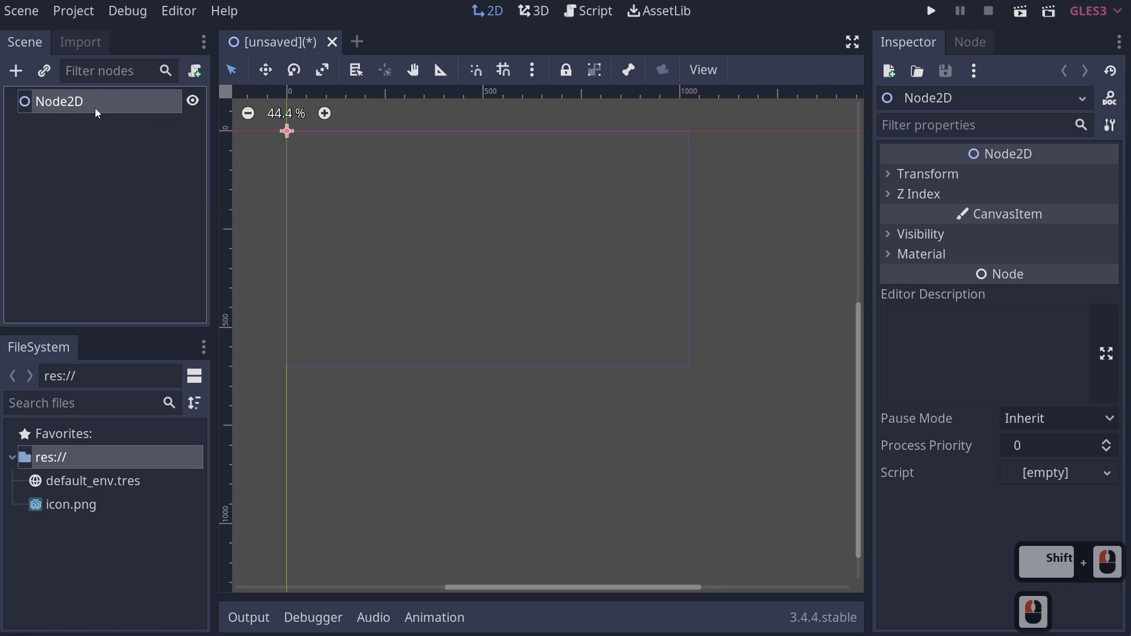
{"action": "right_click", "coordinate": [96, 109]}
{"action": "type", "text": "button"}
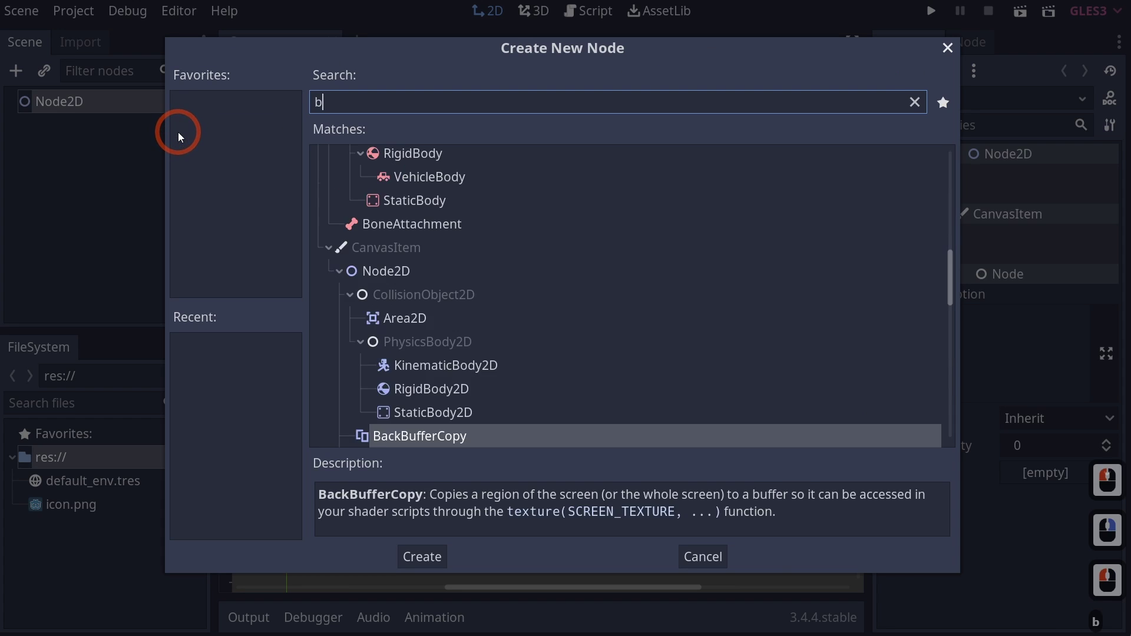
{"action": "key", "text": "Return"}
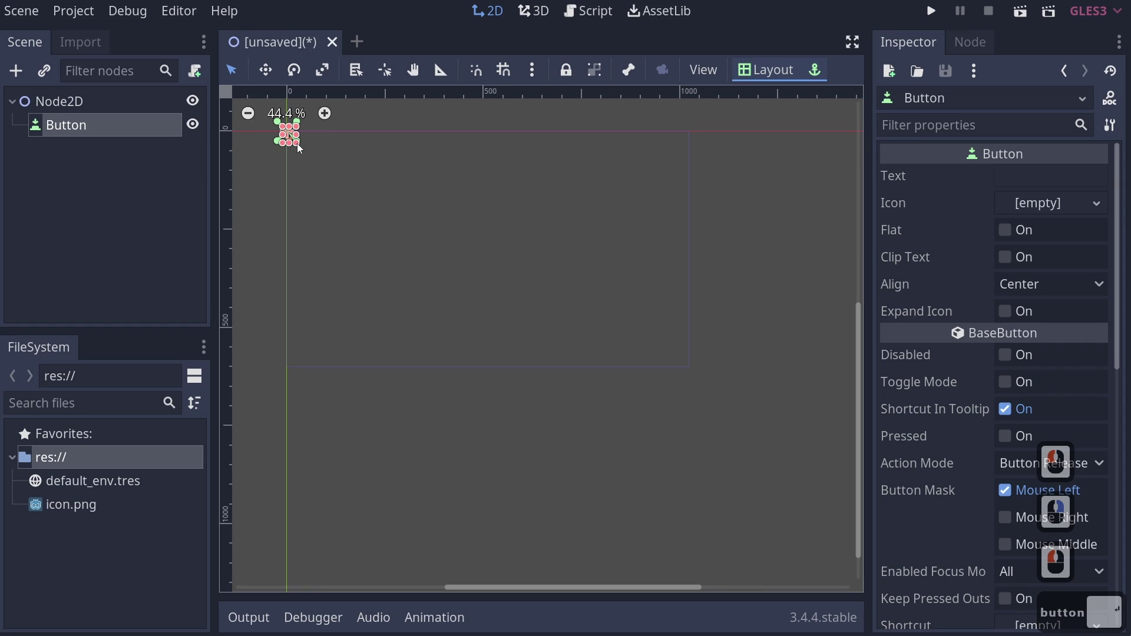
Step: Widen the button on the canvas and set its text to 'test button'
{"action": "left_click_drag", "start_coordinate": [298, 144], "coordinate": [438, 198]}
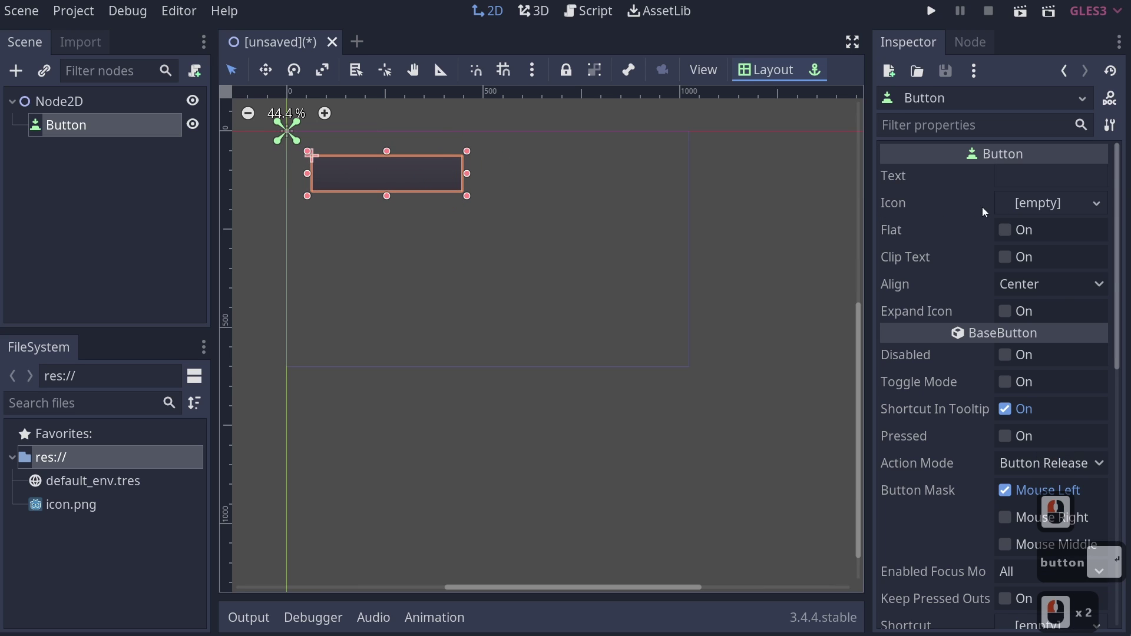
{"action": "left_click", "coordinate": [1035, 177]}
{"action": "type", "text": "test button"}
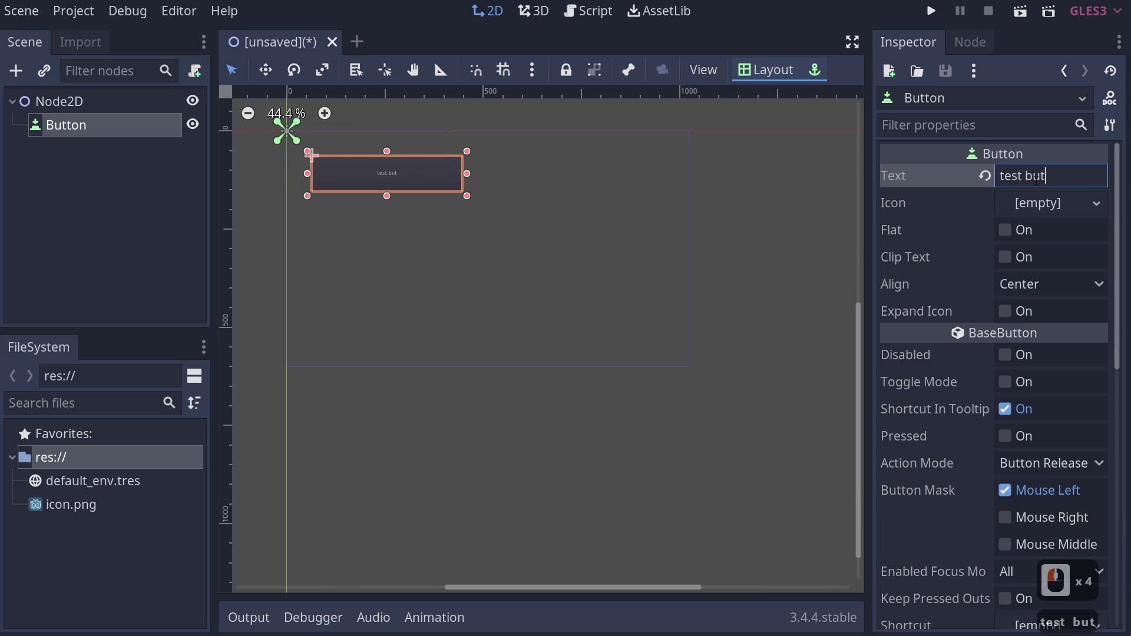
{"action": "left_click", "coordinate": [121, 140]}
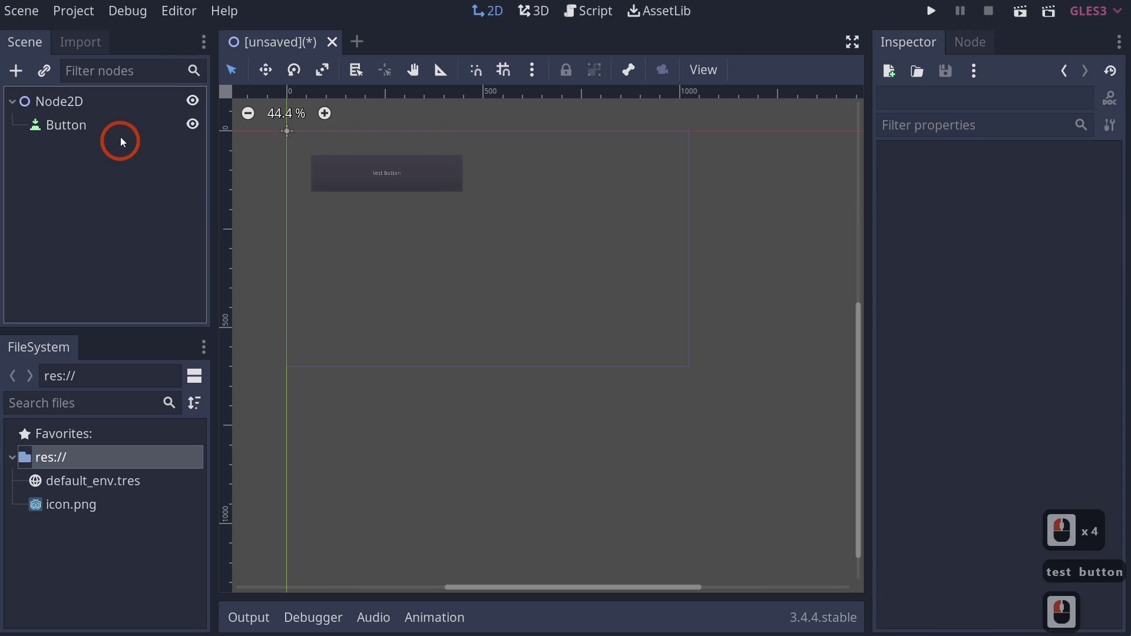
Step: Attach a new Node2D.gd script to the Node2D root
{"action": "right_click", "coordinate": [70, 104]}
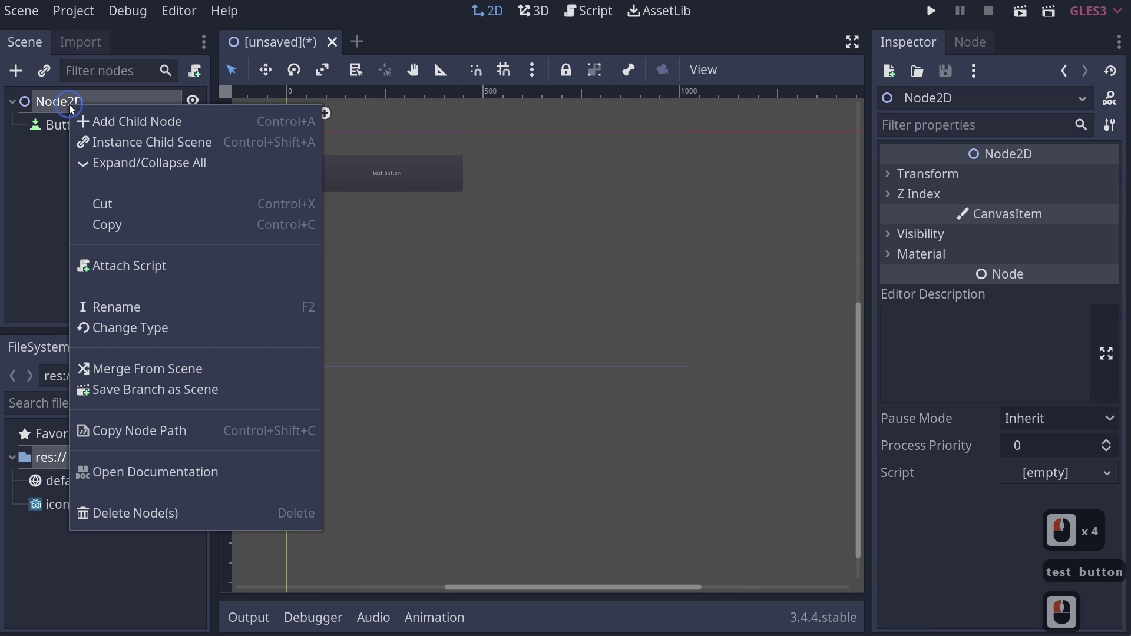
{"action": "left_click", "coordinate": [118, 266]}
{"action": "left_click", "coordinate": [519, 459]}
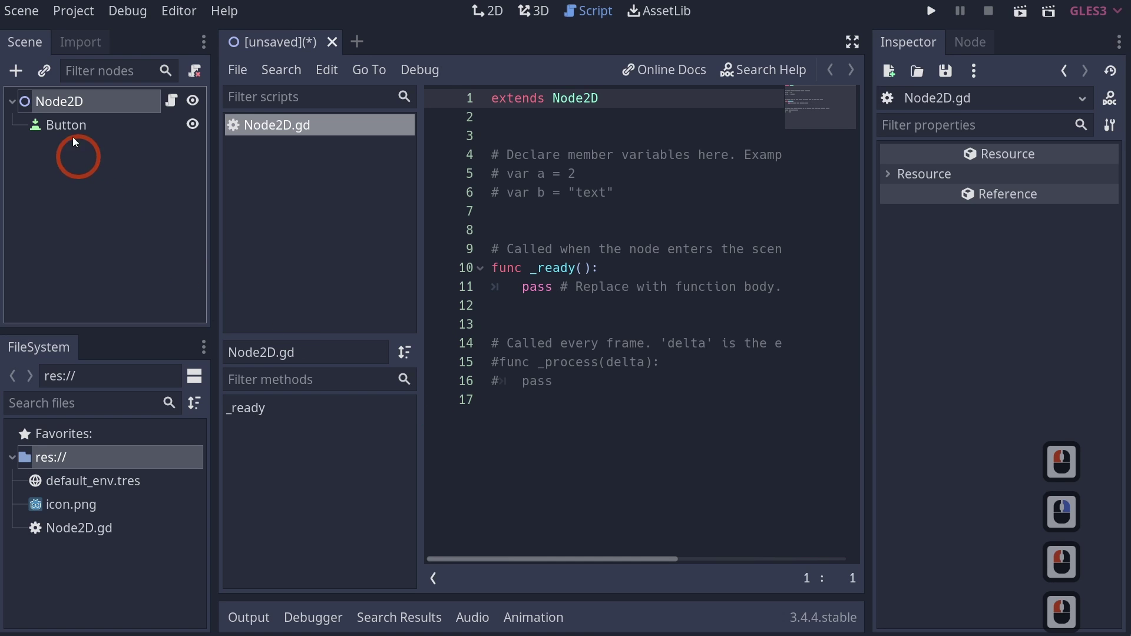
Step: Connect the Button's button_down signal to _on_Button_button_down in Node2D.gd
{"action": "left_click", "coordinate": [66, 123]}
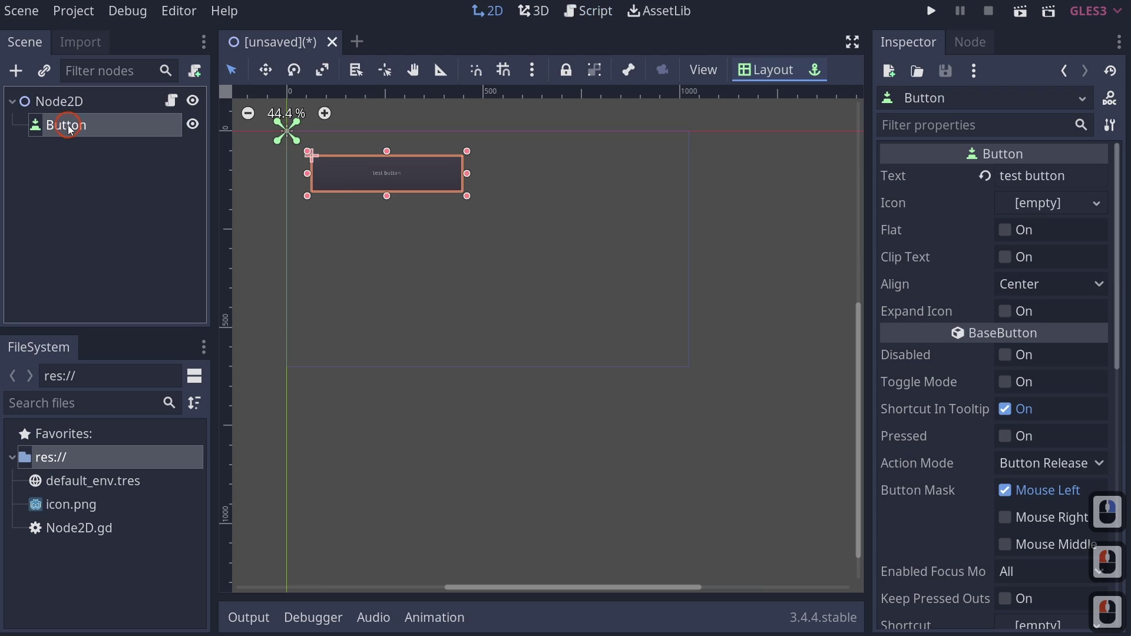
{"action": "left_click", "coordinate": [988, 49]}
{"action": "left_click", "coordinate": [938, 157]}
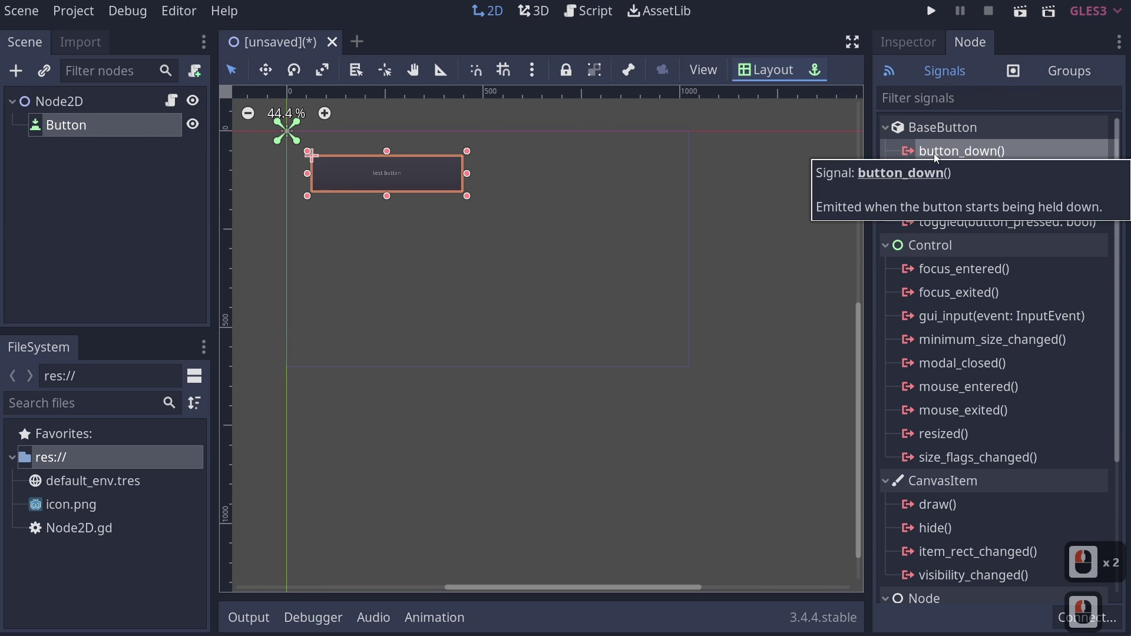
{"action": "double_click", "coordinate": [981, 151]}
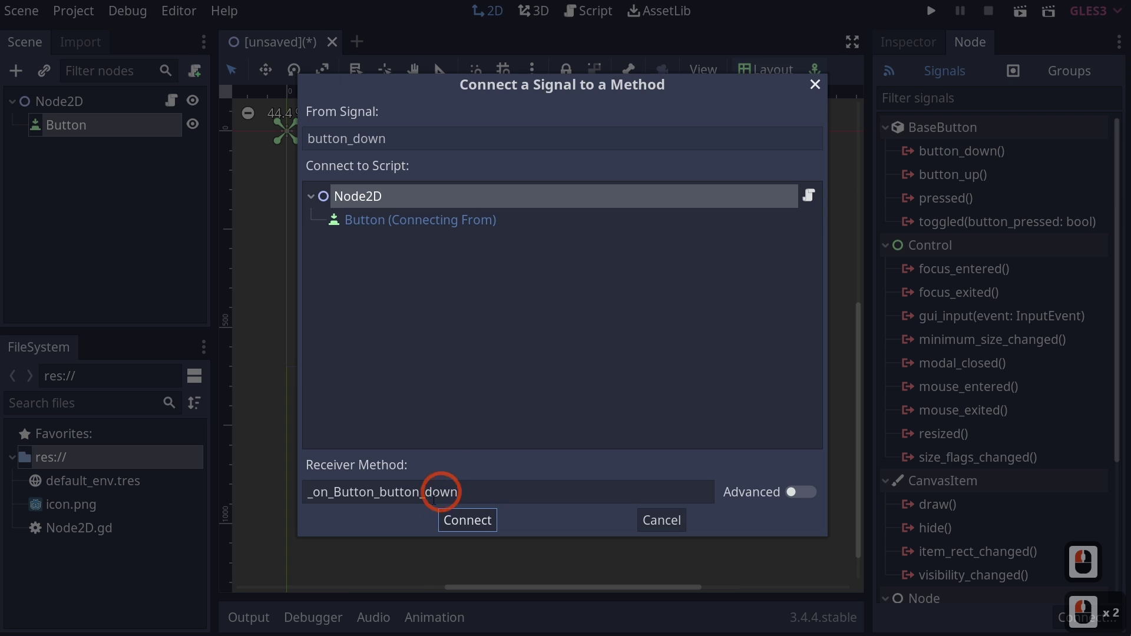
{"action": "left_click", "coordinate": [468, 523]}
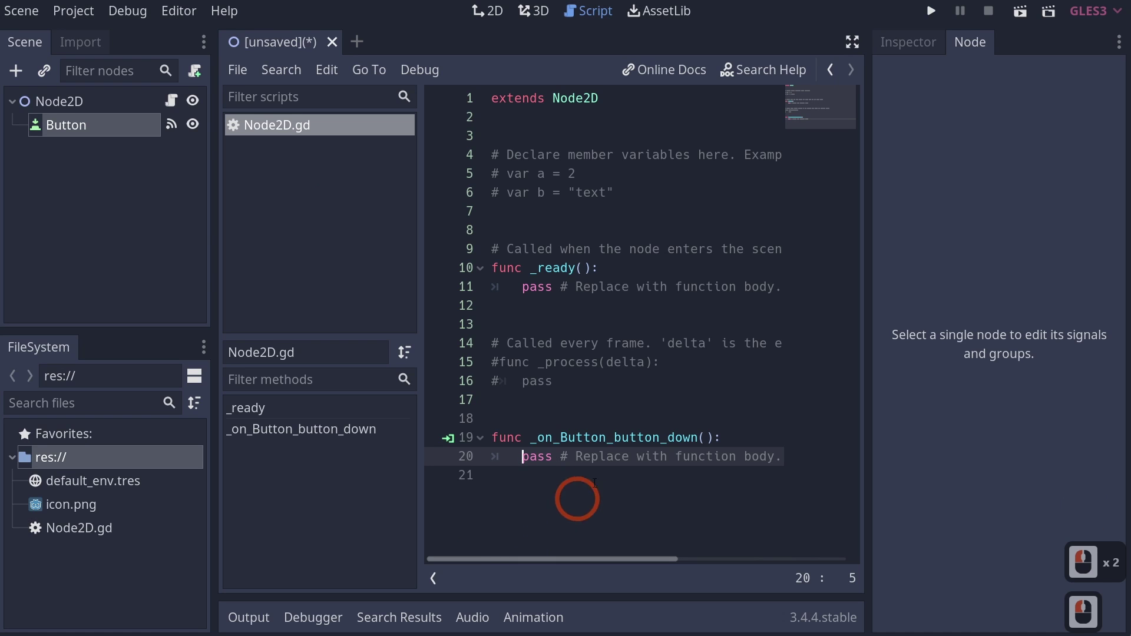
Step: Make the handler print("test") and save the scene with Ctrl+S
{"action": "left_click", "coordinate": [730, 437]}
{"action": "key", "text": "Return"}
{"action": "type", "text": "print"}
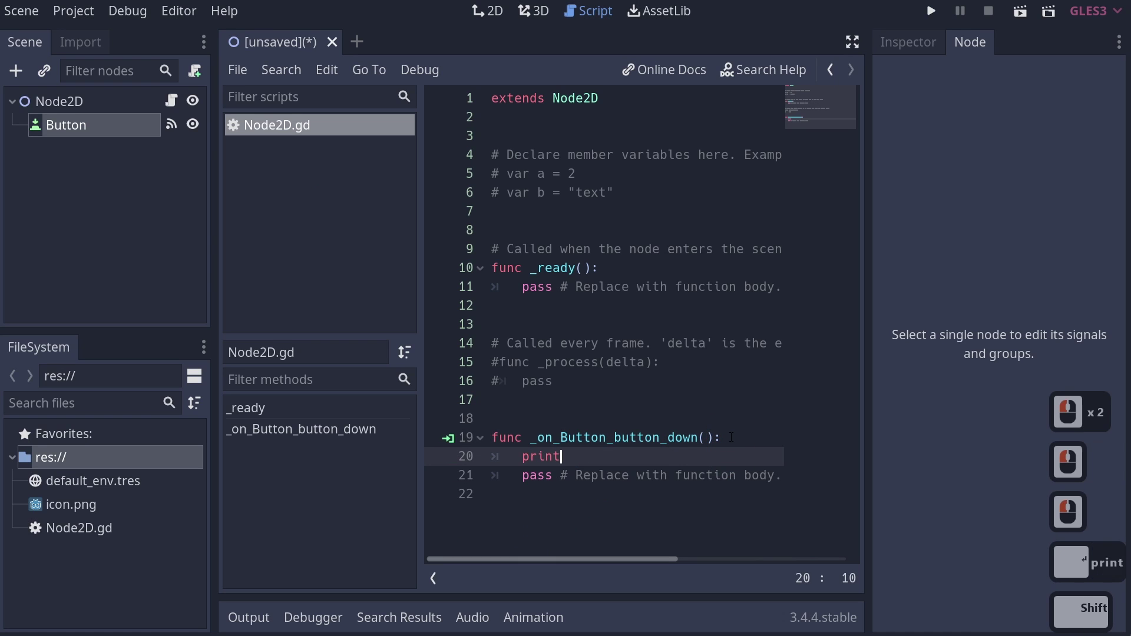
{"action": "type", "text": "(test\""}
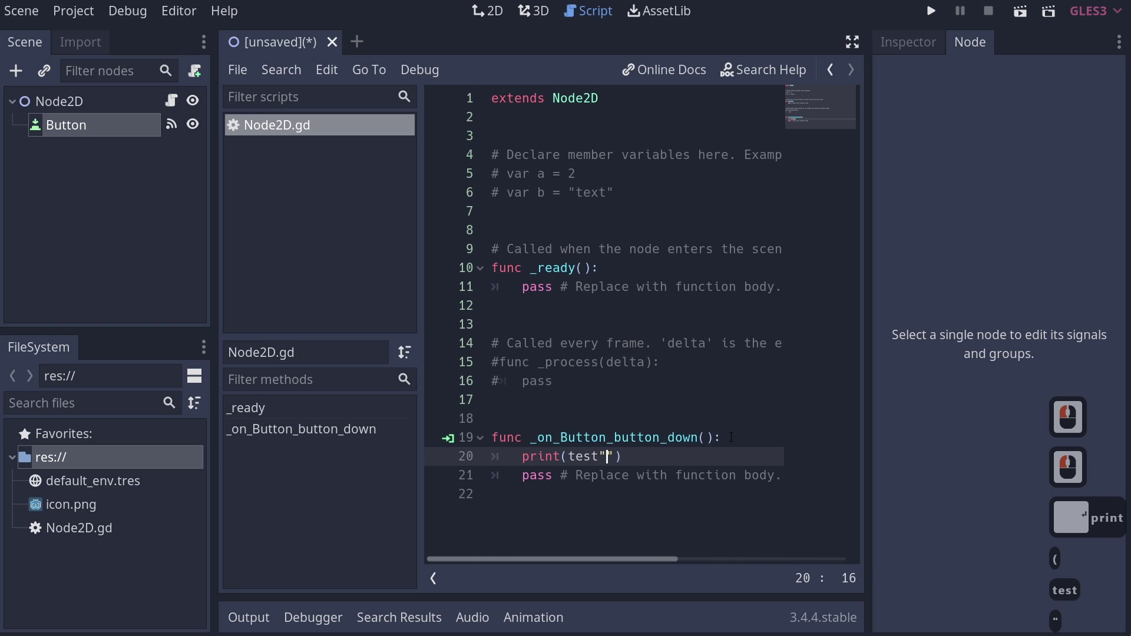
{"action": "key", "text": "Left"}
{"action": "key", "text": "Left"}
{"action": "key", "text": "Left"}
{"action": "key", "text": "Left"}
{"action": "key", "text": "Right"}
{"action": "key", "text": "Right"}
{"action": "key", "text": "Right"}
{"action": "key", "text": "Right"}
{"action": "key", "text": "Delete"}
{"action": "key", "text": "Left"}
{"action": "key", "text": "Left"}
{"action": "key", "text": "Left"}
{"action": "key", "text": "Left"}
{"action": "key", "text": "Left"}
{"action": "key", "text": "Left"}
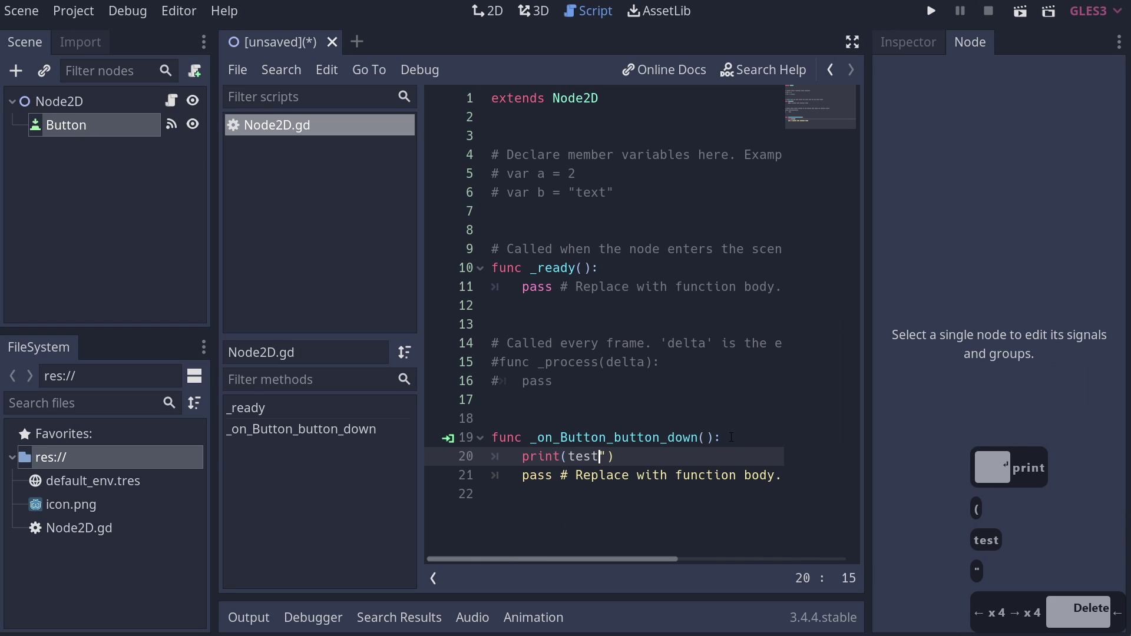
{"action": "key", "text": "Right"}
{"action": "type", "text": "\""}
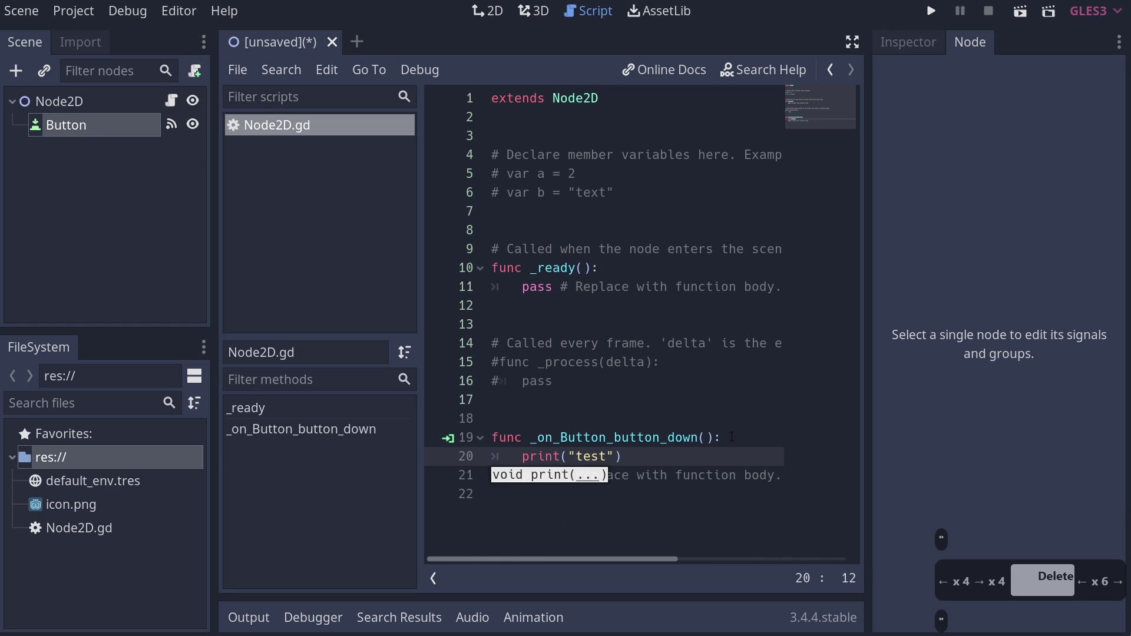
{"action": "left_click", "coordinate": [730, 437]}
{"action": "key", "text": "ctrl+s"}
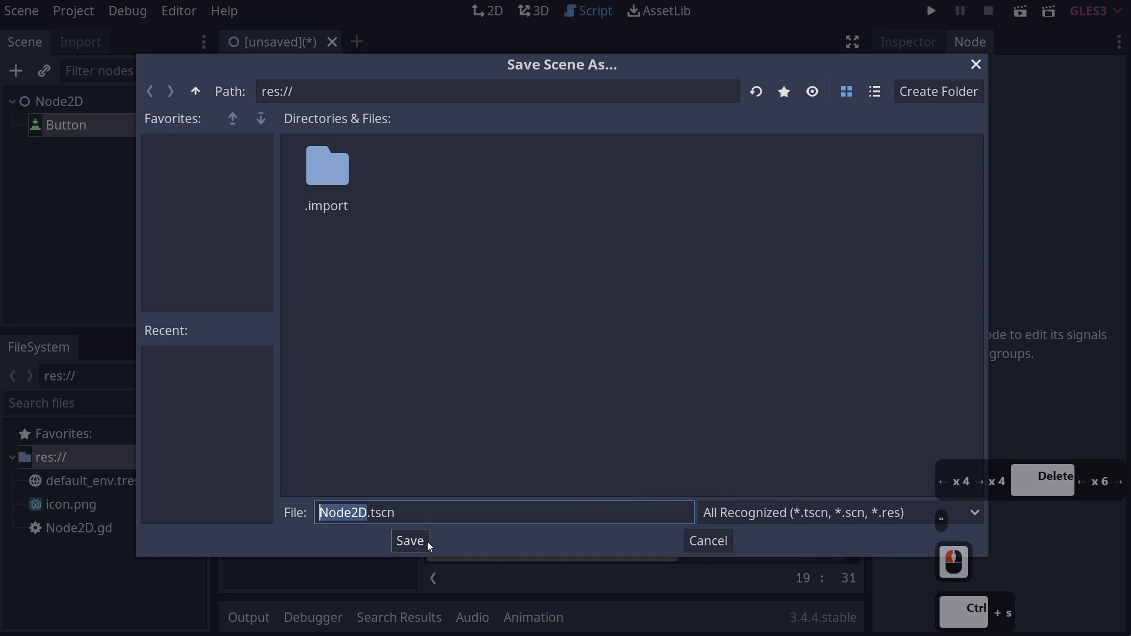
Step: Save the scene as Node2D.tscn and set res://Node2D.tscn as the project's Main Scene
{"action": "left_click", "coordinate": [423, 542]}
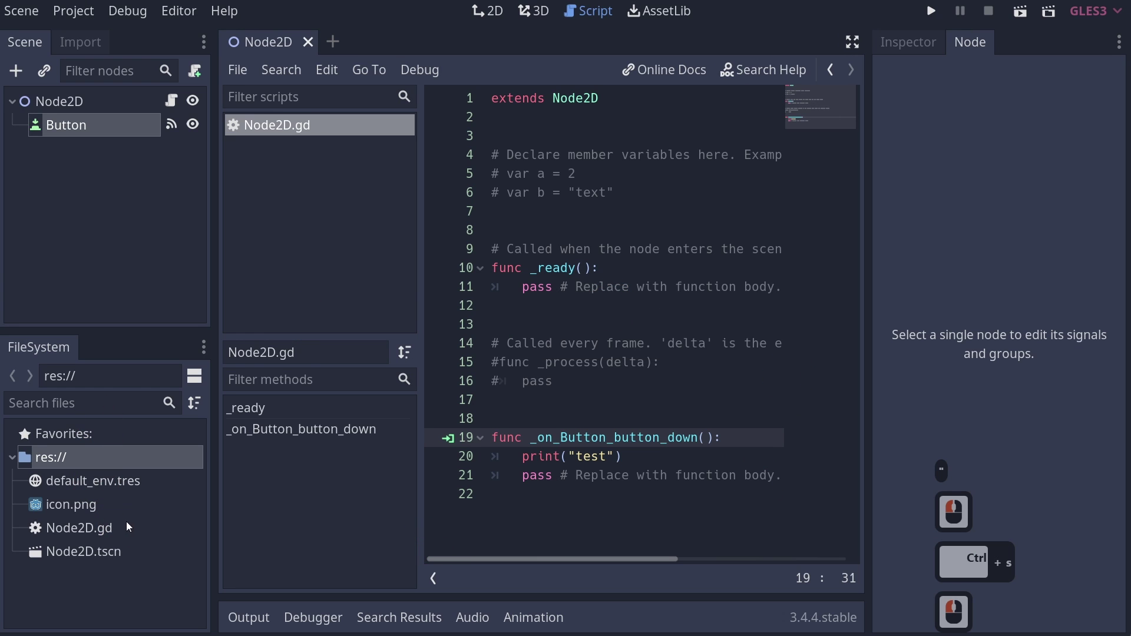
{"action": "left_click", "coordinate": [91, 18]}
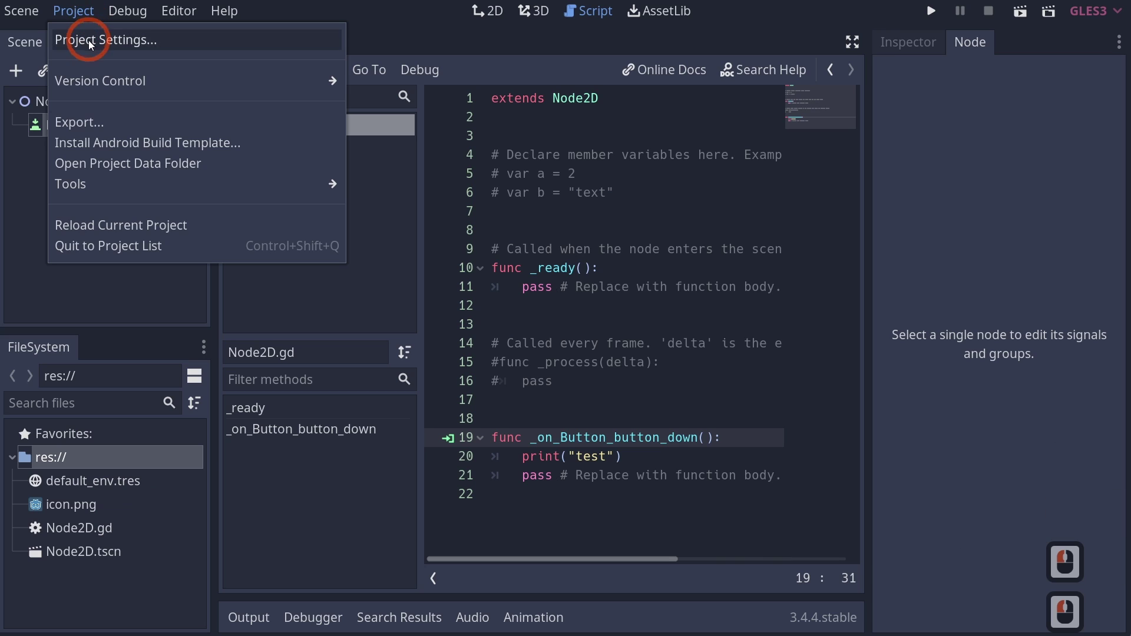
{"action": "left_click", "coordinate": [89, 41]}
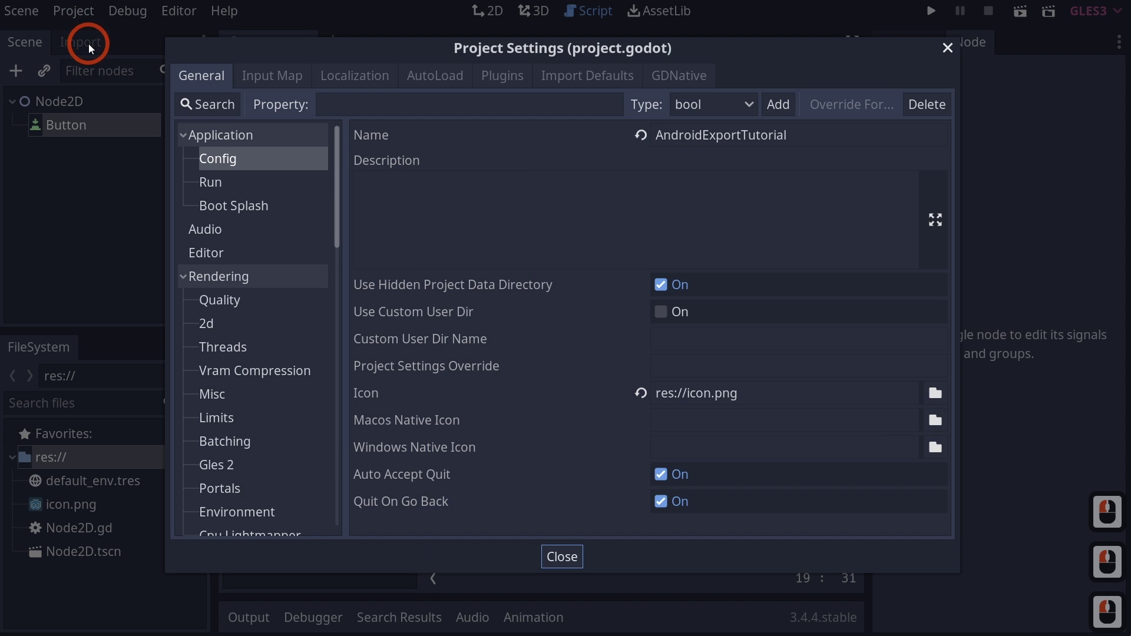
{"action": "left_click", "coordinate": [209, 182]}
{"action": "left_click", "coordinate": [936, 133]}
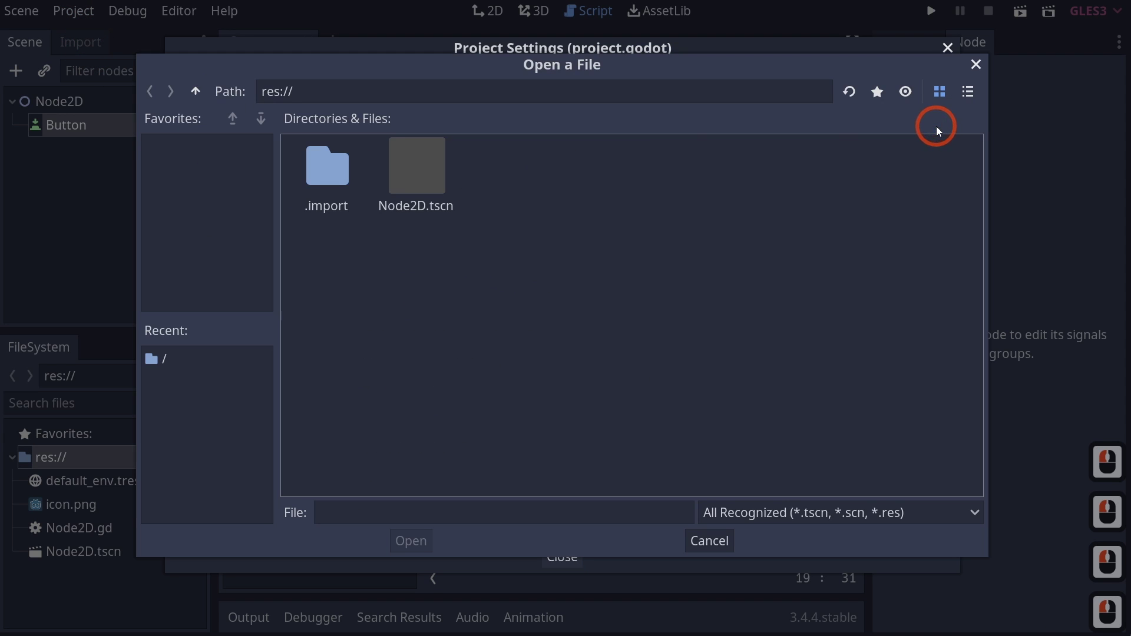
{"action": "left_click", "coordinate": [407, 168]}
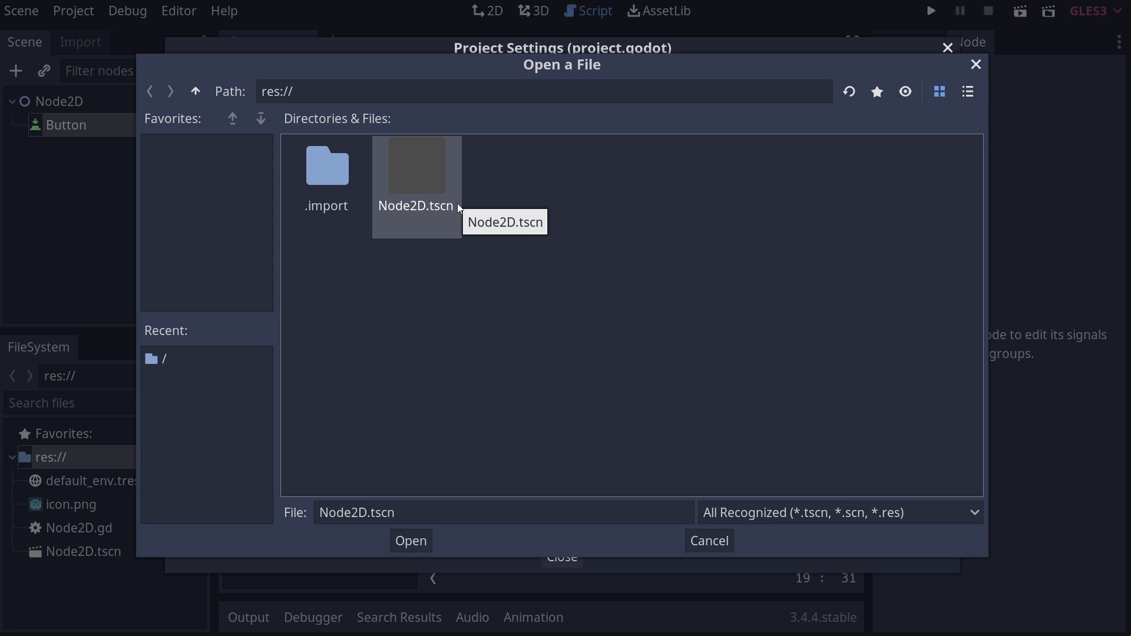
{"action": "left_click", "coordinate": [406, 540]}
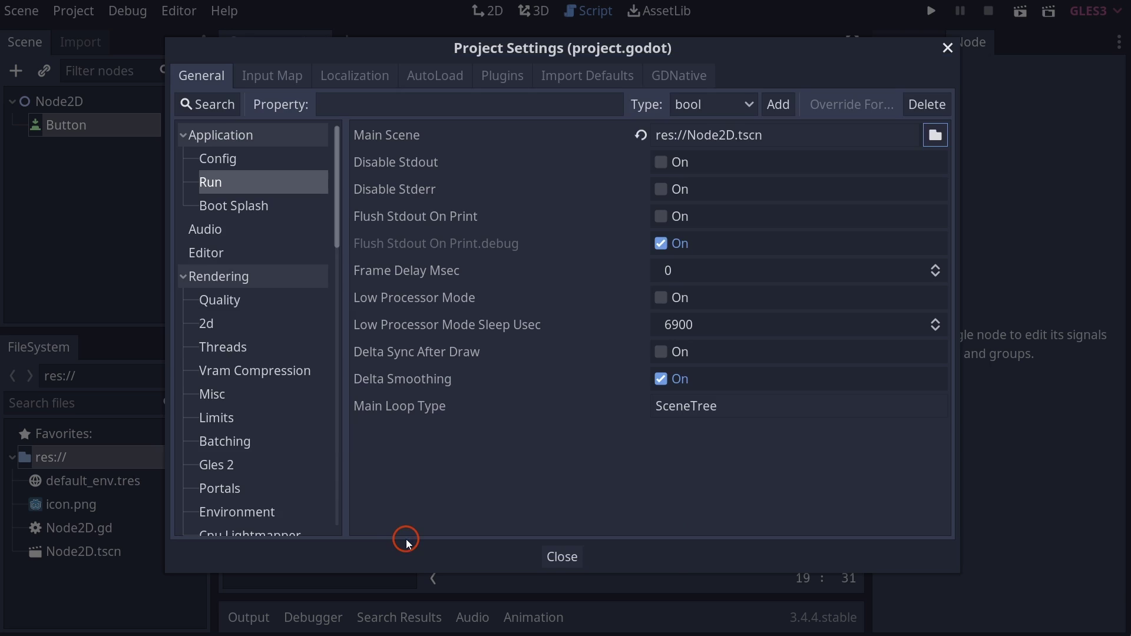
{"action": "left_click", "coordinate": [561, 557]}
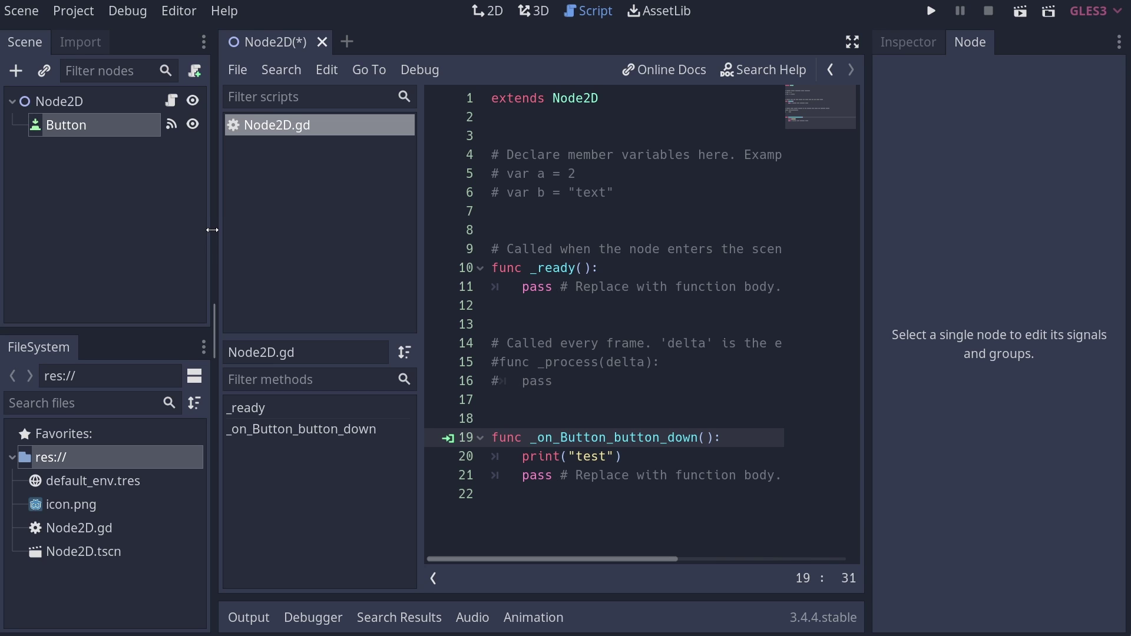
Step: Add an Android export preset in the Export window
{"action": "left_click", "coordinate": [73, 11]}
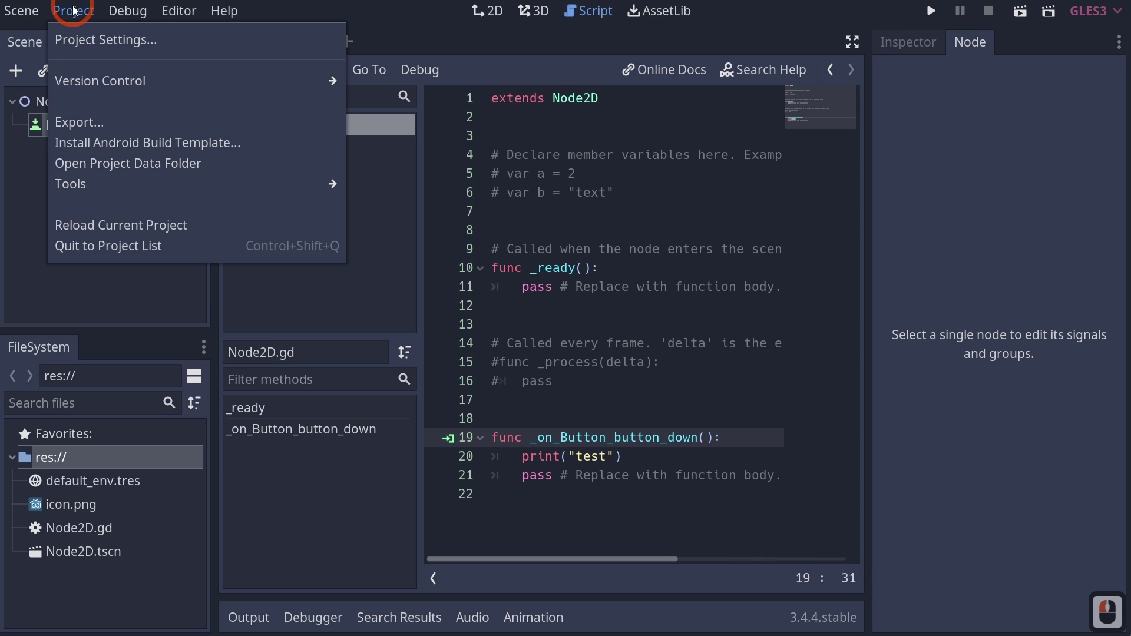
{"action": "left_click", "coordinate": [79, 121]}
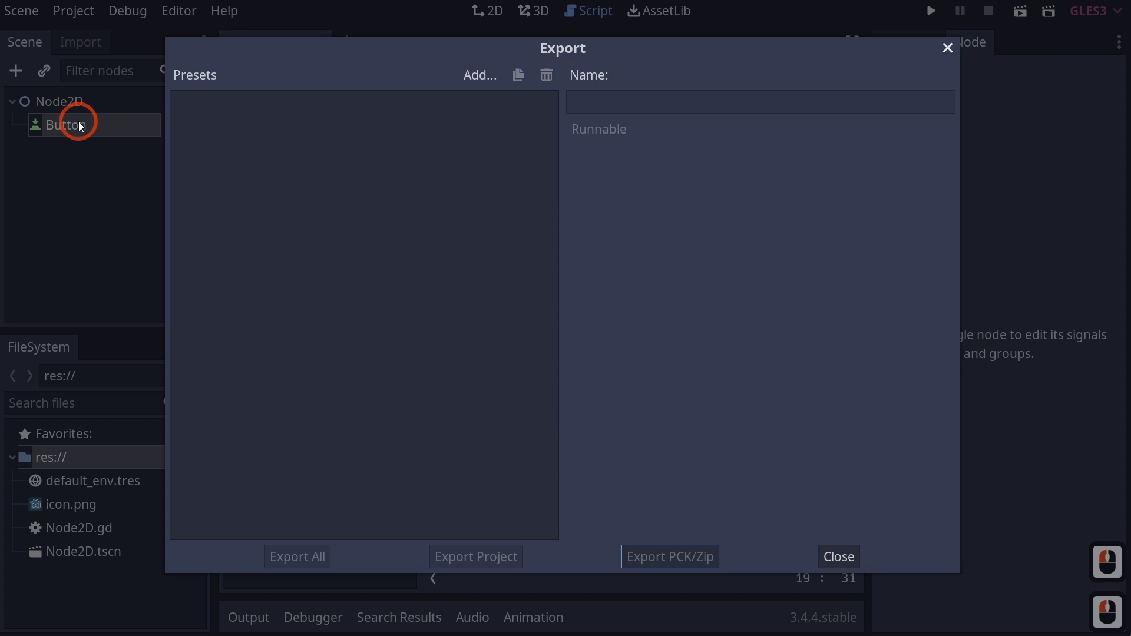
{"action": "left_click", "coordinate": [481, 76]}
{"action": "left_click", "coordinate": [483, 102]}
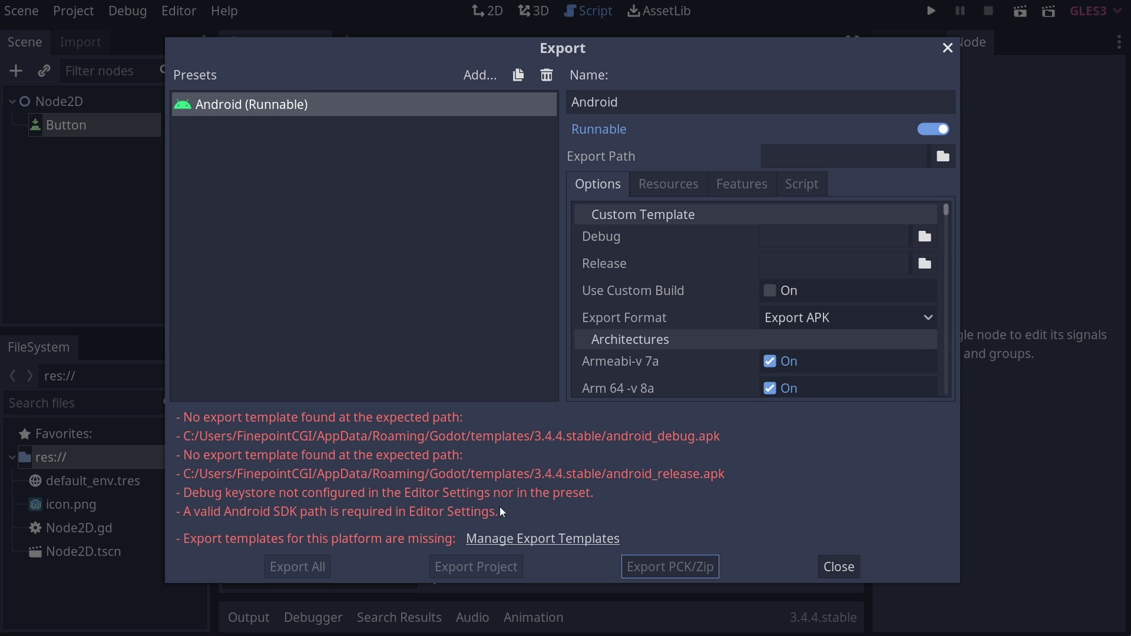
Step: Download and install the 3.4.4.stable export templates, then recheck the Android preset
{"action": "left_click", "coordinate": [542, 540]}
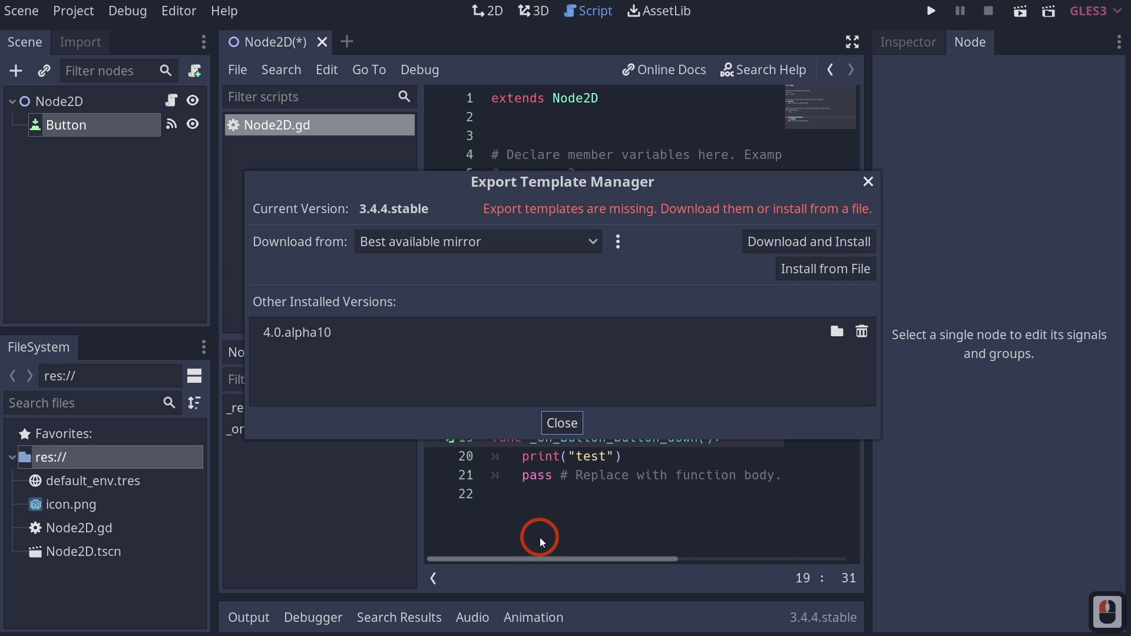
{"action": "left_click", "coordinate": [754, 240]}
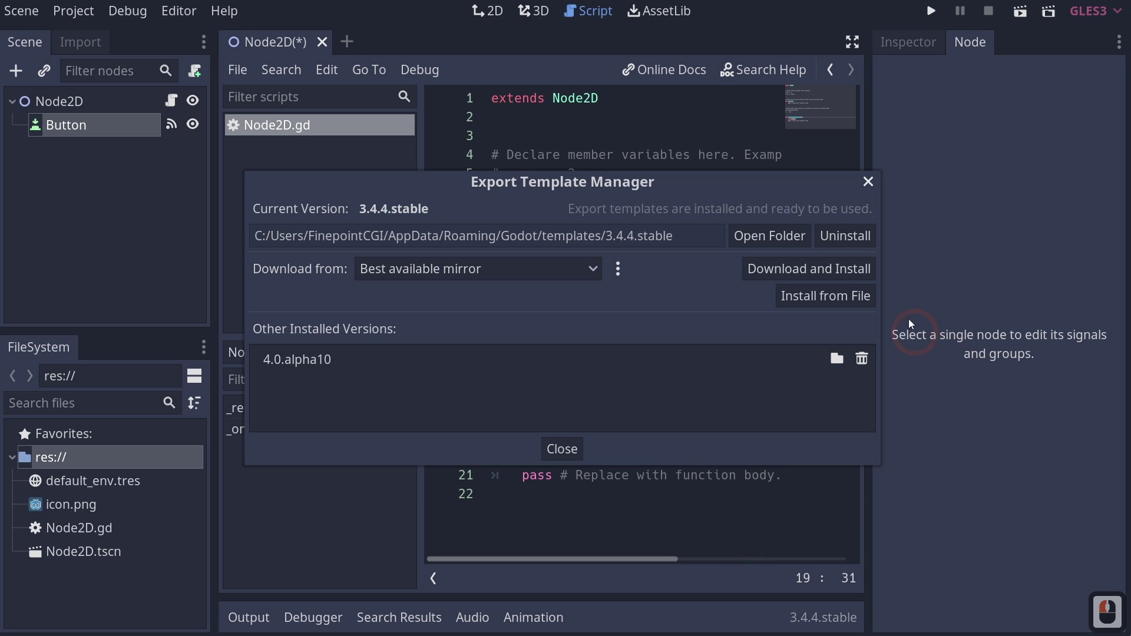
{"action": "left_click", "coordinate": [560, 450]}
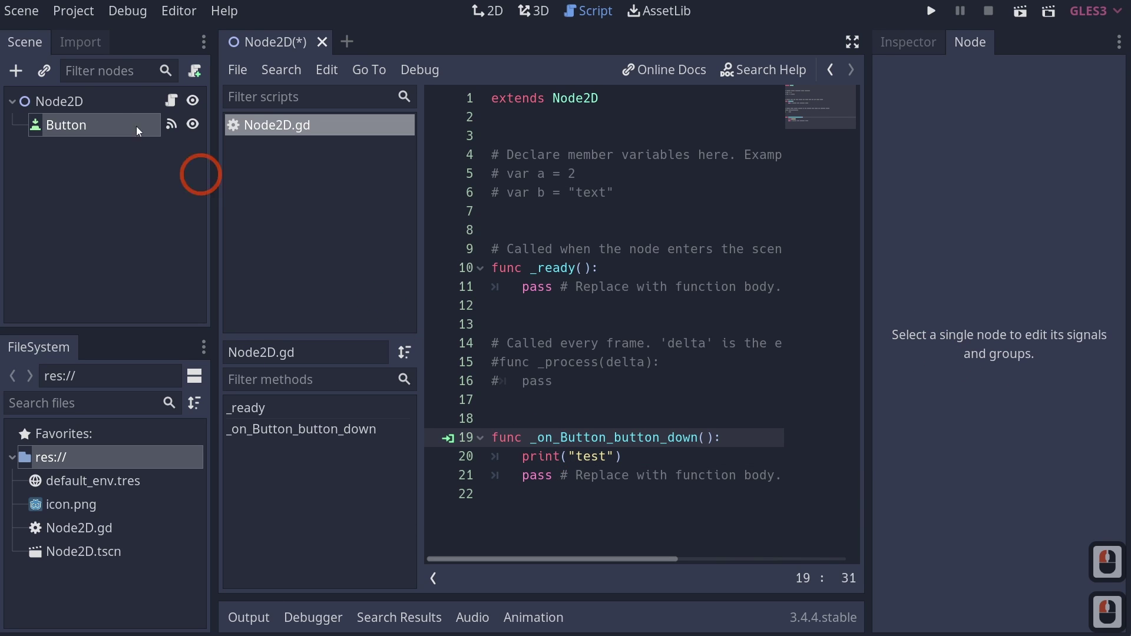
{"action": "left_click", "coordinate": [89, 15]}
{"action": "left_click", "coordinate": [87, 119]}
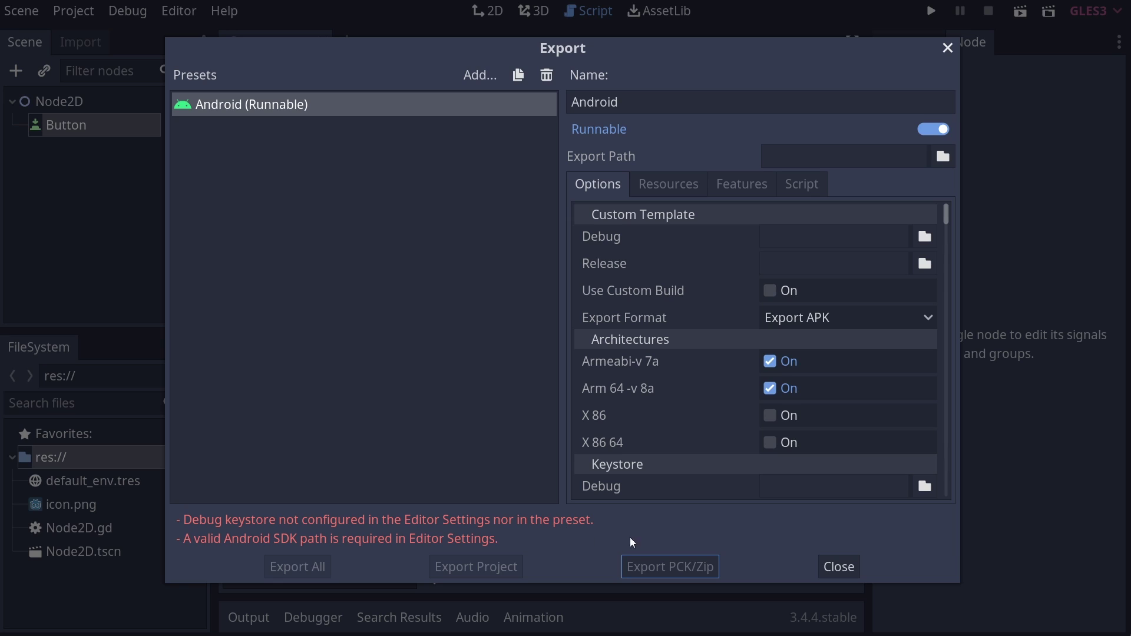
{"action": "left_click", "coordinate": [838, 566]}
Step: Open Editor Settings at Export > Android and browse for the Android Sdk Path folder
{"action": "left_click", "coordinate": [176, 12]}
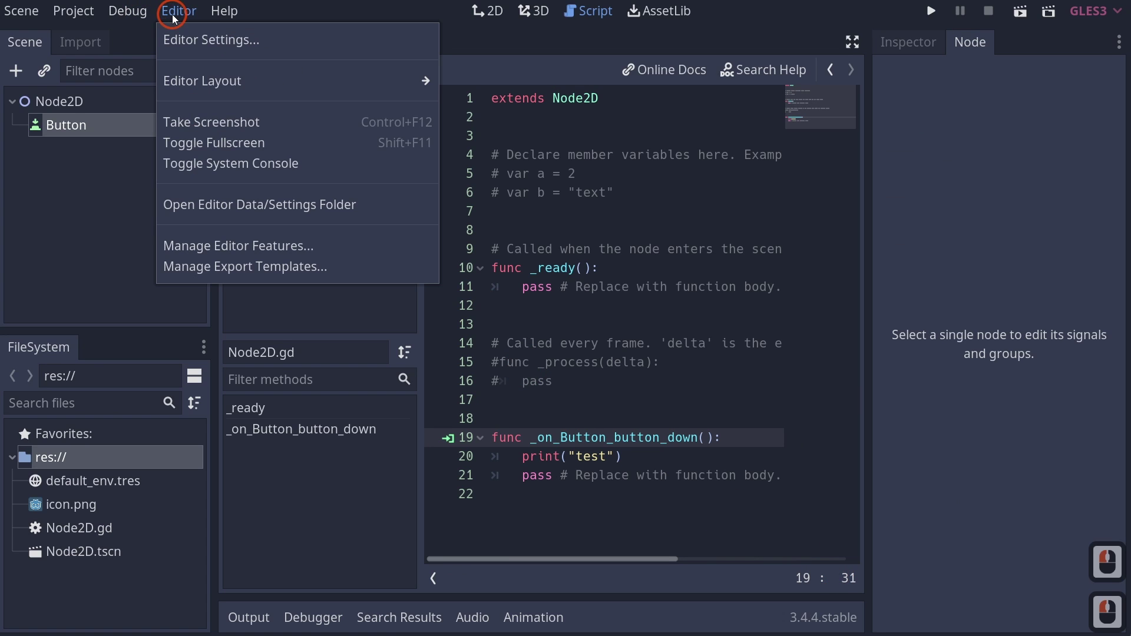
{"action": "left_click", "coordinate": [172, 38]}
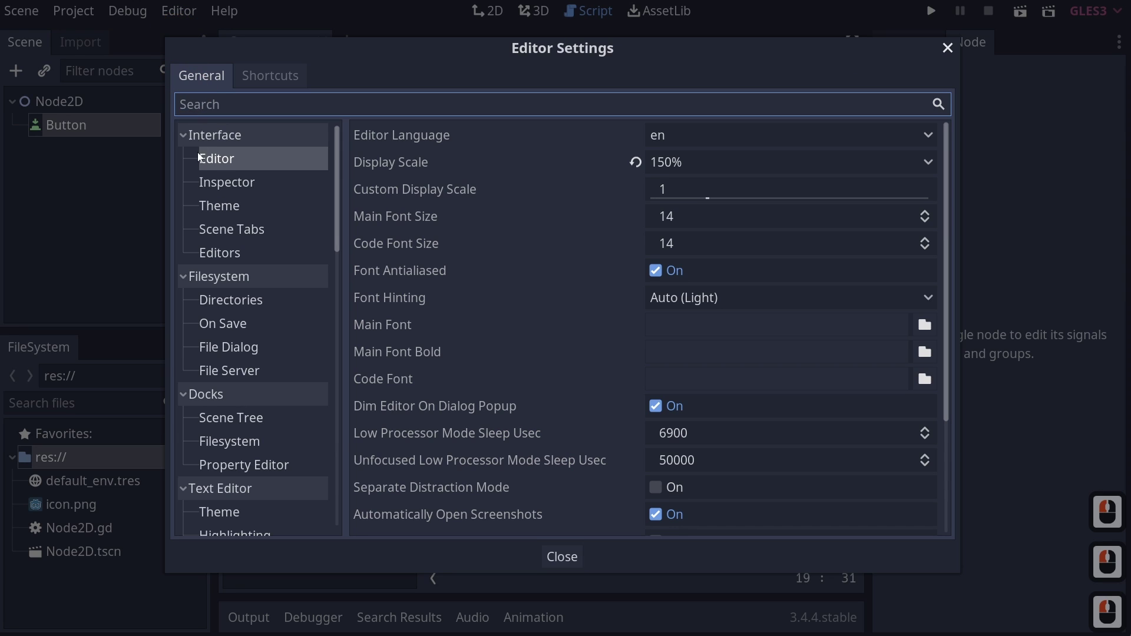
{"action": "scroll", "coordinate": [324, 235], "scroll_direction": "down", "scroll_amount": 5}
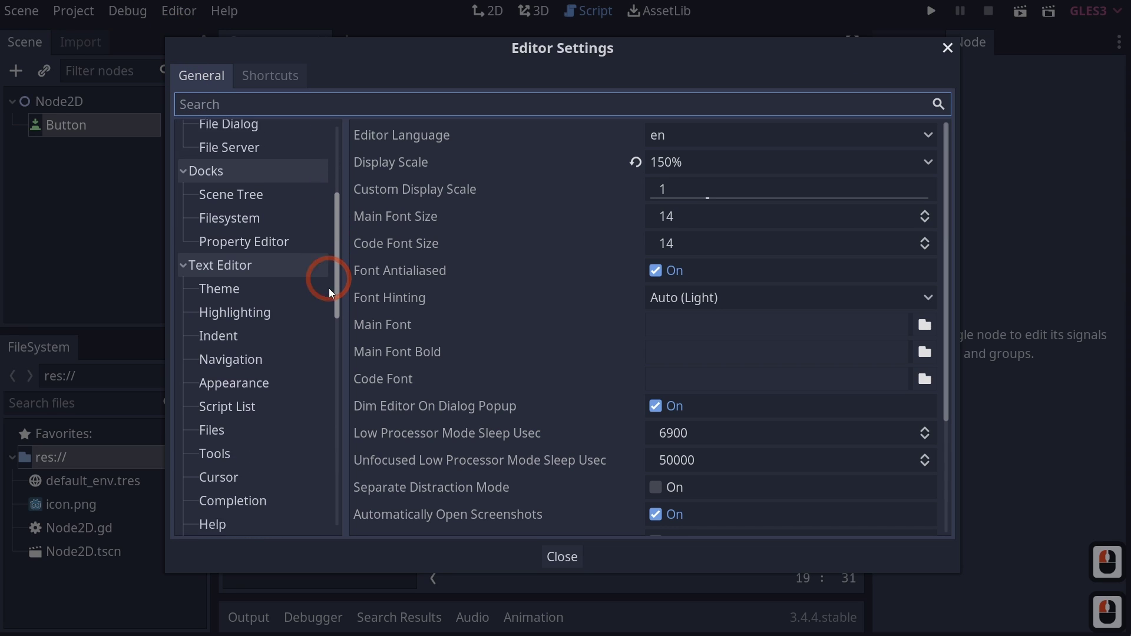
{"action": "left_click_drag", "start_coordinate": [329, 288], "coordinate": [343, 507]}
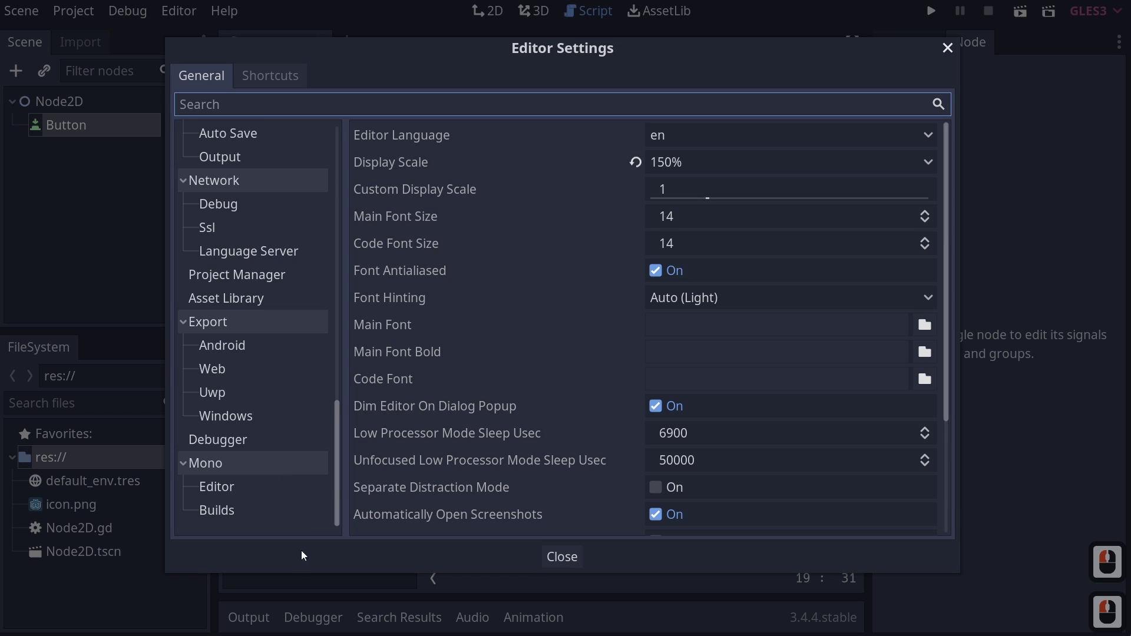
{"action": "left_click", "coordinate": [237, 348]}
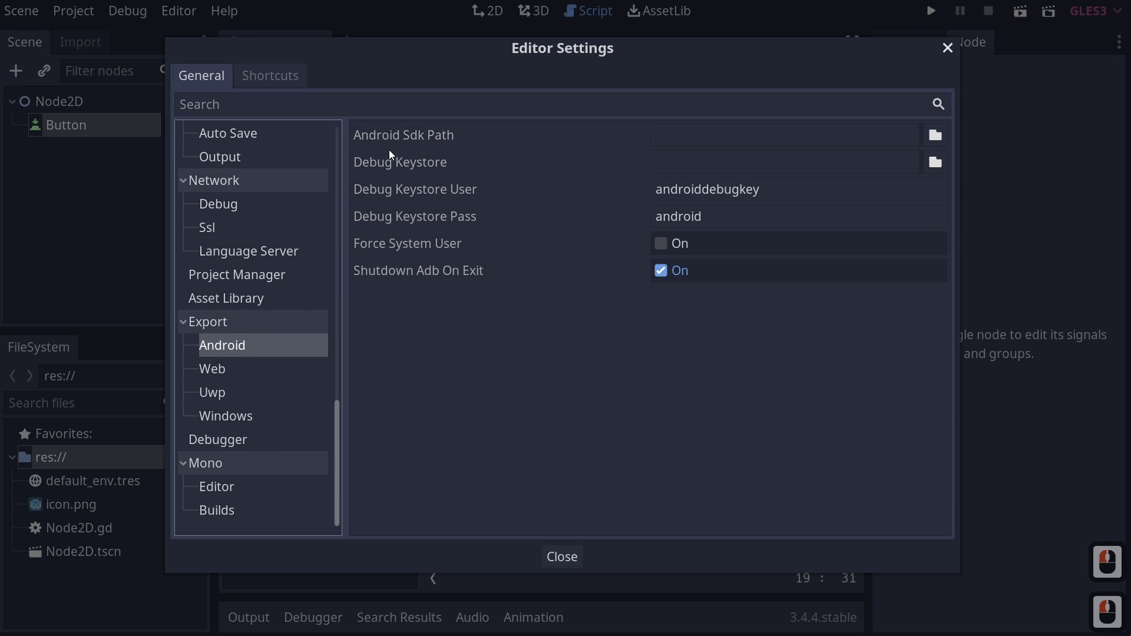
{"action": "left_click", "coordinate": [412, 130]}
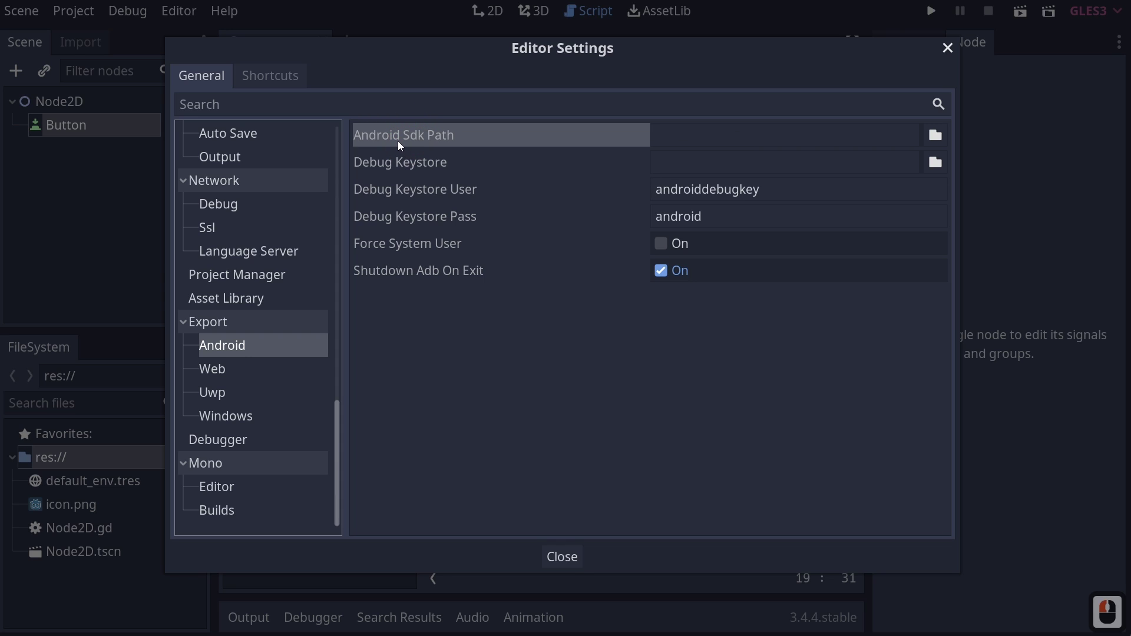
{"action": "left_click", "coordinate": [936, 136]}
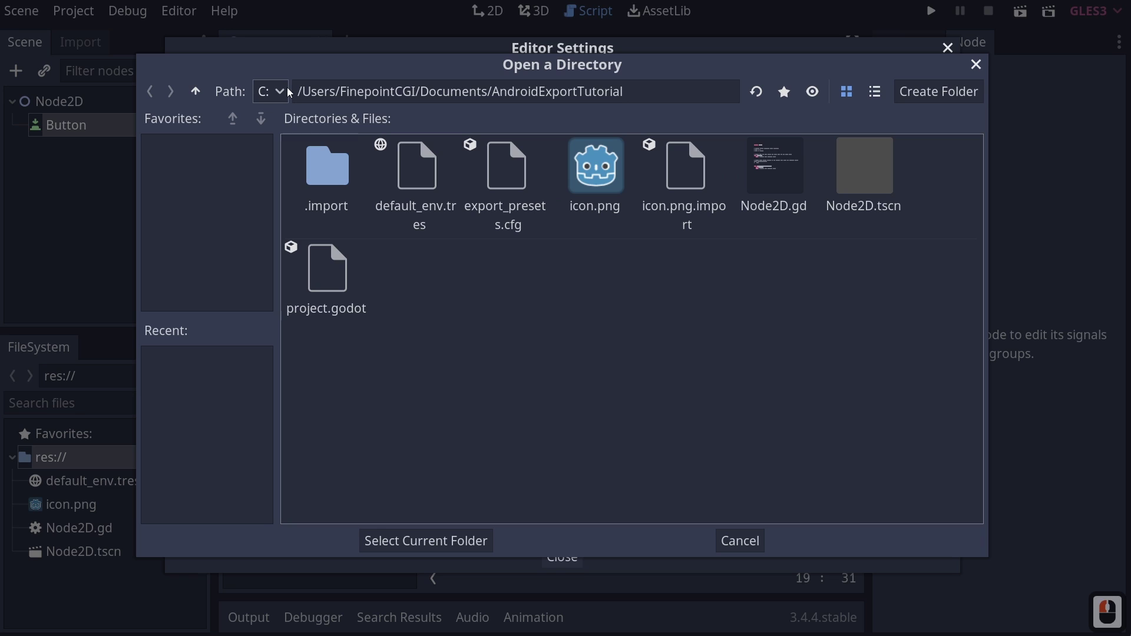
Step: Move the folder picker up to the home folder, try '/.appdata', then switch to File Explorer's Sdk folder
{"action": "left_click", "coordinate": [195, 92]}
{"action": "left_click", "coordinate": [195, 92]}
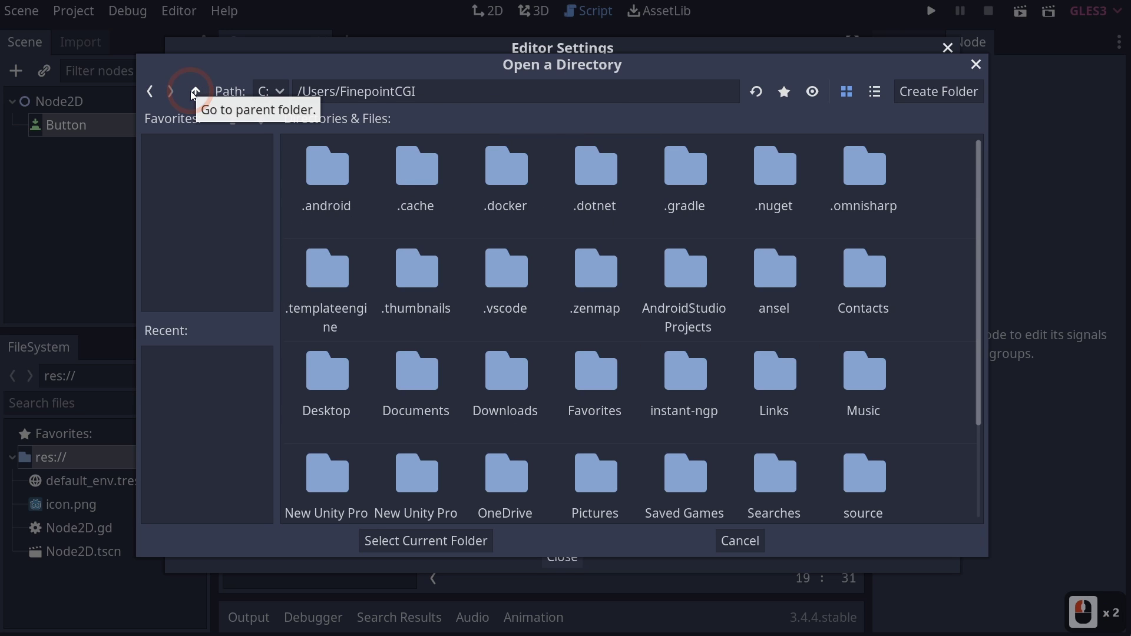
{"action": "left_click_drag", "start_coordinate": [427, 93], "coordinate": [236, 93]}
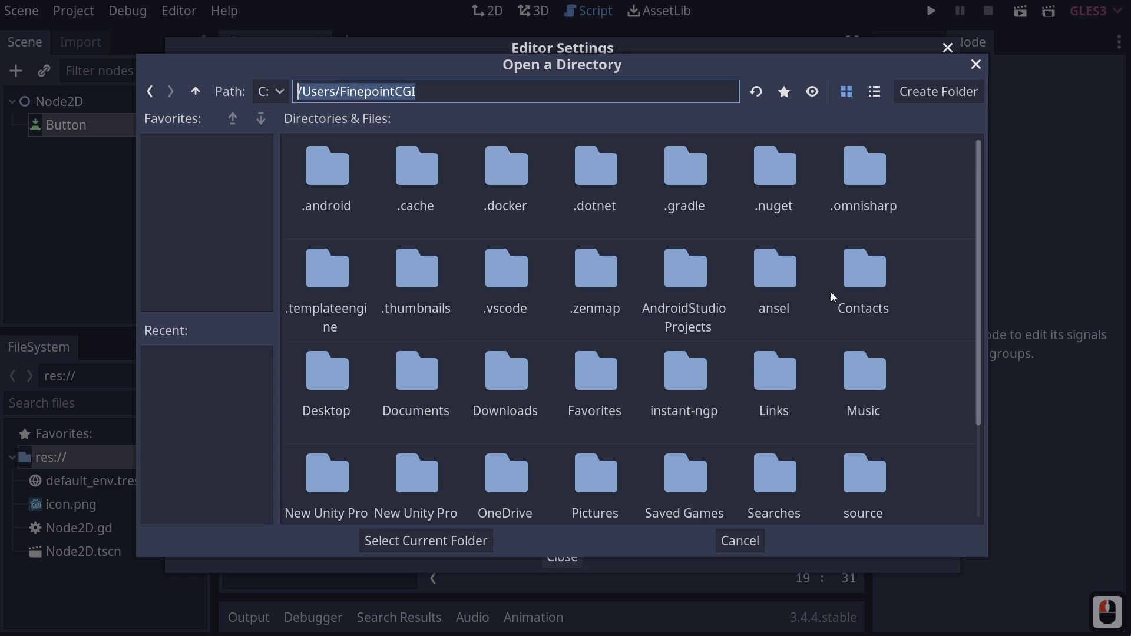
{"action": "scroll", "coordinate": [920, 303], "scroll_direction": "down", "scroll_amount": 6}
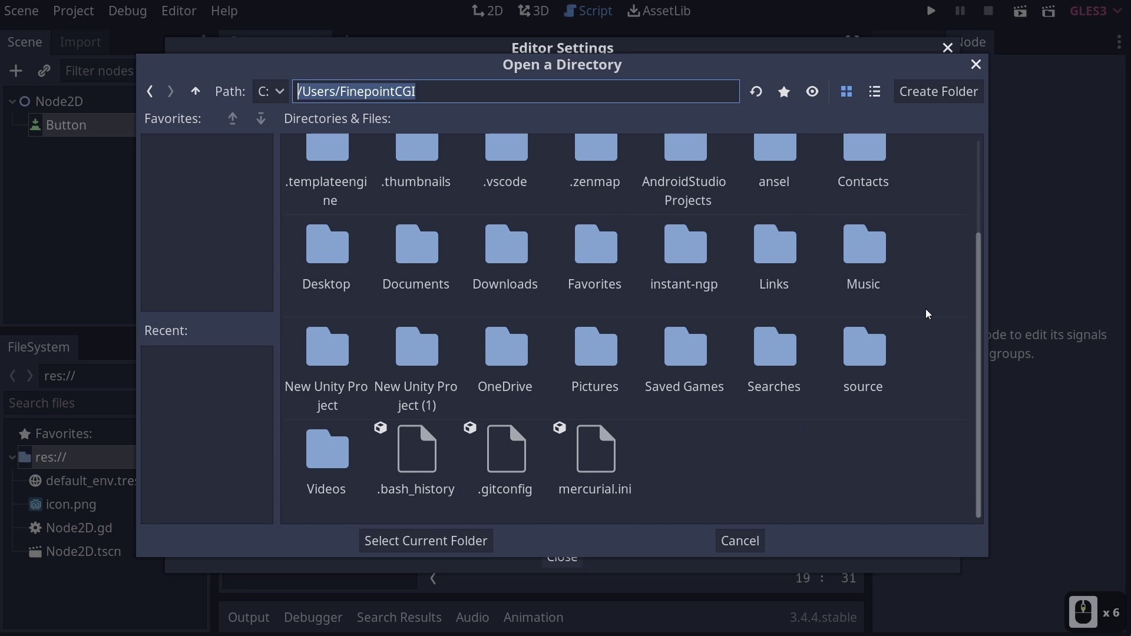
{"action": "scroll", "coordinate": [926, 309], "scroll_direction": "up", "scroll_amount": 7}
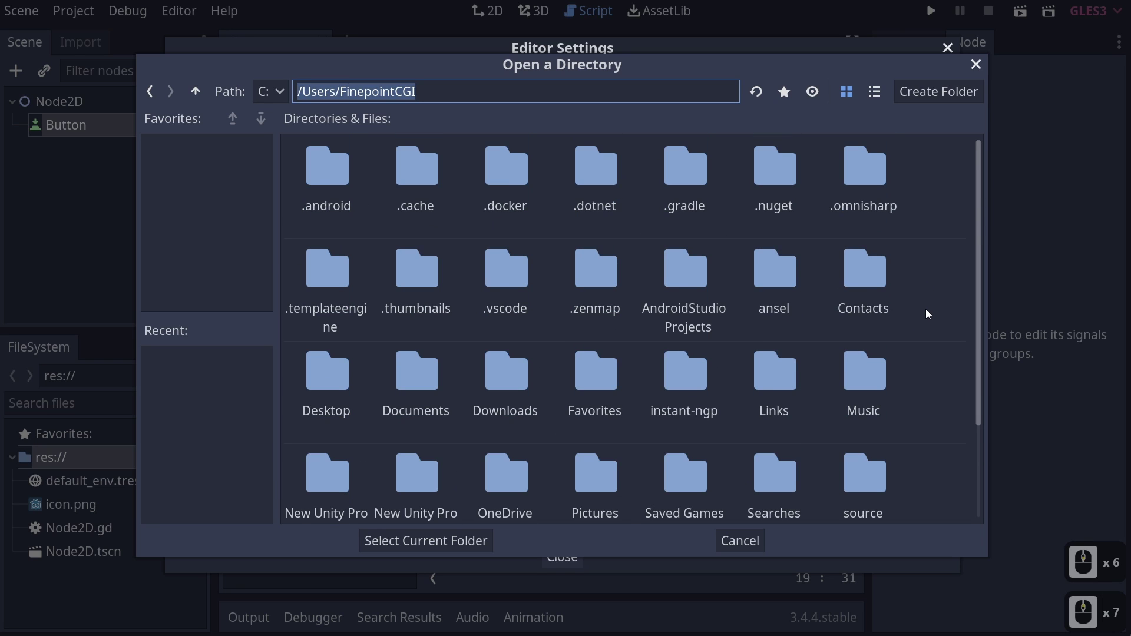
{"action": "left_click", "coordinate": [448, 92]}
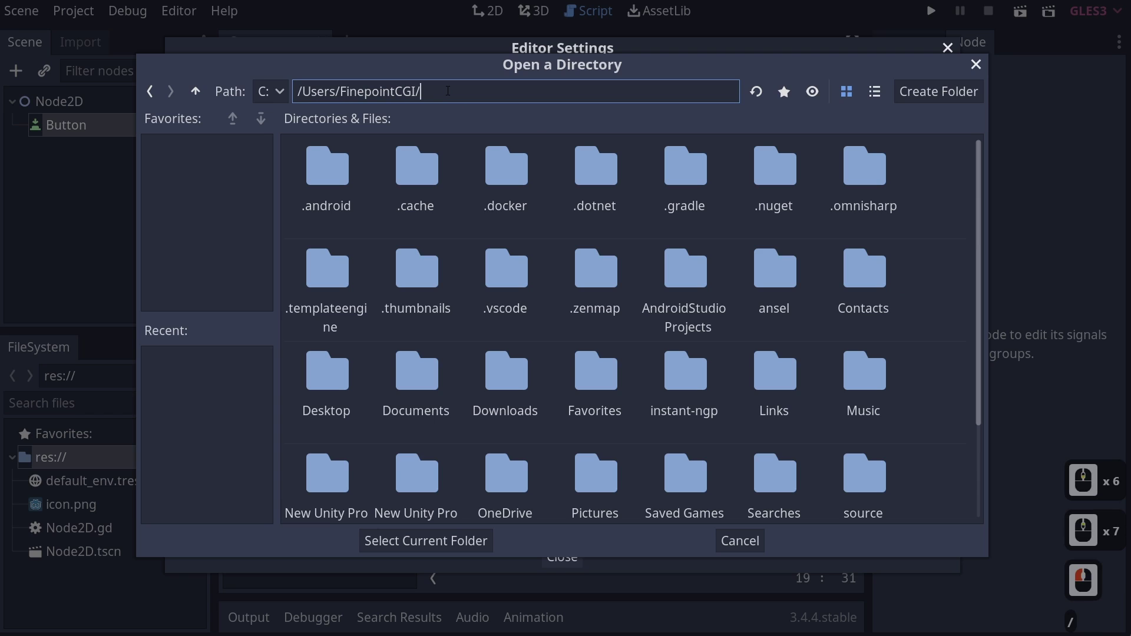
{"action": "type", "text": "/.appdata"}
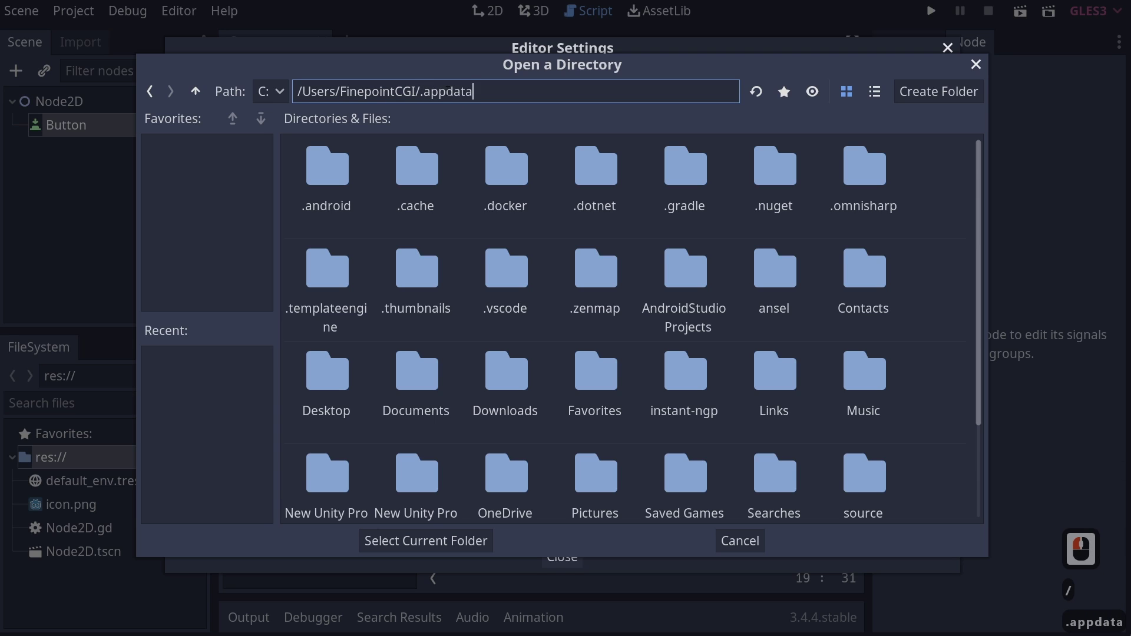
{"action": "key", "text": "Return"}
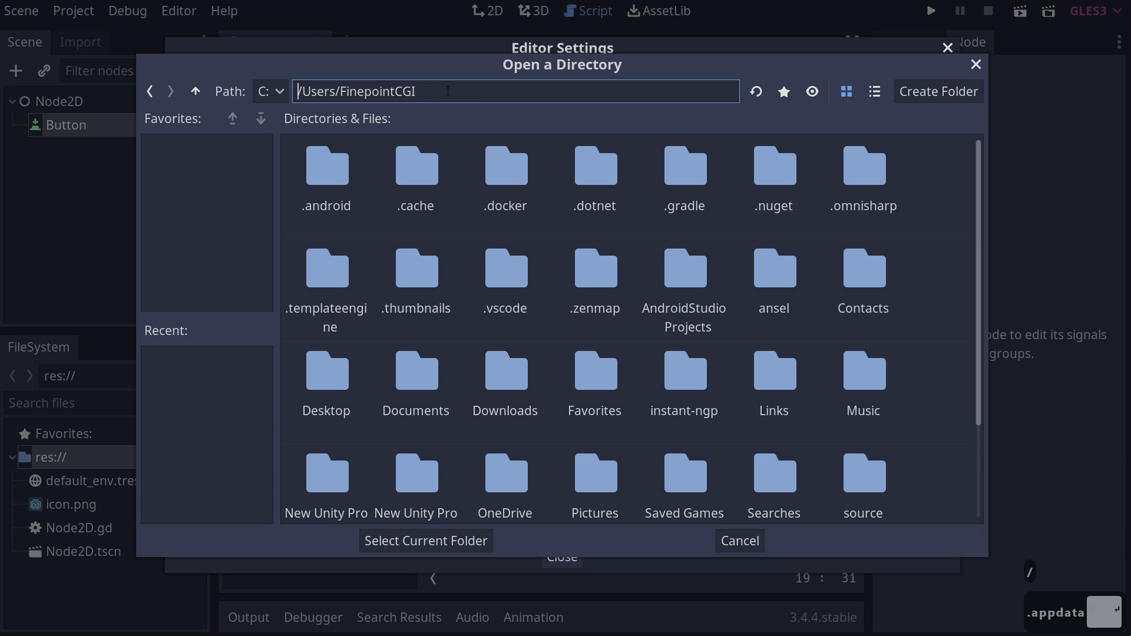
{"action": "key", "text": "alt+Tab"}
{"action": "left_click", "coordinate": [564, 371]}
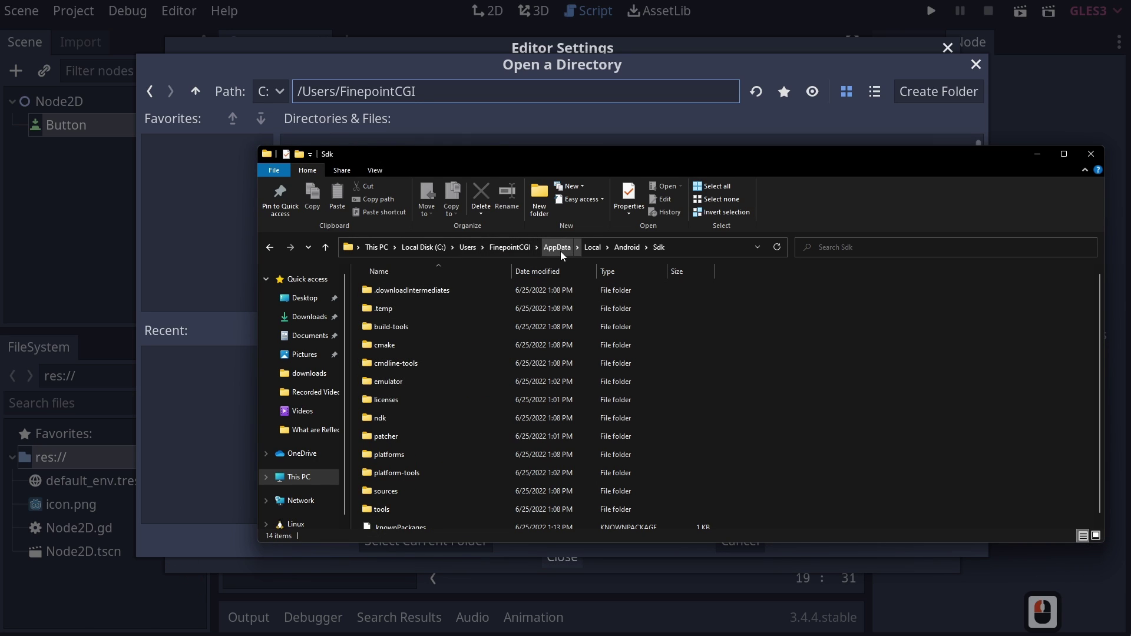
Step: Copy the AppData\Local\Android\Sdk path from File Explorer and paste it into Godot's path field
{"action": "left_click_drag", "start_coordinate": [615, 159], "coordinate": [544, 153]}
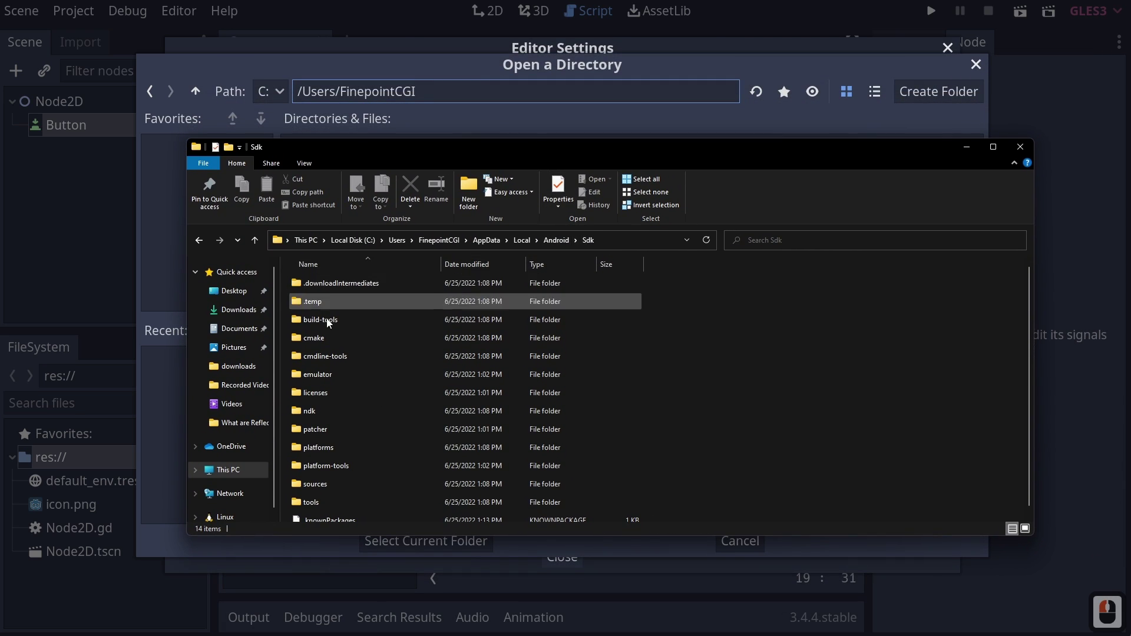
{"action": "left_click", "coordinate": [605, 239]}
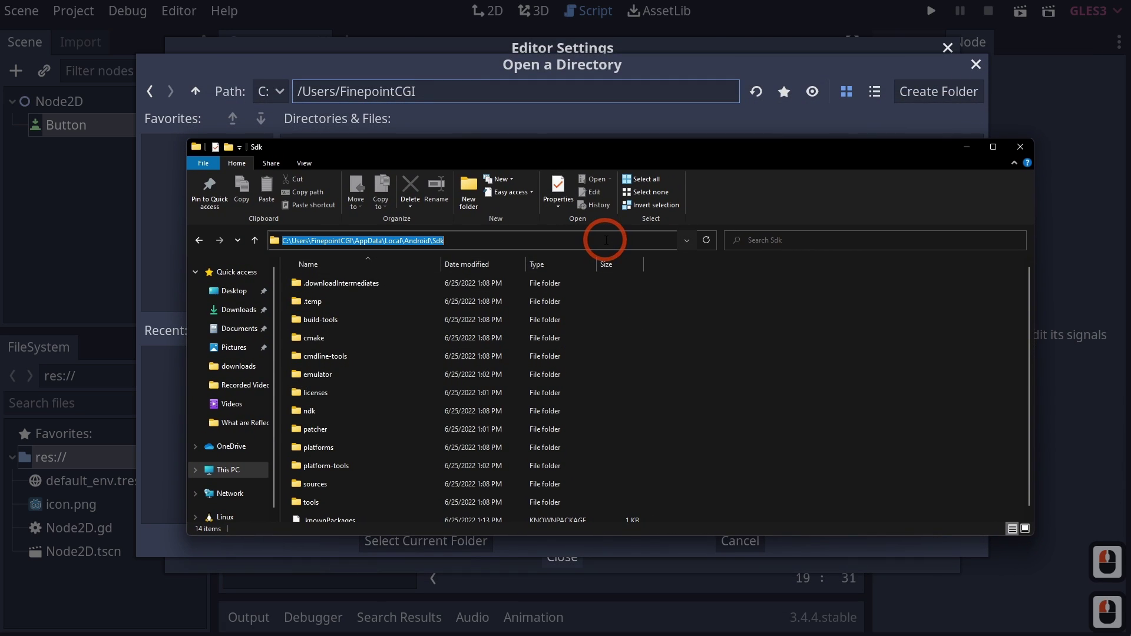
{"action": "key", "text": "ctrl+c"}
{"action": "left_click", "coordinate": [489, 90]}
{"action": "key", "text": "ctrl+v"}
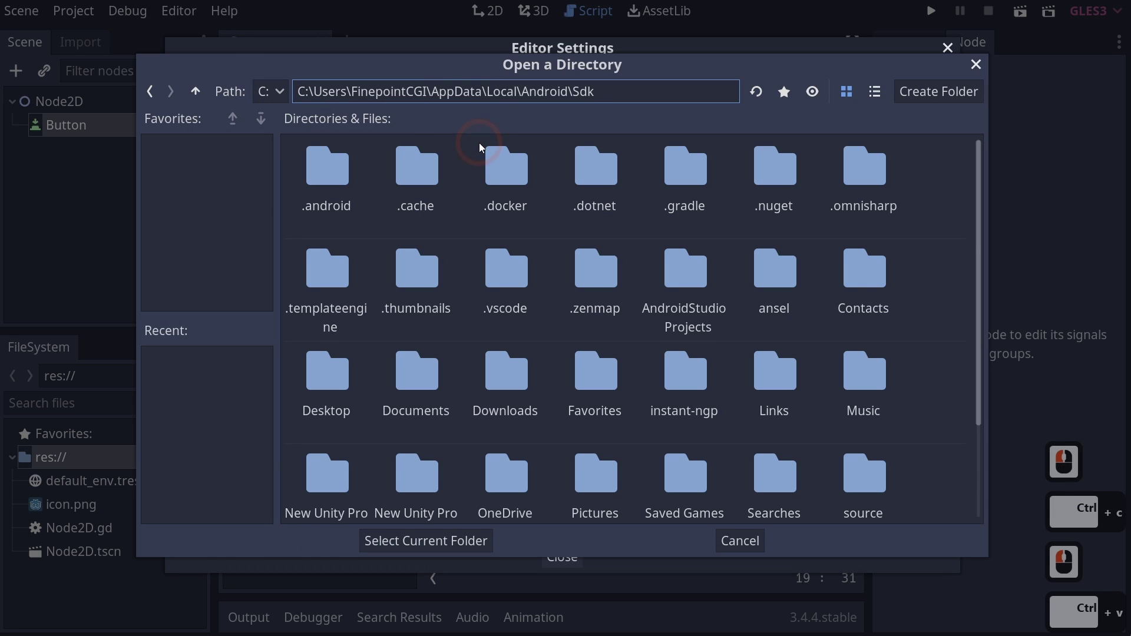
Step: Accept the pasted Sdk folder as the Android Sdk Path, then close Editor Settings
{"action": "key", "text": "Return"}
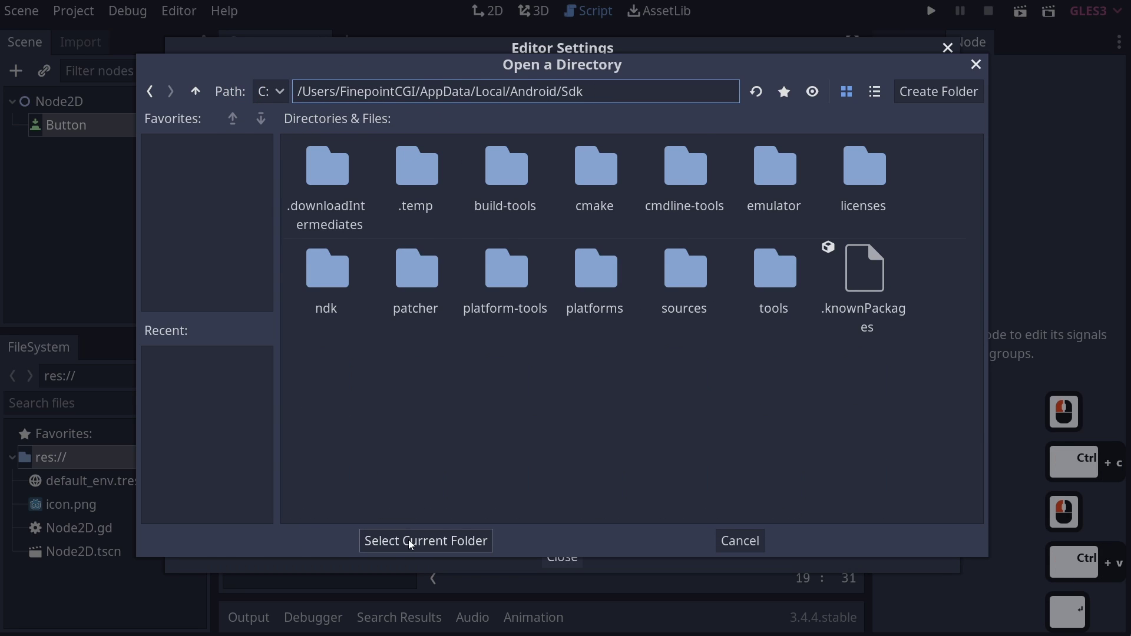
{"action": "left_click", "coordinate": [409, 541]}
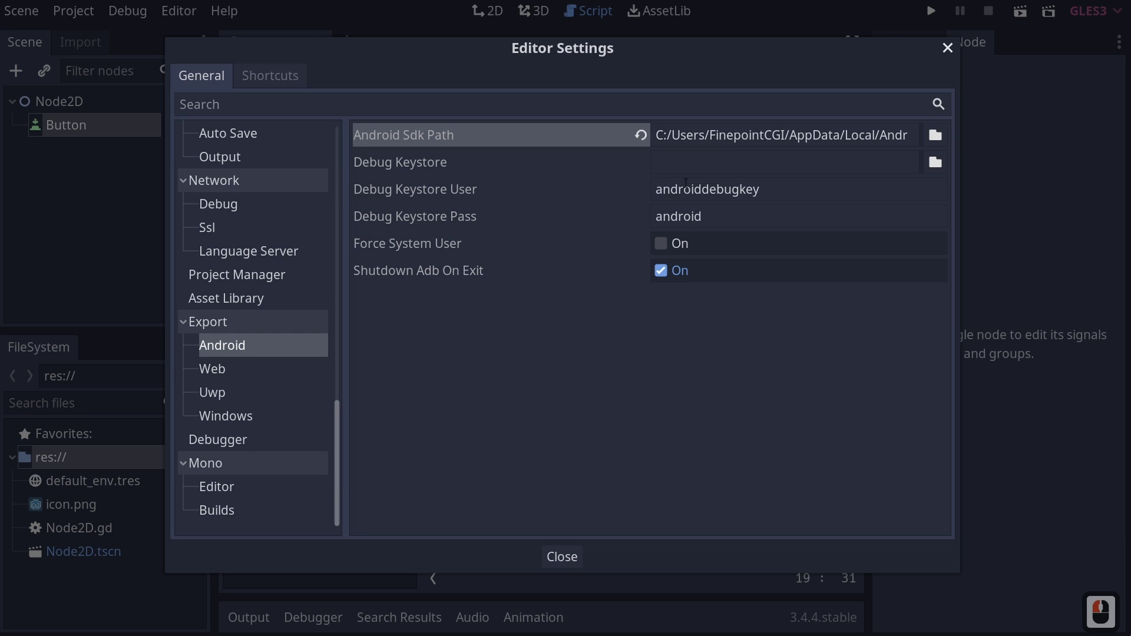
{"action": "scroll", "coordinate": [254, 330], "scroll_direction": "down", "scroll_amount": 3}
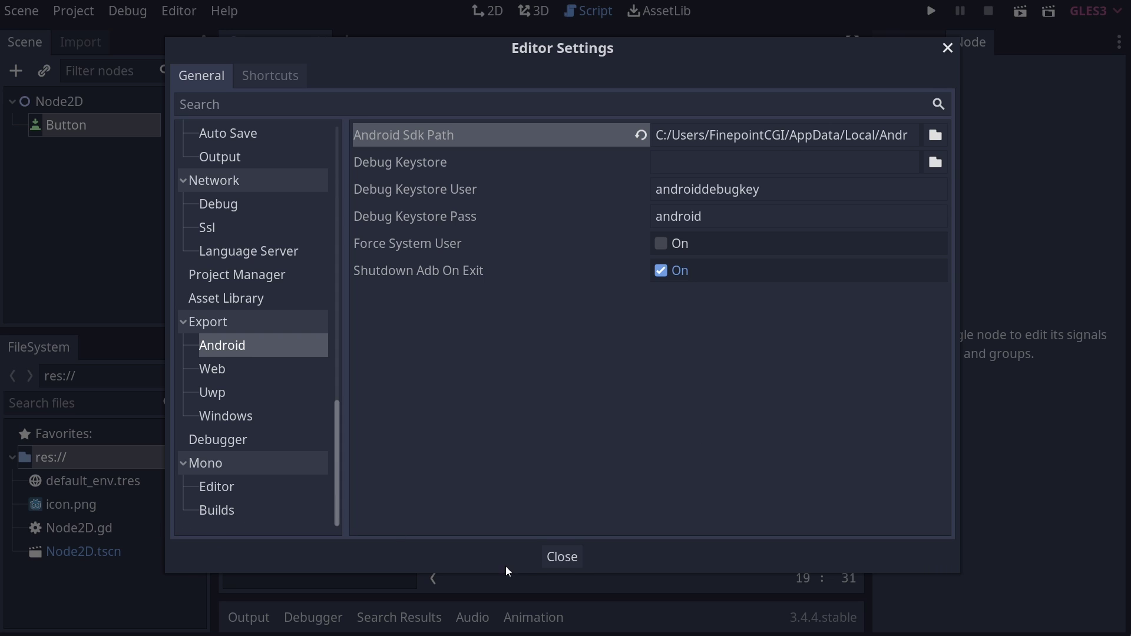
{"action": "left_click", "coordinate": [576, 561]}
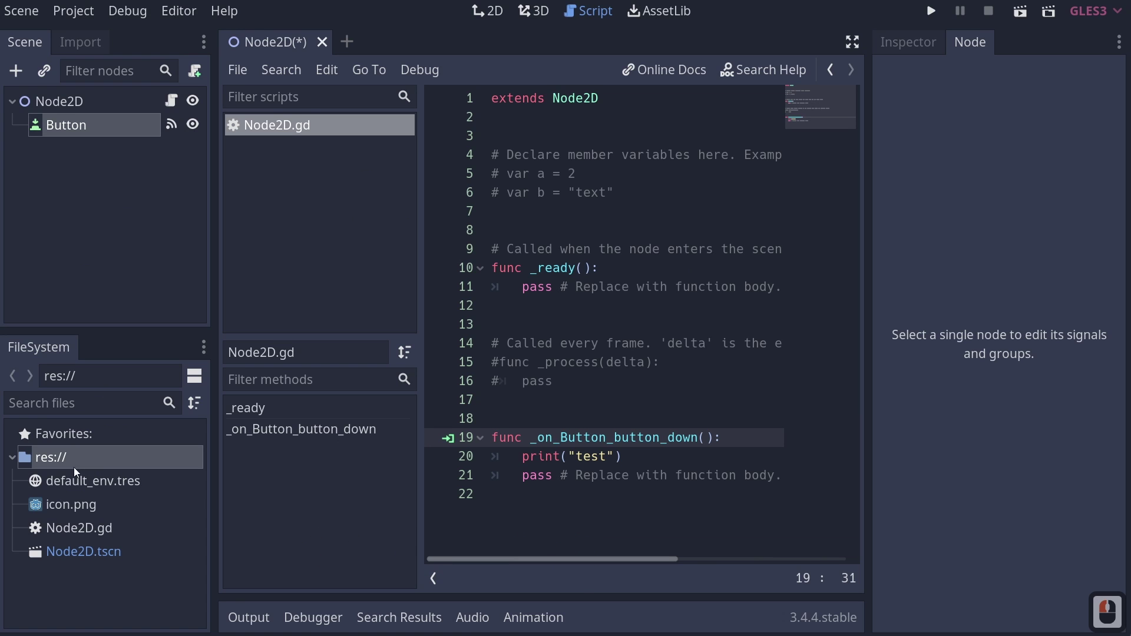
Step: Open the res:// project folder in File Explorer and launch cmd from its address bar
{"action": "right_click", "coordinate": [54, 462]}
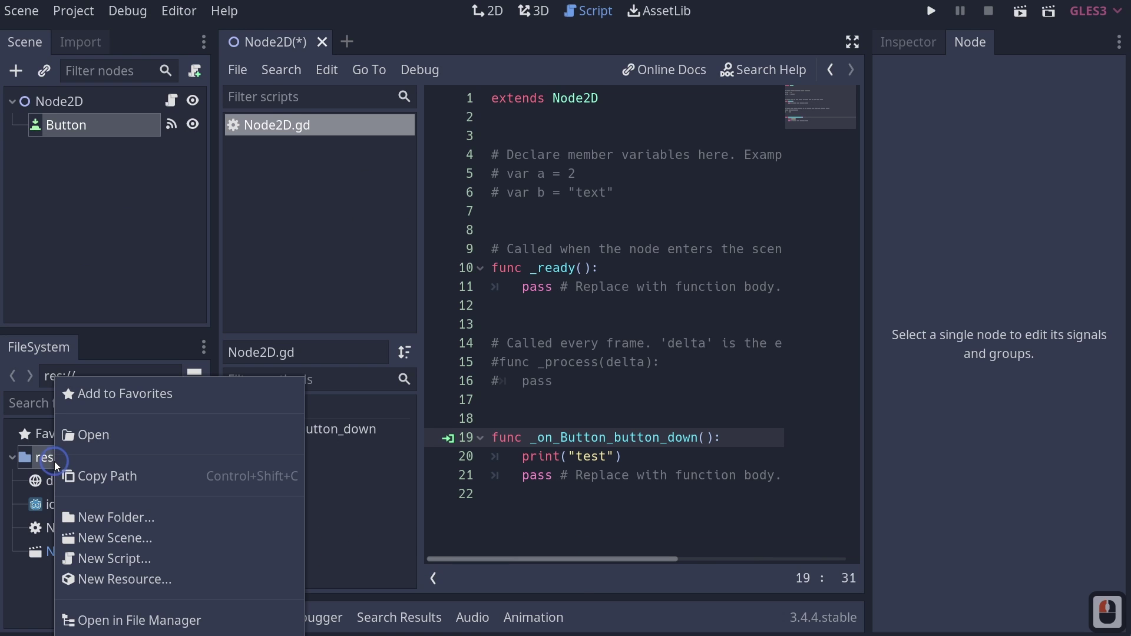
{"action": "left_click", "coordinate": [108, 621]}
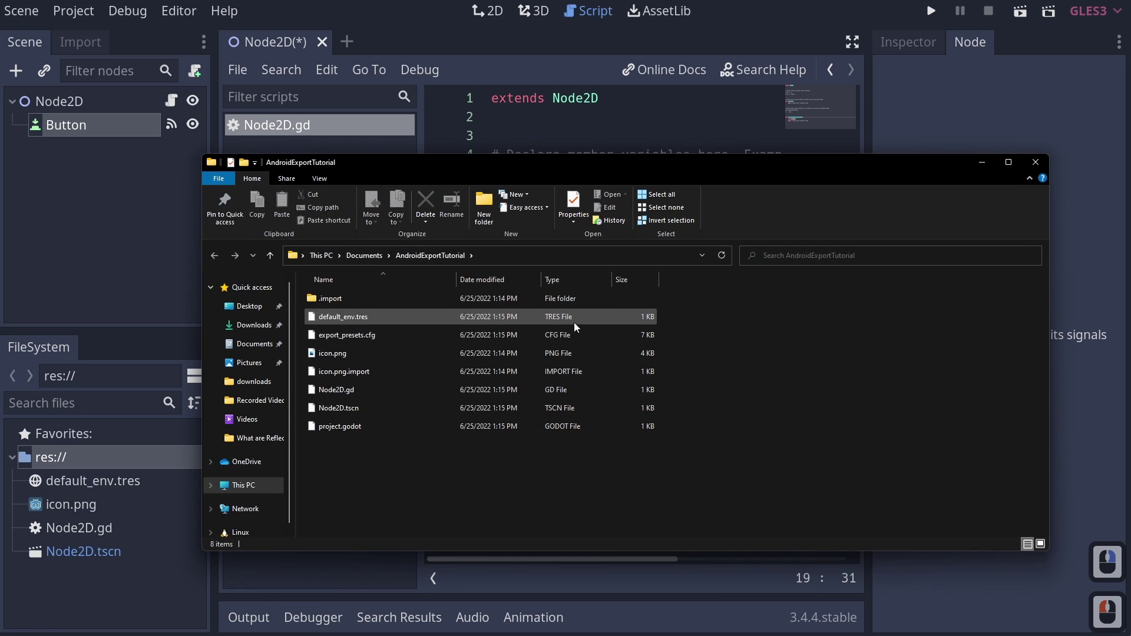
{"action": "left_click", "coordinate": [529, 255]}
{"action": "type", "text": "cmd"}
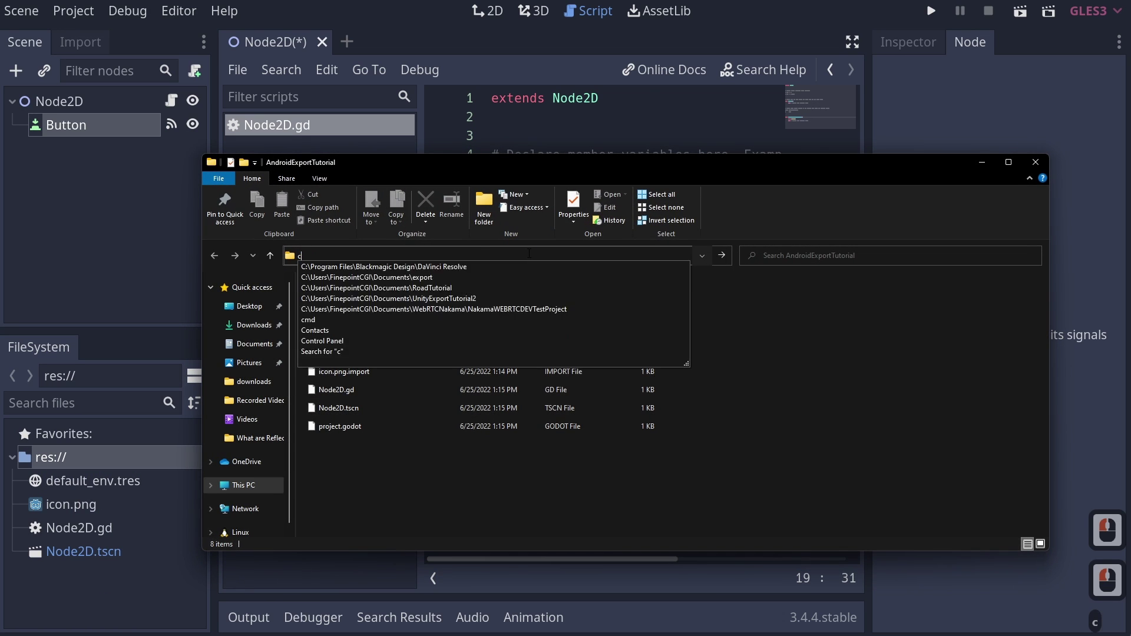
{"action": "key", "text": "Return"}
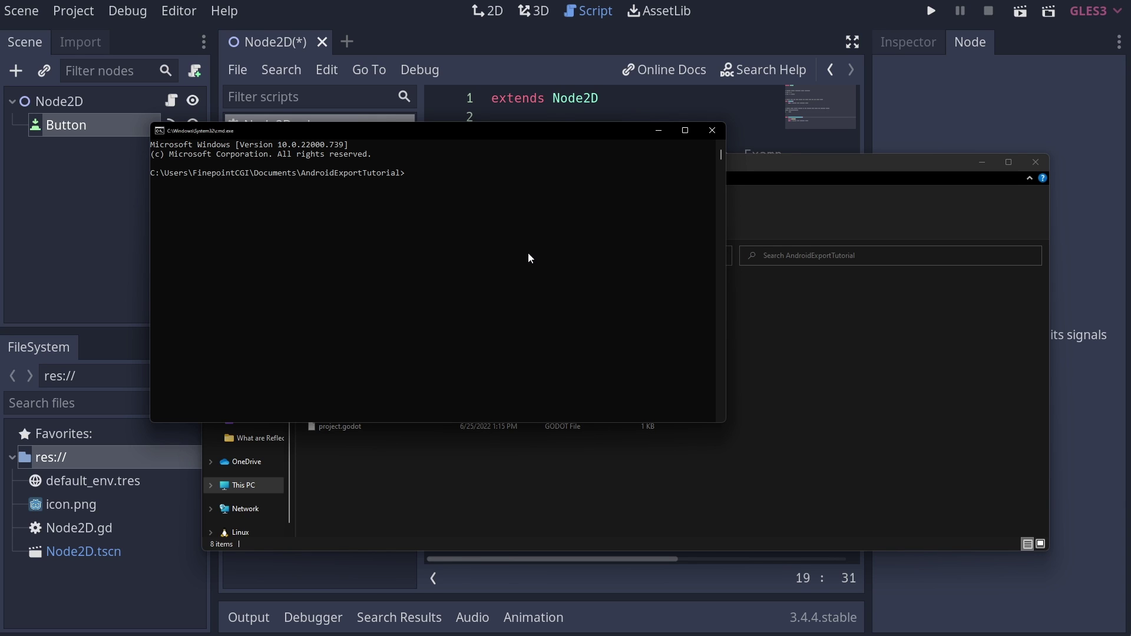
Step: Run keytool -genkeypair creating debug.keystore: alias androiddebugkey, RSA, CN=Android Debug, validity 9999, pkcs12
{"action": "type", "text": "keyto"}
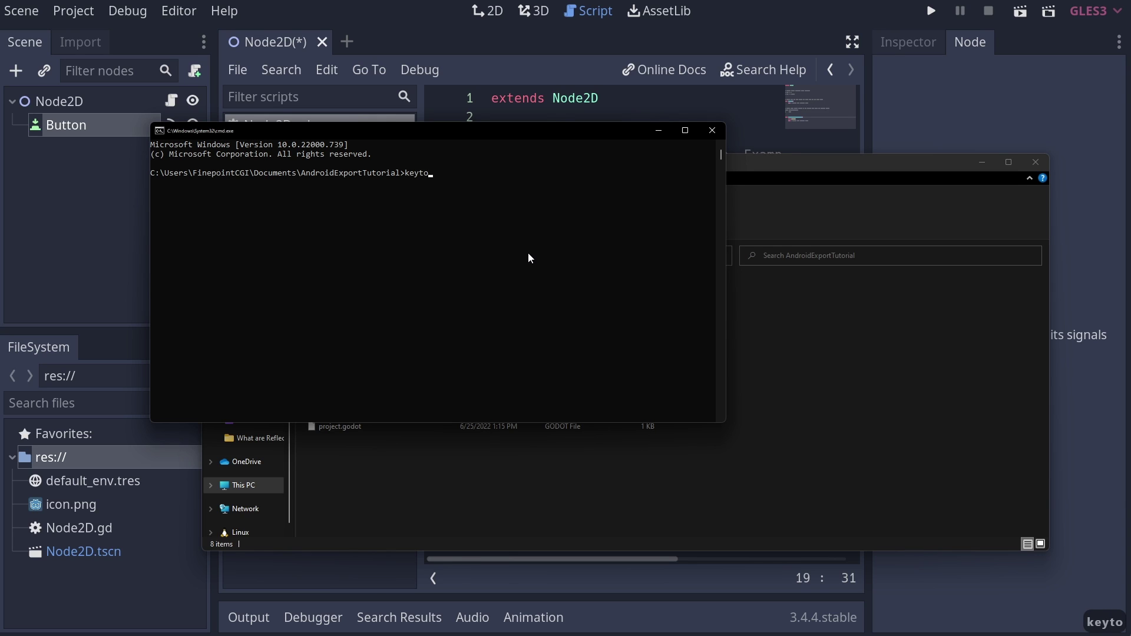
{"action": "type", "text": "ol -key"}
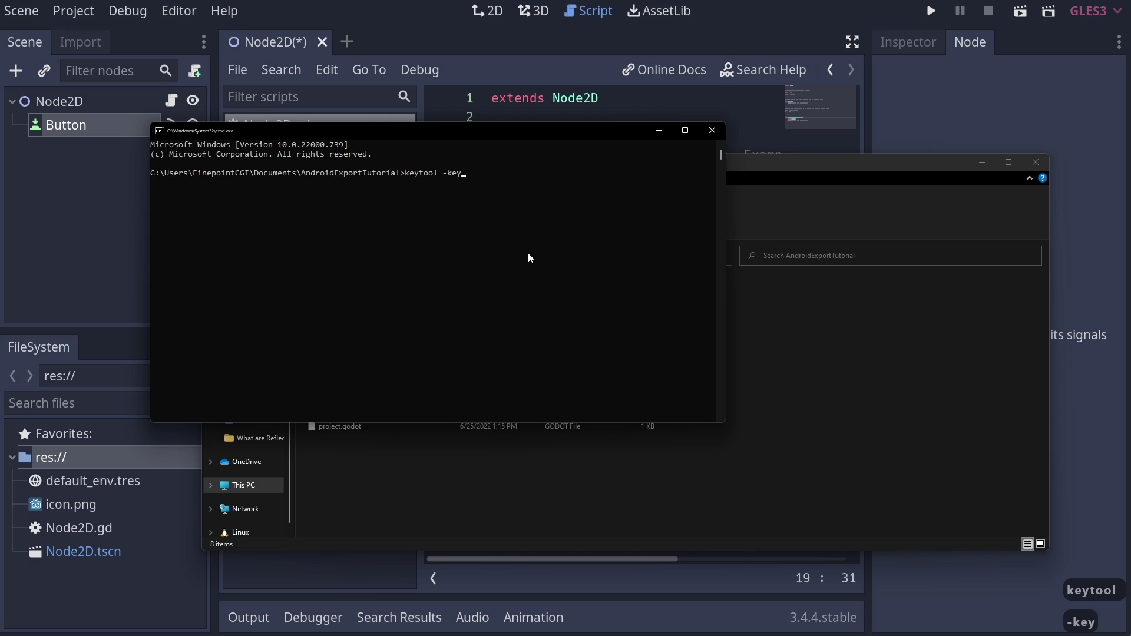
{"action": "type", "text": "alg RS"}
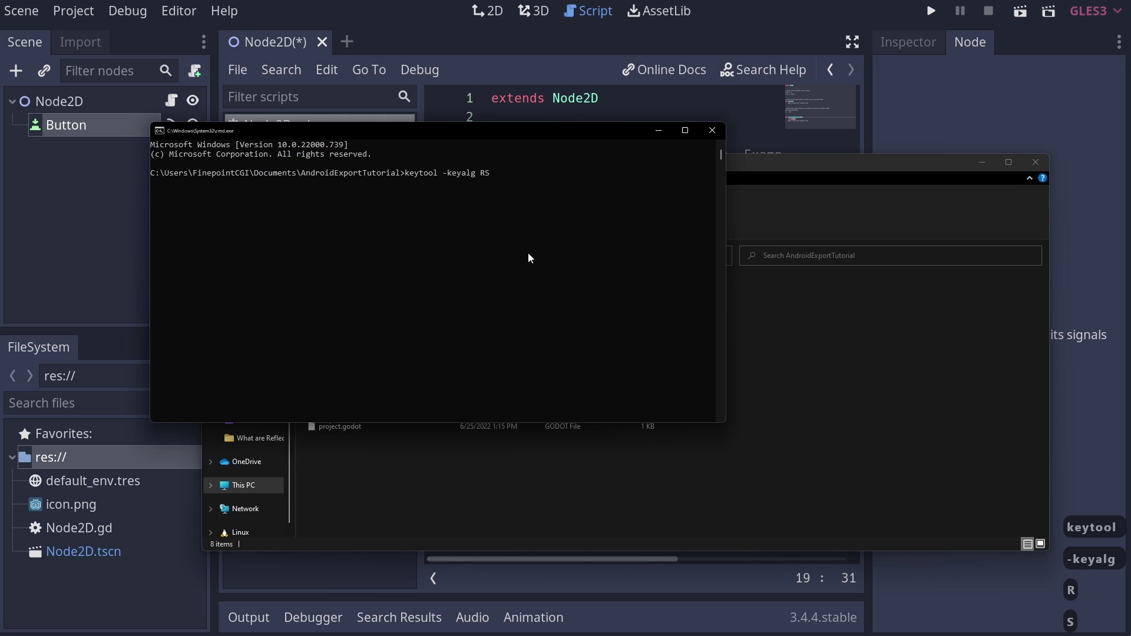
{"action": "type", "text": "A -genk"}
{"action": "key", "text": "BackSpace"}
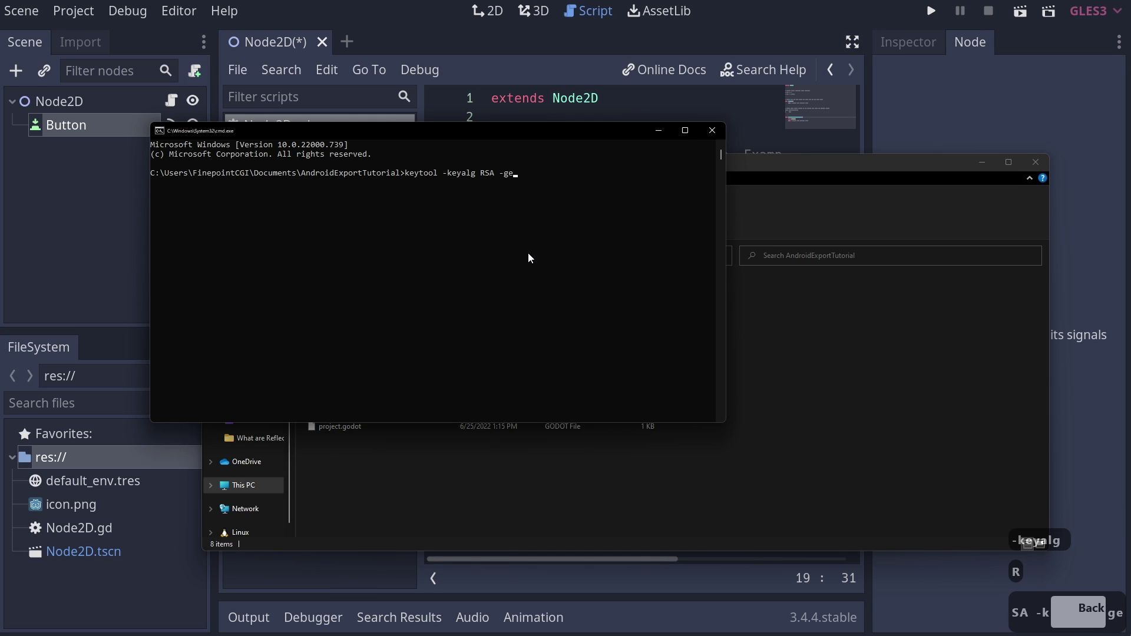
{"action": "type", "text": "genkeypair -"}
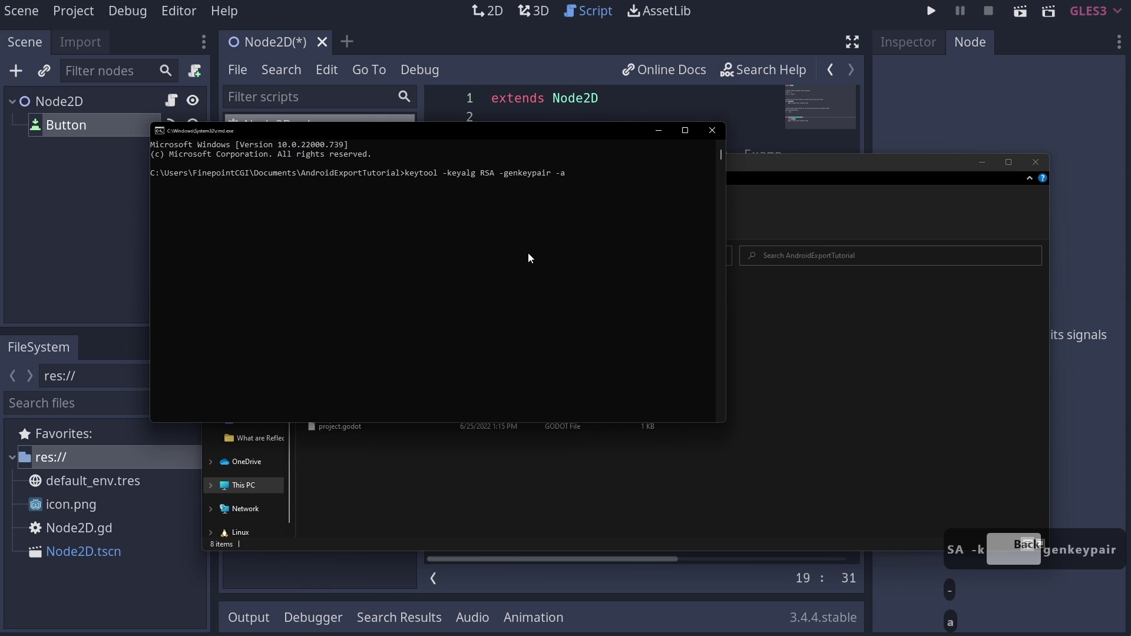
{"action": "type", "text": "alias androidd"}
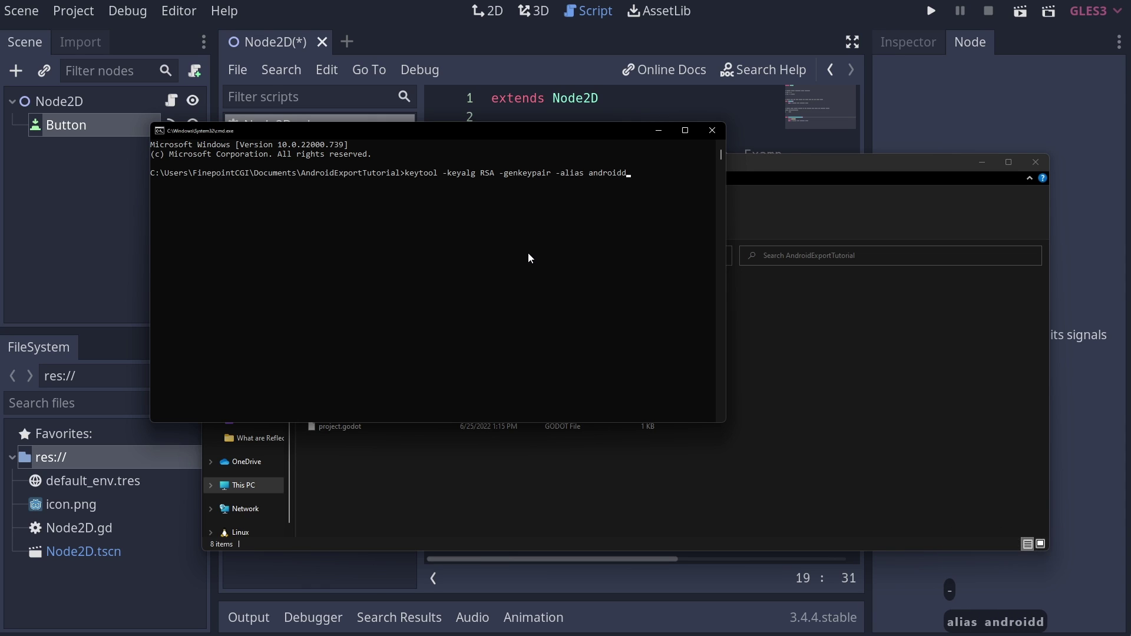
{"action": "type", "text": "ebugkey -keyb"}
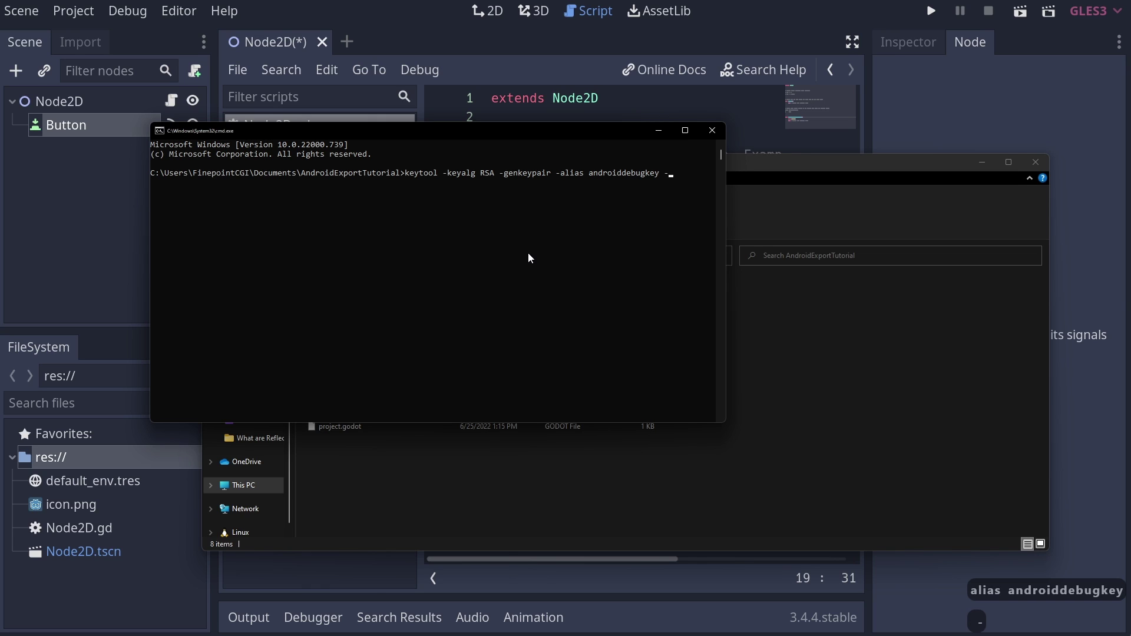
{"action": "key", "text": "BackSpace"}
{"action": "type", "text": "pass and"}
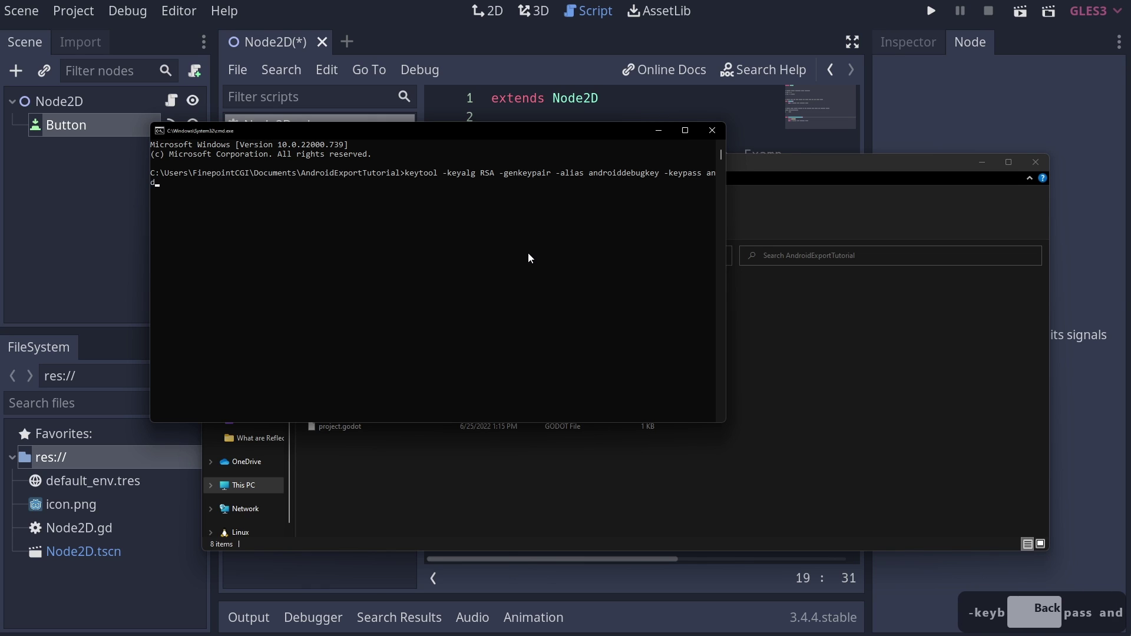
{"action": "type", "text": "roid -ke"}
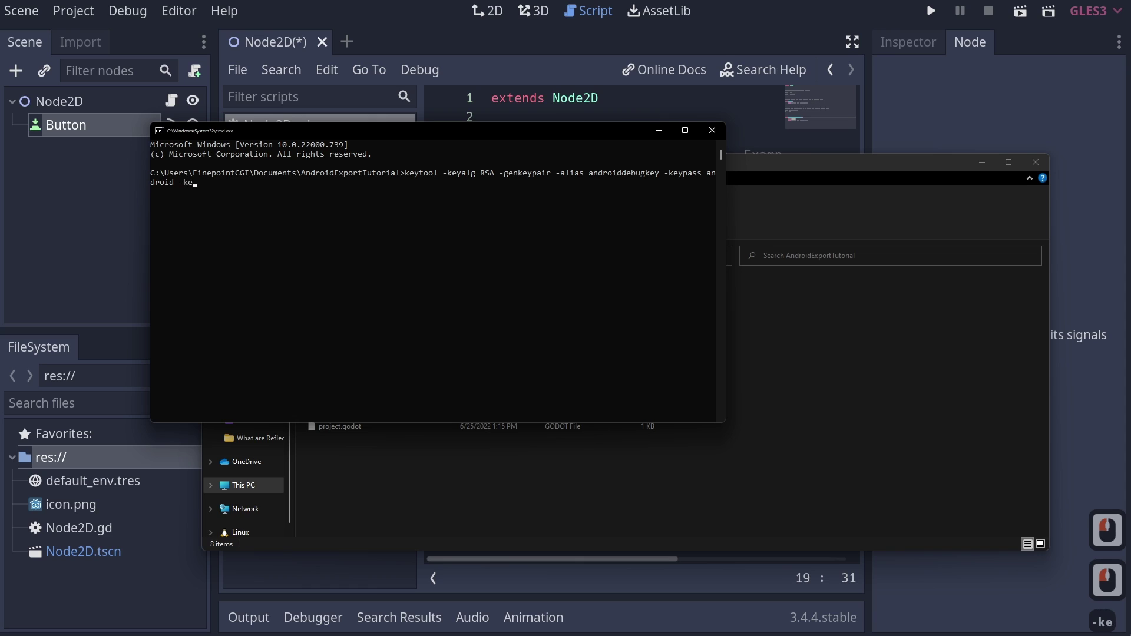
{"action": "type", "text": "ystore debug"}
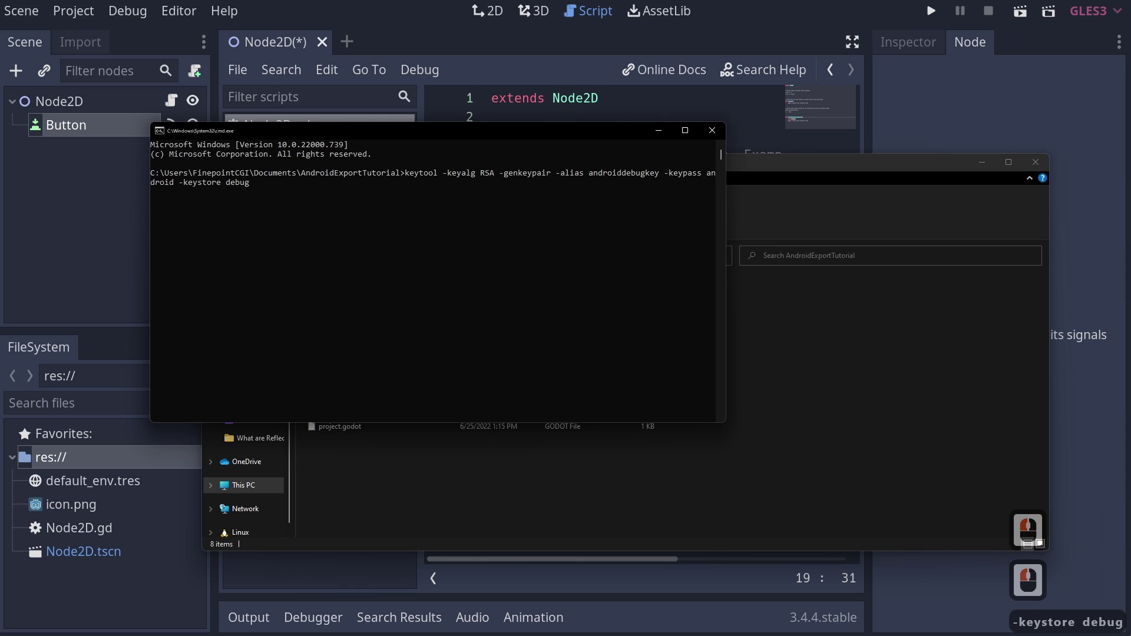
{"action": "type", "text": ".keystore"}
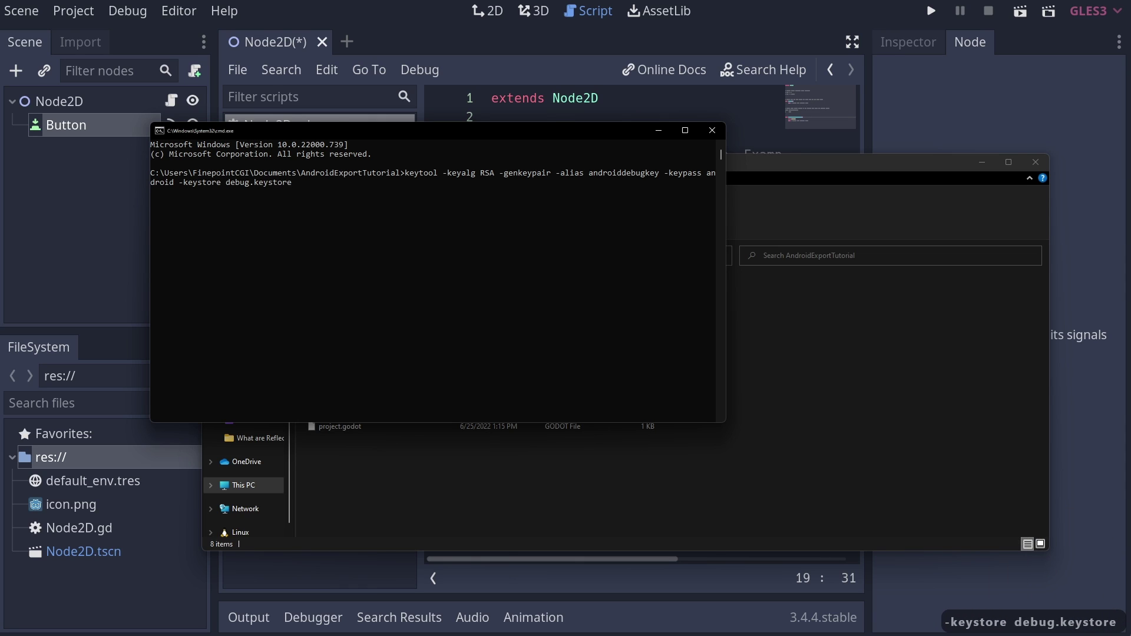
{"action": "type", "text": " -store"}
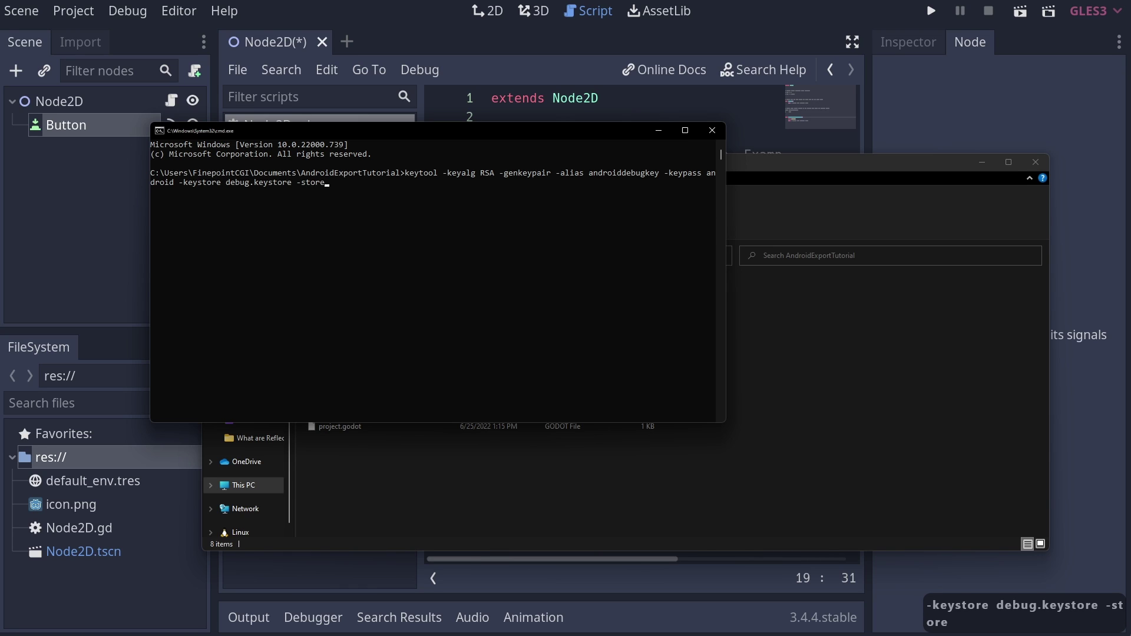
{"action": "type", "text": "pass android"}
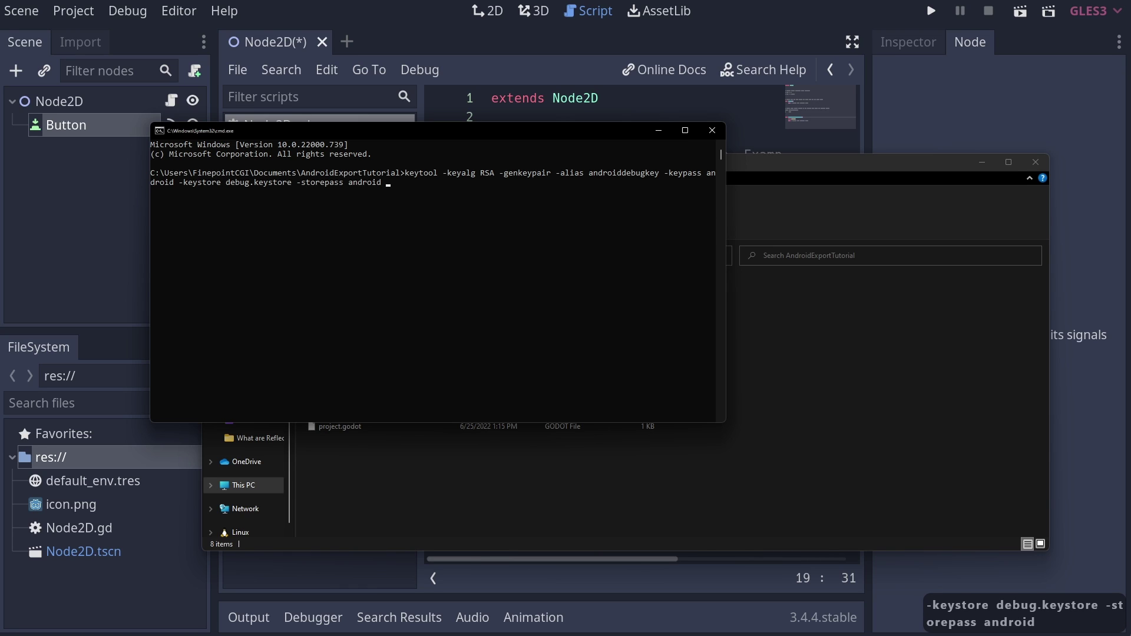
{"action": "type", "text": " -dname \""}
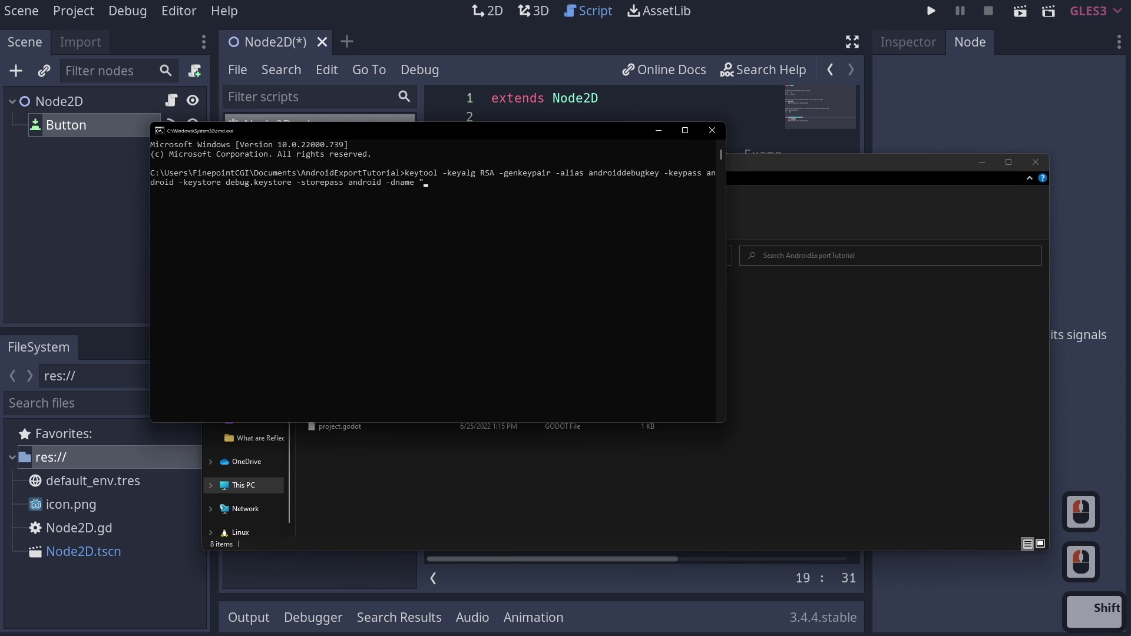
{"action": "type", "text": "CN=Android De"}
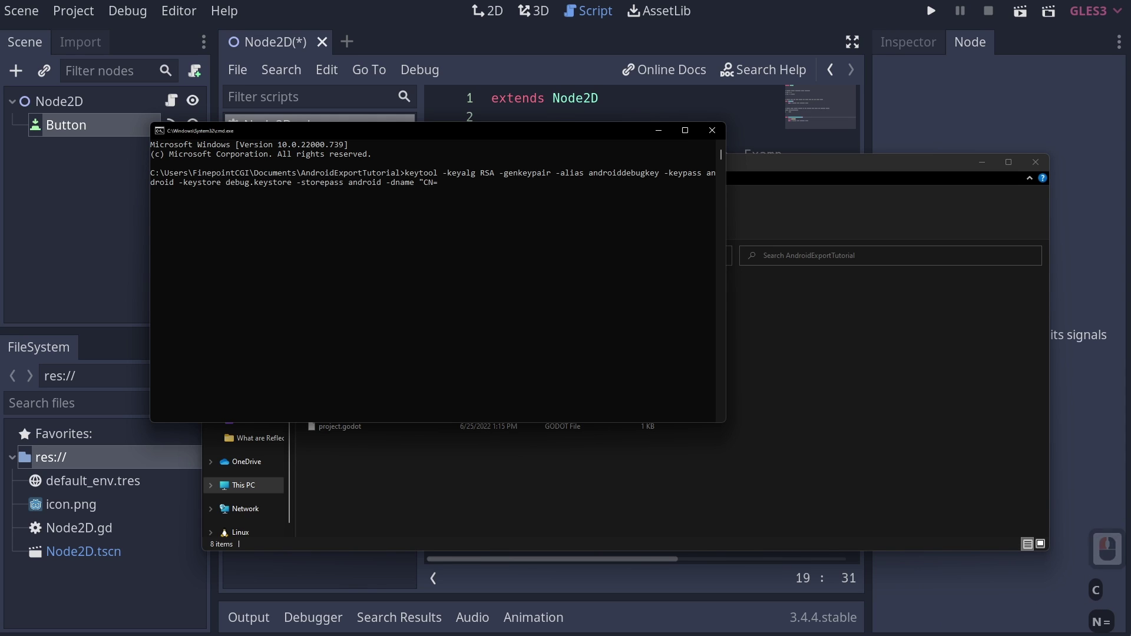
{"action": "type", "text": "bug,.."}
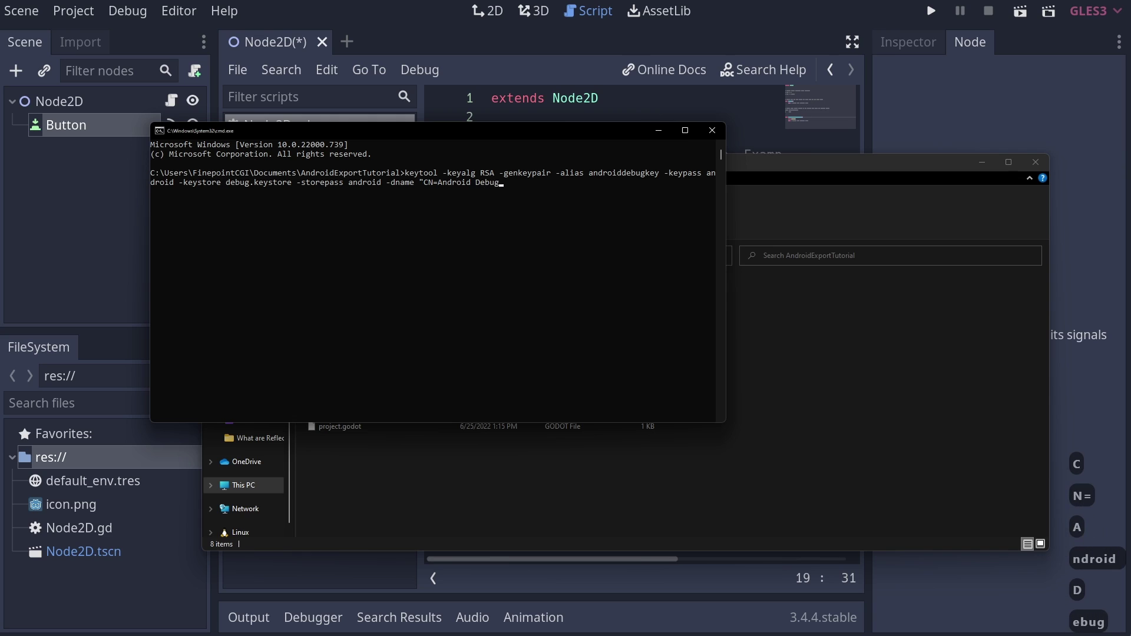
{"action": "key", "text": "BackSpace"}
{"action": "key", "text": "BackSpace"}
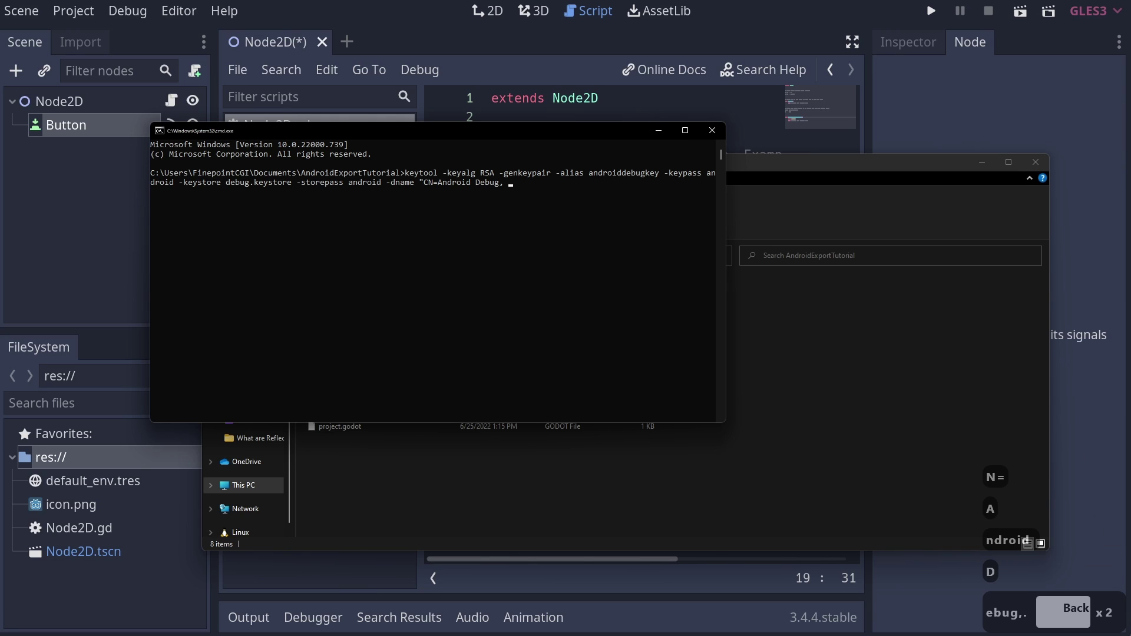
{"action": "type", "text": "O"}
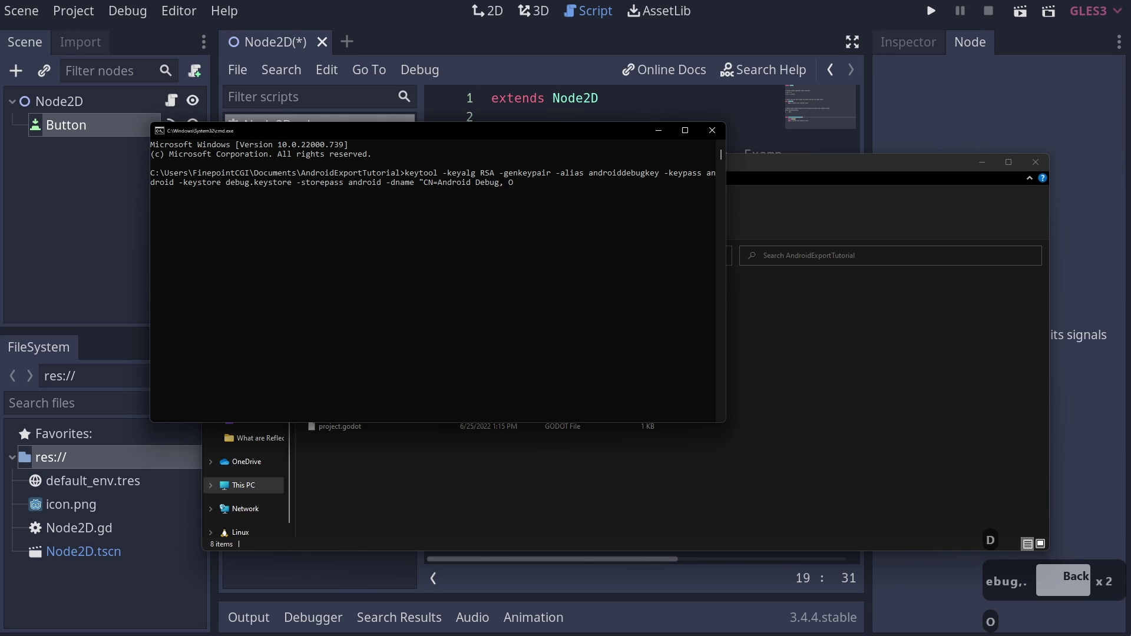
{"action": "type", "text": "=Androi"}
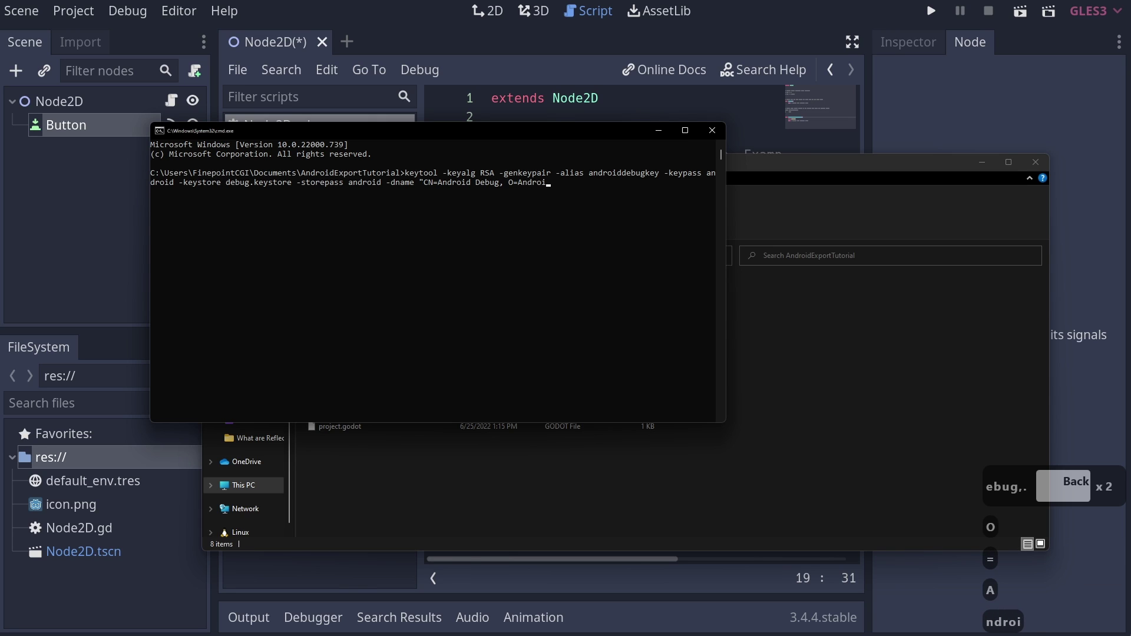
{"action": "type", "text": "d, CC"}
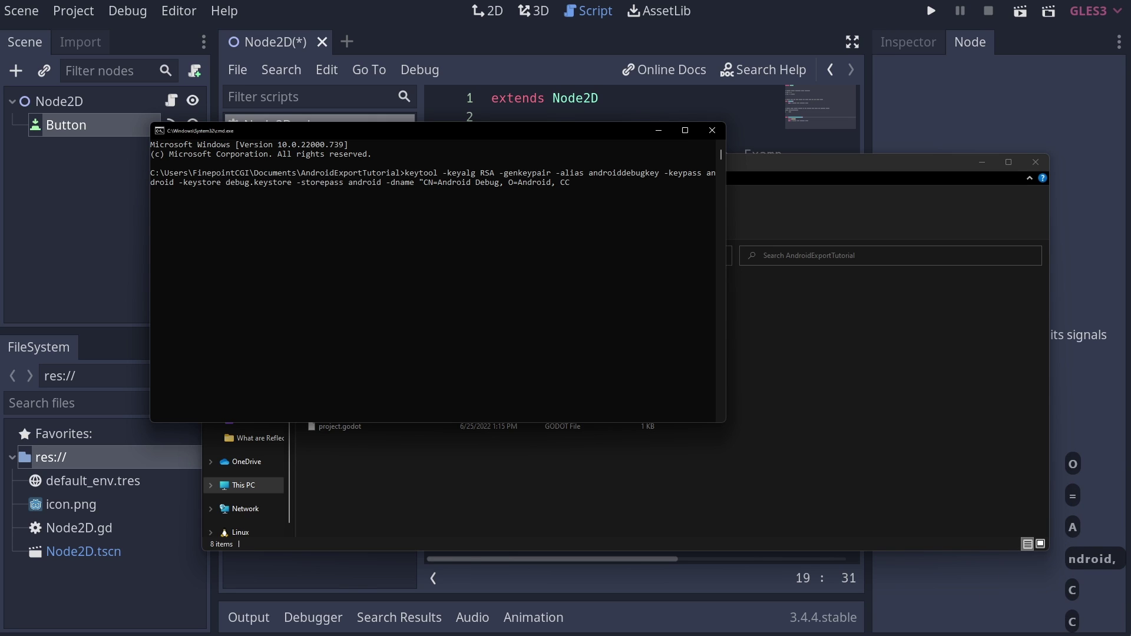
{"action": "key", "text": "BackSpace"}
{"action": "type", "text": "="}
{"action": "type", "text": "US"}
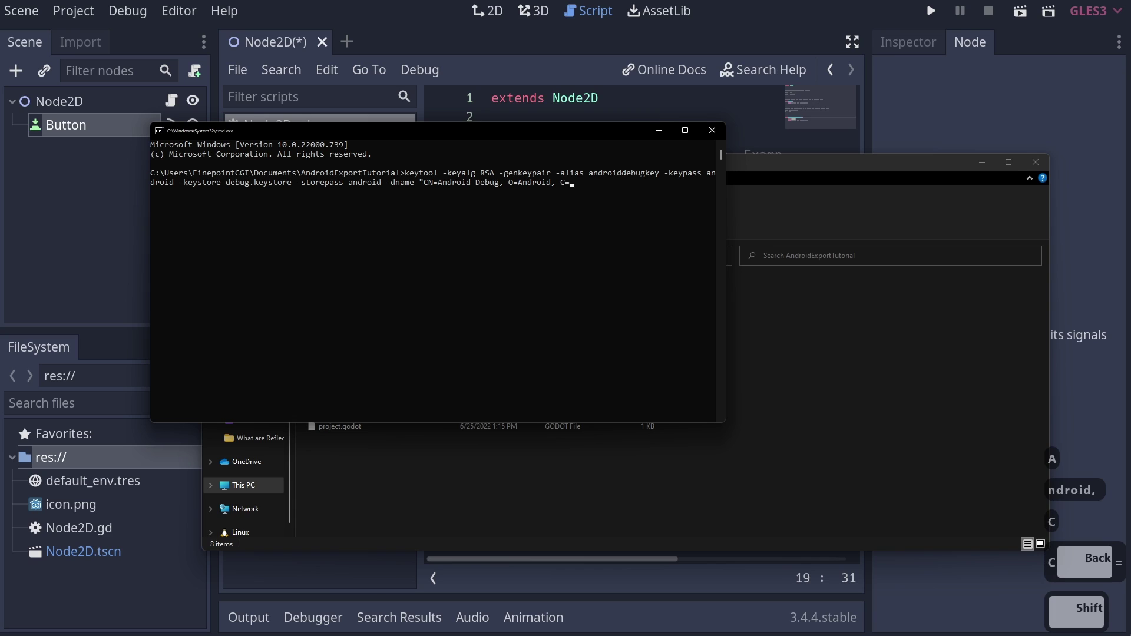
{"action": "type", "text": "\""}
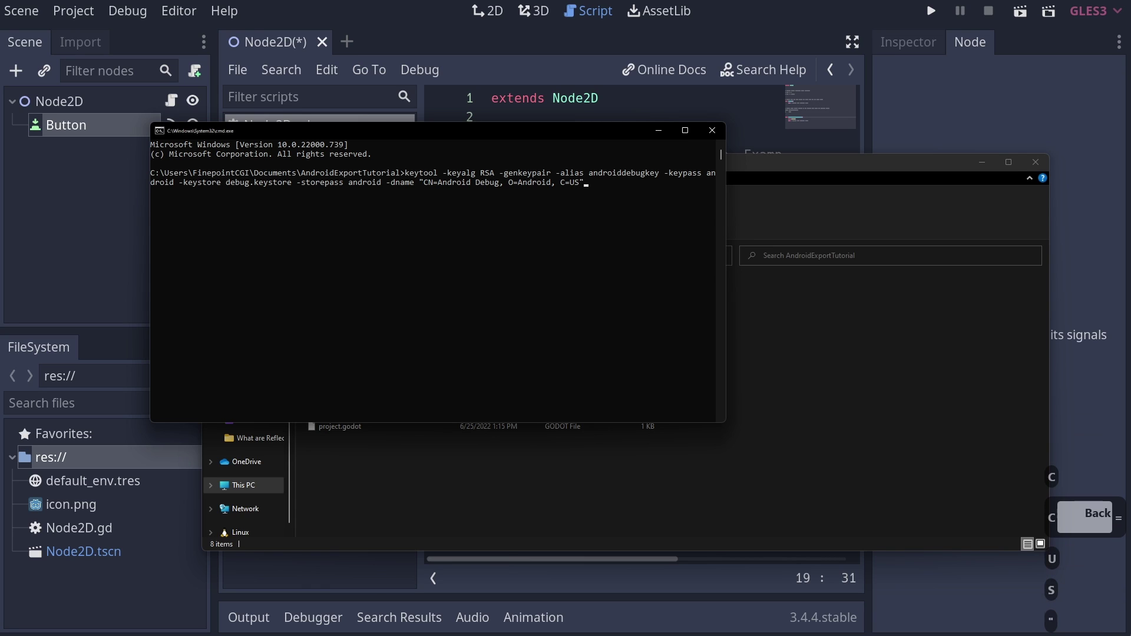
{"action": "type", "text": " -"}
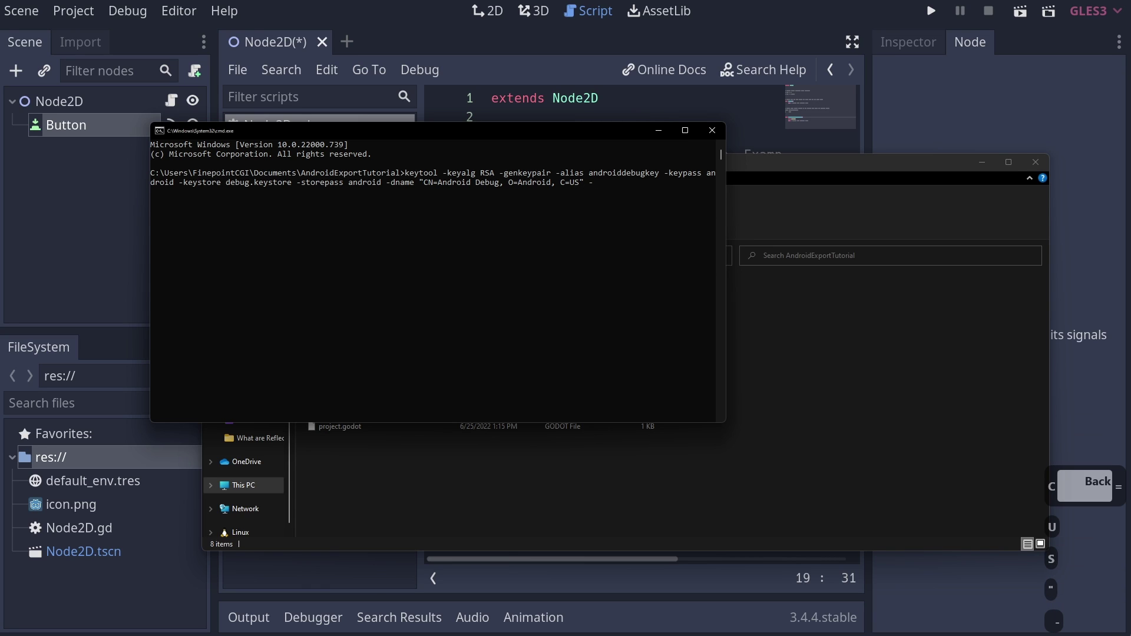
{"action": "type", "text": "validity"}
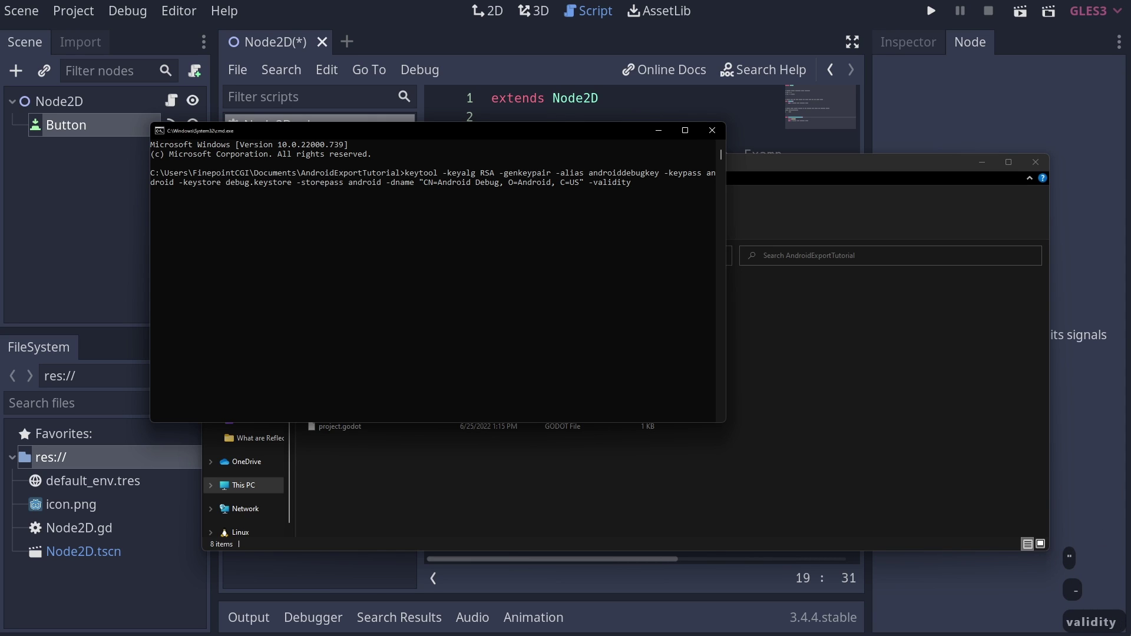
{"action": "type", "text": " 9999"}
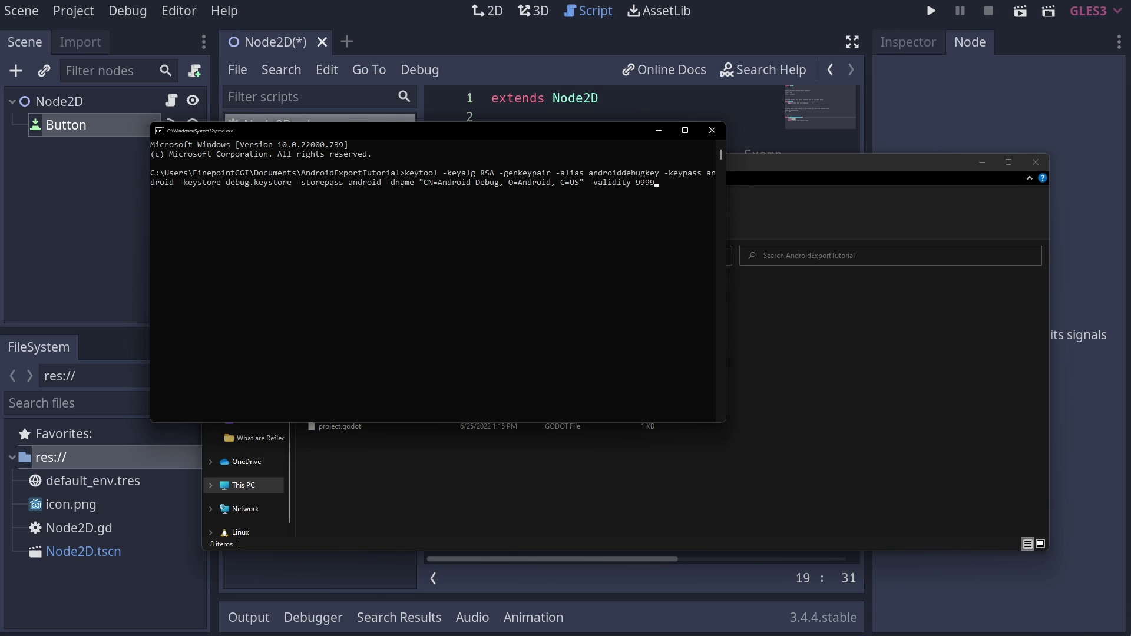
{"action": "type", "text": "-deststore"}
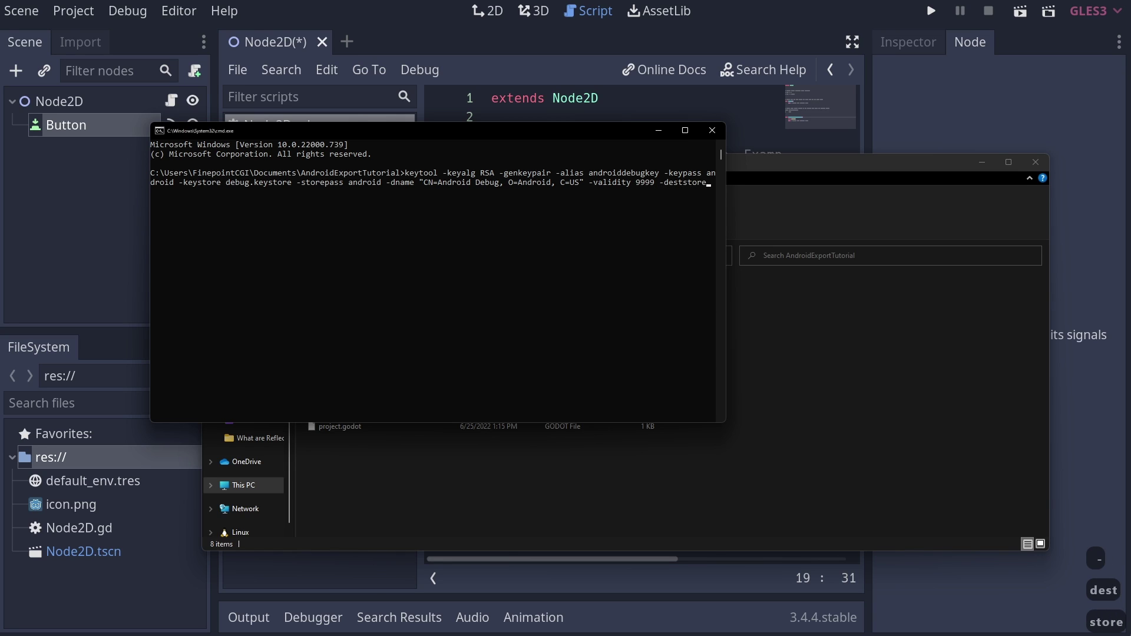
{"action": "type", "text": "type pkcs12"}
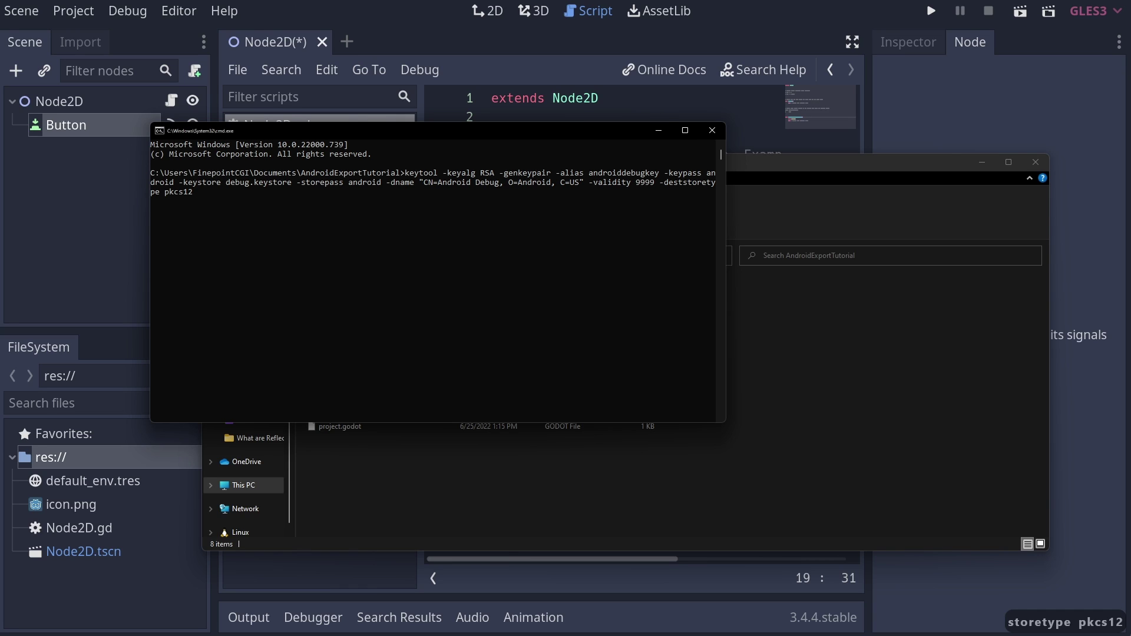
{"action": "key", "text": "Return"}
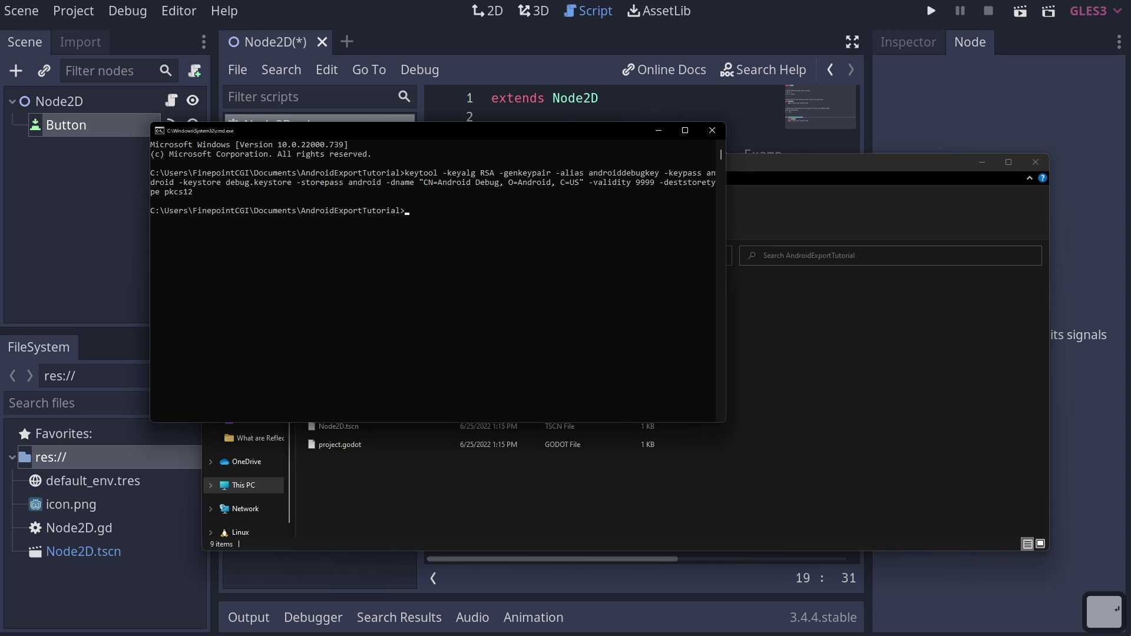
{"action": "left_click", "coordinate": [480, 442]}
Step: Drag debug.keystore from the project folder into Documents and verify it landed there
{"action": "left_click", "coordinate": [362, 355]}
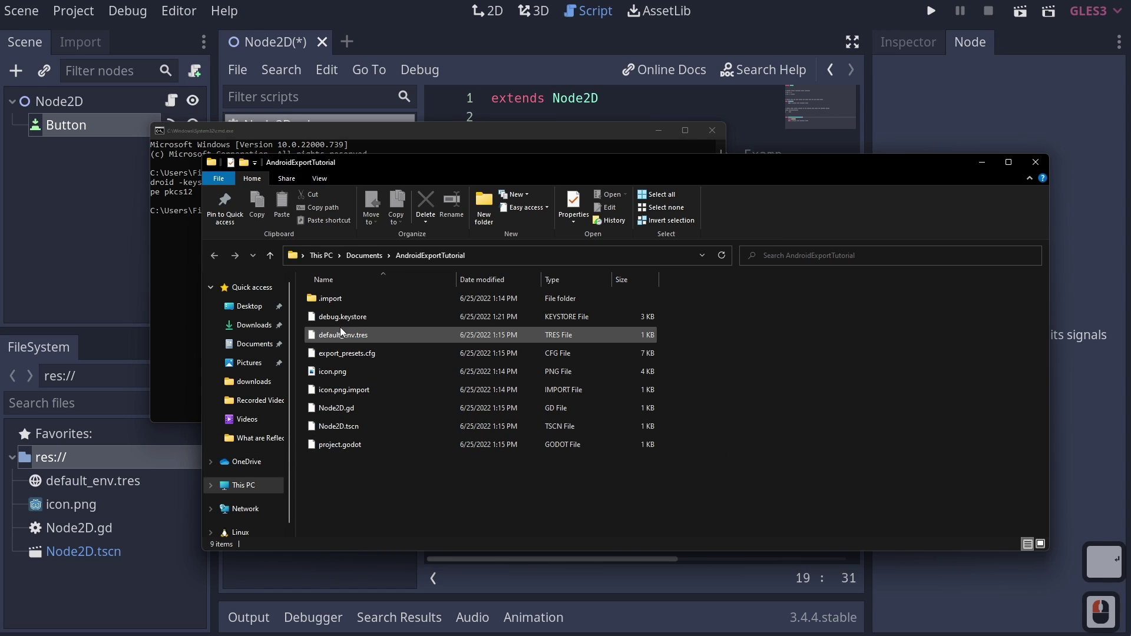
{"action": "left_click", "coordinate": [328, 353]}
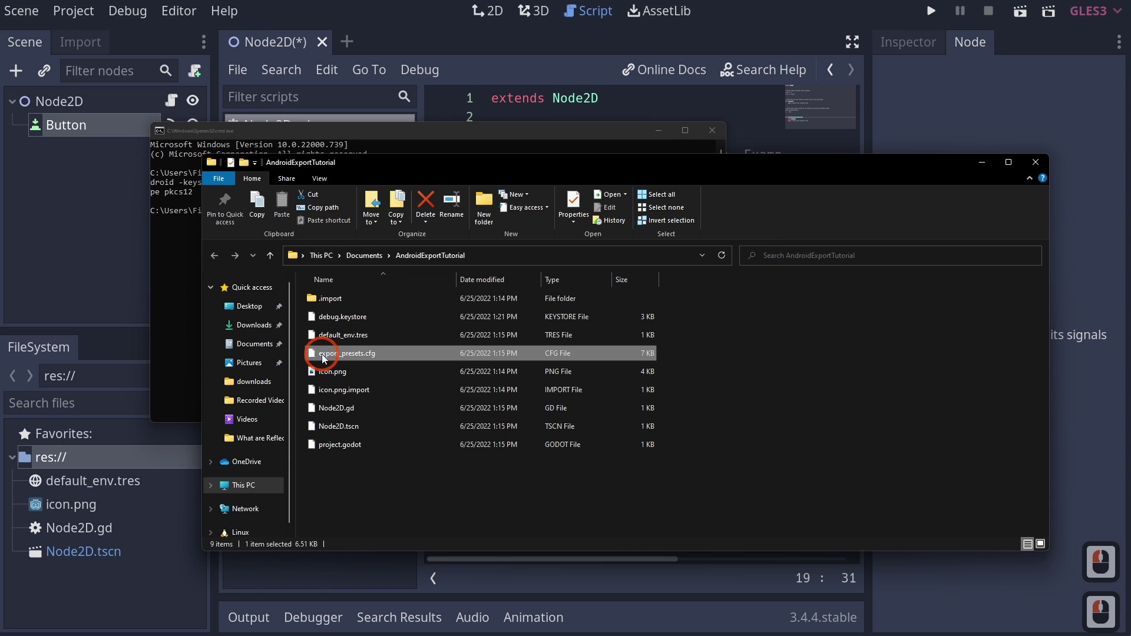
{"action": "double_click", "coordinate": [339, 318]}
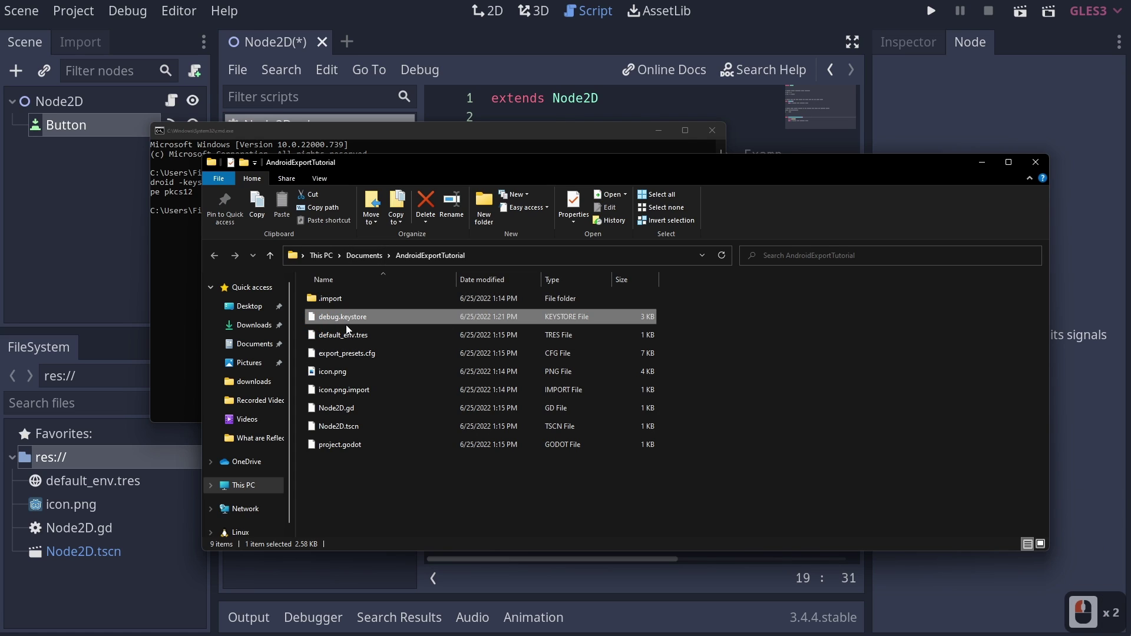
{"action": "left_click_drag", "start_coordinate": [348, 318], "coordinate": [365, 256]}
{"action": "left_click", "coordinate": [365, 255]}
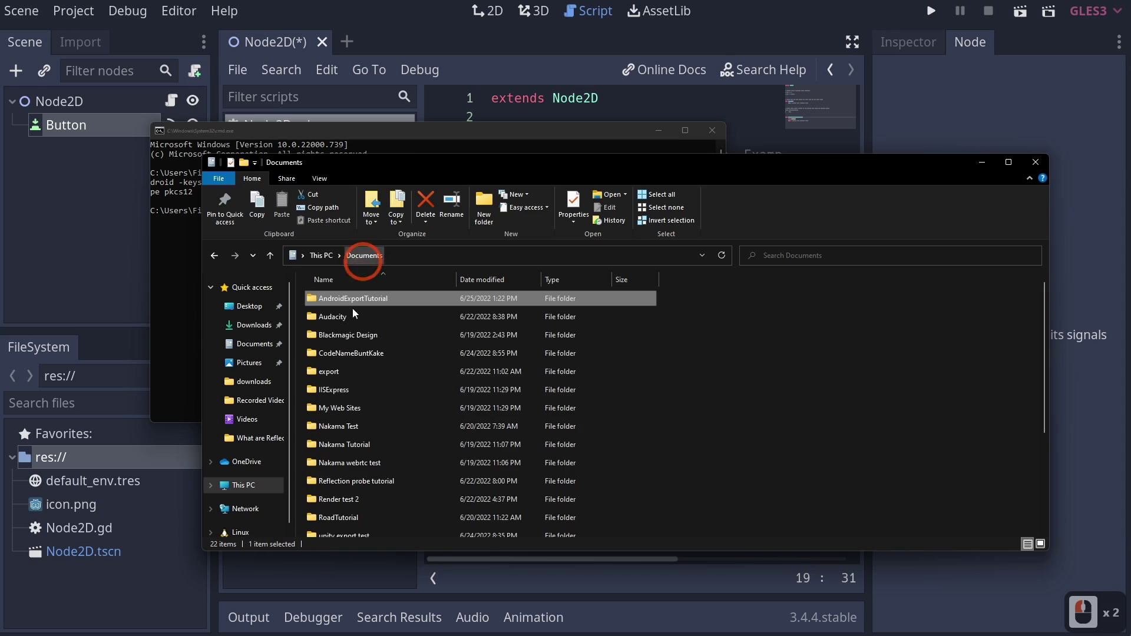
{"action": "scroll", "coordinate": [352, 309], "scroll_direction": "down", "scroll_amount": 14}
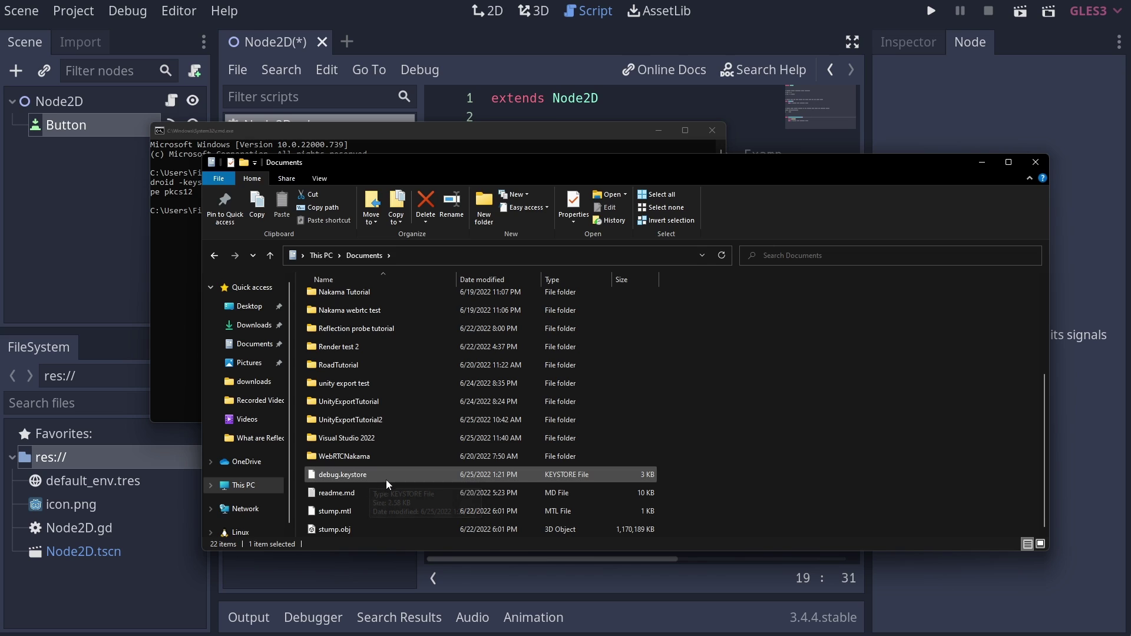
{"action": "left_click", "coordinate": [111, 225]}
Step: Point the Debug Keystore editor setting to Documents/debug.keystore and close Editor Settings
{"action": "left_click", "coordinate": [179, 12]}
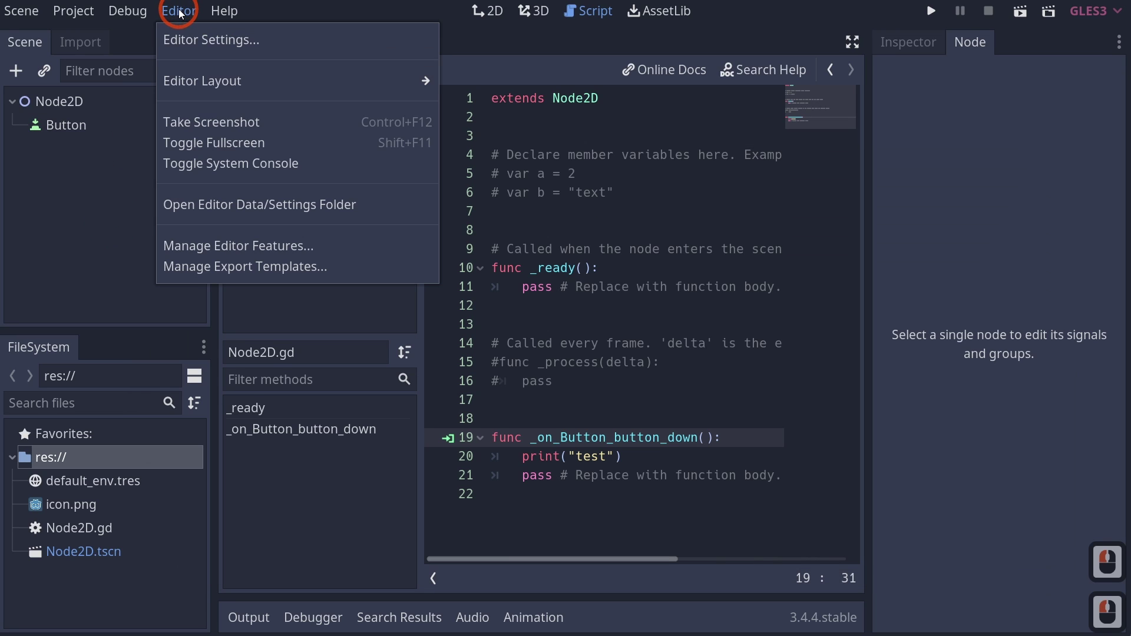
{"action": "left_click", "coordinate": [192, 36]}
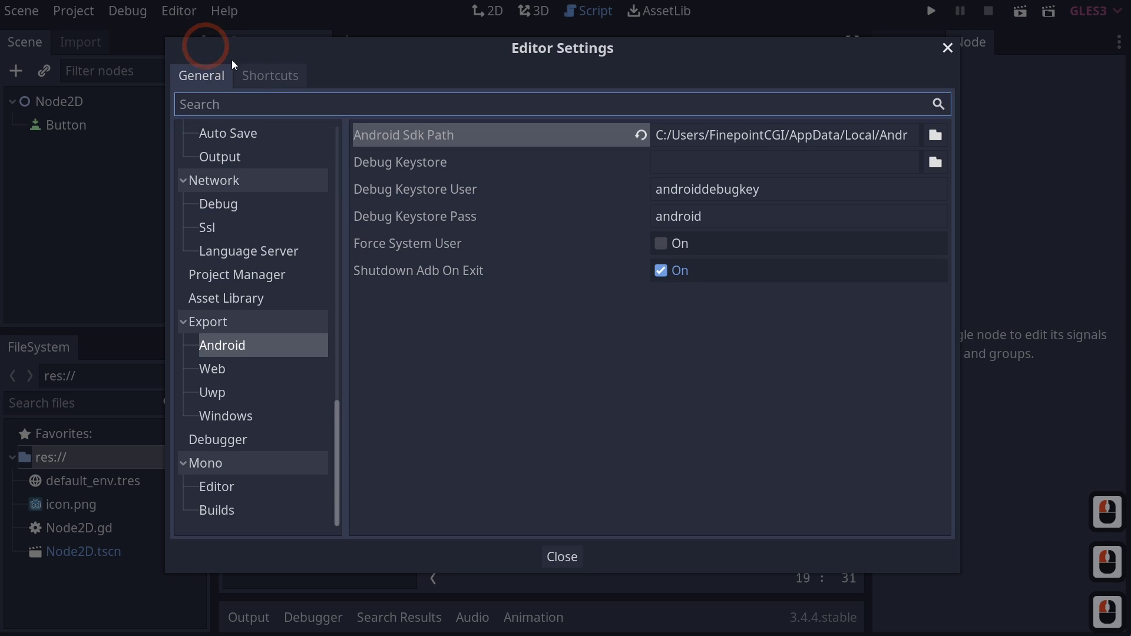
{"action": "left_click", "coordinate": [450, 173]}
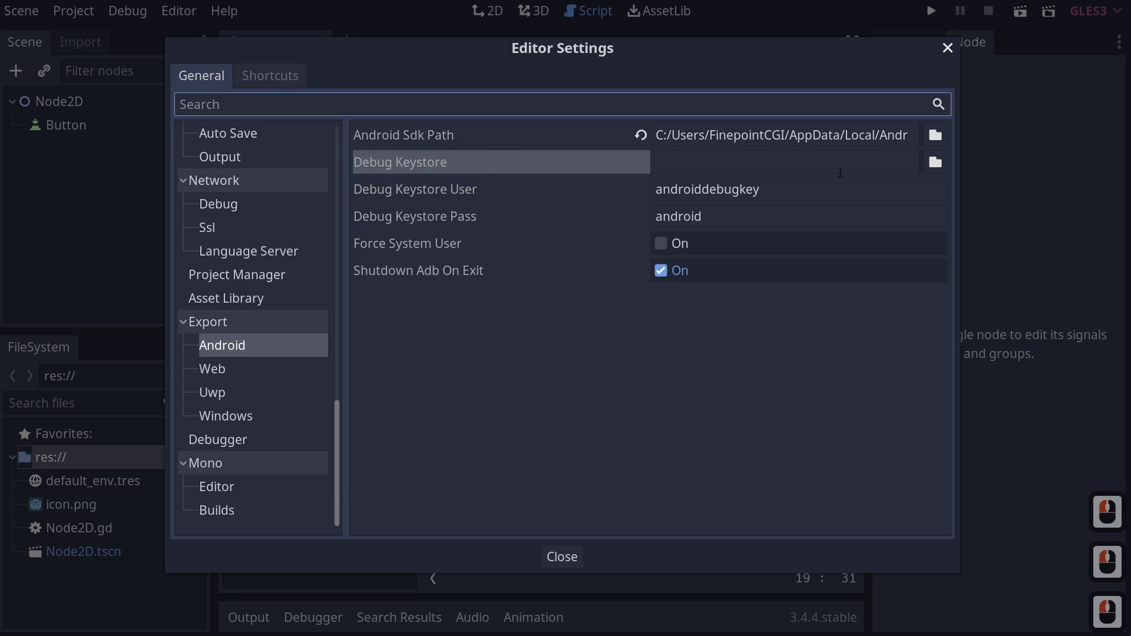
{"action": "left_click", "coordinate": [935, 164]}
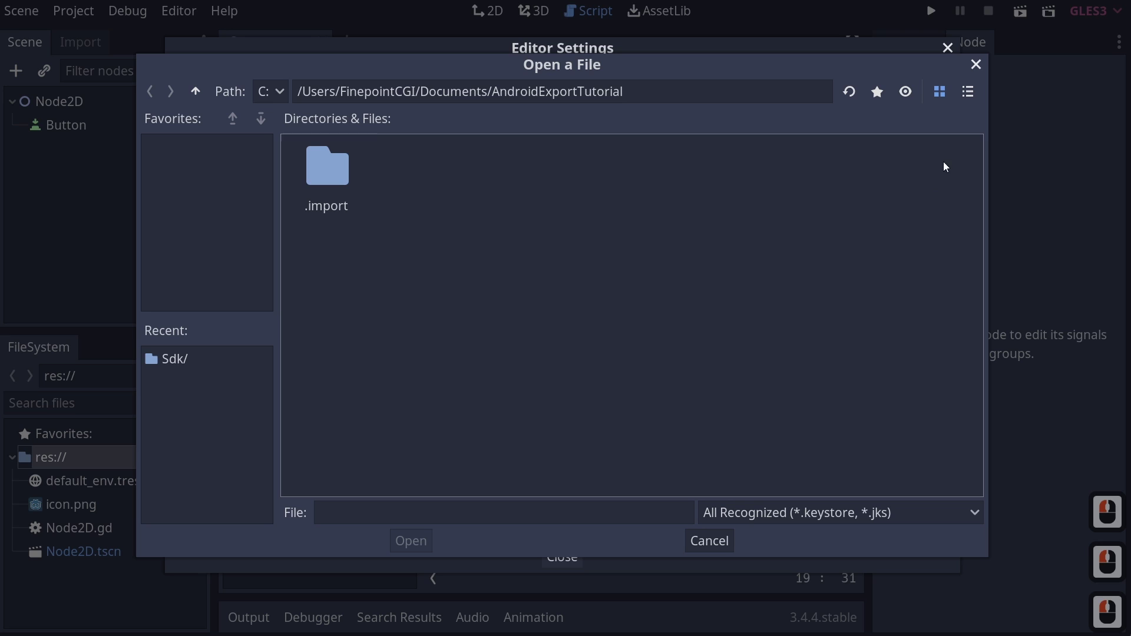
{"action": "left_click", "coordinate": [197, 91]}
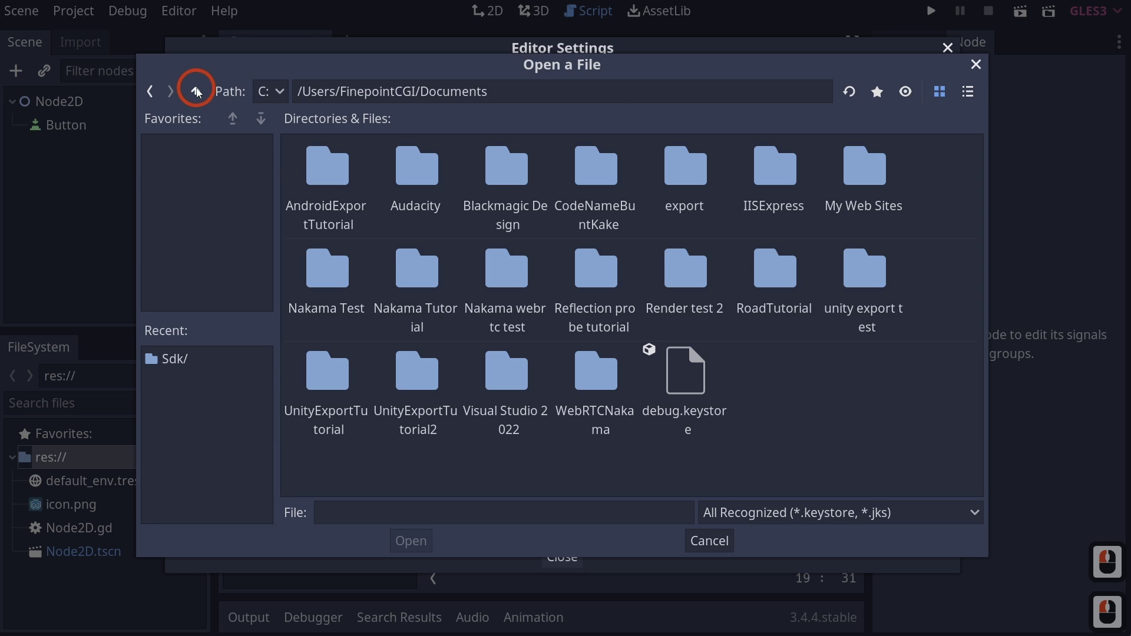
{"action": "left_click", "coordinate": [726, 353]}
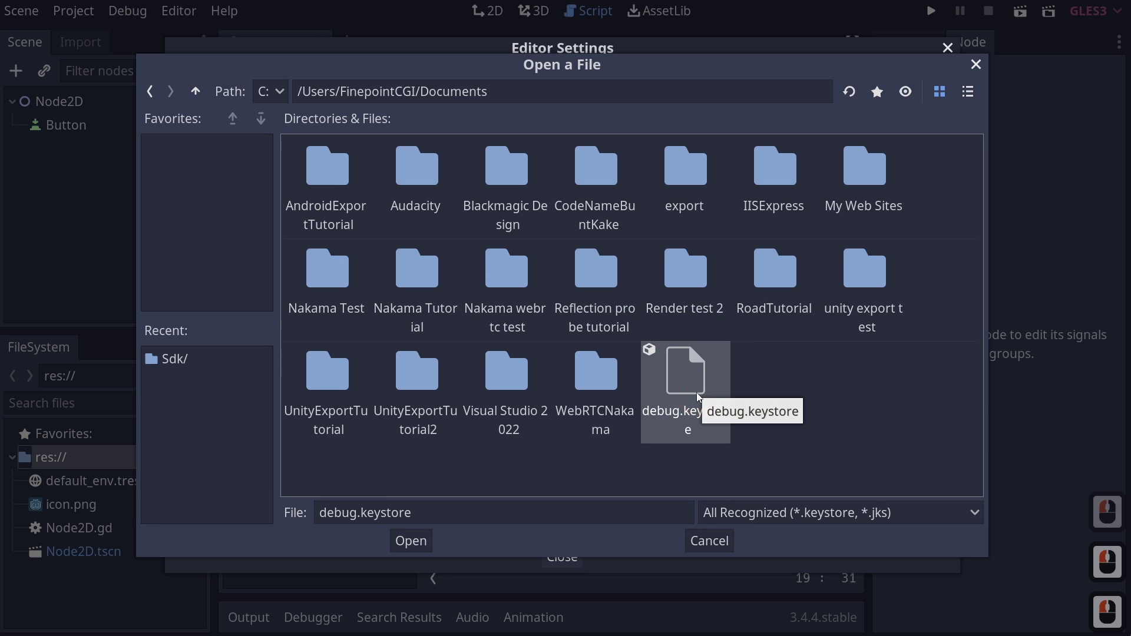
{"action": "left_click", "coordinate": [421, 542]}
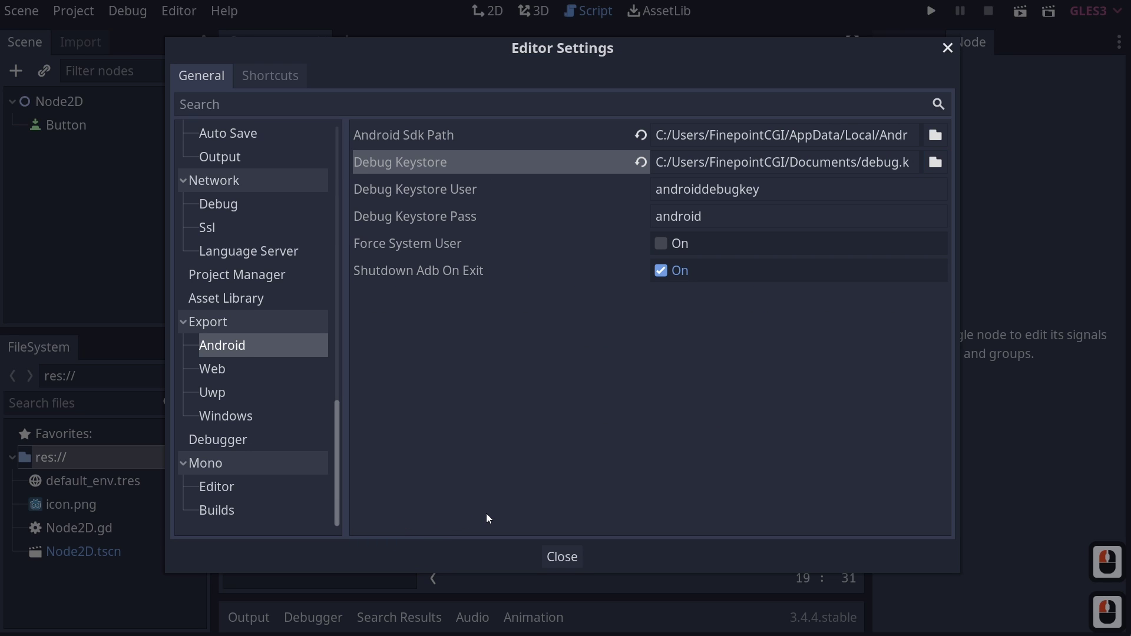
{"action": "left_click", "coordinate": [555, 559]}
{"action": "left_click", "coordinate": [74, 12]}
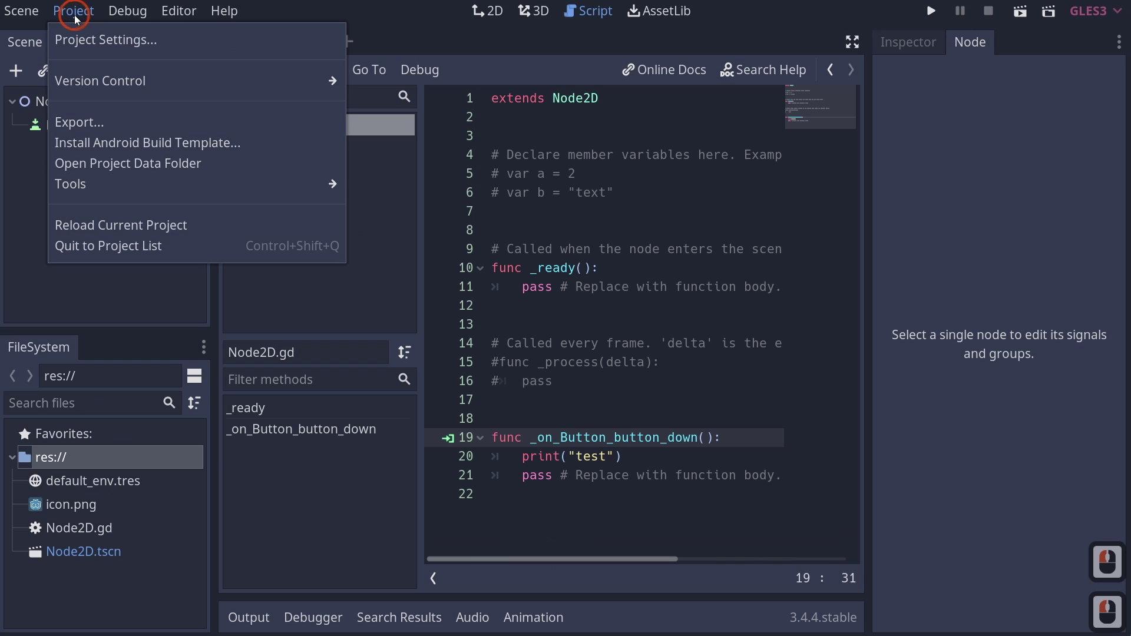
Step: Export the Android (Runnable) preset as AndroidExportTutorial.apk into Documents
{"action": "left_click", "coordinate": [80, 122]}
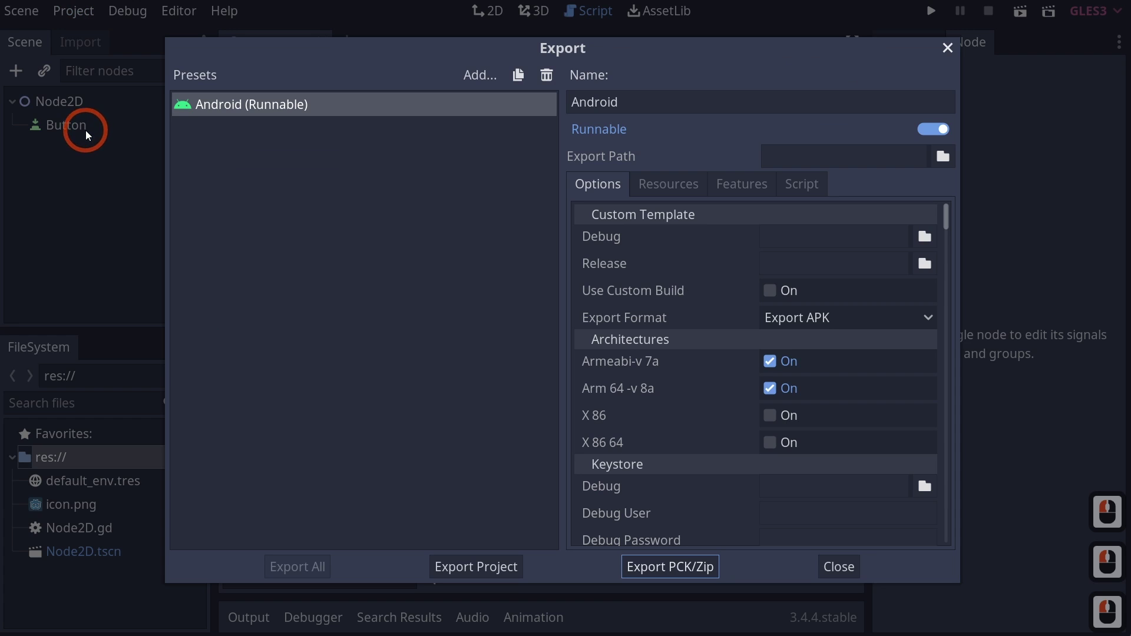
{"action": "left_click", "coordinate": [267, 113]}
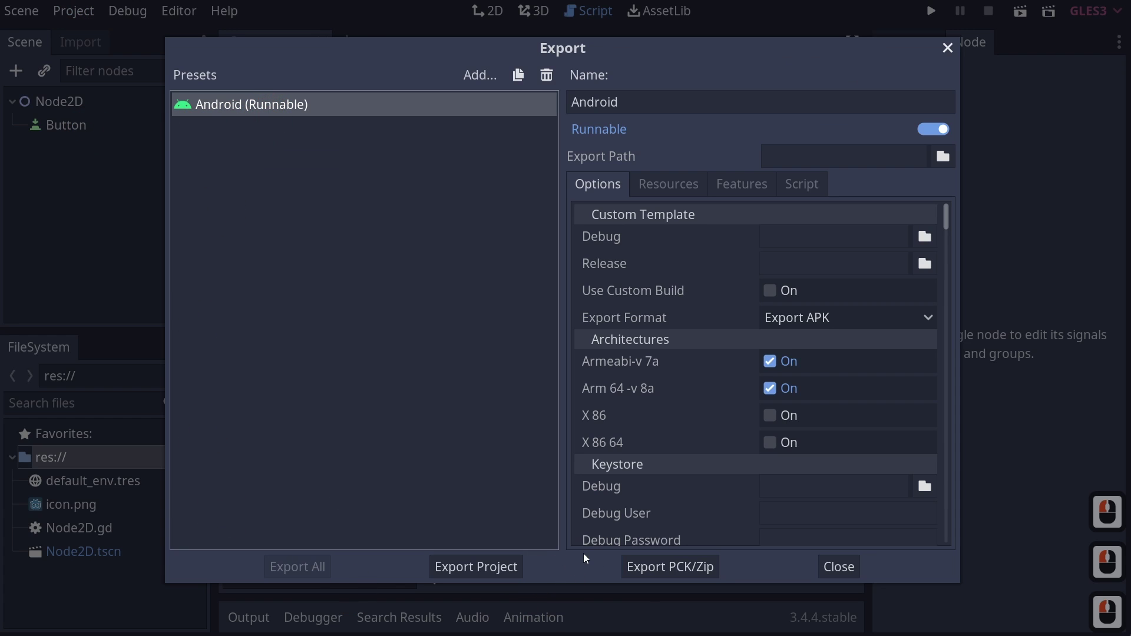
{"action": "left_click", "coordinate": [496, 573]}
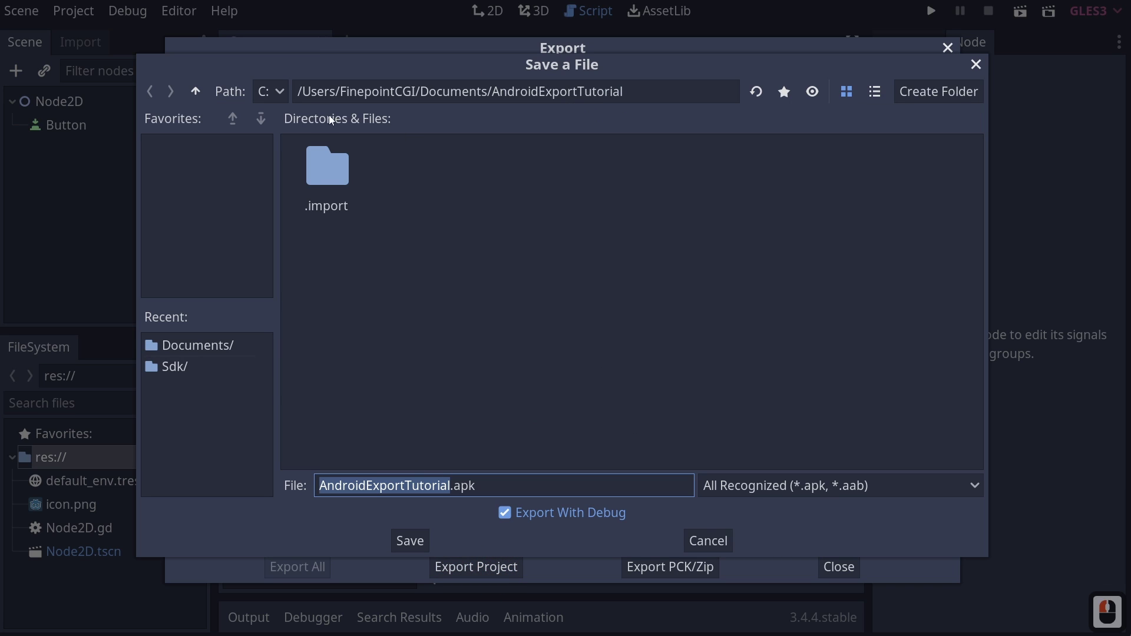
{"action": "left_click", "coordinate": [197, 93]}
{"action": "left_click", "coordinate": [530, 533]}
{"action": "left_click", "coordinate": [408, 539]}
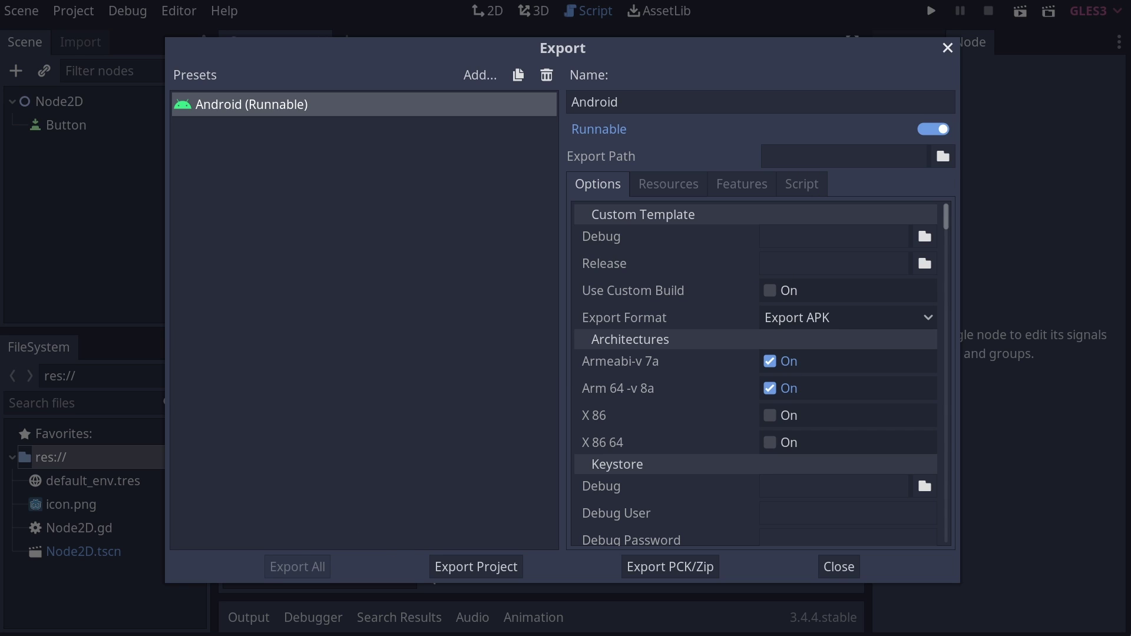
Step: Close the Android Sdk Explorer window and bring up the Documents folder window
{"action": "key", "text": "alt+Tab"}
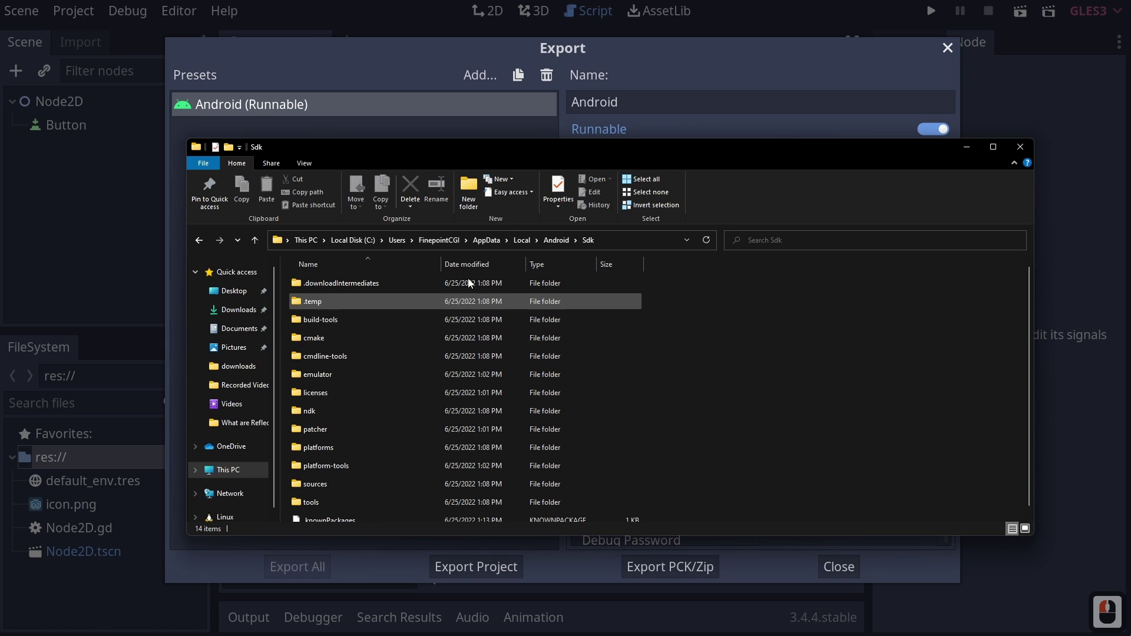
{"action": "left_click", "coordinate": [161, 602]}
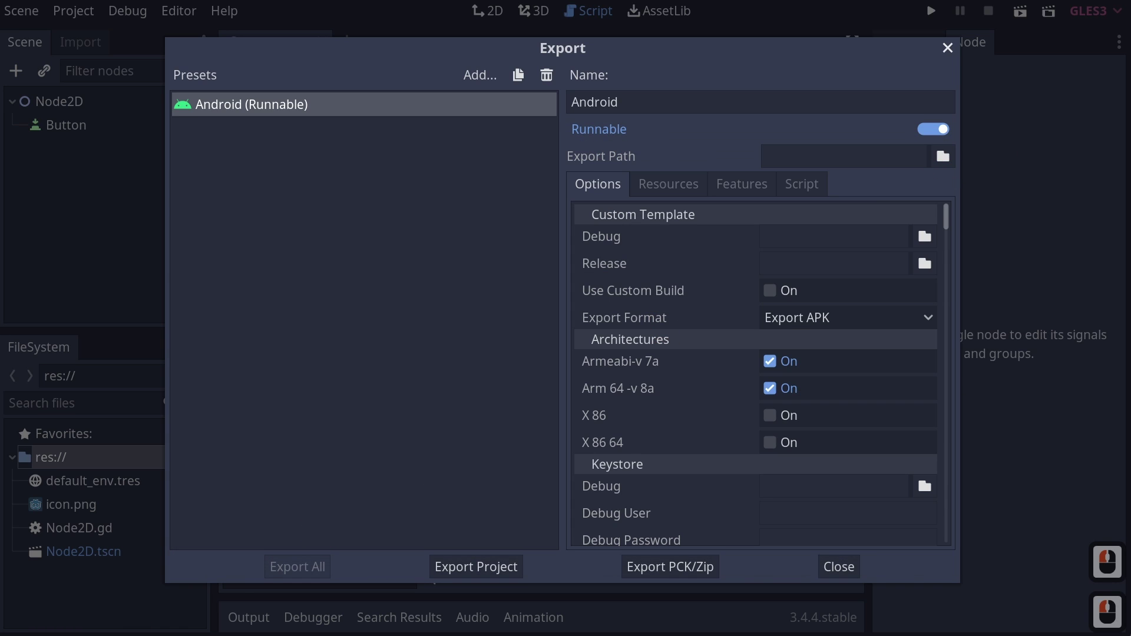
{"action": "key", "text": "alt+Tab"}
{"action": "left_click", "coordinate": [462, 446]}
Step: Scroll down in Documents and select the exported AndroidExportTutorial.apk
{"action": "scroll", "coordinate": [371, 465], "scroll_direction": "down", "scroll_amount": 7}
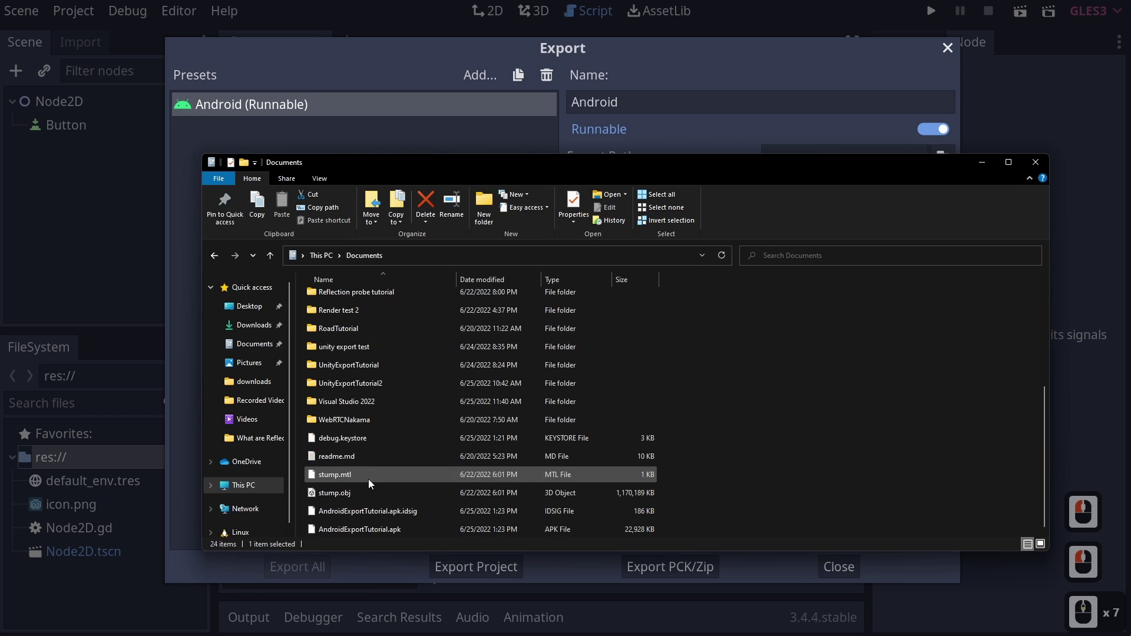
{"action": "left_click", "coordinate": [340, 530]}
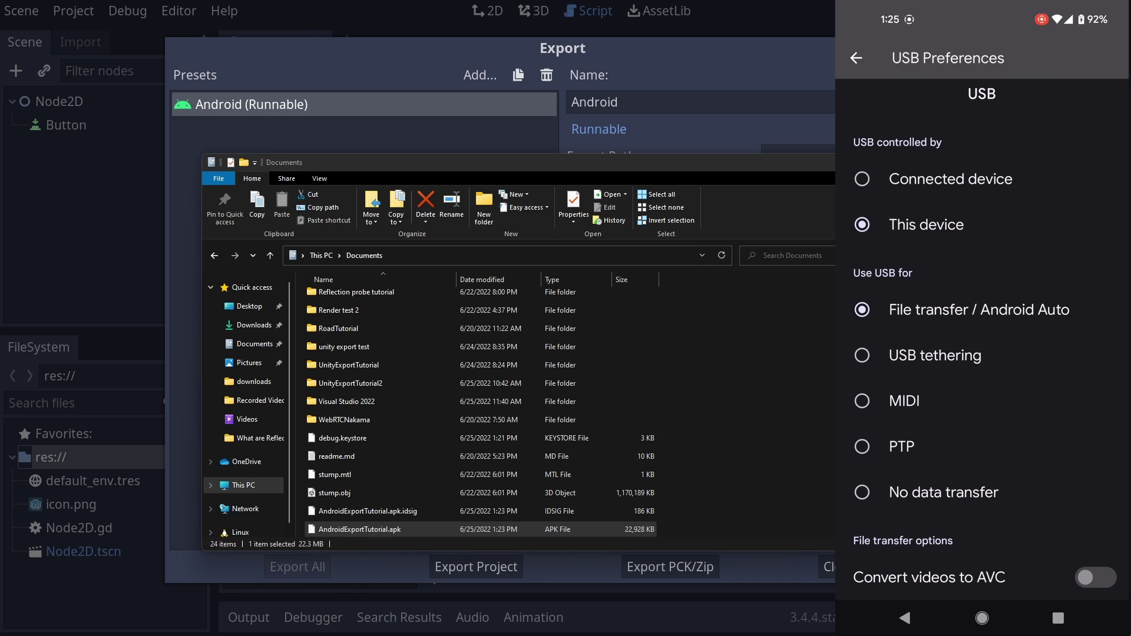
Step: Browse in a new File Explorer window from This PC to the Pixel 5's Internal shared storage
{"action": "key", "text": "super+x"}
{"action": "key", "text": "e"}
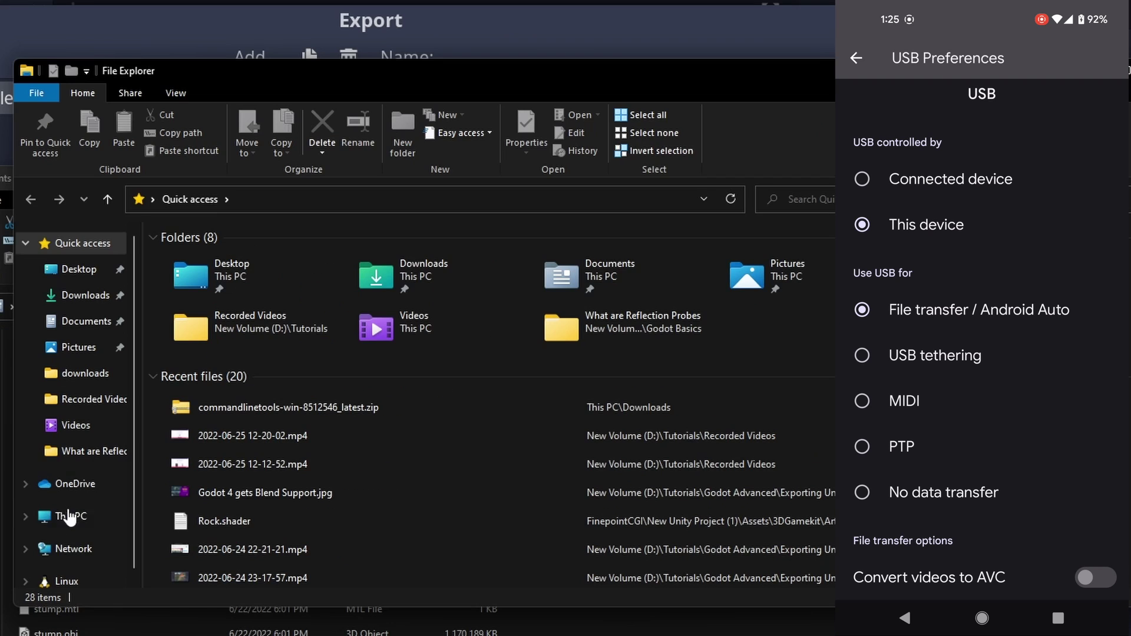
{"action": "left_click", "coordinate": [66, 521]}
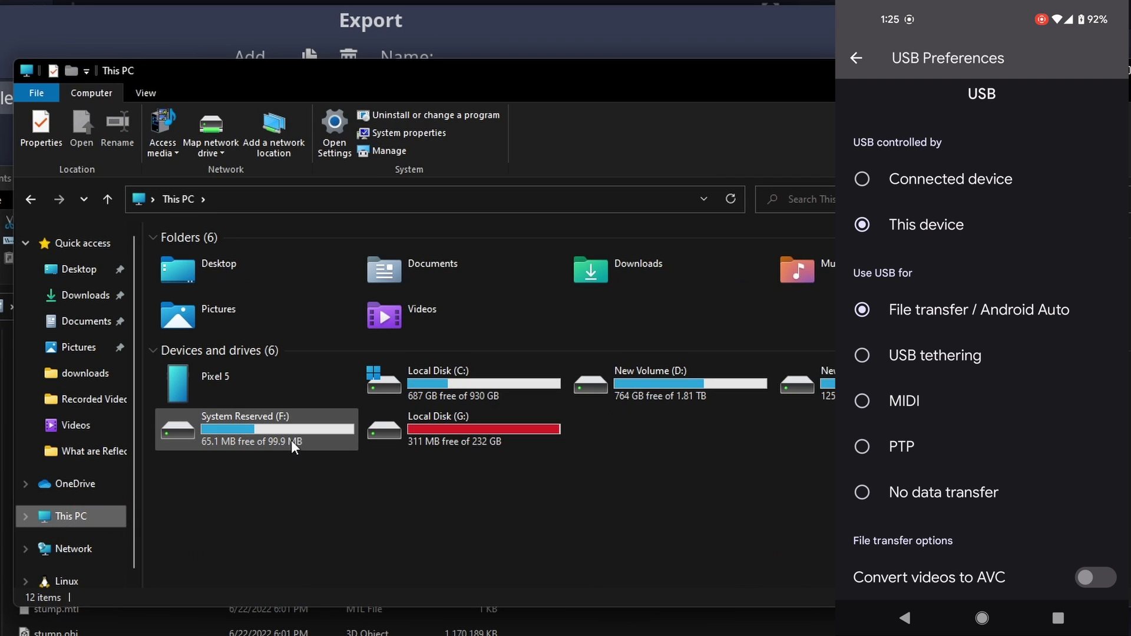
{"action": "left_click", "coordinate": [196, 378]}
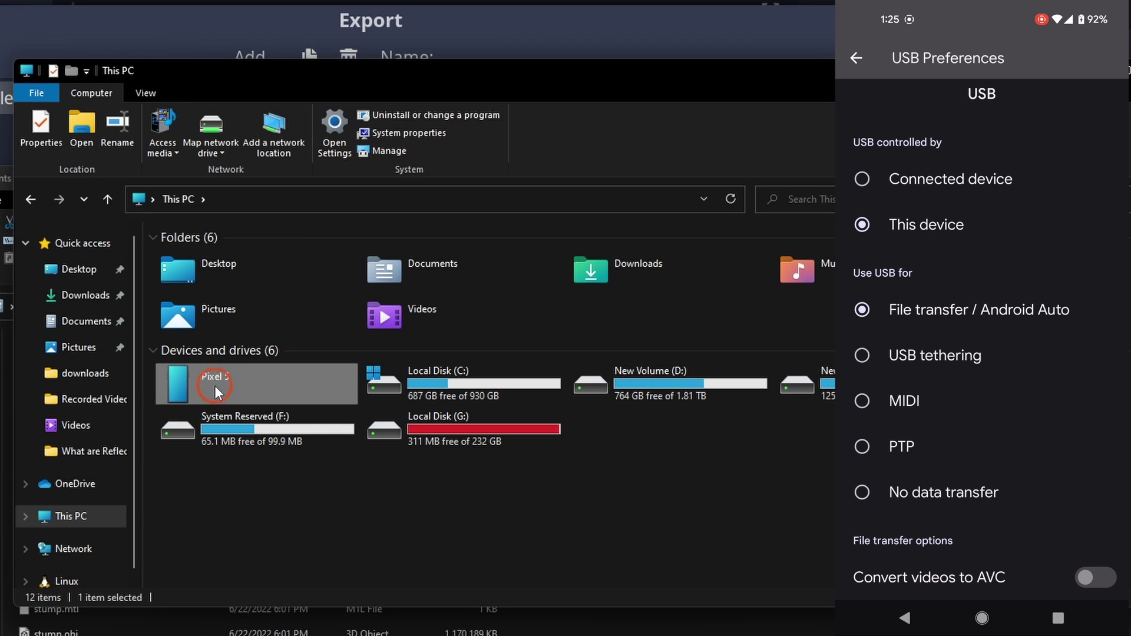
{"action": "double_click", "coordinate": [215, 385]}
{"action": "double_click", "coordinate": [227, 255]}
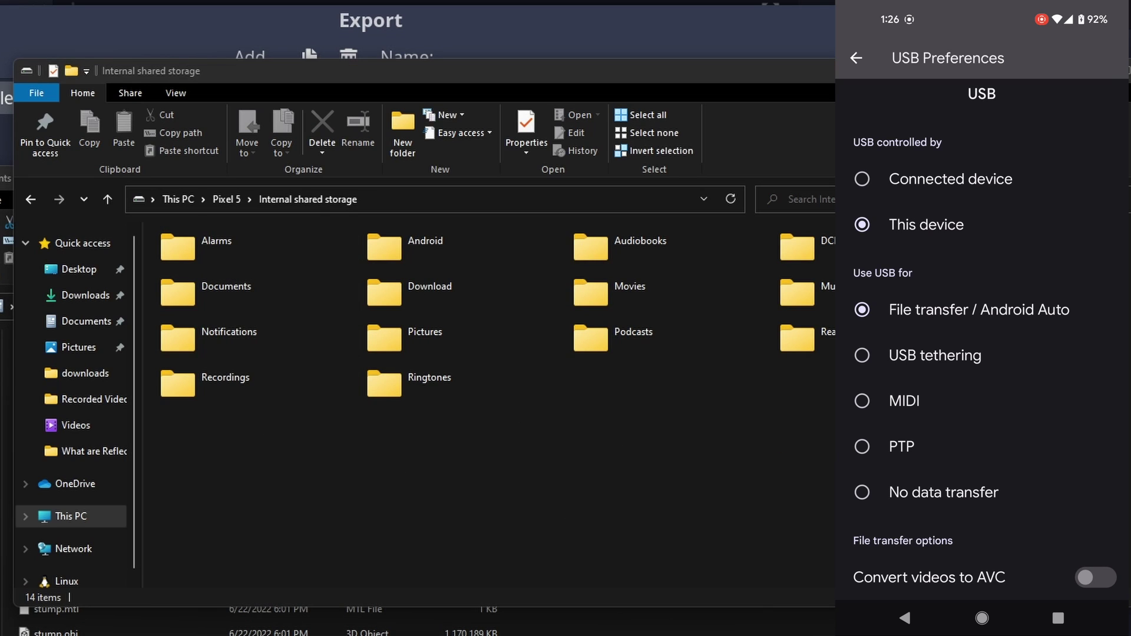
Step: Drag AndroidExportTutorial.apk from Documents onto the Pixel 5's Internal shared storage
{"action": "left_click_drag", "start_coordinate": [652, 551], "coordinate": [773, 447]}
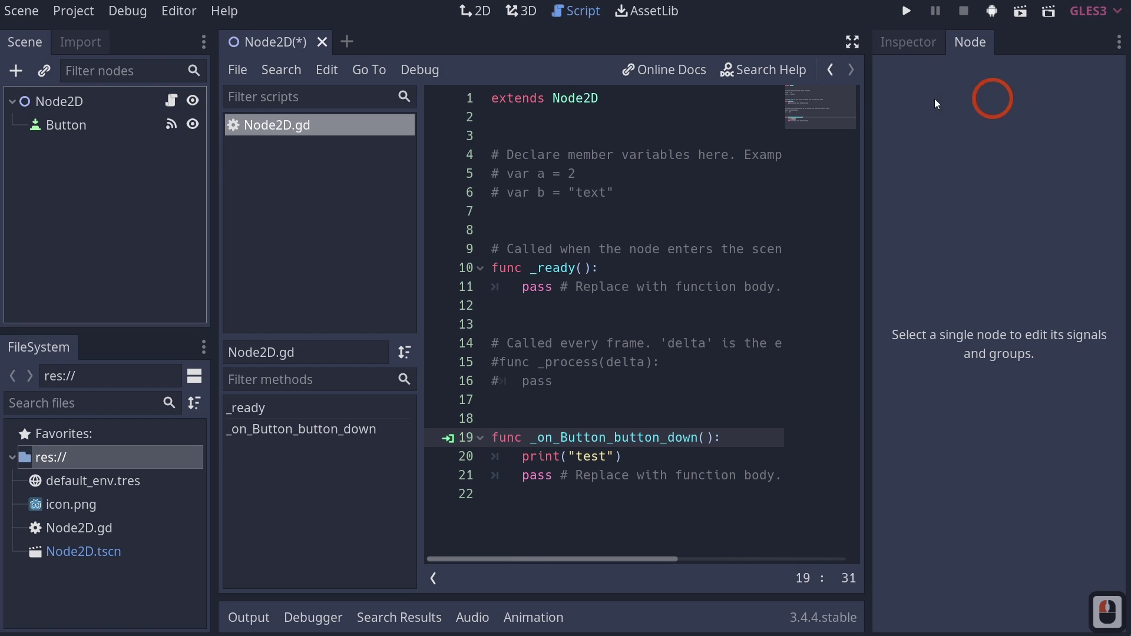
Step: Duplicate the test button under Node2D and place the copy below the original
{"action": "left_click", "coordinate": [239, 144]}
{"action": "left_click", "coordinate": [104, 100]}
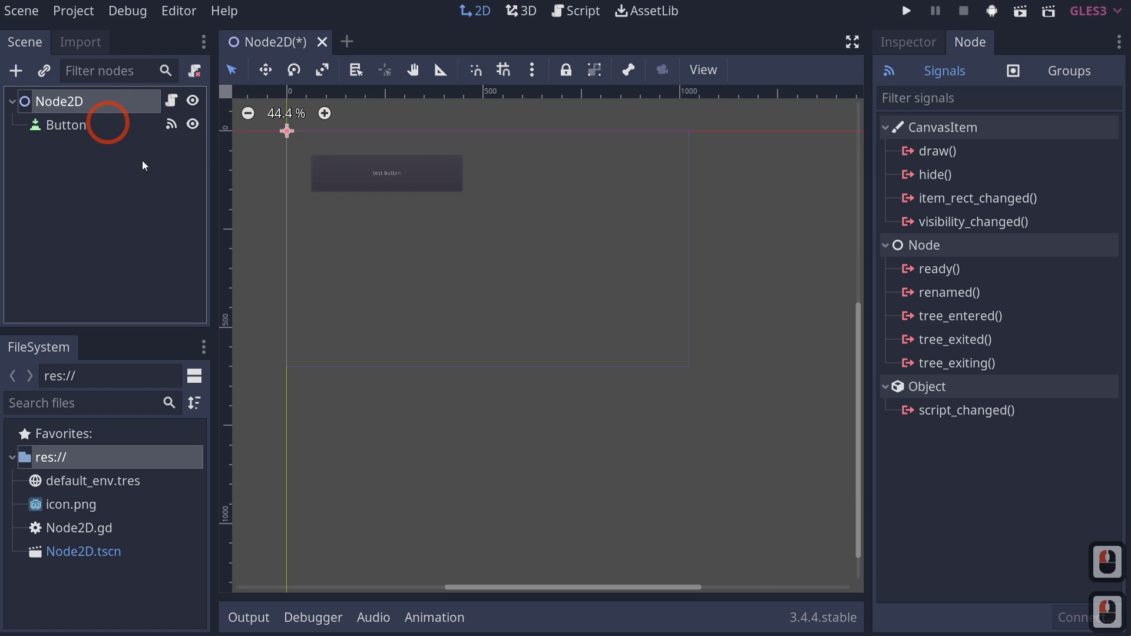
{"action": "left_click", "coordinate": [402, 186]}
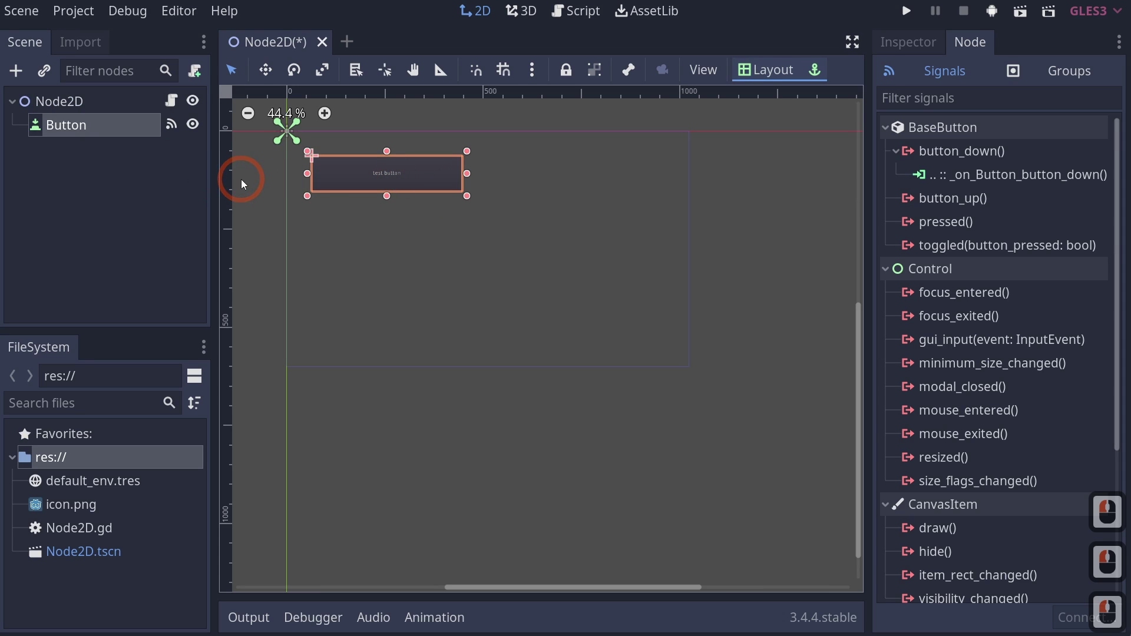
{"action": "key", "text": "ctrl+d"}
{"action": "left_click_drag", "start_coordinate": [368, 190], "coordinate": [362, 235]}
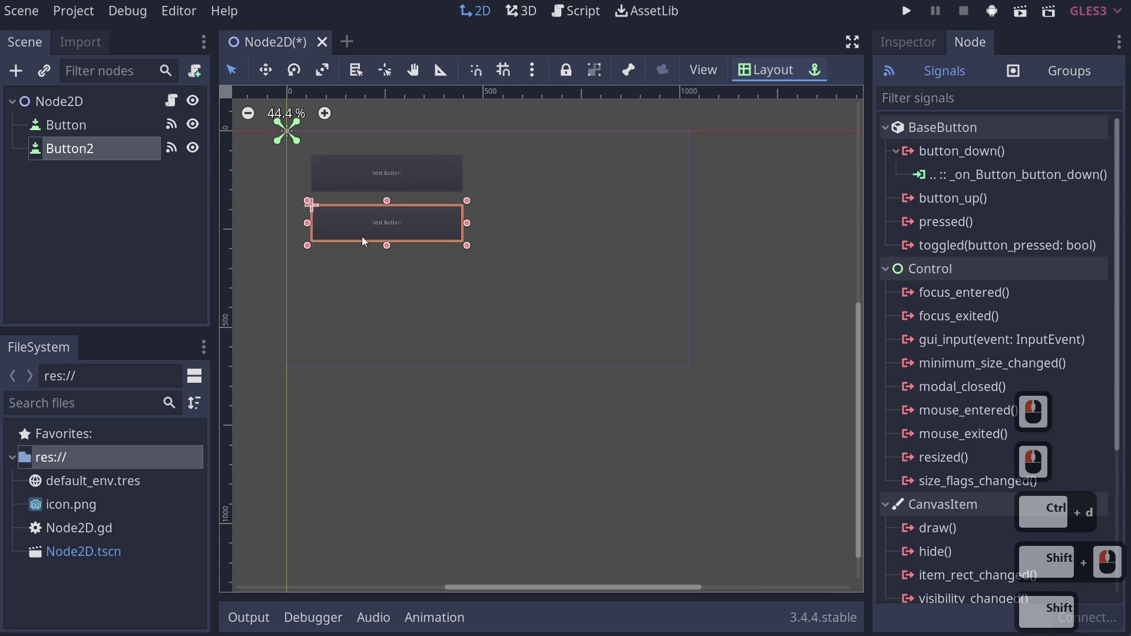
{"action": "left_click", "coordinate": [563, 295]}
Step: Start editing Button2's Text property in the Inspector toward 'test button2'
{"action": "left_click", "coordinate": [397, 223]}
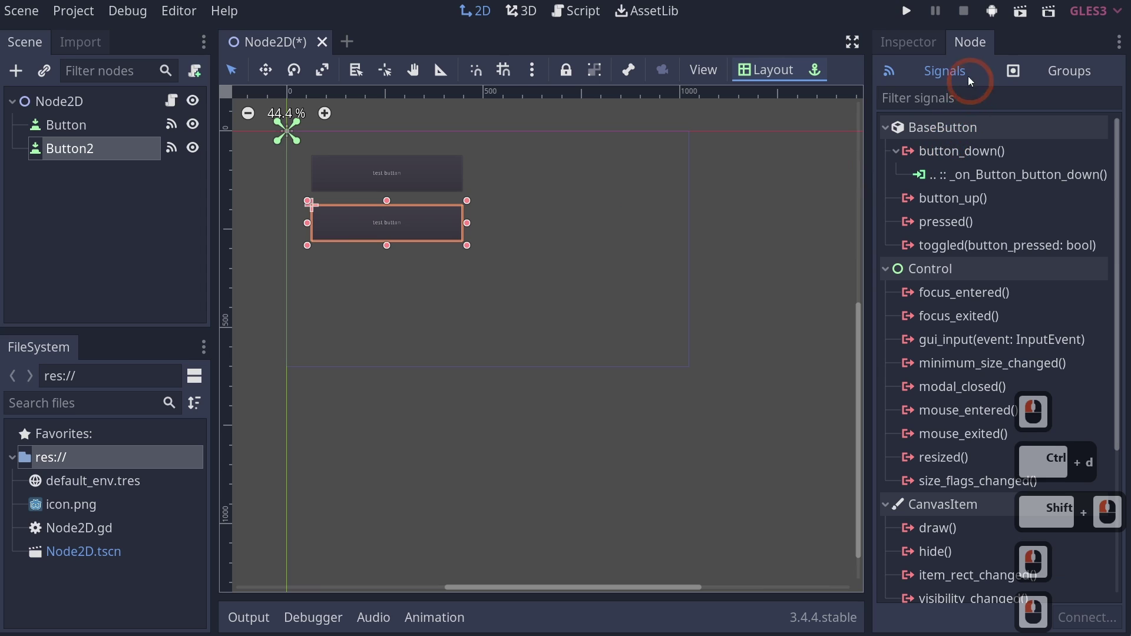
{"action": "left_click", "coordinate": [909, 42]}
{"action": "left_click", "coordinate": [1086, 176]}
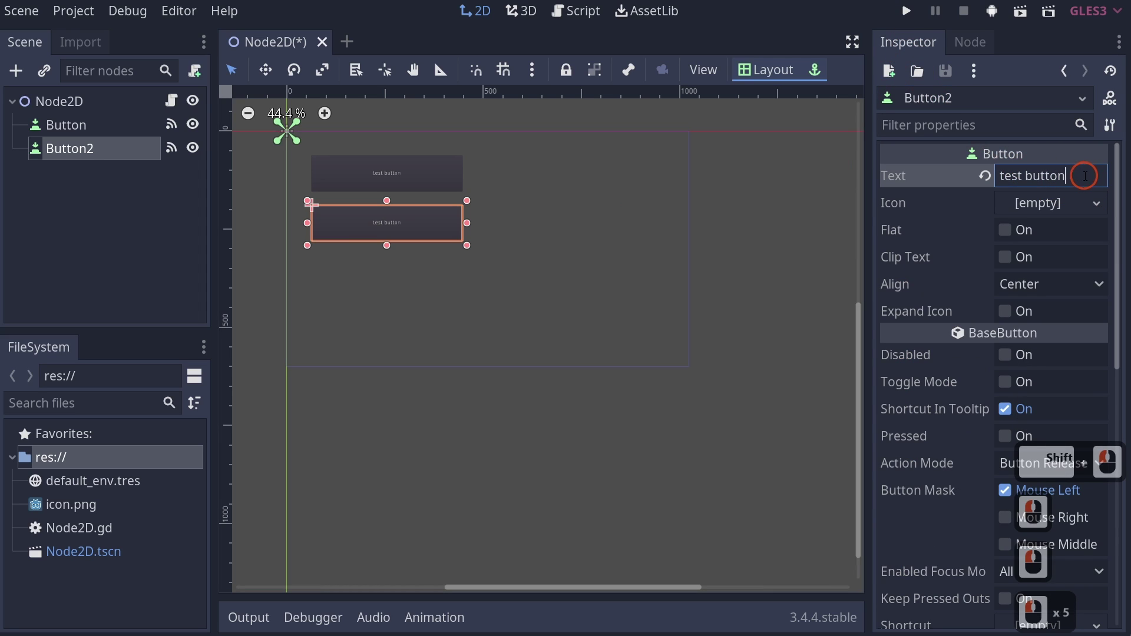
{"action": "type", "text": "32"}
{"action": "key", "text": "BackSpace"}
{"action": "key", "text": "BackSpace"}
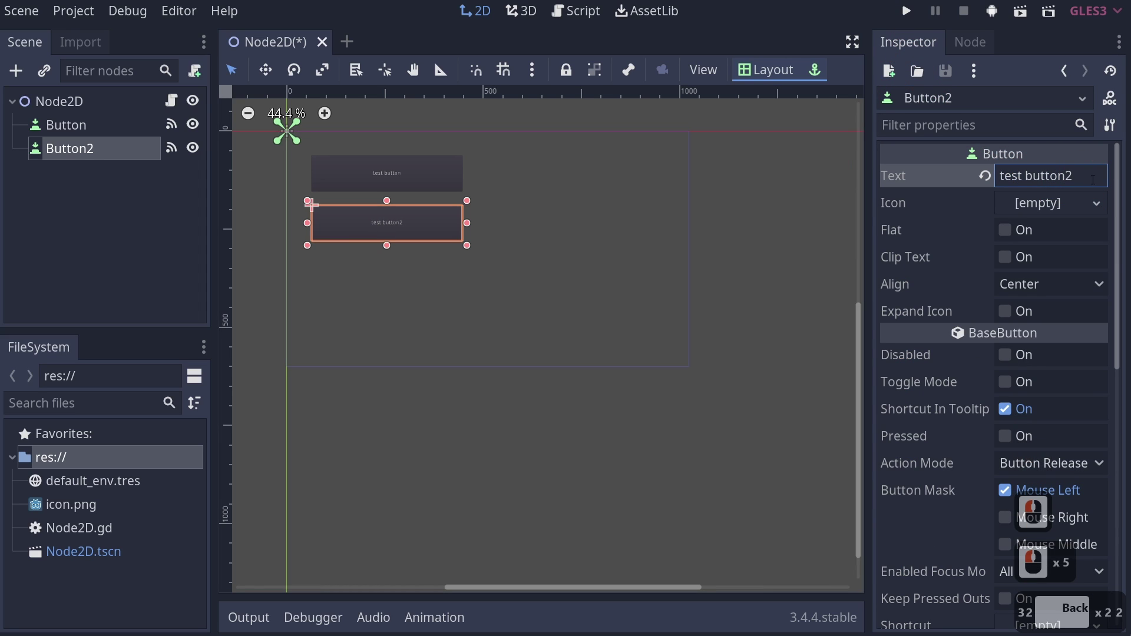
Step: Finish the label as 'test button2' and one-click deploy the project to the Pixel 5
{"action": "type", "text": "2"}
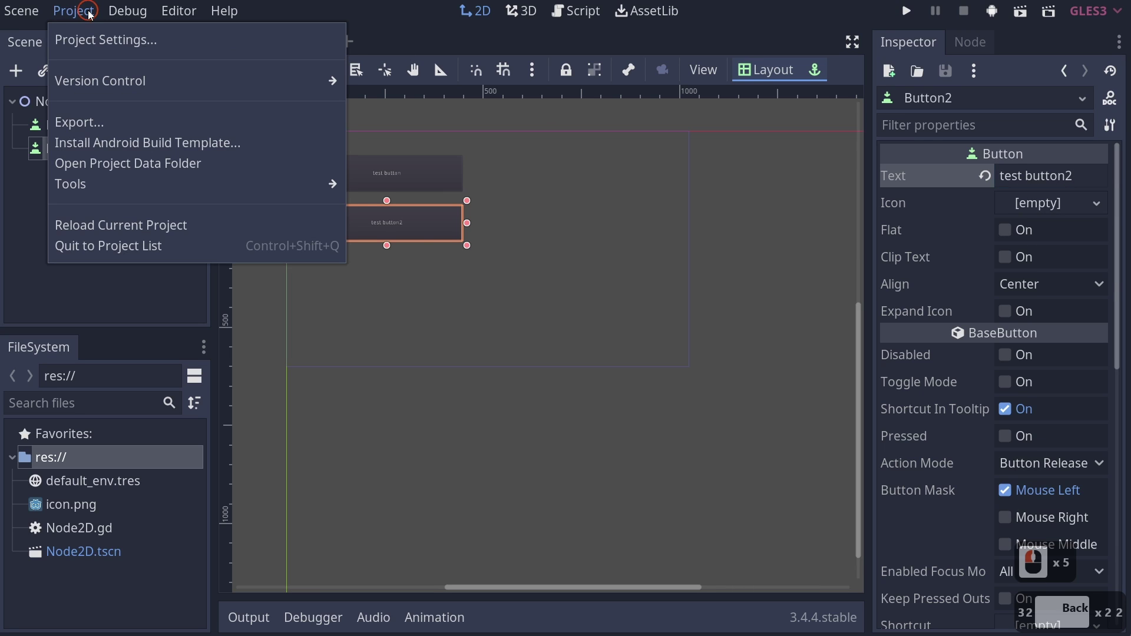
{"action": "left_click", "coordinate": [88, 13]}
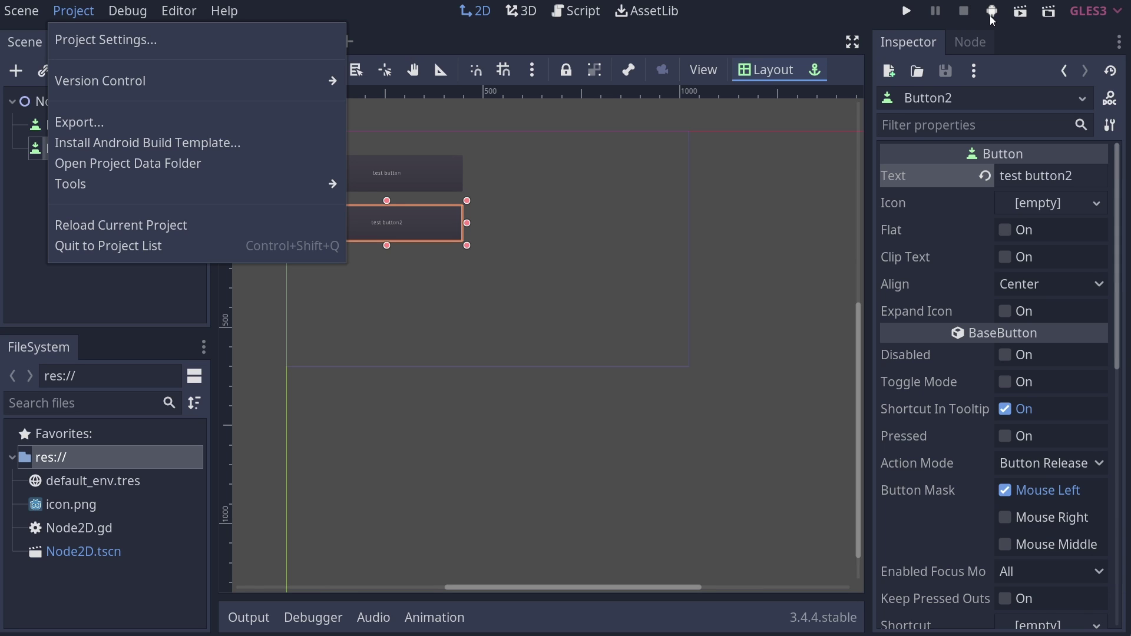
{"action": "left_click", "coordinate": [992, 18]}
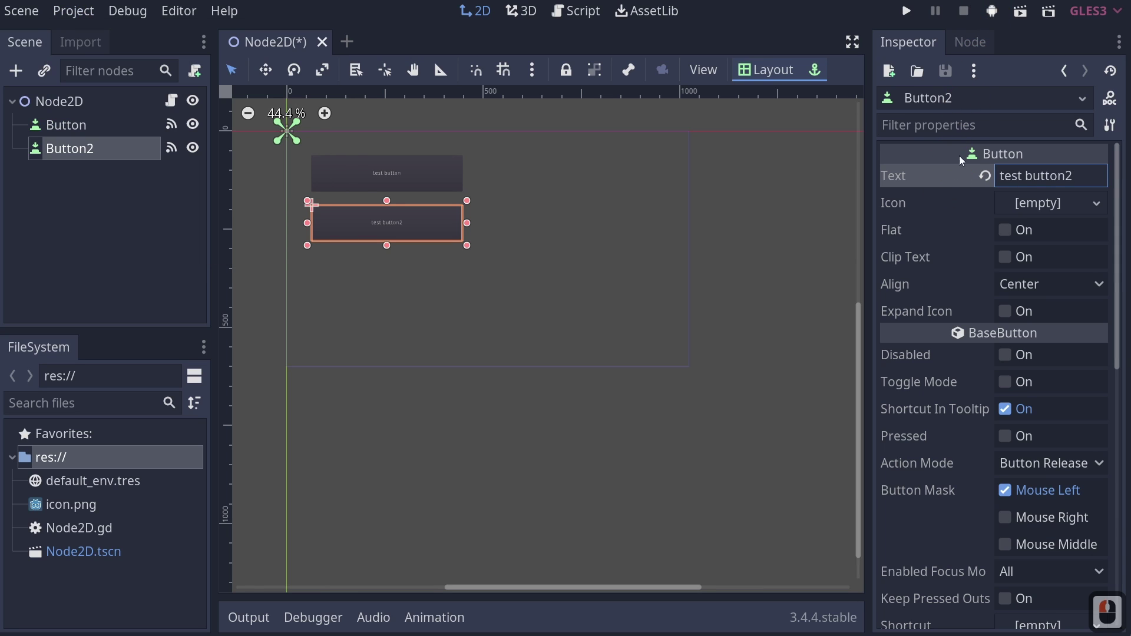
{"action": "left_click", "coordinate": [992, 10]}
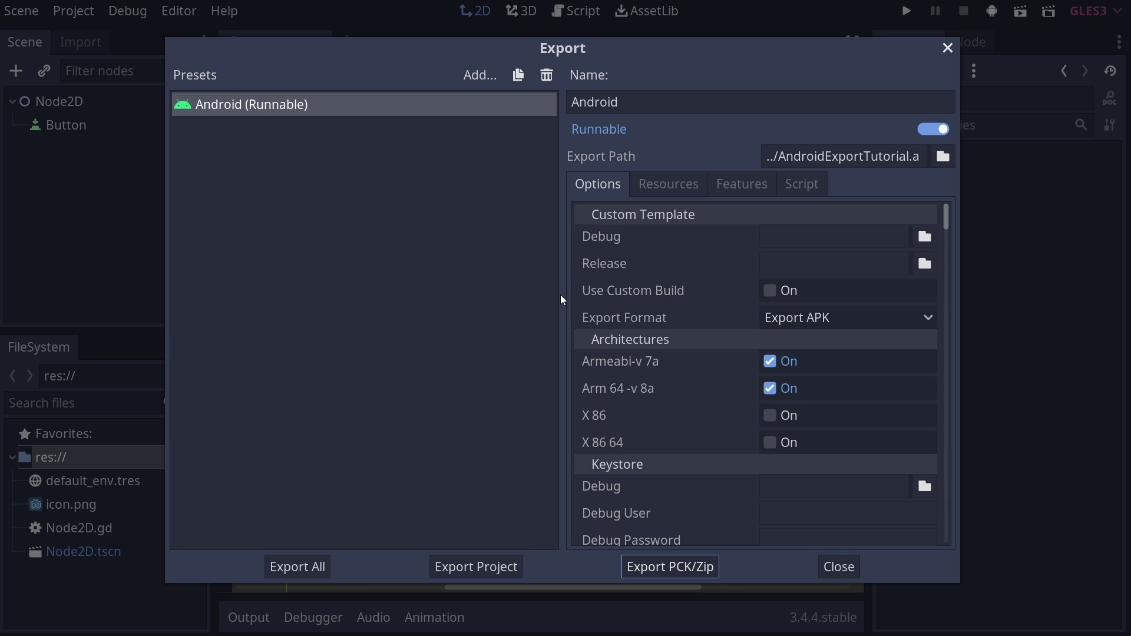
{"action": "left_click", "coordinate": [769, 291]}
{"action": "left_click", "coordinate": [769, 291]}
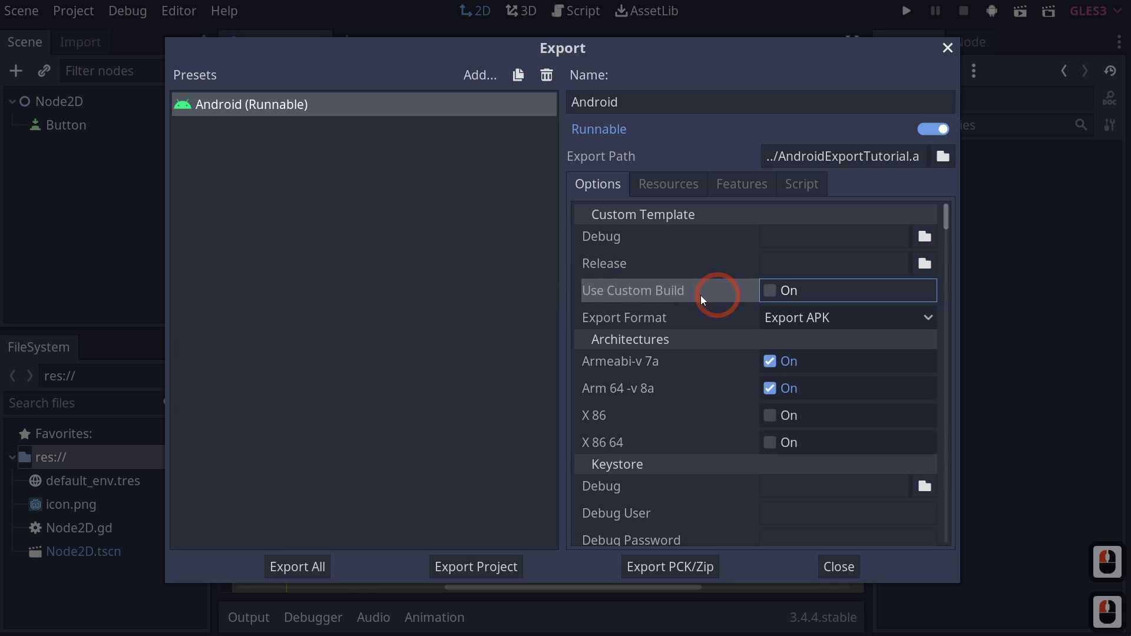
{"action": "scroll", "coordinate": [597, 311], "scroll_direction": "down", "scroll_amount": 1}
{"action": "left_click", "coordinate": [789, 280]}
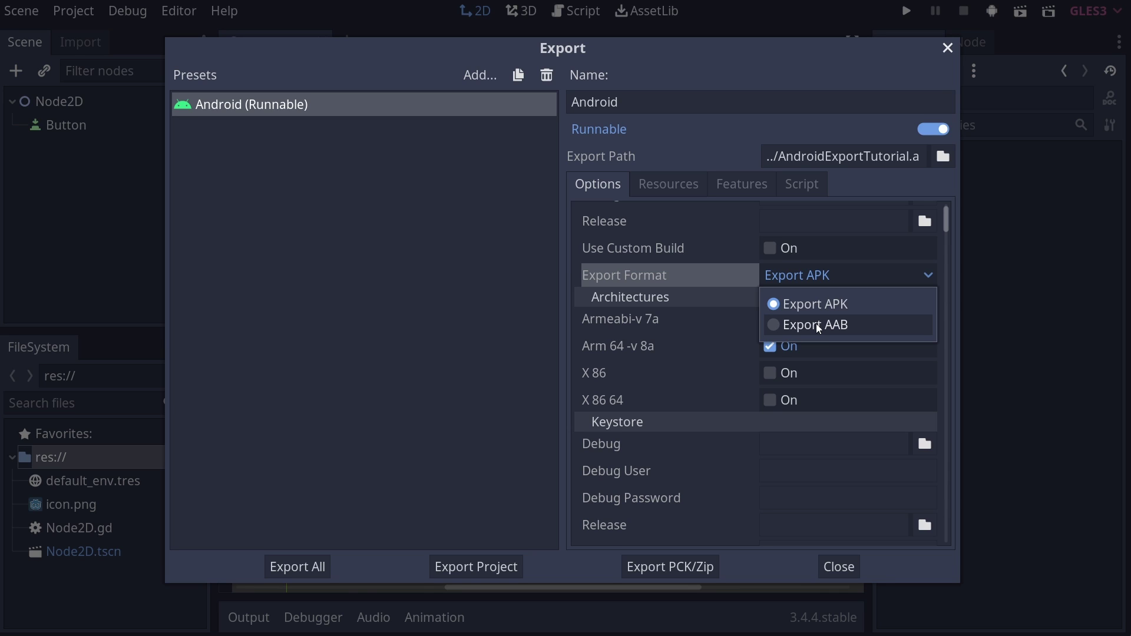
{"action": "left_click", "coordinate": [697, 313]}
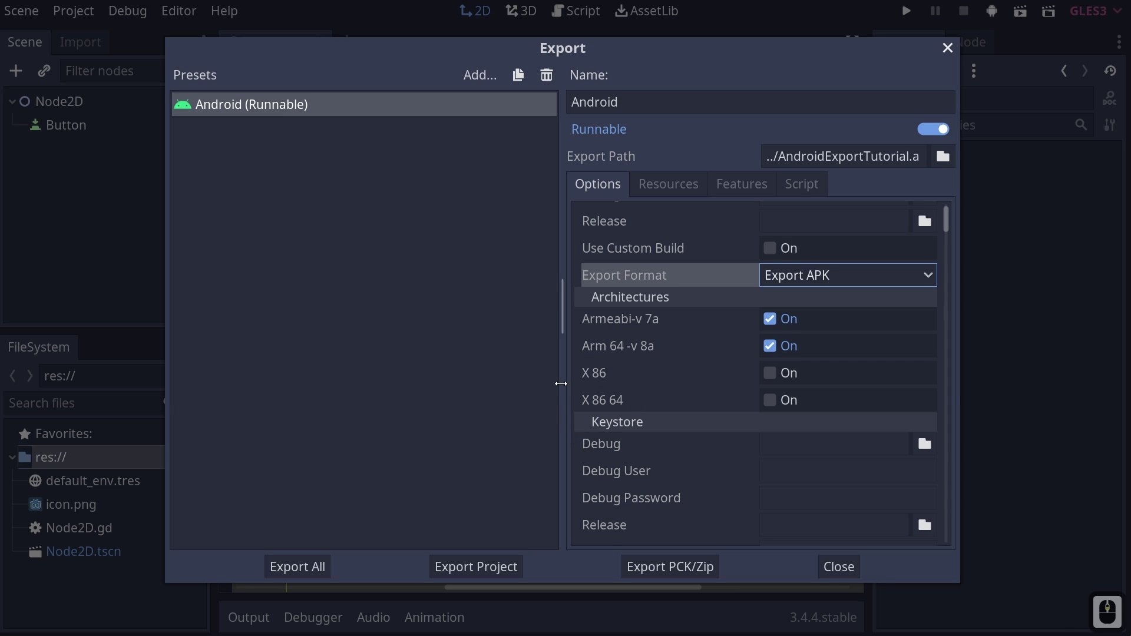
{"action": "scroll", "coordinate": [592, 343], "scroll_direction": "down", "scroll_amount": 3}
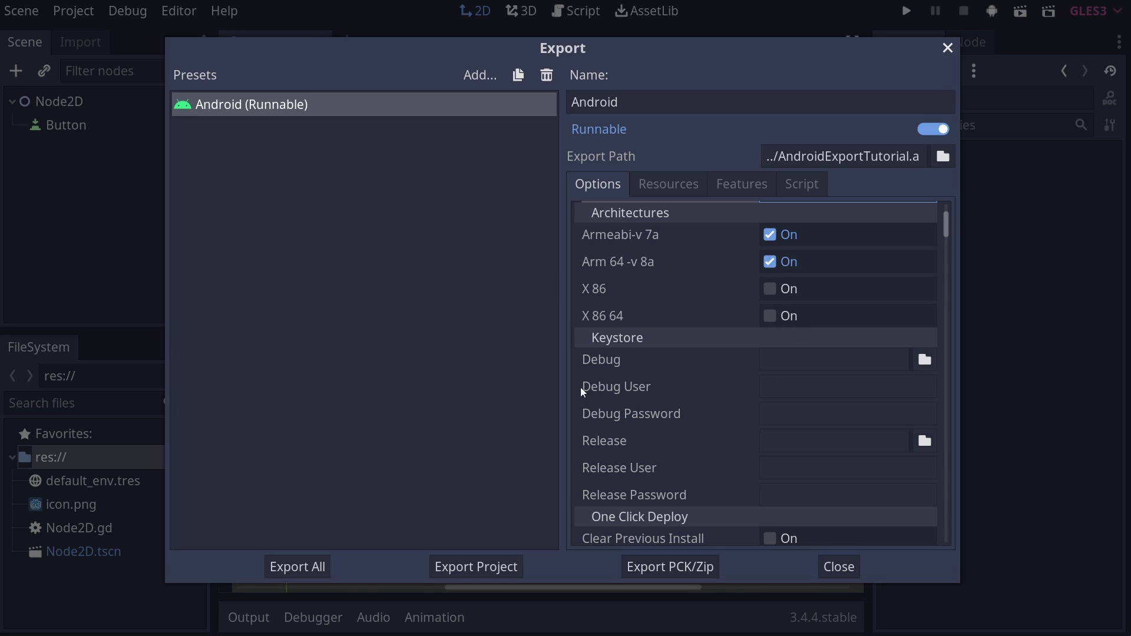
{"action": "double_click", "coordinate": [563, 389]}
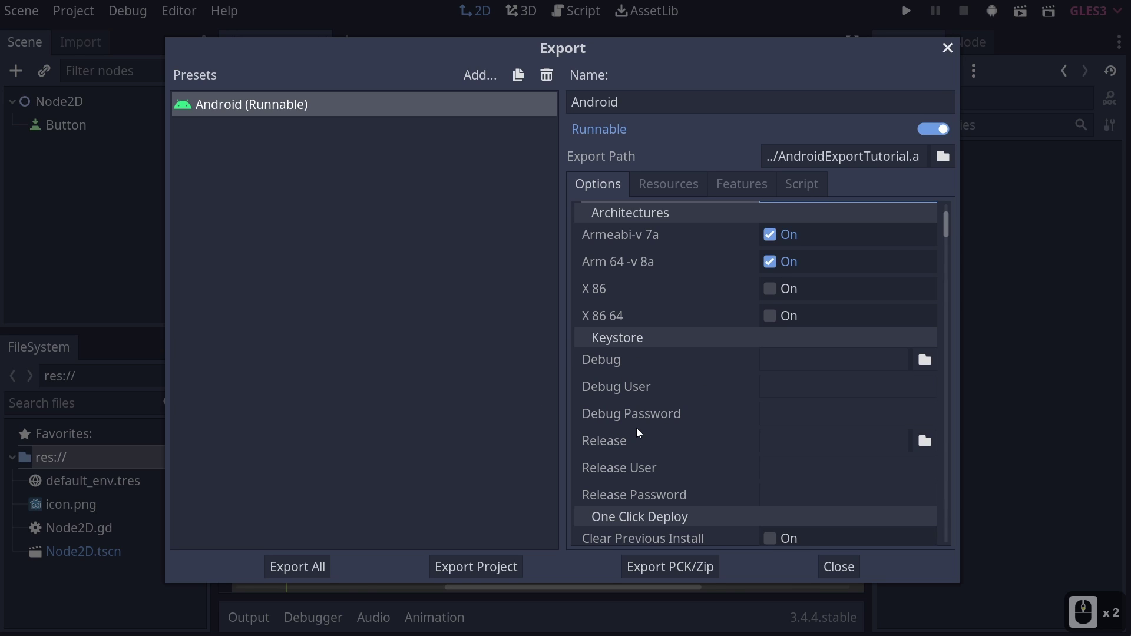
{"action": "scroll", "coordinate": [625, 380], "scroll_direction": "down", "scroll_amount": 3}
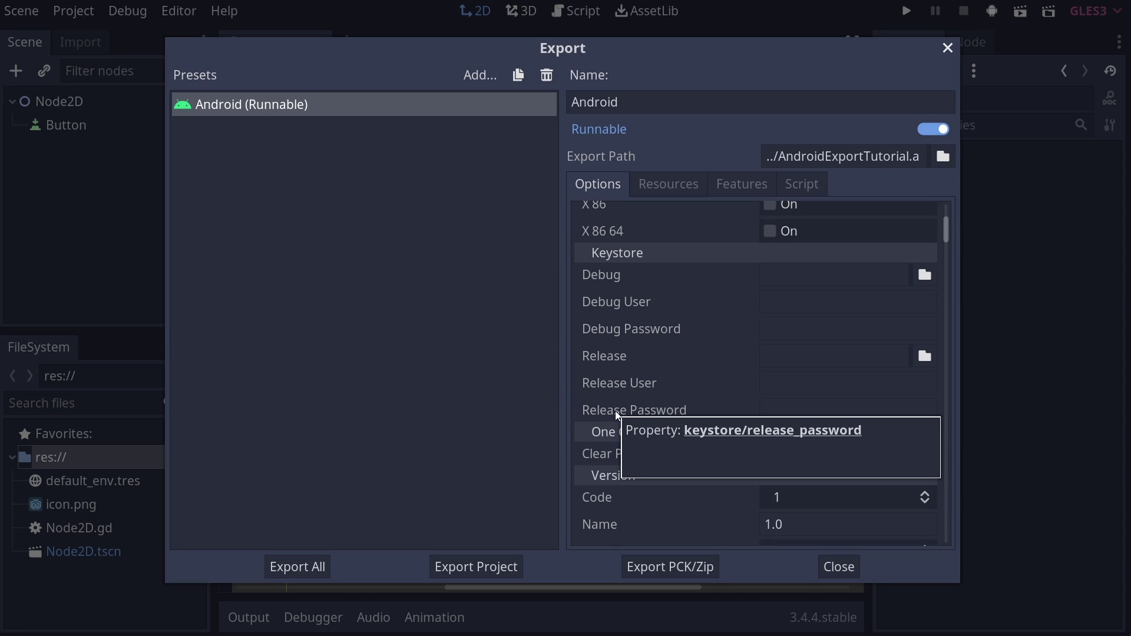
{"action": "scroll", "coordinate": [727, 405], "scroll_direction": "down", "scroll_amount": 3}
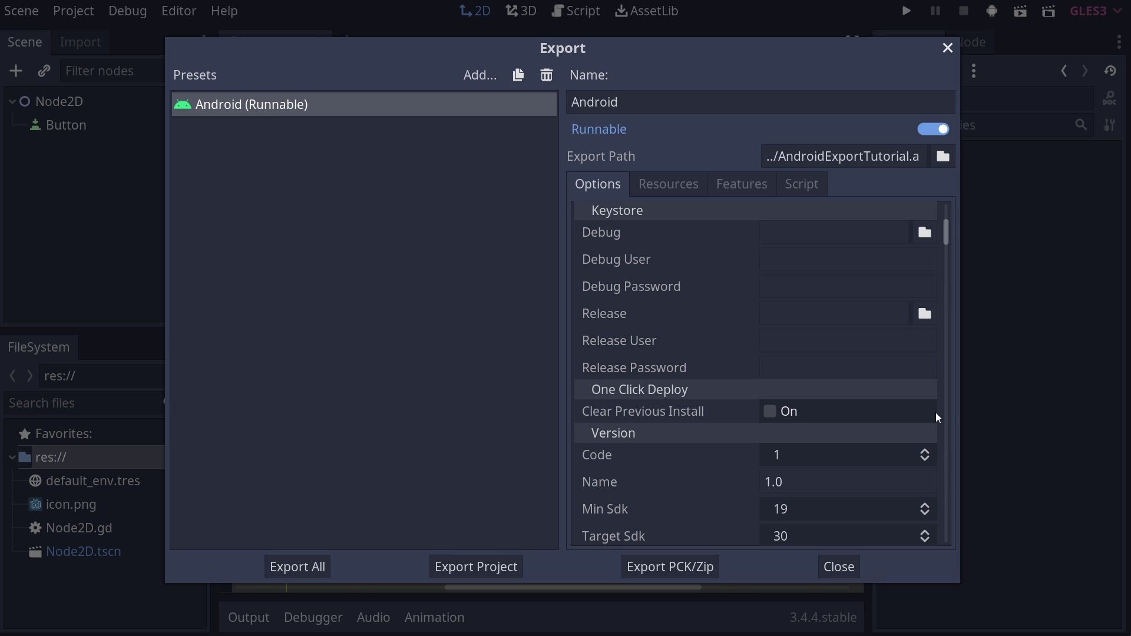
{"action": "scroll", "coordinate": [761, 258], "scroll_direction": "down", "scroll_amount": 2}
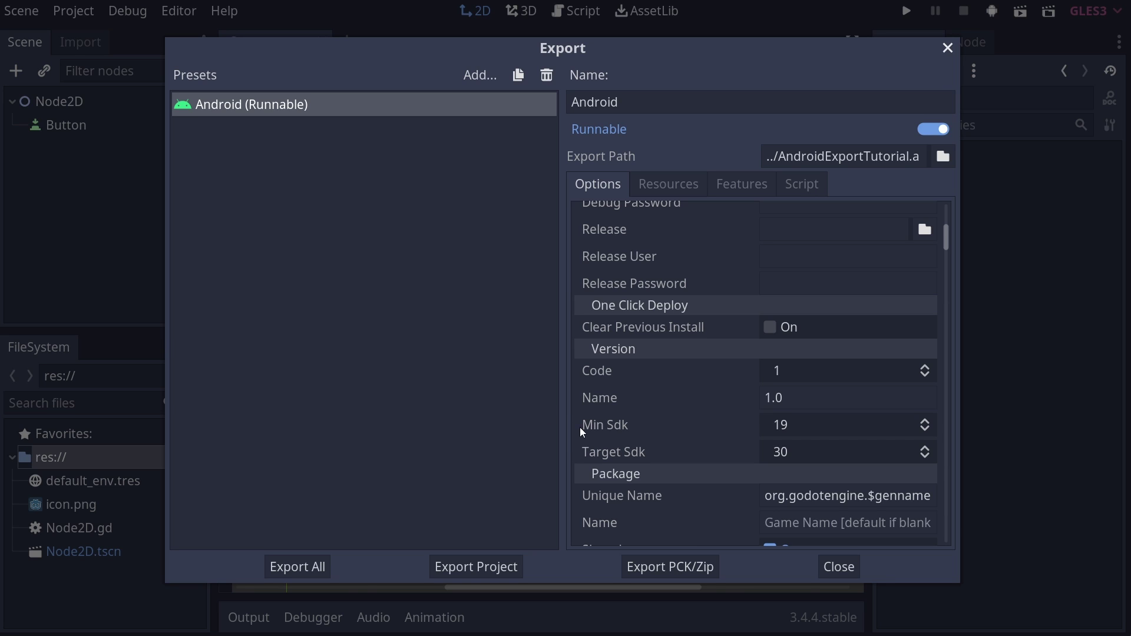
{"action": "scroll", "coordinate": [642, 419], "scroll_direction": "down", "scroll_amount": 3}
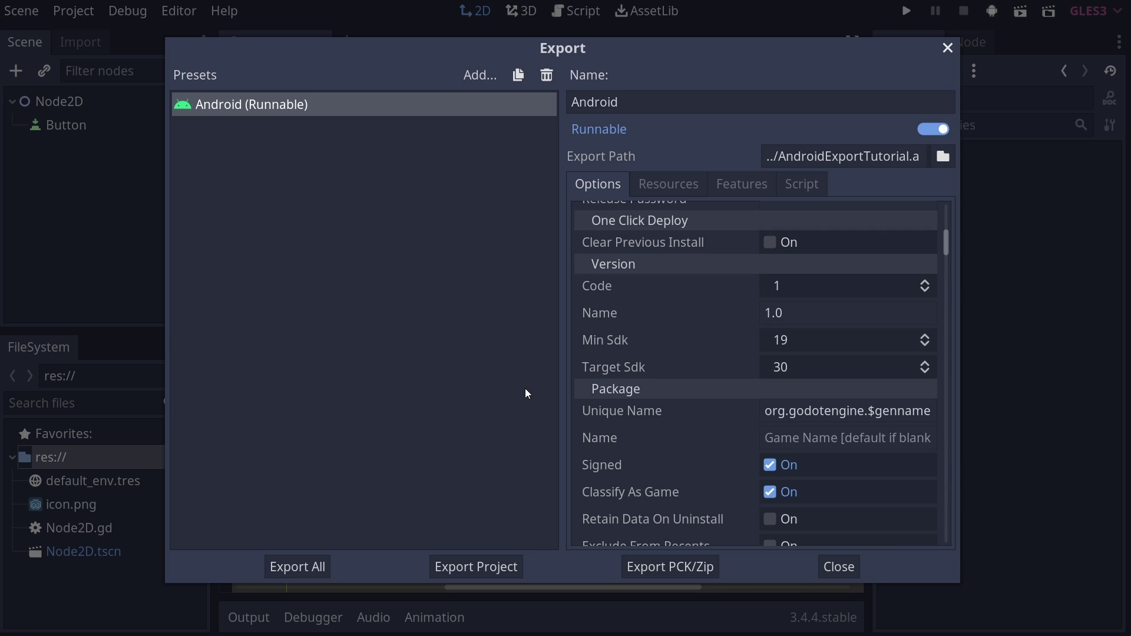
{"action": "left_click", "coordinate": [825, 367]}
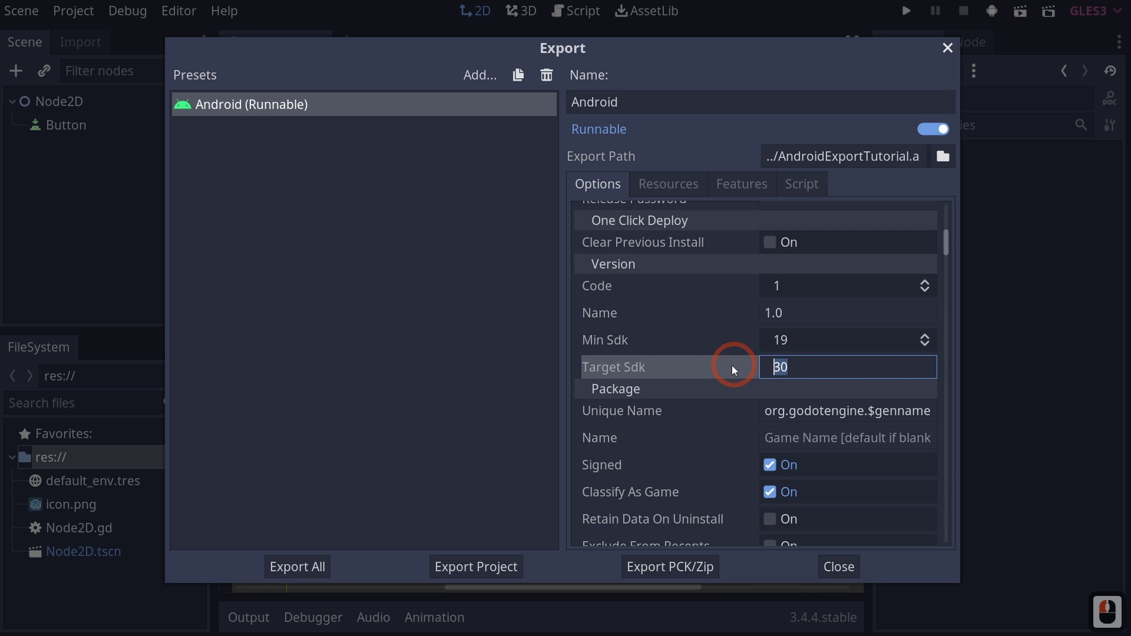
{"action": "left_click", "coordinate": [907, 367]}
{"action": "left_click_drag", "start_coordinate": [924, 367], "coordinate": [776, 372]}
{"action": "left_click", "coordinate": [828, 367]}
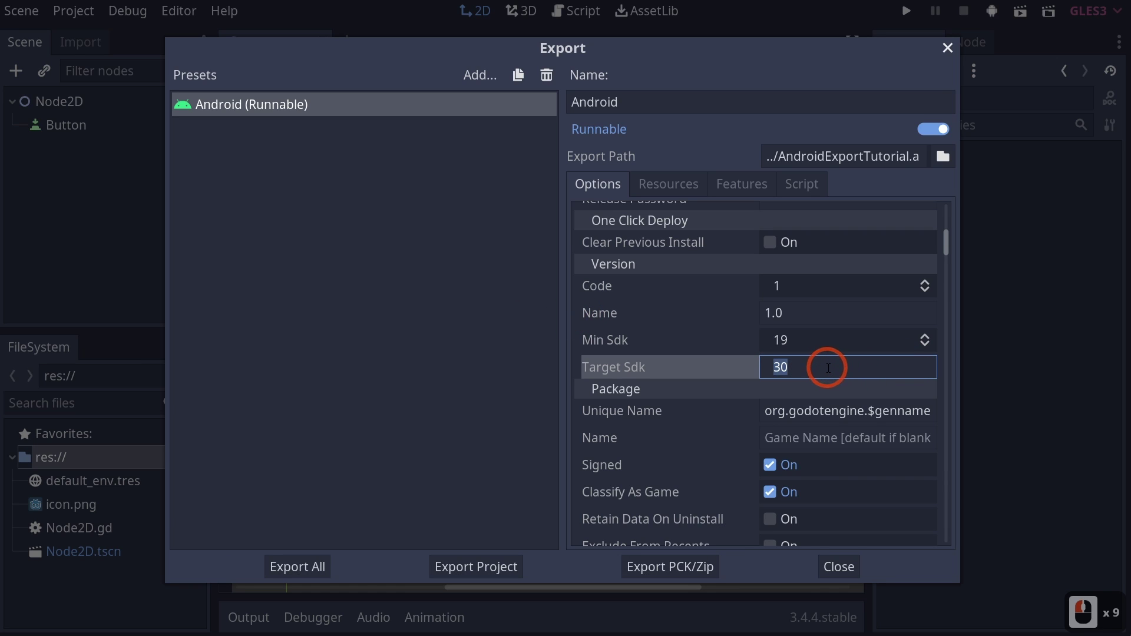
{"action": "key", "text": "Return"}
{"action": "left_click", "coordinate": [828, 368]}
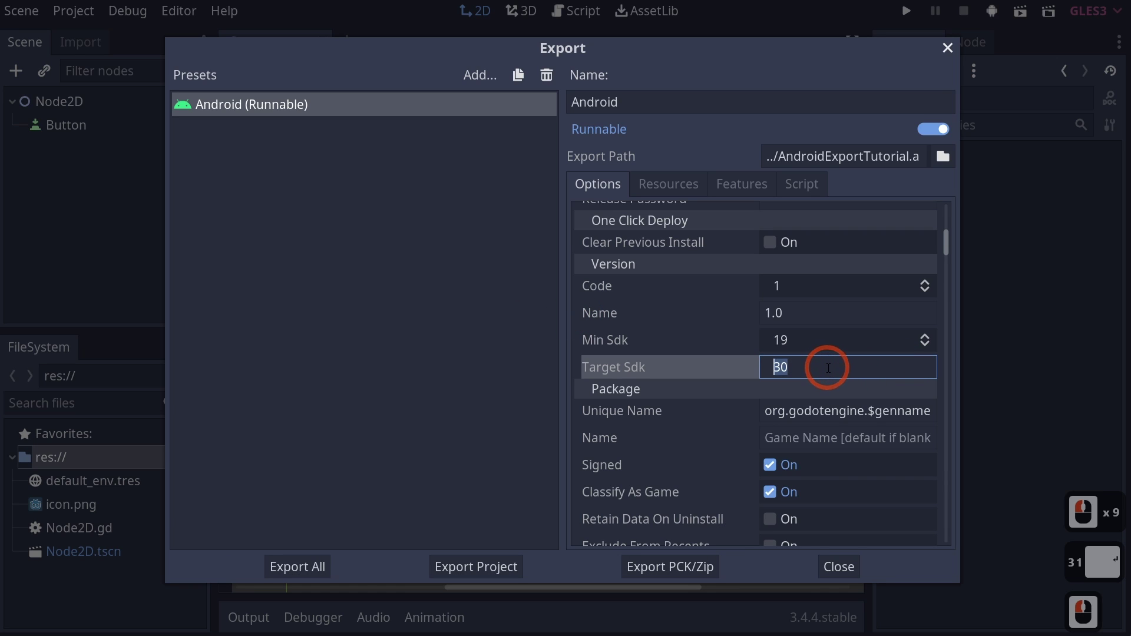
{"action": "type", "text": "31"}
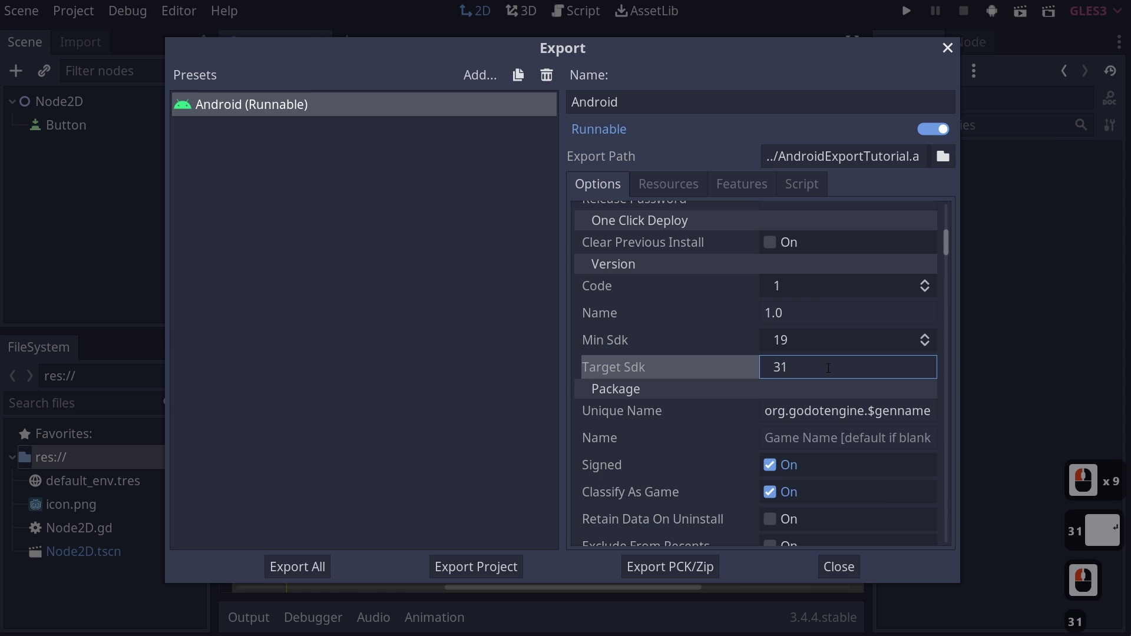
{"action": "key", "text": "Return"}
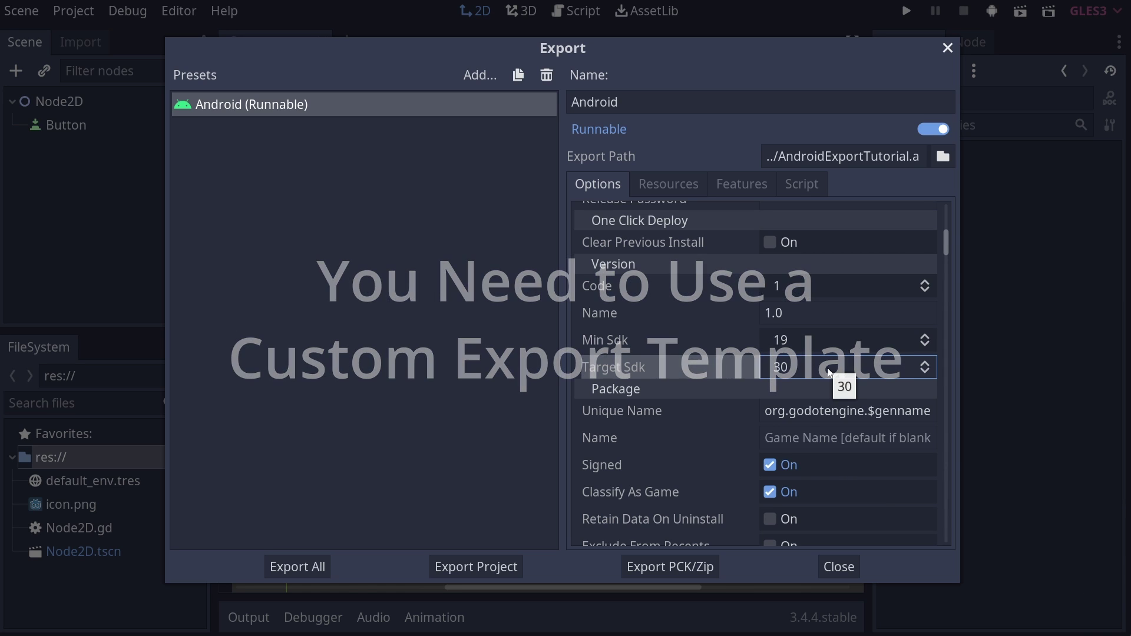
{"action": "scroll", "coordinate": [633, 241], "scroll_direction": "down", "scroll_amount": 4}
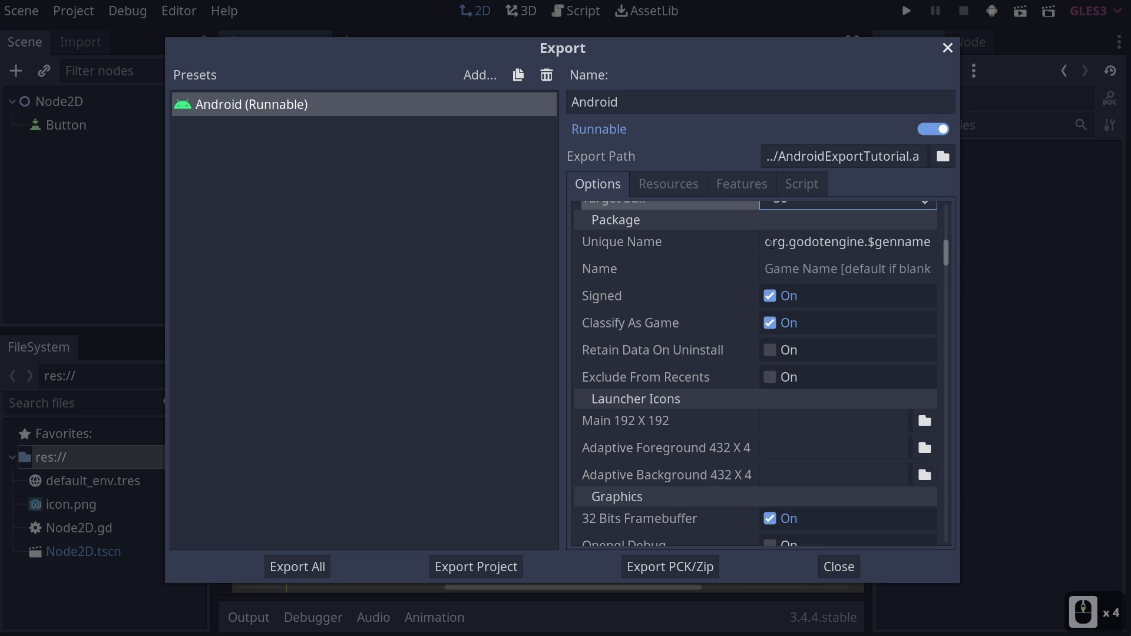
Step: Inspect the package Unique Name and Name, then review Launcher Icons, Graphics and Xr Features
{"action": "left_click_drag", "start_coordinate": [770, 244], "coordinate": [1096, 245]}
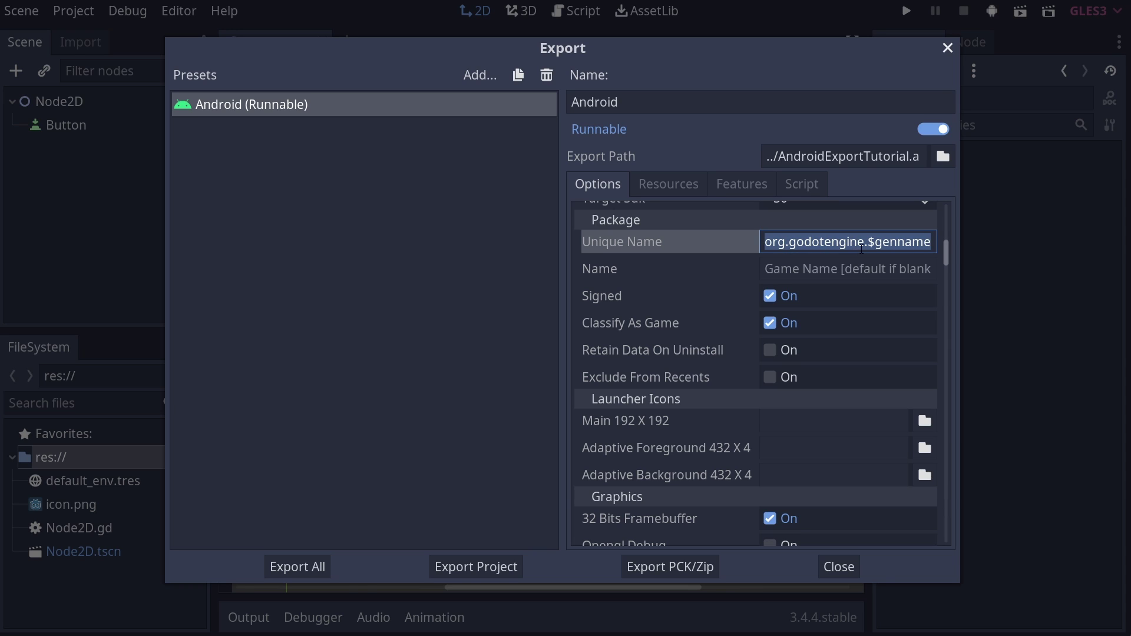
{"action": "left_click_drag", "start_coordinate": [914, 240], "coordinate": [656, 234]}
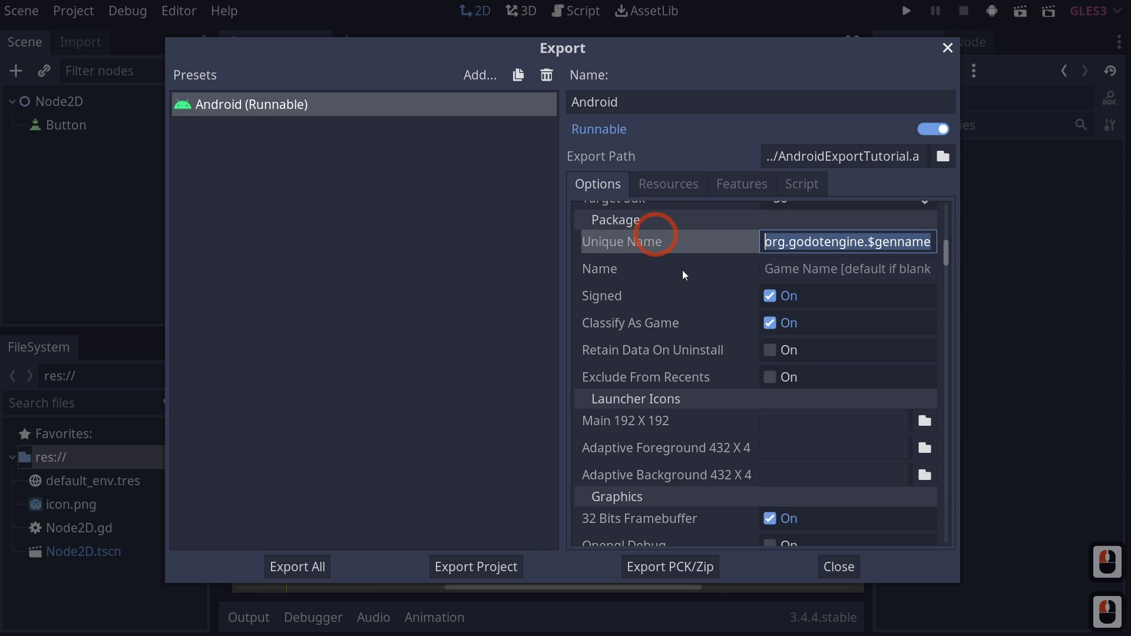
{"action": "left_click", "coordinate": [770, 242]}
{"action": "left_click_drag", "start_coordinate": [790, 242], "coordinate": [1009, 259]}
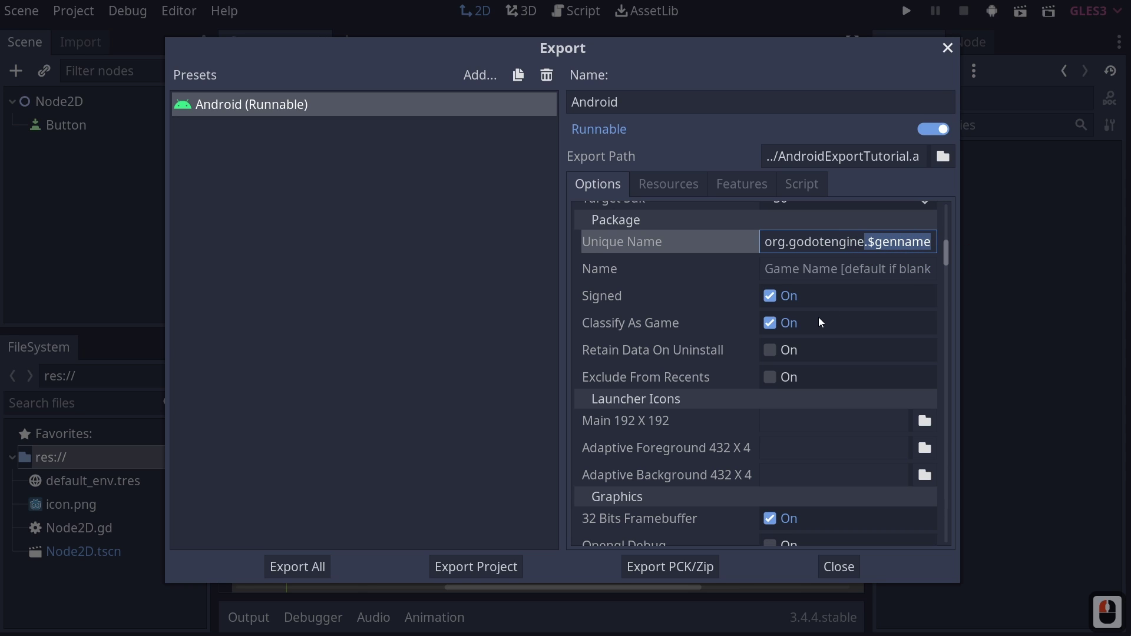
{"action": "left_click", "coordinate": [787, 275]}
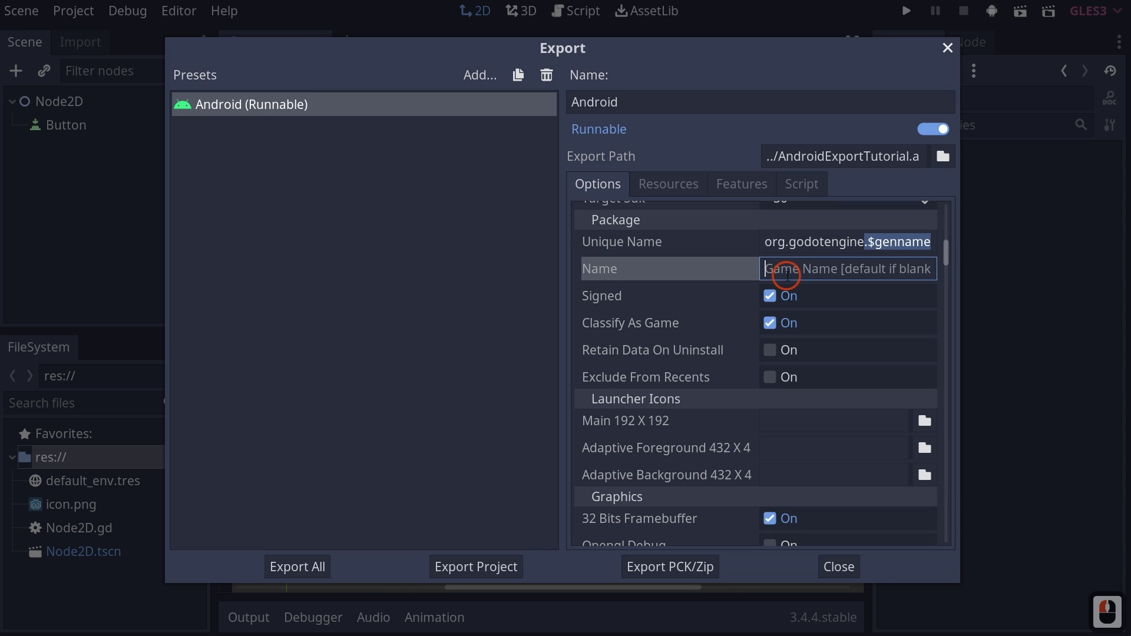
{"action": "left_click", "coordinate": [567, 275]}
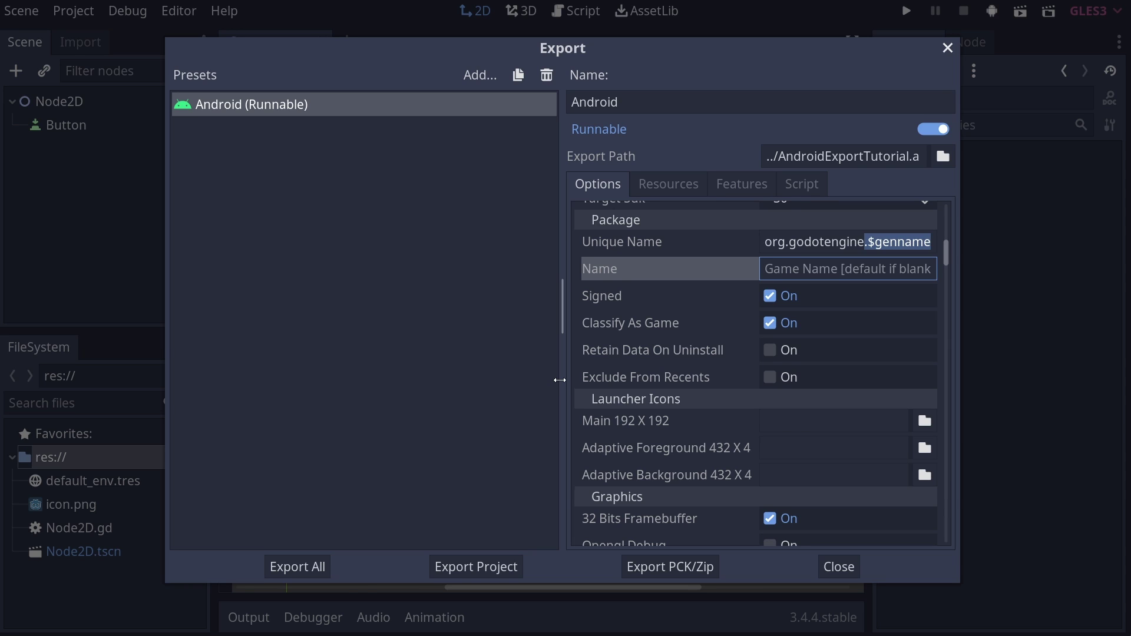
{"action": "scroll", "coordinate": [618, 250], "scroll_direction": "down", "scroll_amount": 6}
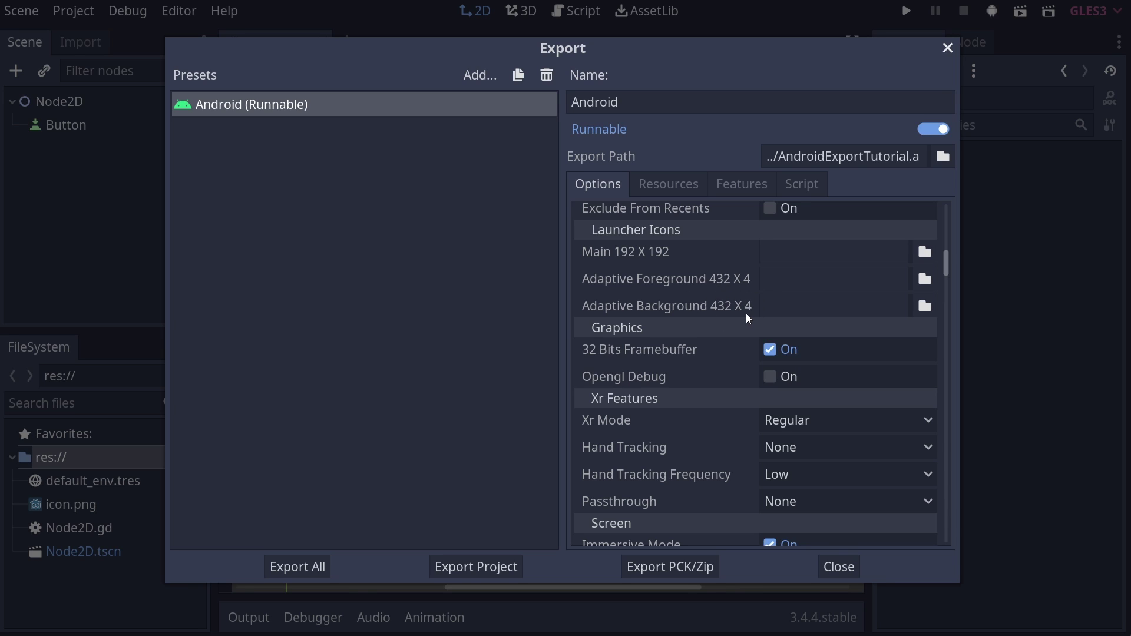
{"action": "scroll", "coordinate": [746, 313], "scroll_direction": "down", "scroll_amount": 2}
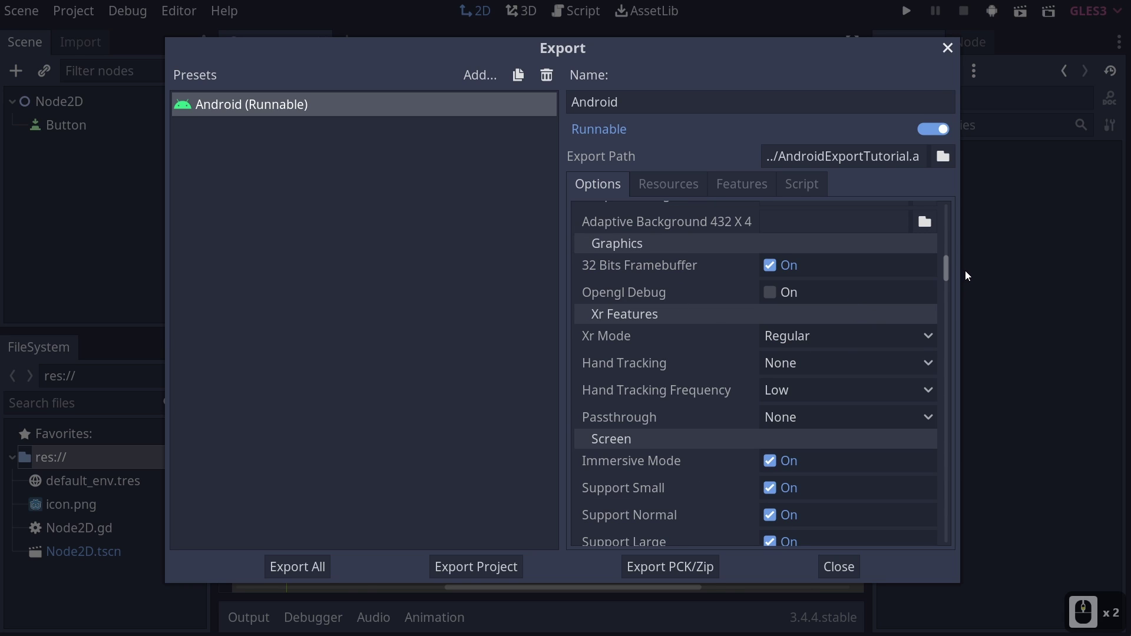
{"action": "left_click", "coordinate": [649, 268]}
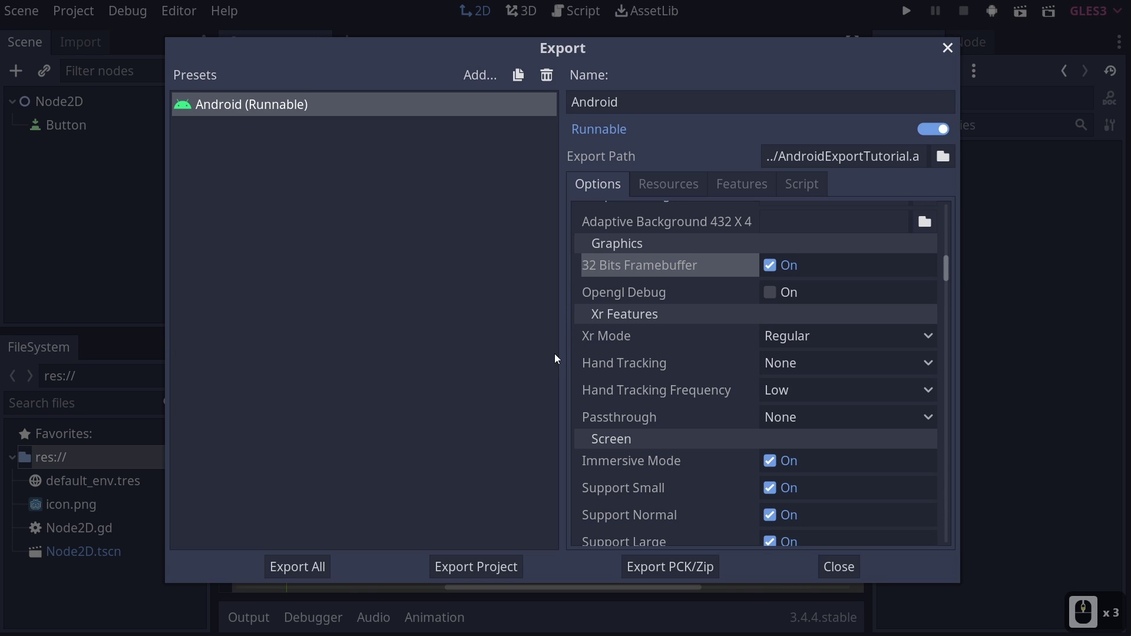
{"action": "scroll", "coordinate": [594, 346], "scroll_direction": "down", "scroll_amount": 3}
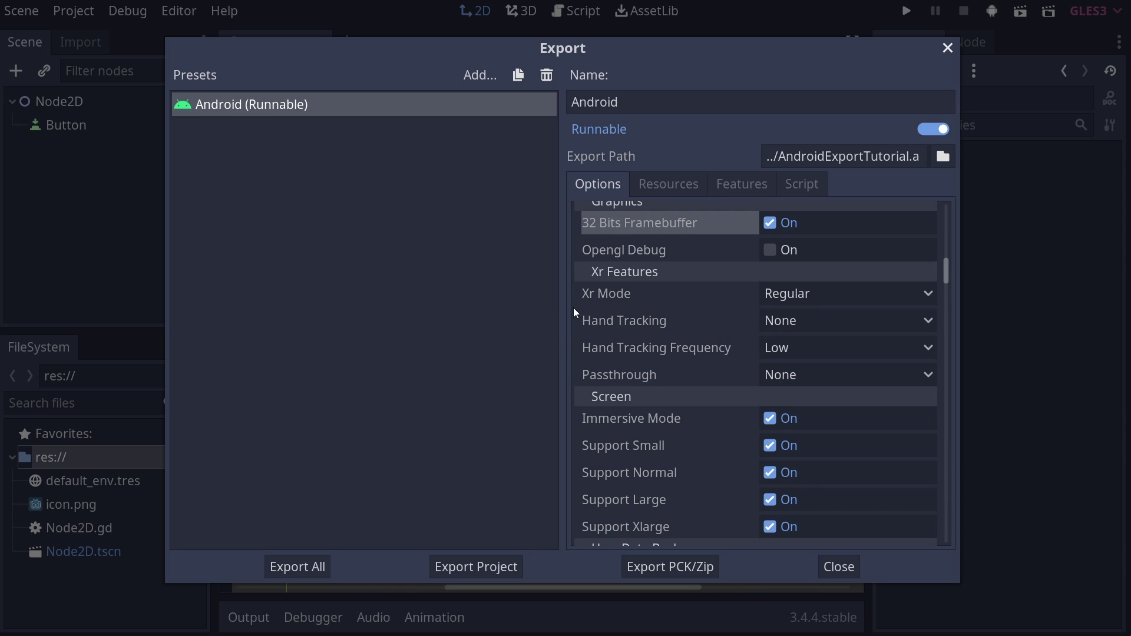
{"action": "left_click", "coordinate": [809, 293]}
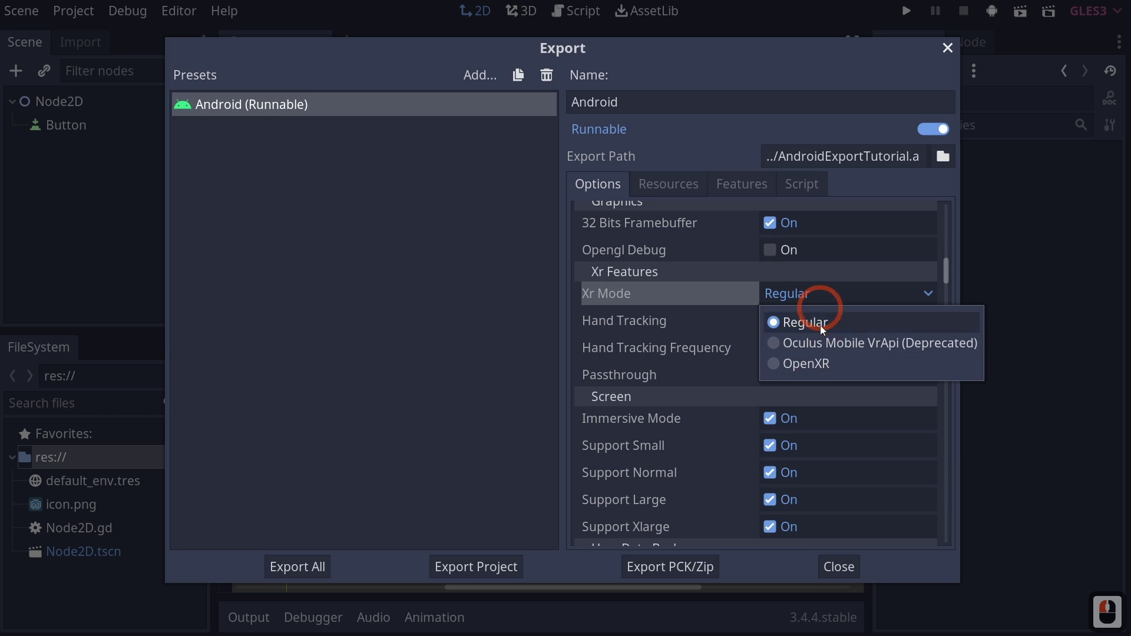
{"action": "left_click", "coordinate": [769, 326]}
{"action": "left_click", "coordinate": [797, 323]}
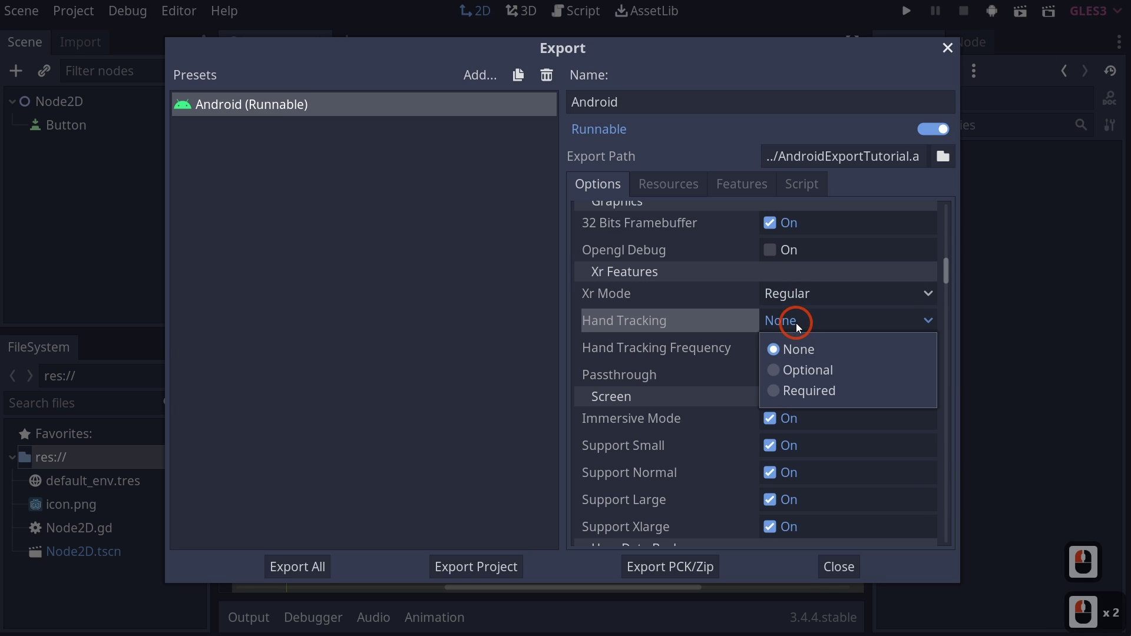
{"action": "left_click", "coordinate": [796, 323]}
{"action": "left_click", "coordinate": [766, 347]}
{"action": "left_click", "coordinate": [788, 346]}
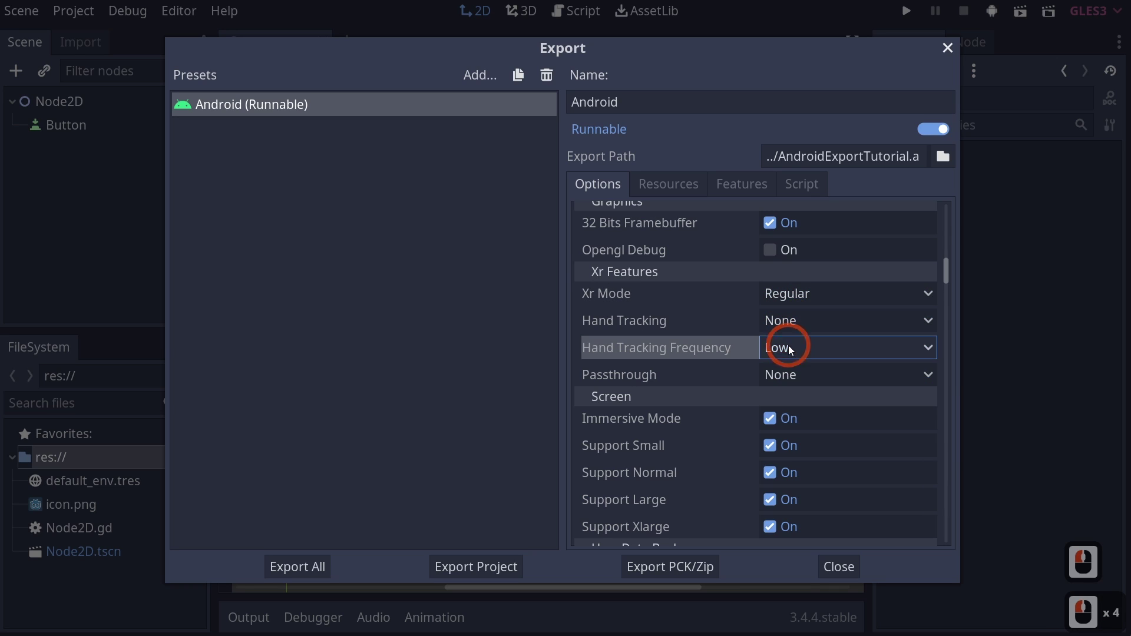
{"action": "left_click", "coordinate": [787, 374]}
{"action": "left_click", "coordinate": [787, 373]}
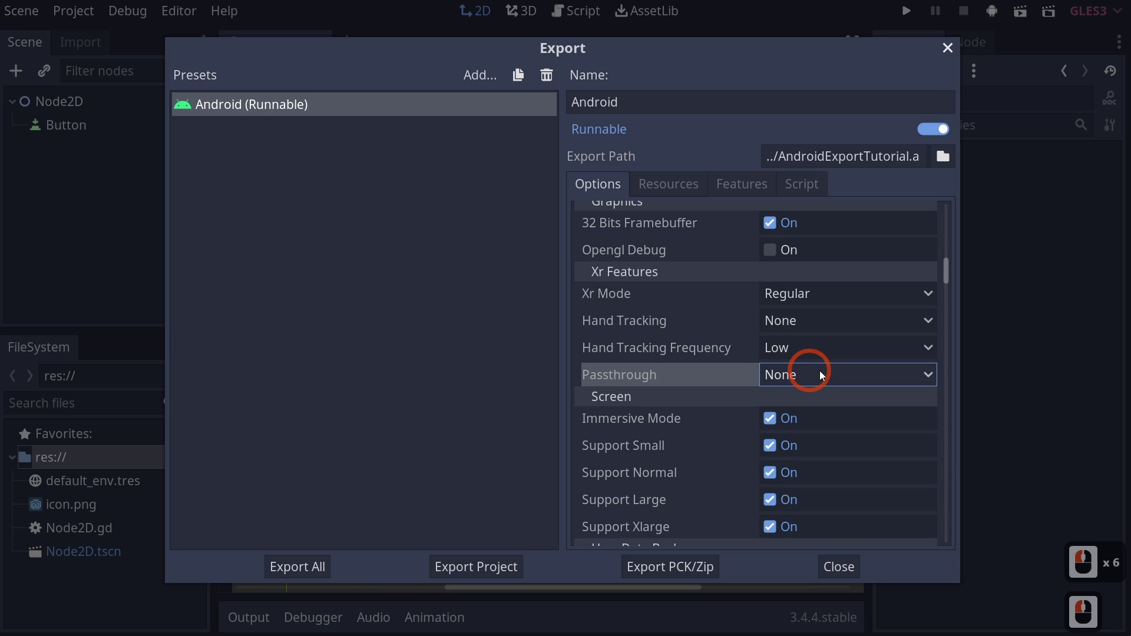
{"action": "scroll", "coordinate": [940, 348], "scroll_direction": "down", "scroll_amount": 4}
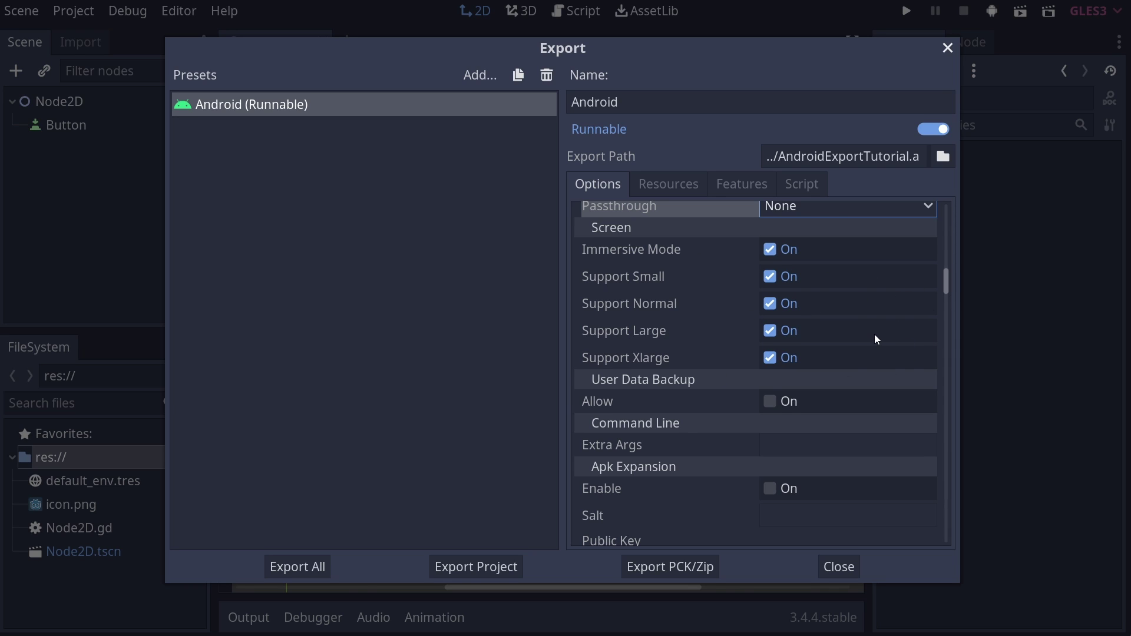
Step: Scroll past Screen and Apk Expansion and widen the Options panel to reveal the .apk path
{"action": "scroll", "coordinate": [874, 334], "scroll_direction": "down", "scroll_amount": 3}
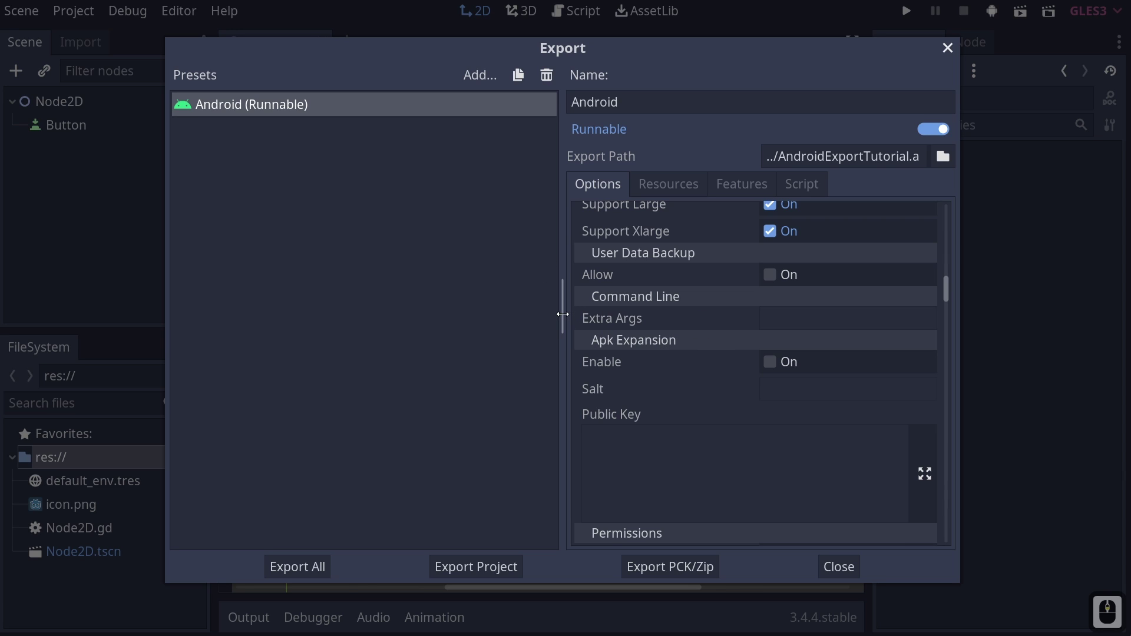
{"action": "left_click_drag", "start_coordinate": [563, 314], "coordinate": [507, 312]}
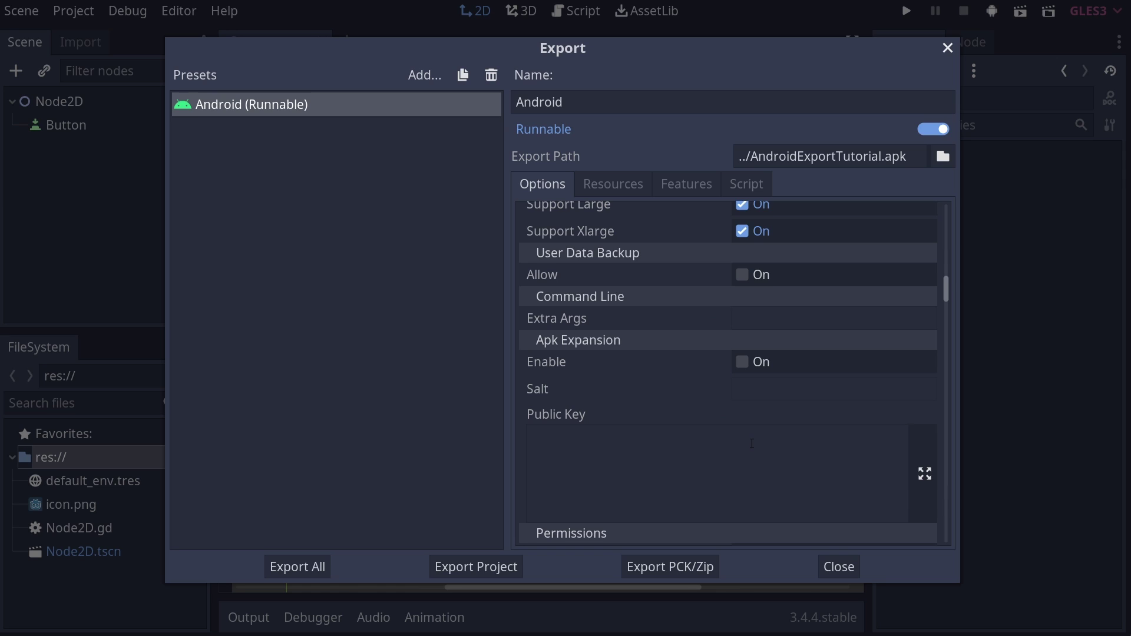
Step: Scroll through every Android permission, leaving all unticked, then view the Resources tab
{"action": "scroll", "coordinate": [751, 443], "scroll_direction": "down", "scroll_amount": 2}
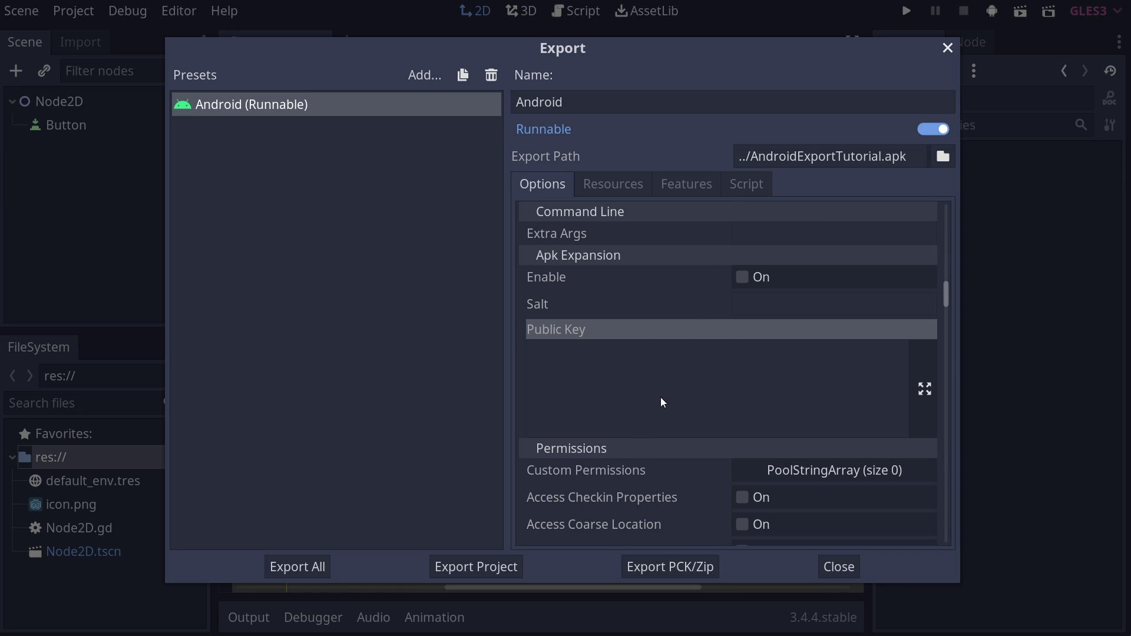
{"action": "scroll", "coordinate": [669, 415], "scroll_direction": "down", "scroll_amount": 5}
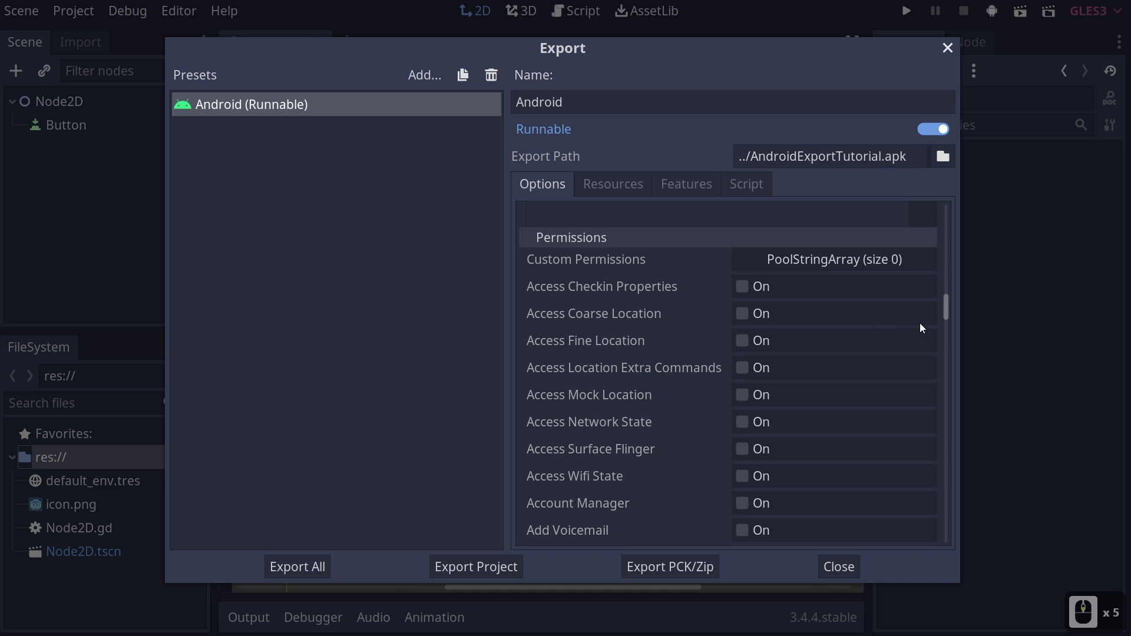
{"action": "mouse_move", "coordinate": [947, 305]}
{"action": "left_mouse_down"}
{"action": "mouse_move", "coordinate": [951, 393]}
{"action": "mouse_move", "coordinate": [951, 300]}
{"action": "left_mouse_up"}
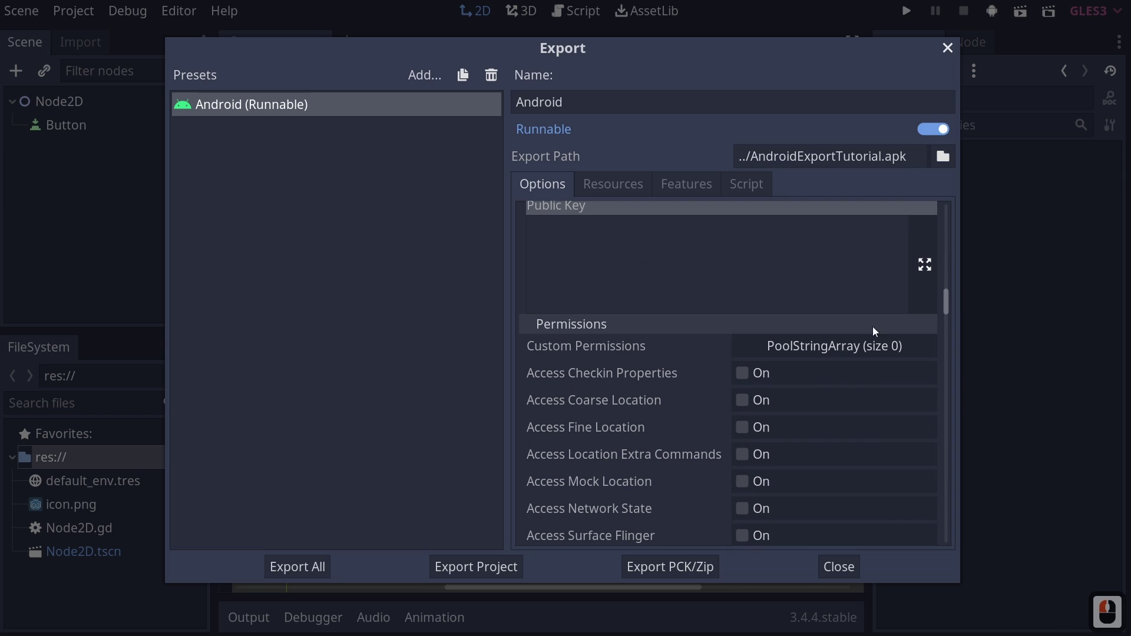
{"action": "scroll", "coordinate": [590, 358], "scroll_direction": "down", "scroll_amount": 3}
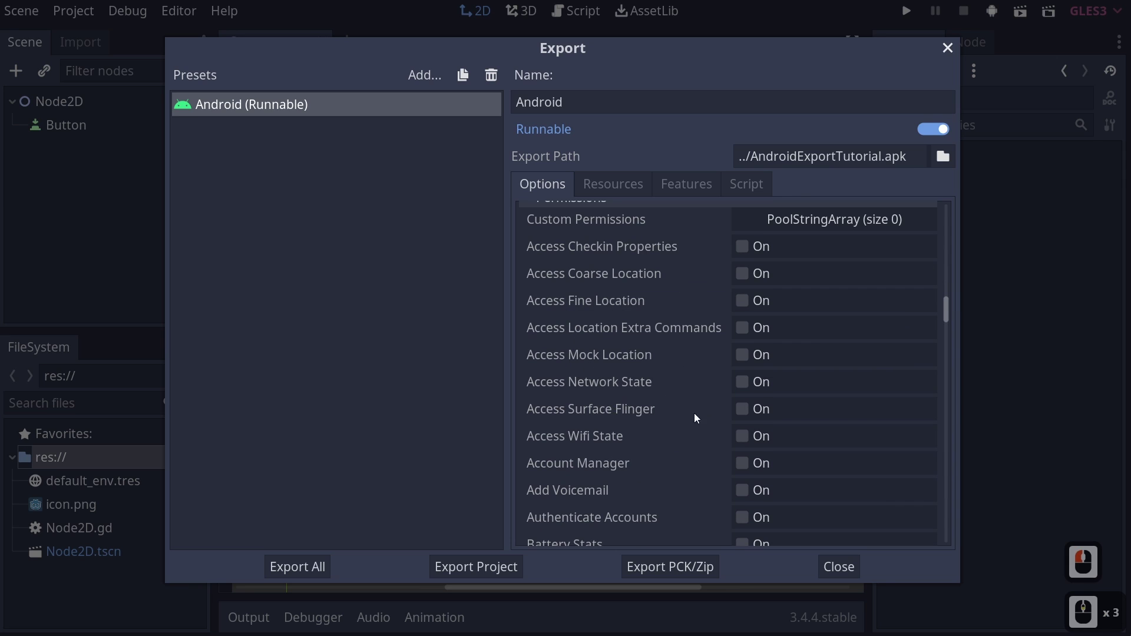
{"action": "scroll", "coordinate": [698, 416], "scroll_direction": "down", "scroll_amount": 4}
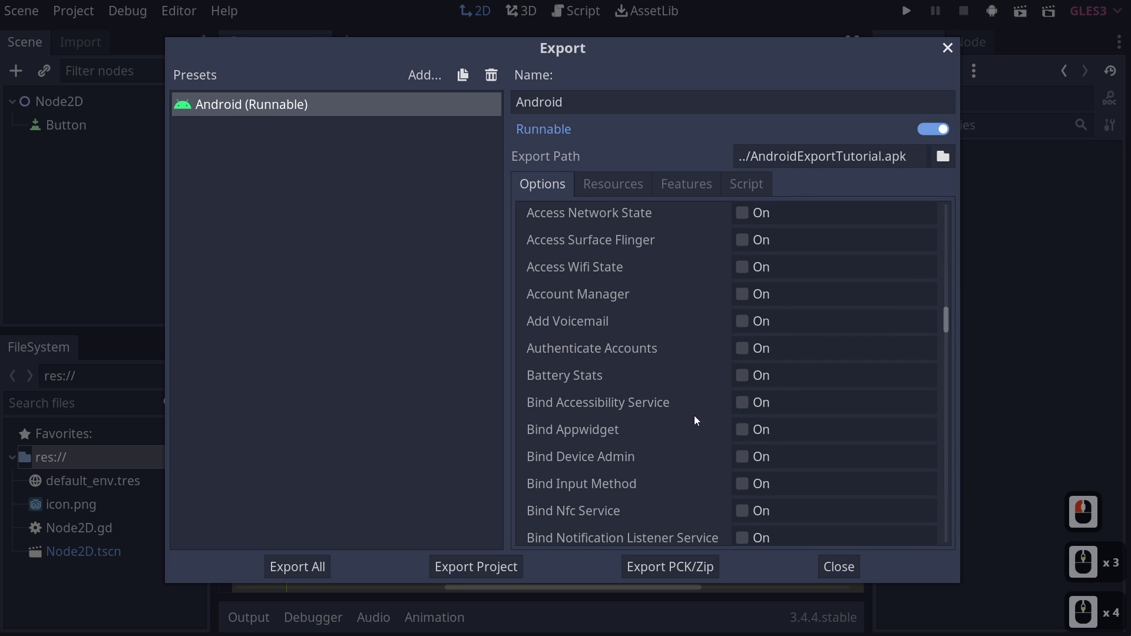
{"action": "scroll", "coordinate": [695, 421], "scroll_direction": "down", "scroll_amount": 14}
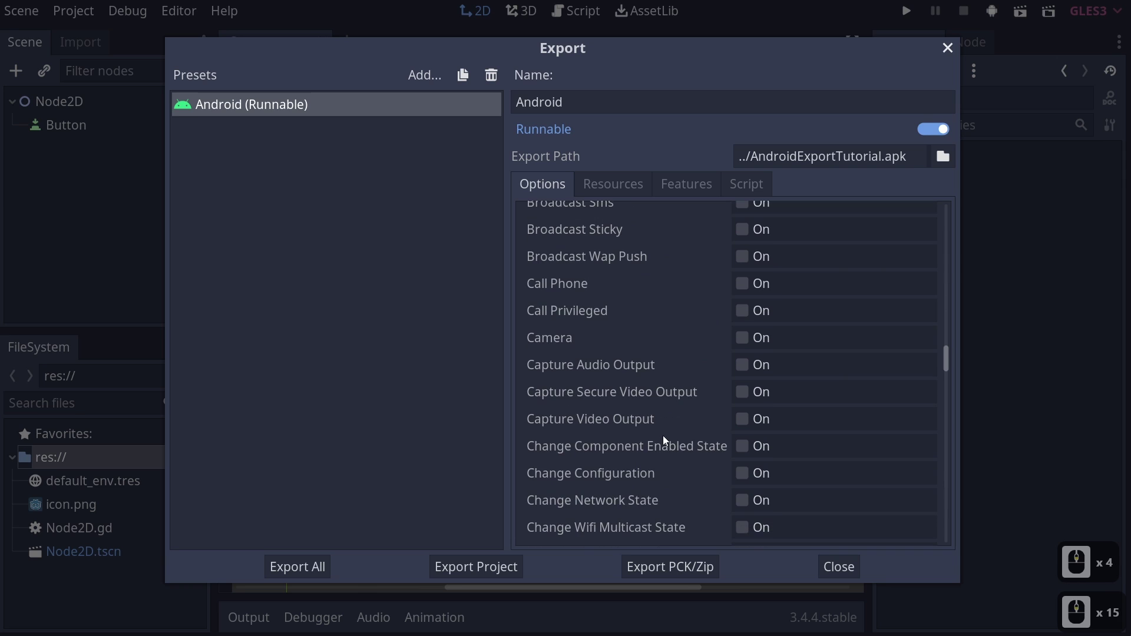
{"action": "scroll", "coordinate": [664, 439], "scroll_direction": "down", "scroll_amount": 11}
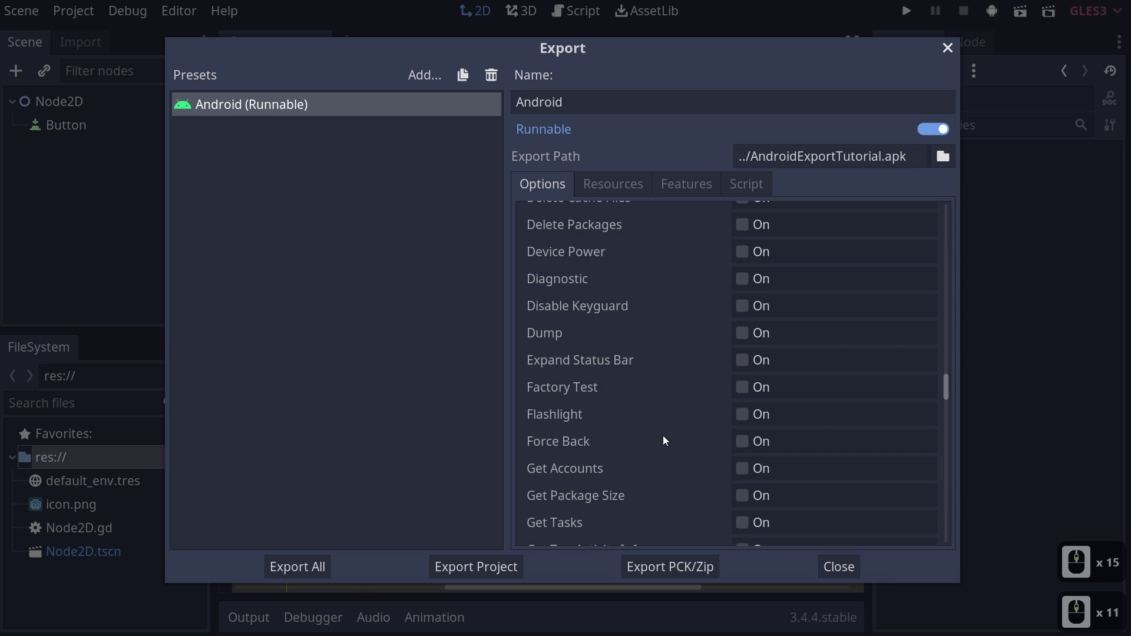
{"action": "scroll", "coordinate": [664, 441], "scroll_direction": "down", "scroll_amount": 17}
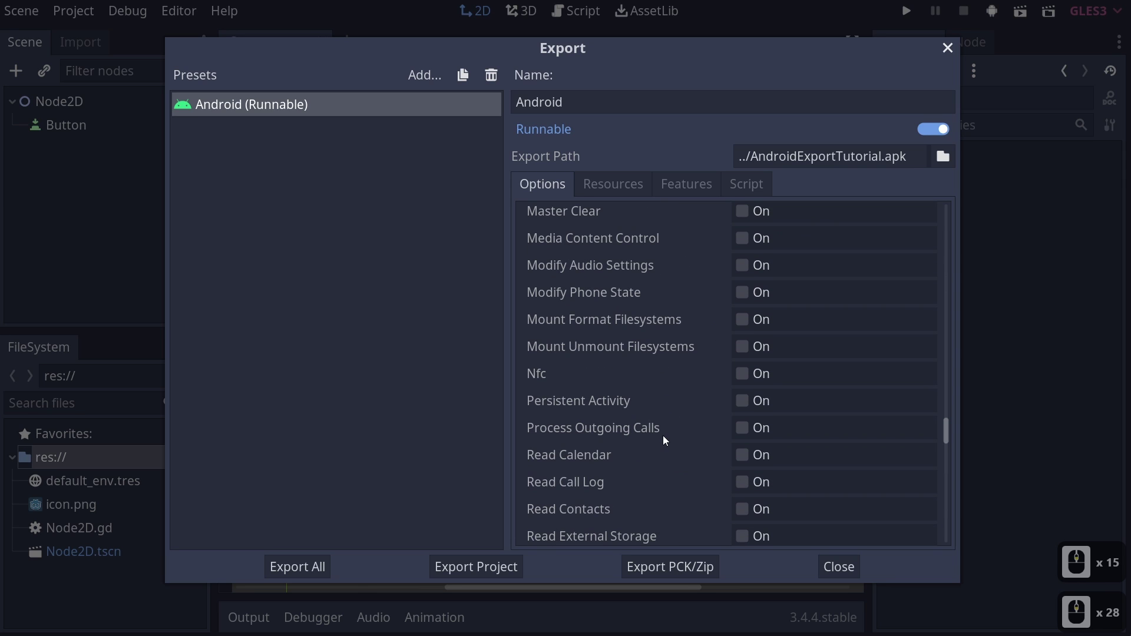
{"action": "scroll", "coordinate": [663, 437], "scroll_direction": "down", "scroll_amount": 20}
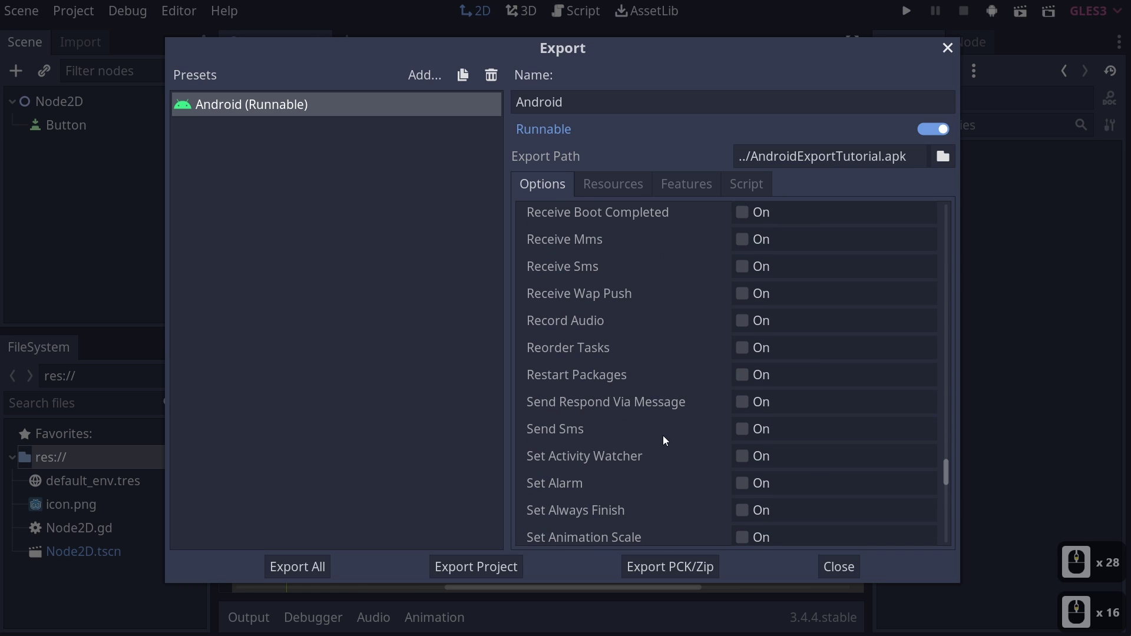
{"action": "scroll", "coordinate": [663, 437], "scroll_direction": "down", "scroll_amount": 8}
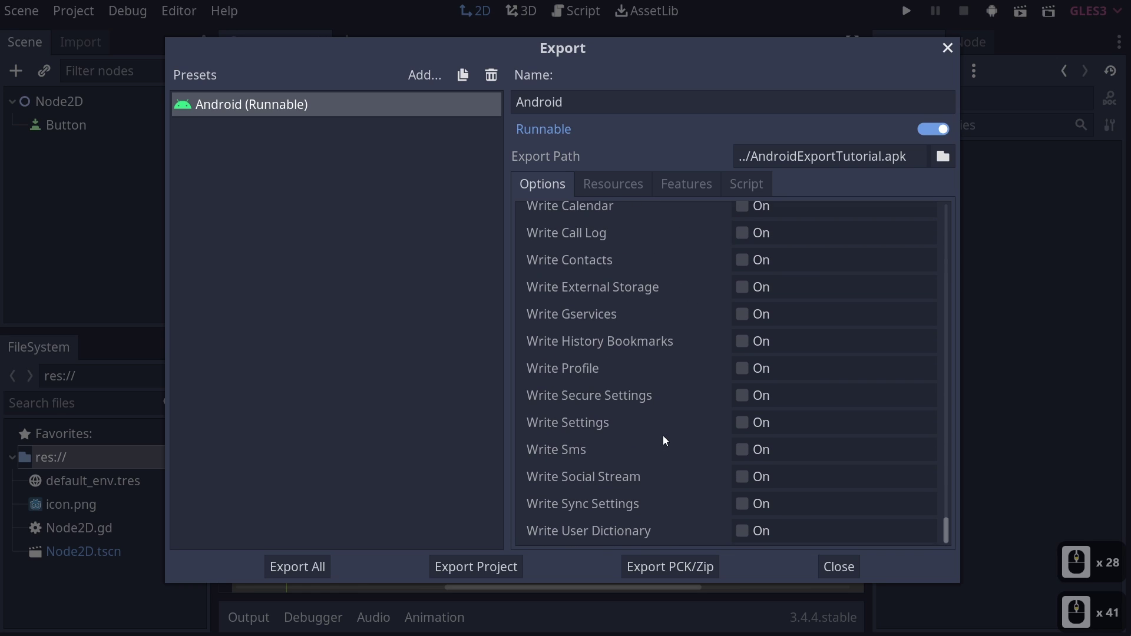
{"action": "left_click_drag", "start_coordinate": [947, 534], "coordinate": [950, 472]}
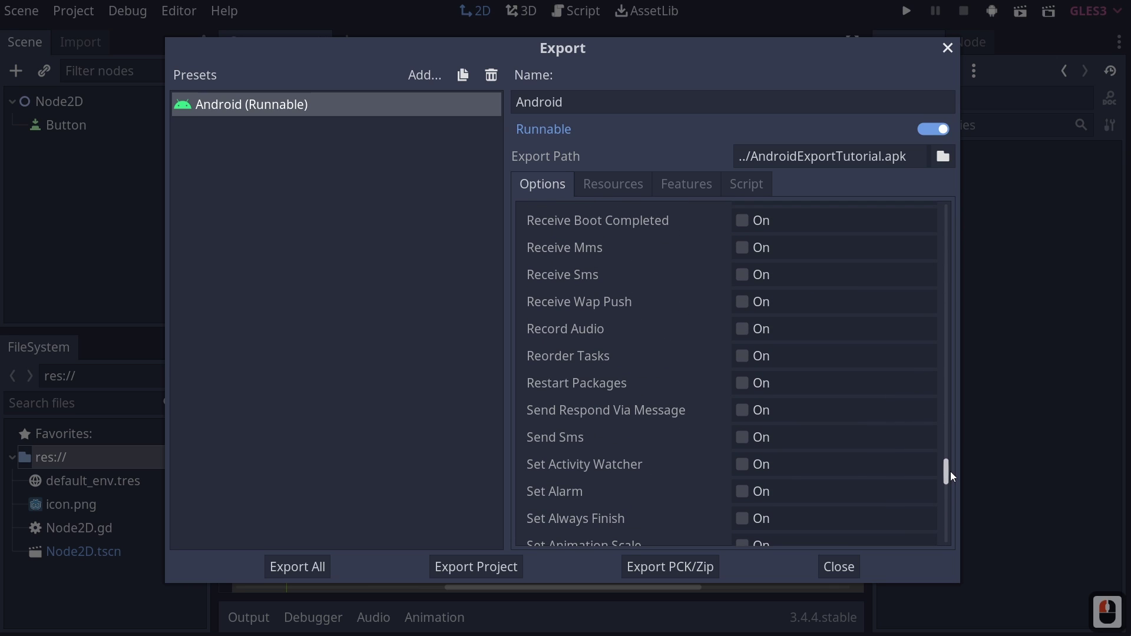
{"action": "scroll", "coordinate": [631, 418], "scroll_direction": "up", "scroll_amount": 20}
{"action": "scroll", "coordinate": [631, 418], "scroll_direction": "up", "scroll_amount": 5}
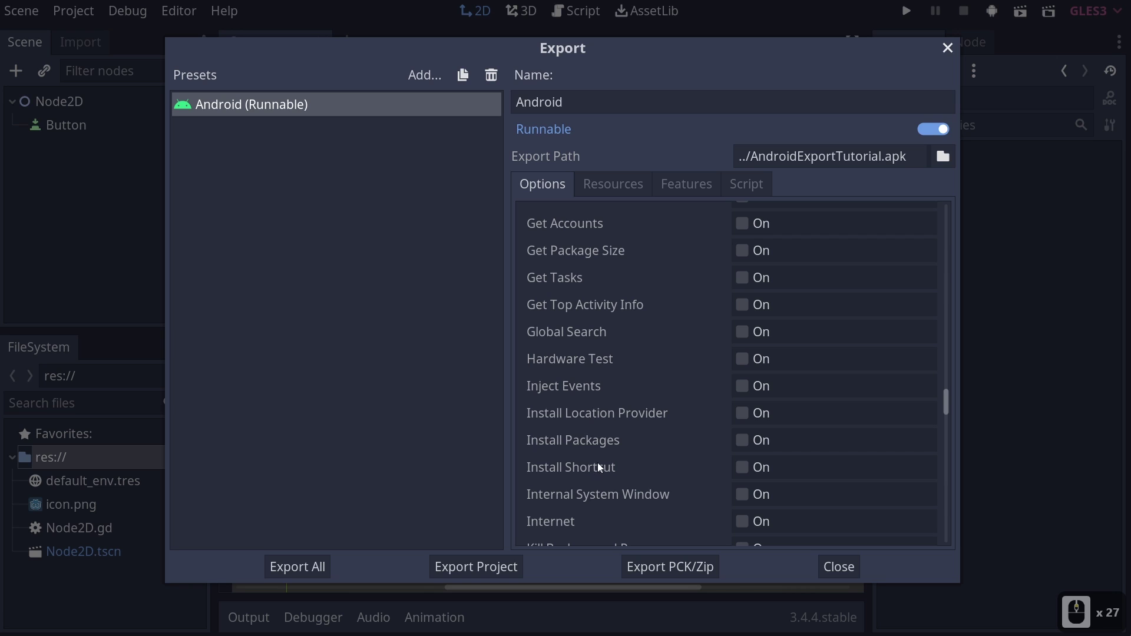
{"action": "left_click", "coordinate": [616, 185]}
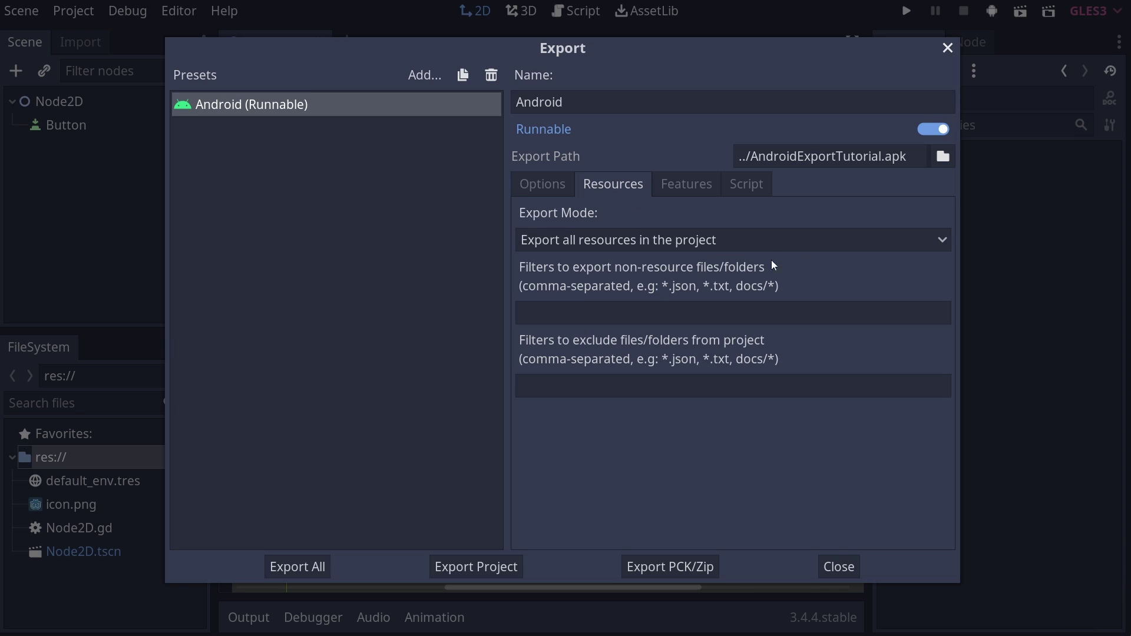
Step: Keep Export Mode at 'Export all resources in the project' and check both filter fields are empty
{"action": "left_click", "coordinate": [675, 243]}
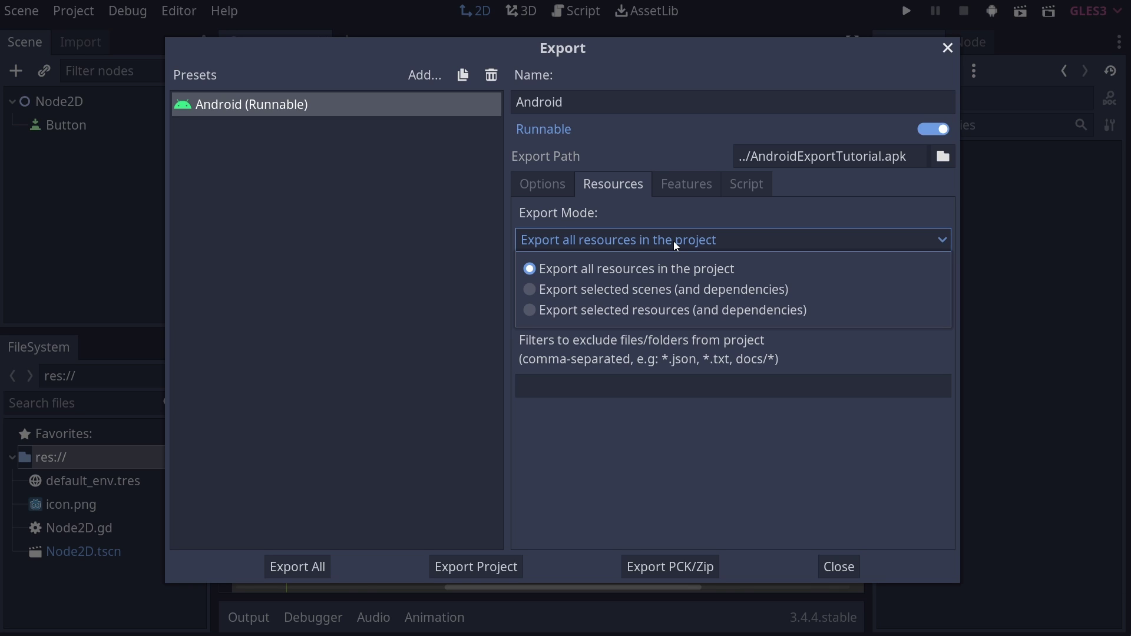
{"action": "left_click", "coordinate": [612, 368]}
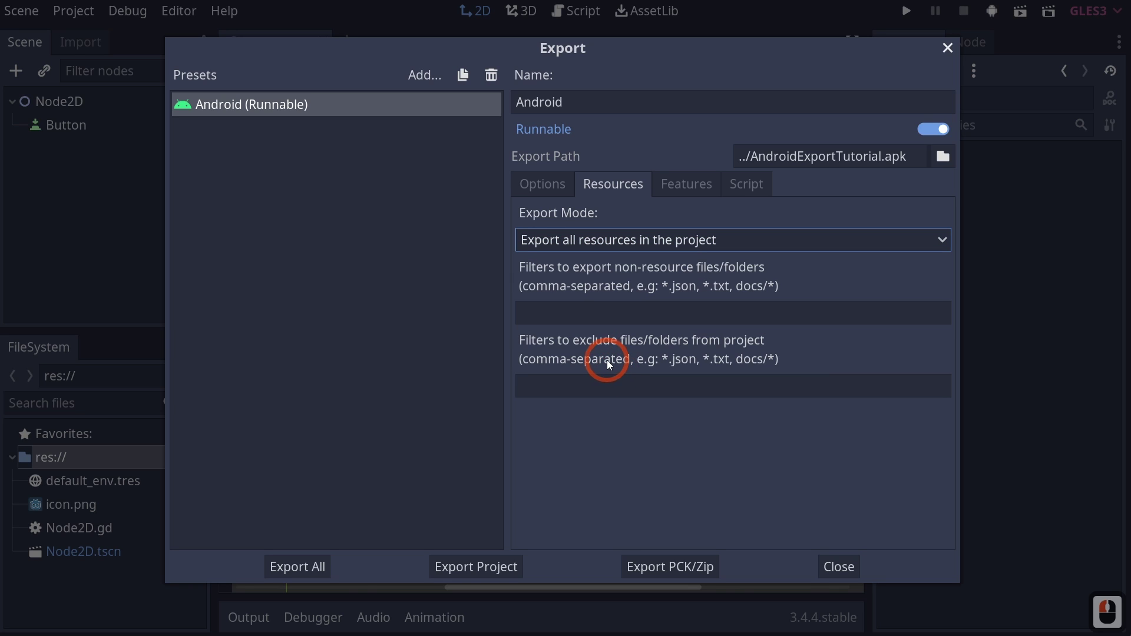
{"action": "left_click", "coordinate": [664, 315]}
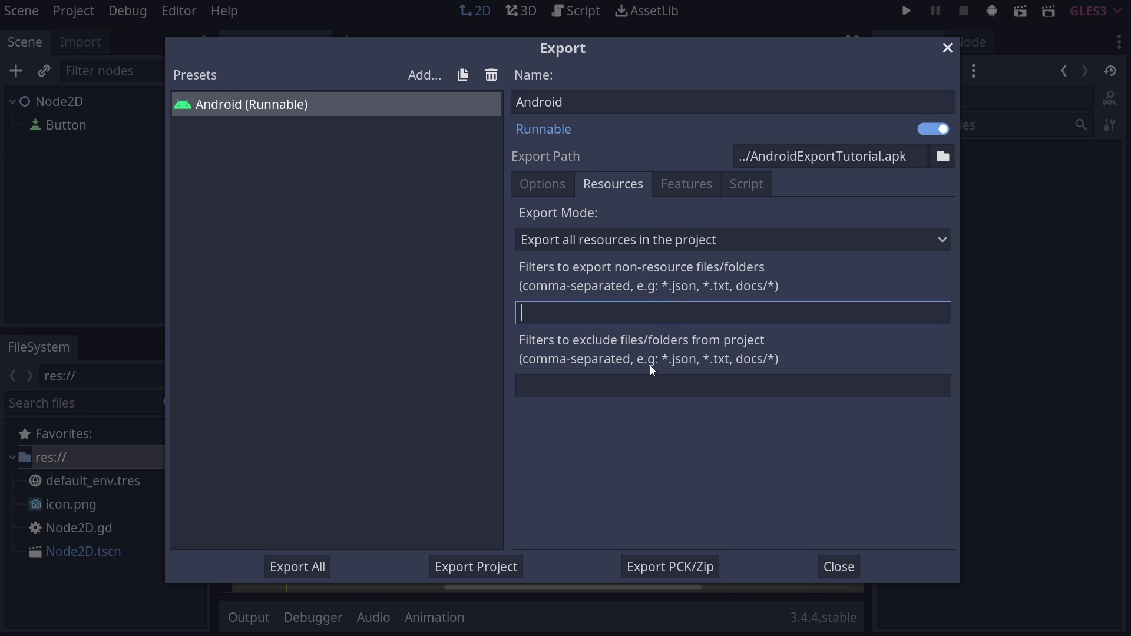
{"action": "double_click", "coordinate": [651, 389]}
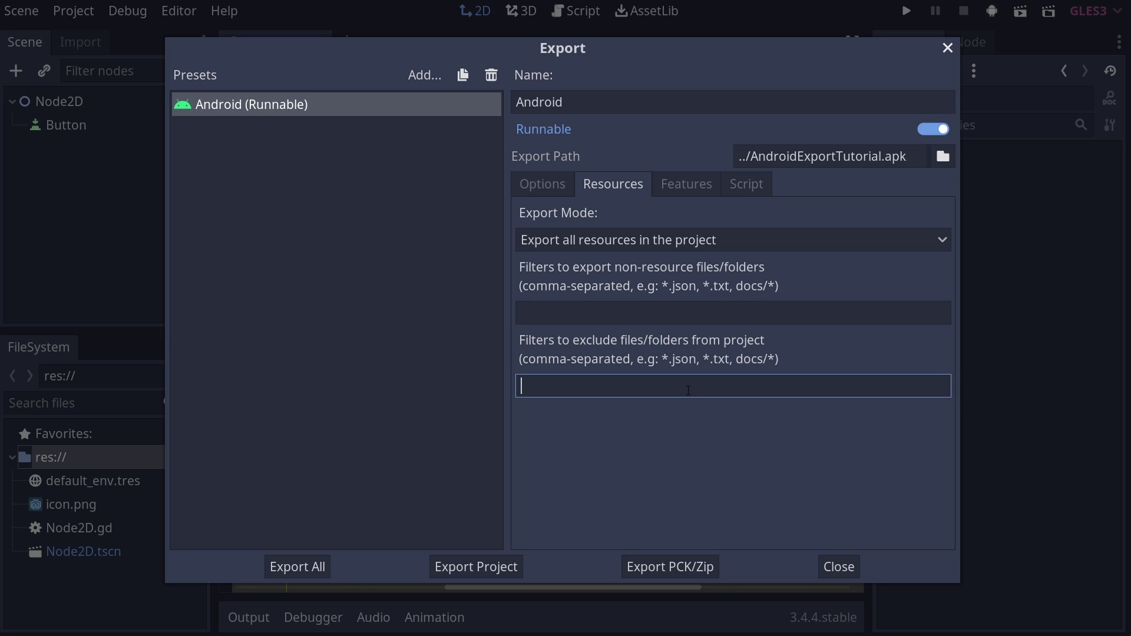
Step: View the Features tab, then the Script tab's GDScript Export Mode choices with Compiled Bytecode set
{"action": "left_click", "coordinate": [691, 189]}
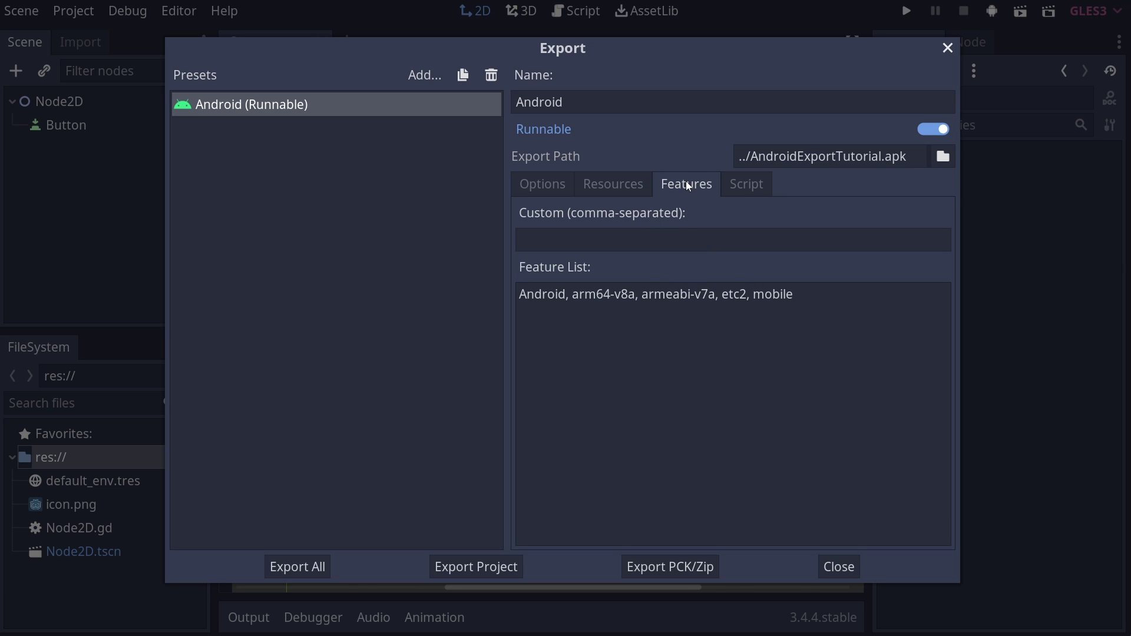
{"action": "left_click", "coordinate": [727, 186]}
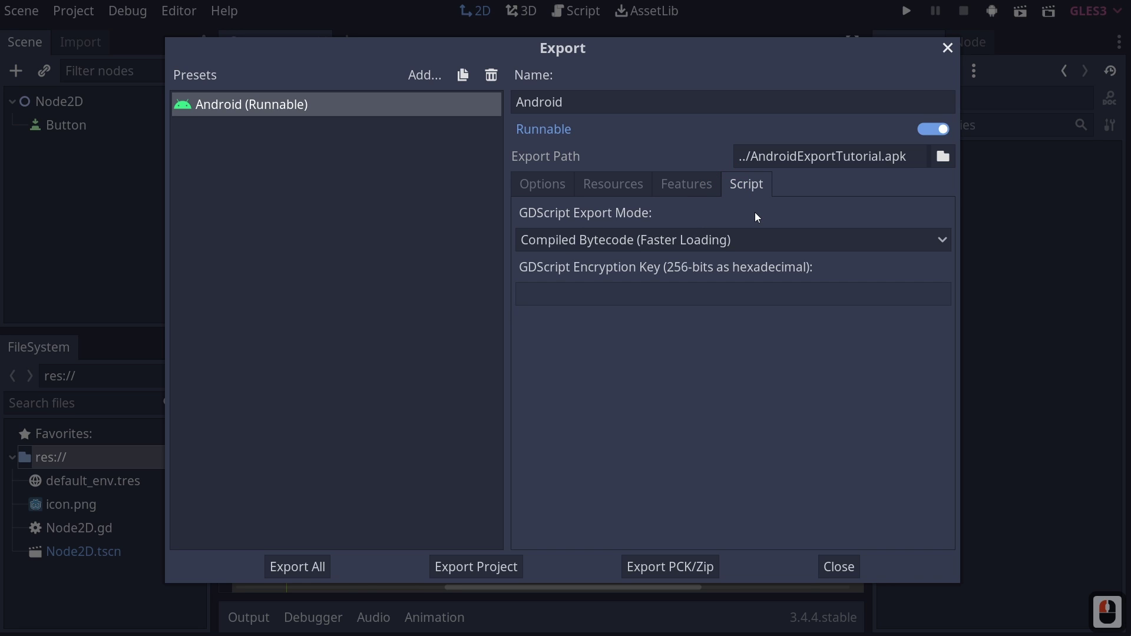
{"action": "left_click", "coordinate": [736, 238]}
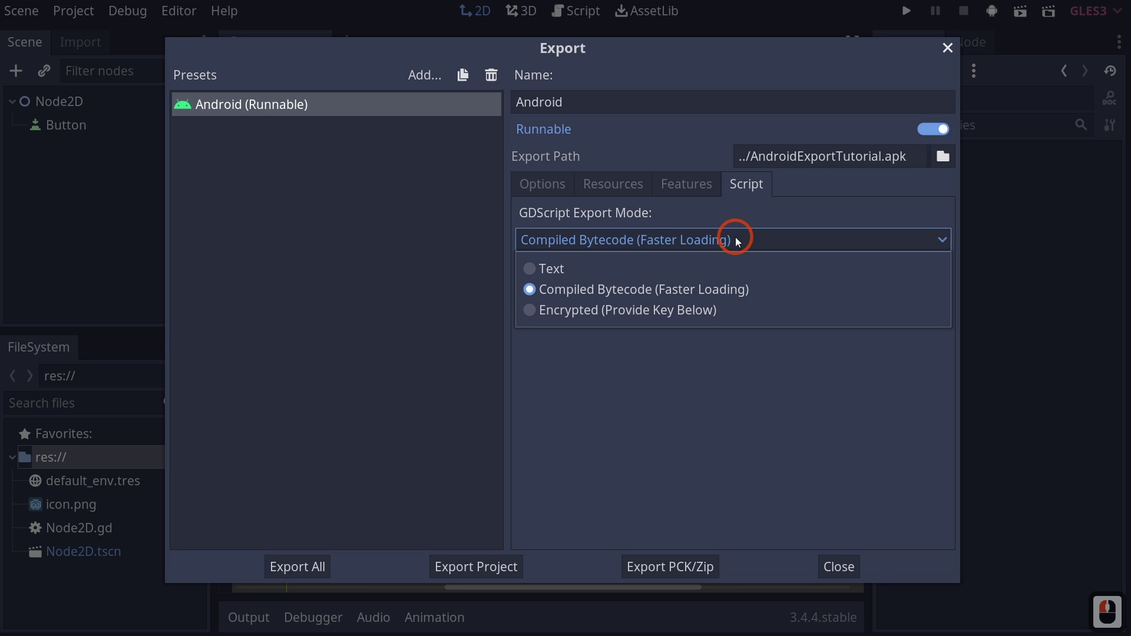
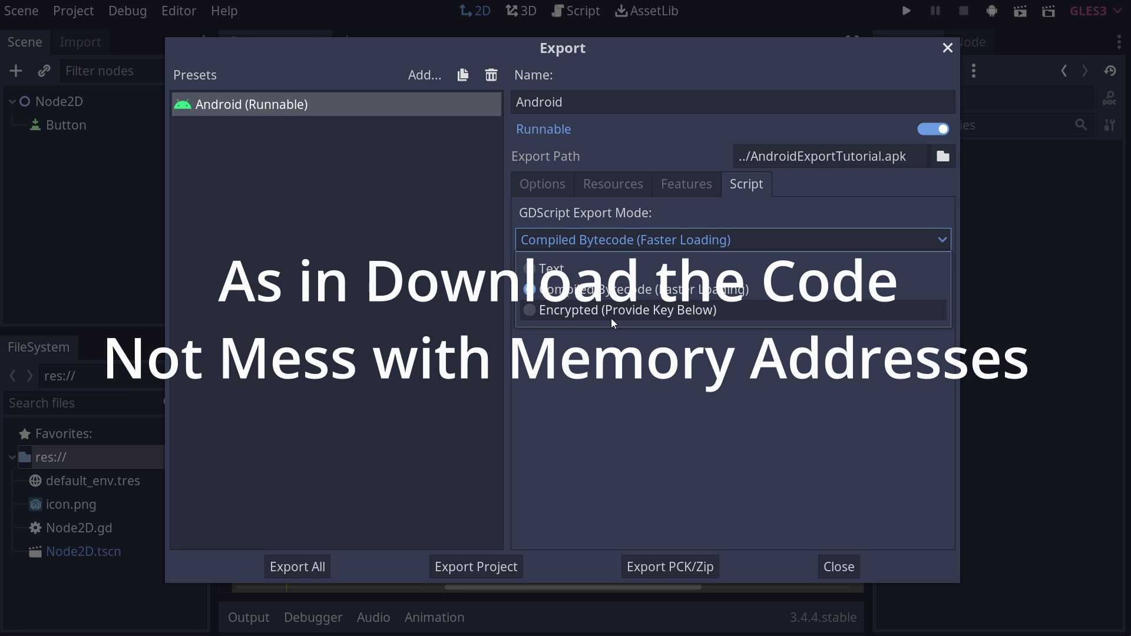
Step: Leave the script export mode unchanged and return to the general Android export options
{"action": "left_click", "coordinate": [598, 356]}
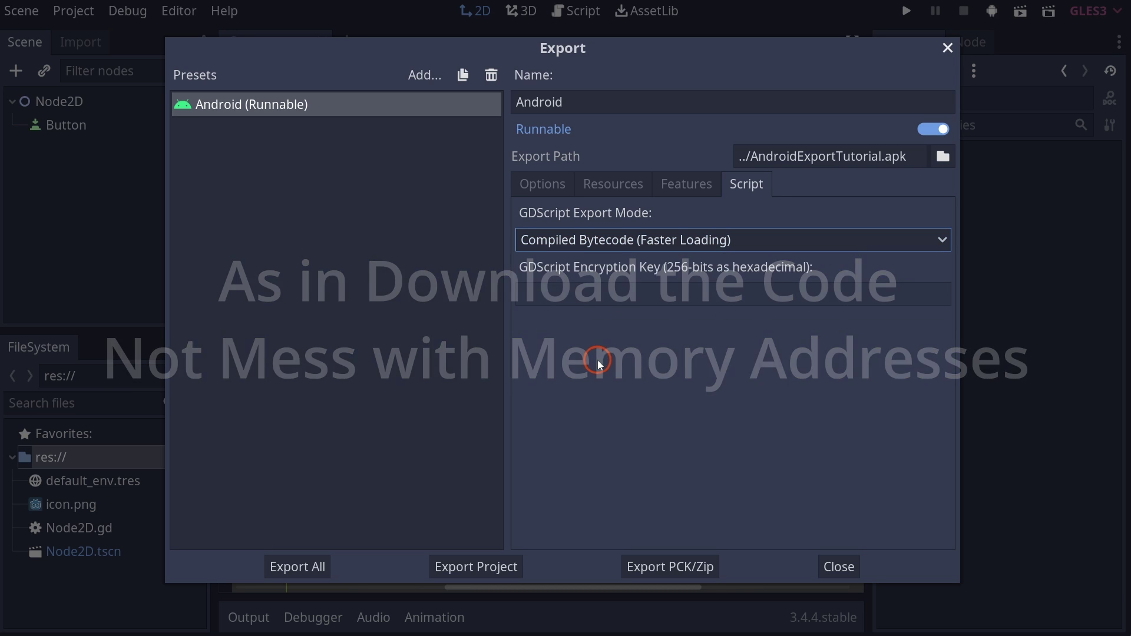
{"action": "left_click", "coordinate": [542, 184]}
{"action": "scroll", "coordinate": [925, 373], "scroll_direction": "down", "scroll_amount": 15}
{"action": "left_click_drag", "start_coordinate": [944, 376], "coordinate": [970, 72]}
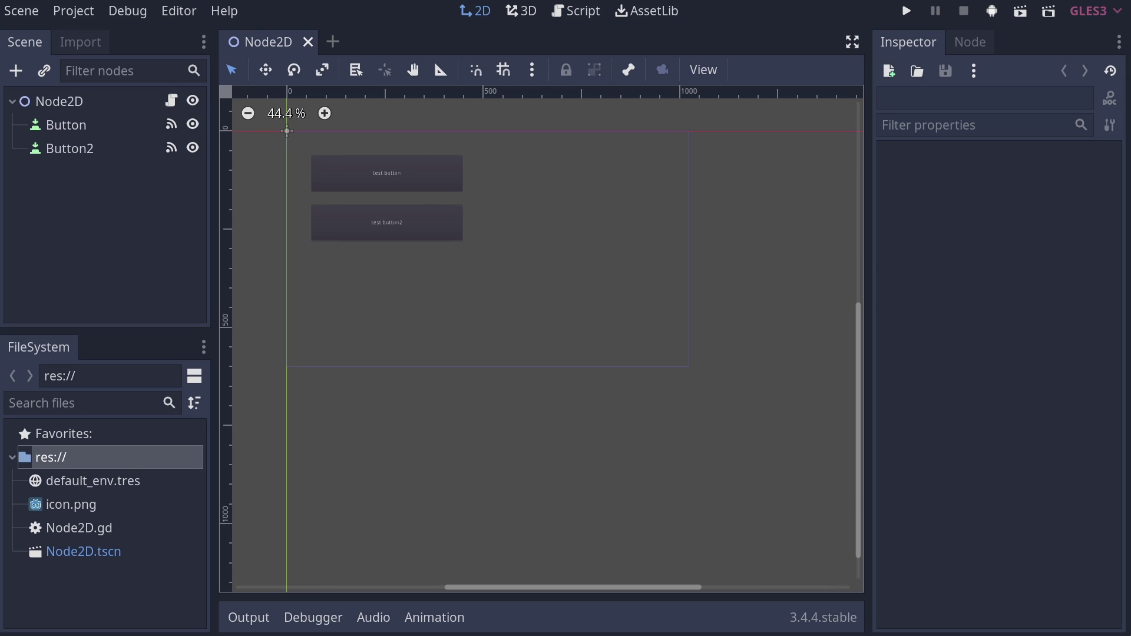
Step: Turn on Deploy with Remote Debug in the Debug menu and open Node2D.gd
{"action": "left_click", "coordinate": [135, 22]}
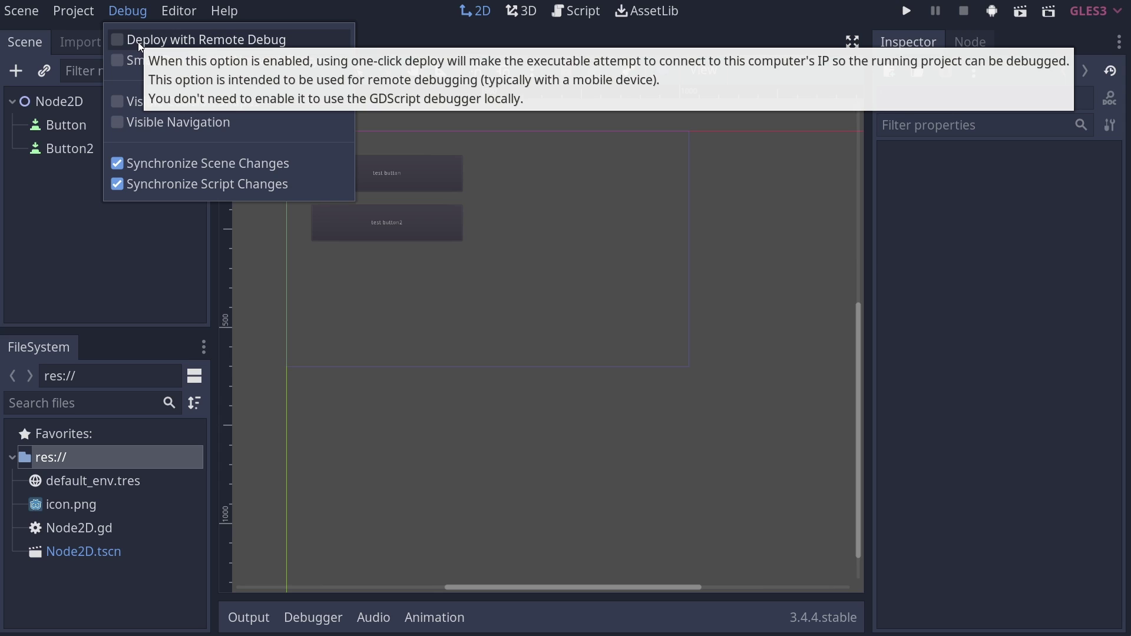
{"action": "left_click", "coordinate": [140, 45]}
{"action": "left_click", "coordinate": [51, 101]}
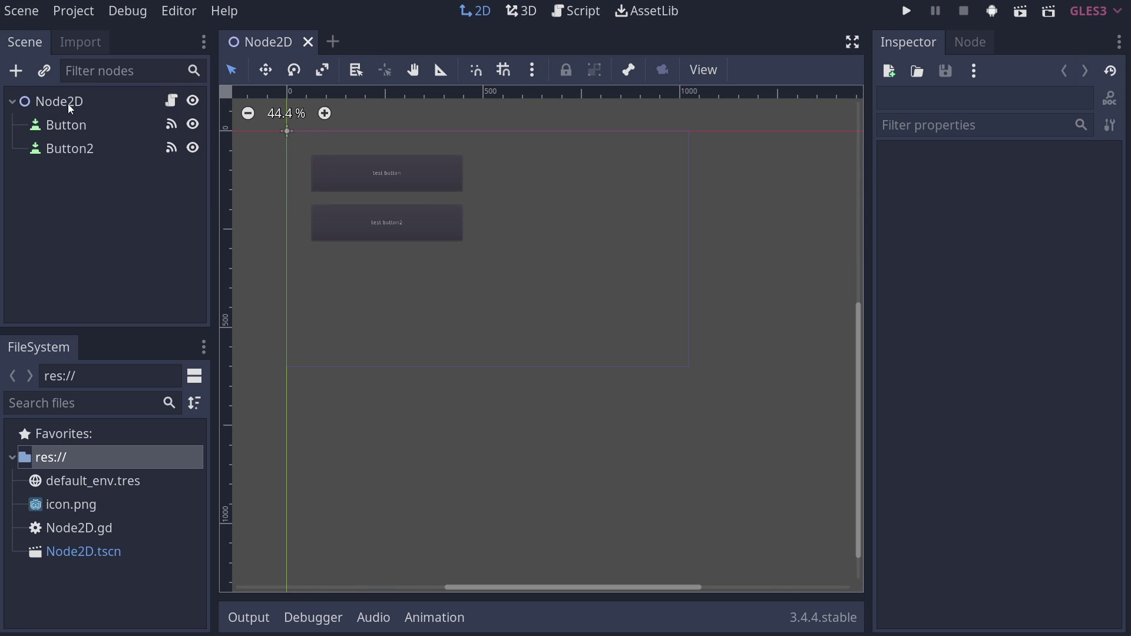
{"action": "left_click", "coordinate": [172, 102]}
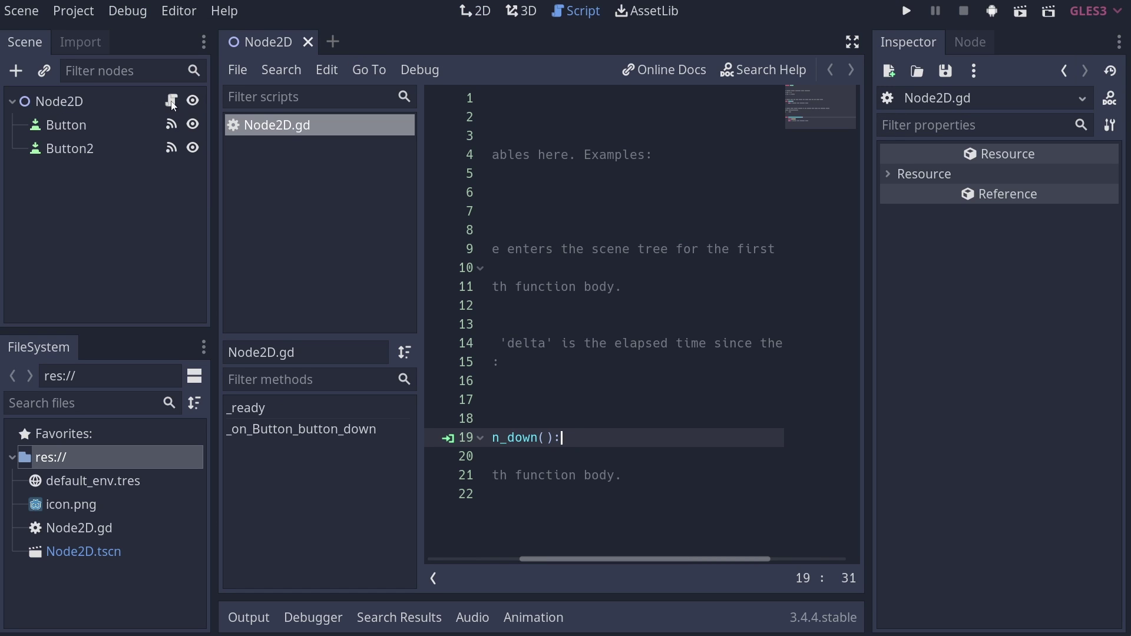
Step: Add a breakpoint on line 20's print("test") and one-click deploy to the Pixel 5
{"action": "scroll", "coordinate": [633, 559], "scroll_direction": "left", "scroll_amount": 4}
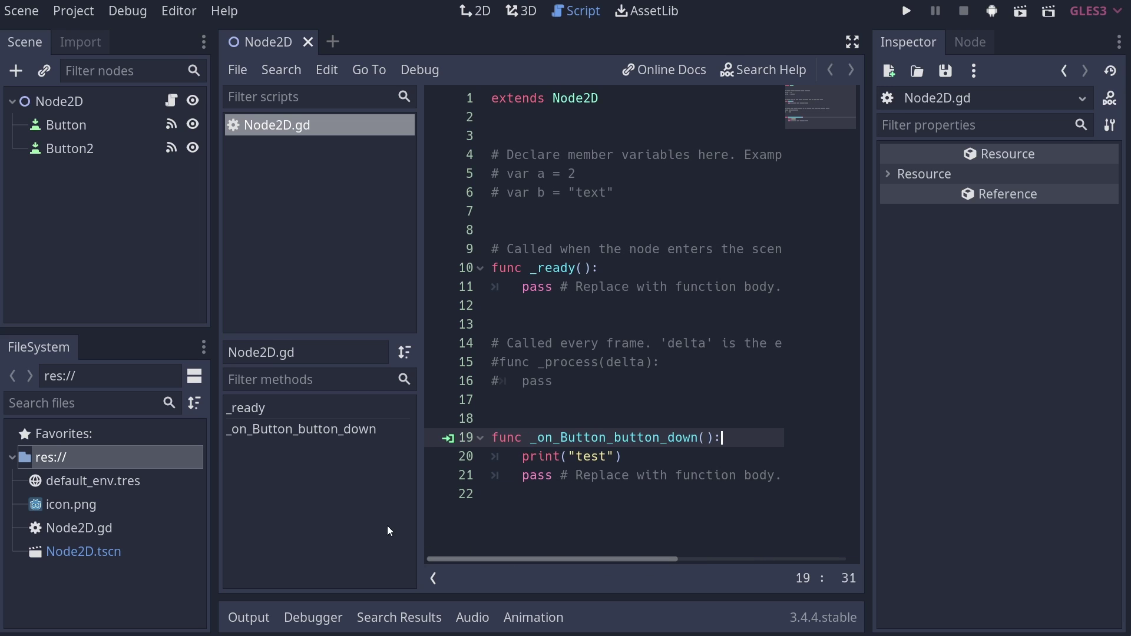
{"action": "left_click", "coordinate": [441, 457]}
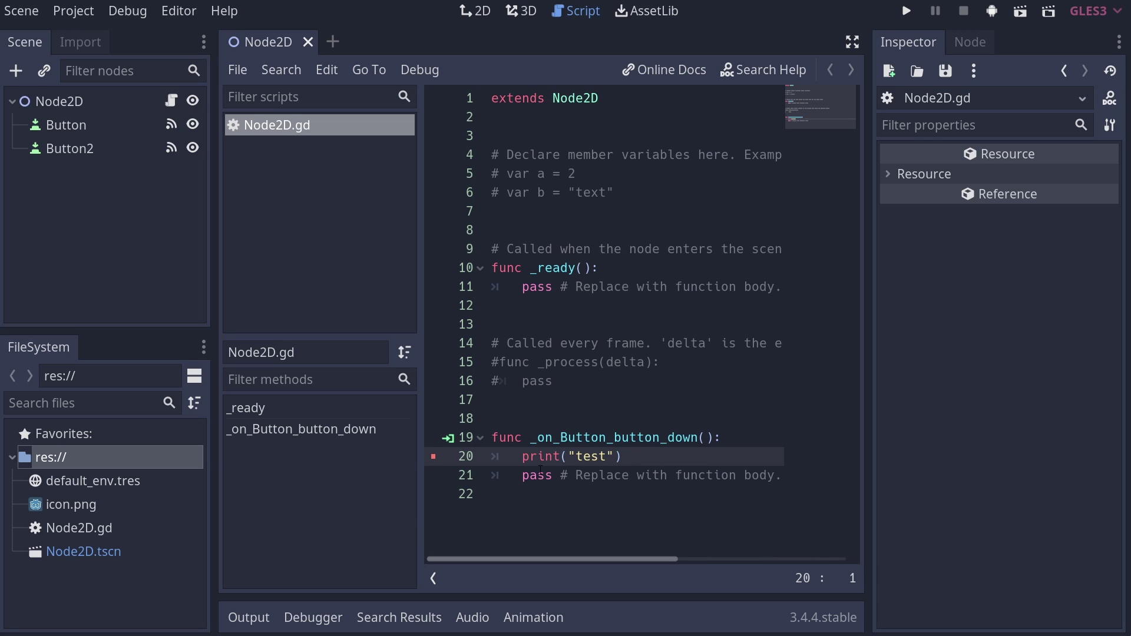
{"action": "left_click_drag", "start_coordinate": [622, 457], "coordinate": [523, 457]}
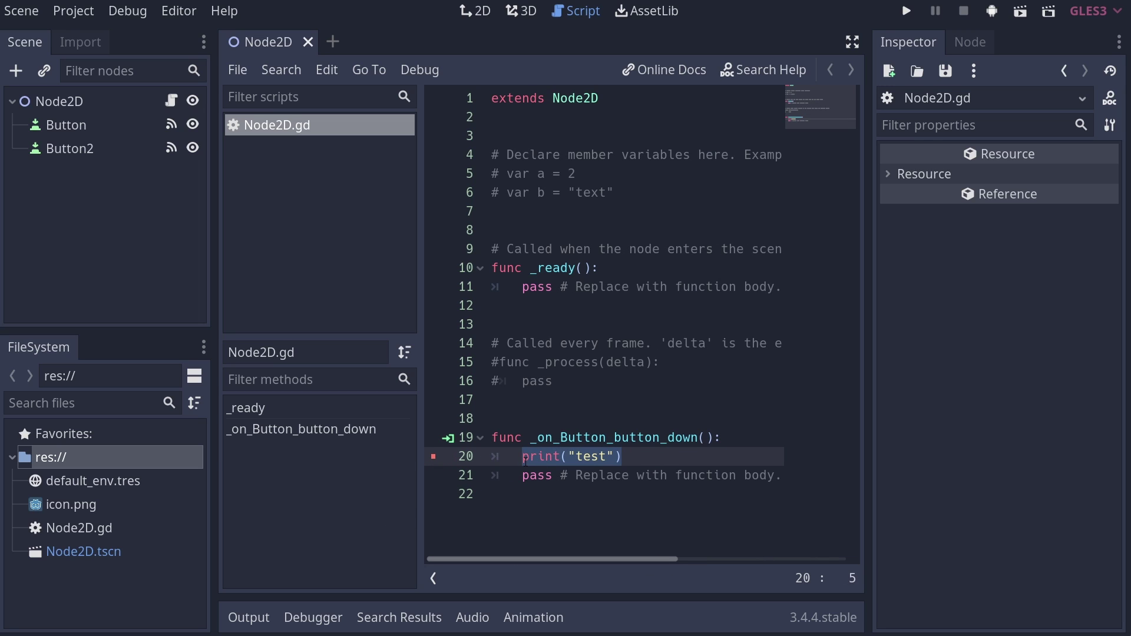
{"action": "left_click", "coordinate": [994, 13]}
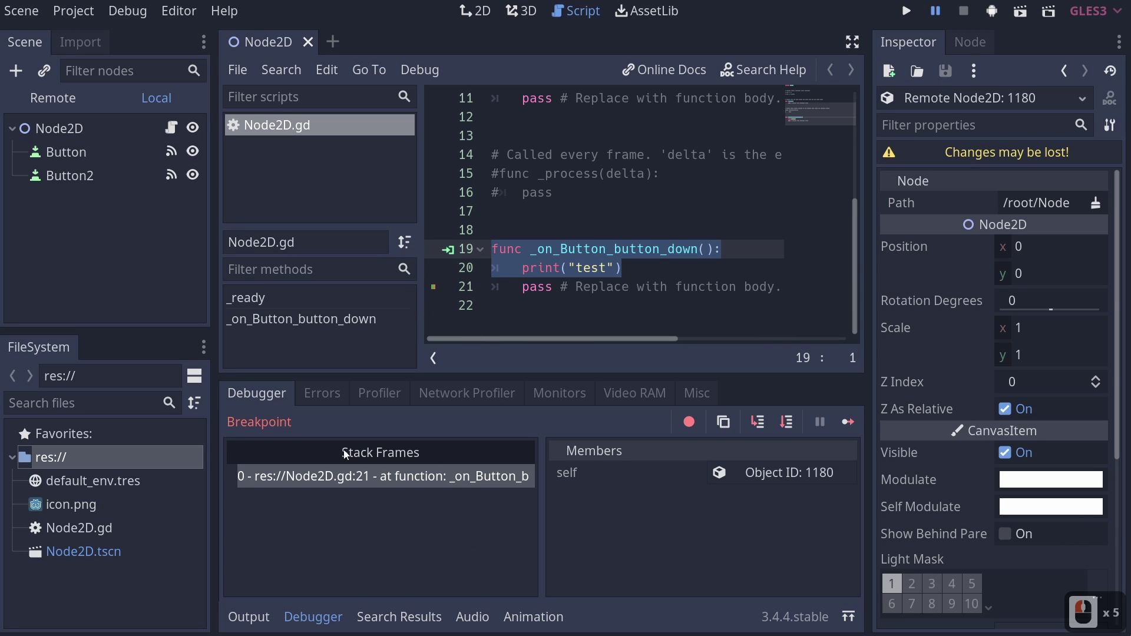
Step: Inspect self in the Debugger and expand Node2D in the Remote scene tree
{"action": "left_click", "coordinate": [249, 617]}
{"action": "left_click", "coordinate": [313, 617]}
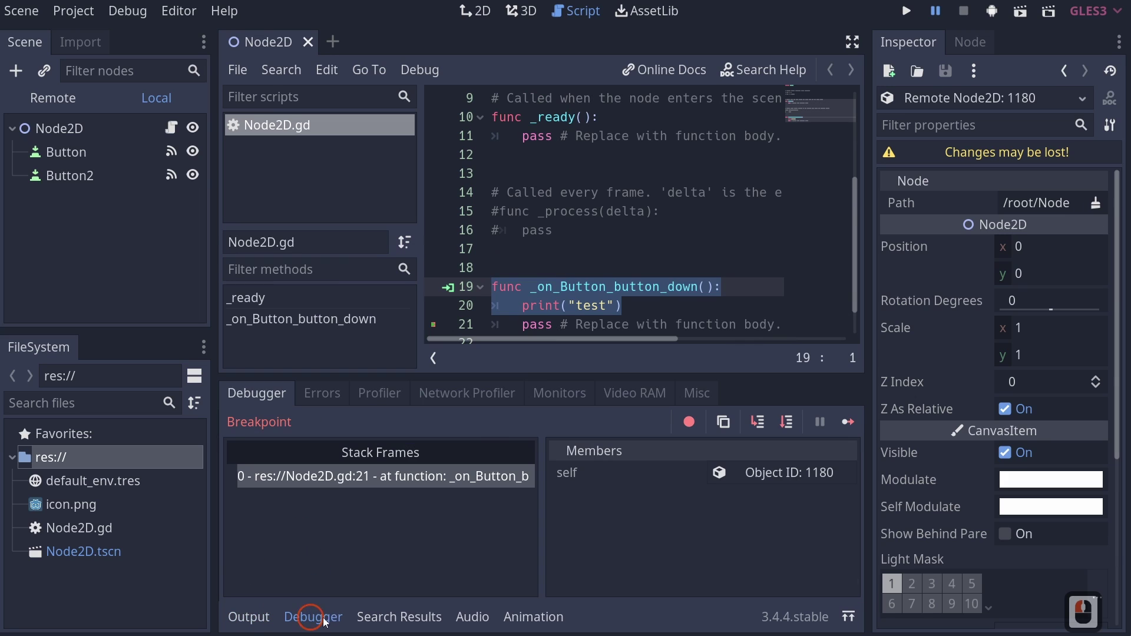
{"action": "left_click", "coordinate": [552, 321]}
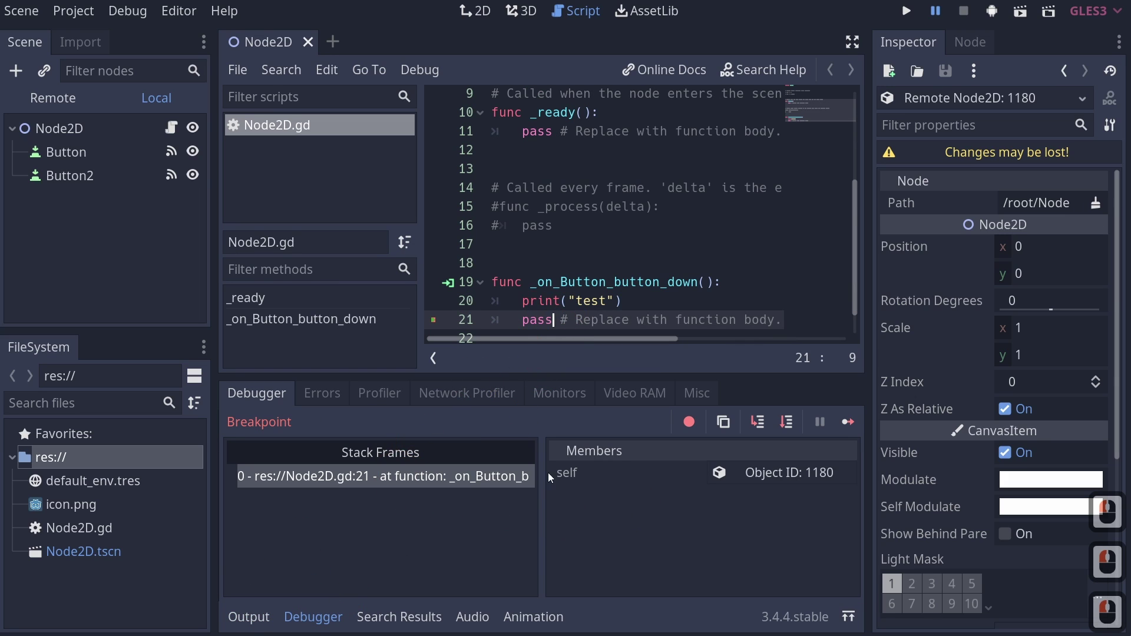
{"action": "double_click", "coordinate": [759, 475]}
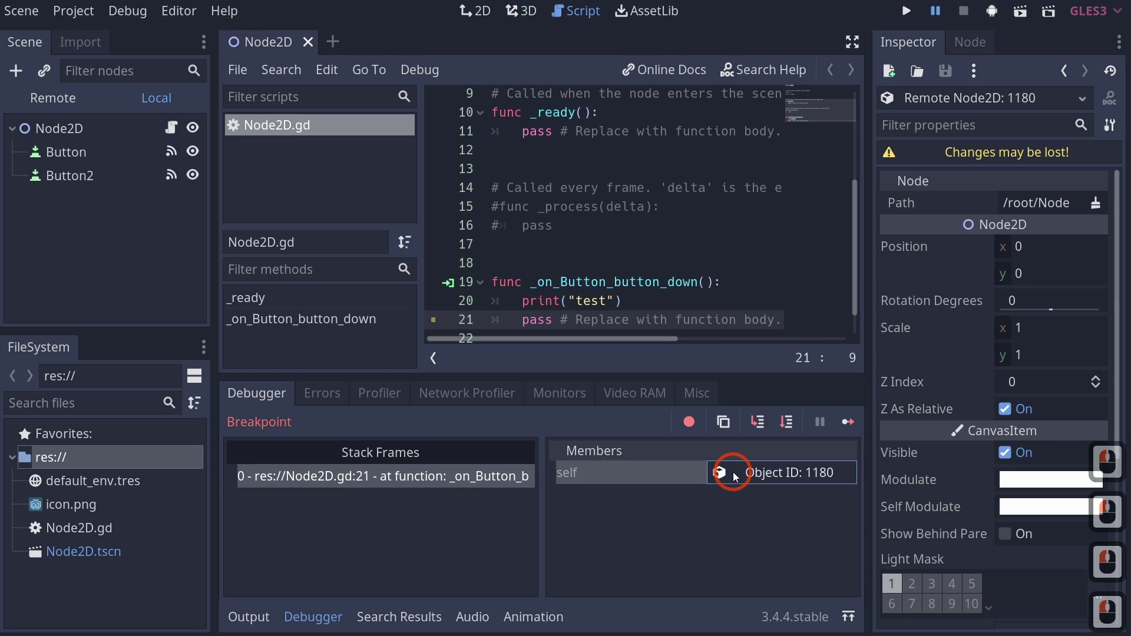
{"action": "left_click", "coordinate": [980, 95]}
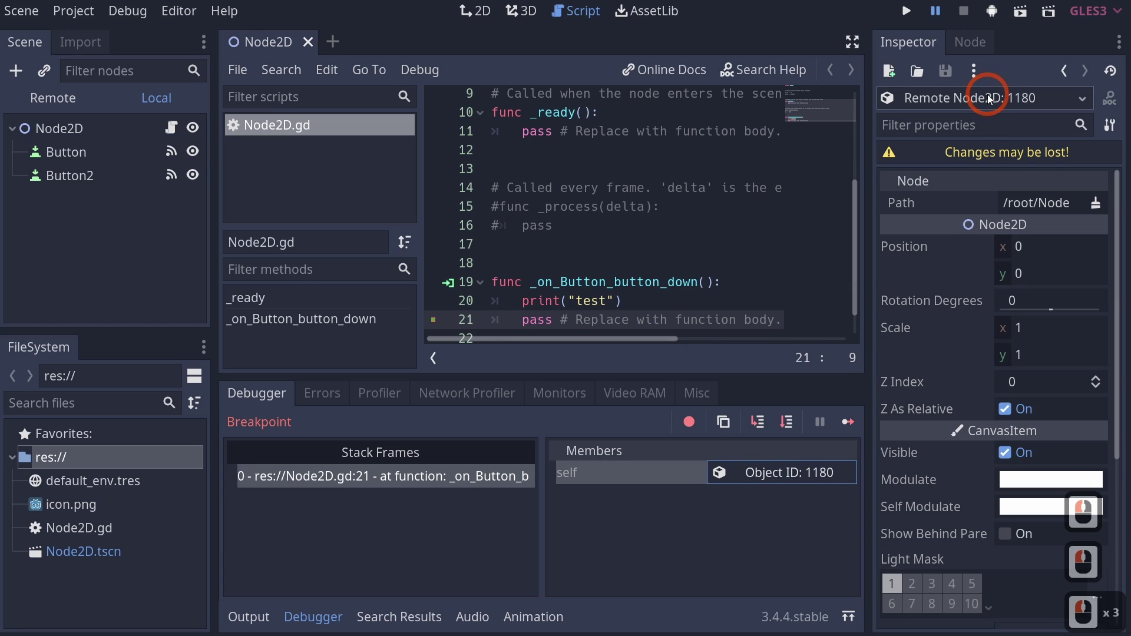
{"action": "left_click", "coordinate": [71, 98]}
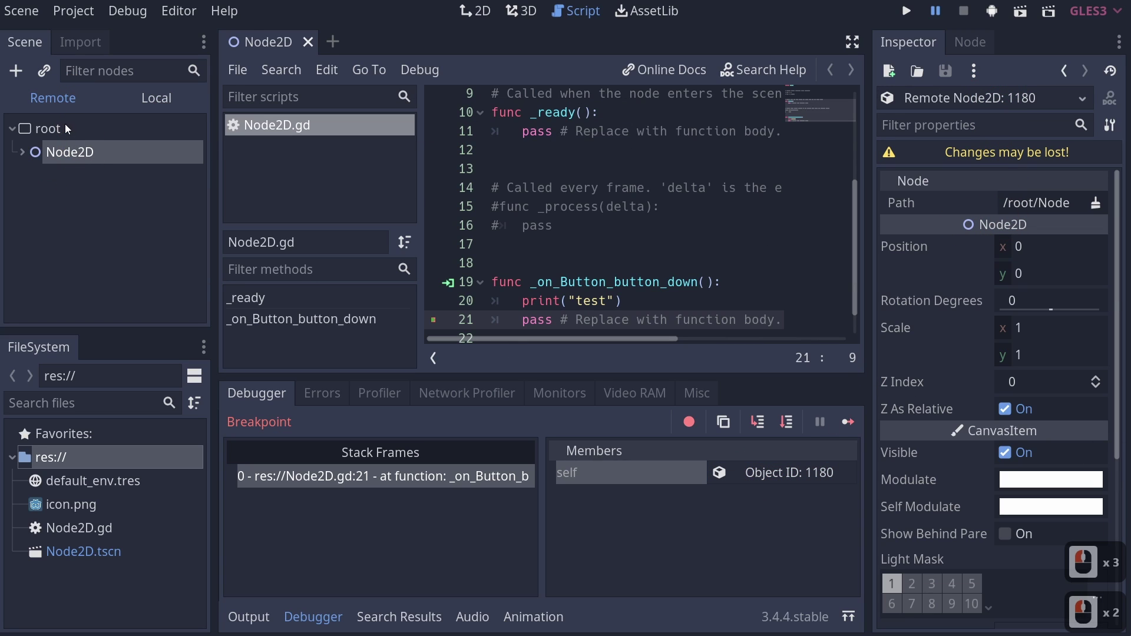
{"action": "left_click", "coordinate": [23, 153]}
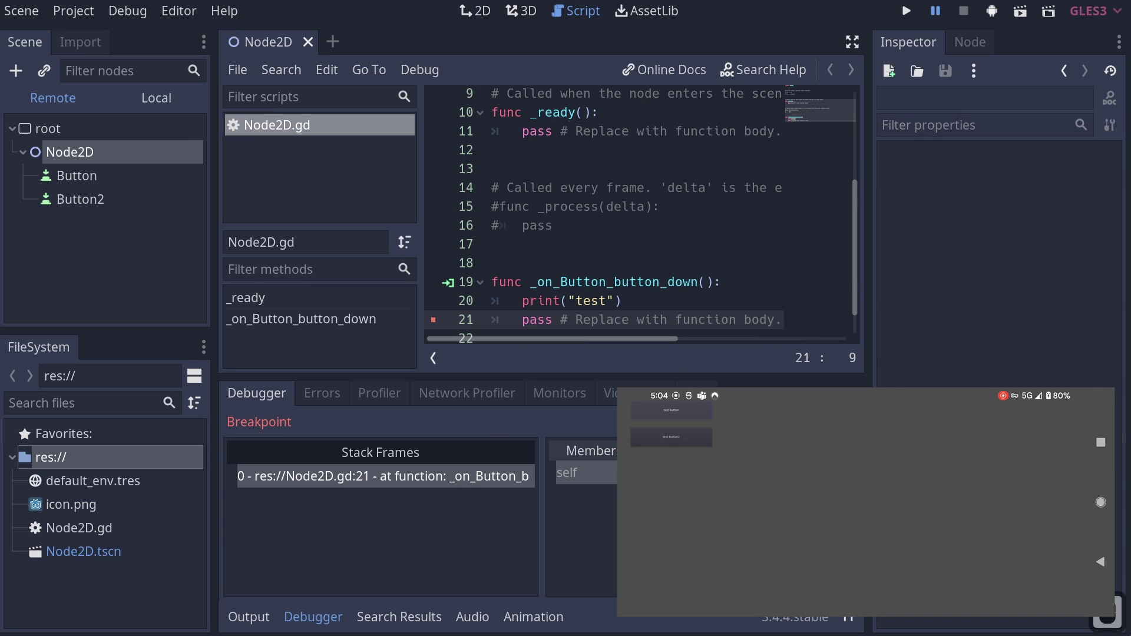
Step: Resume the game with F12, keep waiting on the phone, and remove line 21's breakpoint
{"action": "key", "text": "F12"}
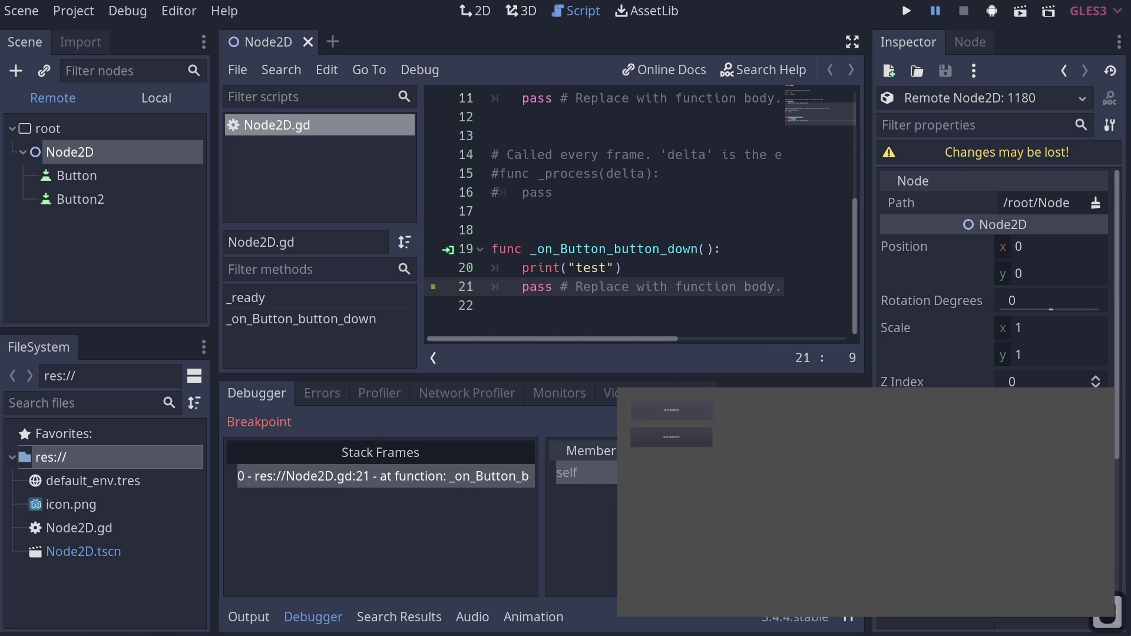
{"action": "key", "text": "F12"}
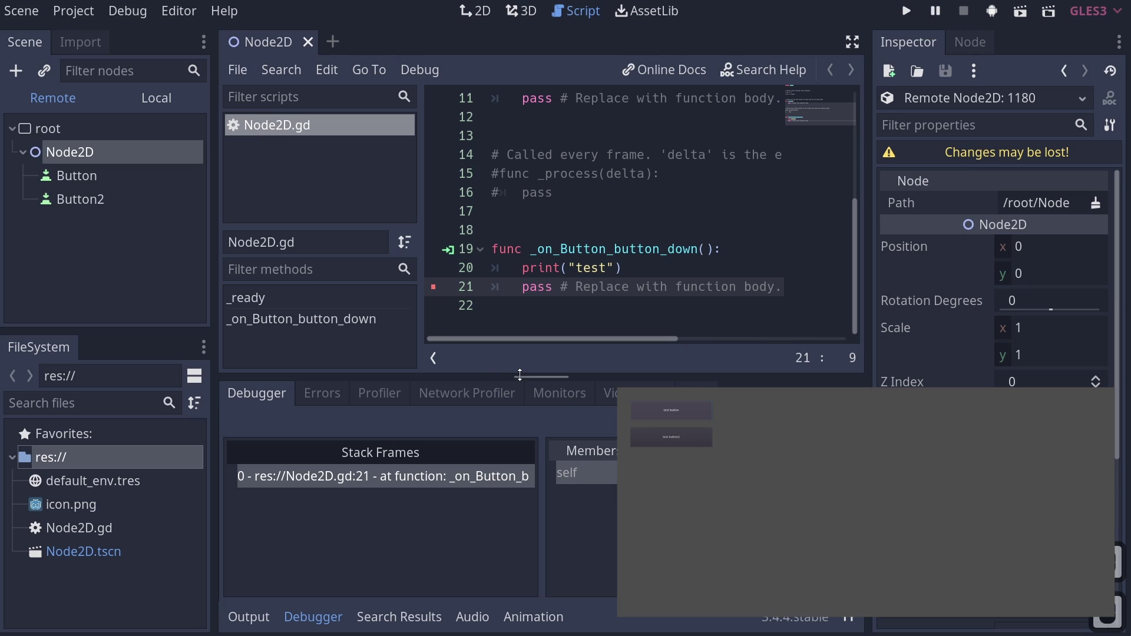
{"action": "mouse_move", "coordinate": [519, 374]}
{"action": "left_mouse_down"}
{"action": "mouse_move", "coordinate": [518, 416]}
{"action": "mouse_move", "coordinate": [515, 374]}
{"action": "left_mouse_up"}
{"action": "left_click", "coordinate": [789, 540]}
{"action": "left_click", "coordinate": [445, 285]}
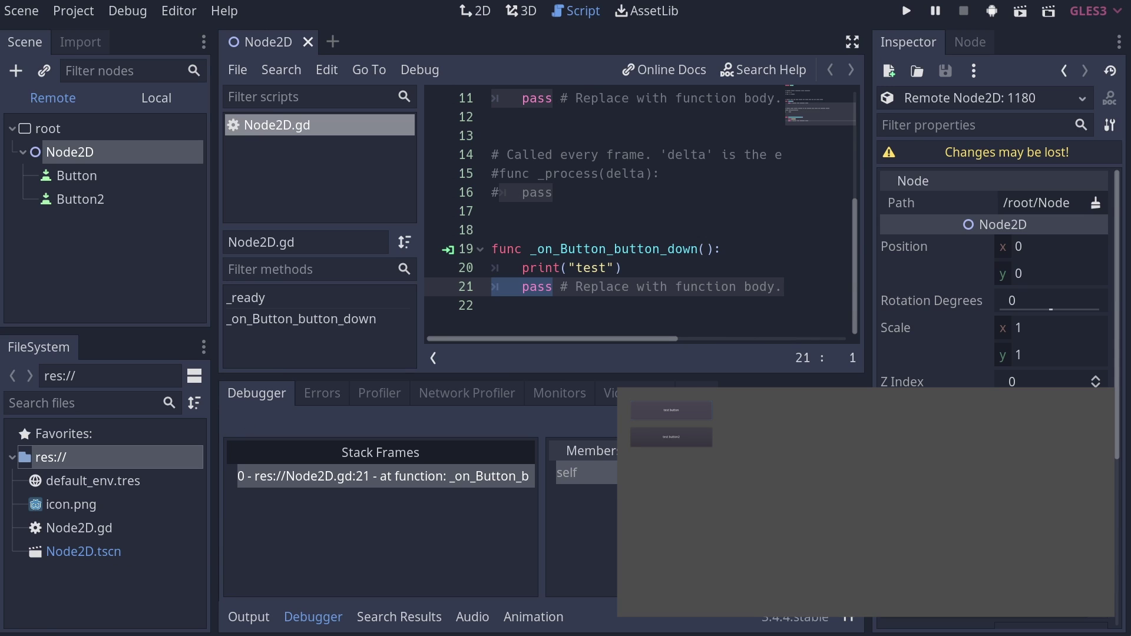
{"action": "key", "text": "super"}
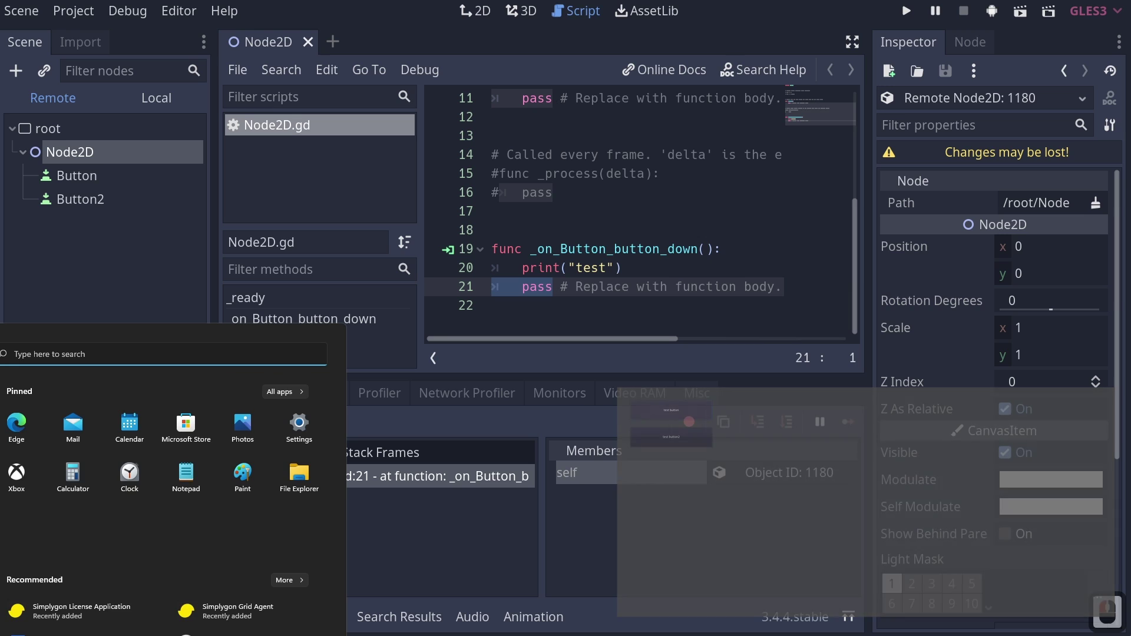
Step: Run adb logcat in a new Command Prompt, then open File Explorer
{"action": "type", "text": "cmd"}
{"action": "key", "text": "Return"}
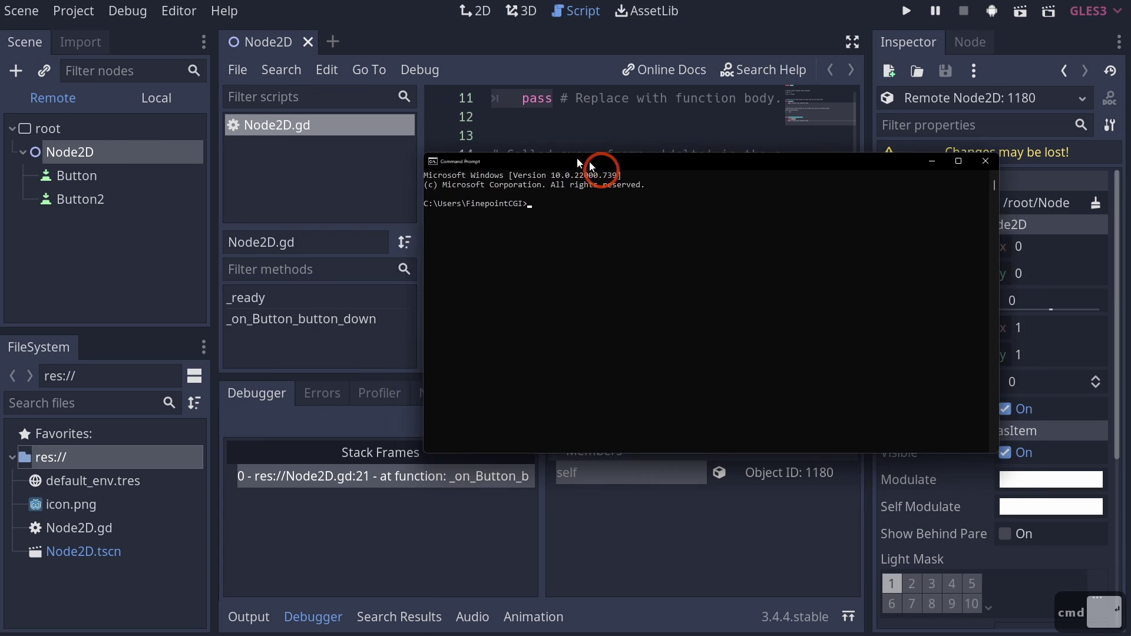
{"action": "left_click_drag", "start_coordinate": [590, 161], "coordinate": [479, 178]}
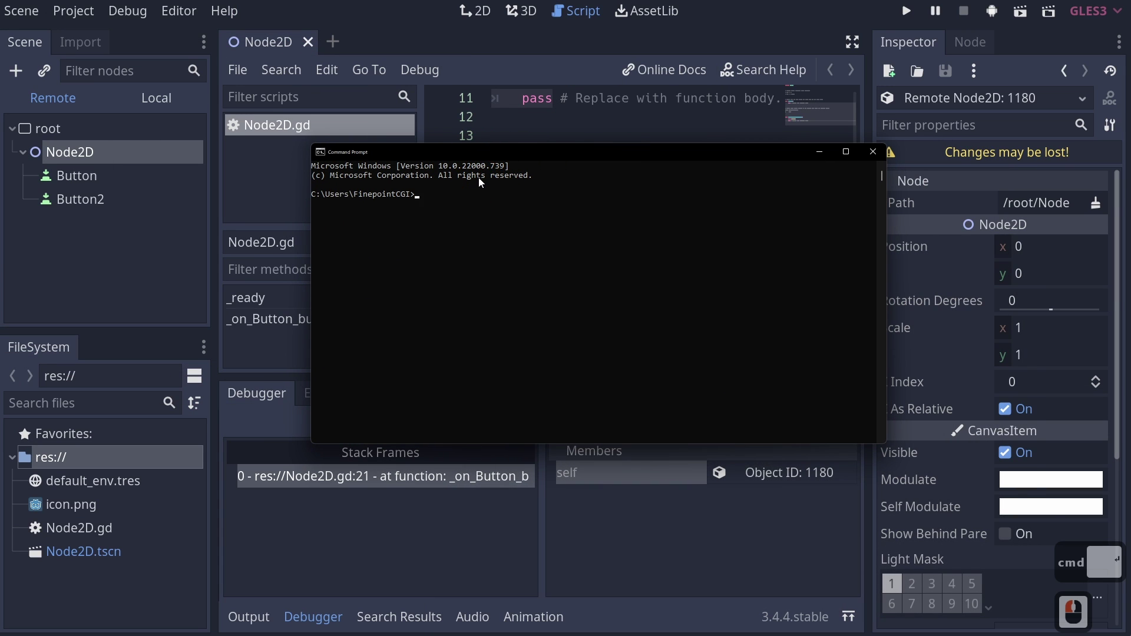
{"action": "type", "text": "adb logcat"}
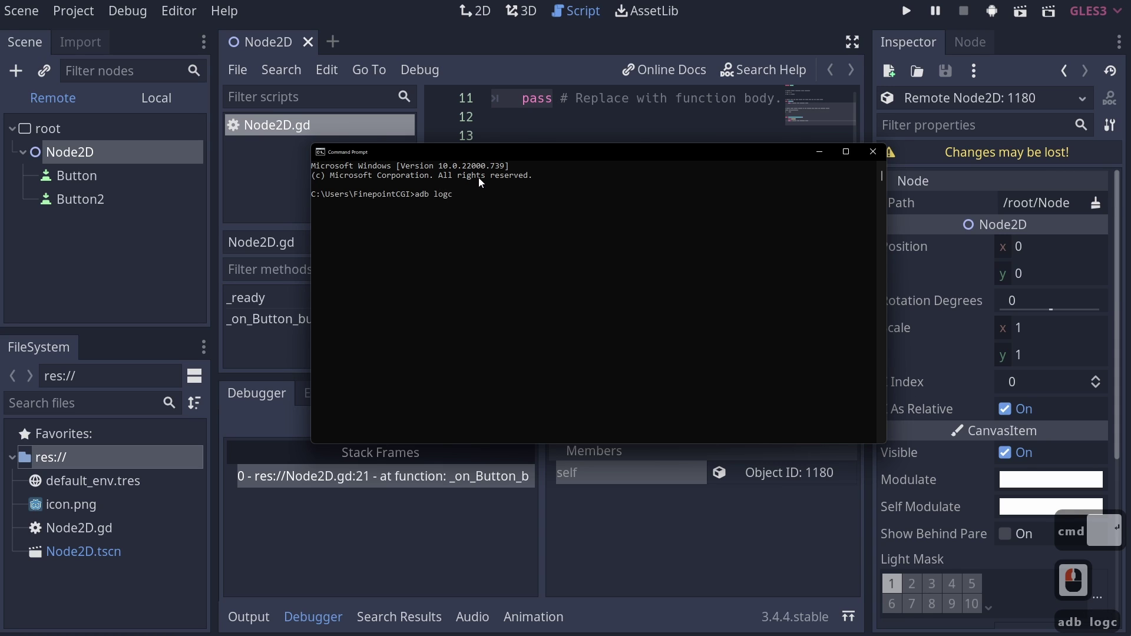
{"action": "key", "text": "Return"}
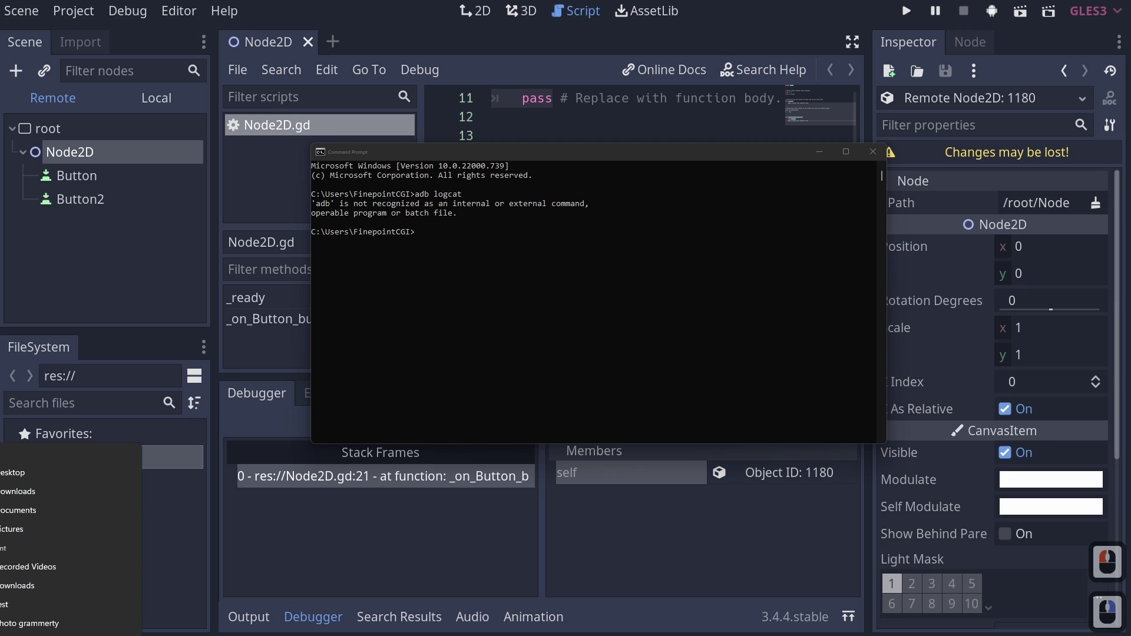
{"action": "key", "text": "super+e"}
{"action": "left_click_drag", "start_coordinate": [972, 147], "coordinate": [444, 32]}
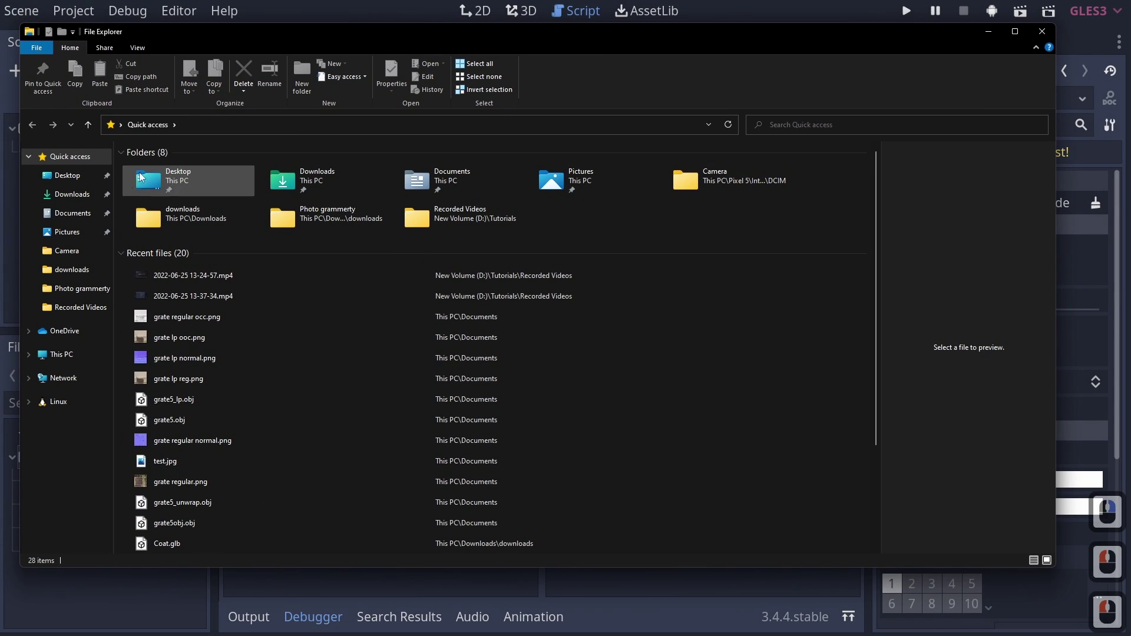
Step: Navigate to AppData\Local\Android\Sdk\platform-tools on drive C:
{"action": "left_click", "coordinate": [58, 364]}
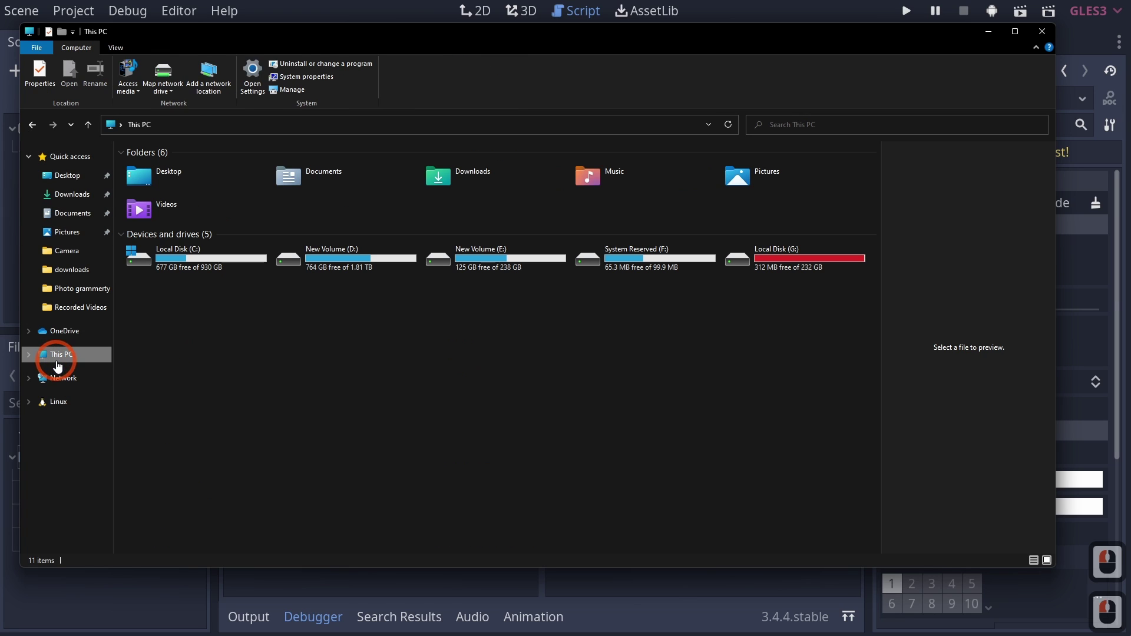
{"action": "double_click", "coordinate": [223, 255]}
{"action": "double_click", "coordinate": [158, 276]}
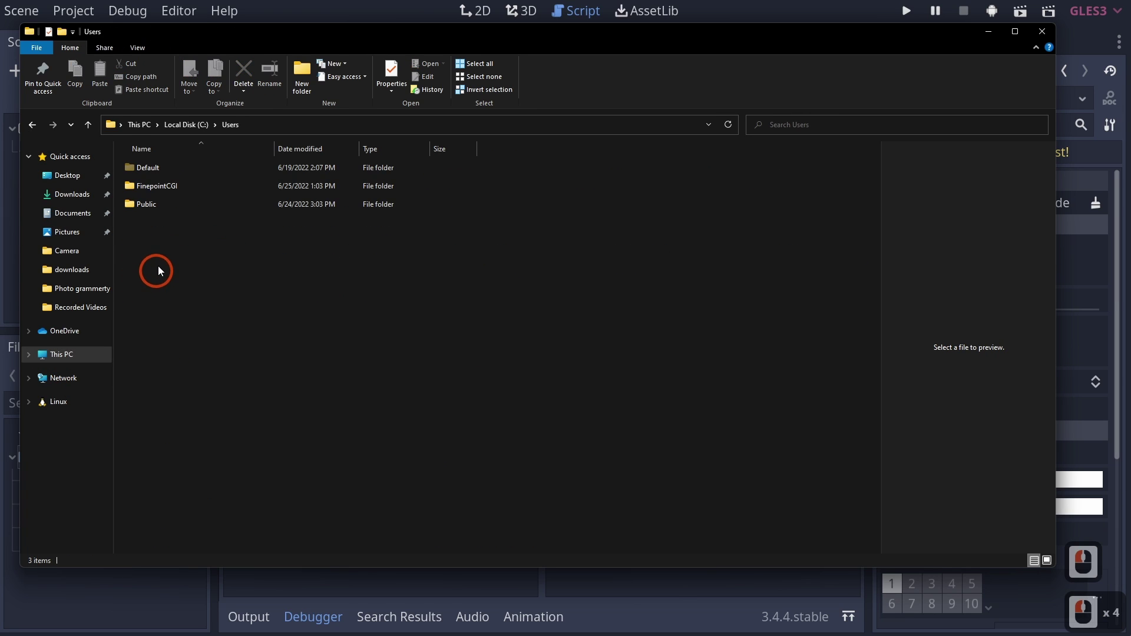
{"action": "double_click", "coordinate": [171, 197]}
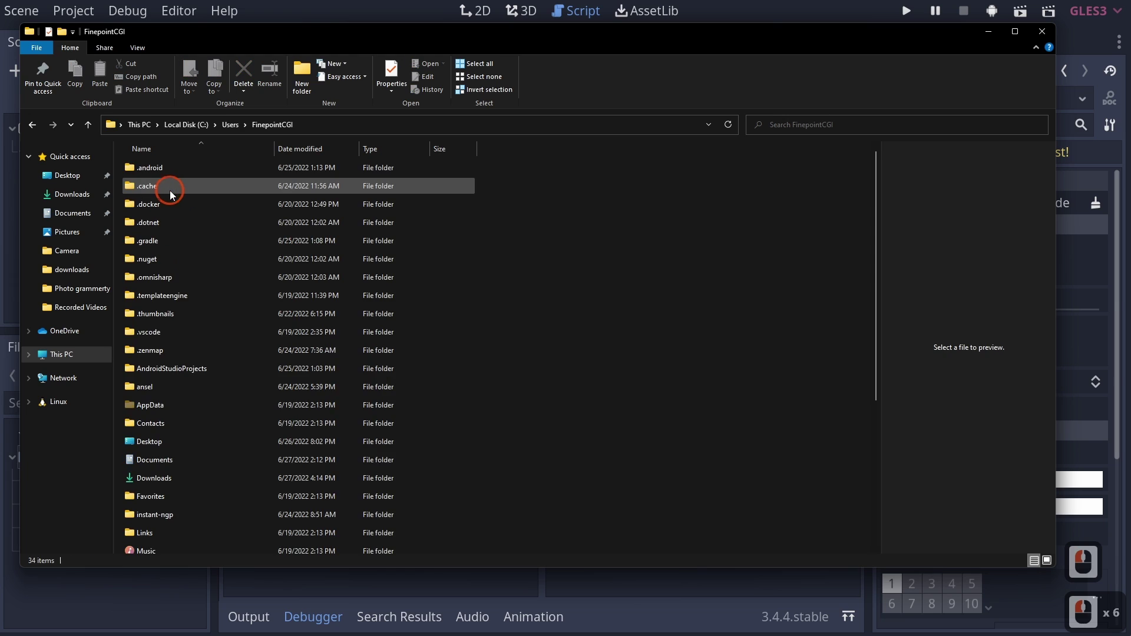
{"action": "double_click", "coordinate": [159, 405]}
{"action": "double_click", "coordinate": [157, 172]}
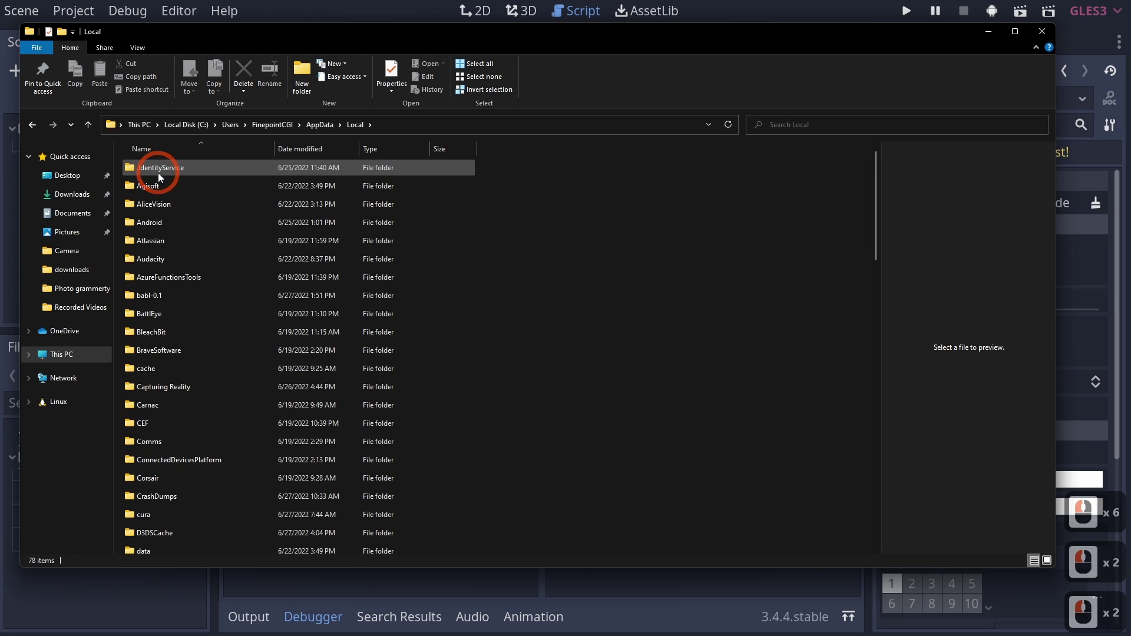
{"action": "double_click", "coordinate": [151, 222]}
{"action": "double_click", "coordinate": [168, 173]}
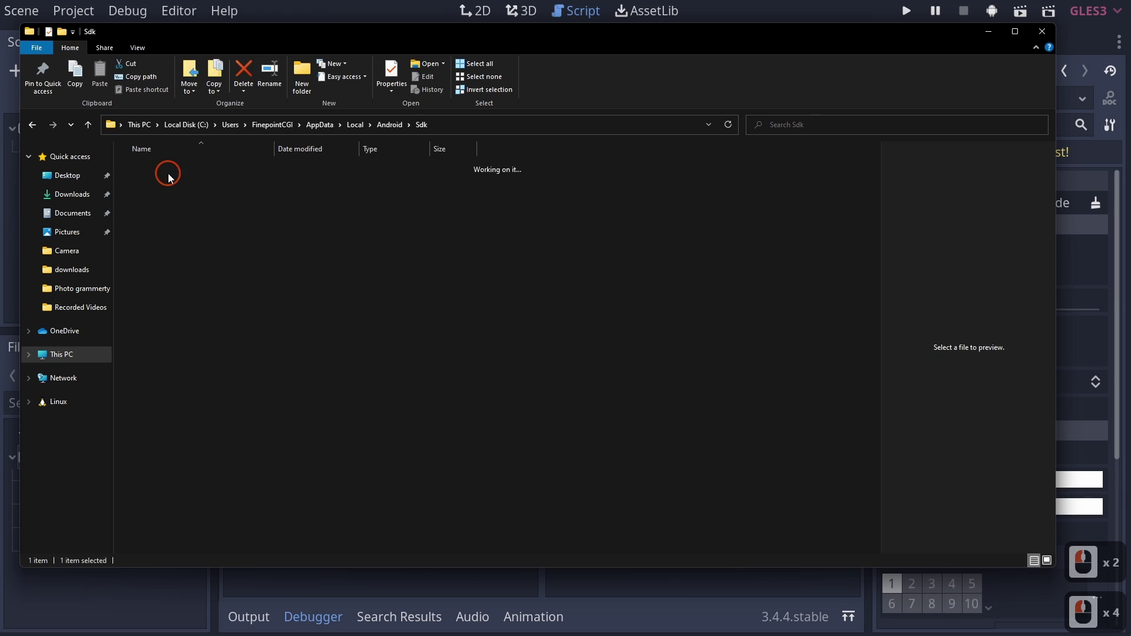
{"action": "left_click", "coordinate": [189, 353]}
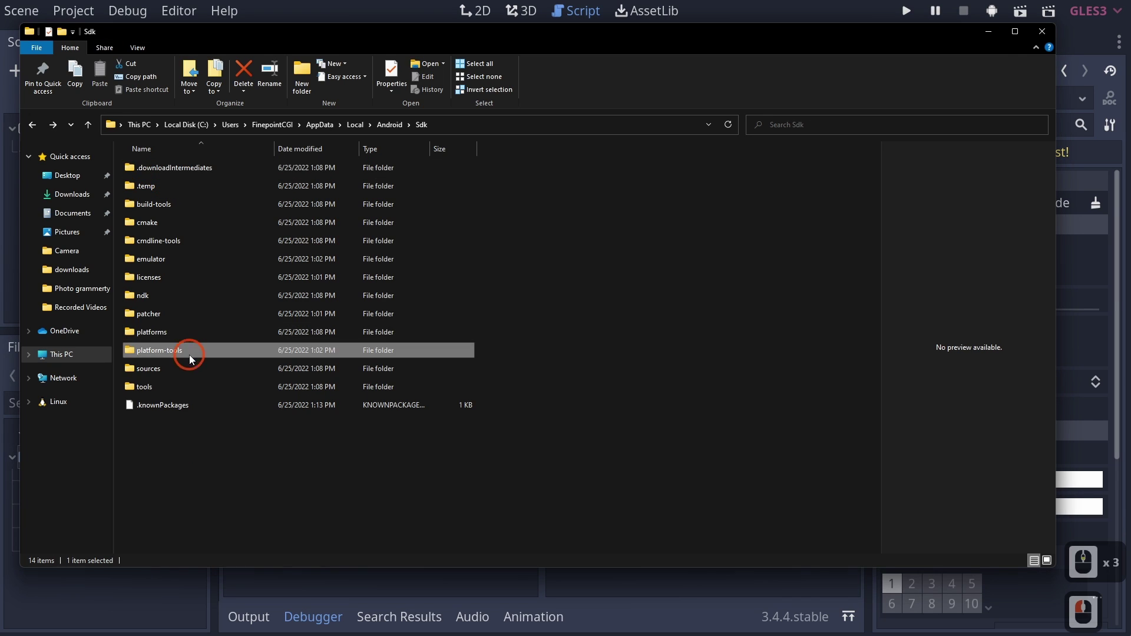
{"action": "double_click", "coordinate": [190, 353]}
{"action": "left_click", "coordinate": [156, 163]}
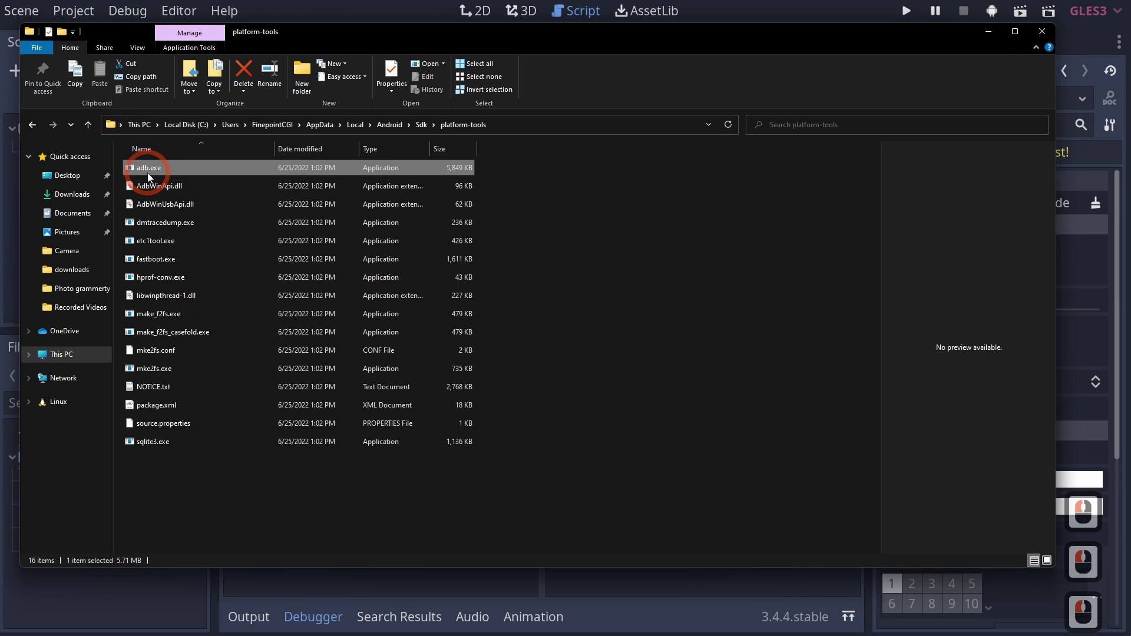
Step: Open a Command Prompt from the platform-tools address bar and run adb to list its help
{"action": "left_click", "coordinate": [552, 129]}
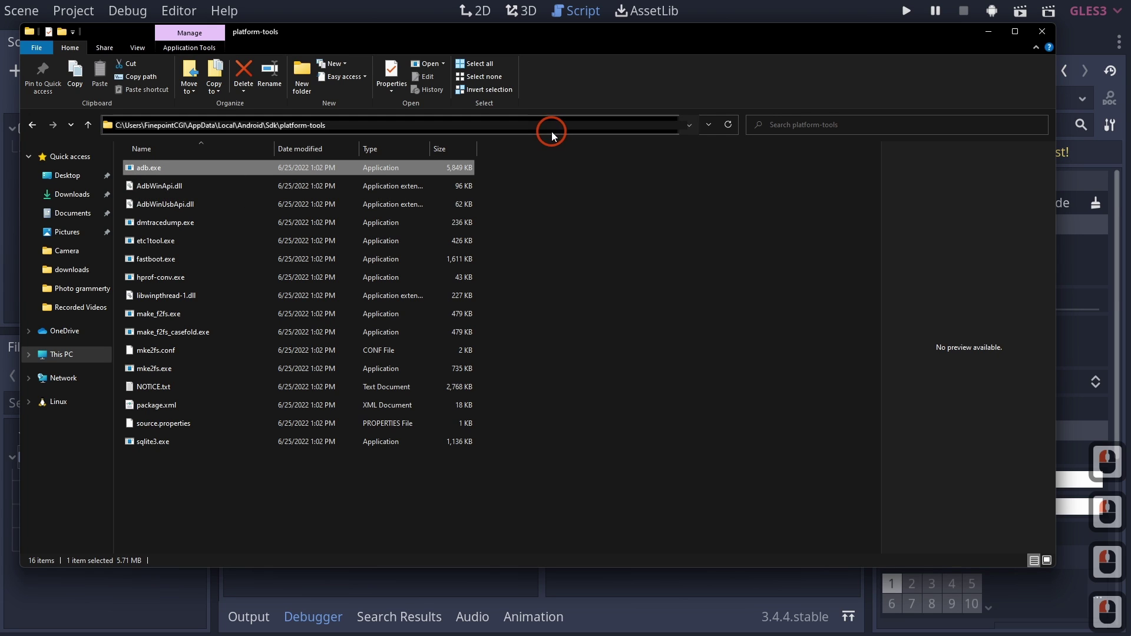
{"action": "type", "text": "cmd"}
{"action": "key", "text": "Return"}
{"action": "type", "text": "adb"}
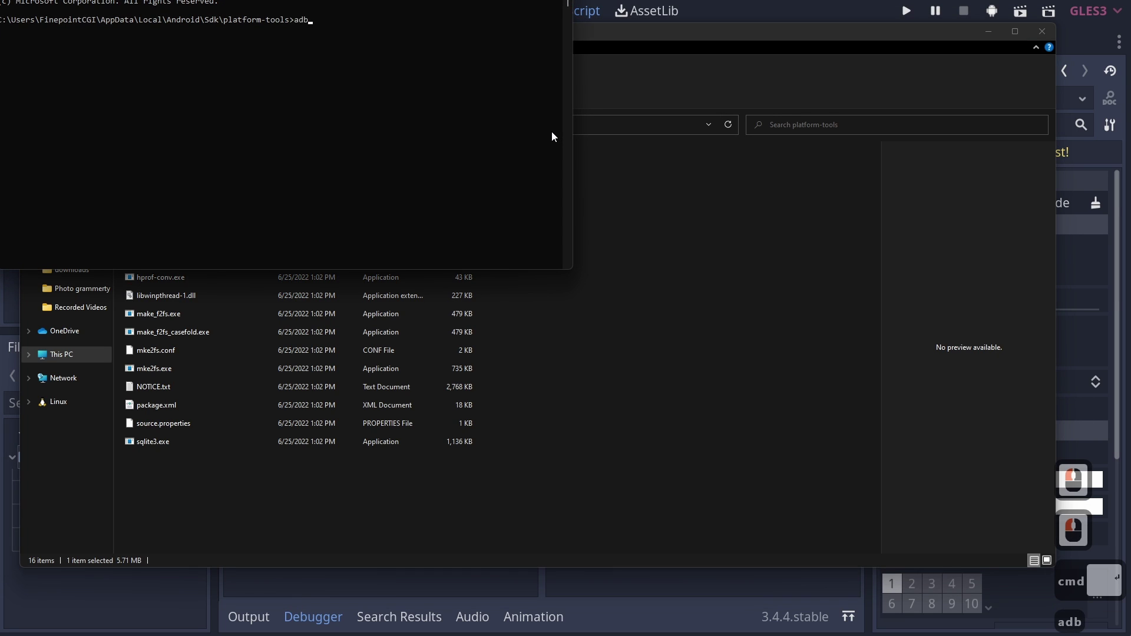
{"action": "key", "text": "Return"}
{"action": "scroll", "coordinate": [288, 200], "scroll_direction": "up", "scroll_amount": 7}
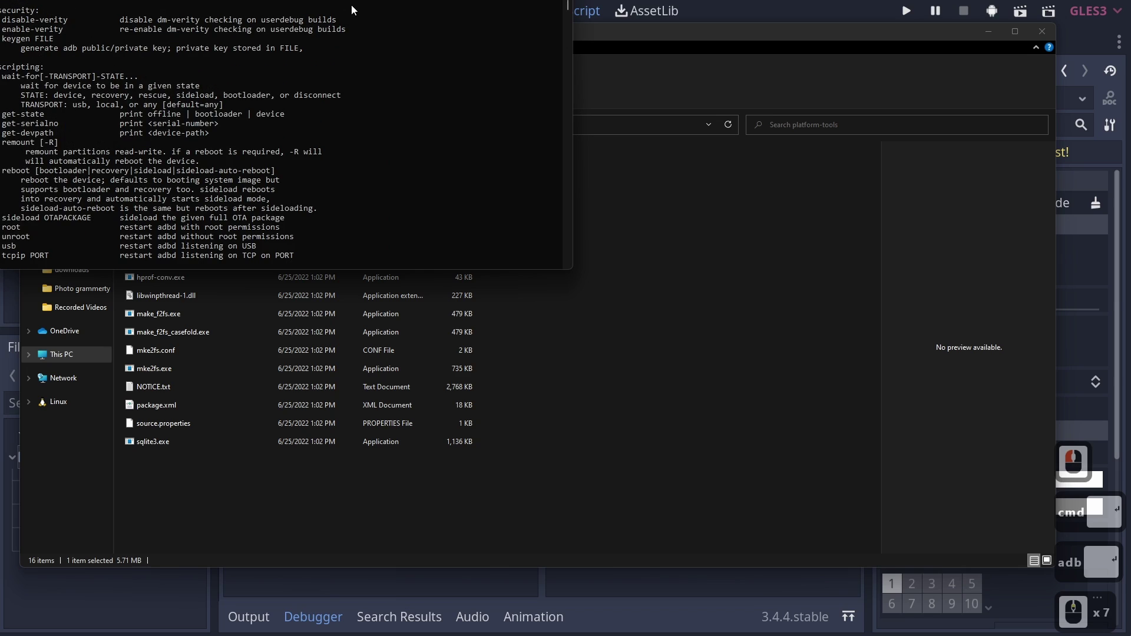
{"action": "left_click_drag", "start_coordinate": [351, 5], "coordinate": [816, 161]}
{"action": "scroll", "coordinate": [624, 333], "scroll_direction": "up", "scroll_amount": 9}
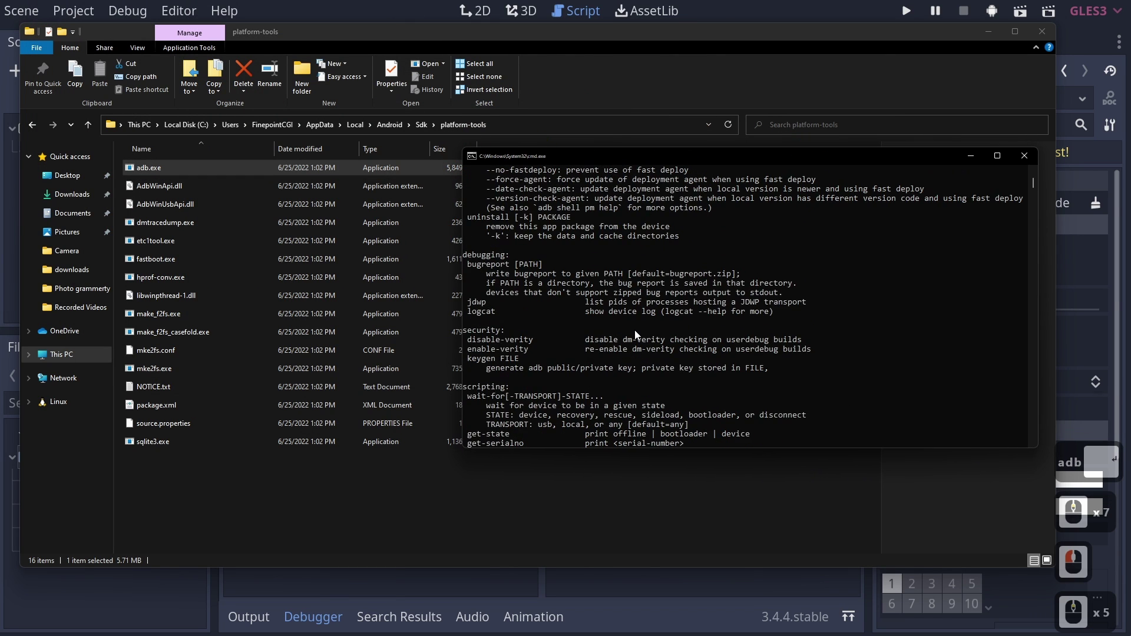
Step: Reopen platform-tools and copy its folder path from the address bar
{"action": "scroll", "coordinate": [630, 321], "scroll_direction": "down", "scroll_amount": 15}
{"action": "scroll", "coordinate": [632, 340], "scroll_direction": "down", "scroll_amount": 6}
{"action": "scroll", "coordinate": [632, 341], "scroll_direction": "up", "scroll_amount": 3}
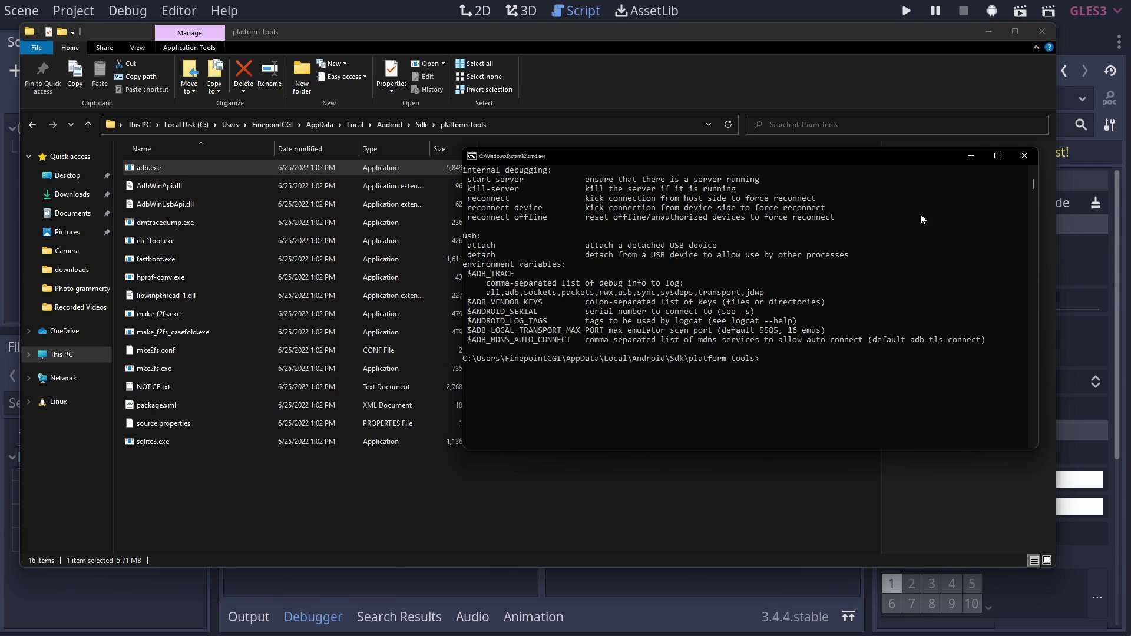
{"action": "left_click", "coordinate": [582, 123]}
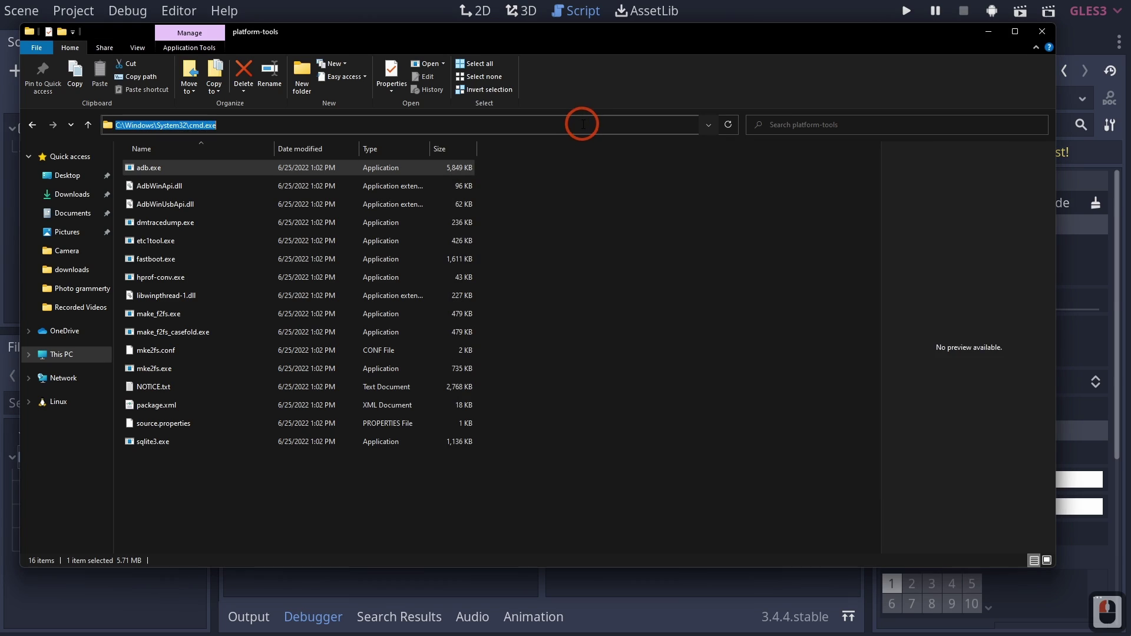
{"action": "left_click", "coordinate": [624, 164]}
{"action": "left_click", "coordinate": [86, 125]}
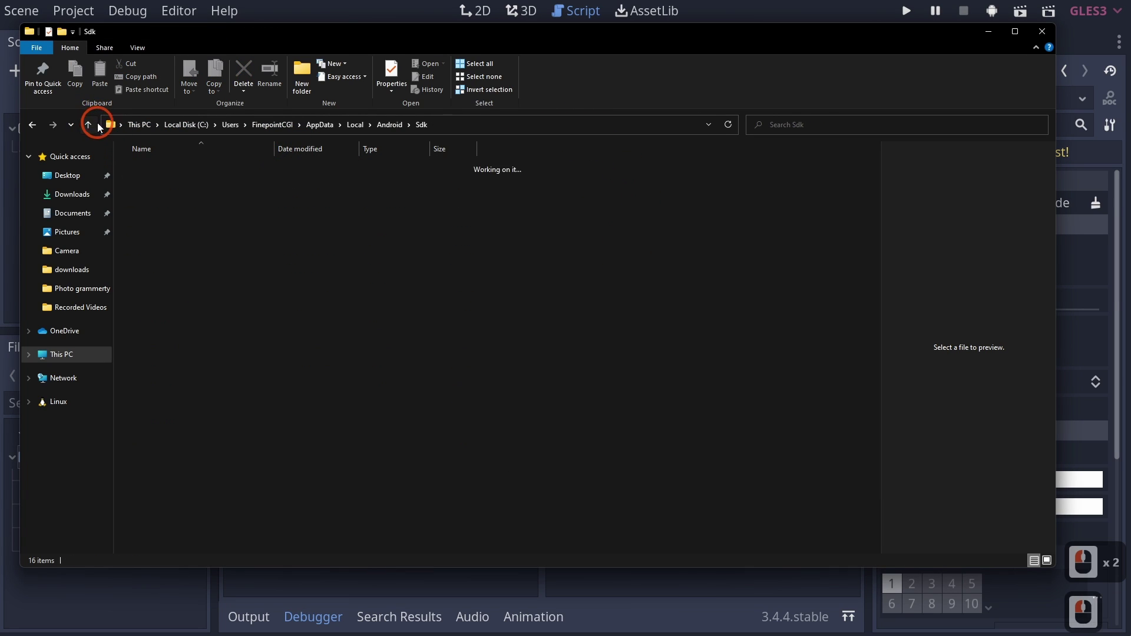
{"action": "double_click", "coordinate": [189, 349]}
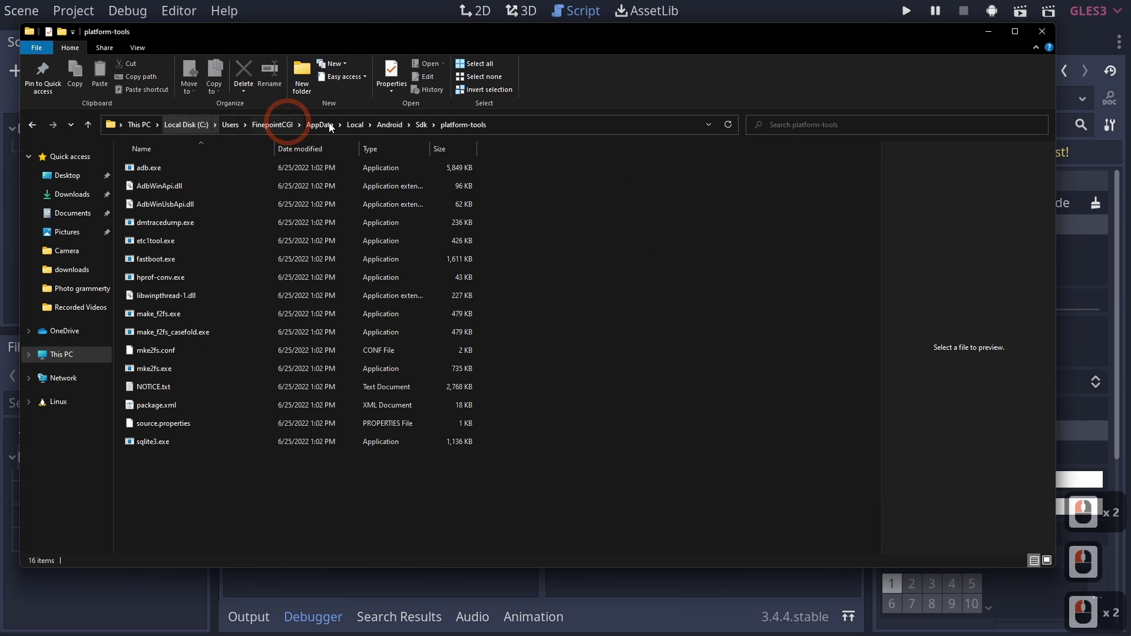
{"action": "left_click", "coordinate": [504, 122]}
{"action": "key", "text": "ctrl+c"}
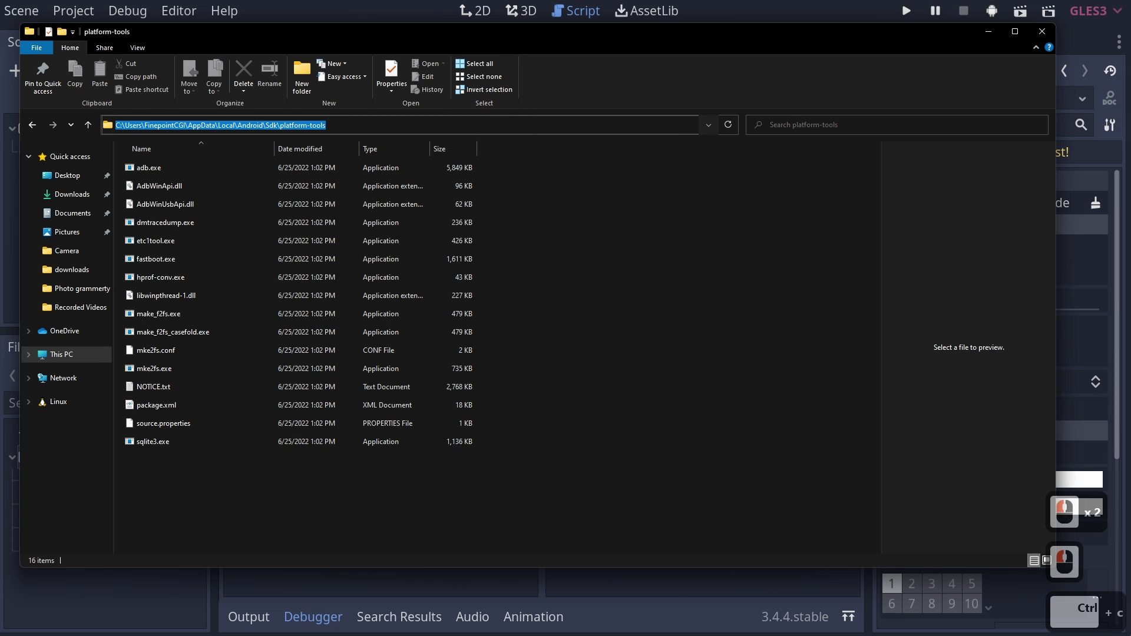
Step: Open Environment Variables and open the system Path variable for editing
{"action": "key", "text": "super"}
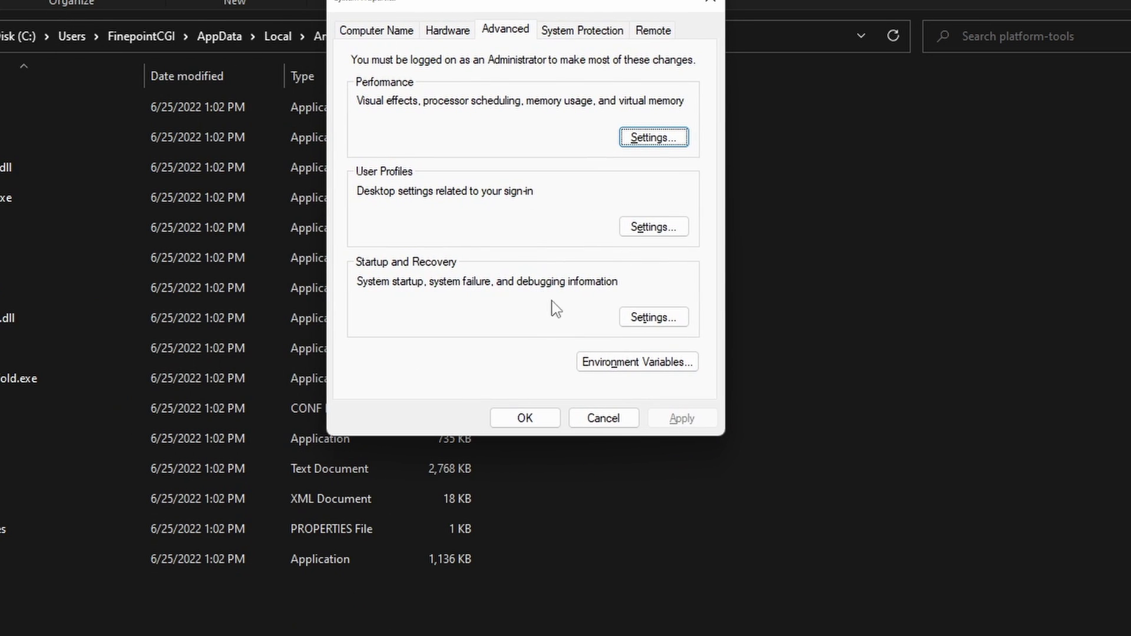
{"action": "left_click", "coordinate": [594, 371]}
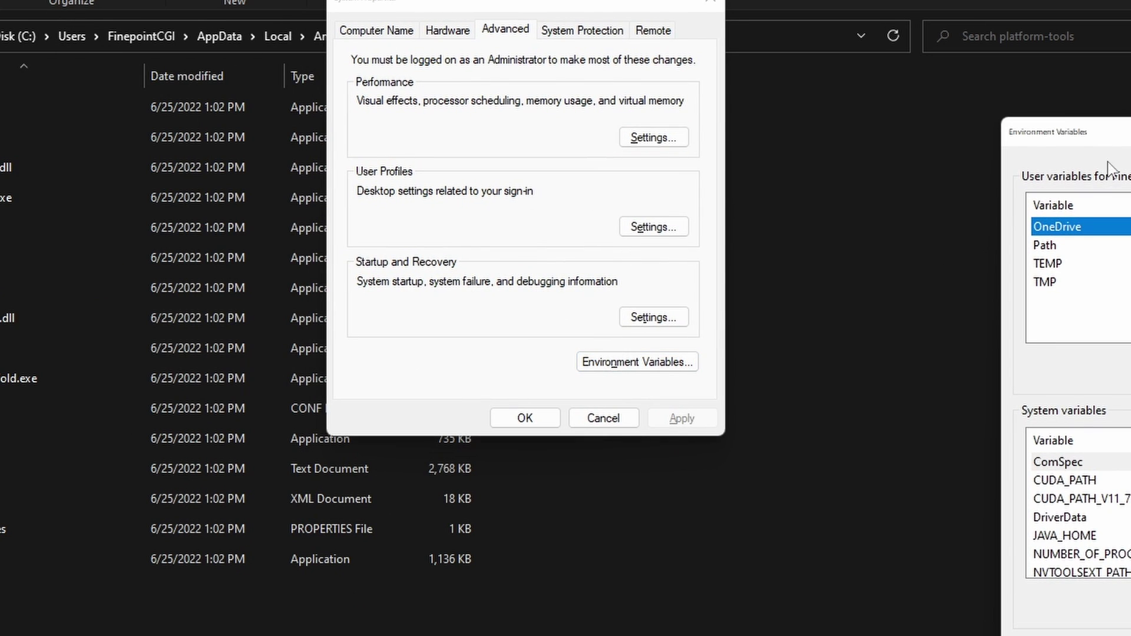
{"action": "left_click_drag", "start_coordinate": [1117, 131], "coordinate": [319, 52]}
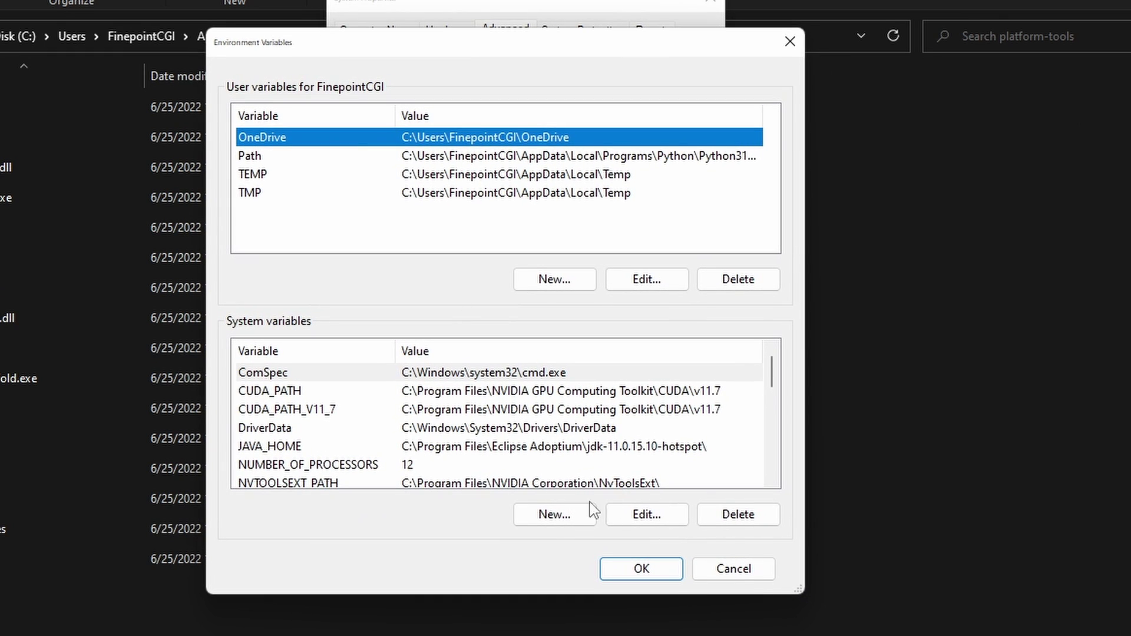
{"action": "left_click", "coordinate": [631, 518]}
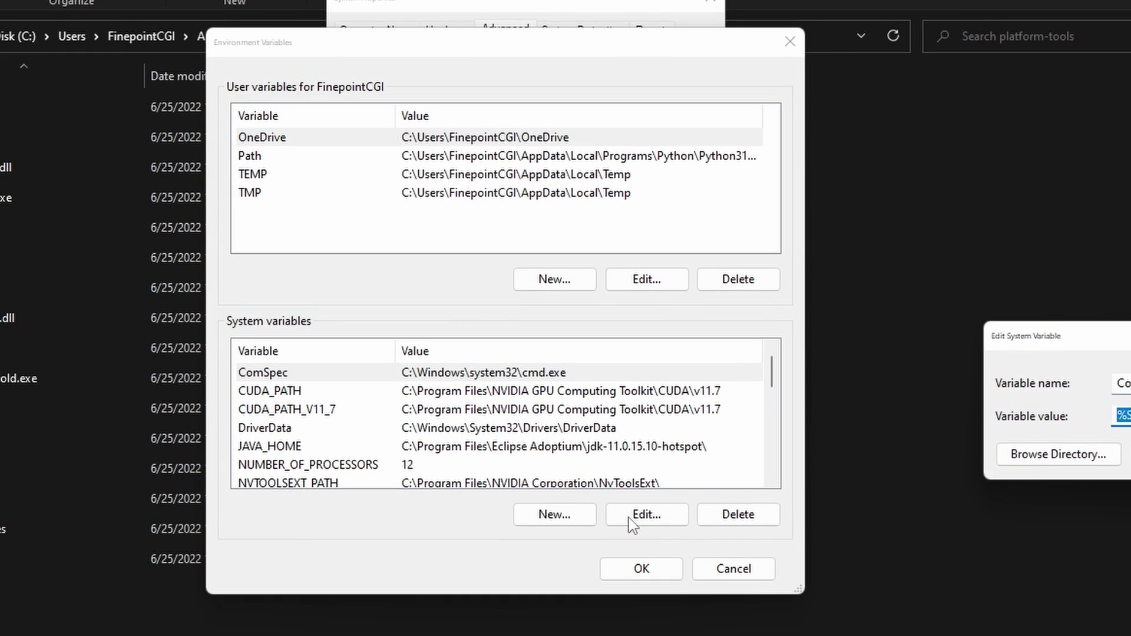
{"action": "key", "text": "Escape"}
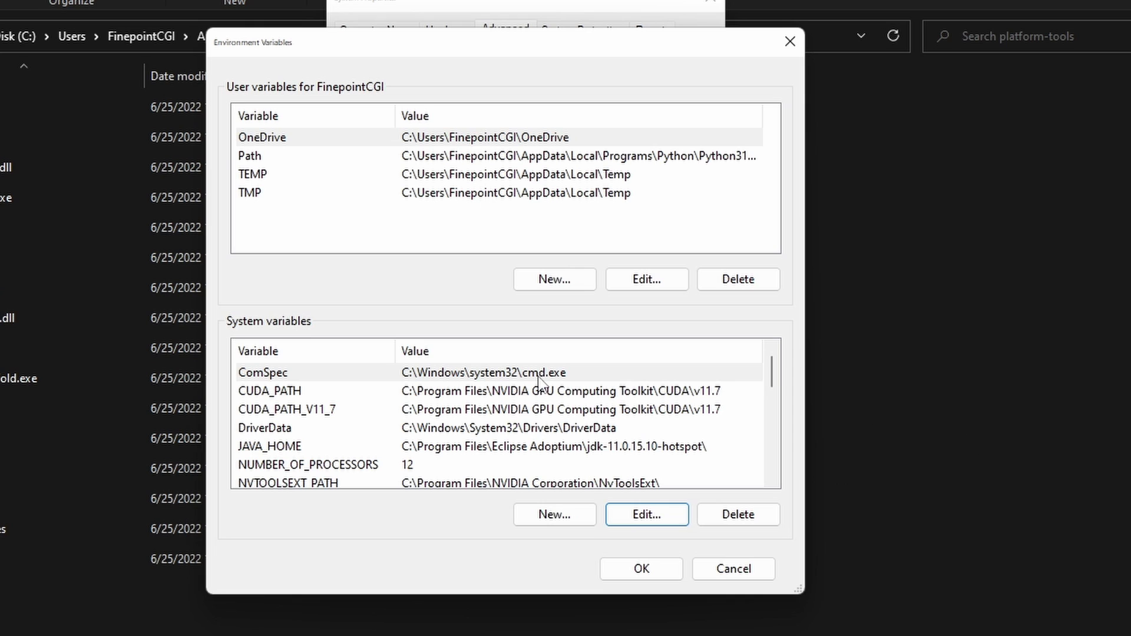
{"action": "scroll", "coordinate": [347, 379], "scroll_direction": "down", "scroll_amount": 2}
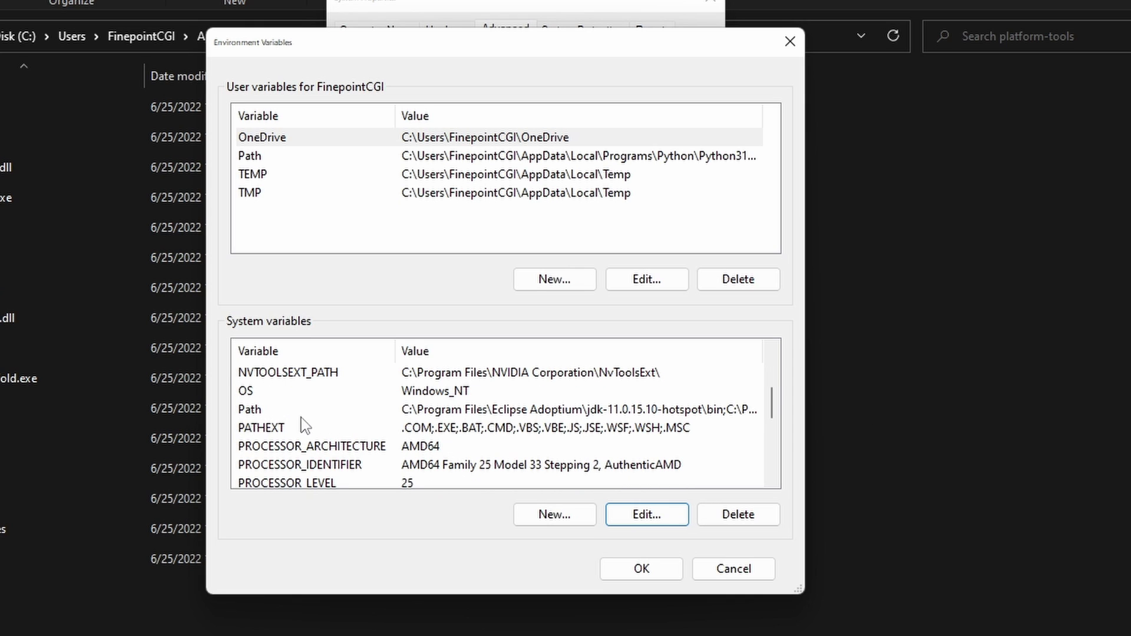
{"action": "left_click", "coordinate": [287, 416]}
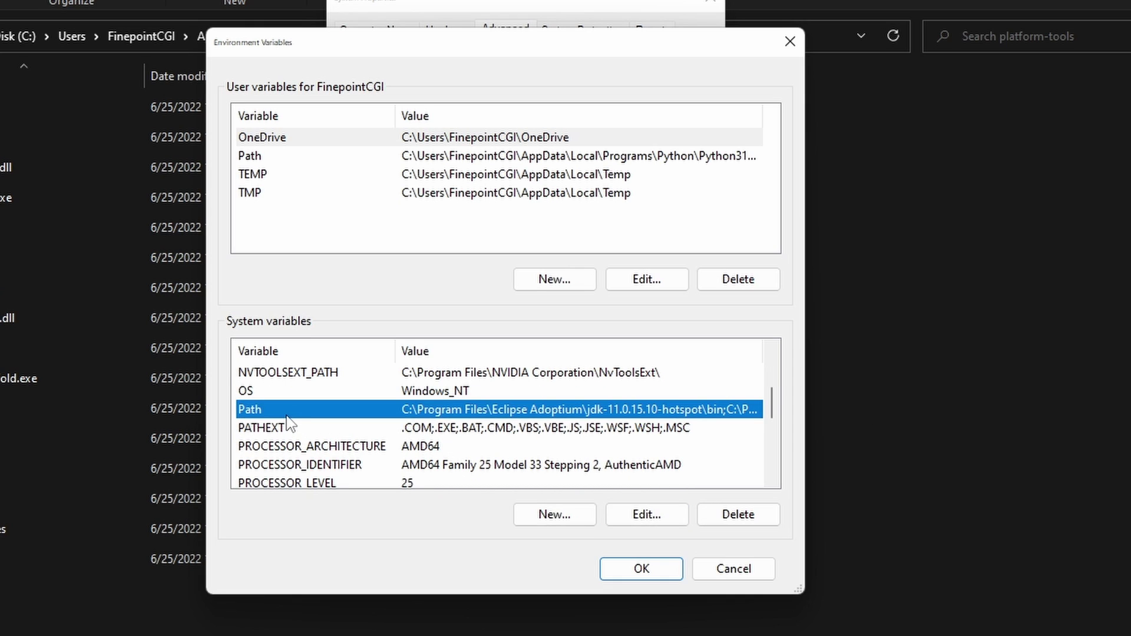
{"action": "left_click", "coordinate": [653, 522]}
{"action": "left_click_drag", "start_coordinate": [1090, 173], "coordinate": [348, 47]}
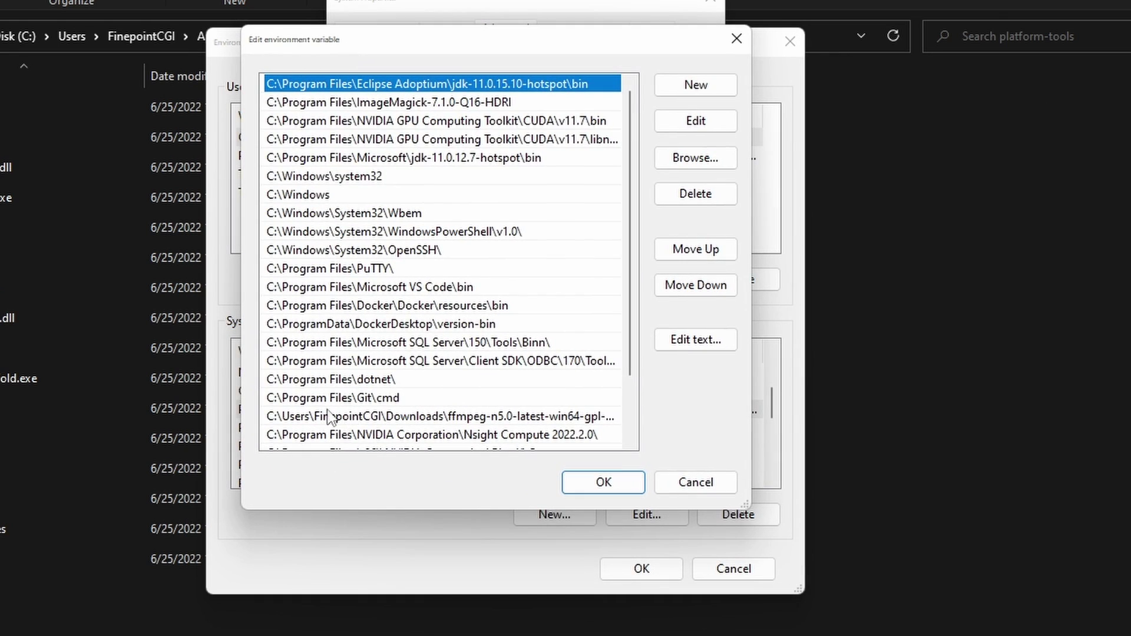
Step: Add the copied platform-tools path as a new Path entry and save with OK
{"action": "left_click", "coordinate": [693, 91]}
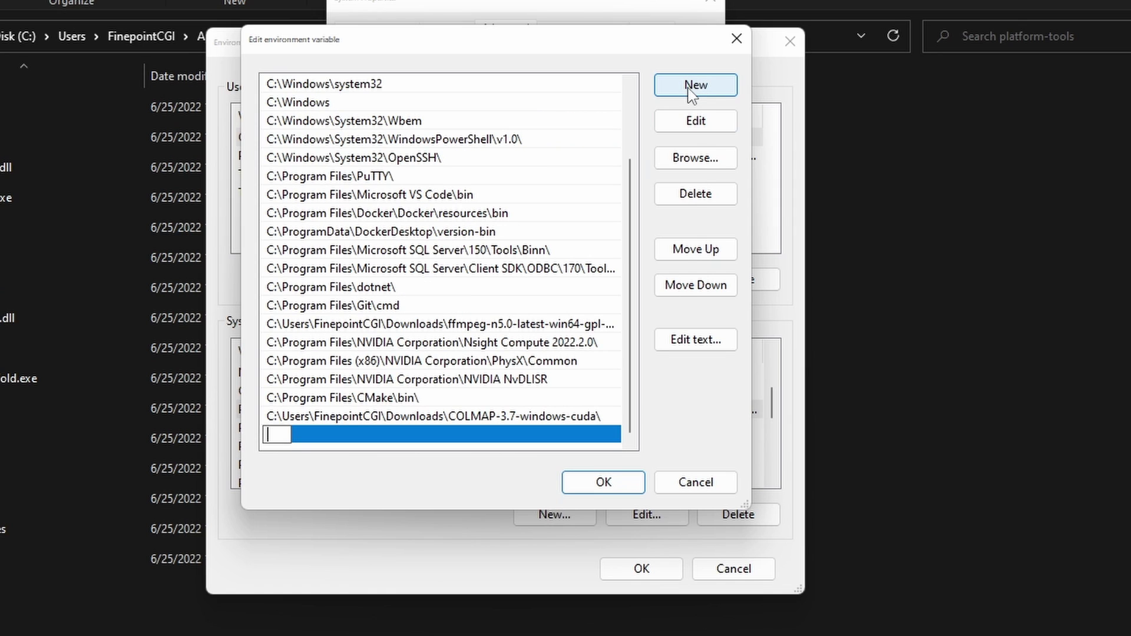
{"action": "key", "text": "ctrl+v"}
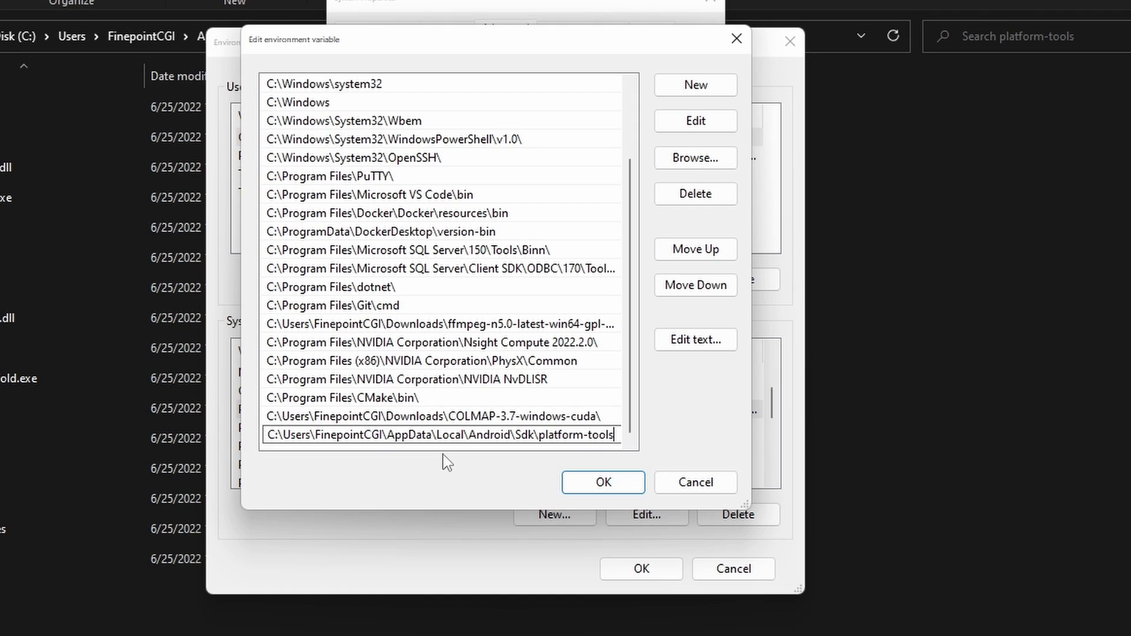
{"action": "type", "text": "\\"}
{"action": "key", "text": "Return"}
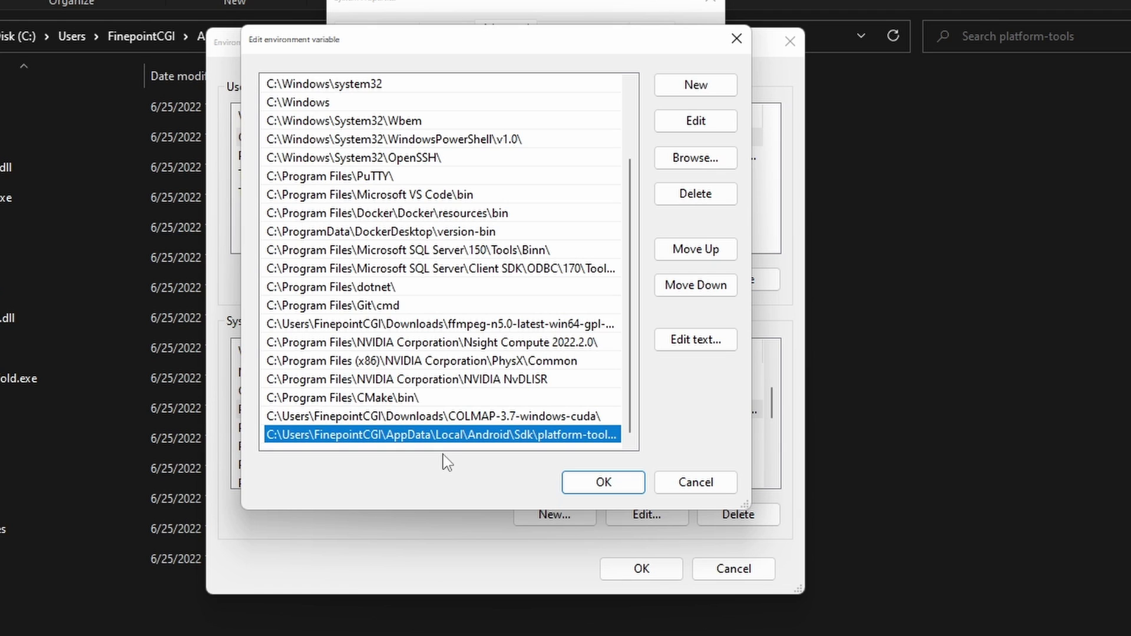
{"action": "left_click", "coordinate": [606, 486]}
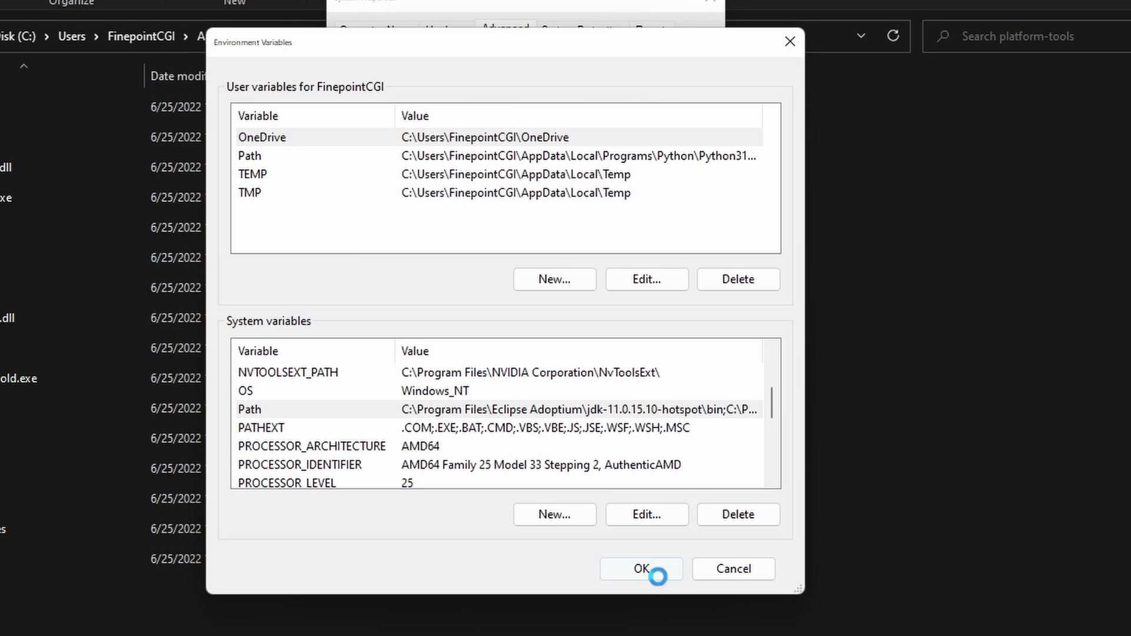
{"action": "left_click", "coordinate": [642, 569]}
Step: Close System Properties and open a new Command Prompt from Start
{"action": "left_click", "coordinate": [518, 358]}
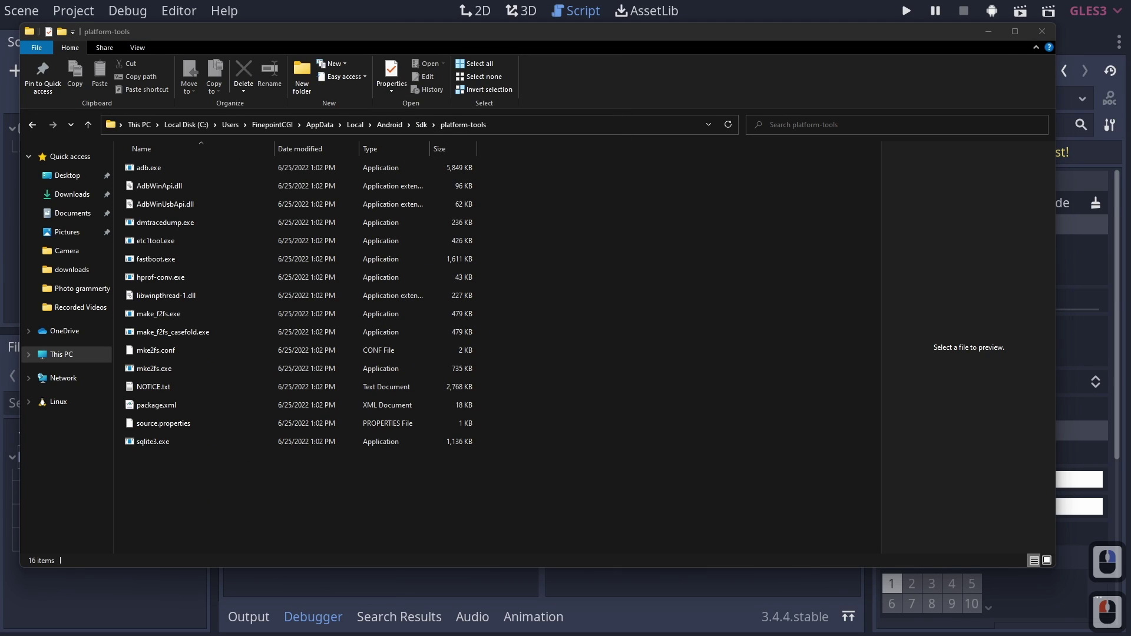
{"action": "key", "text": "super"}
{"action": "type", "text": "cmd"}
{"action": "key", "text": "Return"}
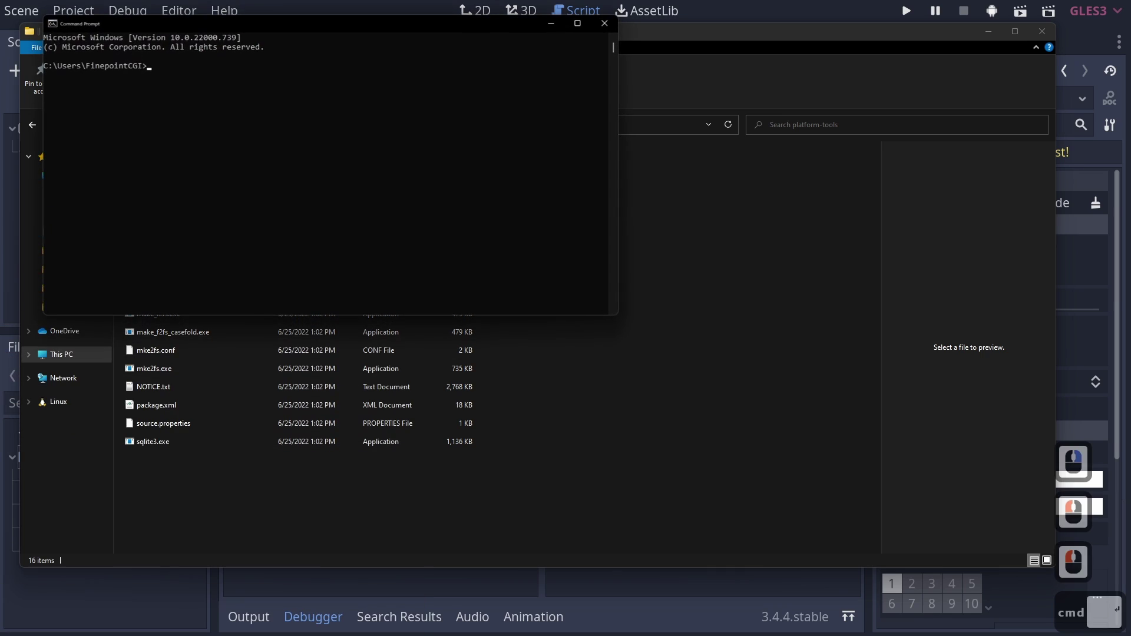
{"action": "left_click_drag", "start_coordinate": [345, 21], "coordinate": [630, 165]}
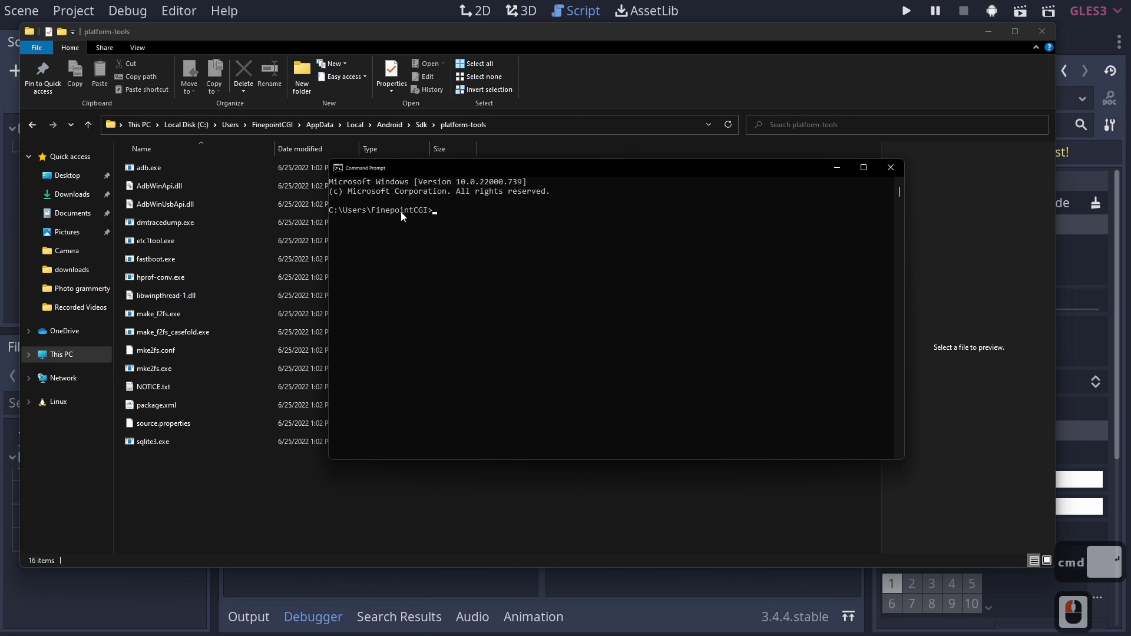
Step: Run adb to confirm it works from the home folder, then start adb logcat
{"action": "type", "text": "adb"}
{"action": "key", "text": "Return"}
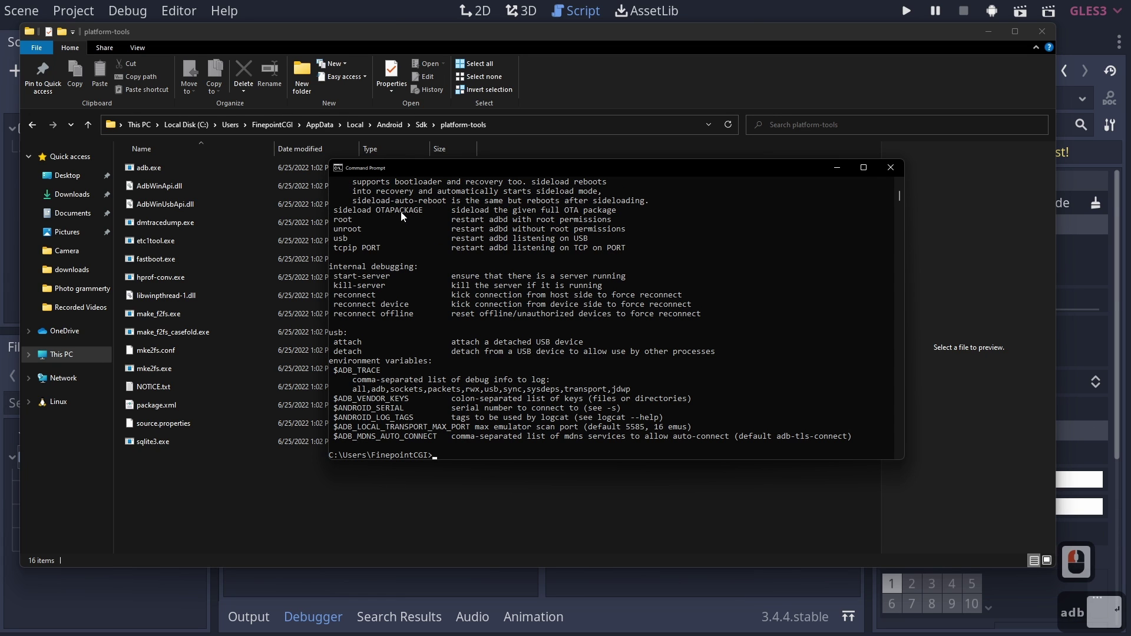
{"action": "scroll", "coordinate": [466, 277], "scroll_direction": "up", "scroll_amount": 6}
{"action": "scroll", "coordinate": [478, 281], "scroll_direction": "up", "scroll_amount": 15}
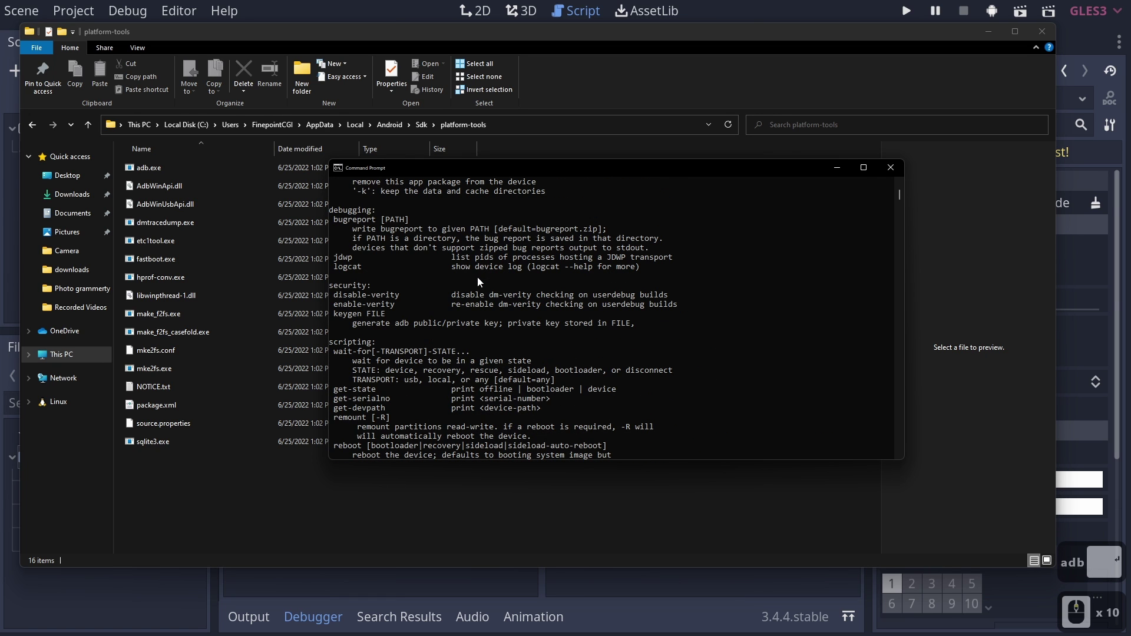
{"action": "scroll", "coordinate": [478, 282], "scroll_direction": "down", "scroll_amount": 8}
{"action": "scroll", "coordinate": [478, 282], "scroll_direction": "down", "scroll_amount": 15}
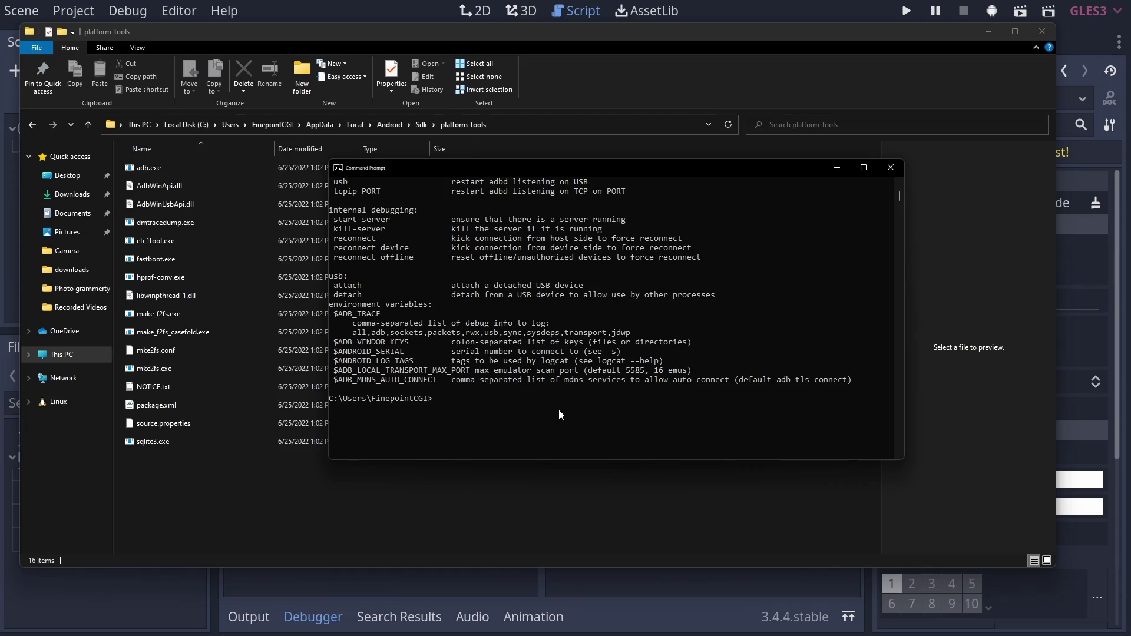
{"action": "type", "text": "adb logcat"}
{"action": "key", "text": "Return"}
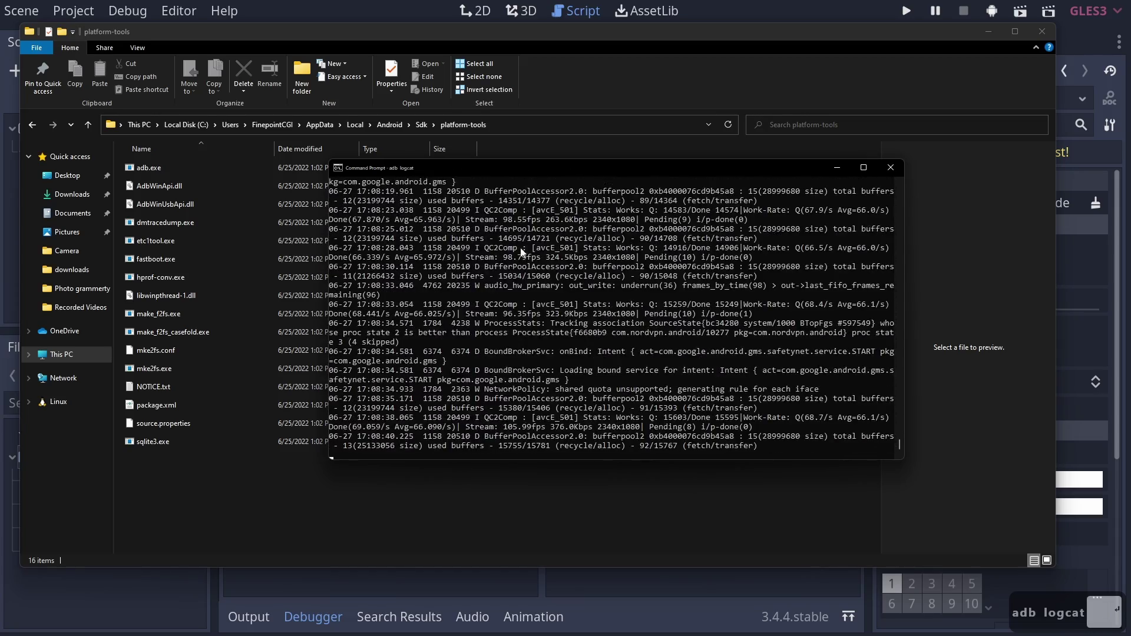
Step: Move and enlarge the console window to cover most of the screen
{"action": "left_click_drag", "start_coordinate": [586, 168], "coordinate": [259, 68]}
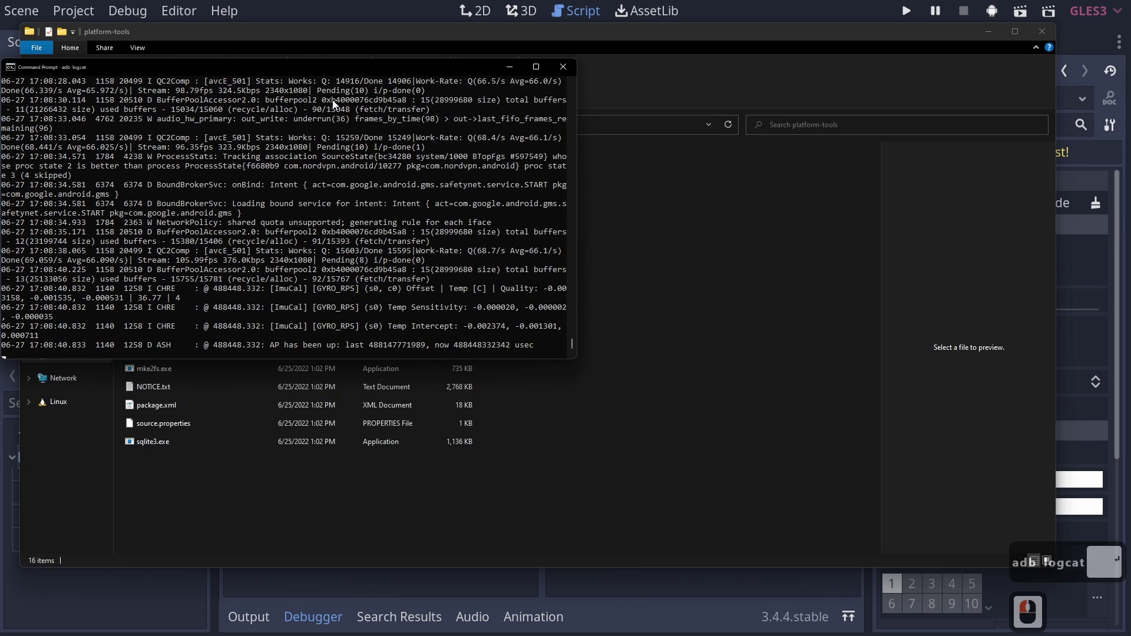
{"action": "left_click_drag", "start_coordinate": [345, 67], "coordinate": [371, 41]}
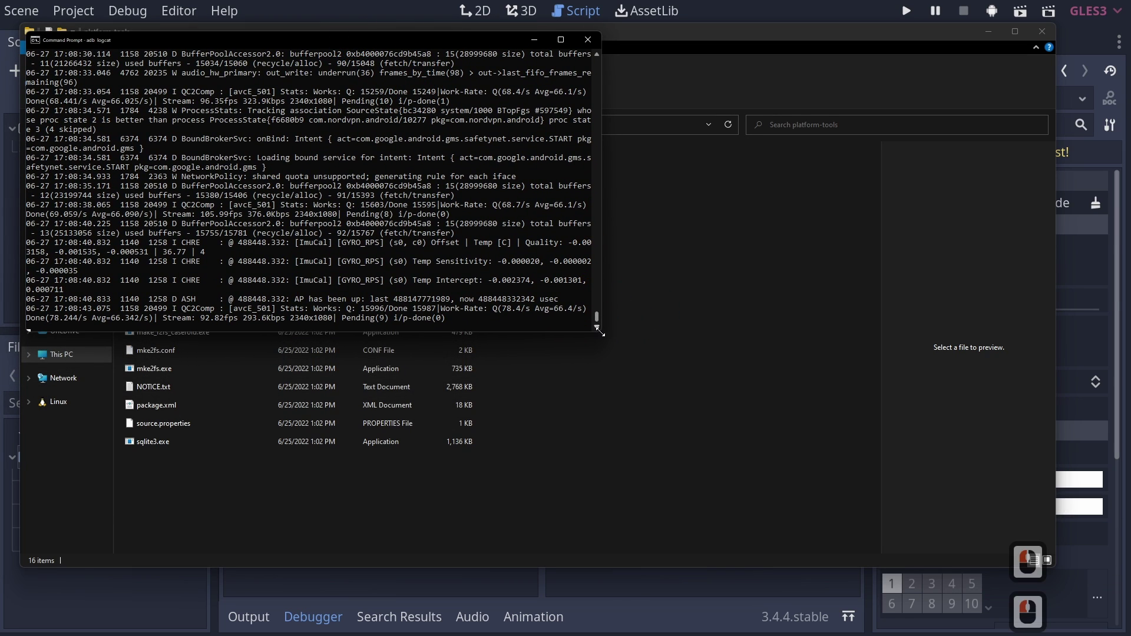
{"action": "left_click_drag", "start_coordinate": [600, 334], "coordinate": [1123, 542]}
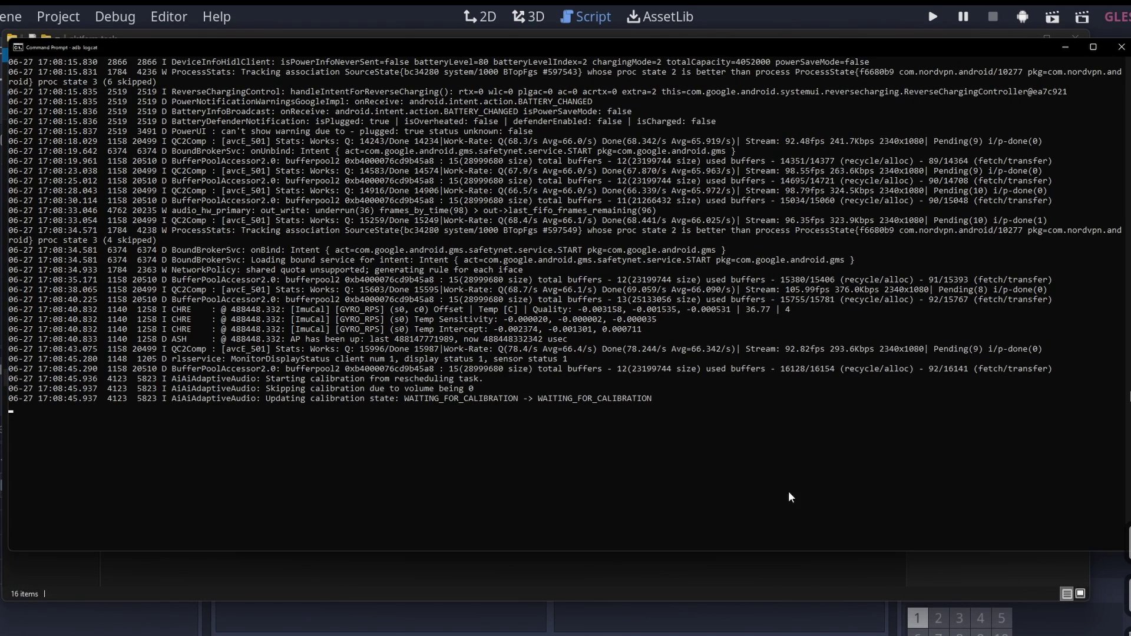
Step: Select the godot "test" log lines, then stop adb logcat with Ctrl+C
{"action": "scroll", "coordinate": [621, 471], "scroll_direction": "down", "scroll_amount": 8}
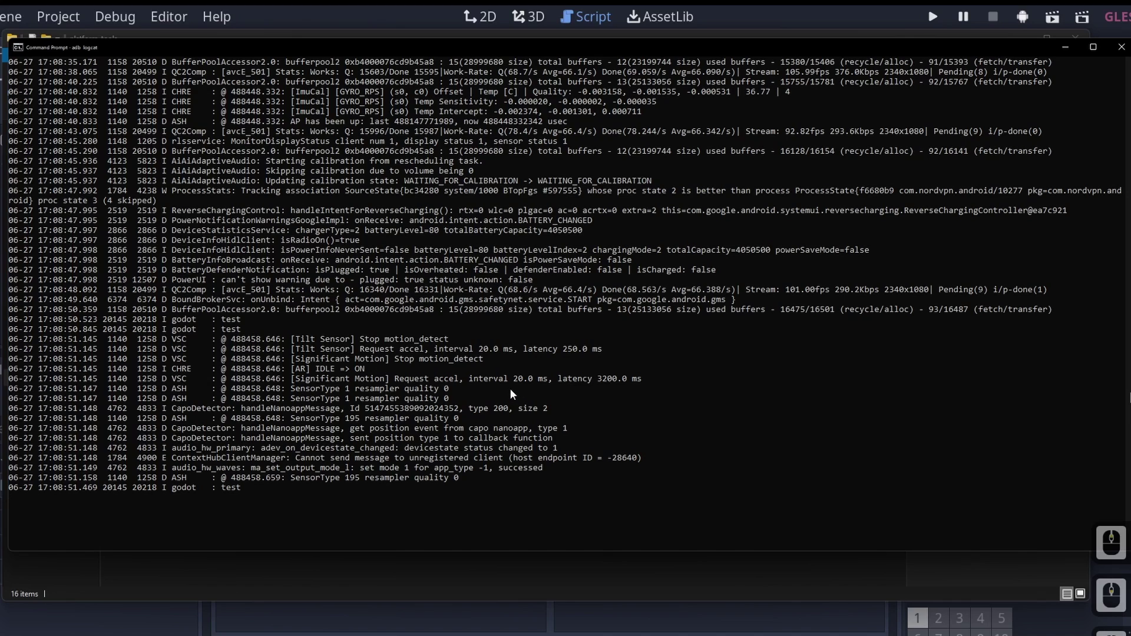
{"action": "left_click_drag", "start_coordinate": [248, 329], "coordinate": [11, 323]}
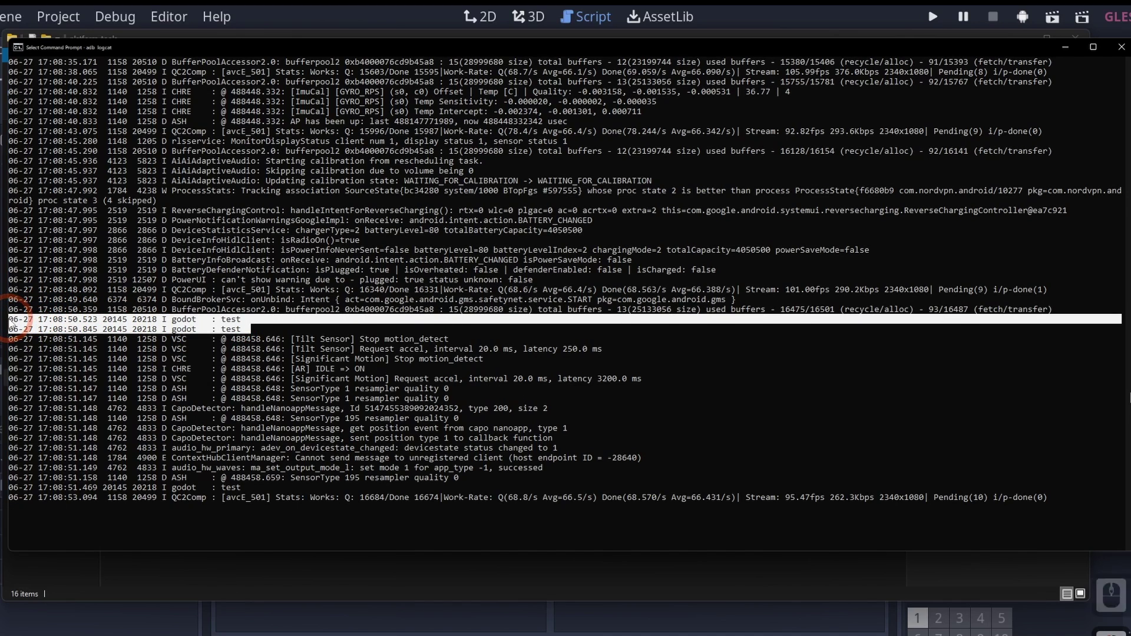
{"action": "scroll", "coordinate": [293, 441], "scroll_direction": "down", "scroll_amount": 1}
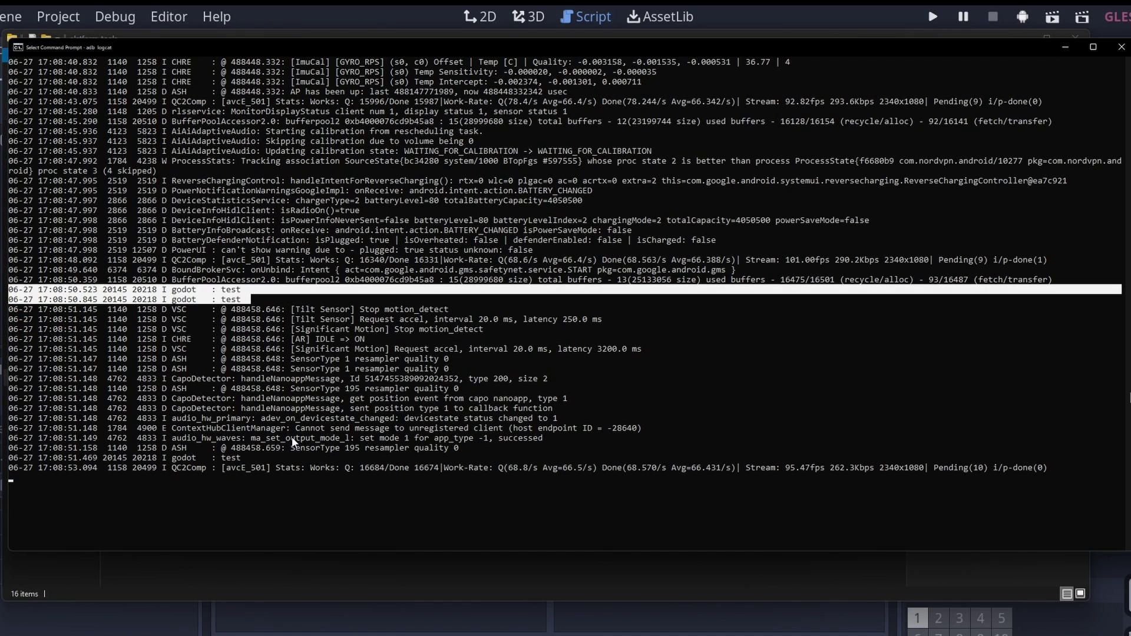
{"action": "left_click_drag", "start_coordinate": [245, 455], "coordinate": [25, 437]}
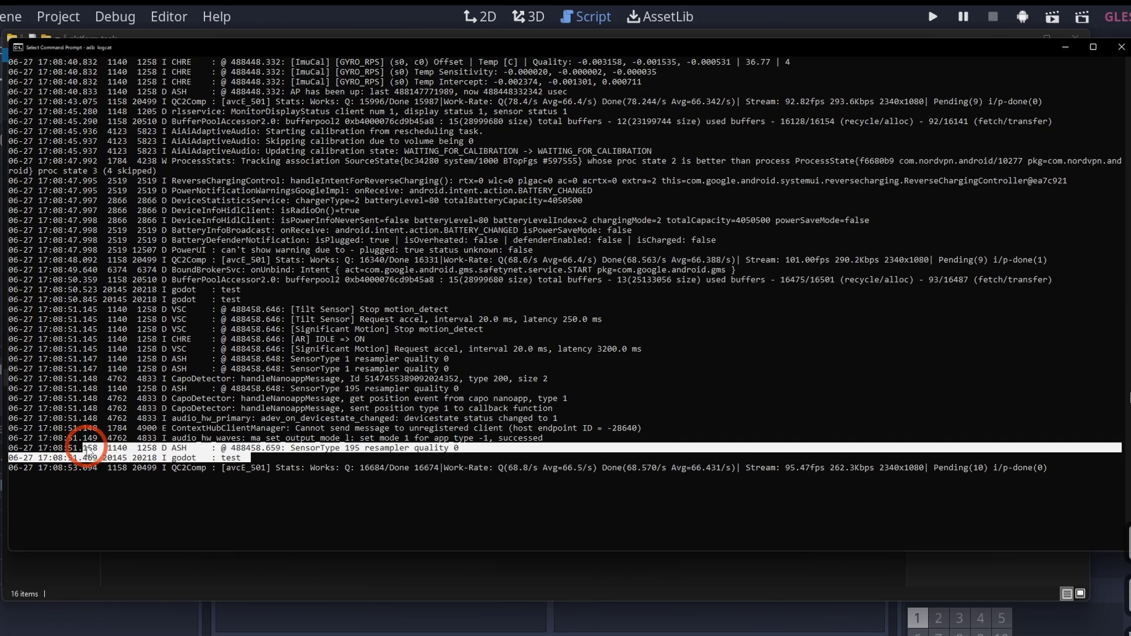
{"action": "right_click", "coordinate": [271, 437]}
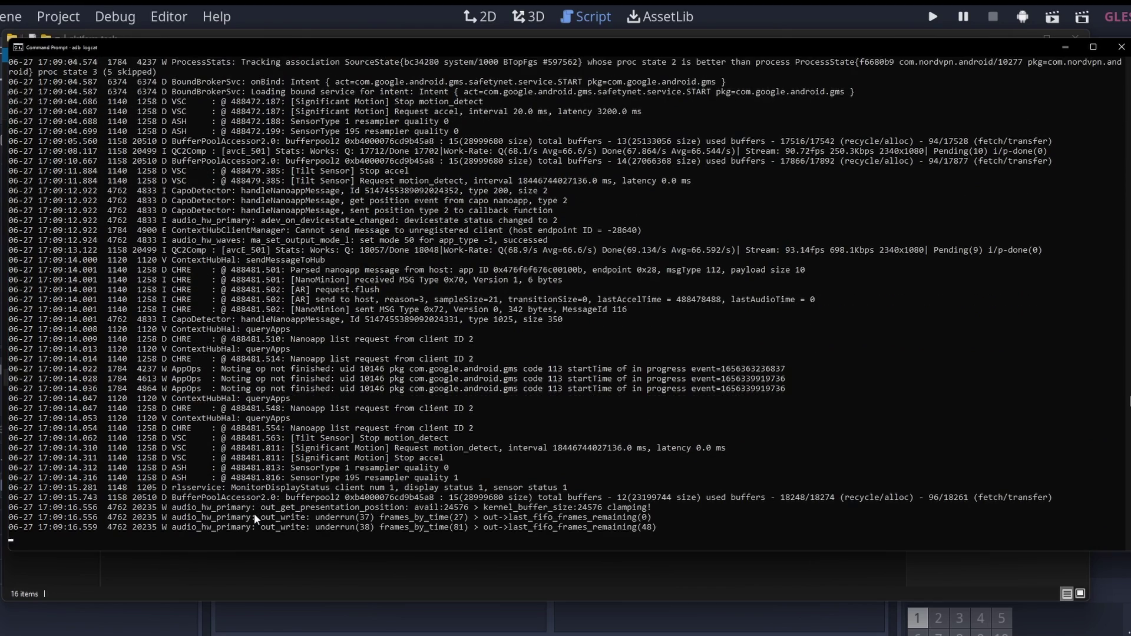
{"action": "key", "text": "ctrl+c"}
{"action": "key", "text": "ctrl+x"}
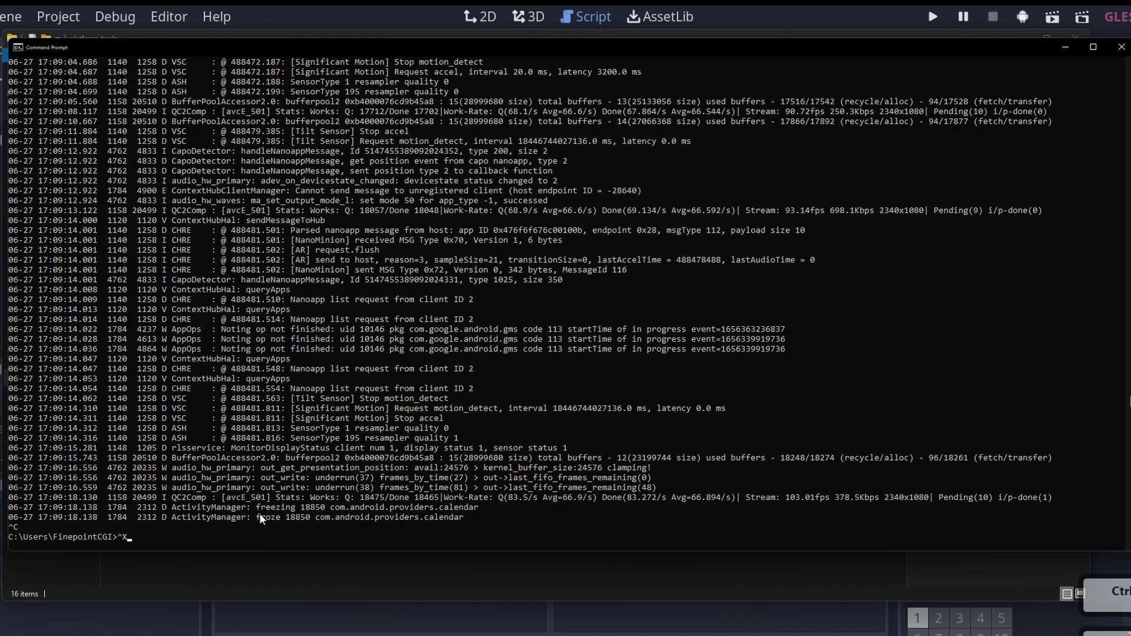
{"action": "key", "text": "Up"}
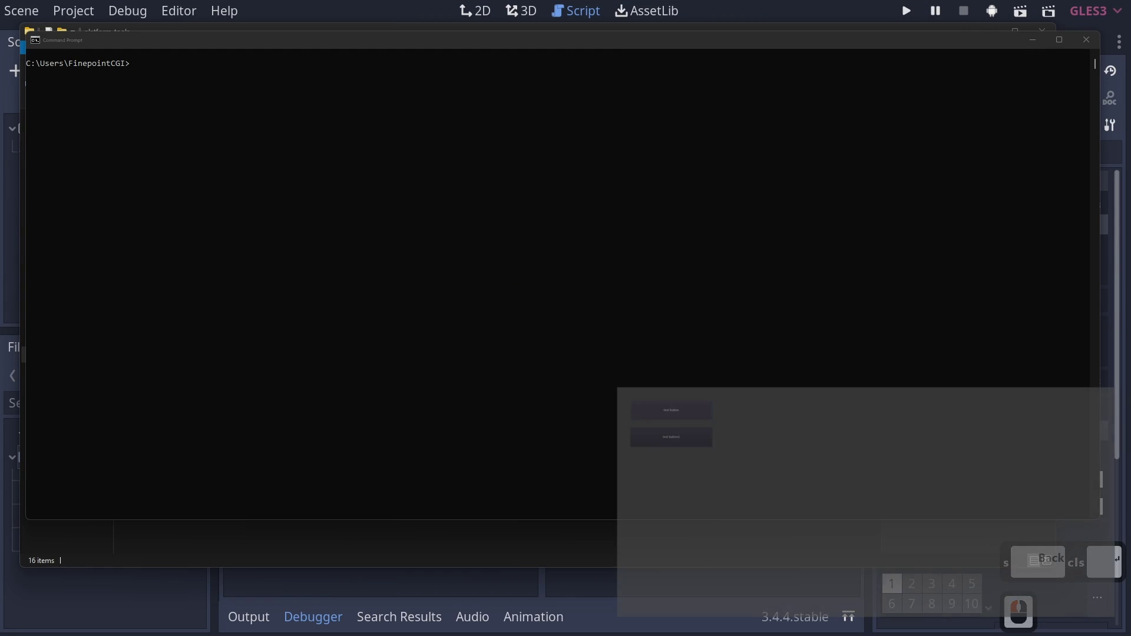
Step: Run 'adb logcat -s godot' to show only Godot's test log lines, and copy them
{"action": "key", "text": "alt+Tab"}
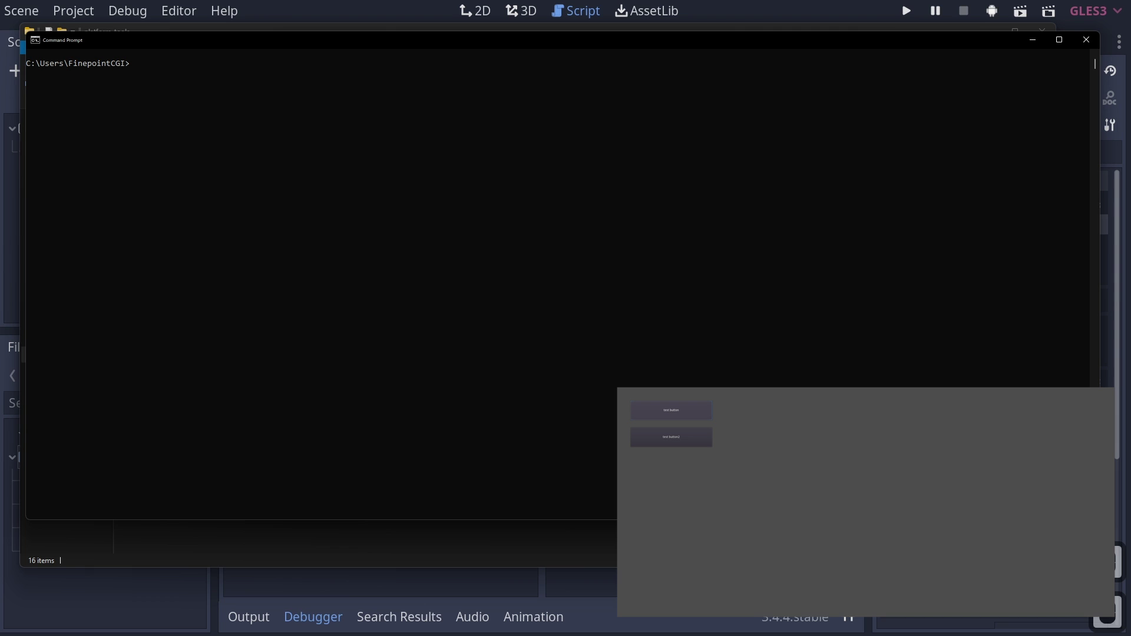
{"action": "type", "text": "adb l"}
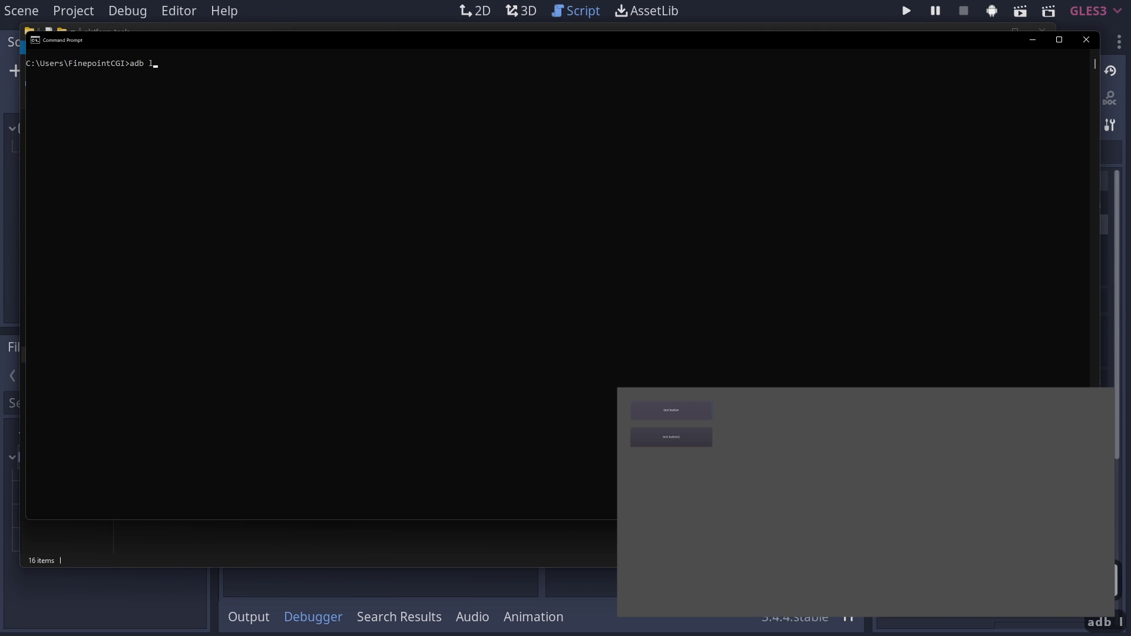
{"action": "type", "text": "ogcat -s godot"}
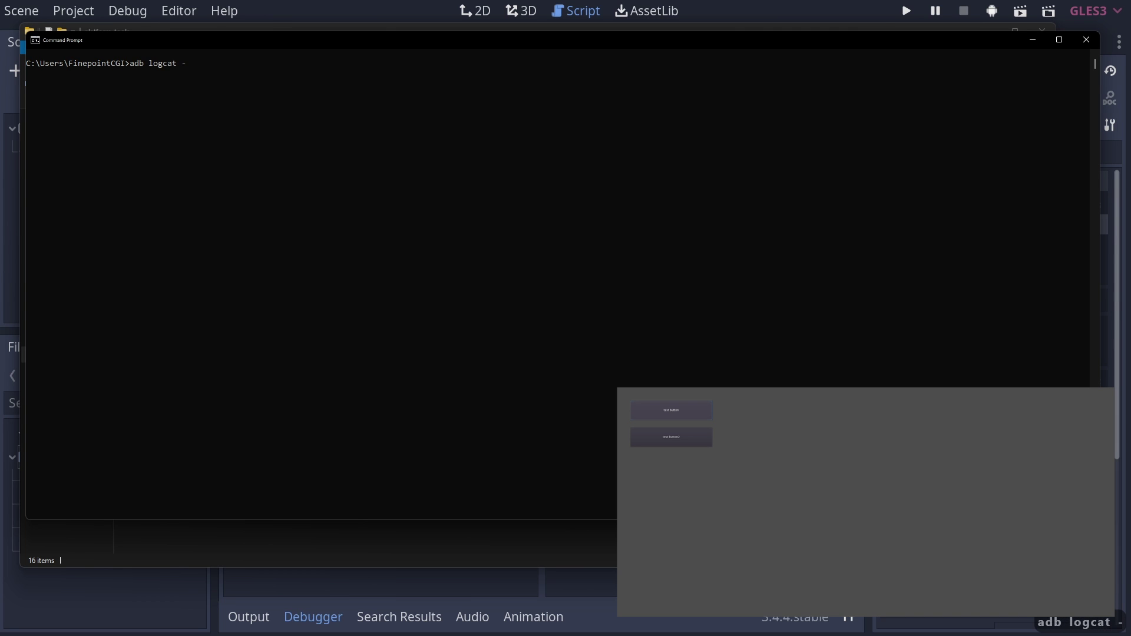
{"action": "key", "text": "Return"}
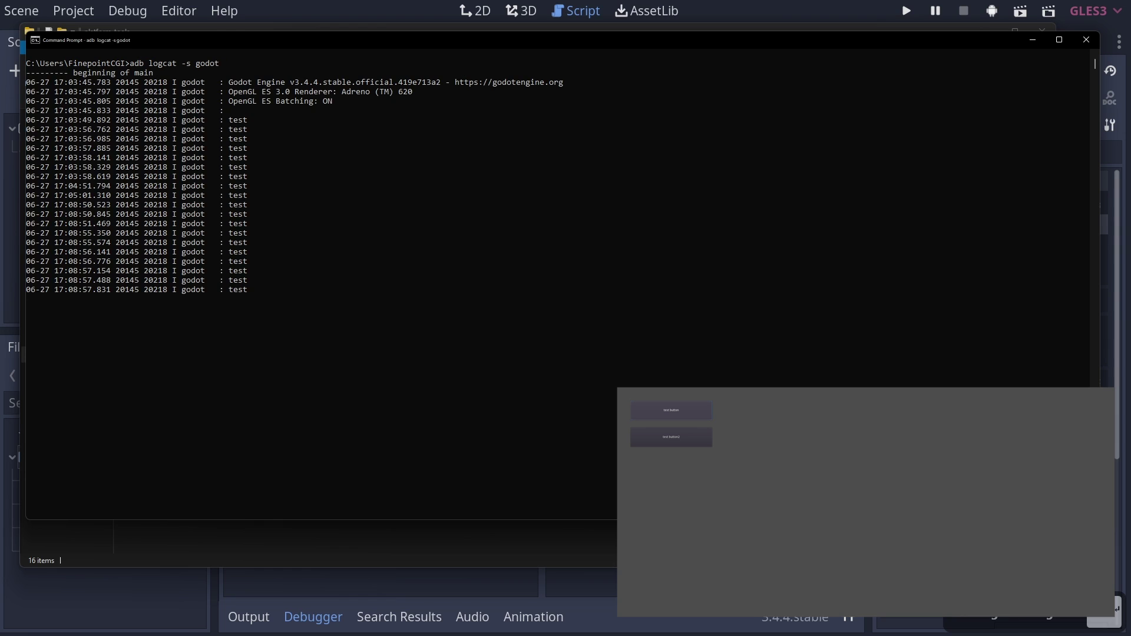
{"action": "left_click_drag", "start_coordinate": [295, 291], "coordinate": [12, 78]}
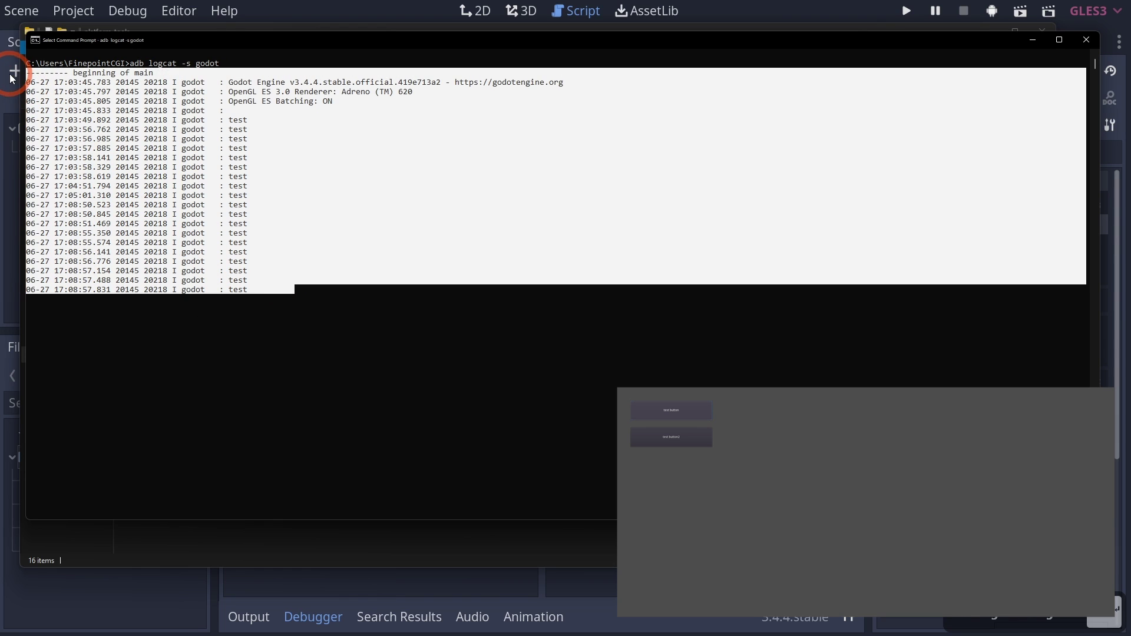
{"action": "right_click", "coordinate": [338, 285]}
{"action": "left_click", "coordinate": [441, 330]}
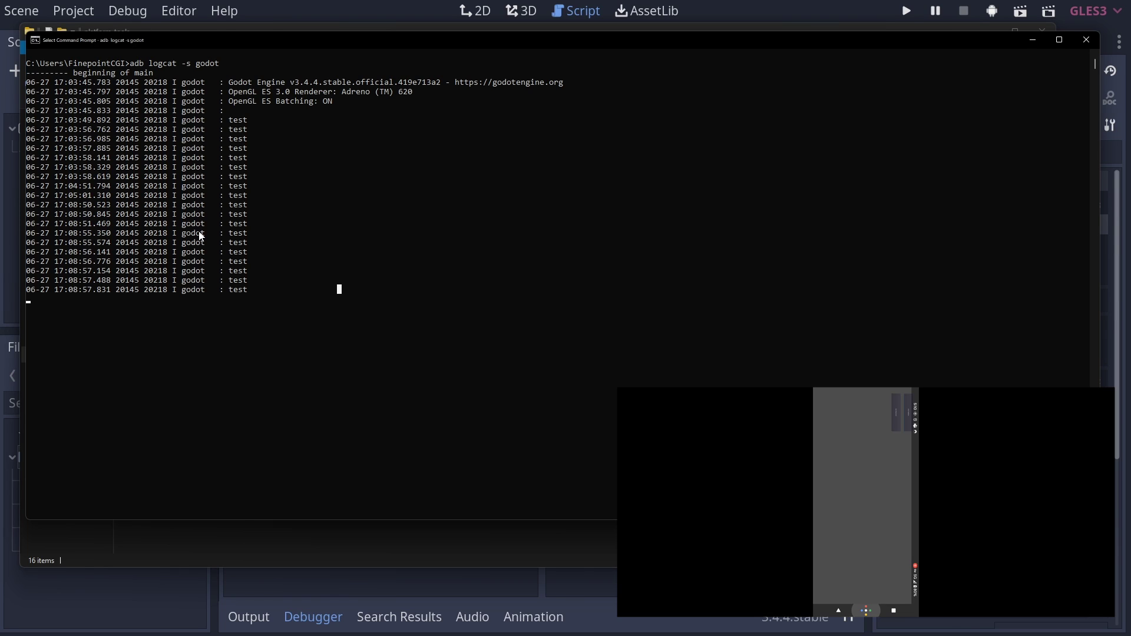
Step: Inspect the relaunched game's Godot Engine version, OpenGL Renderer and Batching startup lines in the filtered log
{"action": "left_click", "coordinate": [515, 306]}
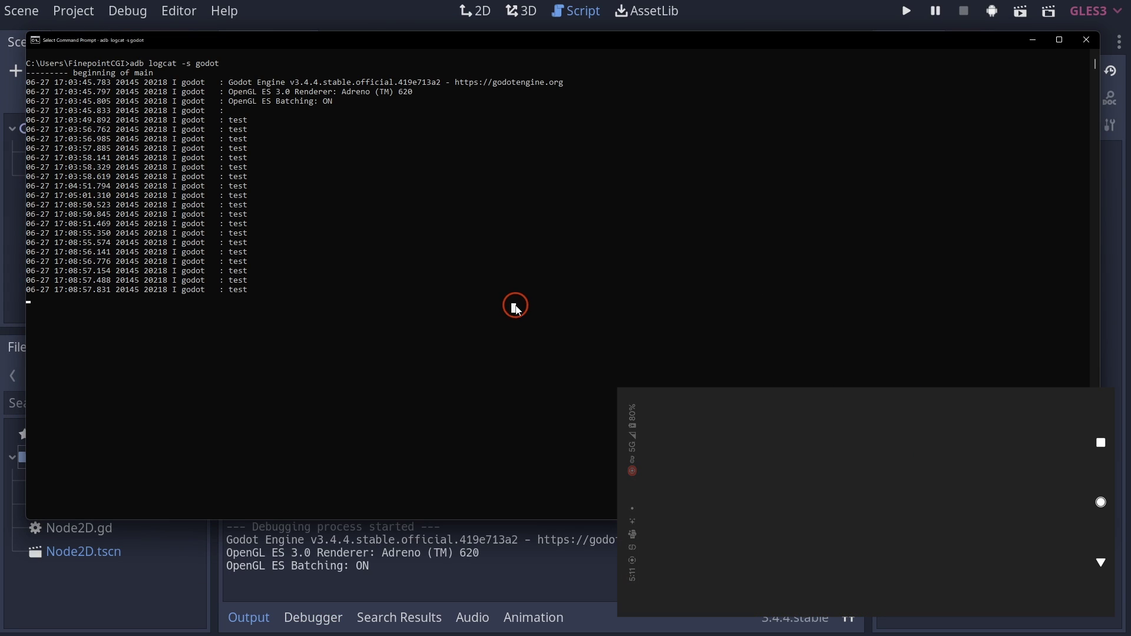
{"action": "key", "text": "Escape"}
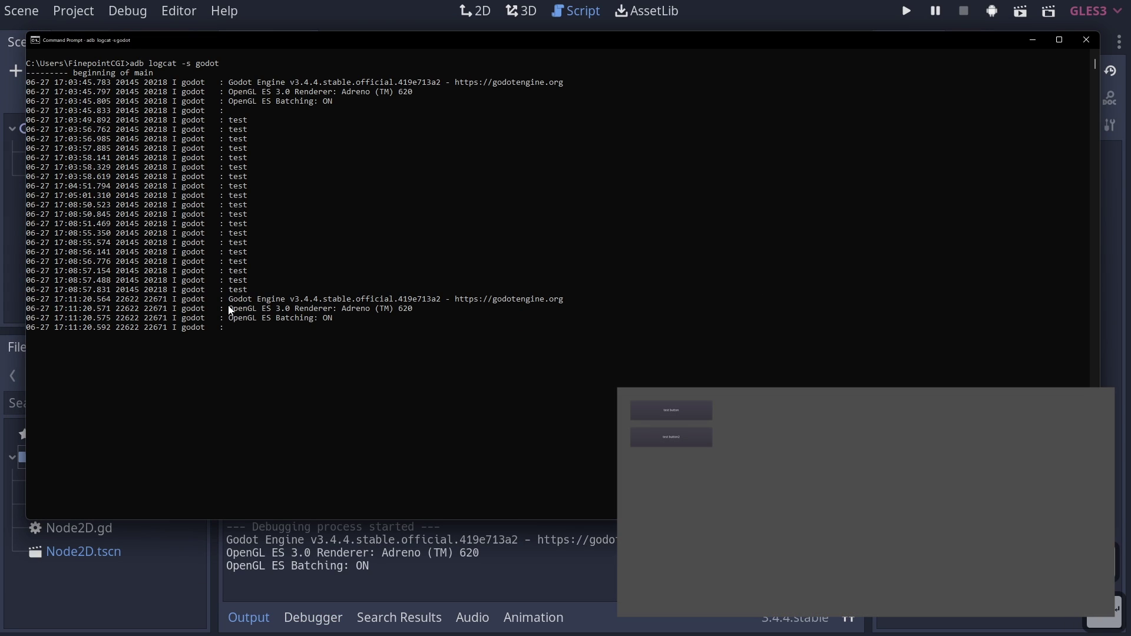
{"action": "left_click_drag", "start_coordinate": [220, 307], "coordinate": [576, 301]}
{"action": "key", "text": "Escape"}
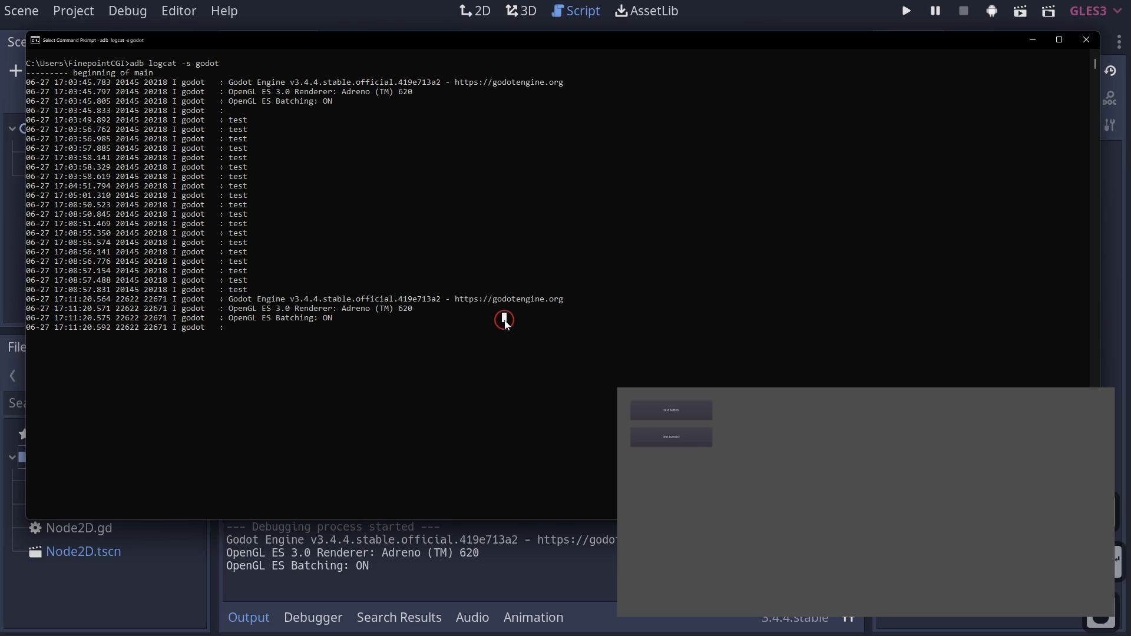
{"action": "left_click_drag", "start_coordinate": [449, 308], "coordinate": [241, 312]}
{"action": "left_click_drag", "start_coordinate": [355, 328], "coordinate": [218, 322]}
{"action": "left_click", "coordinate": [405, 342]}
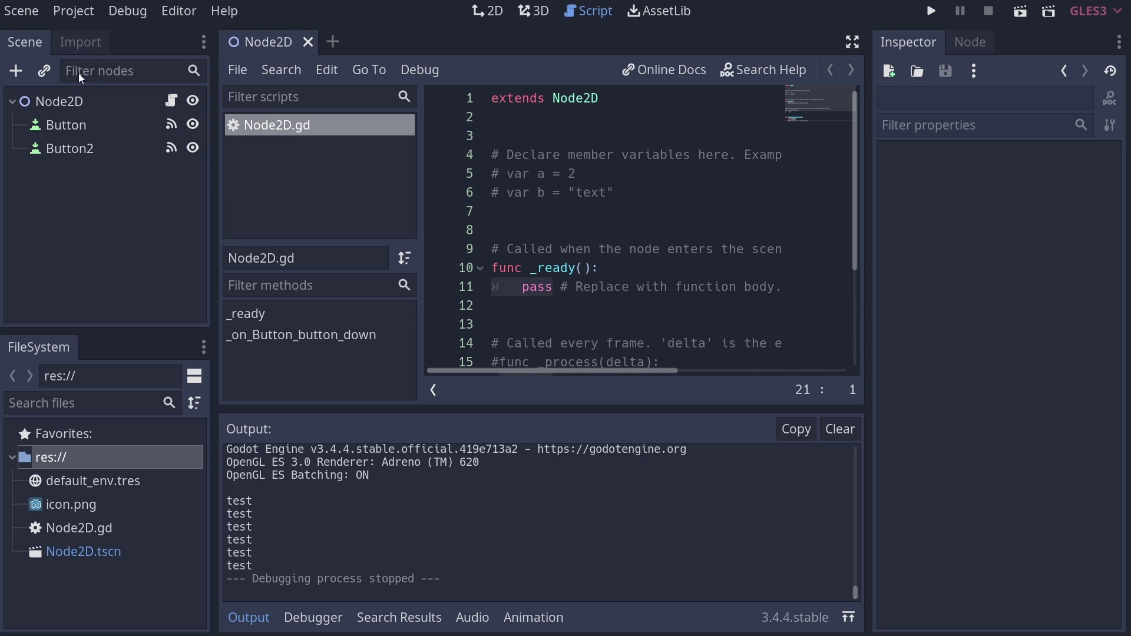
Step: Install the Android build template from the Project menu, then show res:// in File Explorer
{"action": "left_click", "coordinate": [73, 11]}
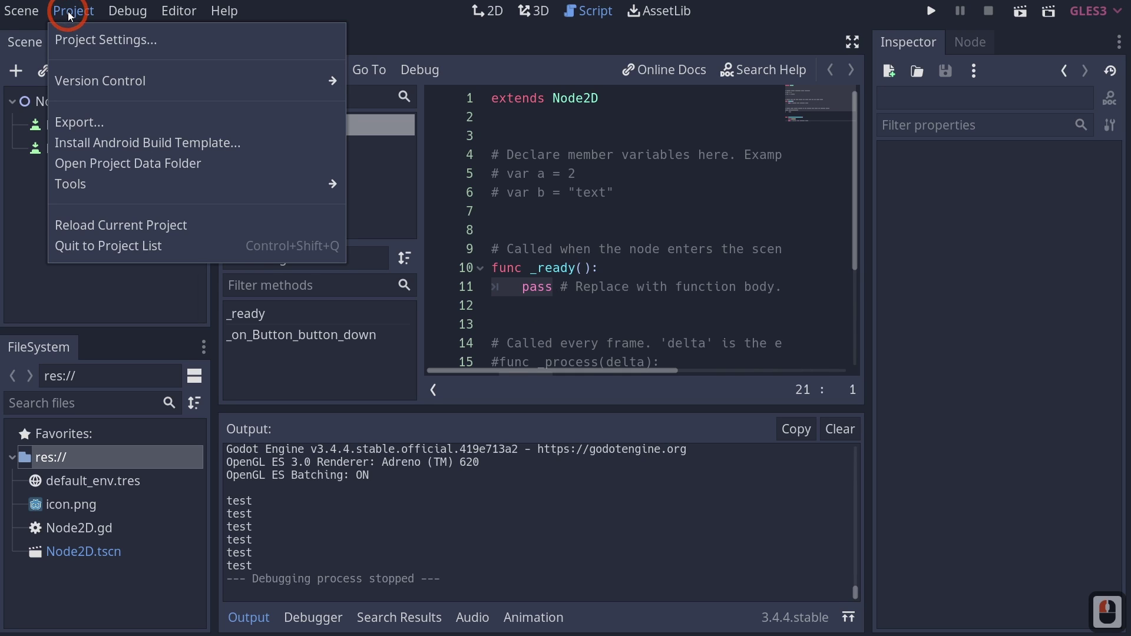
{"action": "left_click", "coordinate": [120, 144]}
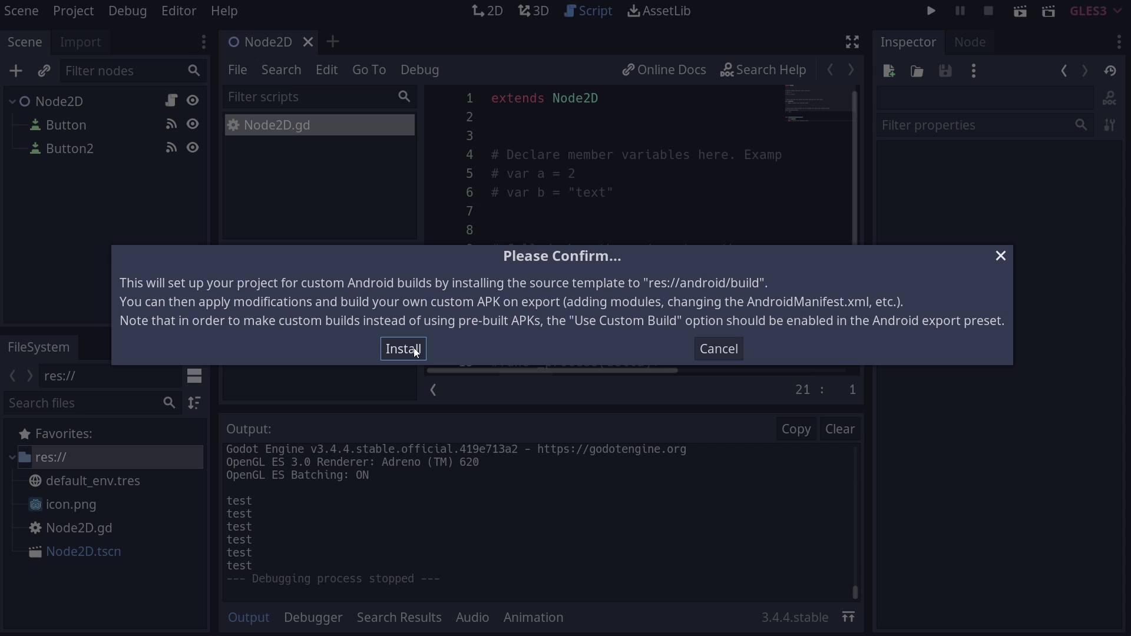
{"action": "left_click", "coordinate": [415, 351]}
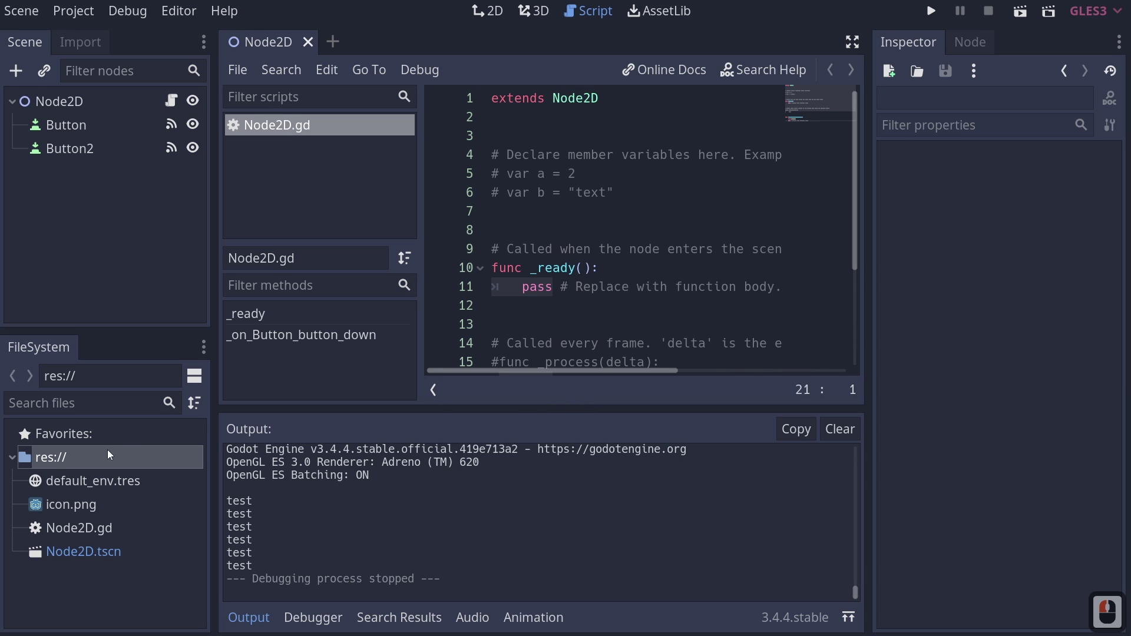
{"action": "right_click", "coordinate": [47, 460]}
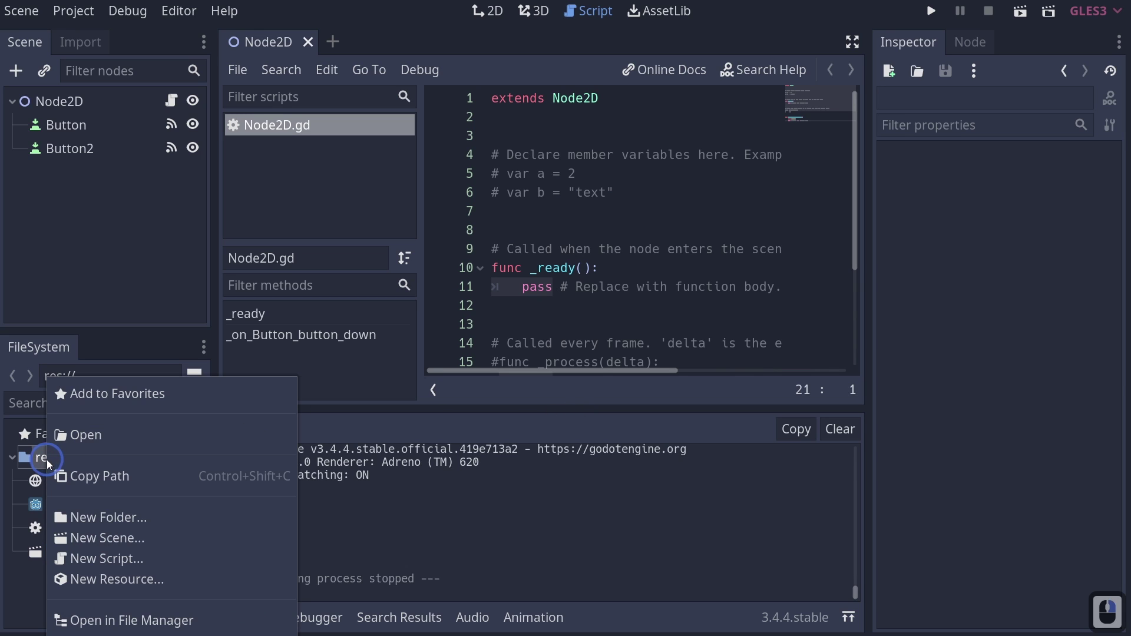
{"action": "left_click", "coordinate": [110, 620]}
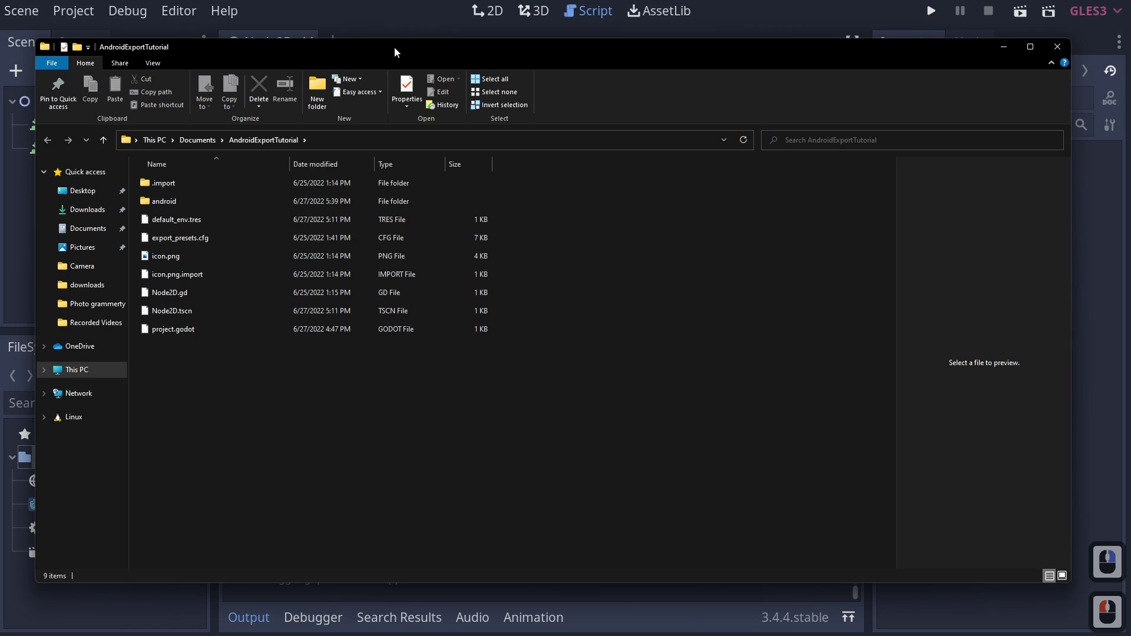
Step: Open the android folder and confirm its plugins folder is empty before returning to android
{"action": "left_click_drag", "start_coordinate": [395, 47], "coordinate": [440, 45]}
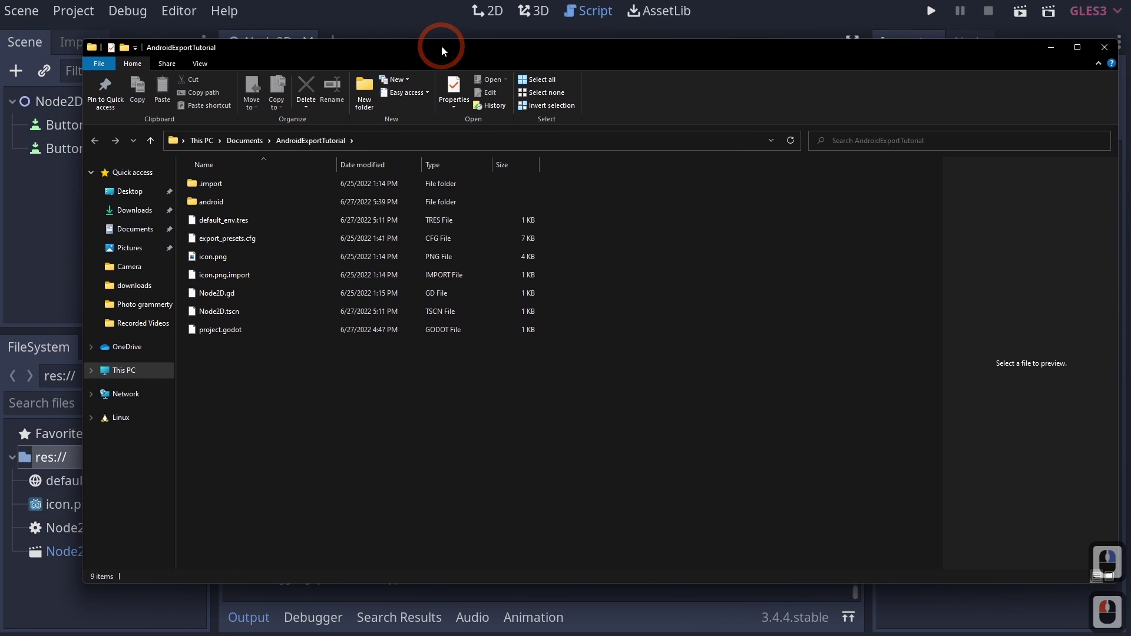
{"action": "double_click", "coordinate": [247, 203]}
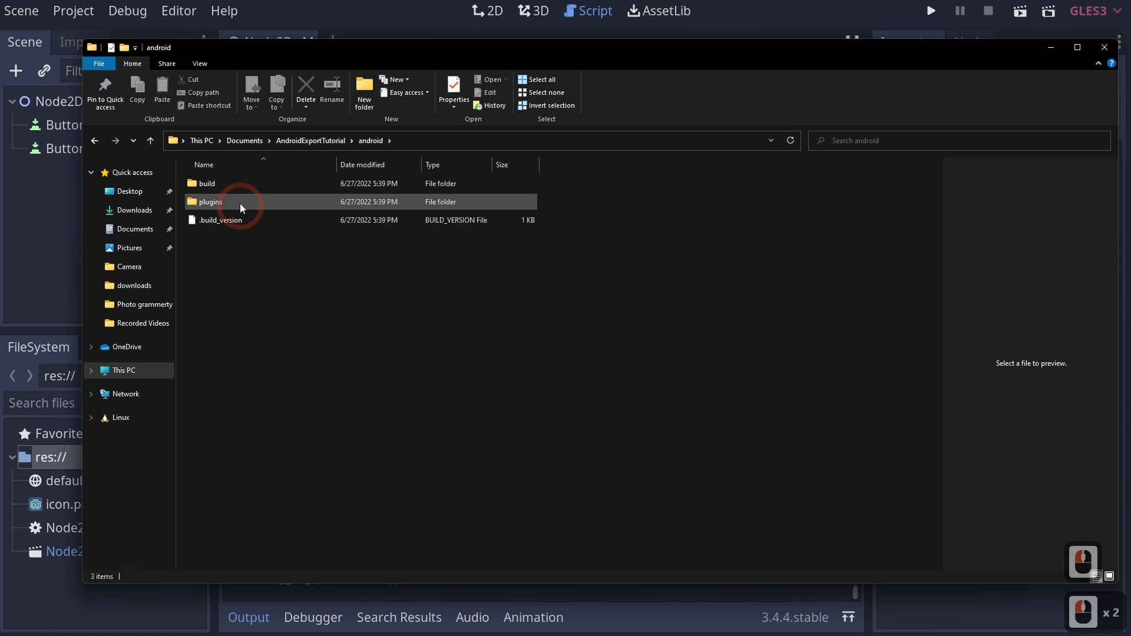
{"action": "double_click", "coordinate": [221, 199]}
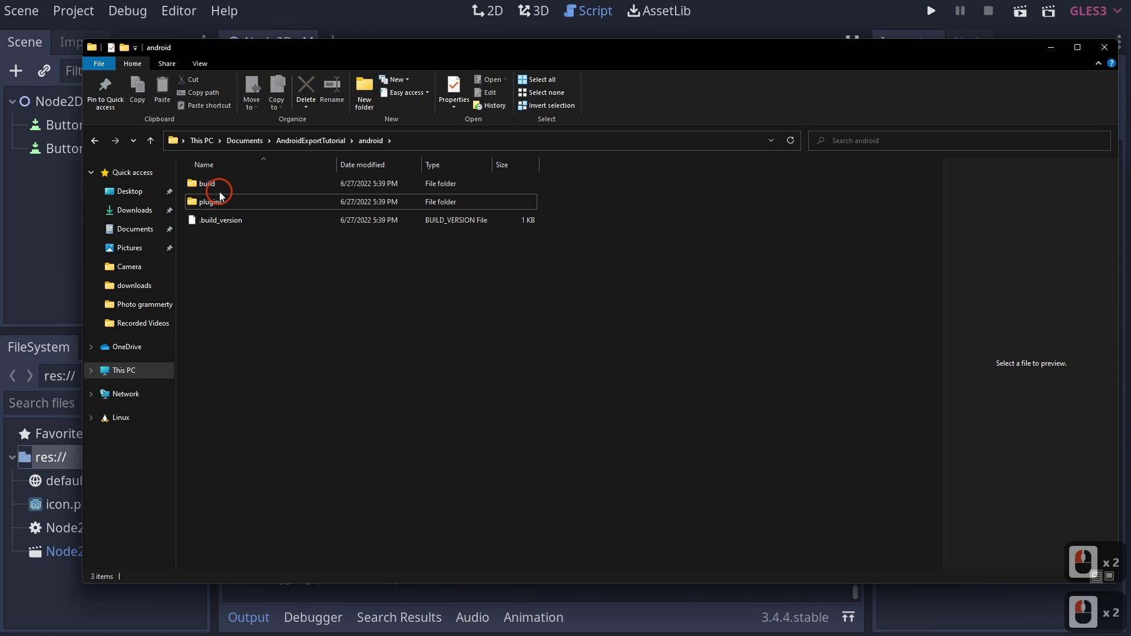
{"action": "left_click", "coordinate": [440, 203]}
{"action": "double_click", "coordinate": [497, 202]}
{"action": "left_click", "coordinate": [230, 265]}
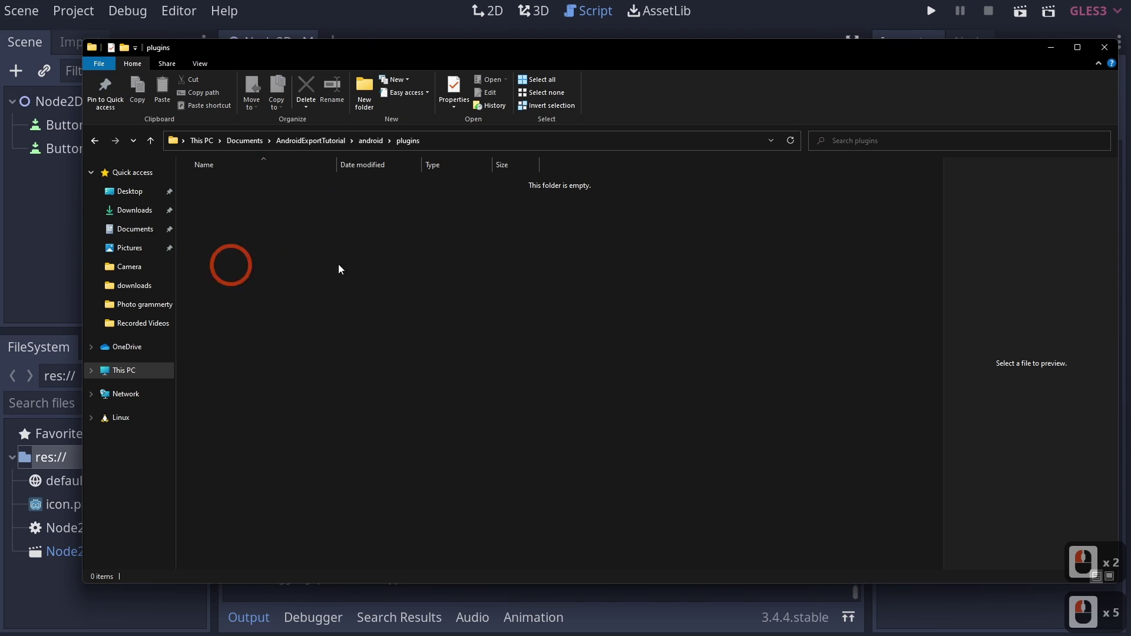
{"action": "left_click", "coordinate": [373, 152]}
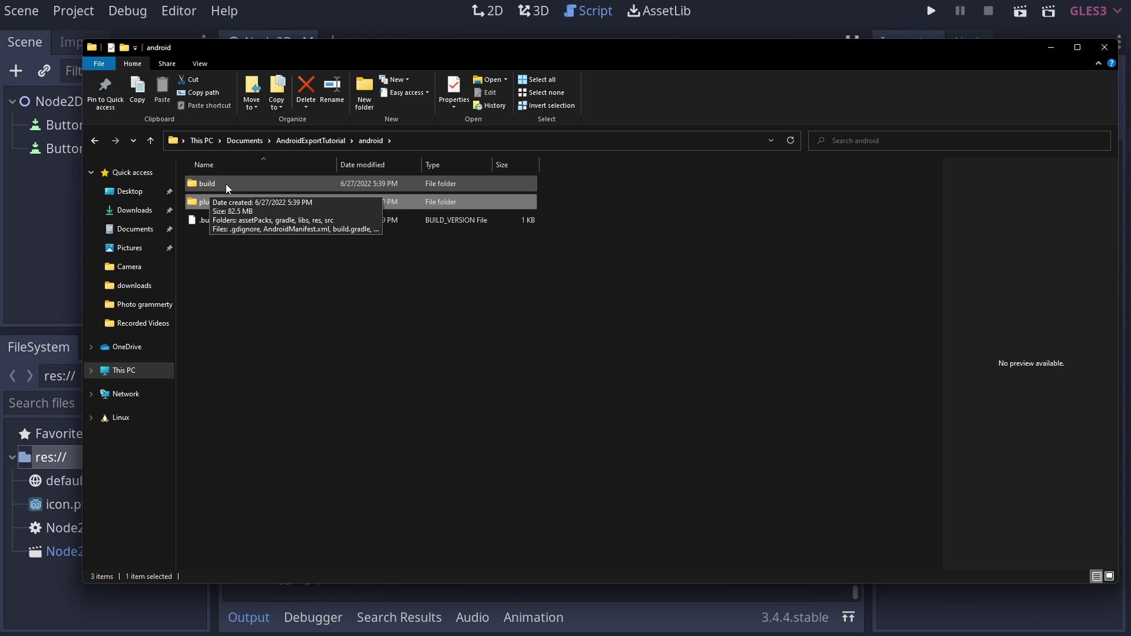
Step: Browse the build folder's assetPacks, libs/release and libs/debug folders
{"action": "double_click", "coordinate": [225, 184]}
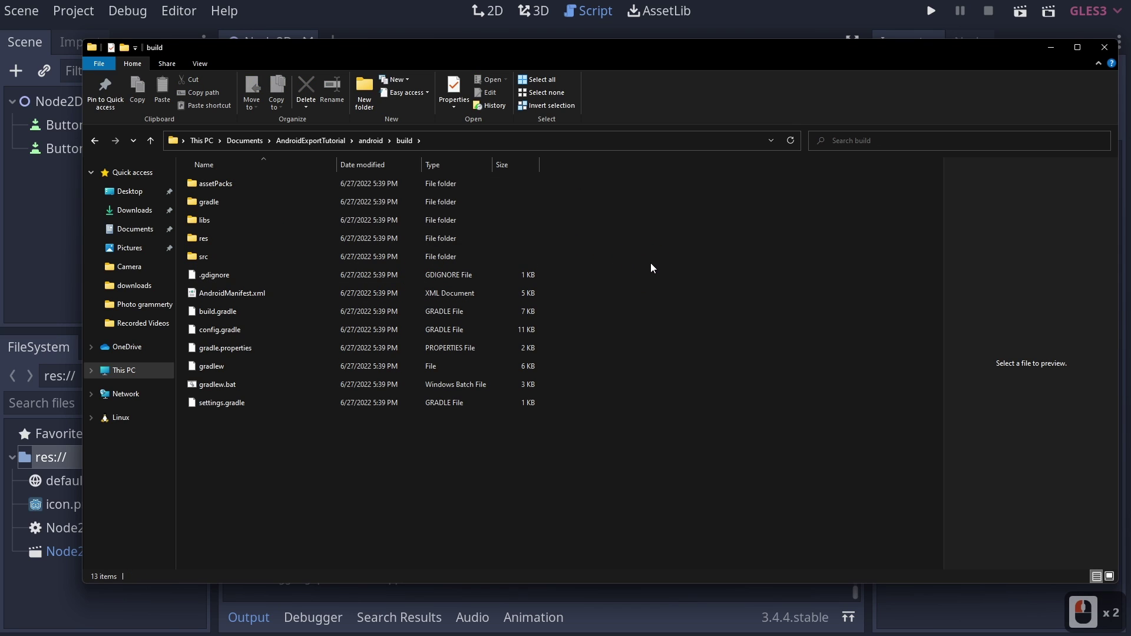
{"action": "left_click", "coordinate": [278, 184]}
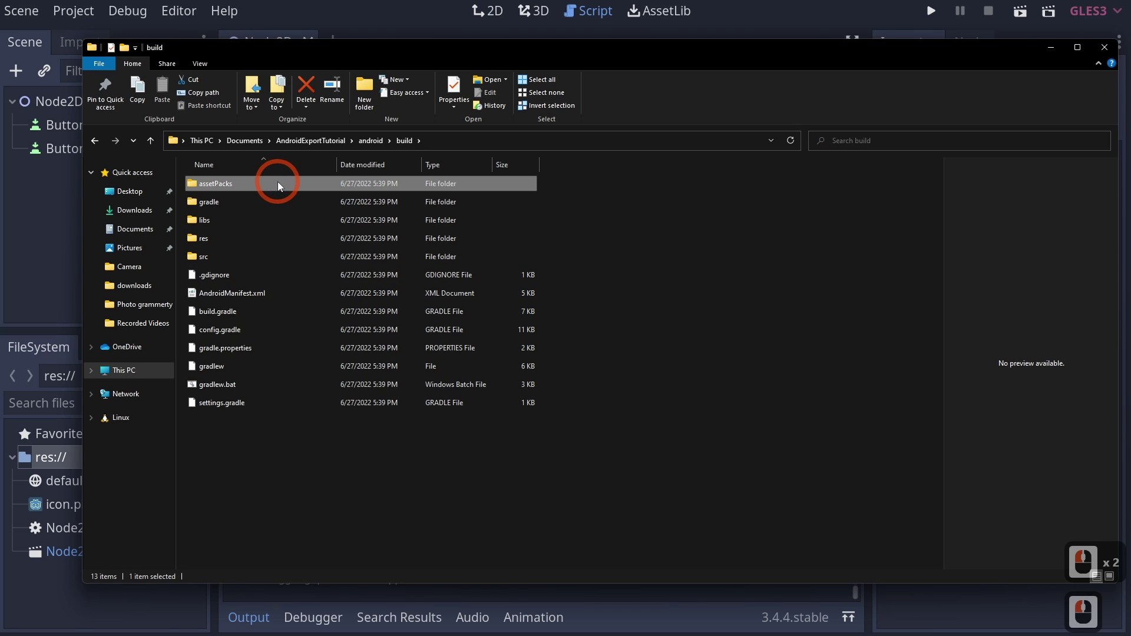
{"action": "double_click", "coordinate": [278, 184]}
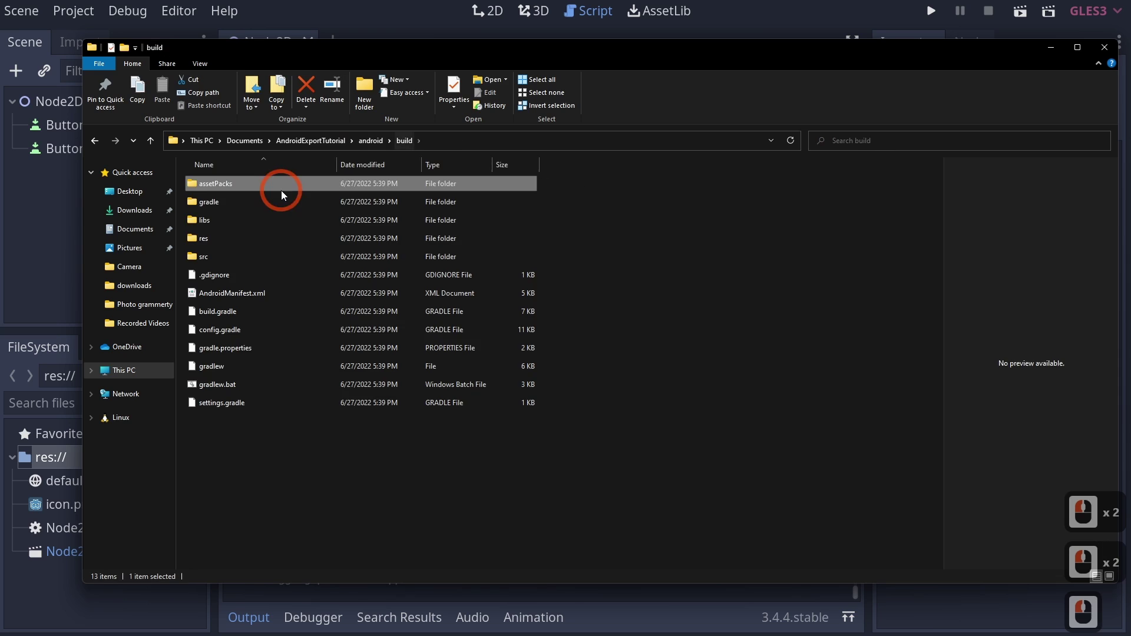
{"action": "left_click", "coordinate": [250, 203]}
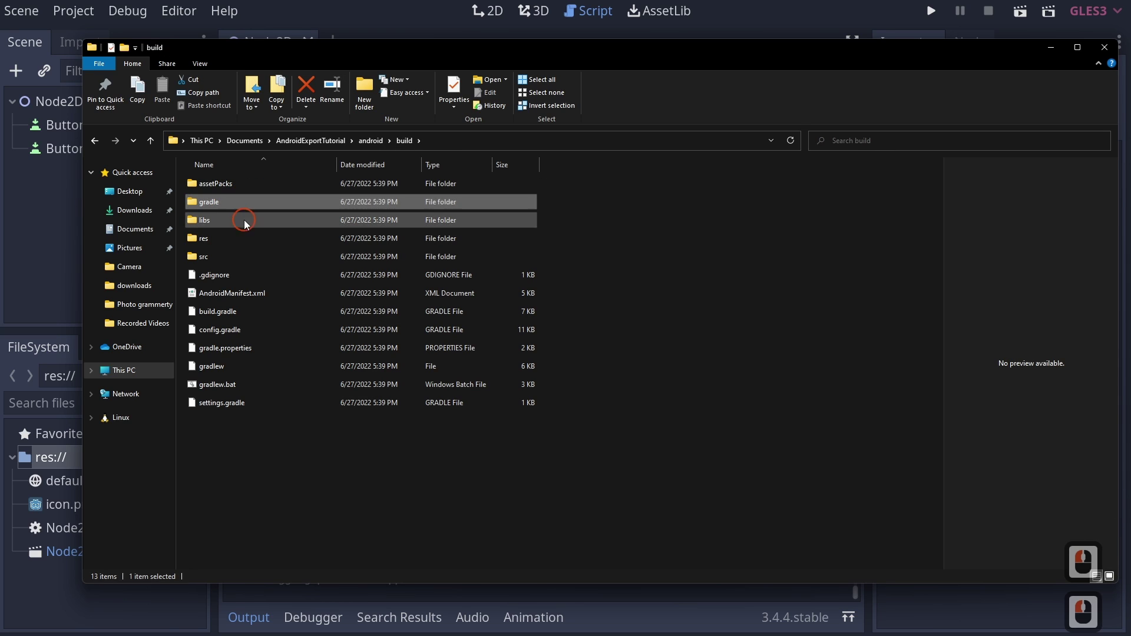
{"action": "double_click", "coordinate": [244, 220]}
{"action": "double_click", "coordinate": [226, 203]}
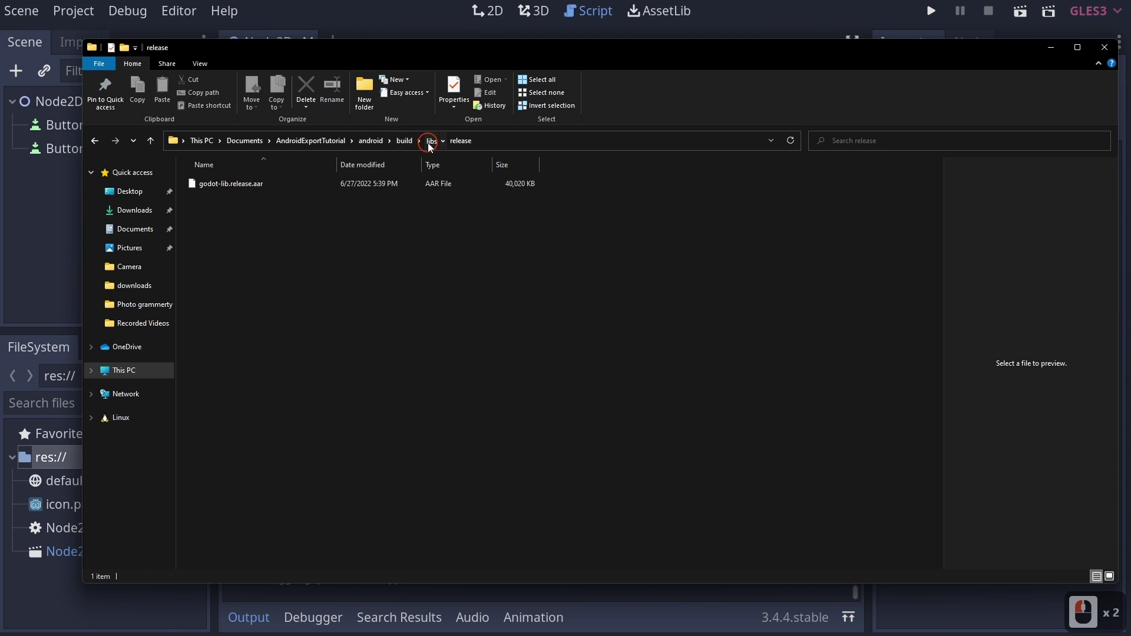
{"action": "left_click", "coordinate": [430, 141]}
{"action": "left_click", "coordinate": [257, 202]}
{"action": "double_click", "coordinate": [248, 185]}
{"action": "left_click", "coordinate": [403, 141]}
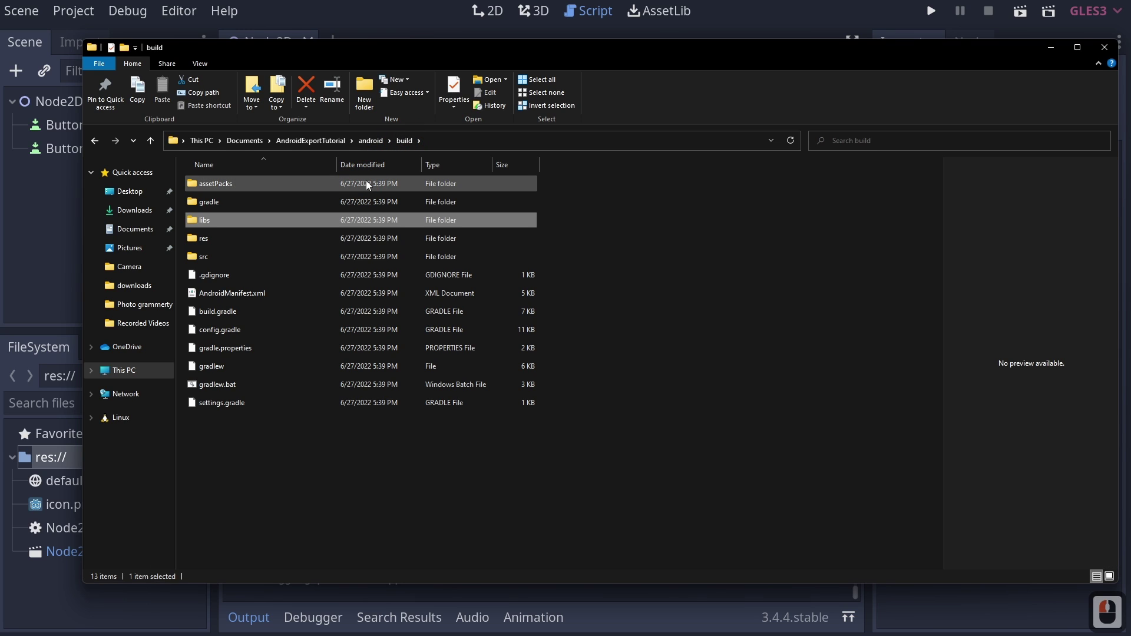
Step: Go into build's res > values folder and open themes.xml
{"action": "double_click", "coordinate": [215, 238]}
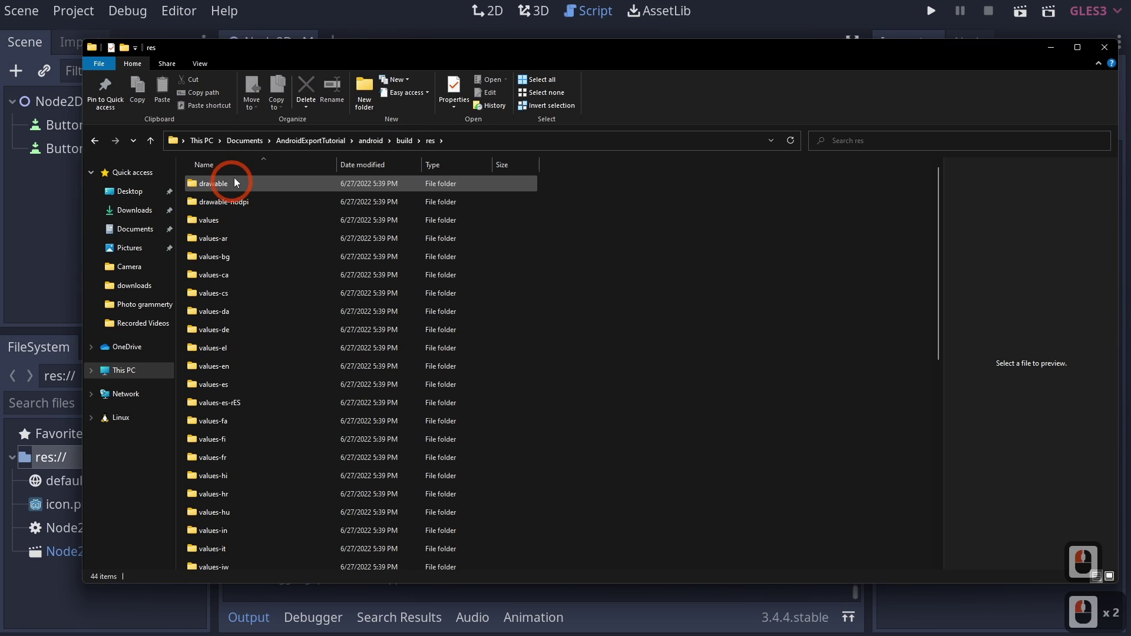
{"action": "scroll", "coordinate": [289, 298], "scroll_direction": "down", "scroll_amount": 14}
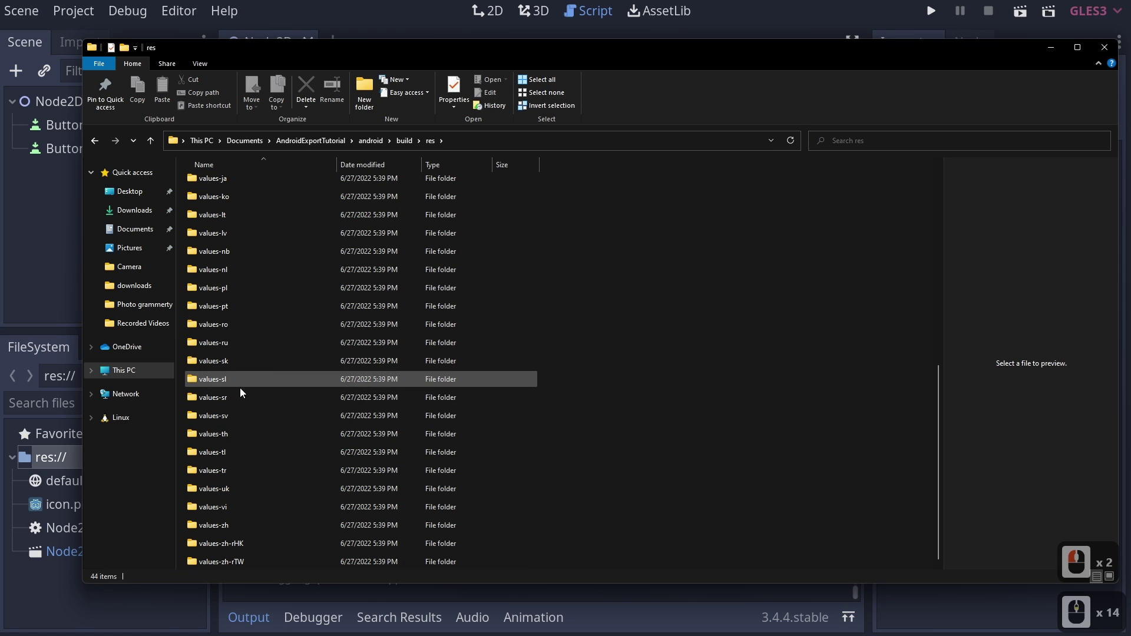
{"action": "scroll", "coordinate": [260, 482], "scroll_direction": "up", "scroll_amount": 13}
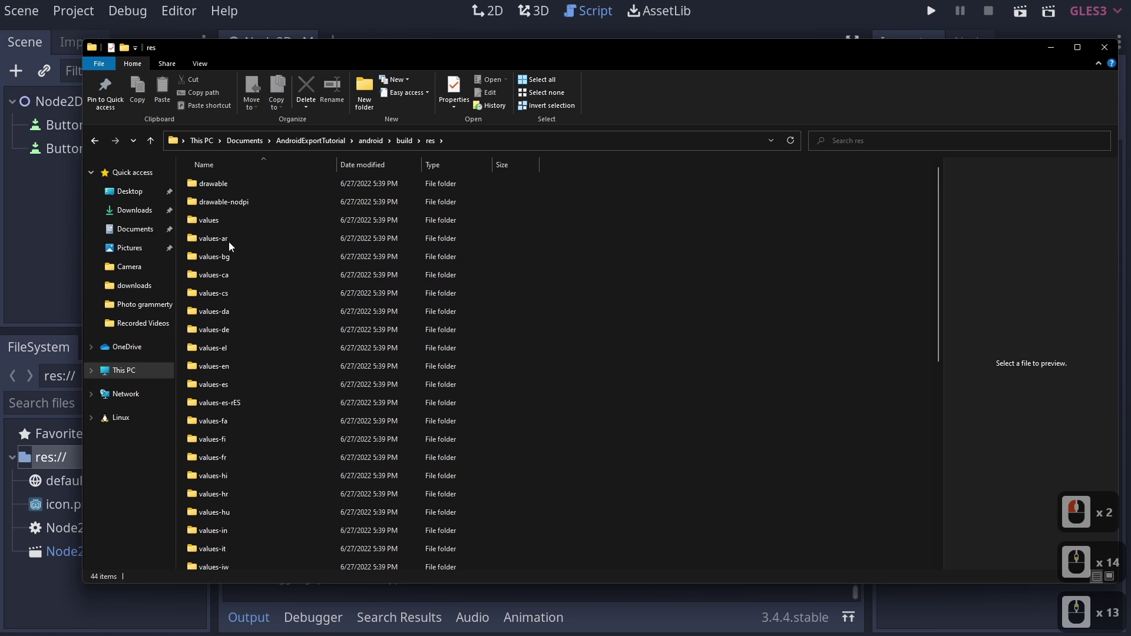
{"action": "double_click", "coordinate": [222, 221]}
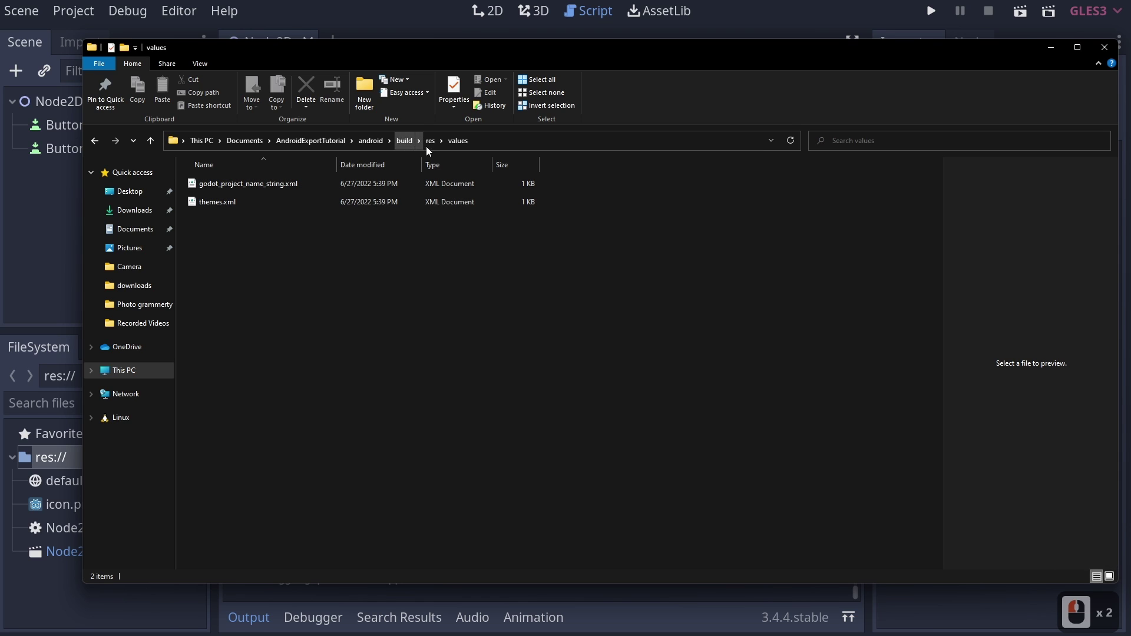
{"action": "left_click", "coordinate": [430, 142]}
{"action": "double_click", "coordinate": [221, 223]}
{"action": "left_click", "coordinate": [224, 206]}
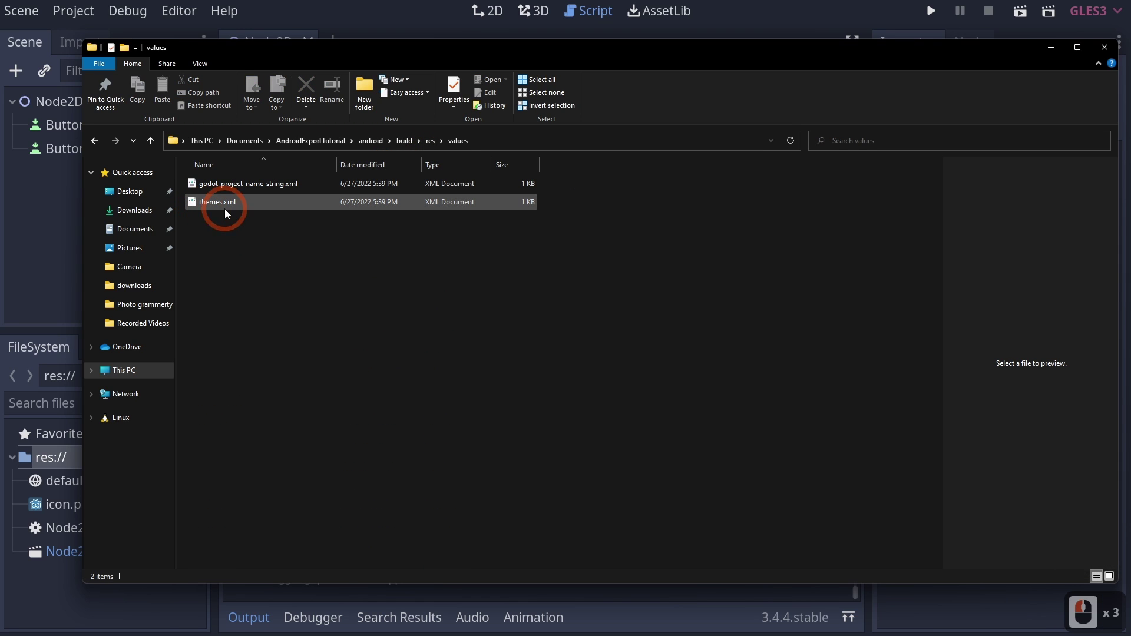
{"action": "left_click", "coordinate": [217, 219]}
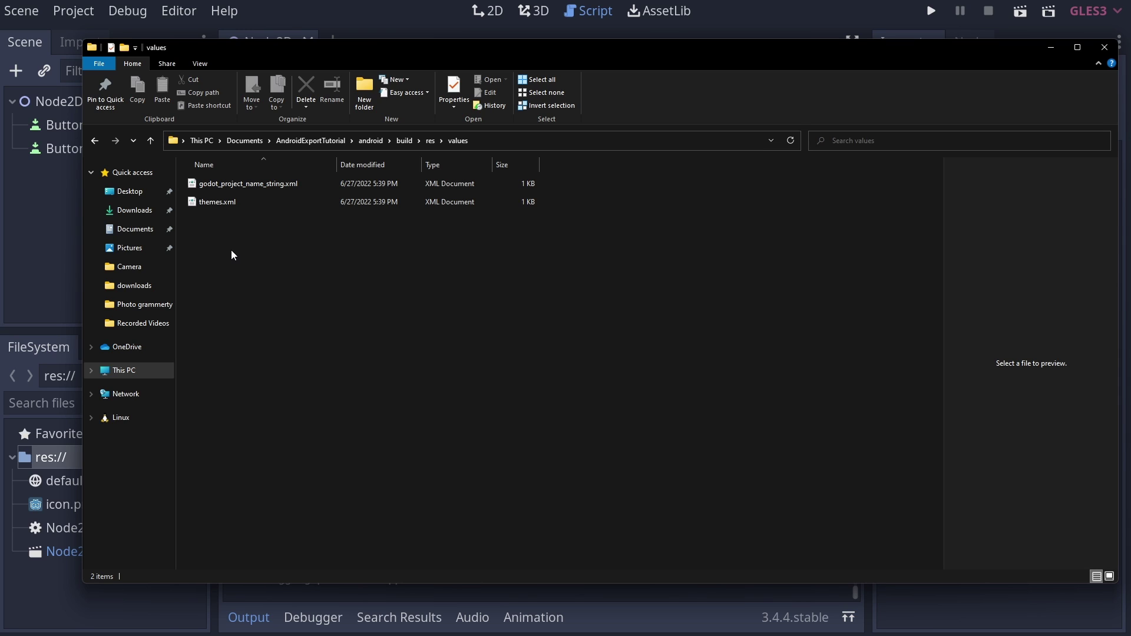
{"action": "double_click", "coordinate": [233, 204]}
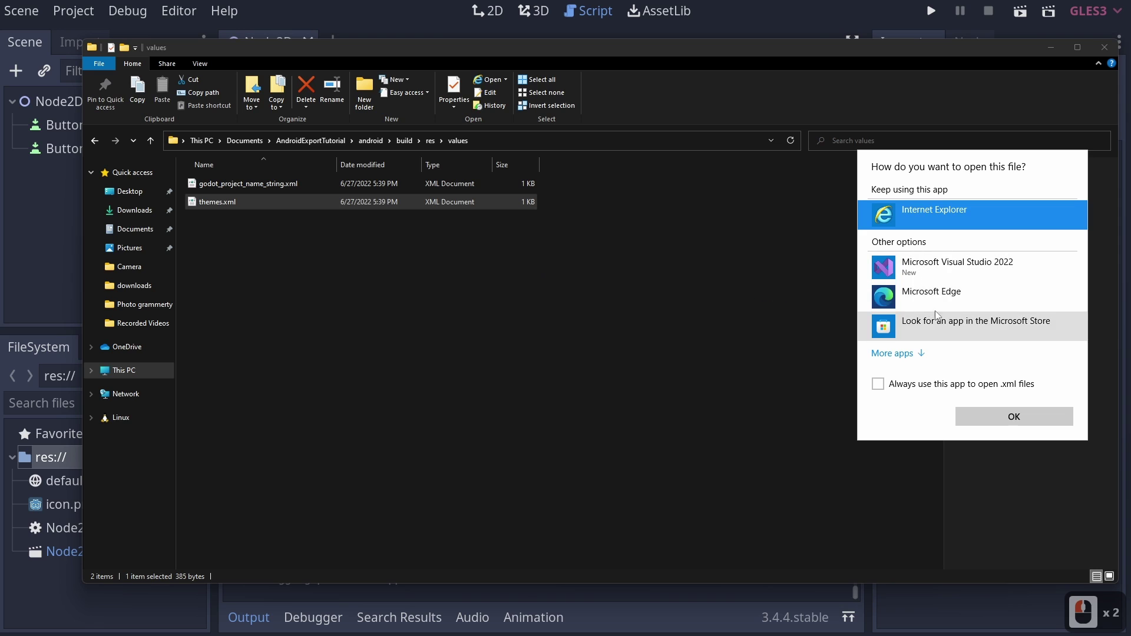
Step: Open themes.xml with Notepad from the More apps list
{"action": "scroll", "coordinate": [921, 356], "scroll_direction": "down", "scroll_amount": 4}
{"action": "left_click", "coordinate": [921, 355]}
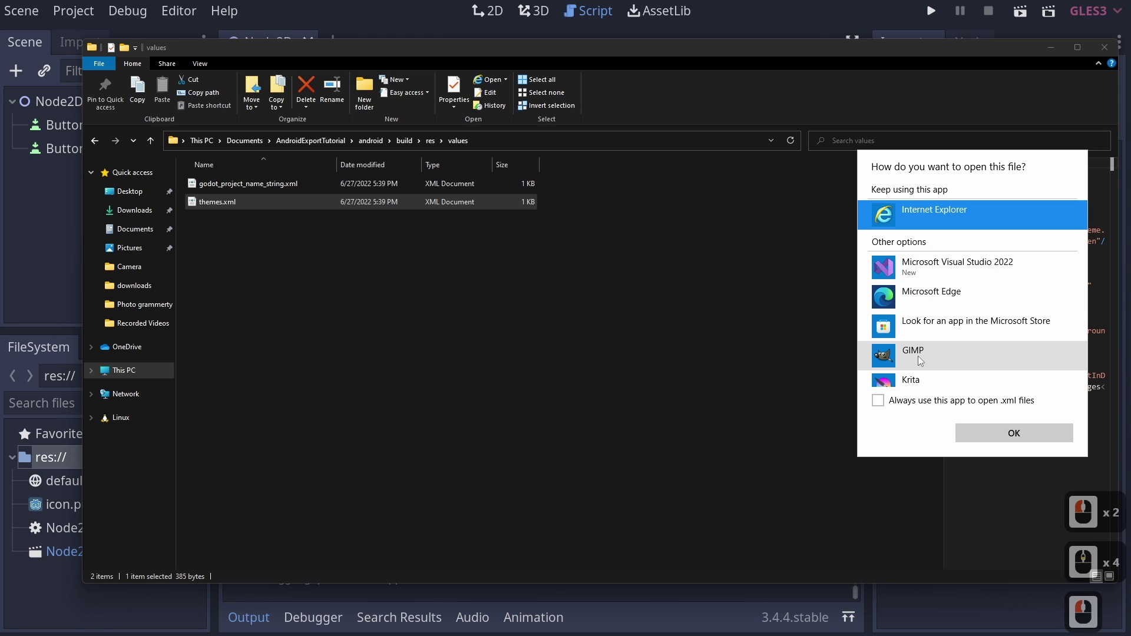
{"action": "scroll", "coordinate": [920, 318], "scroll_direction": "down", "scroll_amount": 5}
{"action": "left_click", "coordinate": [920, 300]}
{"action": "left_click", "coordinate": [920, 301]}
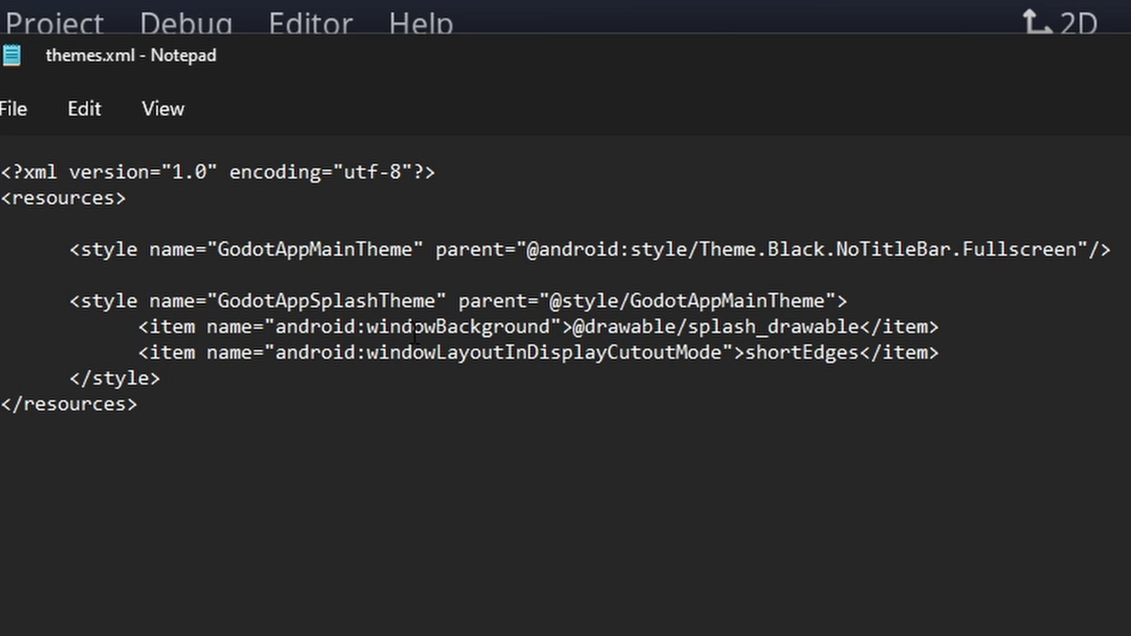
Step: Highlight the windowBackground line and the Theme.Black.NoTitleBar.Fullscreen parent words in themes.xml
{"action": "left_click_drag", "start_coordinate": [378, 327], "coordinate": [43, 330]}
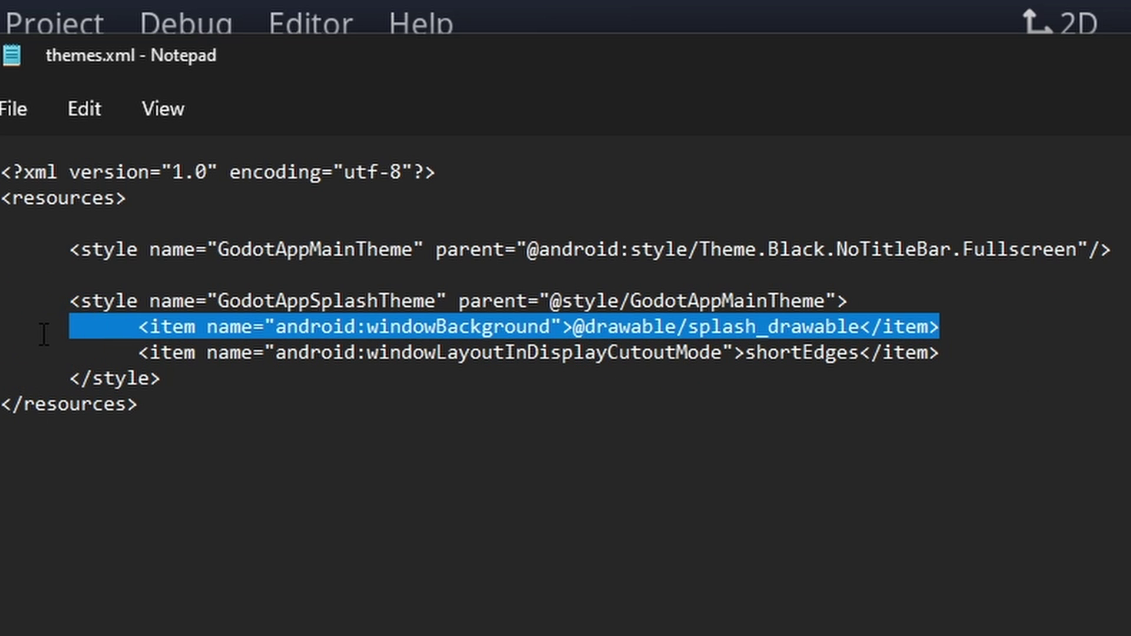
{"action": "left_click", "coordinate": [597, 329]}
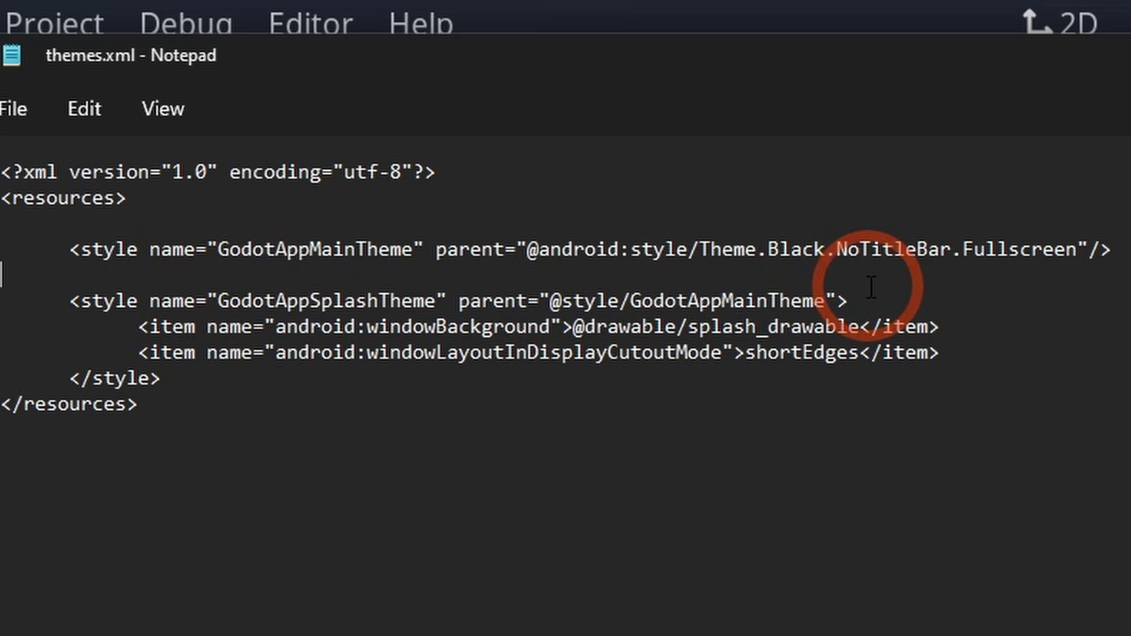
{"action": "left_click_drag", "start_coordinate": [841, 283], "coordinate": [301, 293]}
{"action": "left_click", "coordinate": [889, 283]}
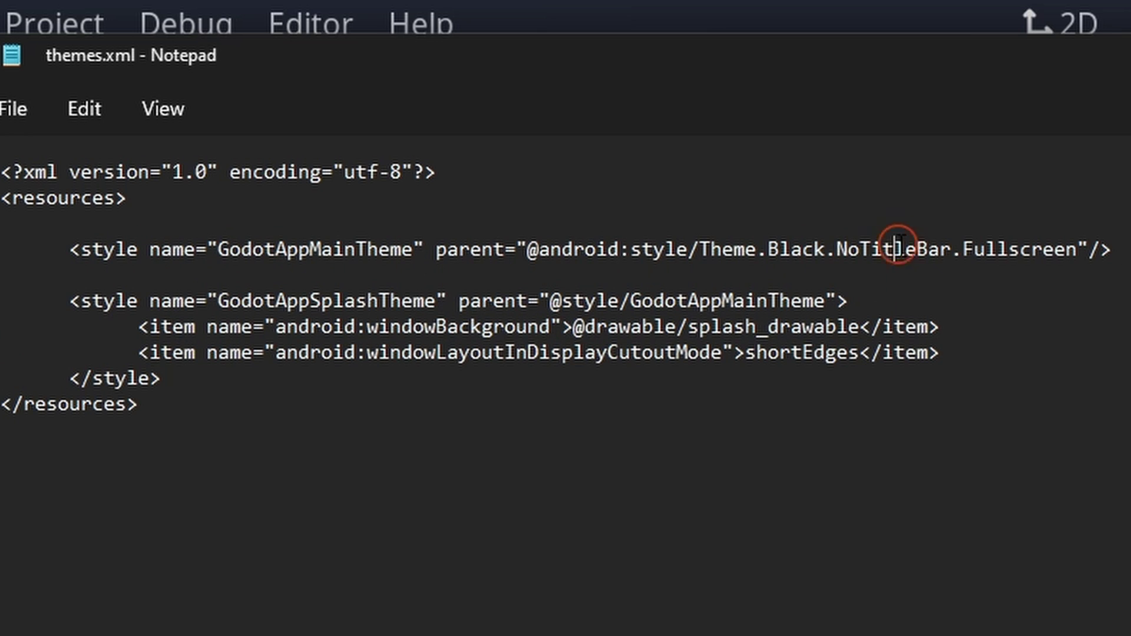
{"action": "double_click", "coordinate": [793, 247]}
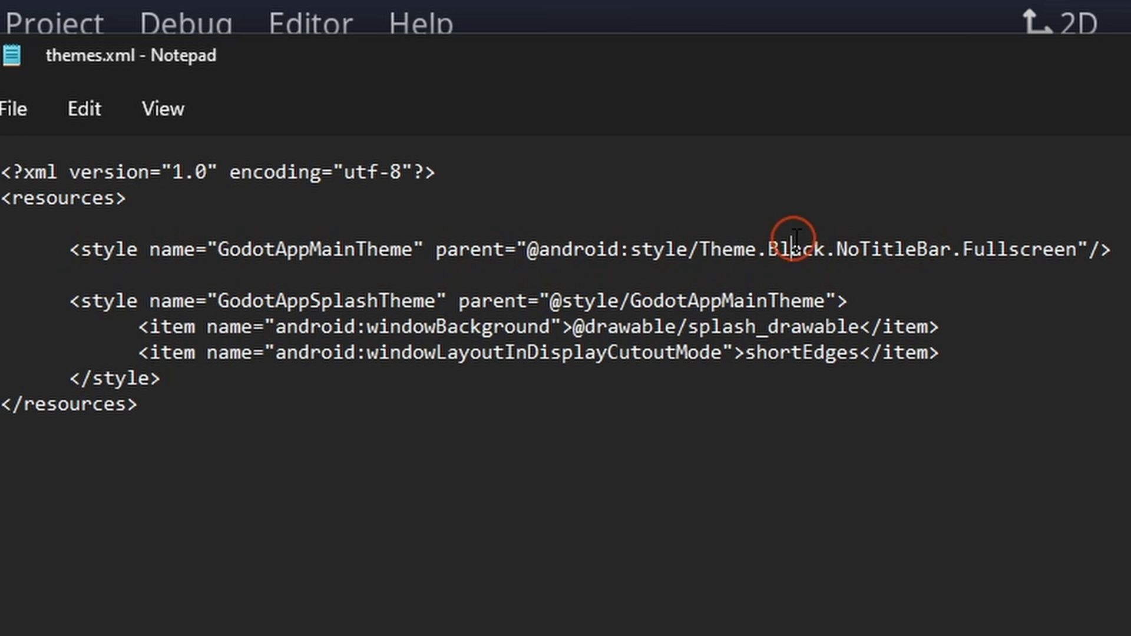
{"action": "double_click", "coordinate": [936, 247]}
{"action": "double_click", "coordinate": [996, 245]}
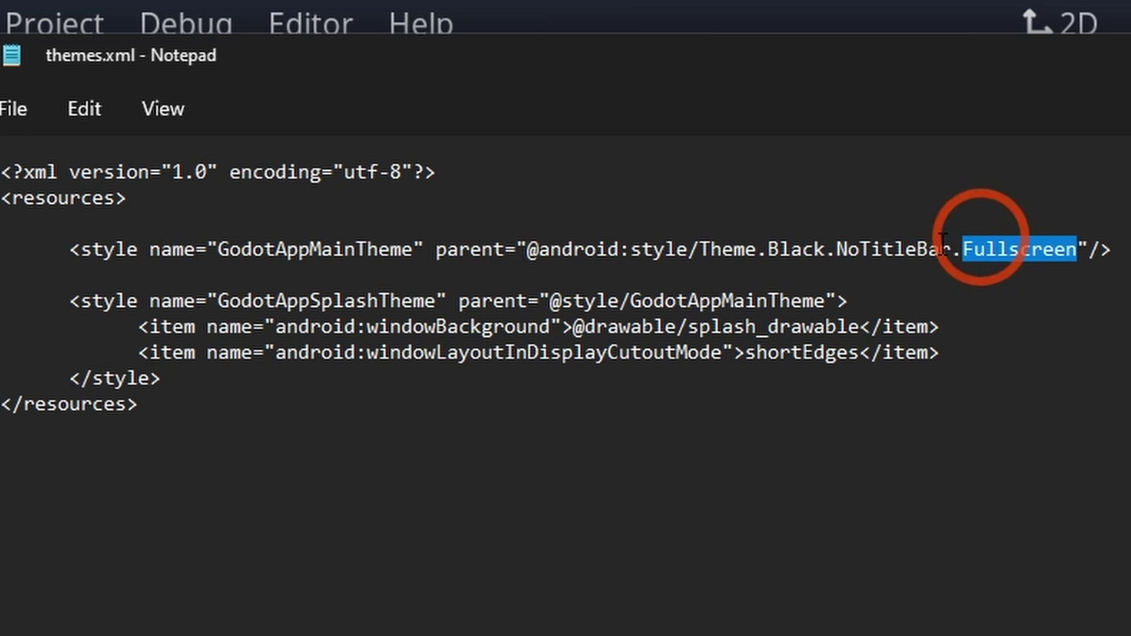
{"action": "left_click", "coordinate": [886, 250]}
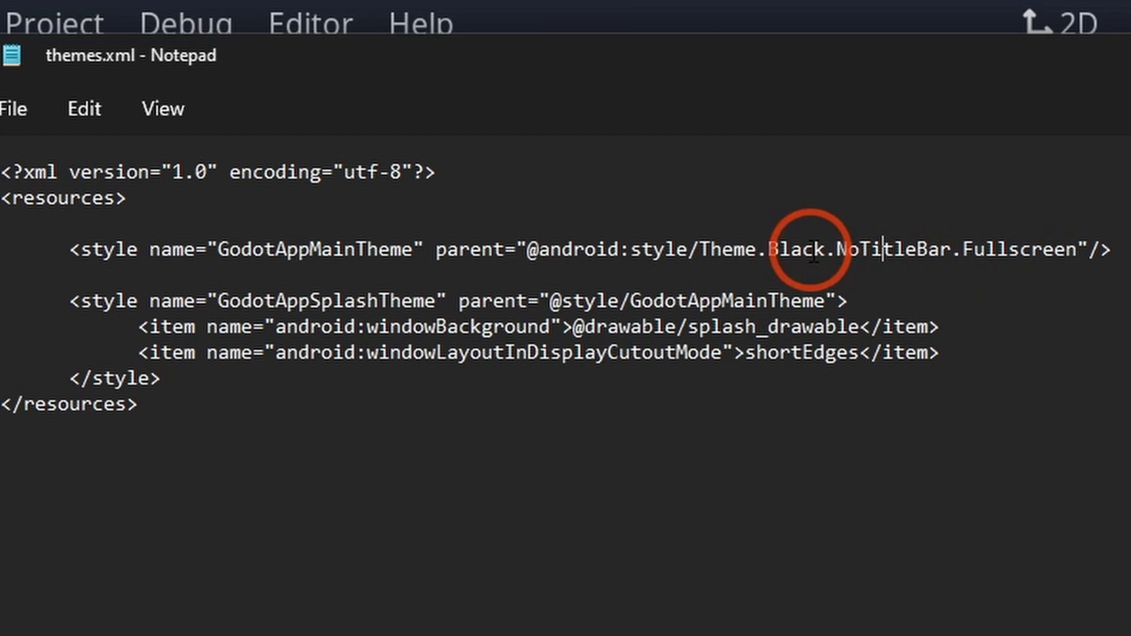
{"action": "double_click", "coordinate": [856, 254]}
{"action": "double_click", "coordinate": [978, 252]}
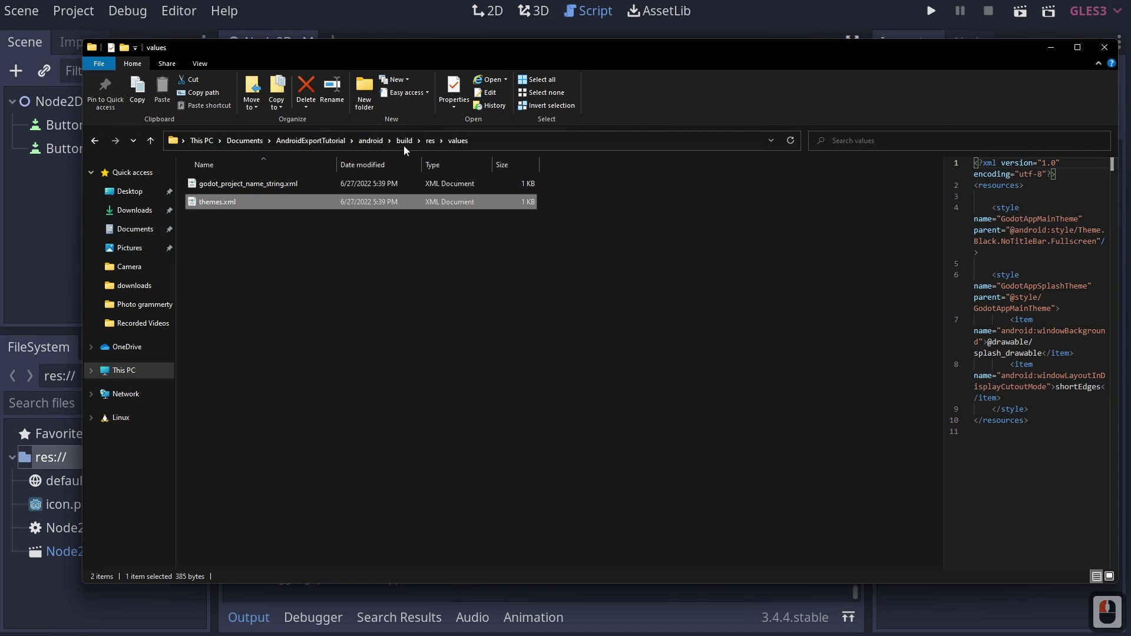
{"action": "left_click", "coordinate": [405, 141]}
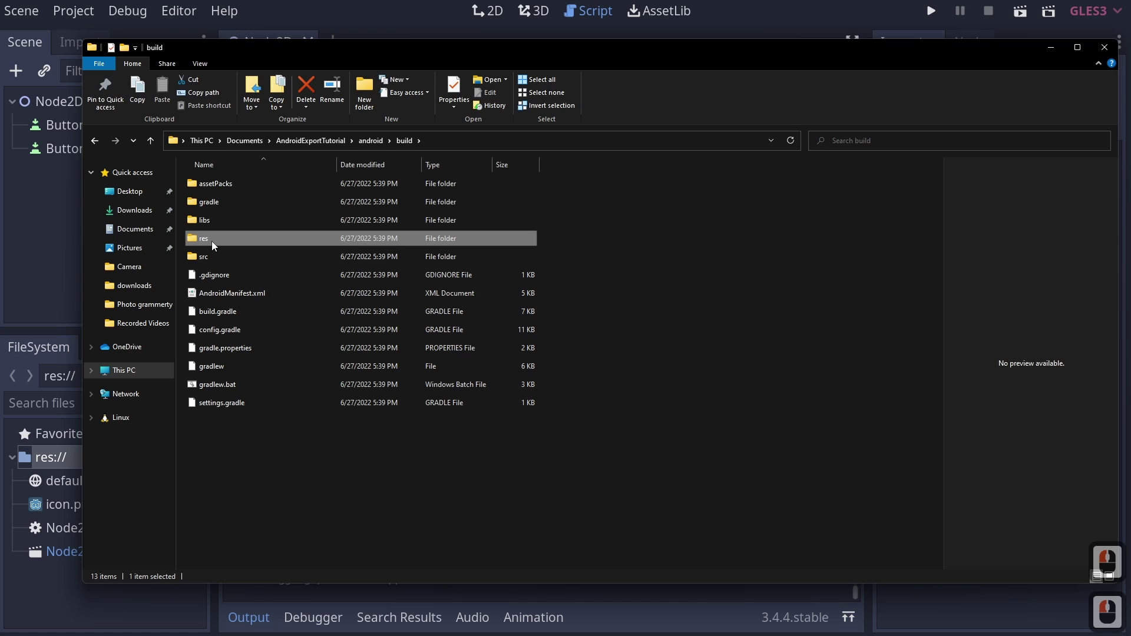
Step: Navigate into build\src\com\godot\game and open GodotApp.java
{"action": "double_click", "coordinate": [210, 256]}
{"action": "double_click", "coordinate": [207, 197]}
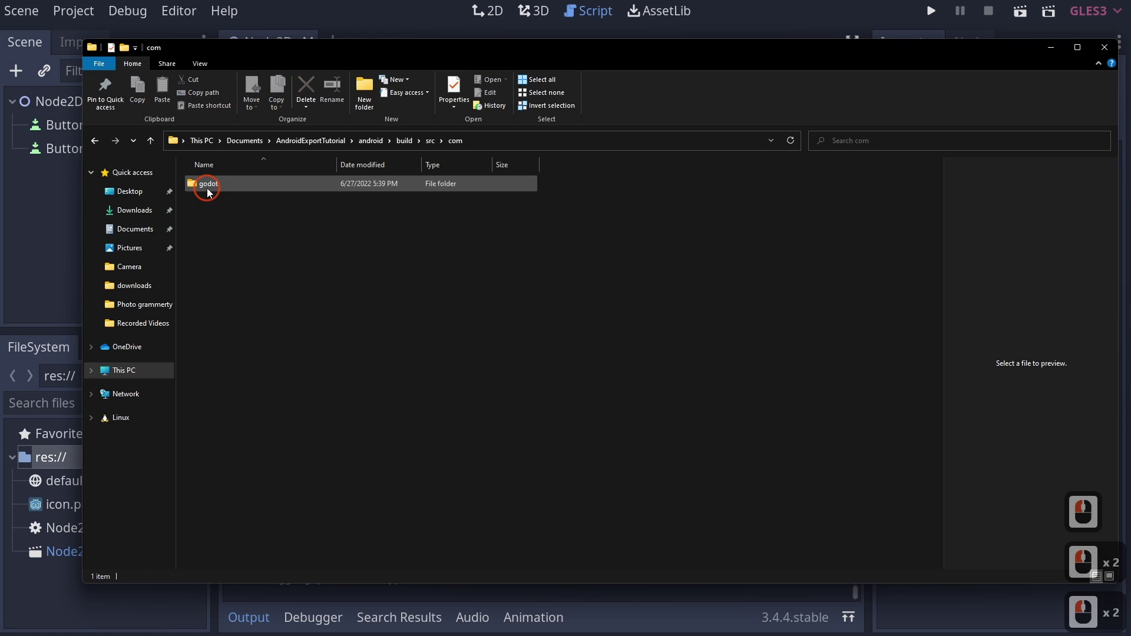
{"action": "double_click", "coordinate": [207, 195]}
{"action": "double_click", "coordinate": [207, 192]}
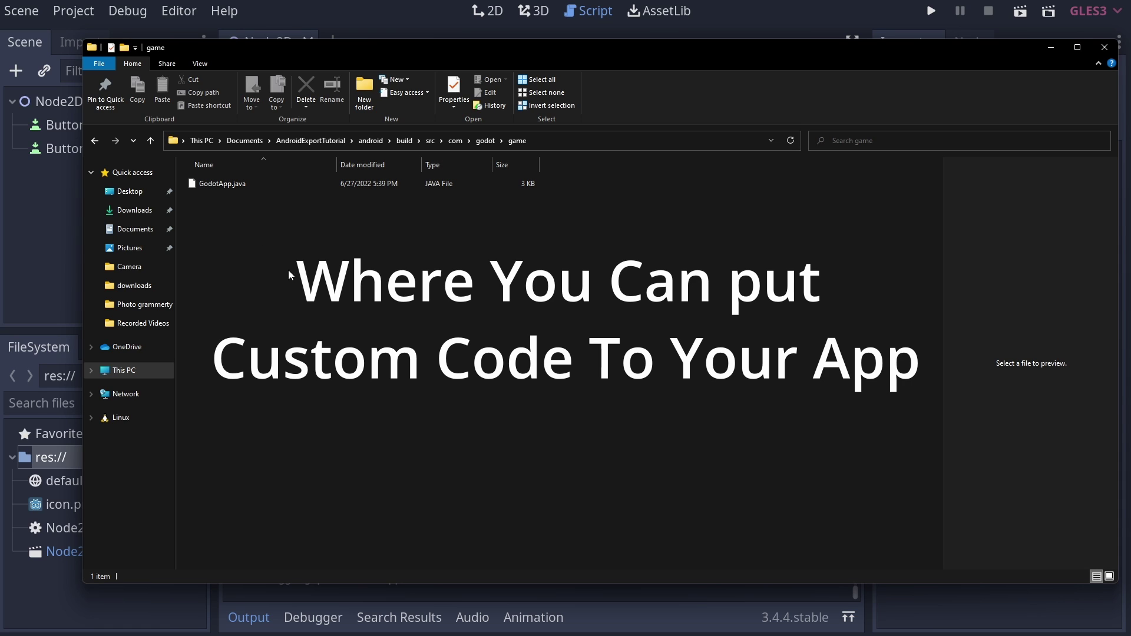
{"action": "double_click", "coordinate": [253, 184]}
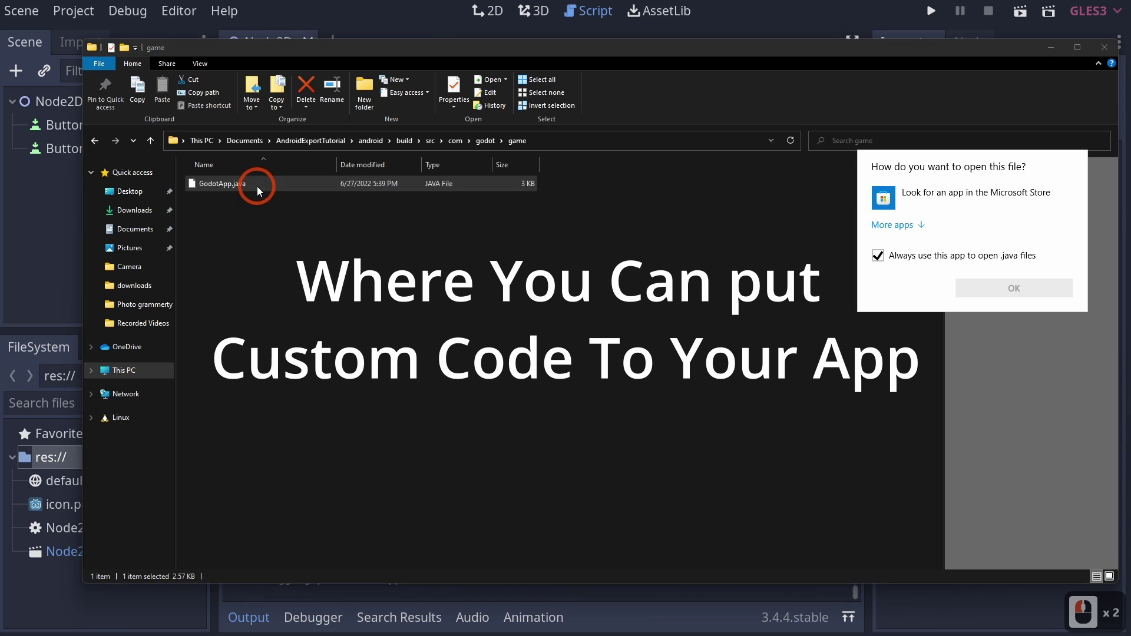
Step: View GodotApp.java's code, highlighting the GodotApp class and its comment on lines 37–47
{"action": "left_click", "coordinate": [896, 225]}
{"action": "double_click", "coordinate": [942, 291]}
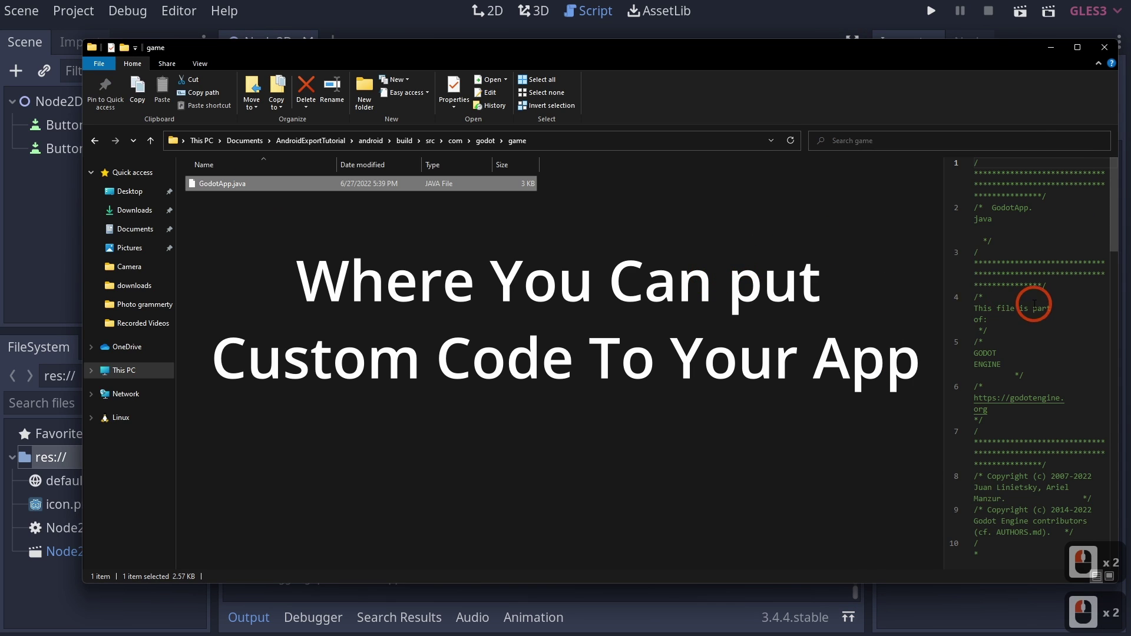
{"action": "left_click_drag", "start_coordinate": [942, 291], "coordinate": [565, 289]}
{"action": "scroll", "coordinate": [784, 306], "scroll_direction": "down", "scroll_amount": 9}
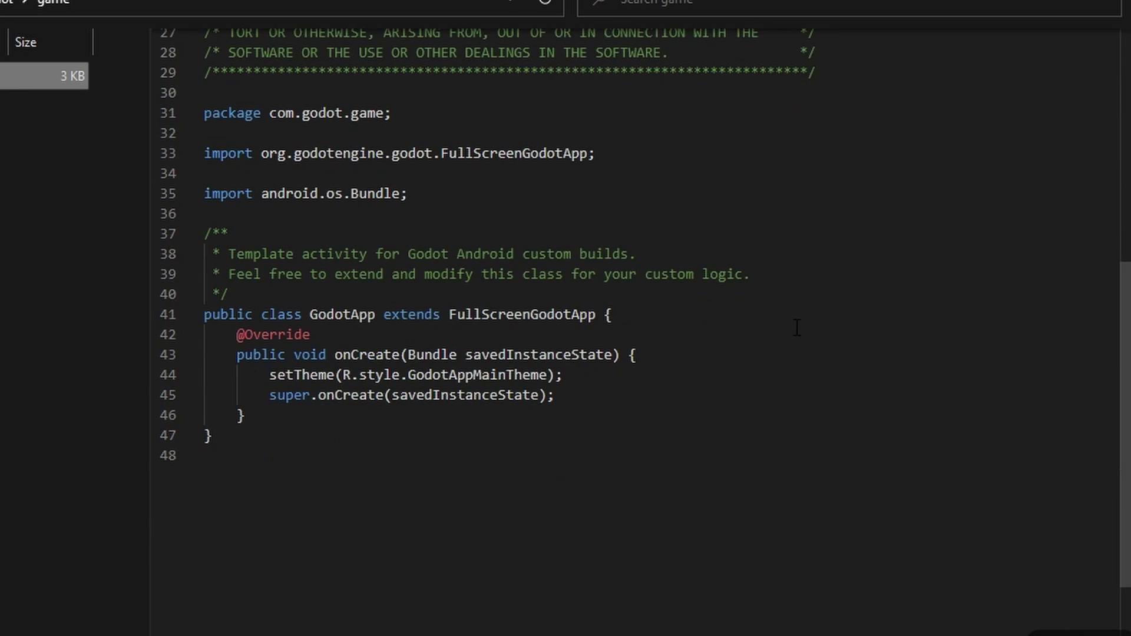
{"action": "left_click_drag", "start_coordinate": [315, 457], "coordinate": [179, 235]}
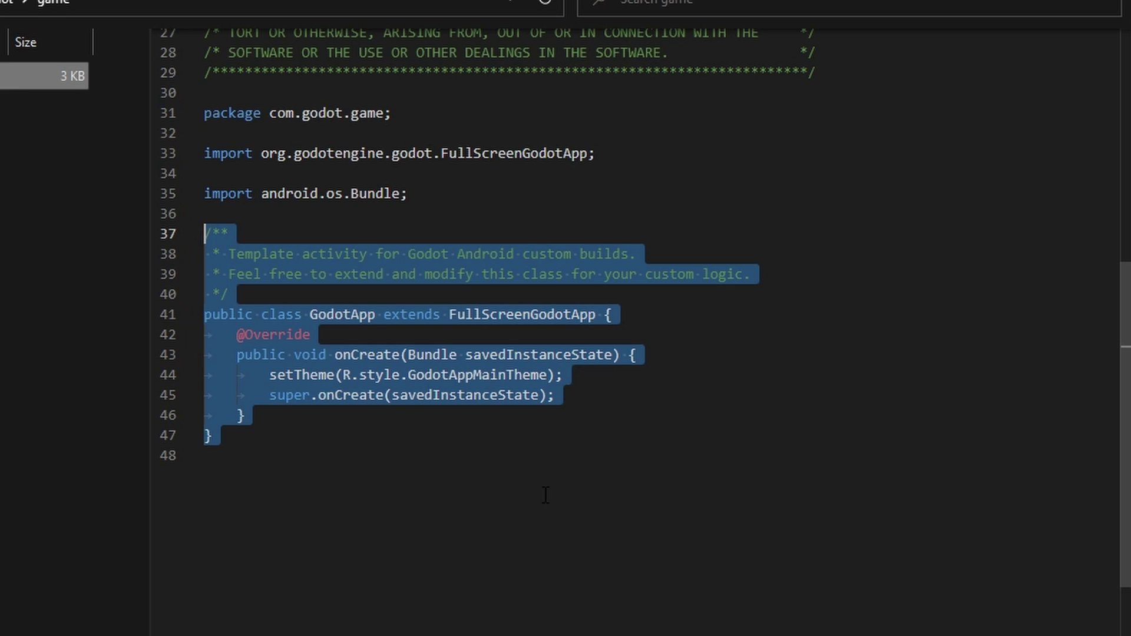
{"action": "scroll", "coordinate": [475, 497], "scroll_direction": "up", "scroll_amount": 4}
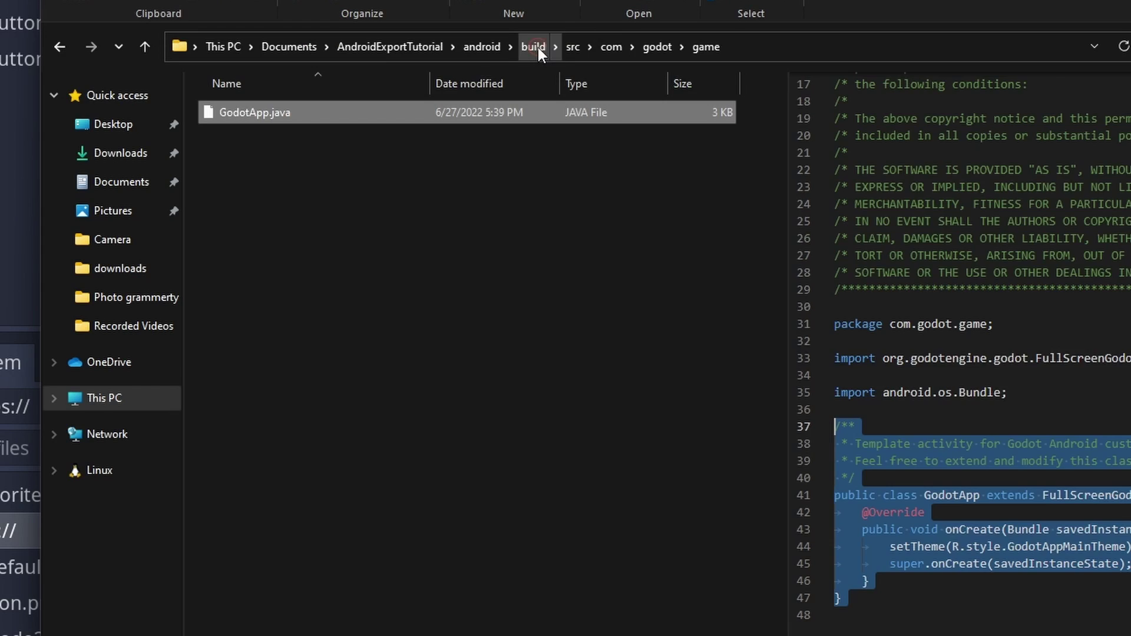
Step: Return to the build folder and preview AndroidManifest.xml's XML in the preview pane
{"action": "left_click", "coordinate": [536, 46]}
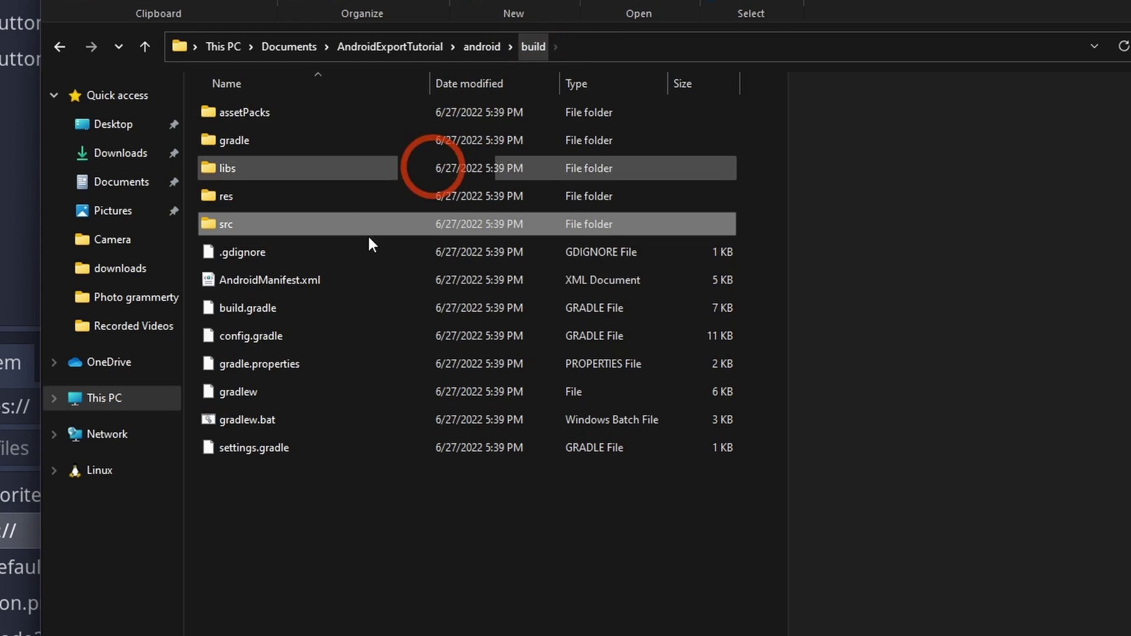
{"action": "left_click", "coordinate": [292, 254]}
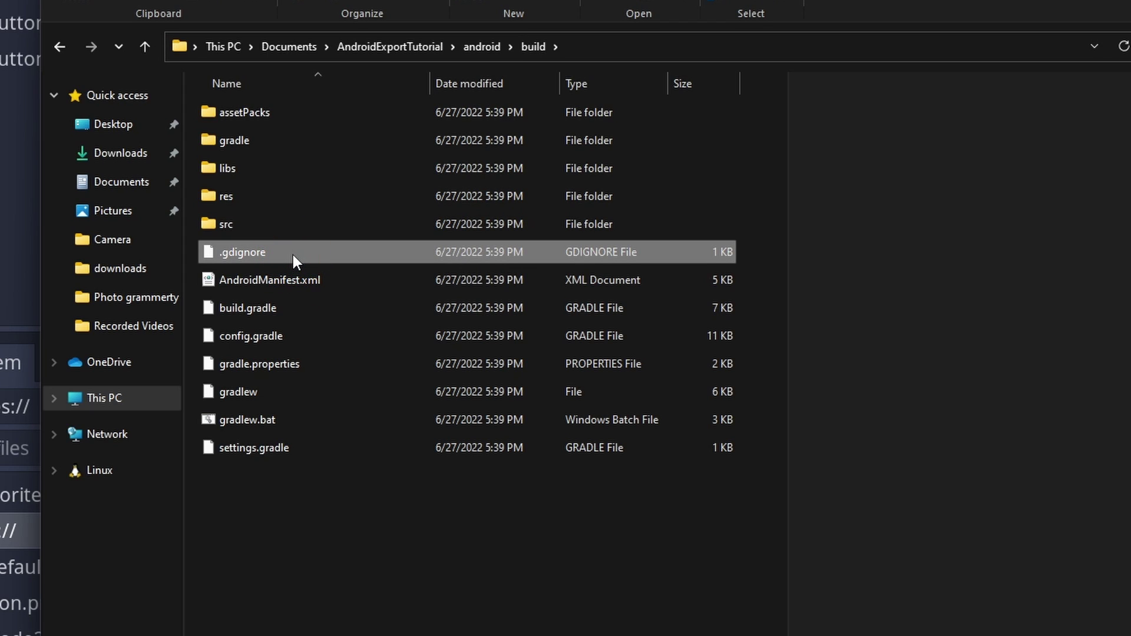
{"action": "left_click", "coordinate": [288, 282]}
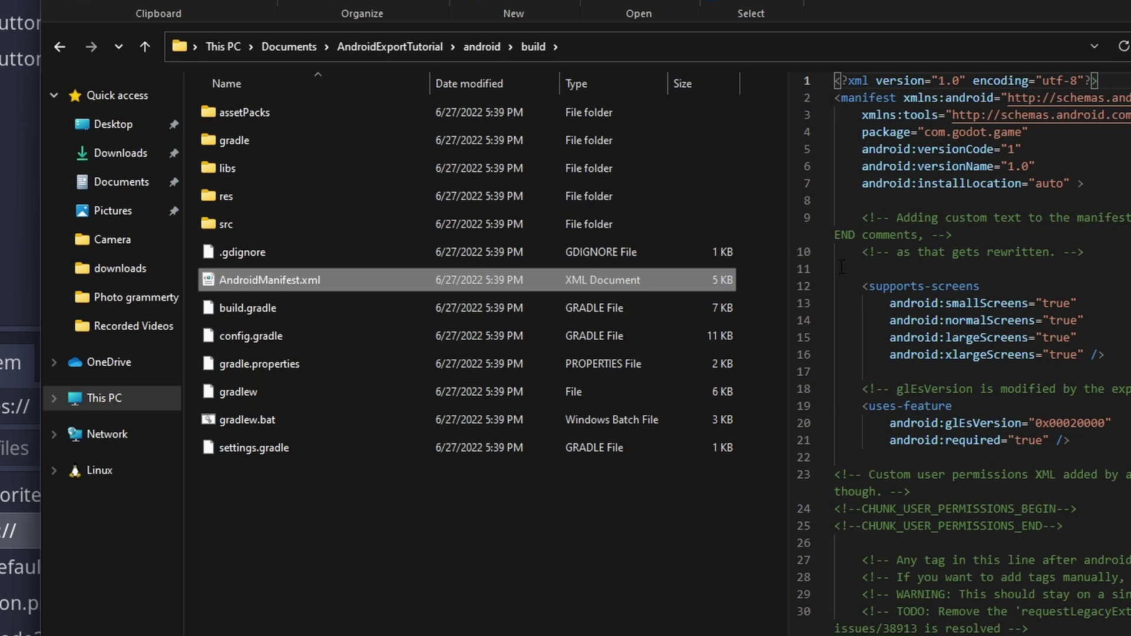
{"action": "scroll", "coordinate": [595, 48], "scroll_direction": "down", "scroll_amount": 5, "text": "ctrl"}
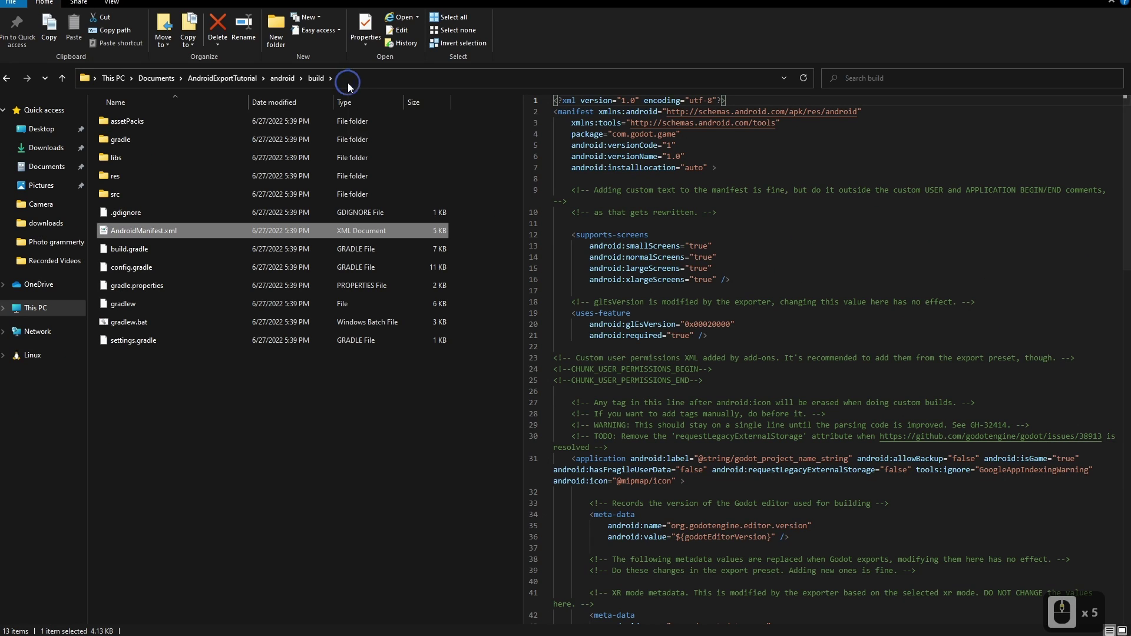
{"action": "right_click", "coordinate": [349, 81]}
{"action": "left_click", "coordinate": [348, 83]}
Step: Open cmd in the build folder, run 'code .', and show AndroidManifest.xml in VS Code
{"action": "left_click", "coordinate": [348, 82]}
{"action": "type", "text": "cmd"}
{"action": "key", "text": "Return"}
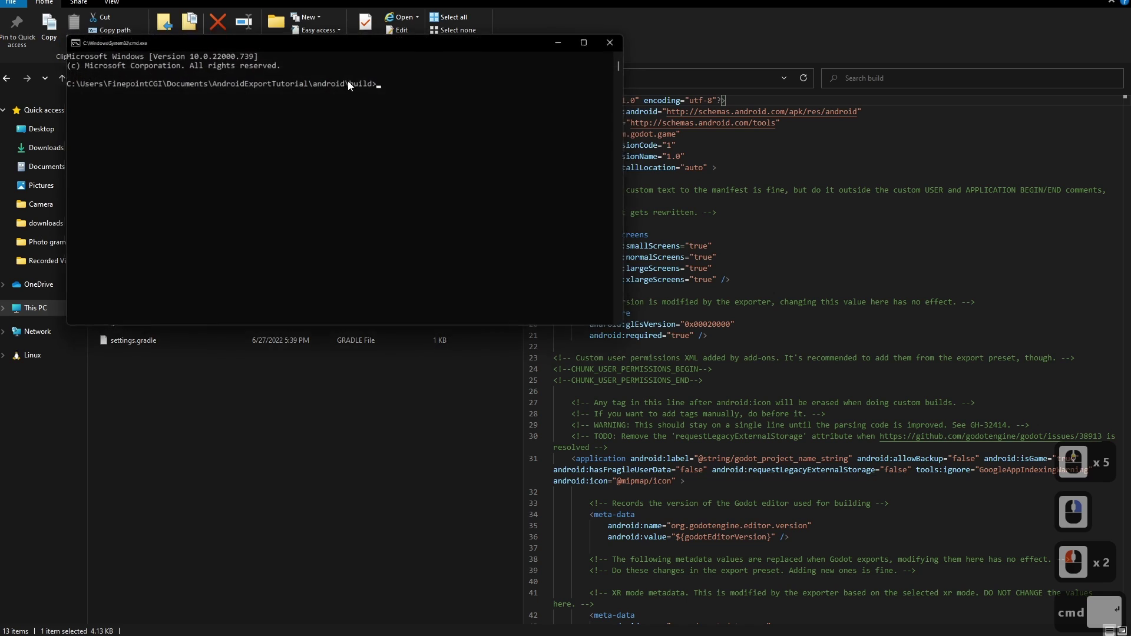
{"action": "type", "text": "code ."}
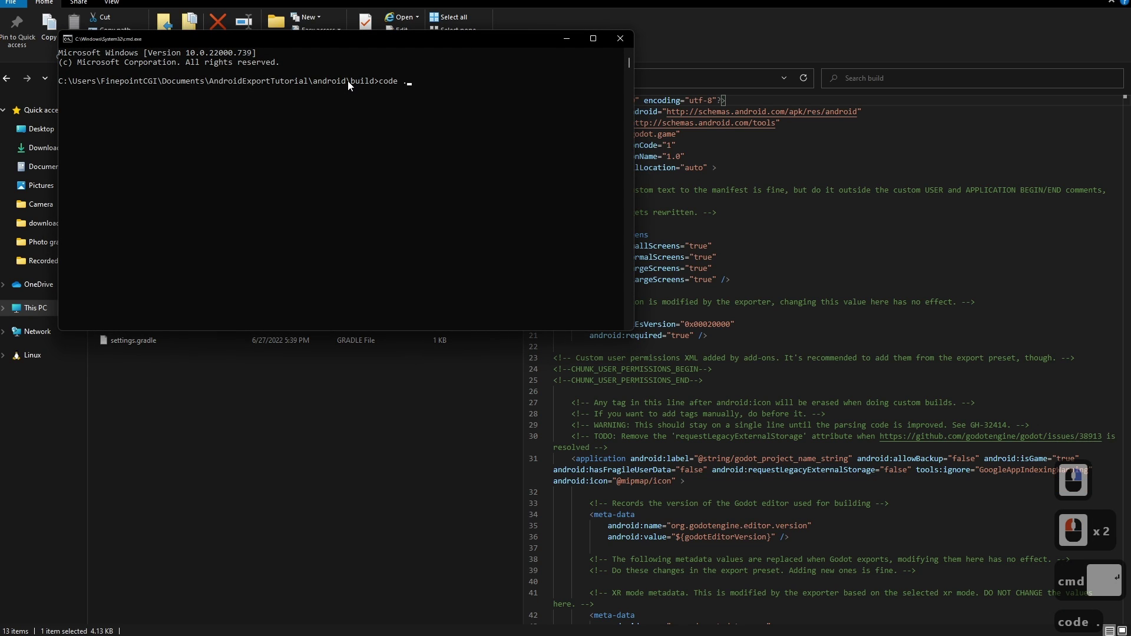
{"action": "key", "text": "Return"}
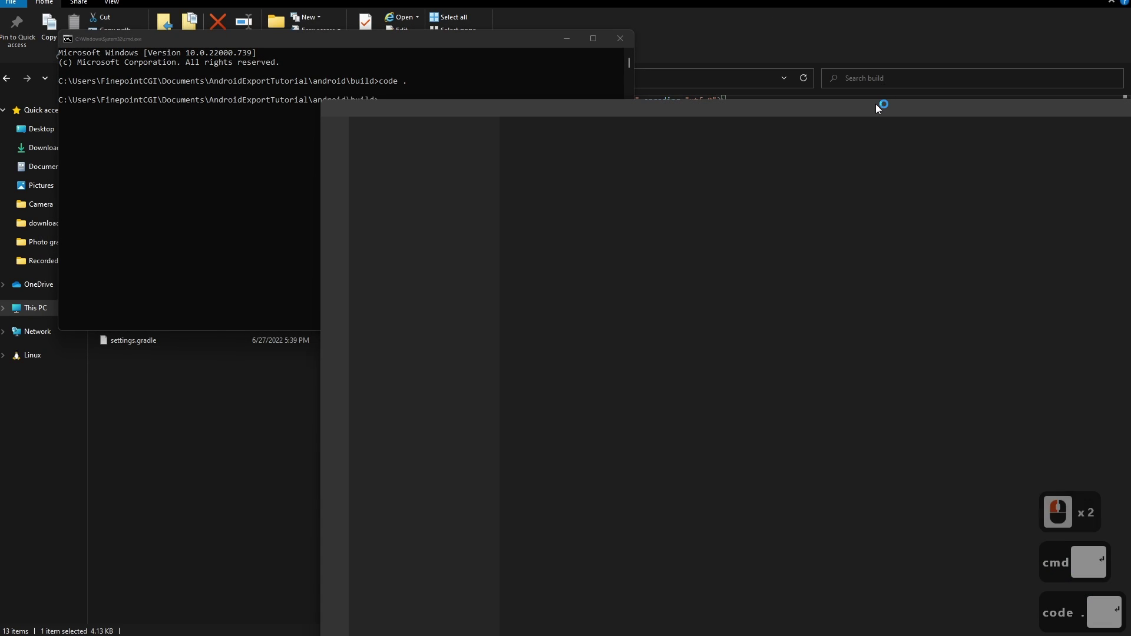
{"action": "left_click", "coordinate": [663, 46], "text": "shift"}
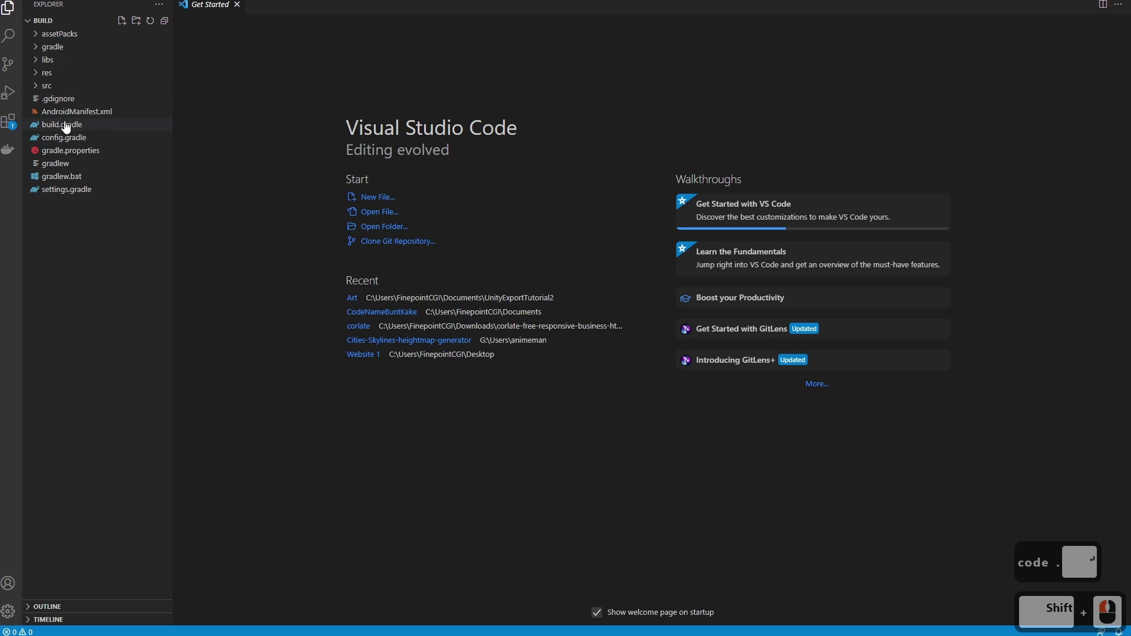
{"action": "left_click", "coordinate": [64, 112]}
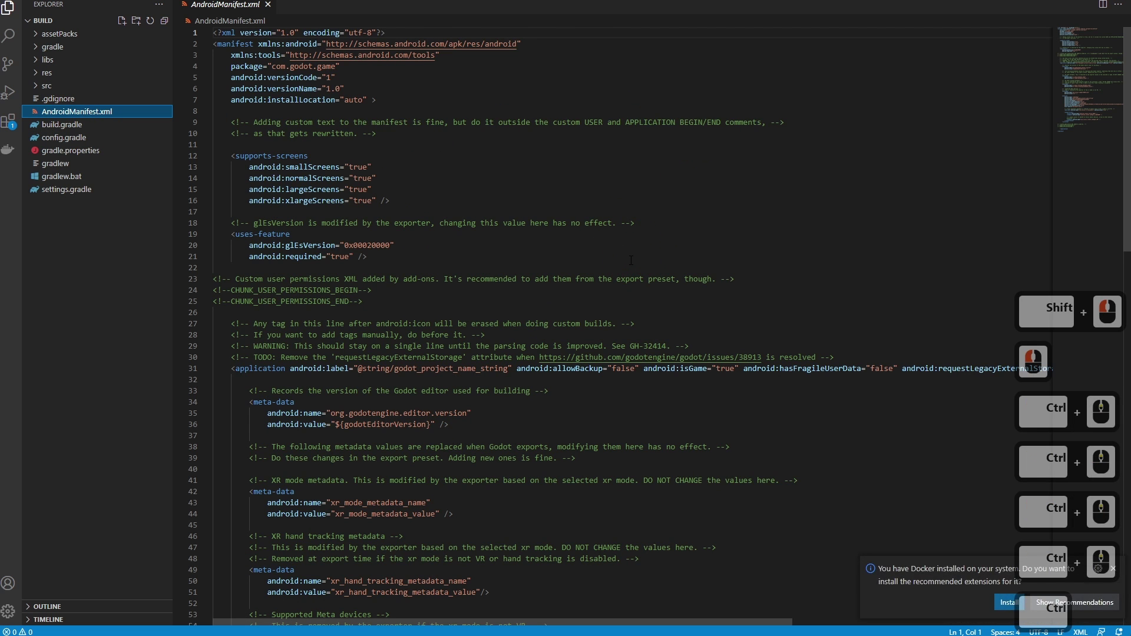
{"action": "key", "text": "ctrl+equal"}
{"action": "key", "text": "ctrl+equal"}
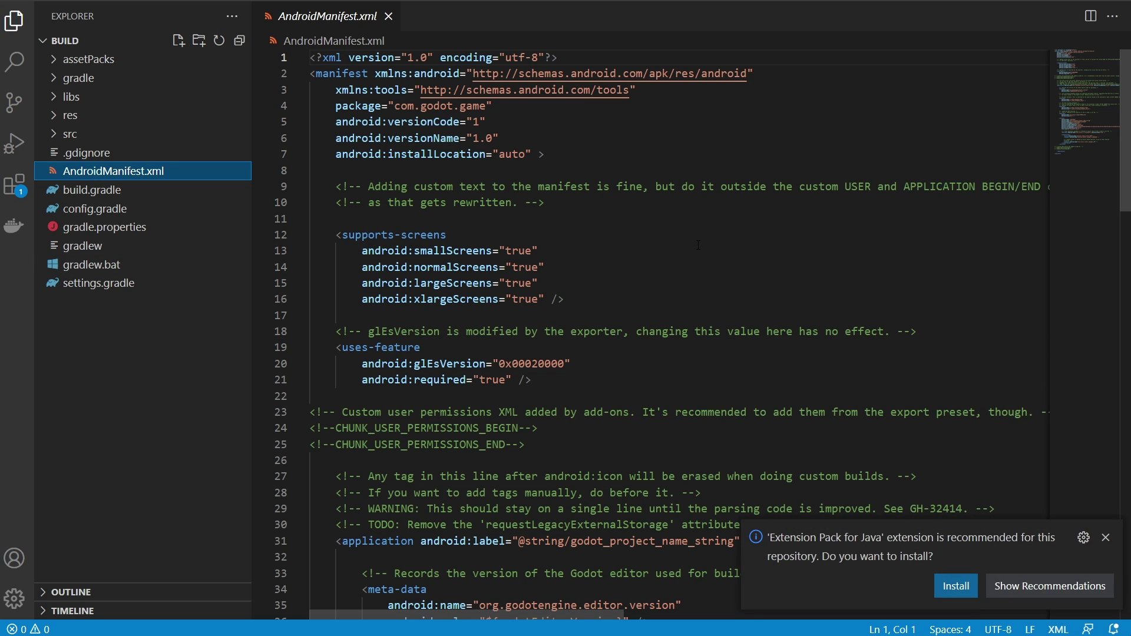
{"action": "left_click_drag", "start_coordinate": [501, 121], "coordinate": [304, 122]}
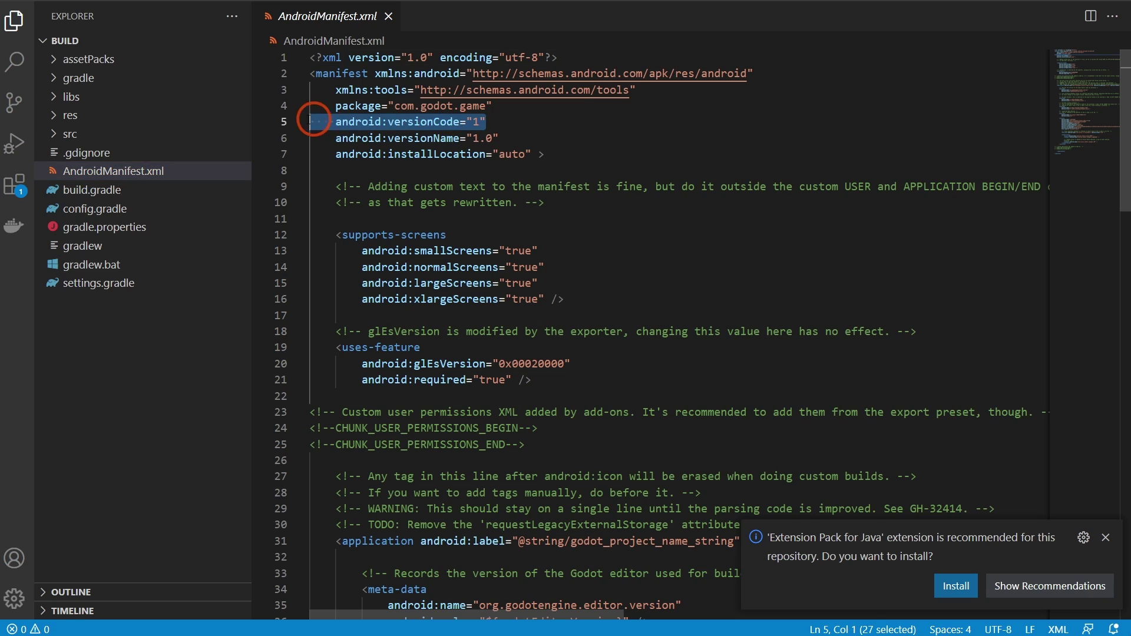
{"action": "left_click_drag", "start_coordinate": [540, 140], "coordinate": [274, 138]}
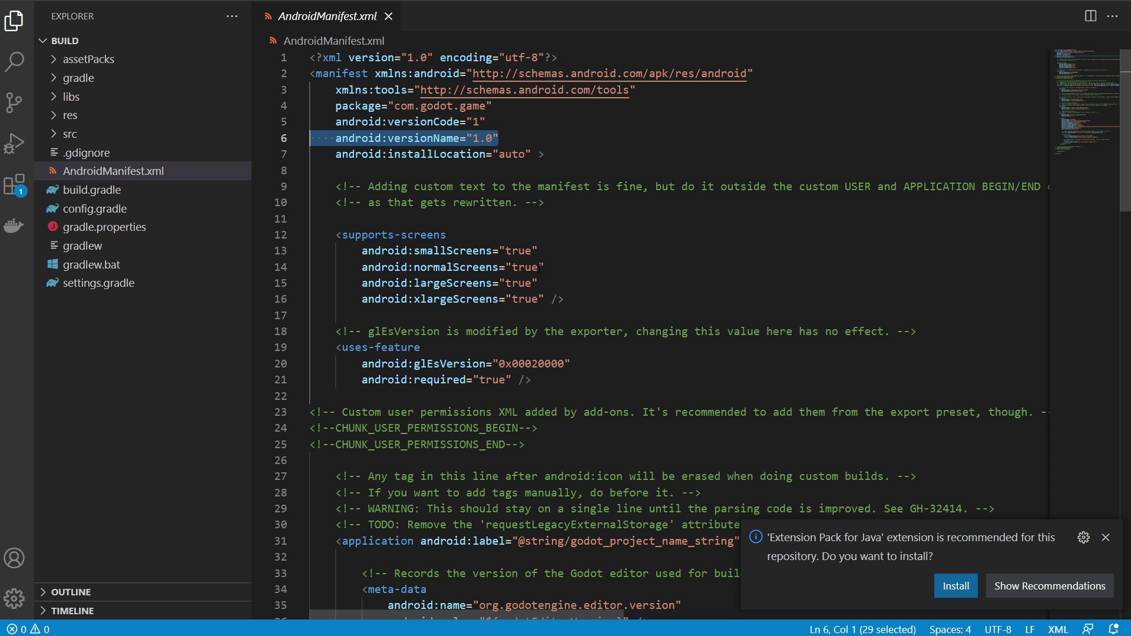
{"action": "left_click_drag", "start_coordinate": [335, 235], "coordinate": [606, 298]}
{"action": "scroll", "coordinate": [606, 298], "scroll_direction": "down", "scroll_amount": 2}
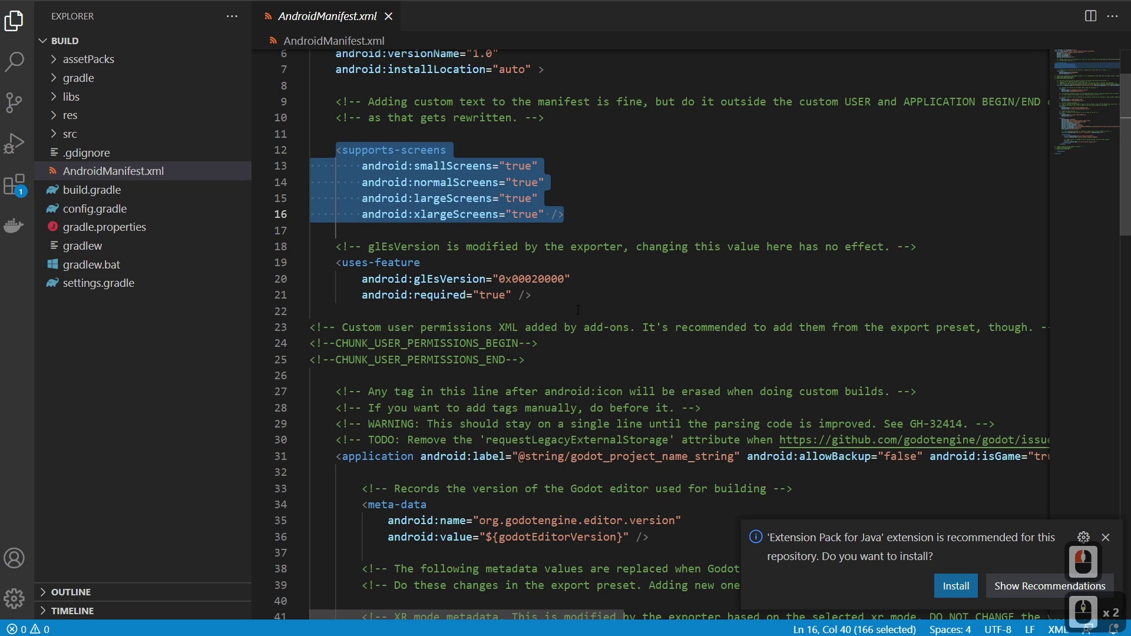
{"action": "left_click_drag", "start_coordinate": [532, 294], "coordinate": [277, 247]}
{"action": "scroll", "coordinate": [691, 354], "scroll_direction": "down", "scroll_amount": 4}
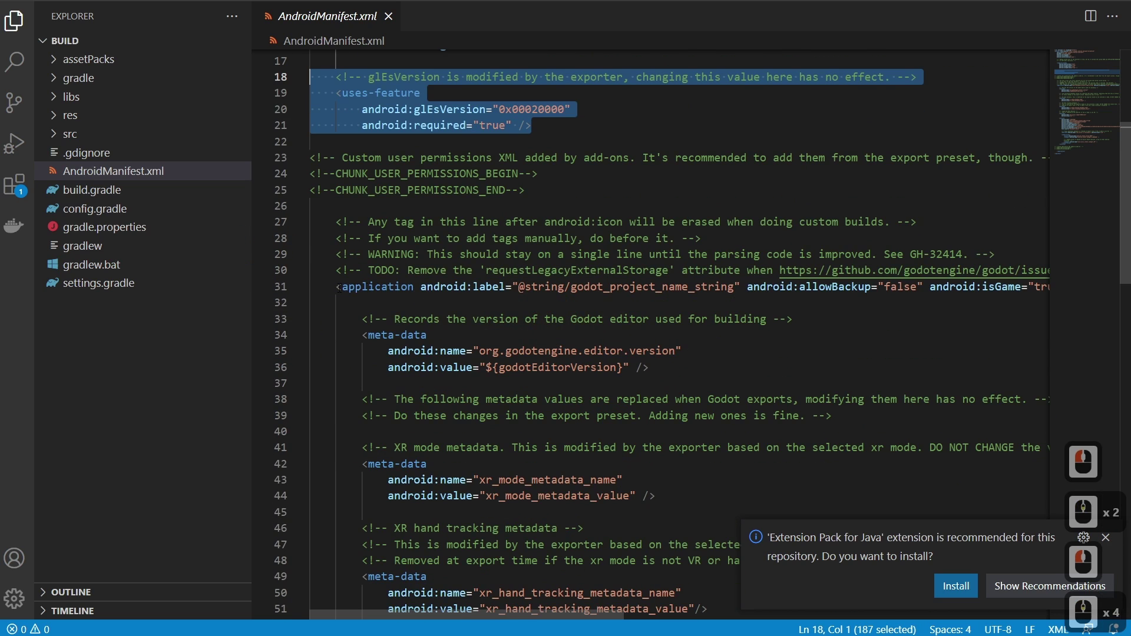
{"action": "left_click_drag", "start_coordinate": [338, 286], "coordinate": [1065, 284]}
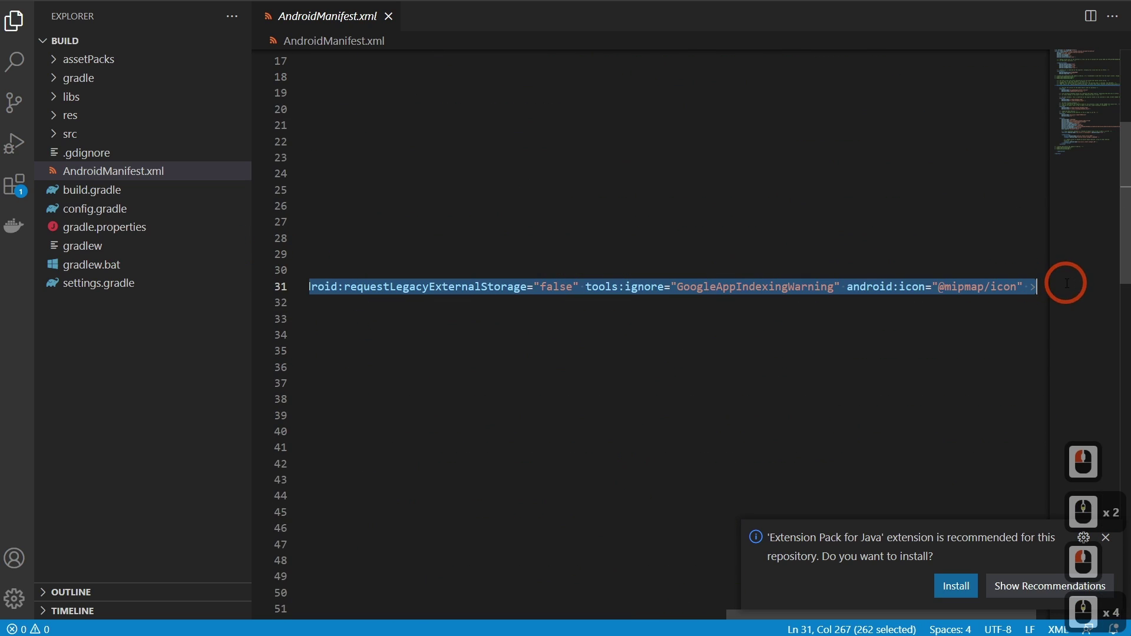
{"action": "left_click", "coordinate": [795, 615]}
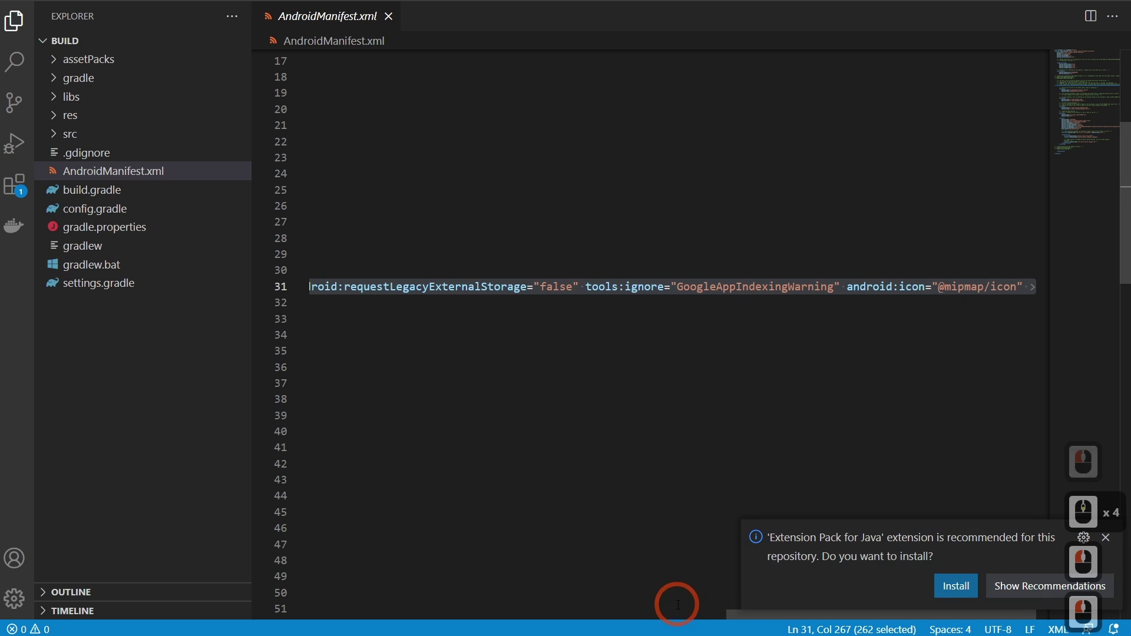
{"action": "left_click_drag", "start_coordinate": [678, 607], "coordinate": [439, 612]}
{"action": "scroll", "coordinate": [425, 426], "scroll_direction": "down", "scroll_amount": 3}
{"action": "scroll", "coordinate": [408, 429], "scroll_direction": "down", "scroll_amount": 1}
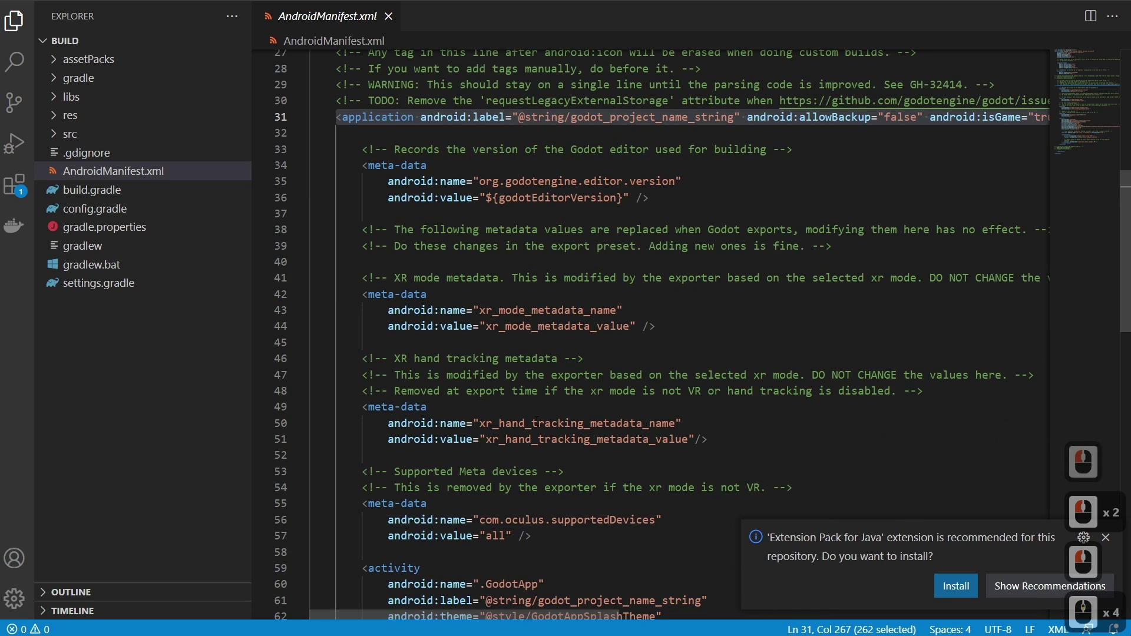
{"action": "left_click_drag", "start_coordinate": [730, 187], "coordinate": [687, 203]}
{"action": "scroll", "coordinate": [666, 282], "scroll_direction": "down", "scroll_amount": 3}
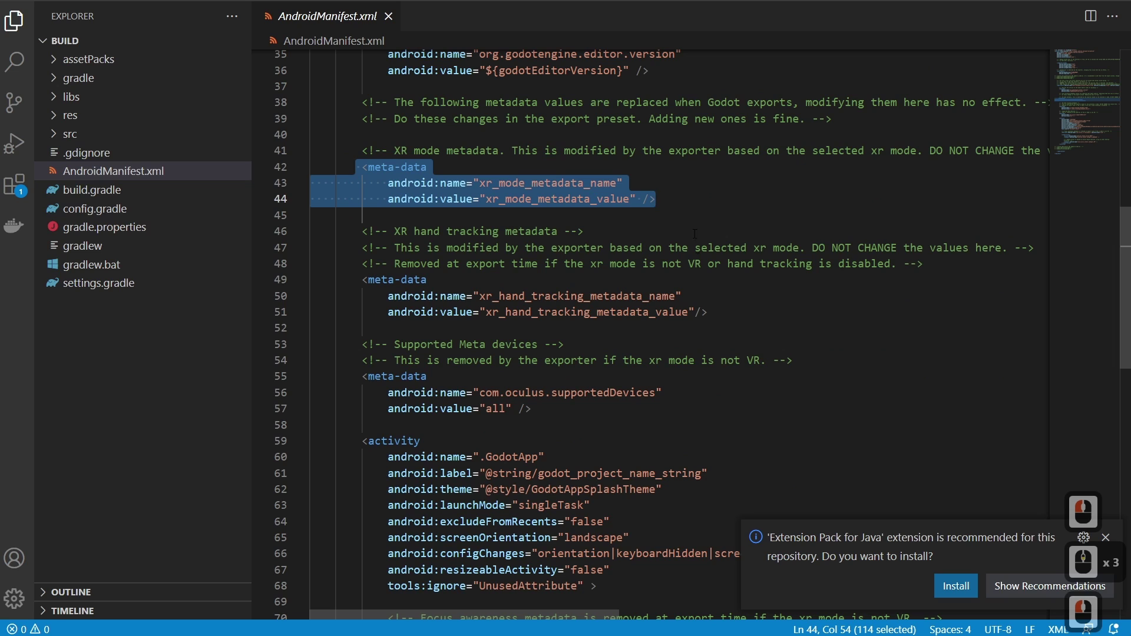
{"action": "left_click_drag", "start_coordinate": [736, 333], "coordinate": [228, 151]}
{"action": "scroll", "coordinate": [540, 345], "scroll_direction": "down", "scroll_amount": 4}
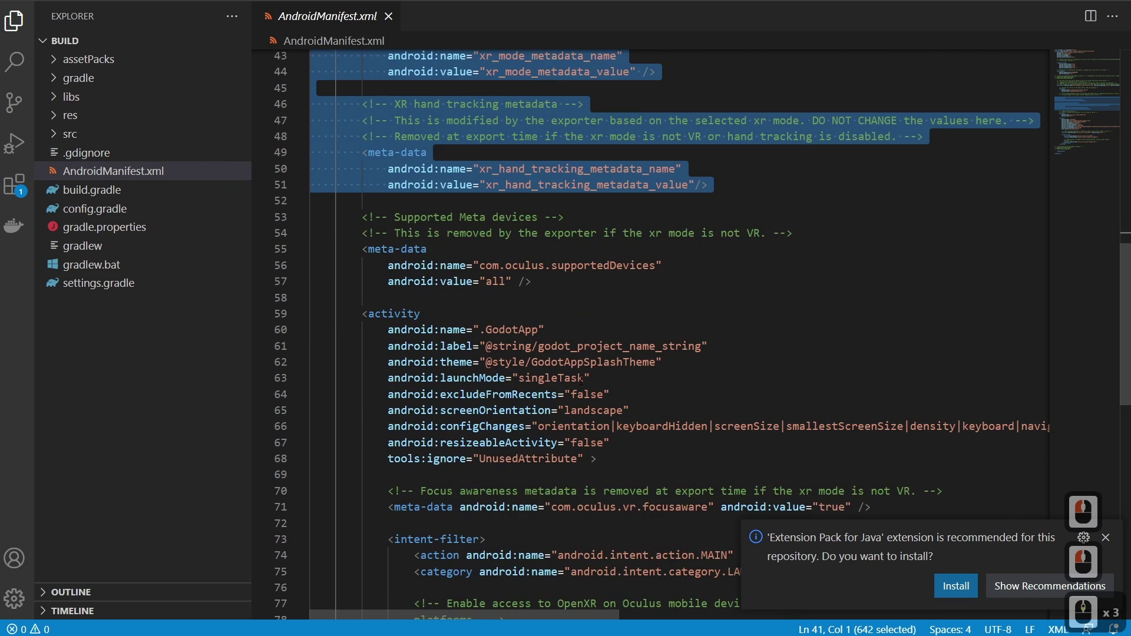
{"action": "scroll", "coordinate": [540, 345], "scroll_direction": "down", "scroll_amount": 3}
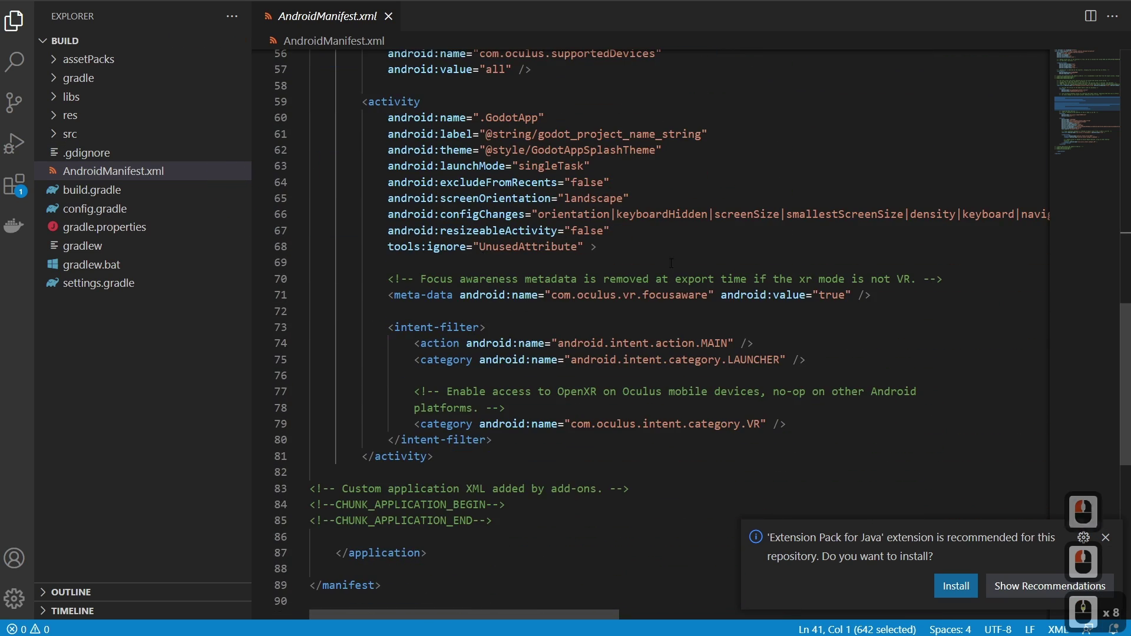
{"action": "left_click_drag", "start_coordinate": [882, 303], "coordinate": [518, 459]}
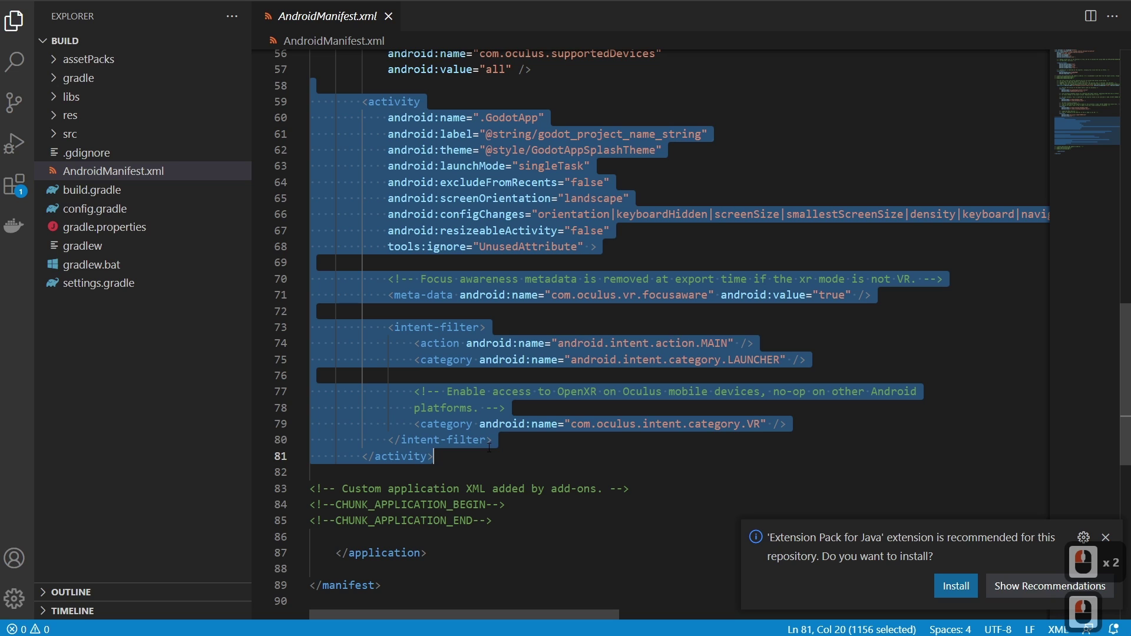
{"action": "scroll", "coordinate": [489, 446], "scroll_direction": "up", "scroll_amount": 20}
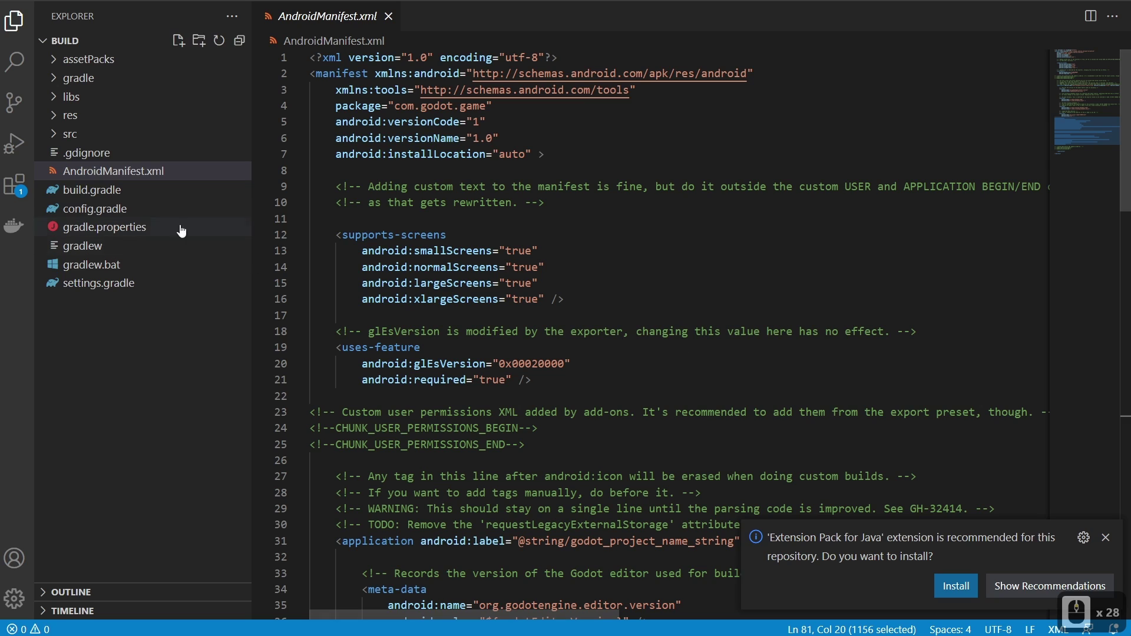
{"action": "left_click", "coordinate": [78, 189]}
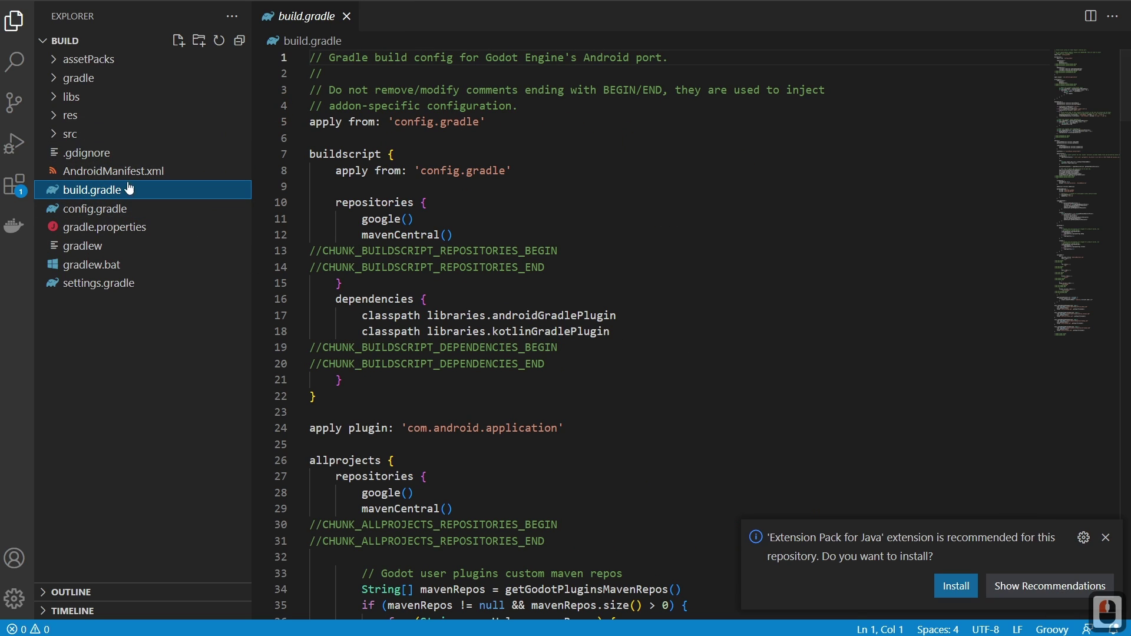
Step: Scroll to the end of build.gradle and mark the four APK/AAB copy-and-rename tasks
{"action": "scroll", "coordinate": [517, 192], "scroll_direction": "down", "scroll_amount": 13}
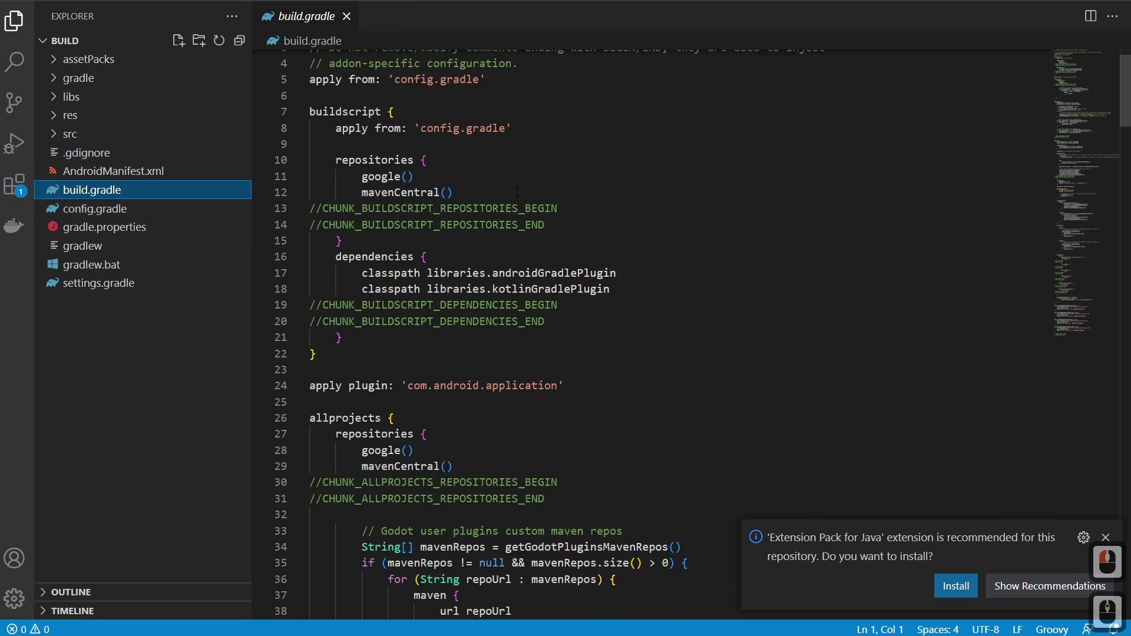
{"action": "scroll", "coordinate": [517, 193], "scroll_direction": "down", "scroll_amount": 3}
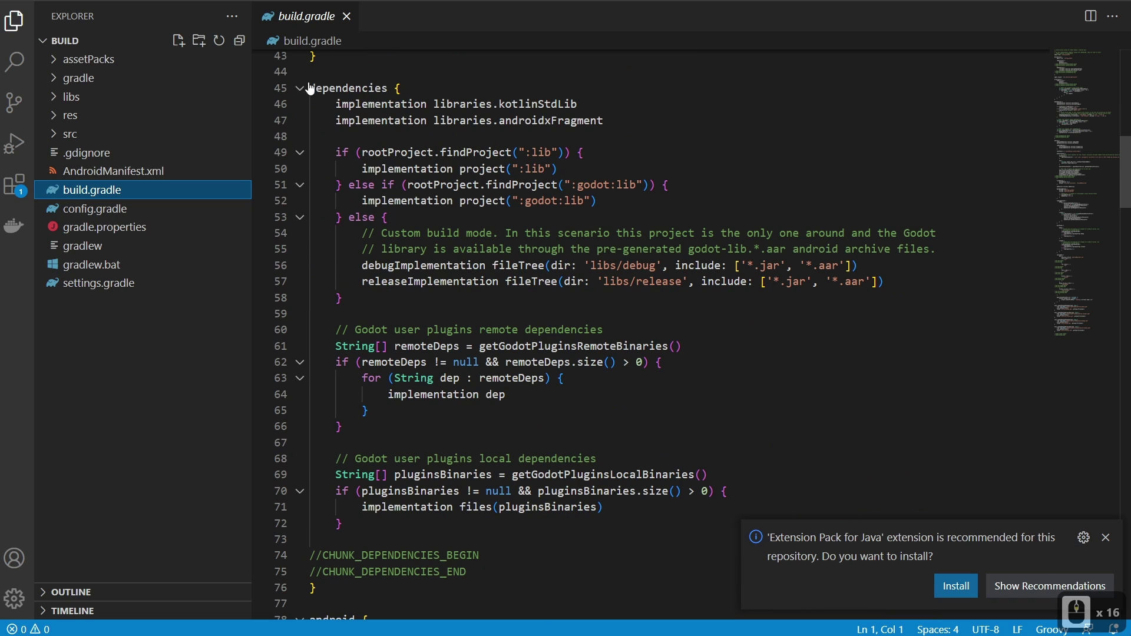
{"action": "left_click_drag", "start_coordinate": [310, 88], "coordinate": [530, 590]}
{"action": "scroll", "coordinate": [610, 517], "scroll_direction": "down", "scroll_amount": 7}
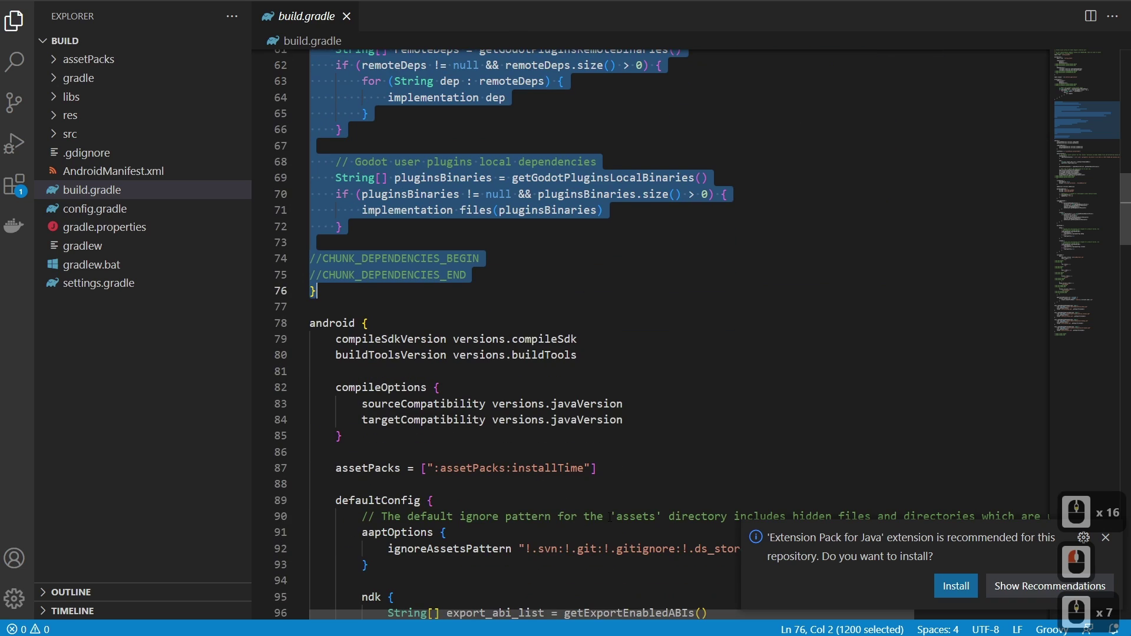
{"action": "scroll", "coordinate": [610, 517], "scroll_direction": "down", "scroll_amount": 5}
{"action": "scroll", "coordinate": [407, 505], "scroll_direction": "down", "scroll_amount": 5}
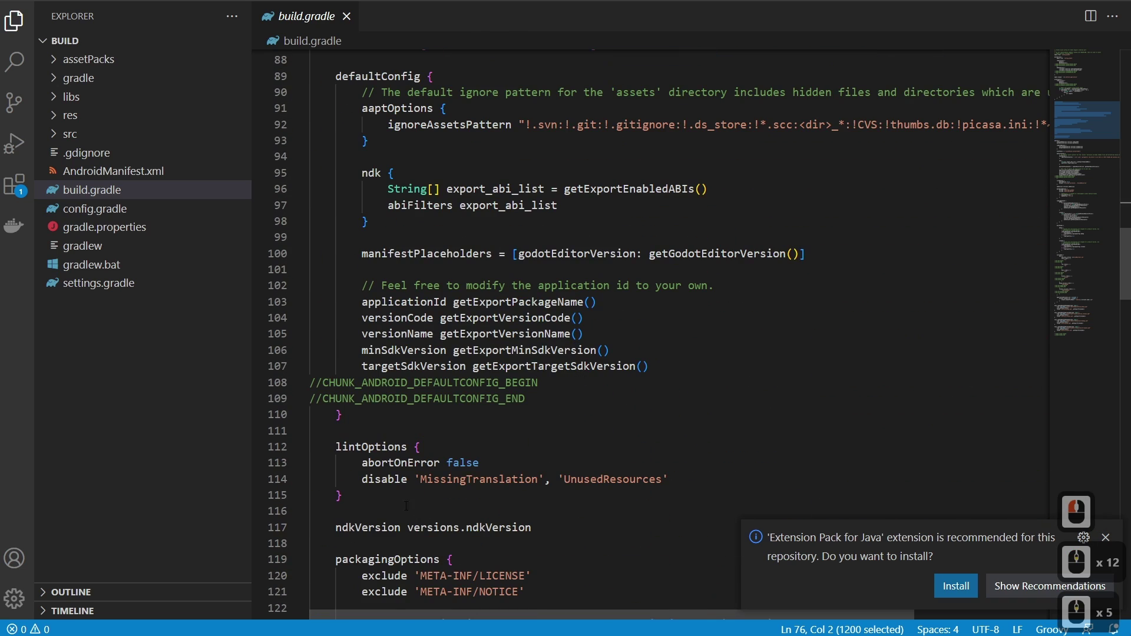
{"action": "scroll", "coordinate": [406, 505], "scroll_direction": "up", "scroll_amount": 9}
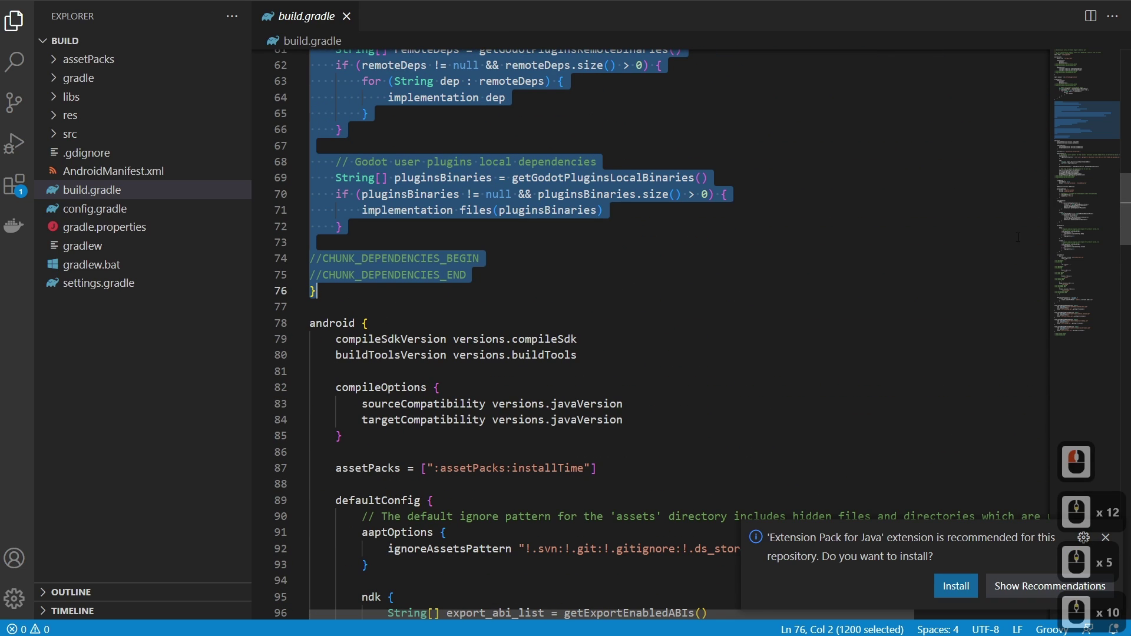
{"action": "left_click_drag", "start_coordinate": [1081, 129], "coordinate": [1086, 292]}
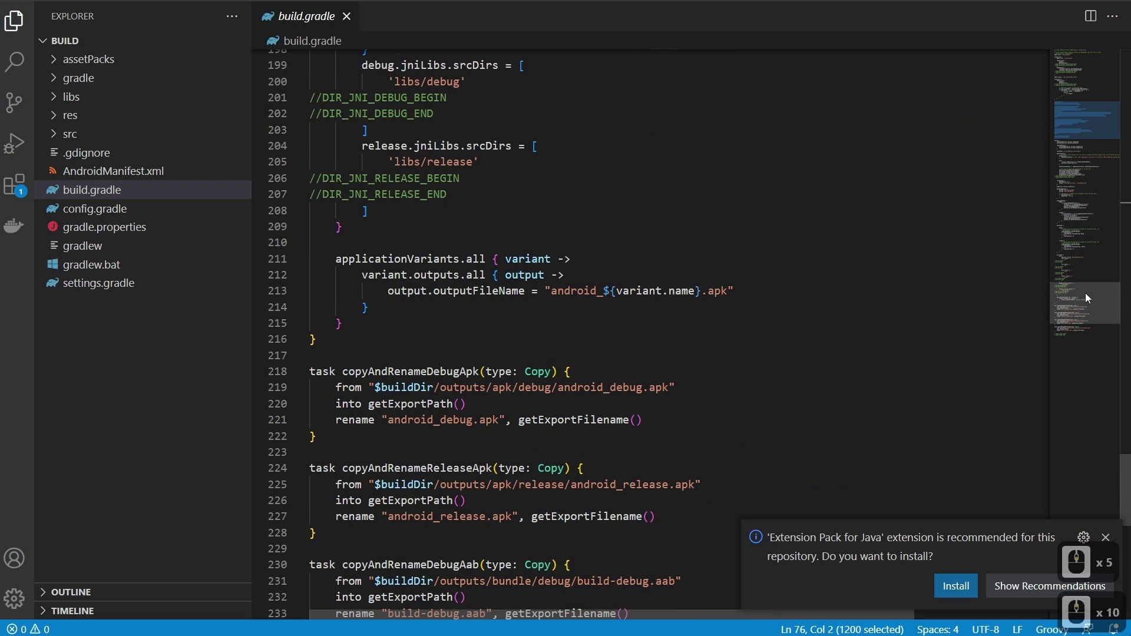
{"action": "scroll", "coordinate": [648, 330], "scroll_direction": "down", "scroll_amount": 5}
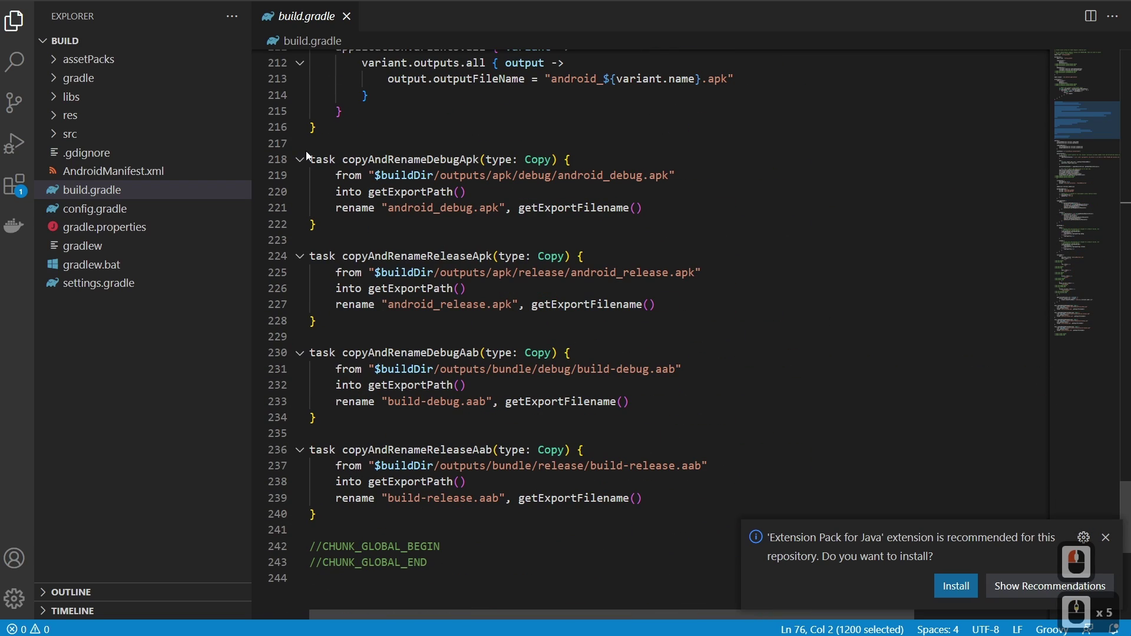
{"action": "left_click_drag", "start_coordinate": [306, 159], "coordinate": [441, 546]}
{"action": "scroll", "coordinate": [532, 512], "scroll_direction": "up", "scroll_amount": 14}
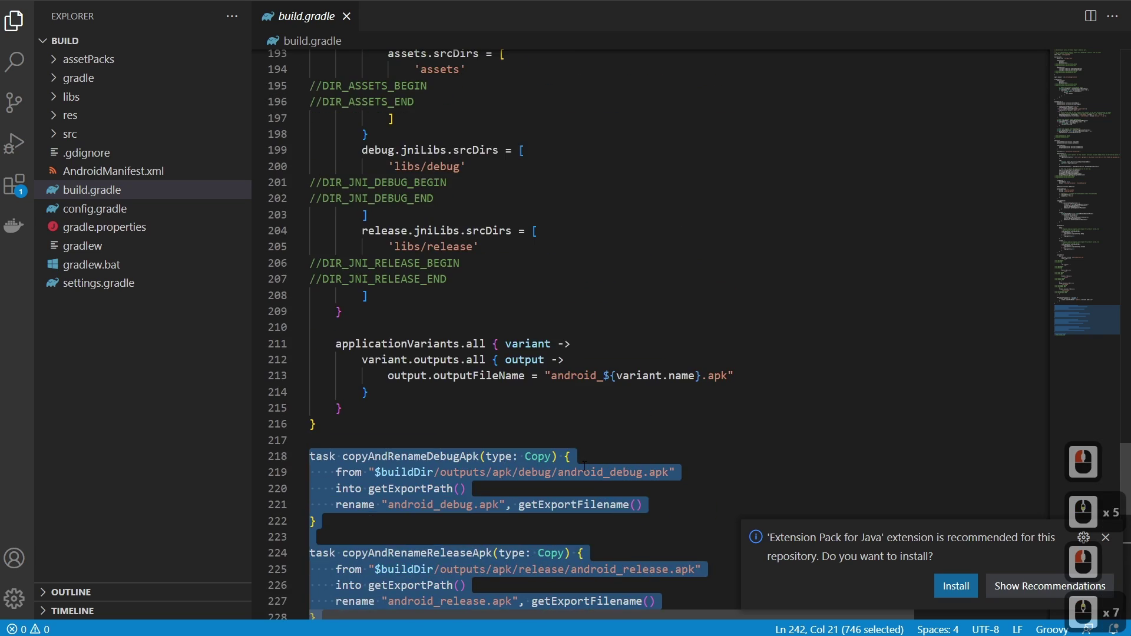
Step: Use the minimap to return to build.gradle's top, then open config.gradle
{"action": "left_click", "coordinate": [1096, 337]}
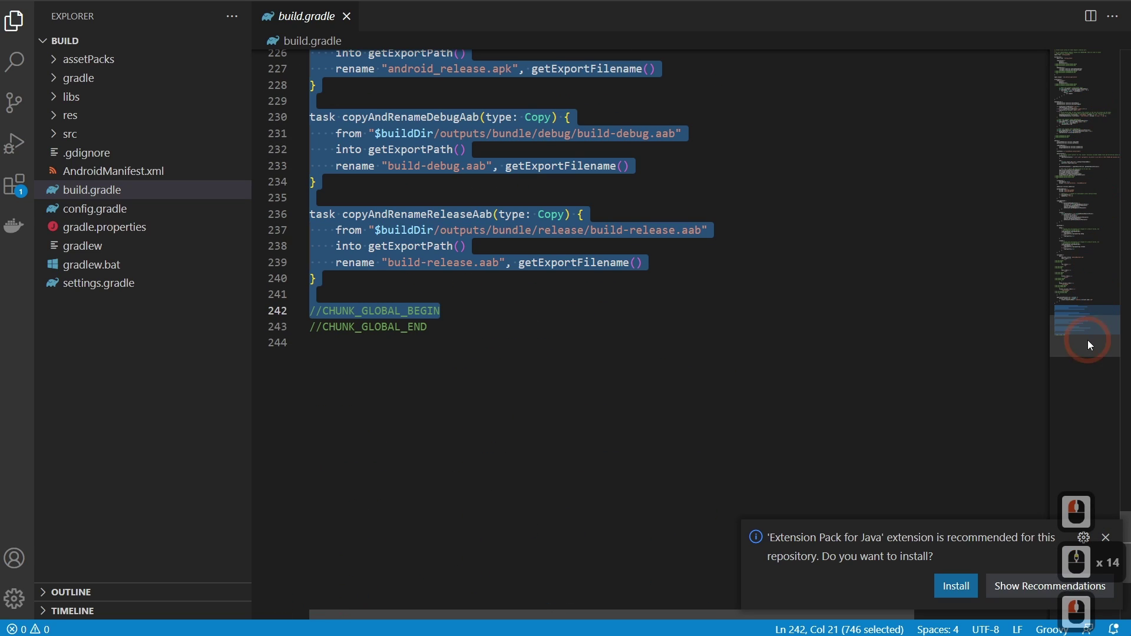
{"action": "left_click", "coordinate": [1111, 101]}
{"action": "left_click", "coordinate": [1101, 62]}
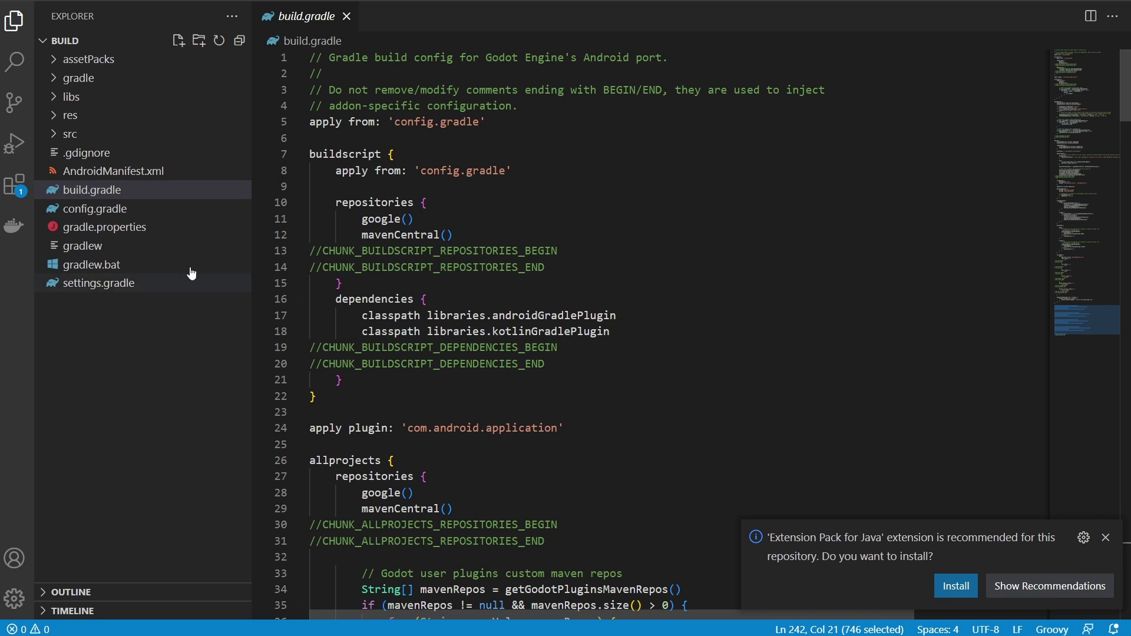
{"action": "left_click", "coordinate": [116, 212]}
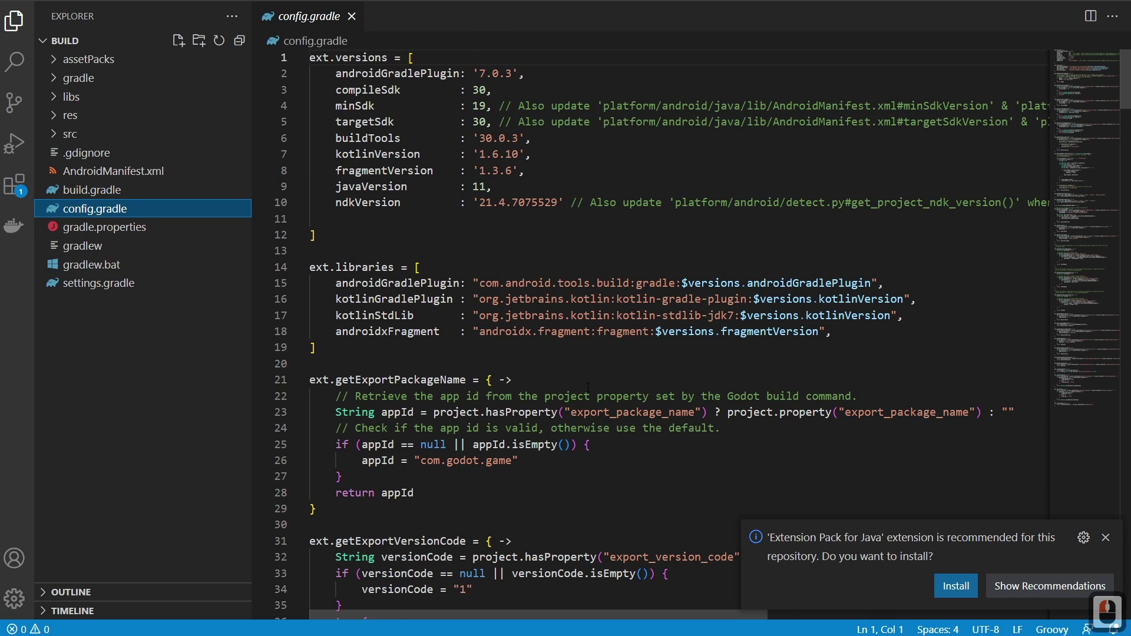
Step: Change compileSdk and targetSdk from 30 to 31 in config.gradle
{"action": "double_click", "coordinate": [480, 89]}
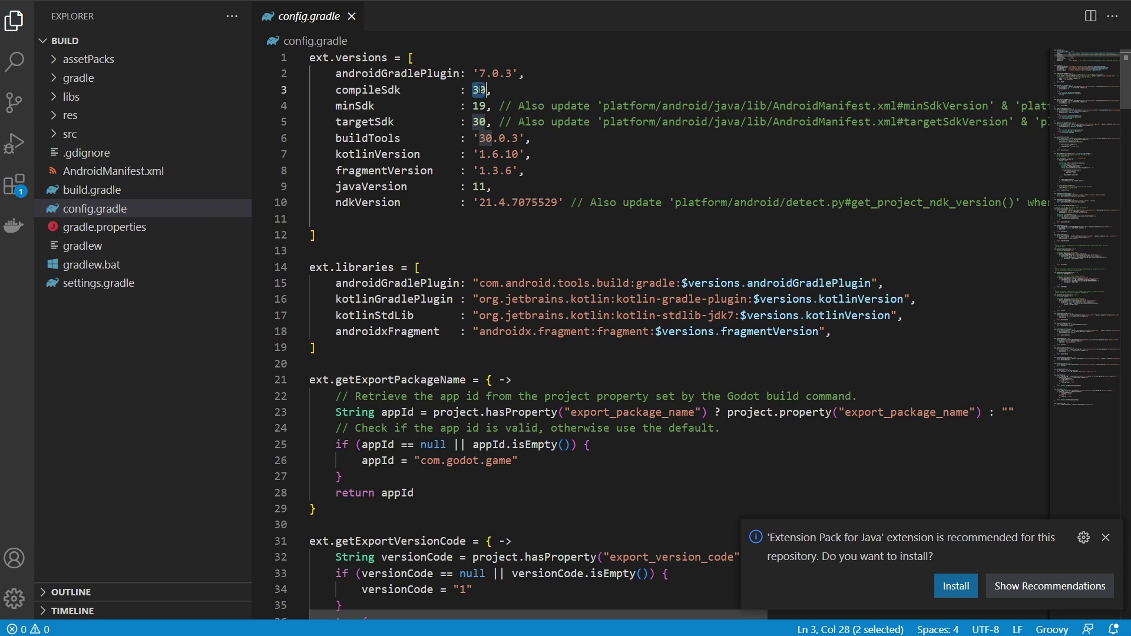
{"action": "double_click", "coordinate": [480, 122]}
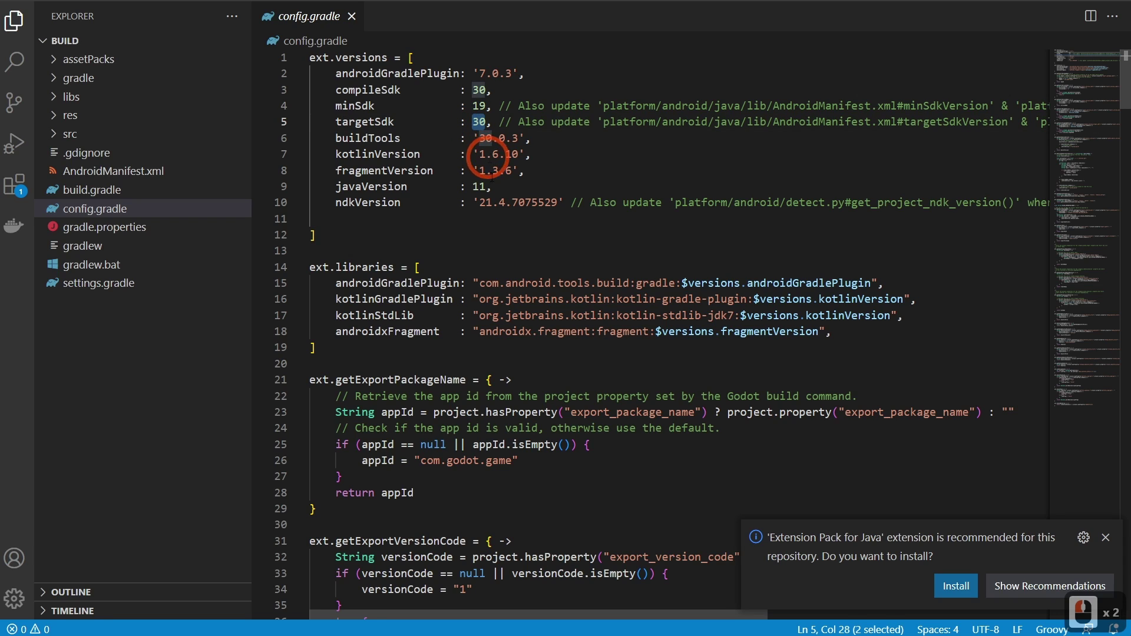
{"action": "type", "text": "31"}
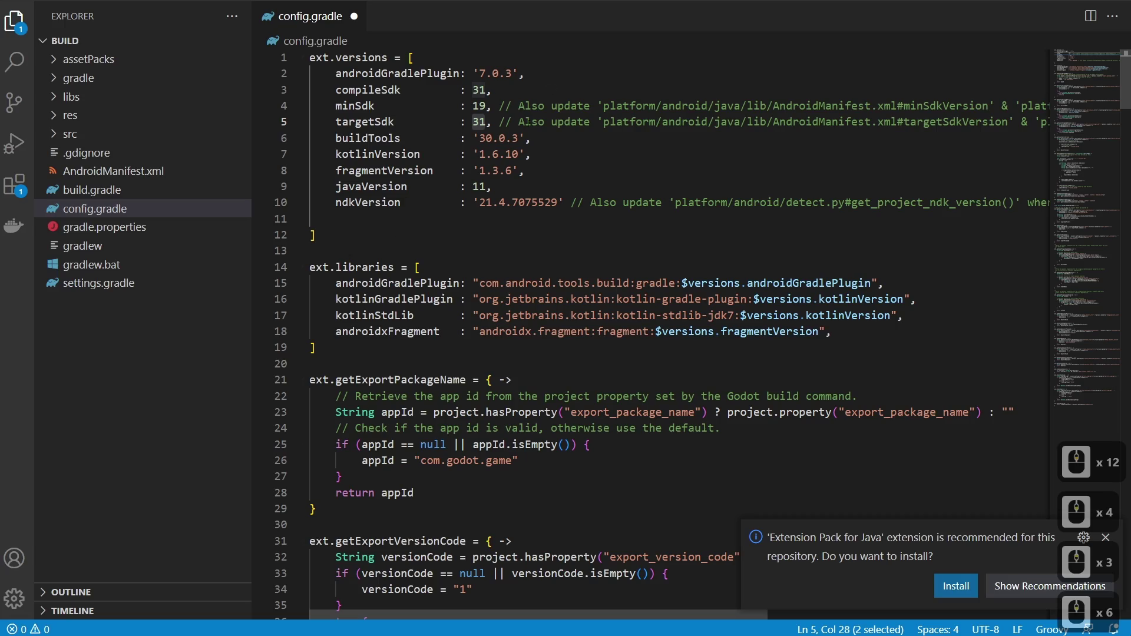
Step: Skim the rest of config.gradle, select the ext.versions block, then open gradle.properties
{"action": "scroll", "coordinate": [430, 246], "scroll_direction": "down", "scroll_amount": 20}
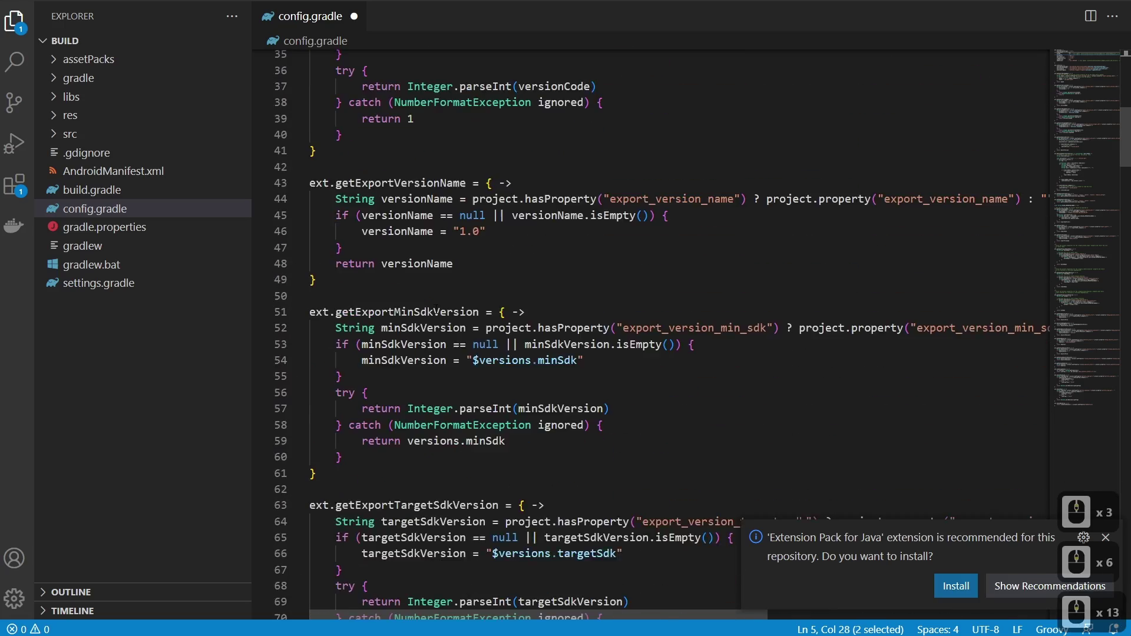
{"action": "scroll", "coordinate": [641, 358], "scroll_direction": "down", "scroll_amount": 20}
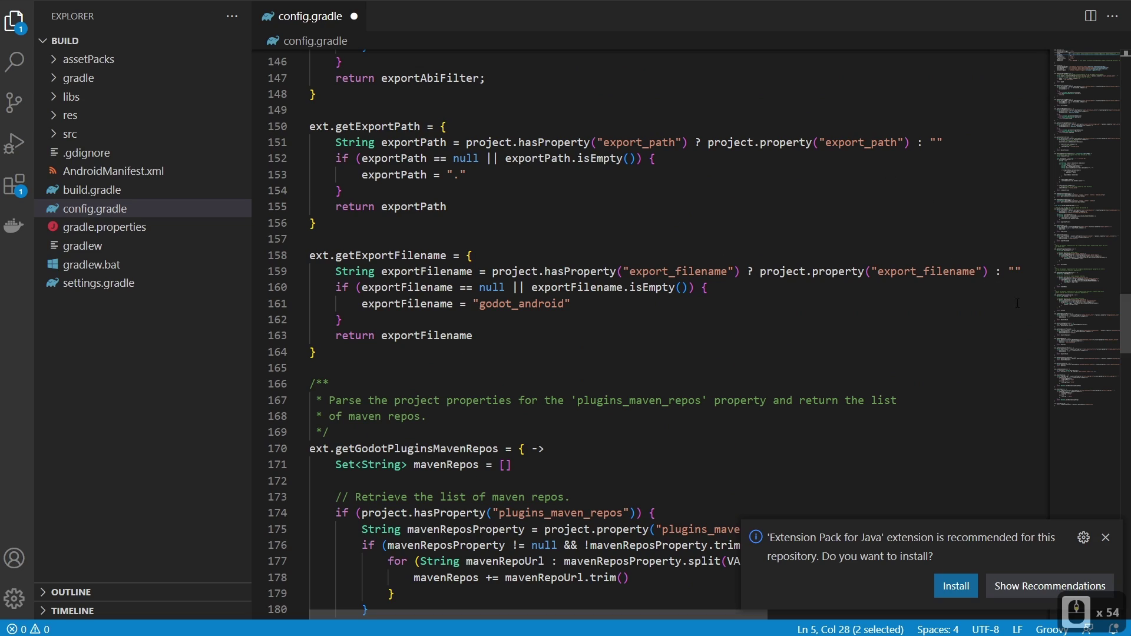
{"action": "left_click", "coordinate": [1082, 323]}
{"action": "left_click", "coordinate": [1065, 272]}
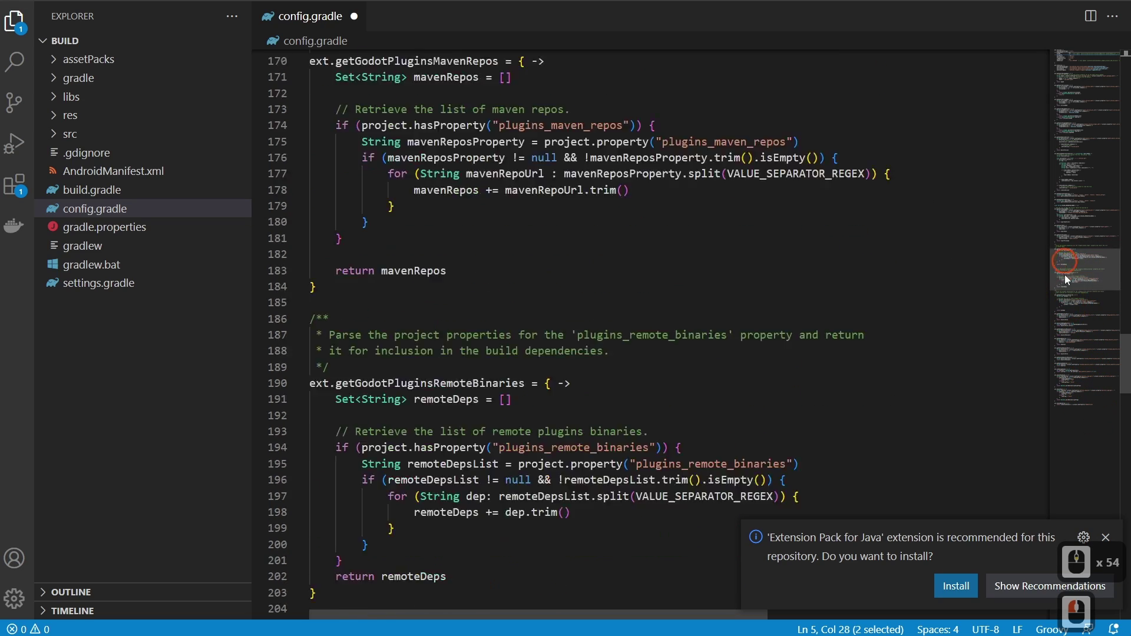
{"action": "left_click", "coordinate": [1058, 412]}
{"action": "scroll", "coordinate": [1058, 396], "scroll_direction": "up", "scroll_amount": 20}
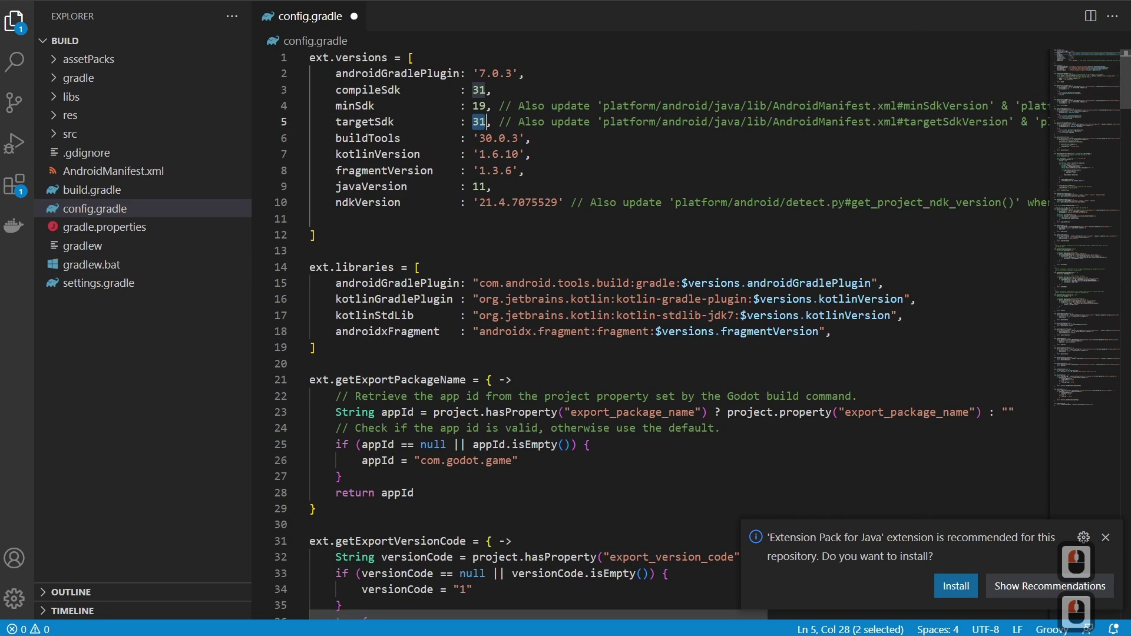
{"action": "left_click_drag", "start_coordinate": [505, 241], "coordinate": [195, 44]}
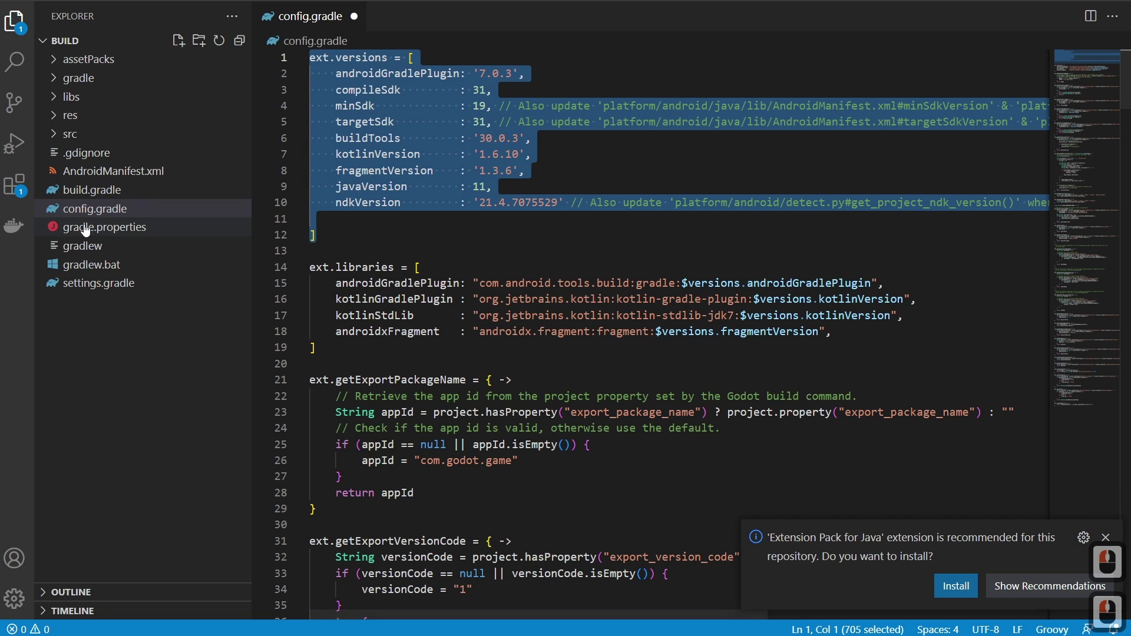
{"action": "left_click", "coordinate": [104, 227]}
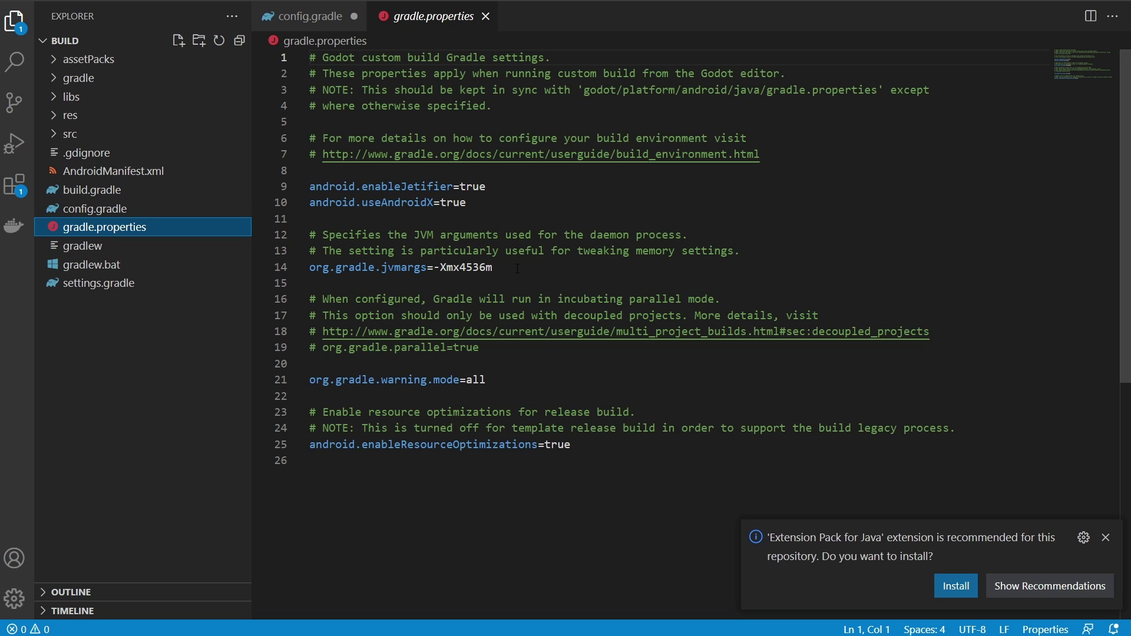
Step: Select the org.gradle.jvmargs memory setting in gradle.properties, then scroll through the gradlew script
{"action": "left_click_drag", "start_coordinate": [517, 268], "coordinate": [282, 235]}
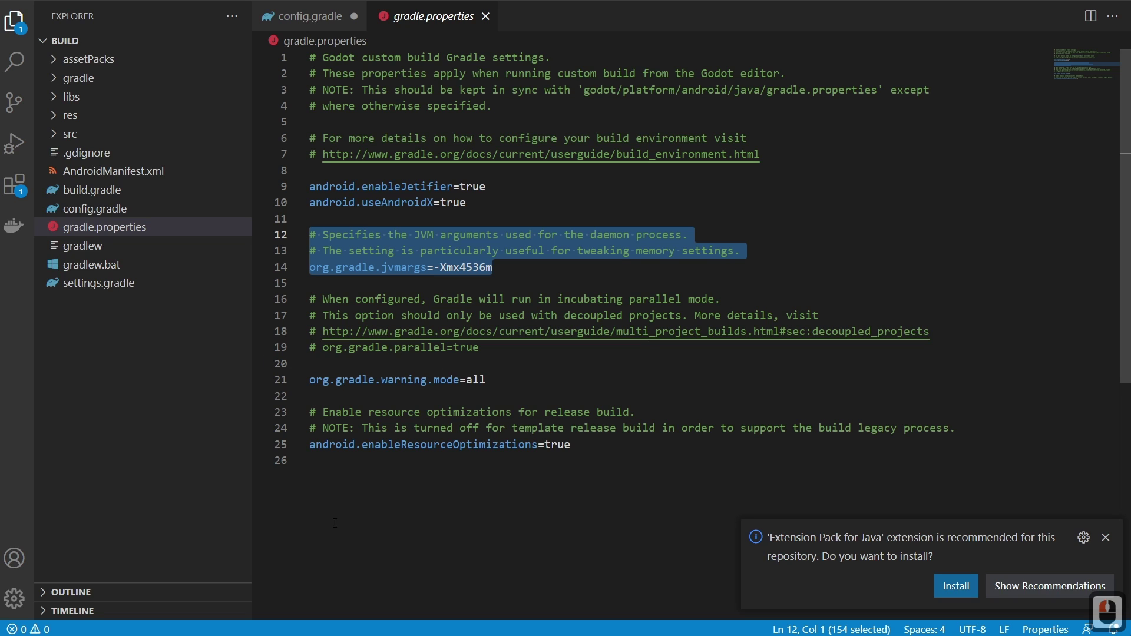
{"action": "left_click", "coordinate": [95, 246]}
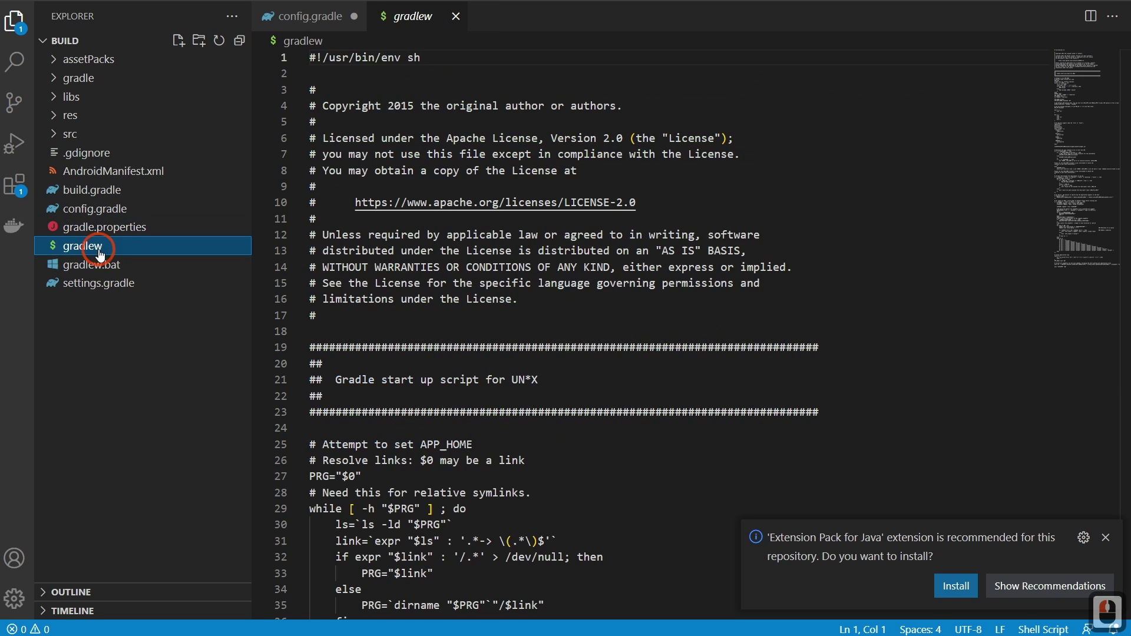
{"action": "scroll", "coordinate": [654, 500], "scroll_direction": "down", "scroll_amount": 12}
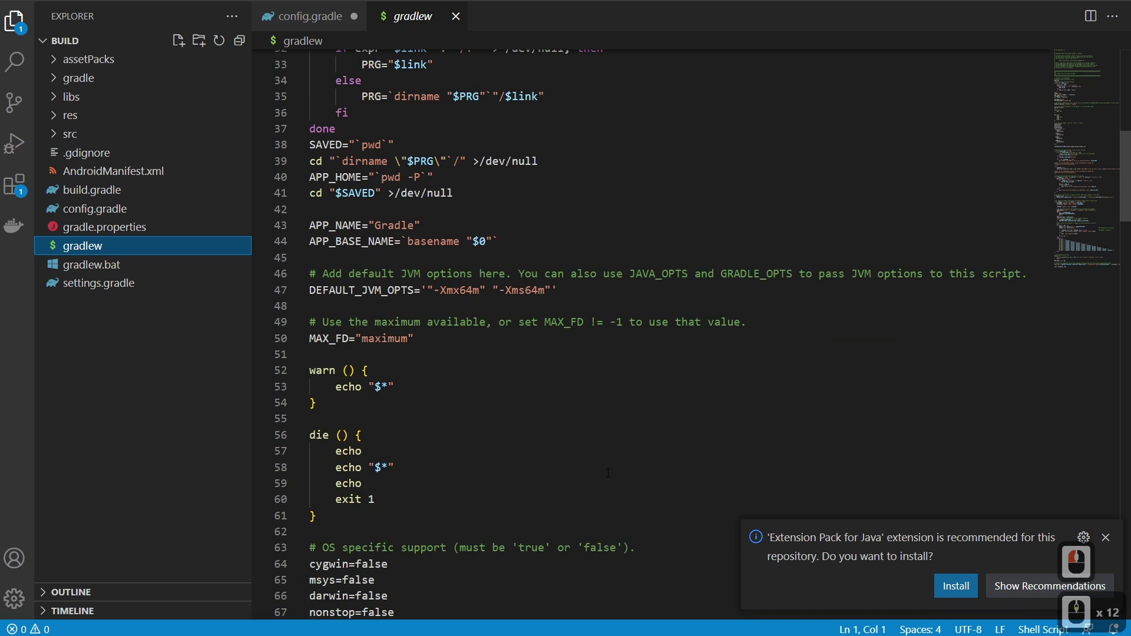
{"action": "scroll", "coordinate": [609, 473], "scroll_direction": "down", "scroll_amount": 5}
{"action": "scroll", "coordinate": [476, 563], "scroll_direction": "up", "scroll_amount": 7}
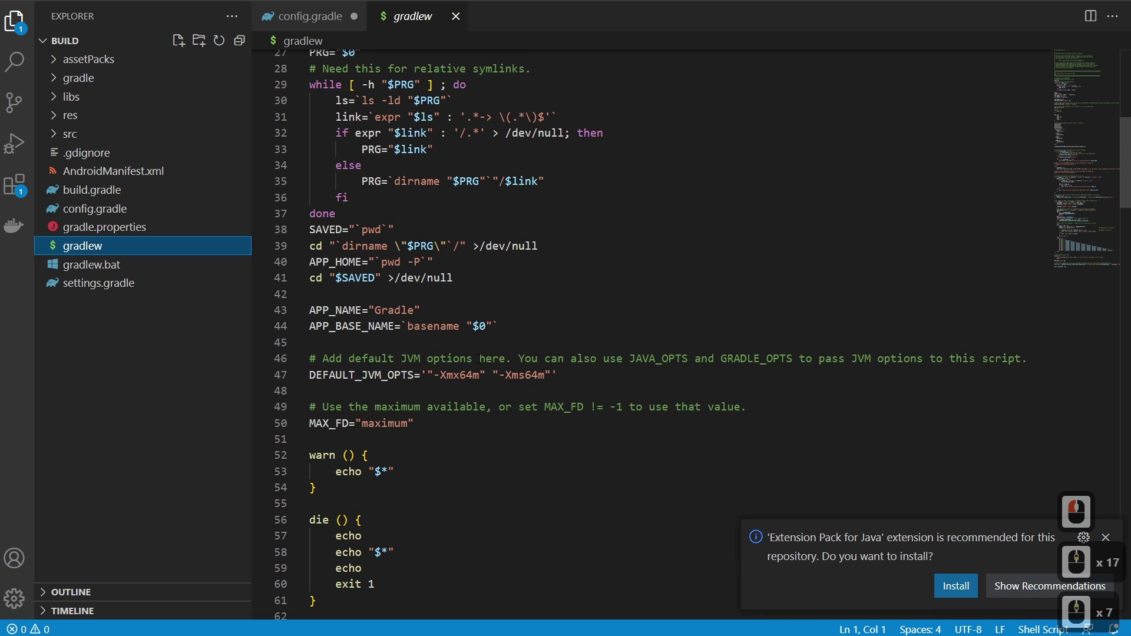
{"action": "scroll", "coordinate": [521, 377], "scroll_direction": "up", "scroll_amount": 6}
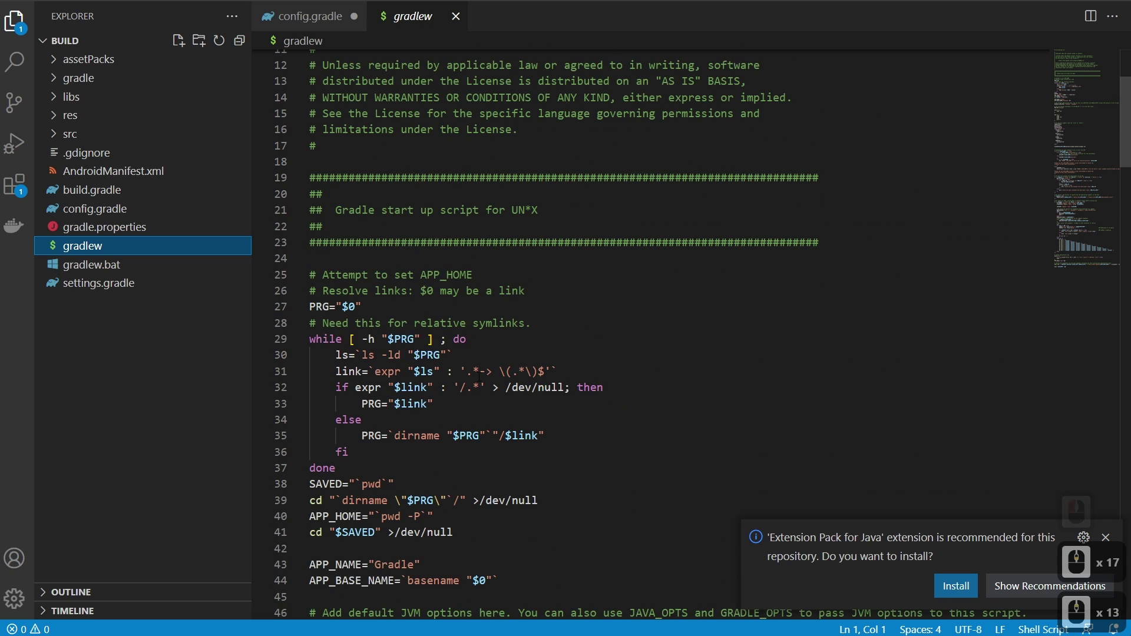
Step: Scroll through gradlew.bat, then bring up settings.gradle
{"action": "left_click", "coordinate": [109, 267]}
{"action": "scroll", "coordinate": [515, 362], "scroll_direction": "down", "scroll_amount": 14}
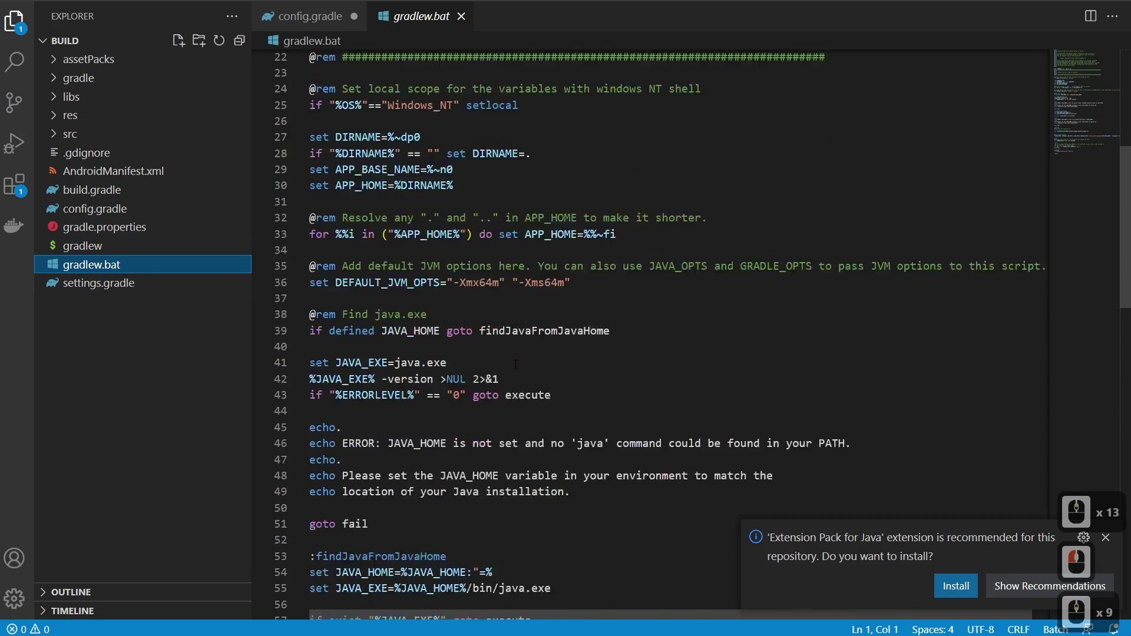
{"action": "scroll", "coordinate": [515, 362], "scroll_direction": "down", "scroll_amount": 5}
{"action": "scroll", "coordinate": [515, 362], "scroll_direction": "up", "scroll_amount": 18}
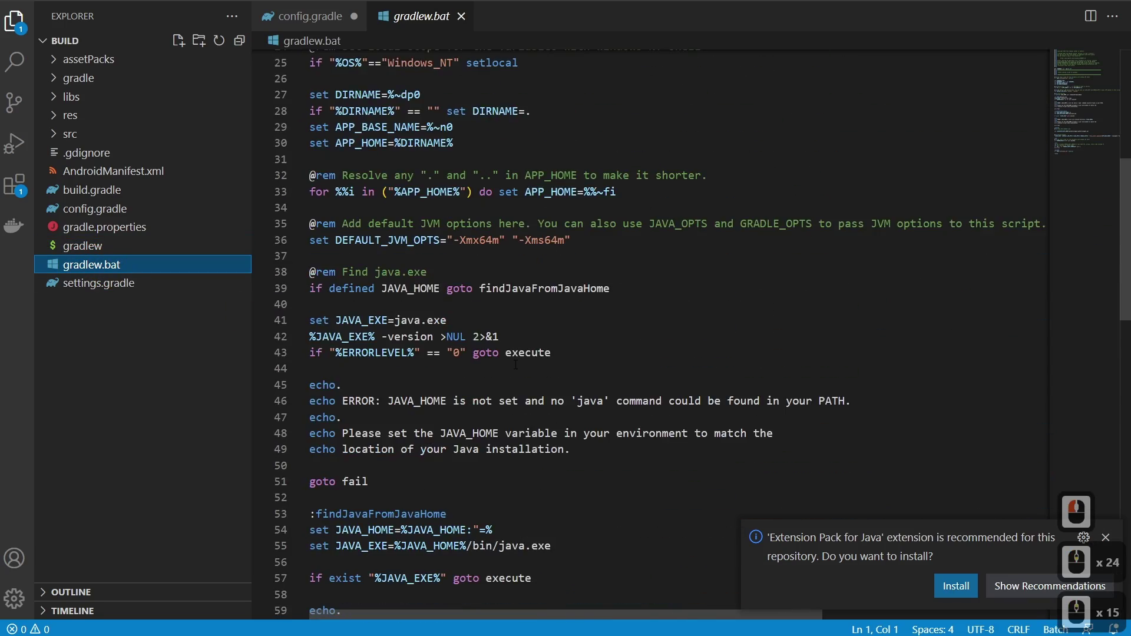
{"action": "left_click", "coordinate": [97, 285]}
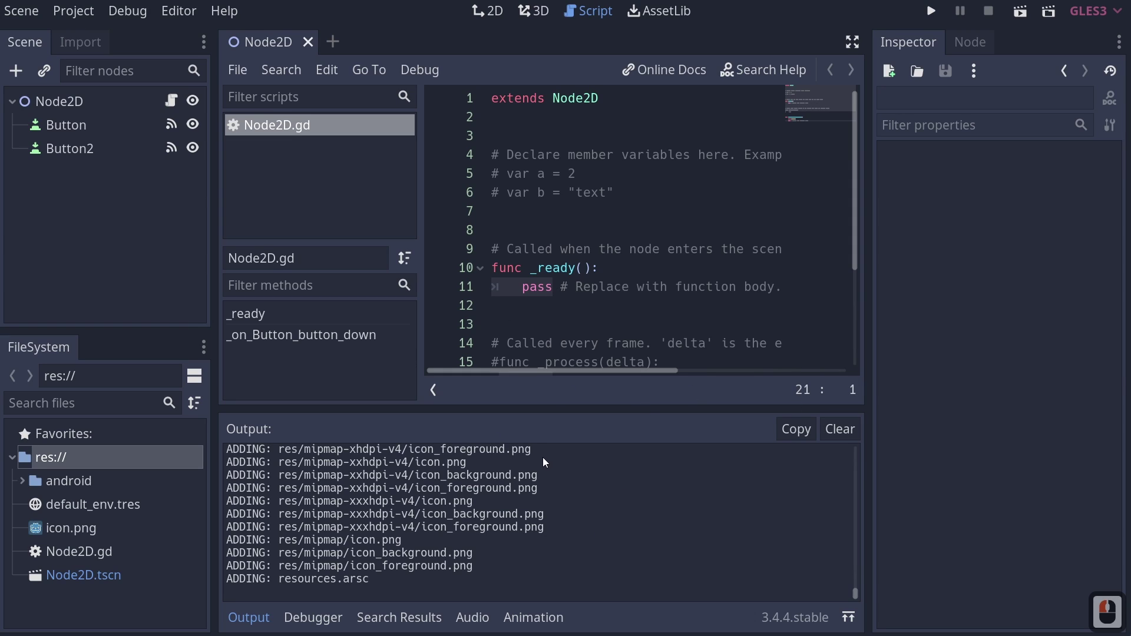
Step: Turn on Use Custom Build for the Android export preset
{"action": "left_click", "coordinate": [74, 12]}
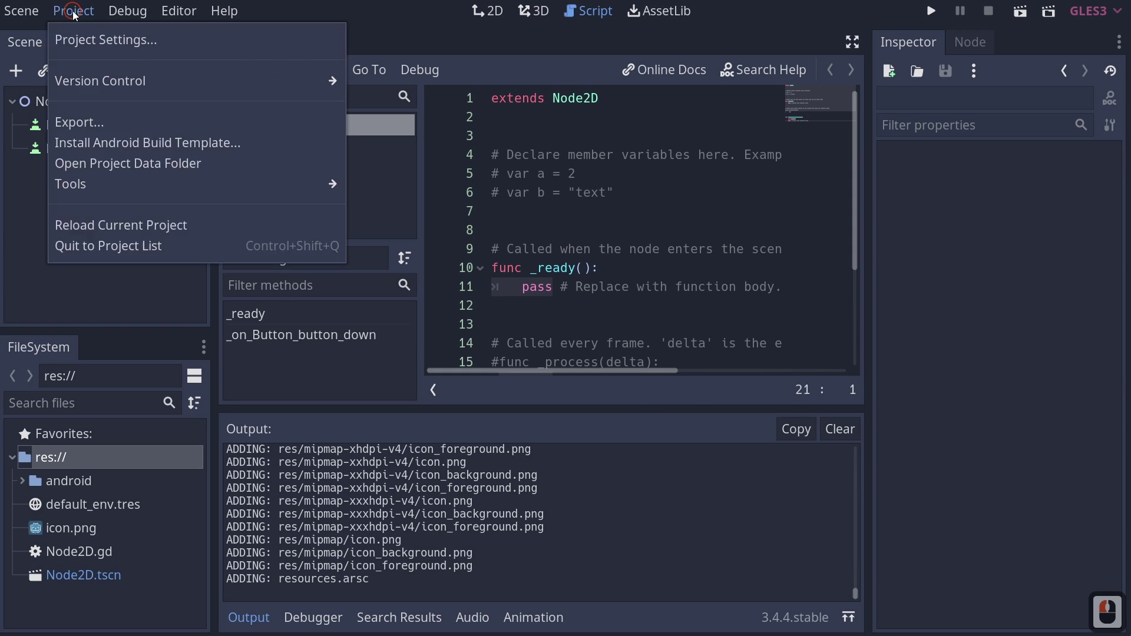
{"action": "left_click", "coordinate": [72, 122]}
{"action": "left_click", "coordinate": [770, 291]}
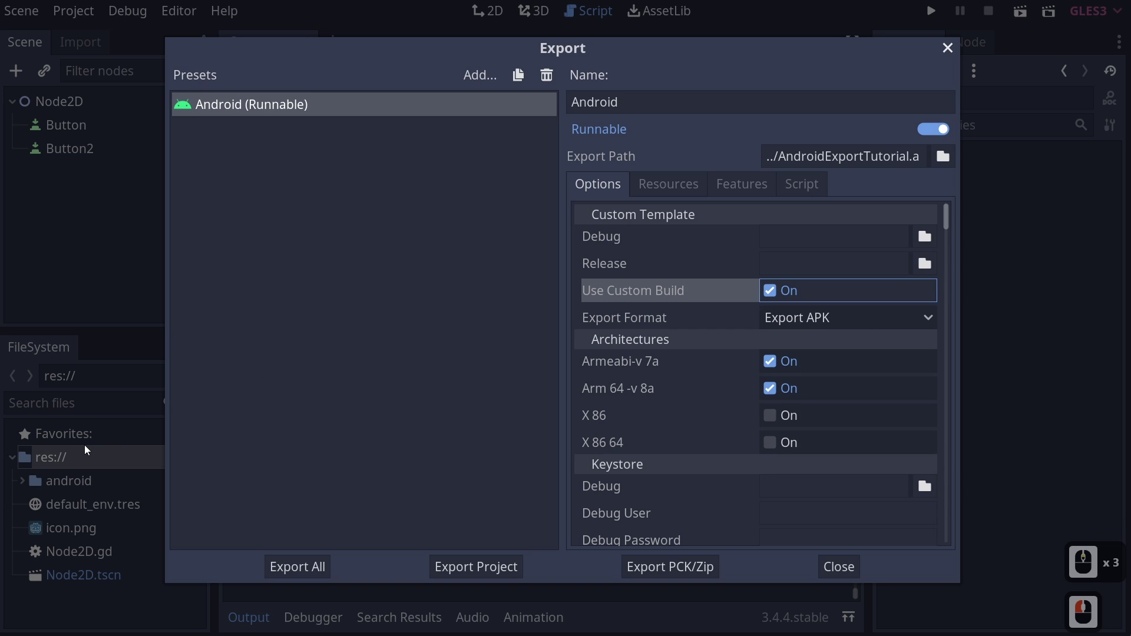
Step: Export the project as AndroidExportTutorial.apk, overwriting the existing file
{"action": "left_click", "coordinate": [463, 565]}
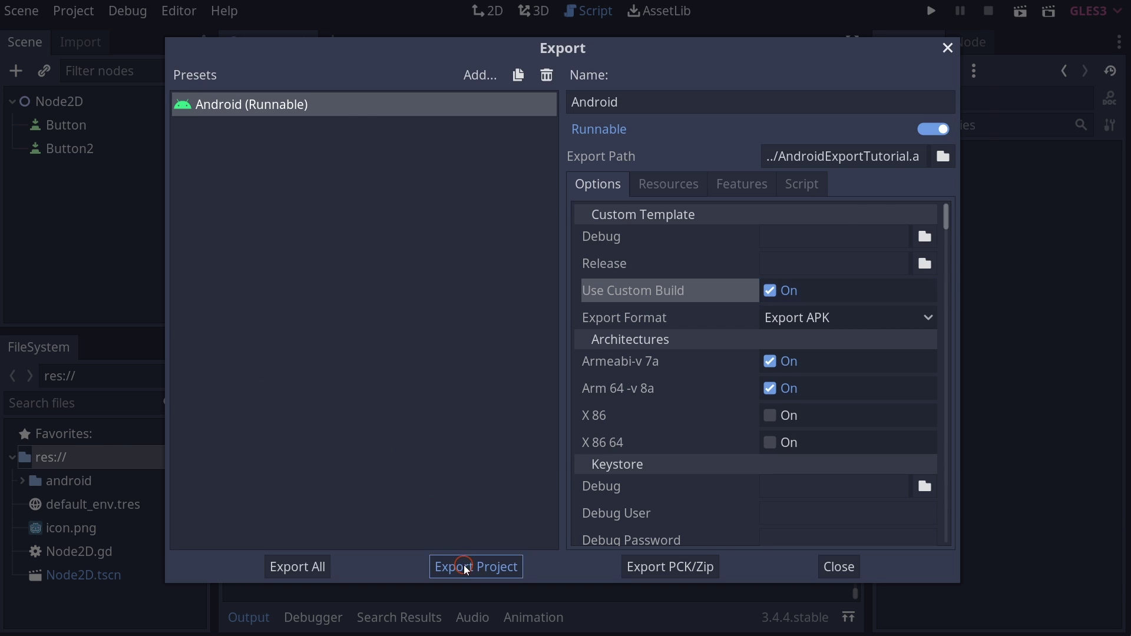
{"action": "left_click", "coordinate": [423, 541]}
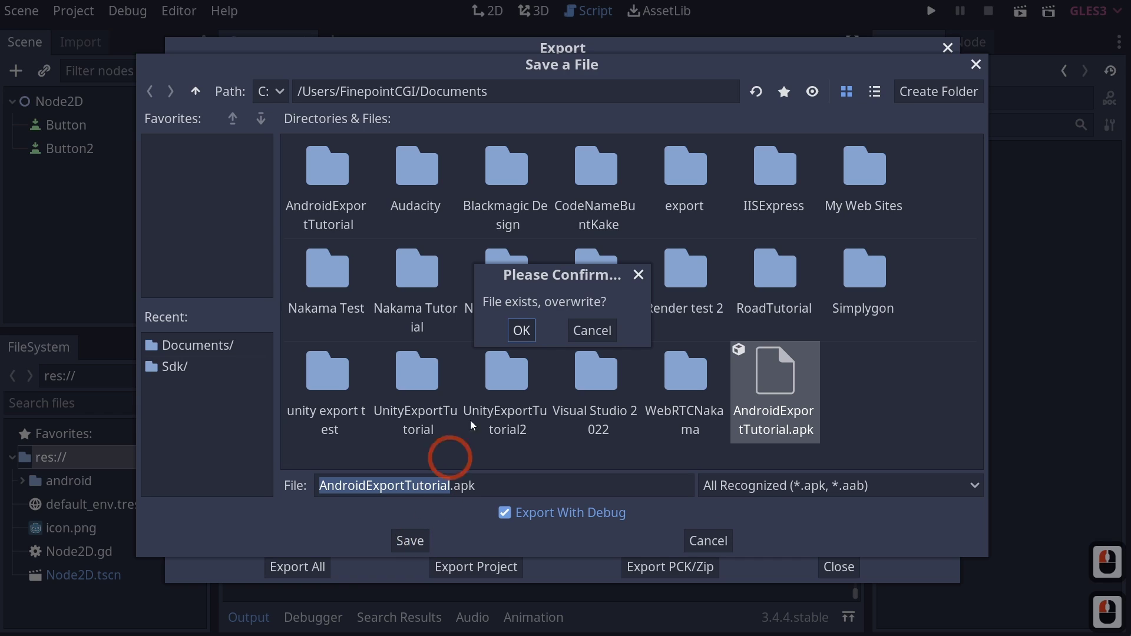
{"action": "left_click", "coordinate": [522, 331]}
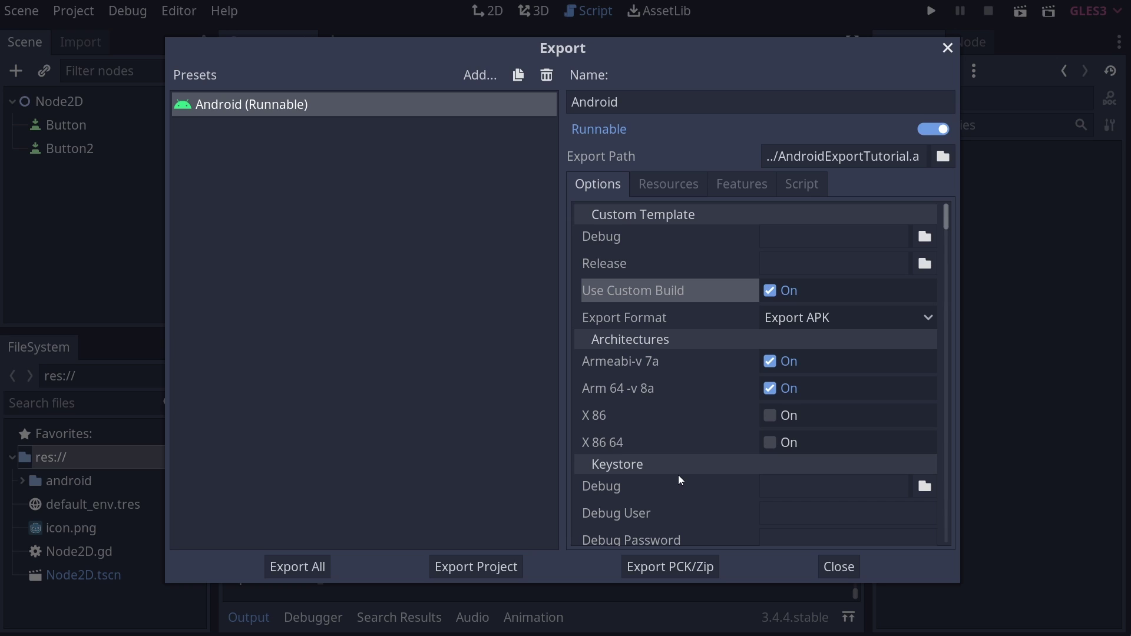
Step: Switch the export format to AAB and start exporting with the Android .aab file filter
{"action": "left_click", "coordinate": [794, 323]}
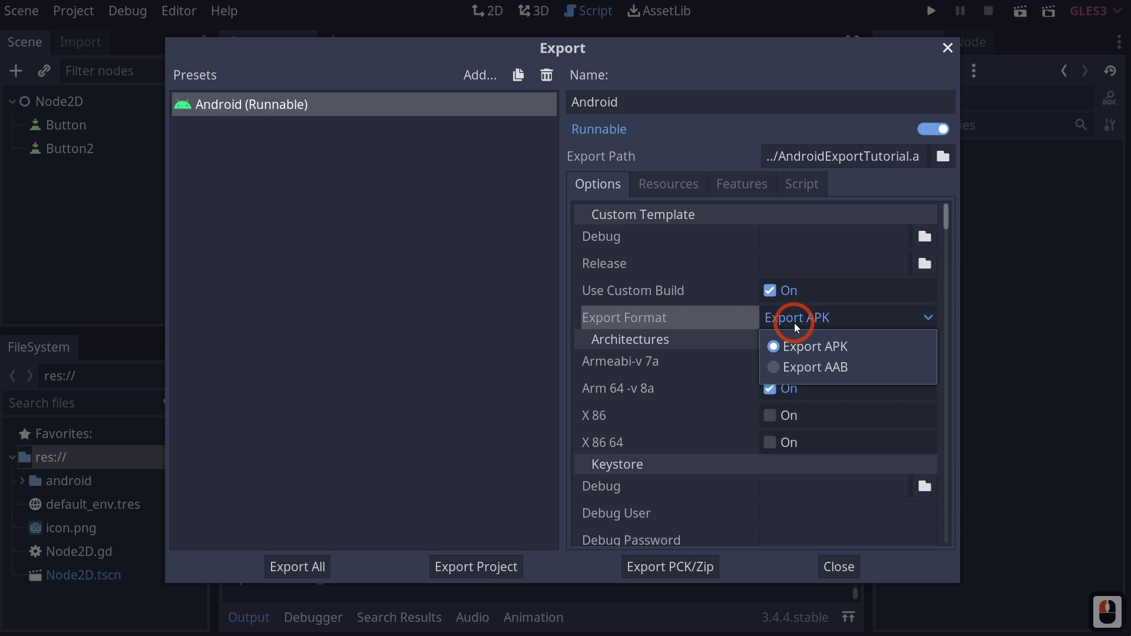
{"action": "left_click", "coordinate": [775, 373]}
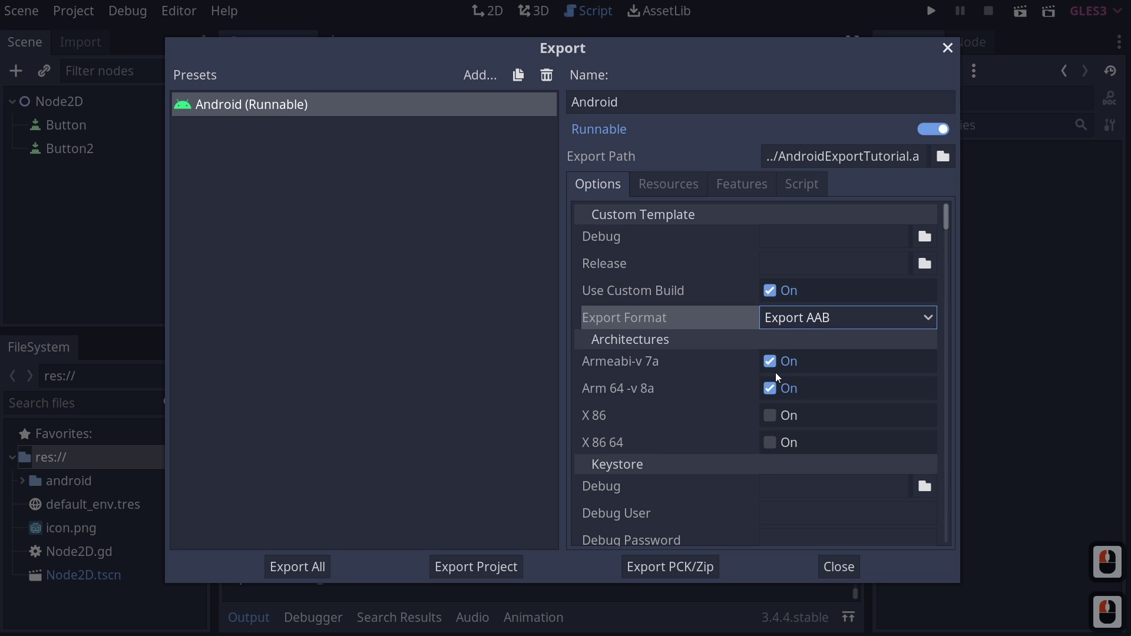
{"action": "left_click", "coordinate": [464, 567]}
{"action": "left_click", "coordinate": [765, 487]}
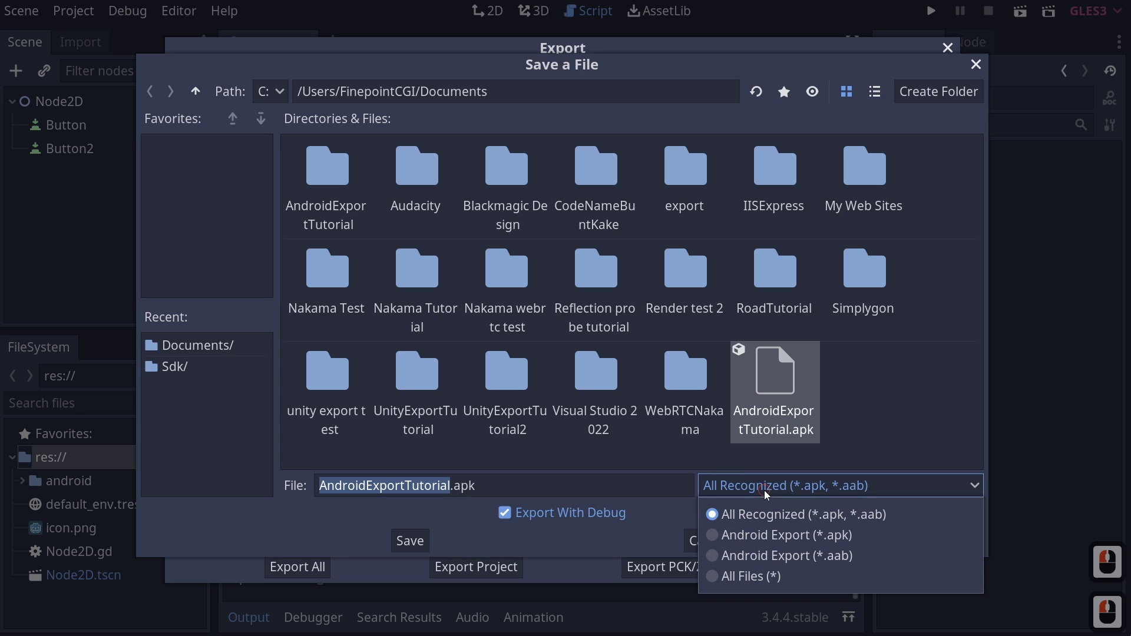
{"action": "left_click", "coordinate": [713, 554]}
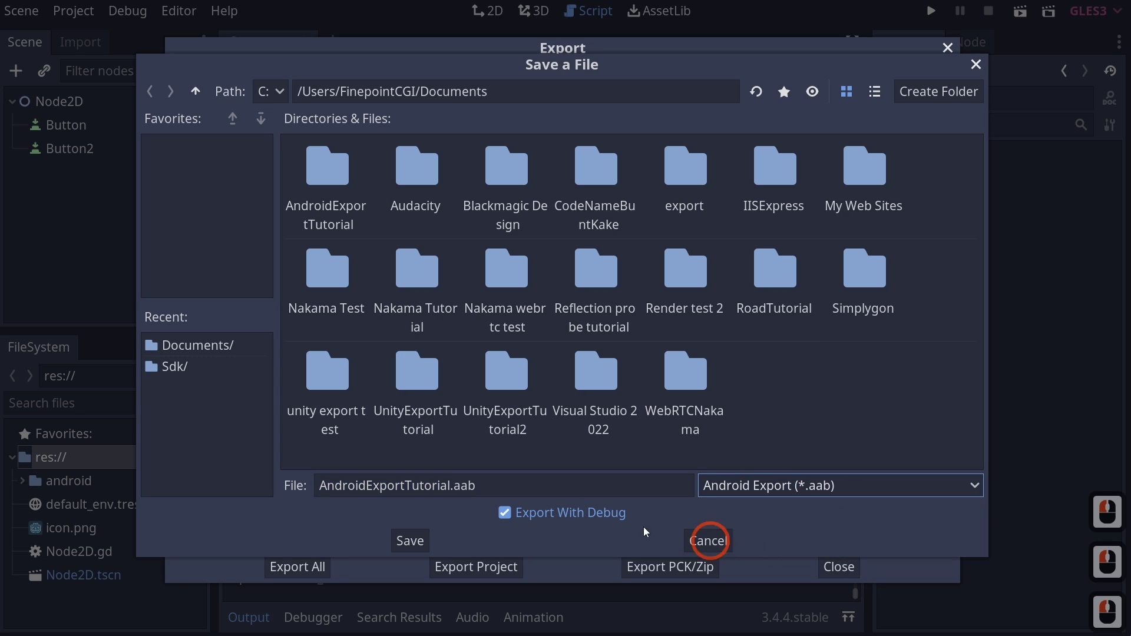
{"action": "left_click", "coordinate": [536, 485]}
Step: Keep the .aab file type, untick Export With Debug, and save the release export
{"action": "left_click", "coordinate": [797, 484]}
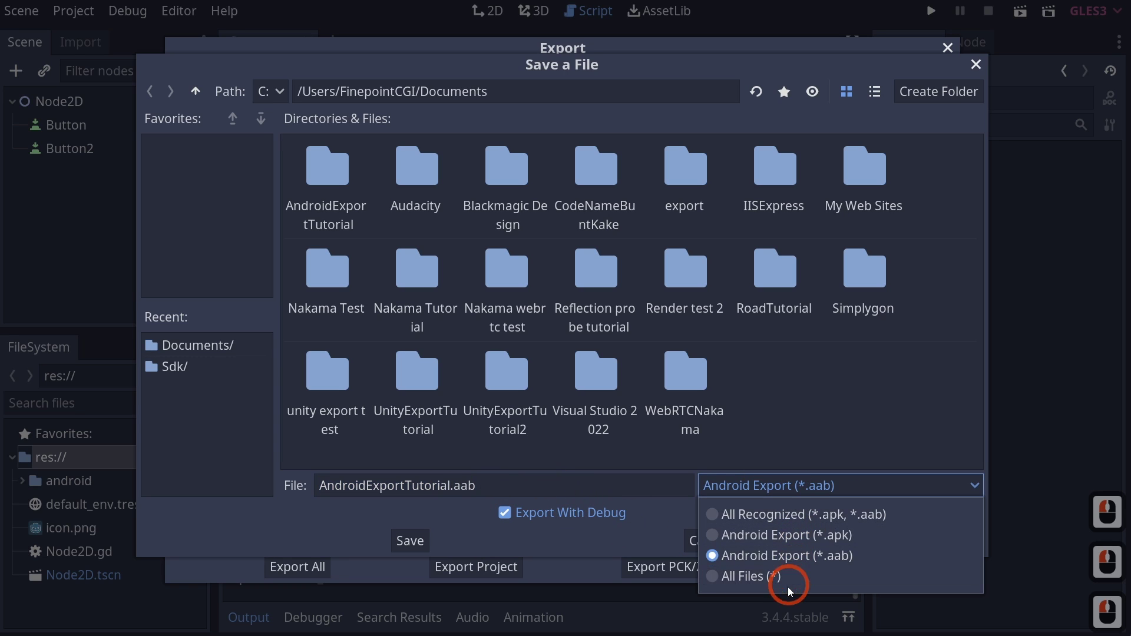
{"action": "left_click", "coordinate": [570, 537]}
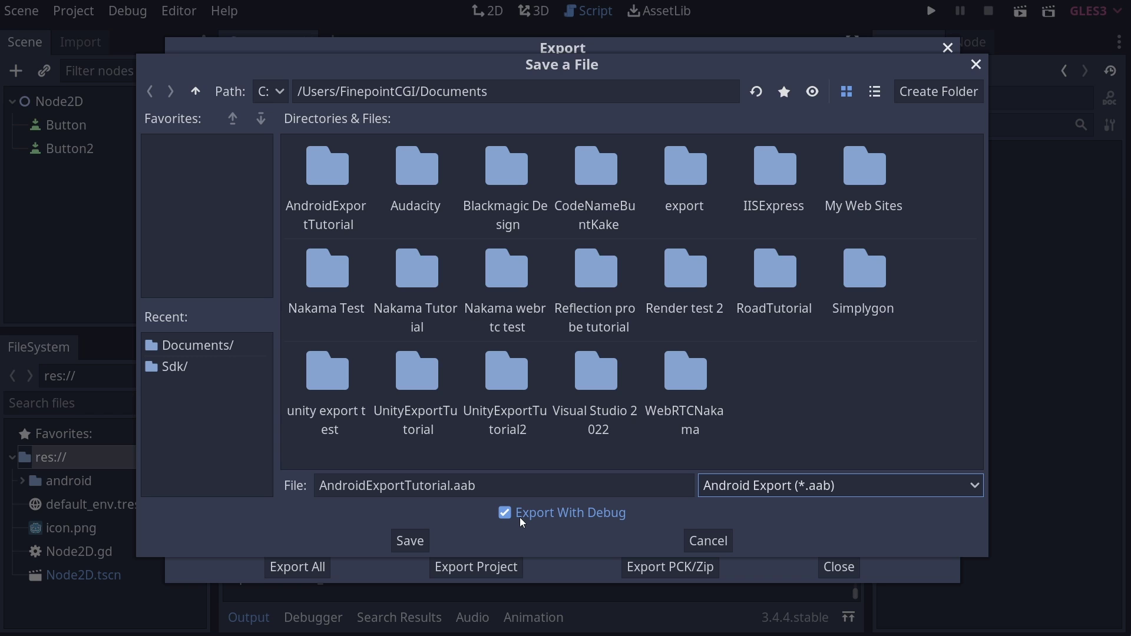
{"action": "left_click", "coordinate": [520, 517]}
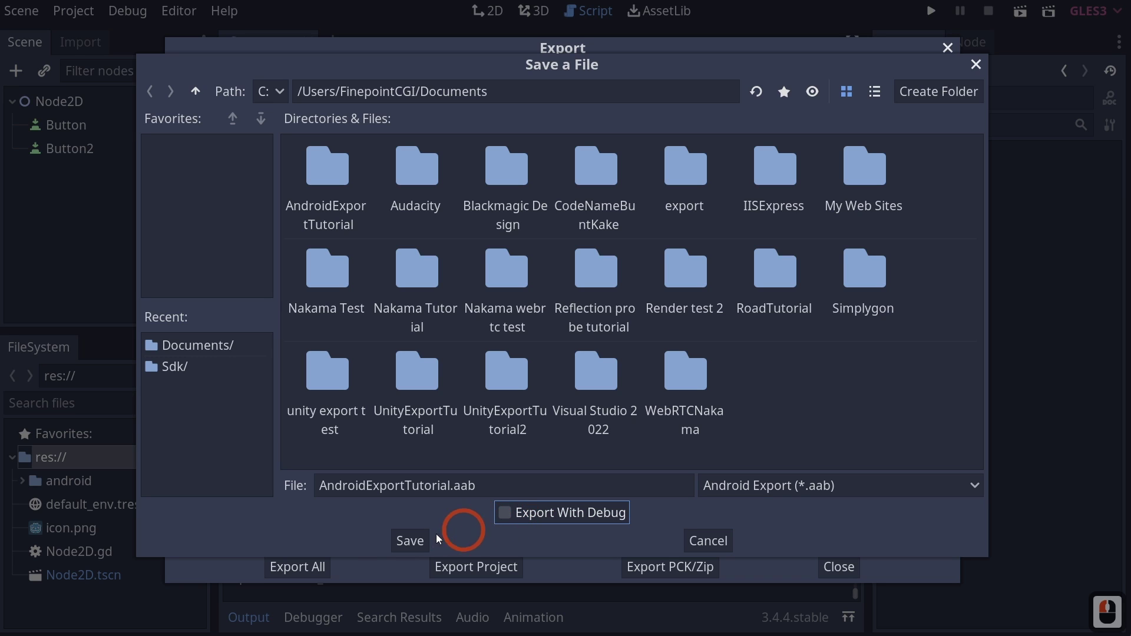
{"action": "left_click", "coordinate": [423, 537]}
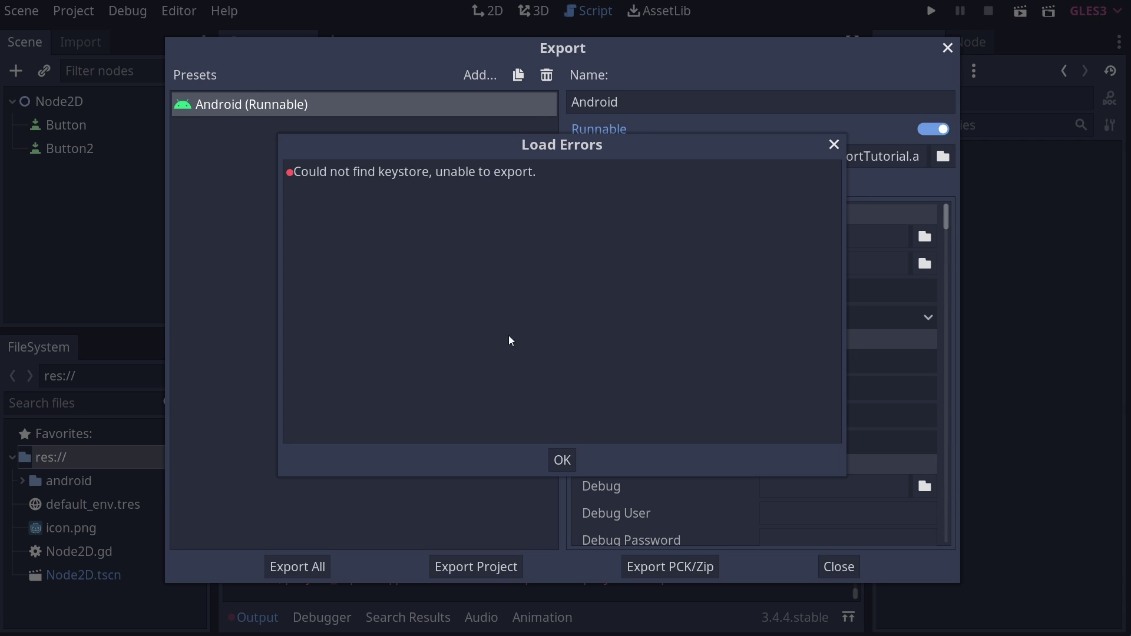
Step: Dismiss the missing-keystore and export failure errors and close the Export window
{"action": "left_click", "coordinate": [561, 460]}
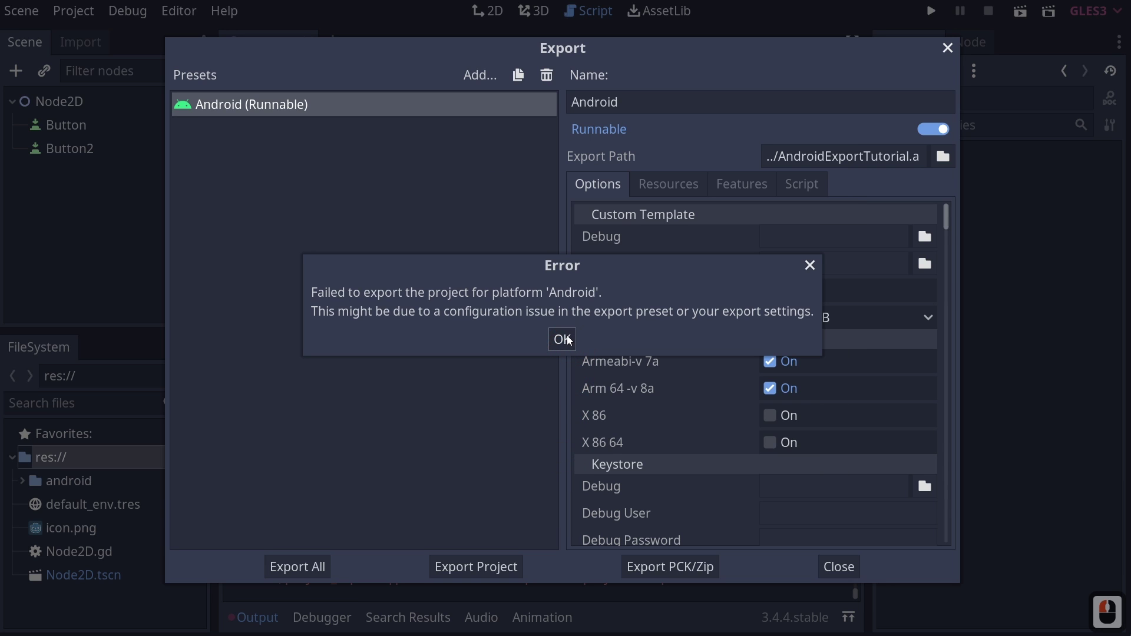
{"action": "left_click", "coordinate": [562, 338]}
{"action": "left_click", "coordinate": [902, 552]}
{"action": "left_click", "coordinate": [839, 566]}
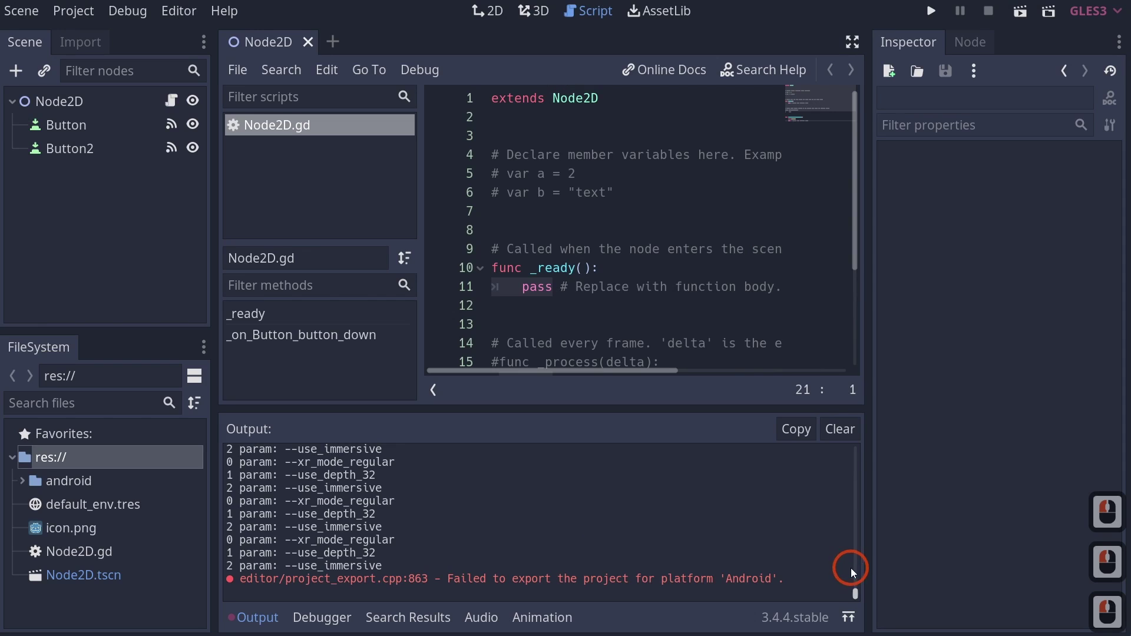
{"action": "left_click", "coordinate": [470, 475]}
Step: Show the res:// project folder in File Explorer and select its address bar path
{"action": "right_click", "coordinate": [61, 457]}
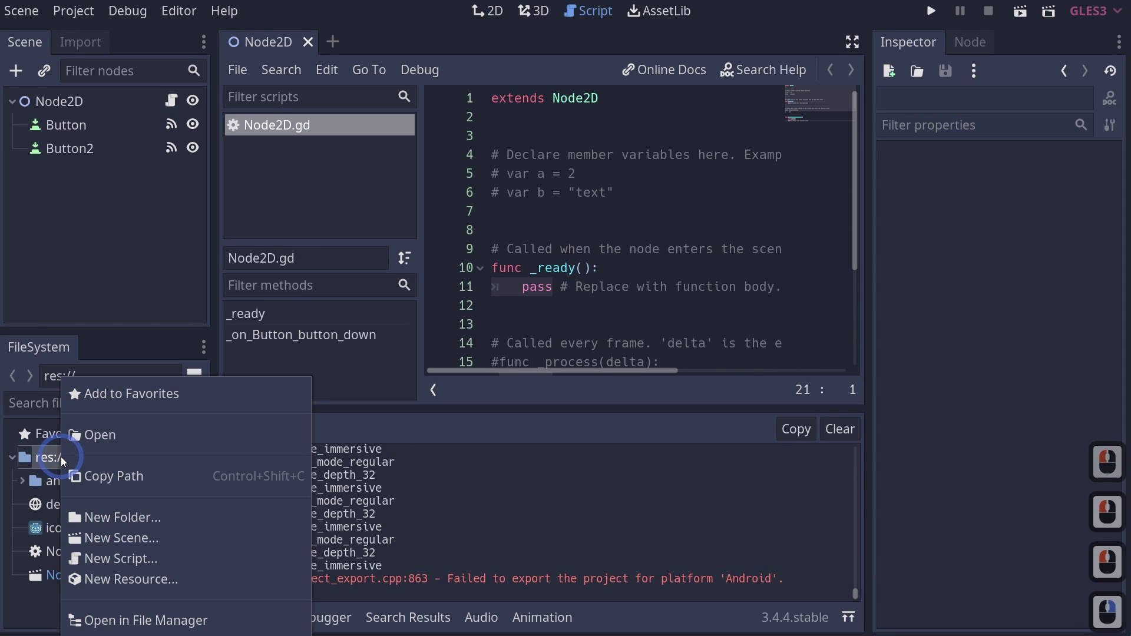
{"action": "left_click", "coordinate": [132, 621]}
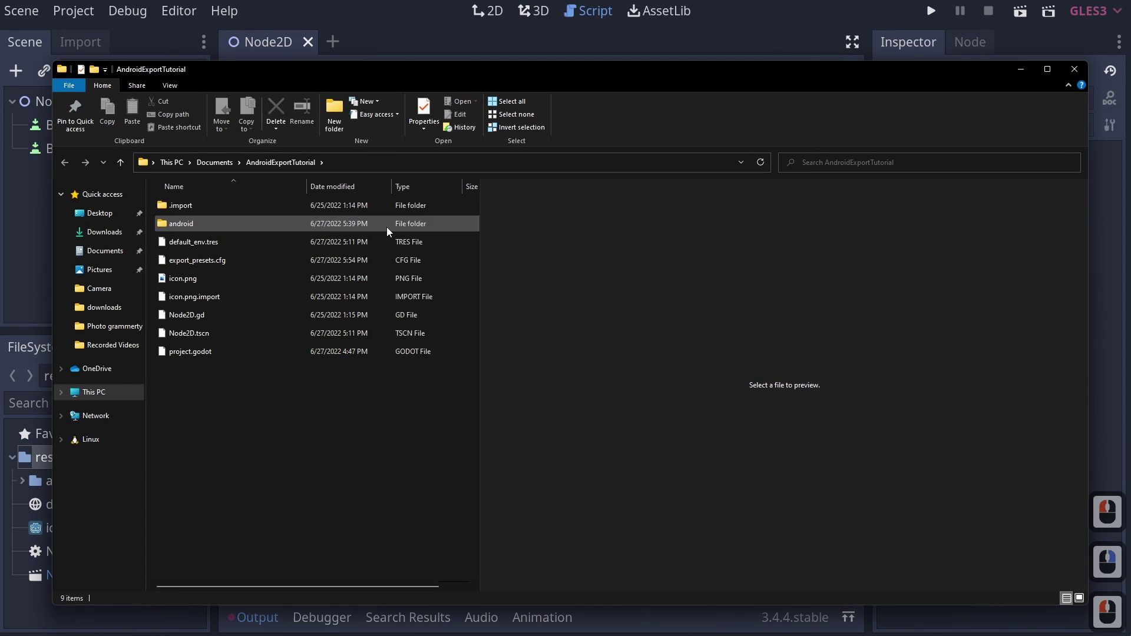
{"action": "left_click", "coordinate": [416, 162]}
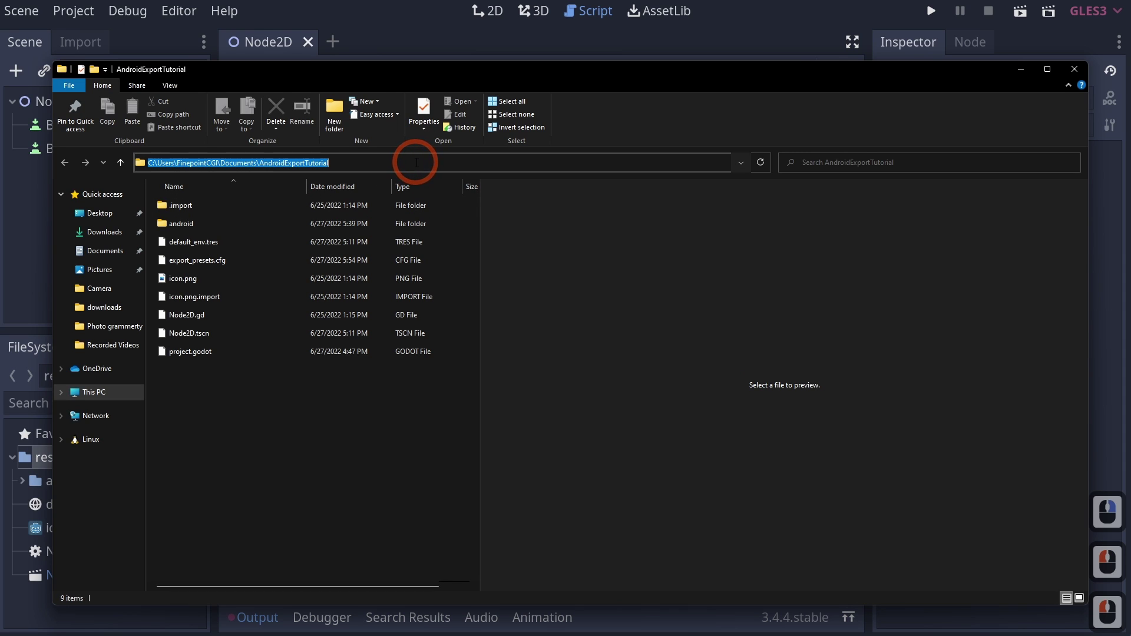
Step: Open cmd in the project folder and run keytool -genkey for release.keystore, alias testexportandriodtutorial, RSA 2048, validity 10000
{"action": "type", "text": "cmd"}
{"action": "key", "text": "Return"}
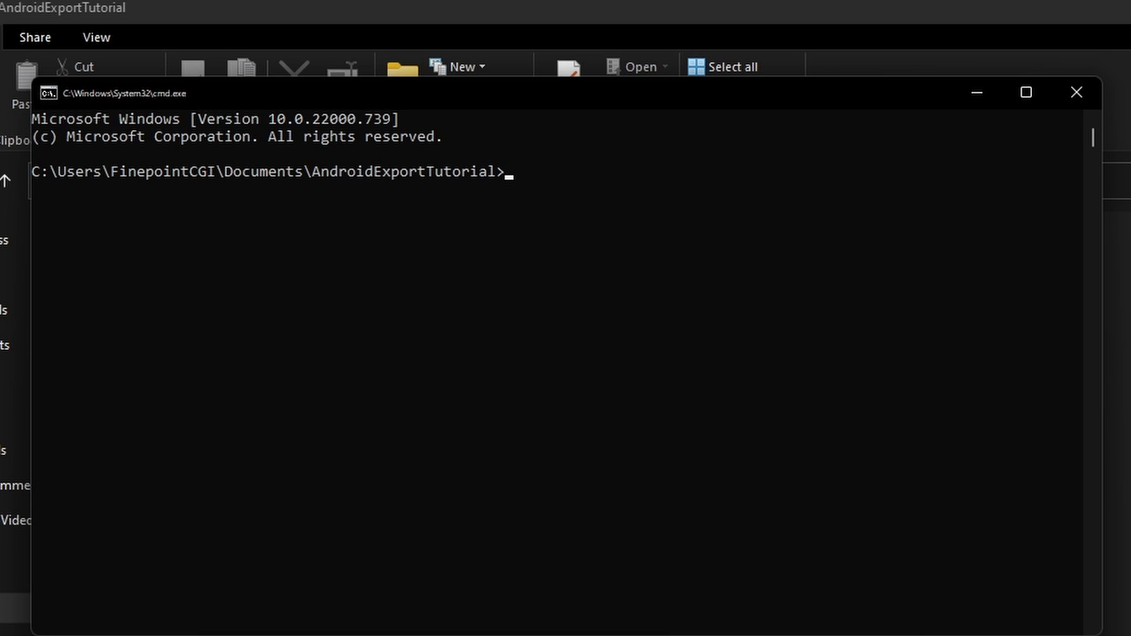
{"action": "type", "text": "keytool -genkey"}
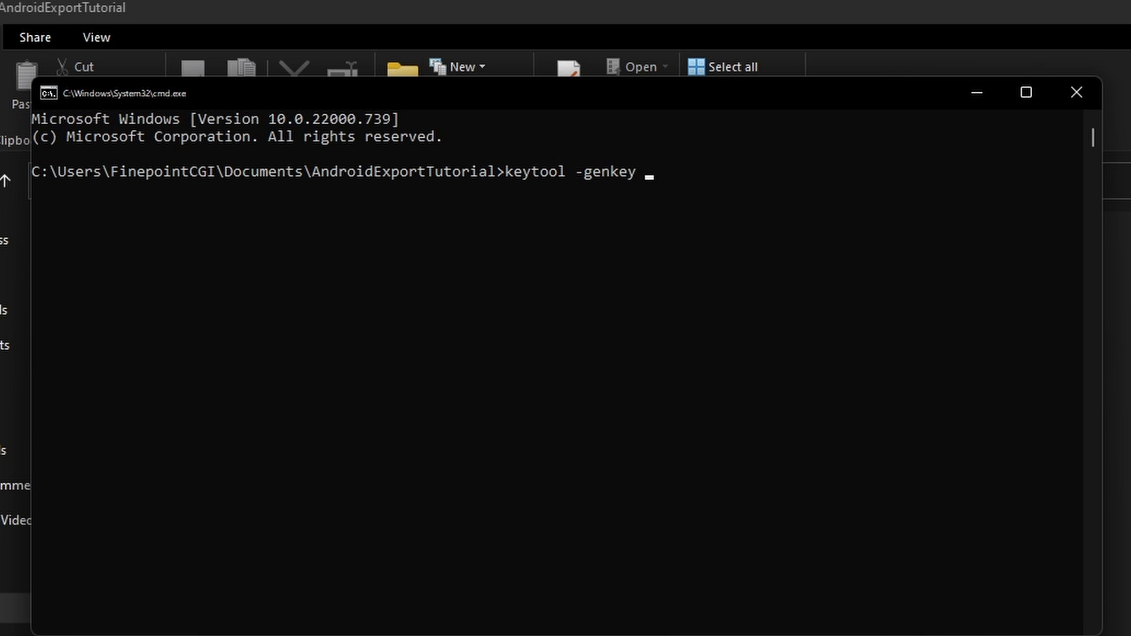
{"action": "type", "text": "-v -keystore re"}
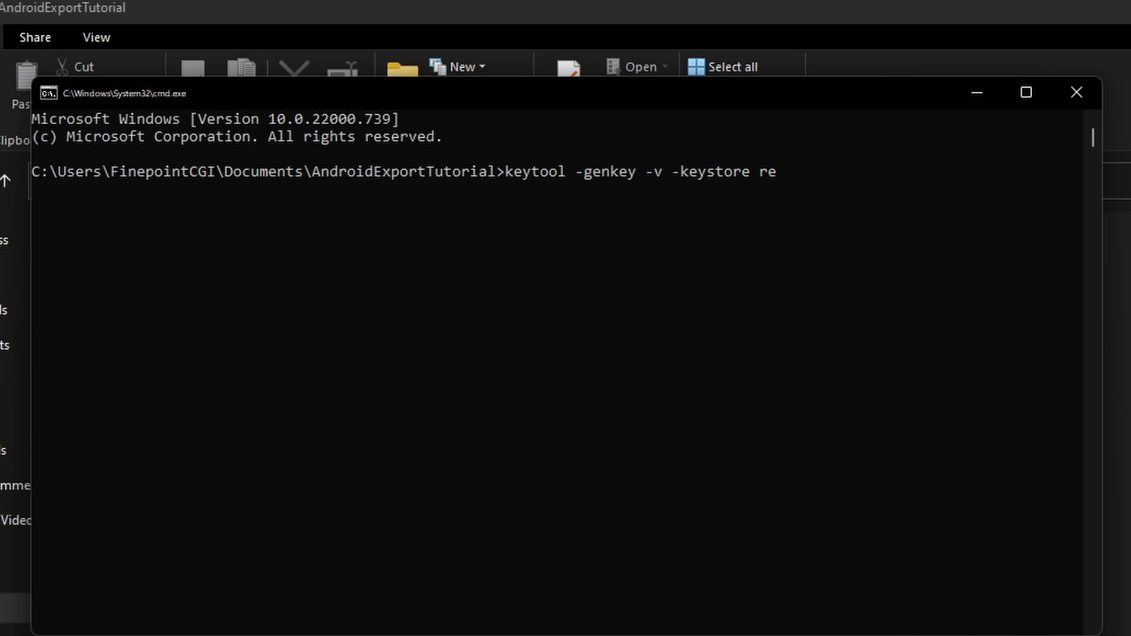
{"action": "type", "text": "lease.keystore -"}
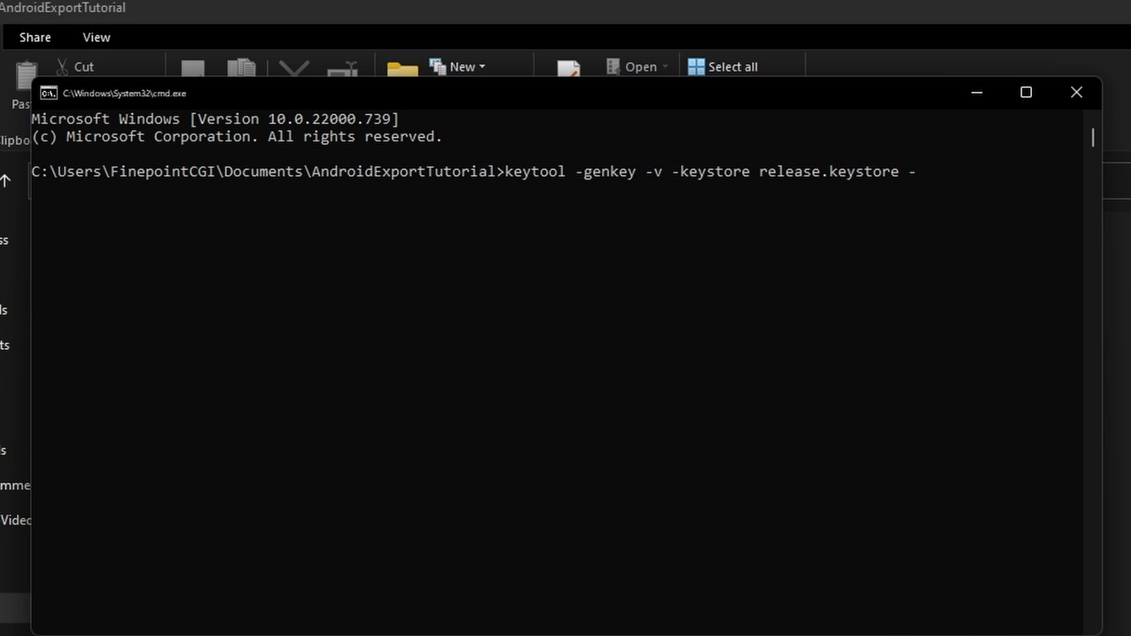
{"action": "type", "text": "alias"}
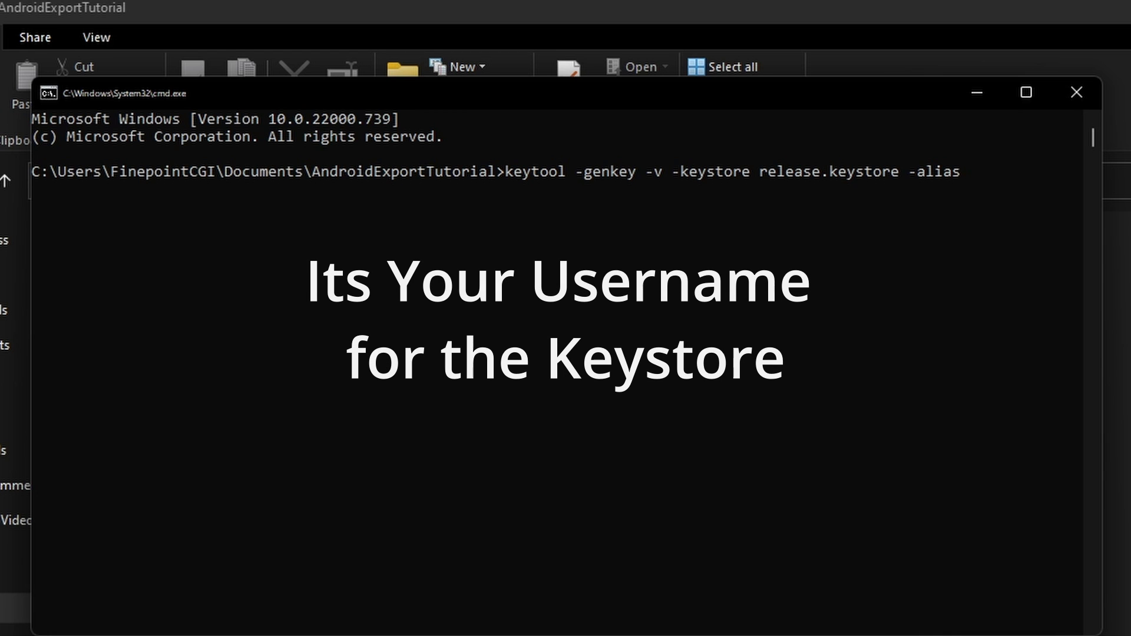
{"action": "type", "text": "testa"}
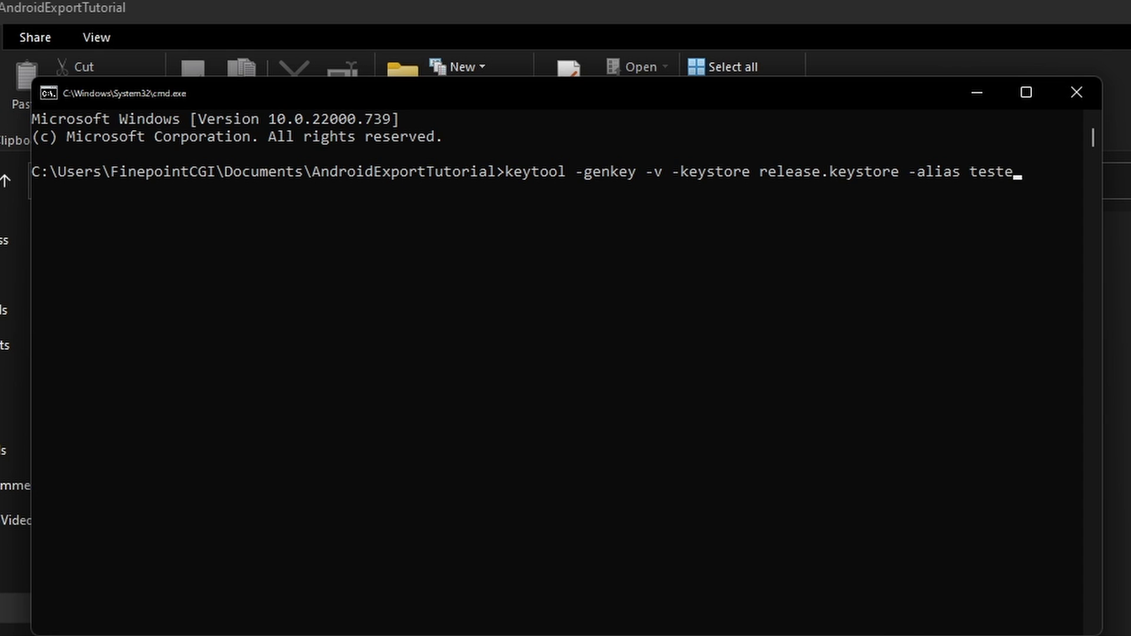
{"action": "type", "text": "xportandrio"}
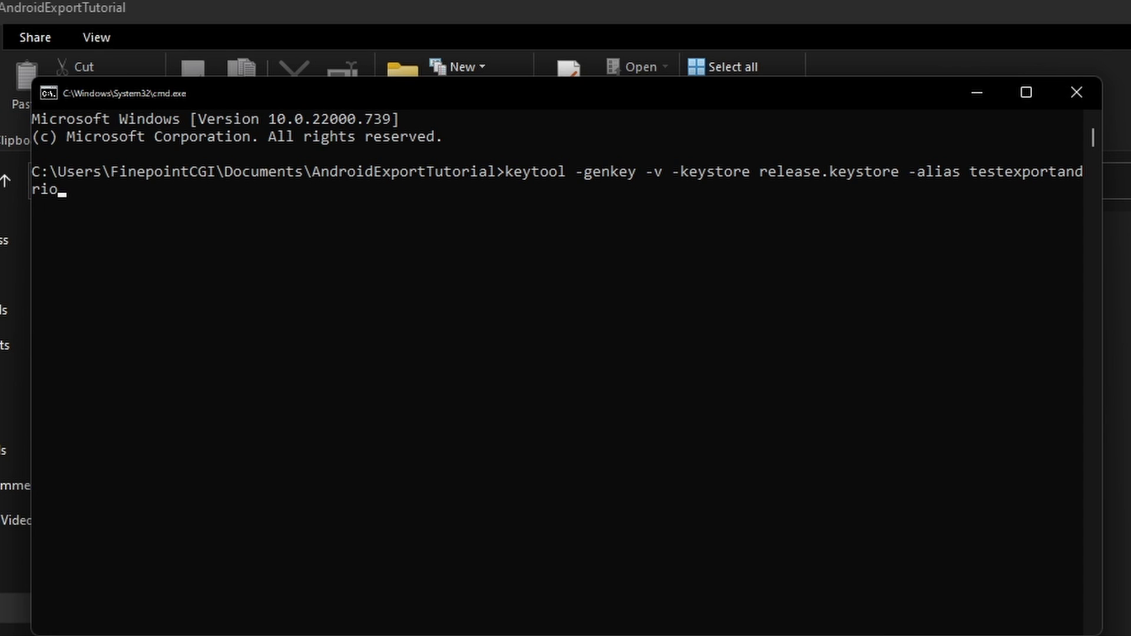
{"action": "type", "text": "dtutorial -keyalg R"}
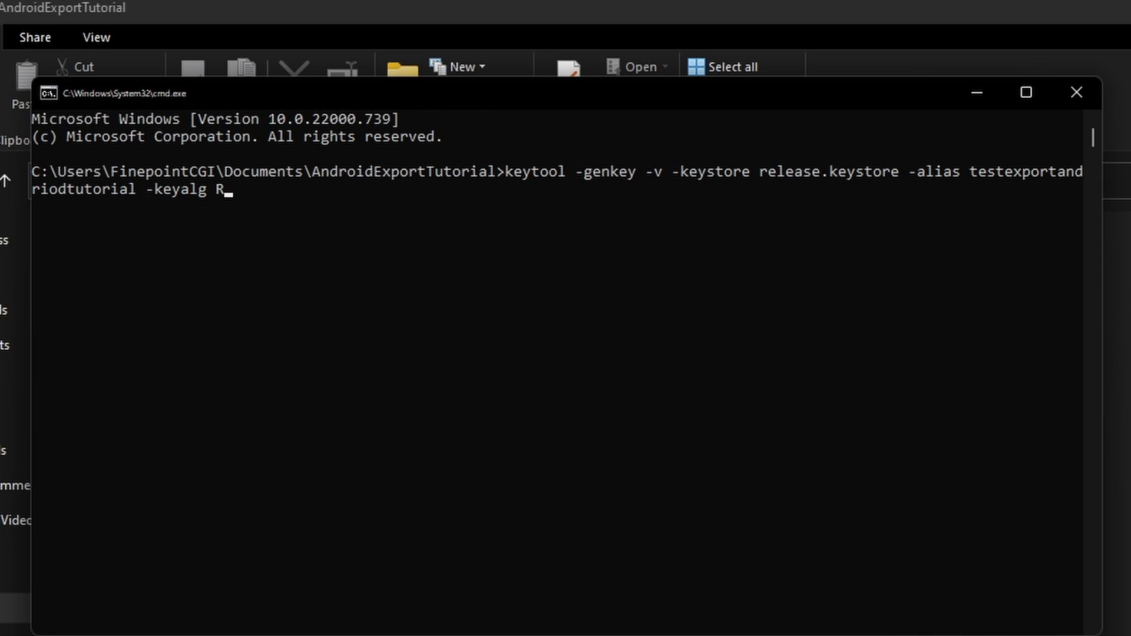
{"action": "type", "text": "SA -keysize 2048"}
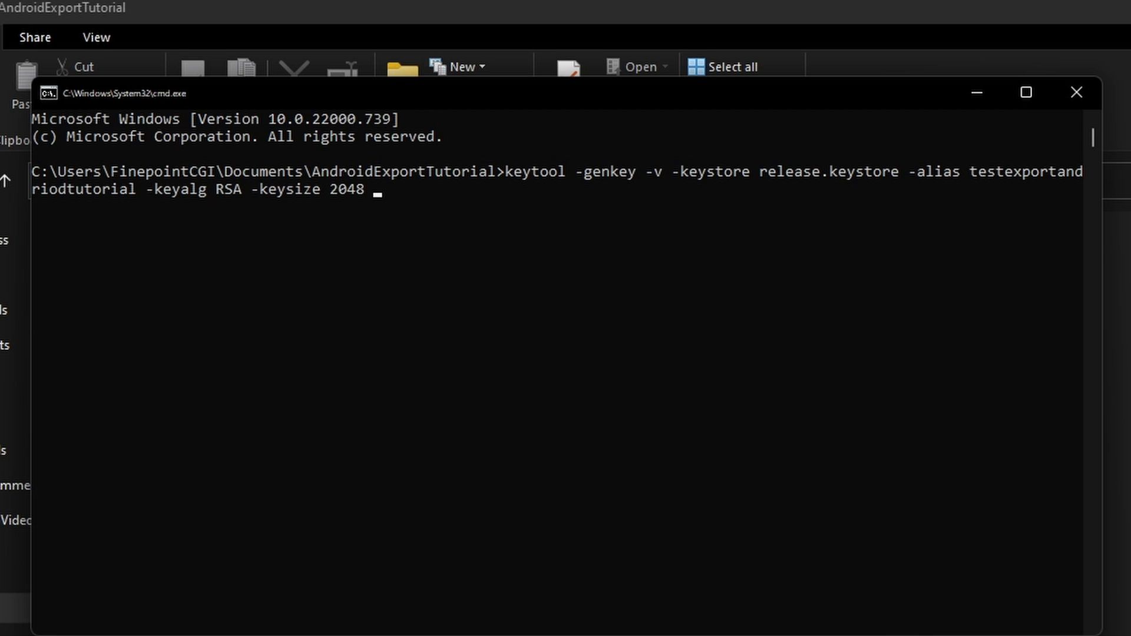
{"action": "type", "text": " -"}
{"action": "key", "text": "BackSpace"}
{"action": "type", "text": "validity 10000"}
{"action": "key", "text": "Return"}
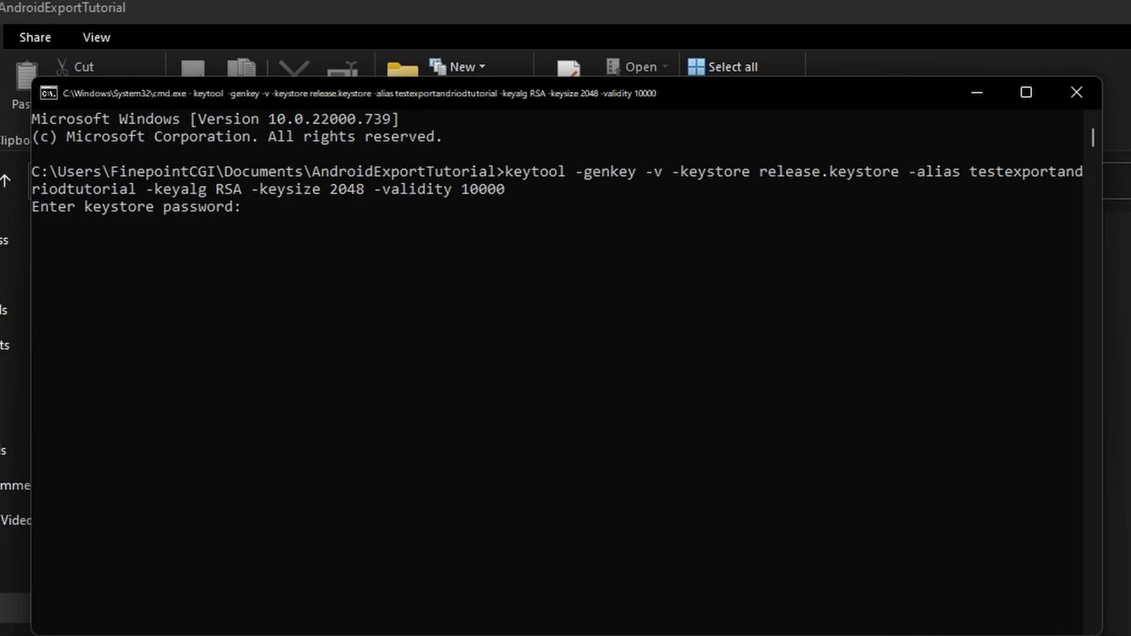
Step: Enter and confirm the keystore password, then give the owner's name, organizational unit and organization
{"action": "key", "text": "Return"}
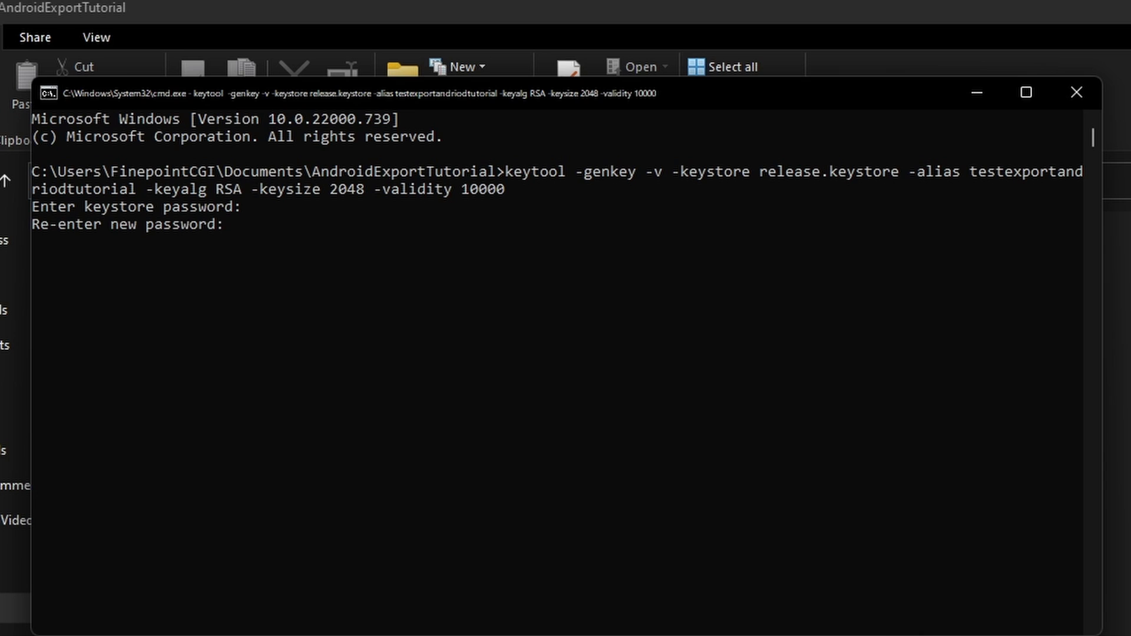
{"action": "key", "text": "Return"}
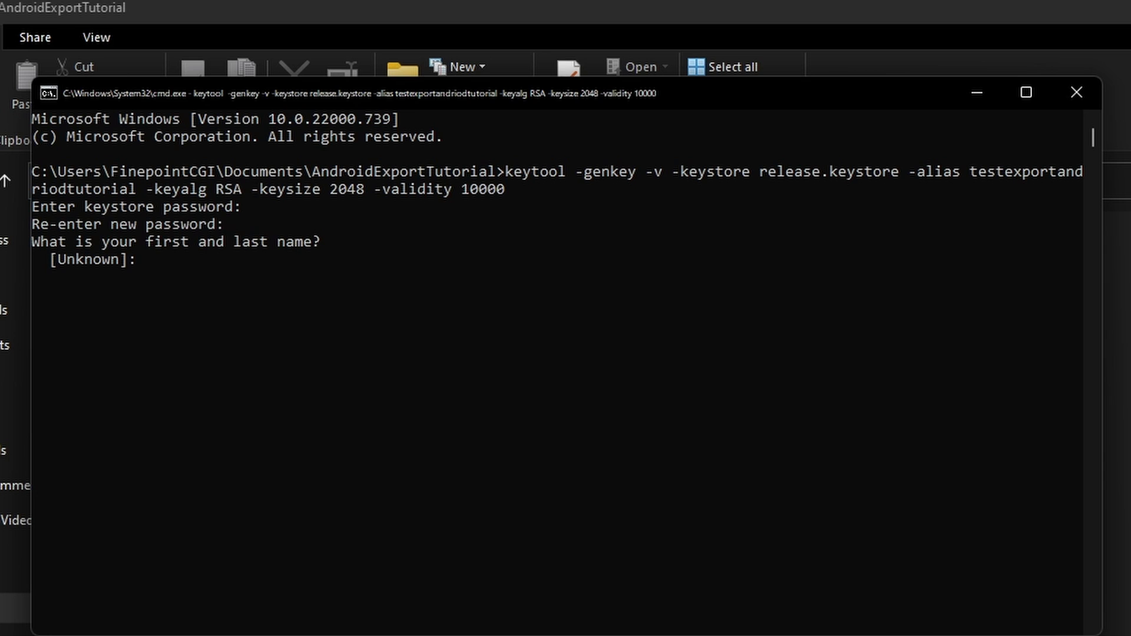
{"action": "type", "text": "mitch"}
{"action": "key", "text": "Return"}
{"action": "type", "text": "finepointcgi"}
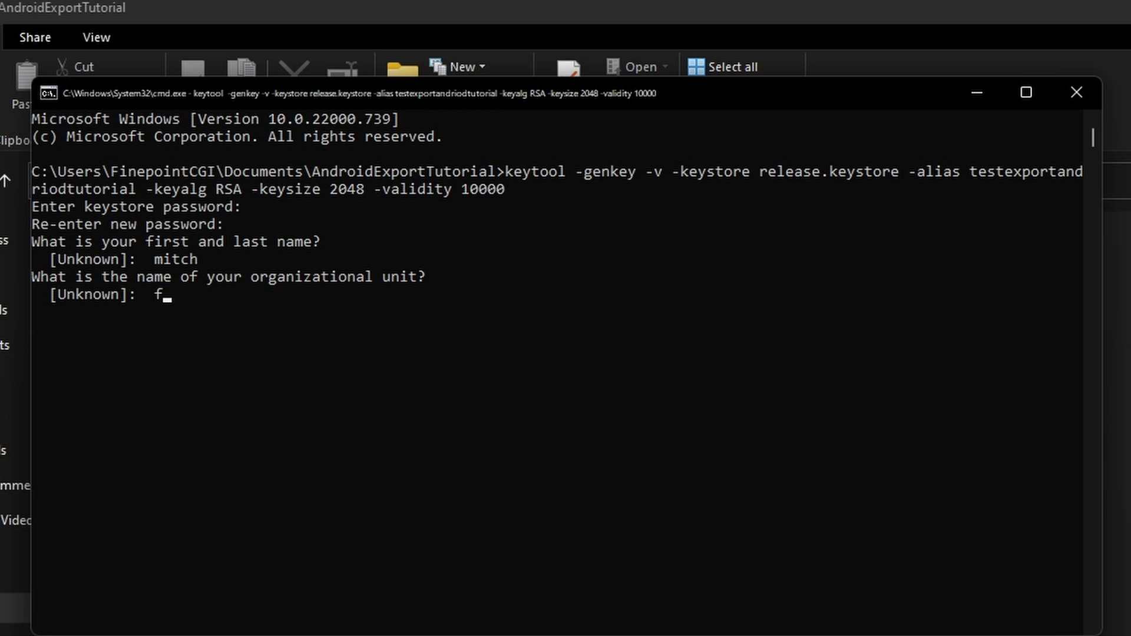
{"action": "key", "text": "Return"}
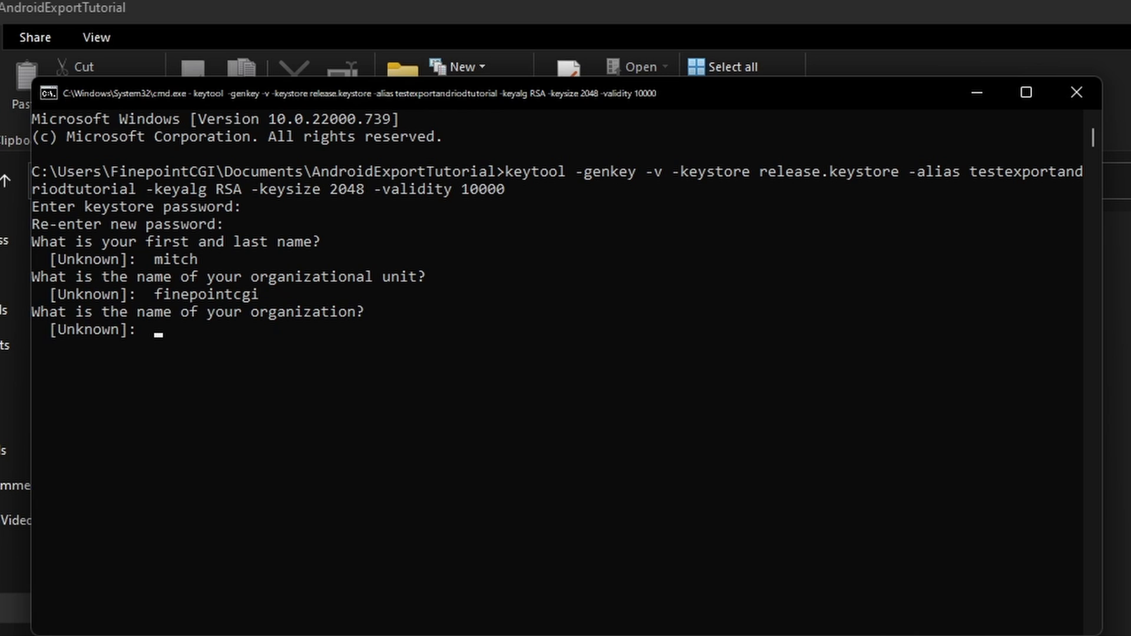
{"action": "type", "text": "finepointcgi"}
{"action": "key", "text": "Return"}
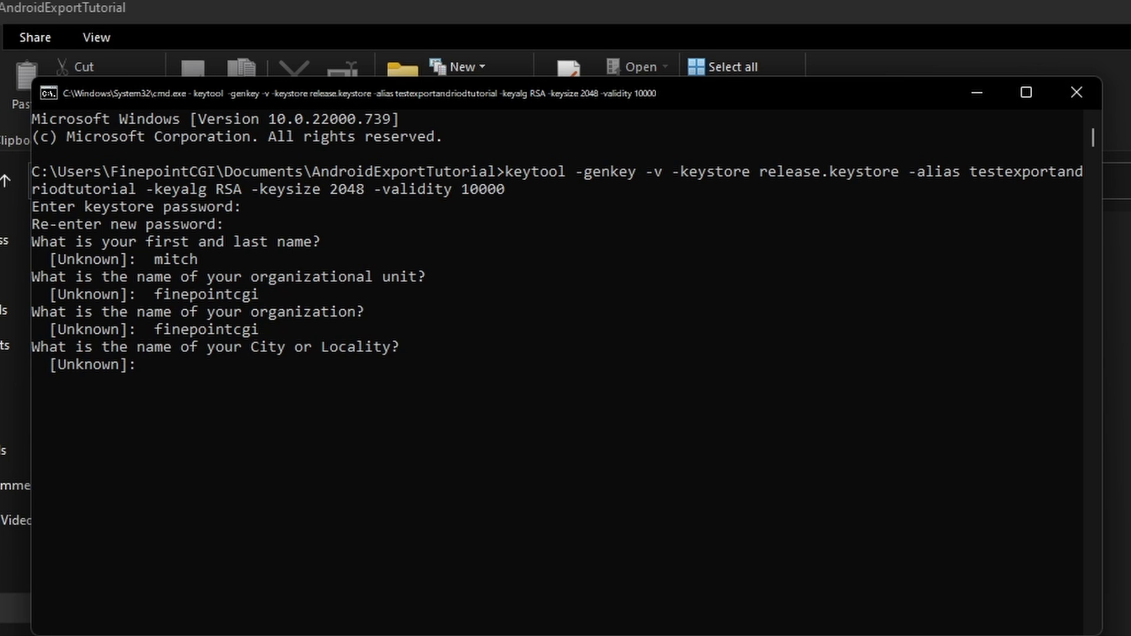
Step: Enter the city, state and country code, confirm with y, then select the new release.keystore file
{"action": "type", "text": "detroit"}
{"action": "key", "text": "Return"}
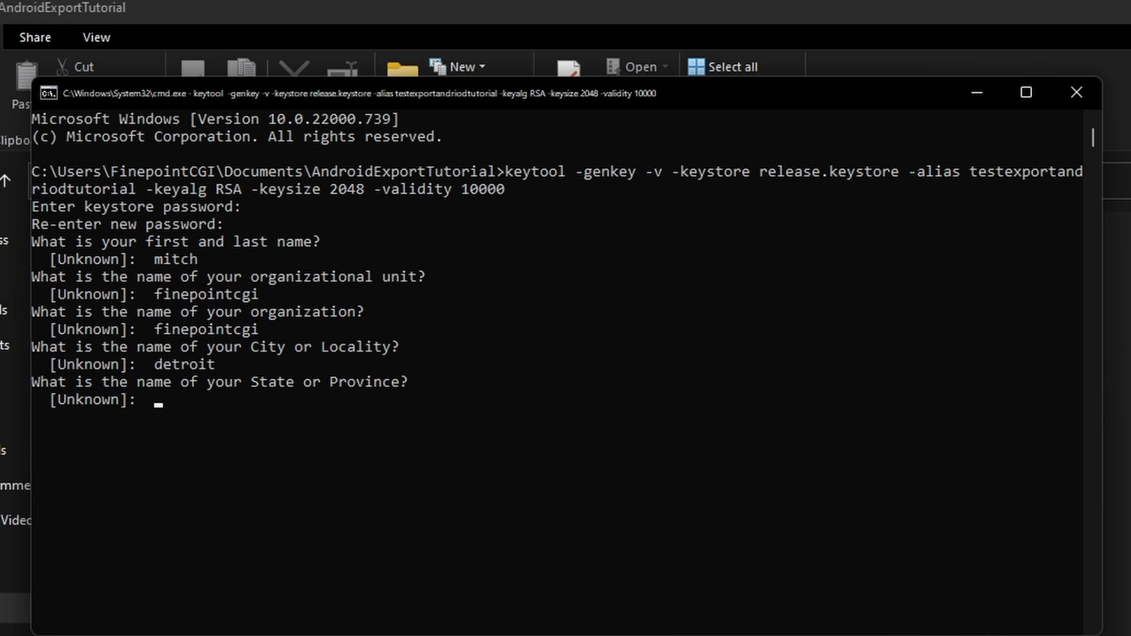
{"action": "type", "text": "mi"}
{"action": "key", "text": "Return"}
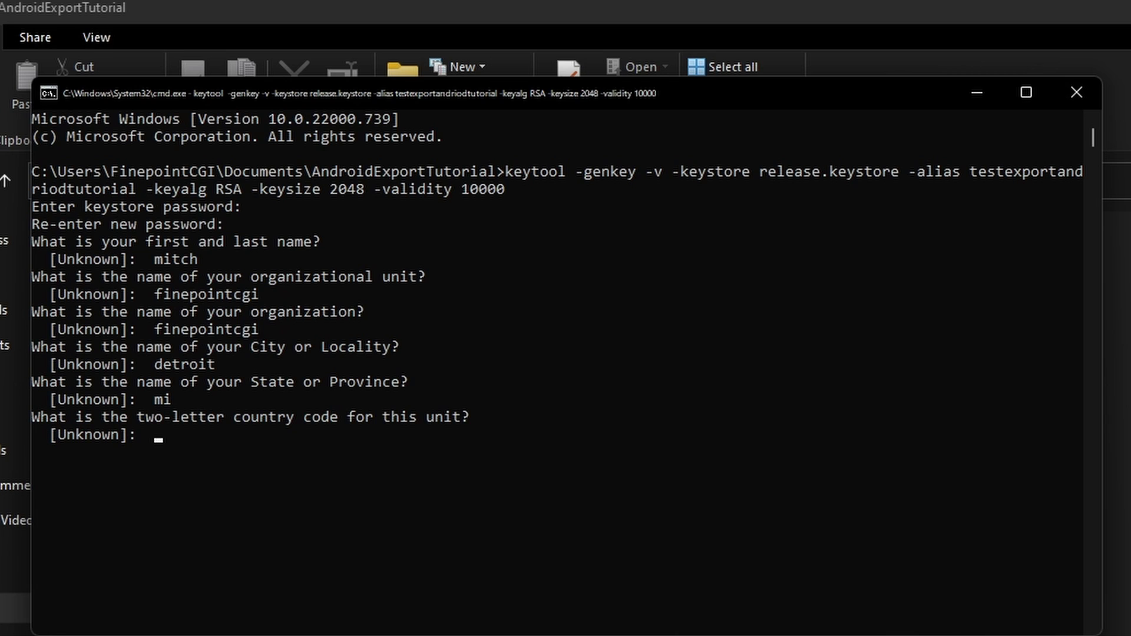
{"action": "type", "text": "us"}
{"action": "key", "text": "Return"}
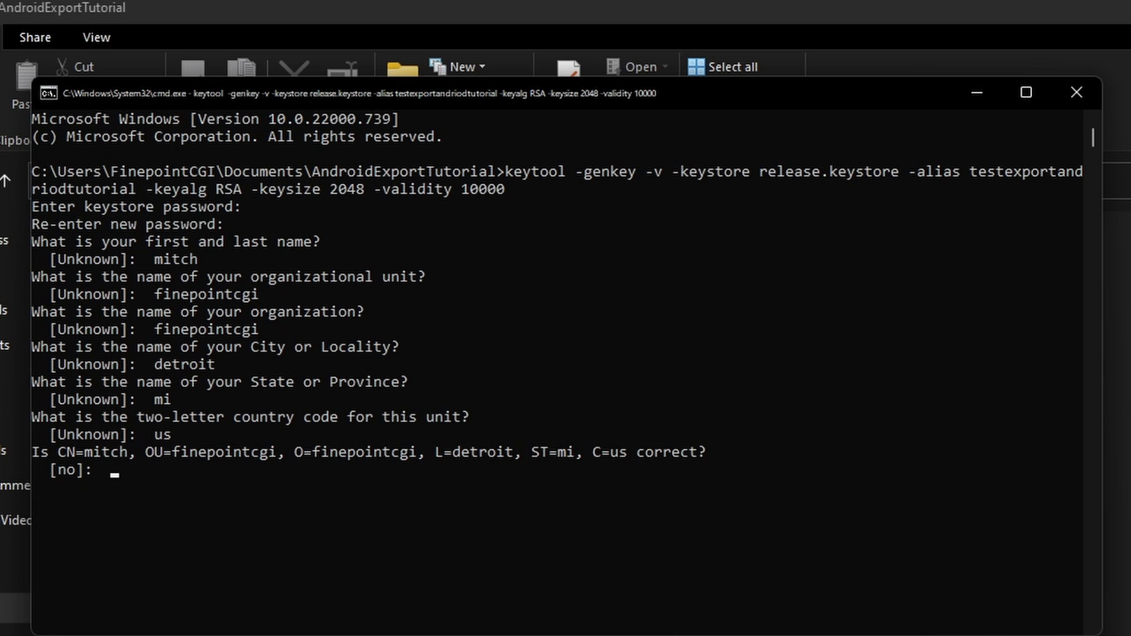
{"action": "type", "text": "y"}
{"action": "key", "text": "Return"}
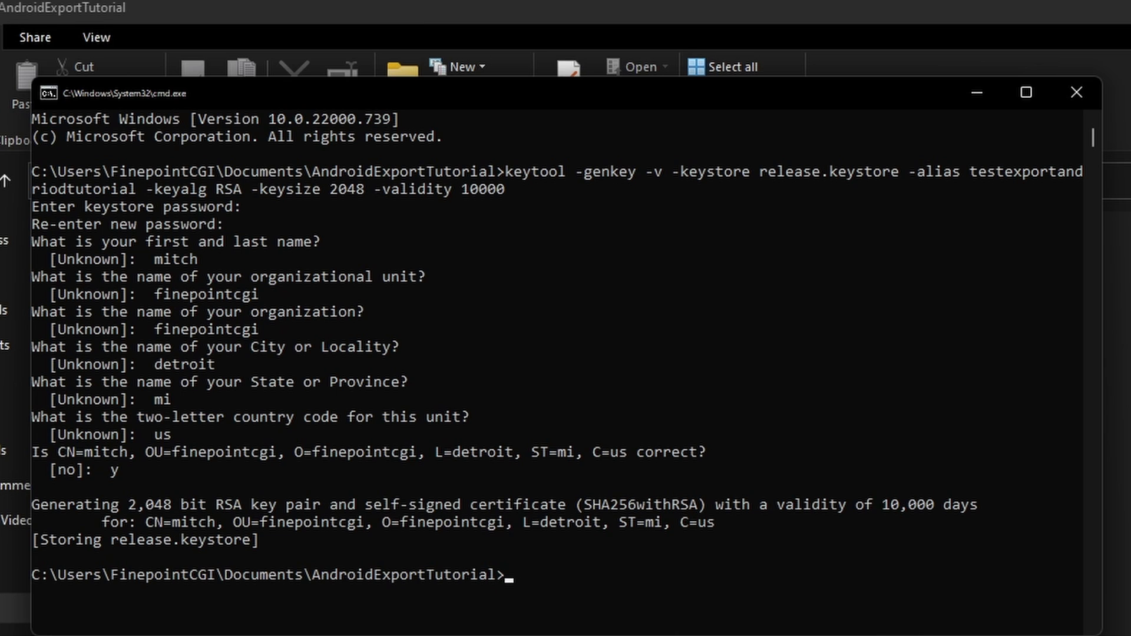
{"action": "left_click", "coordinate": [243, 634]}
{"action": "left_click", "coordinate": [142, 569]}
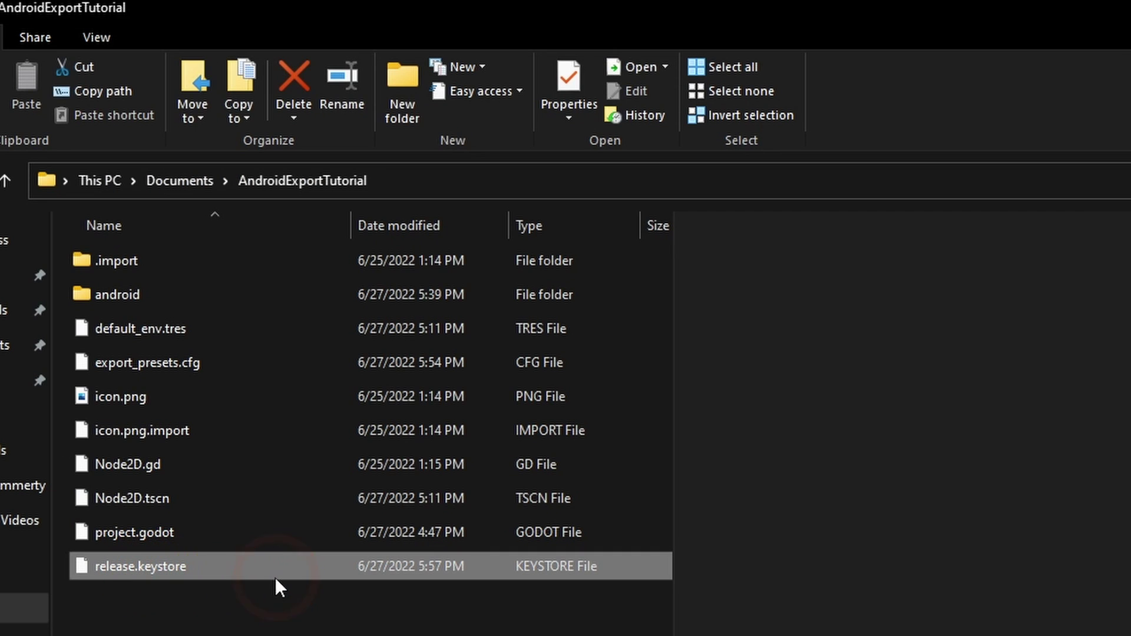
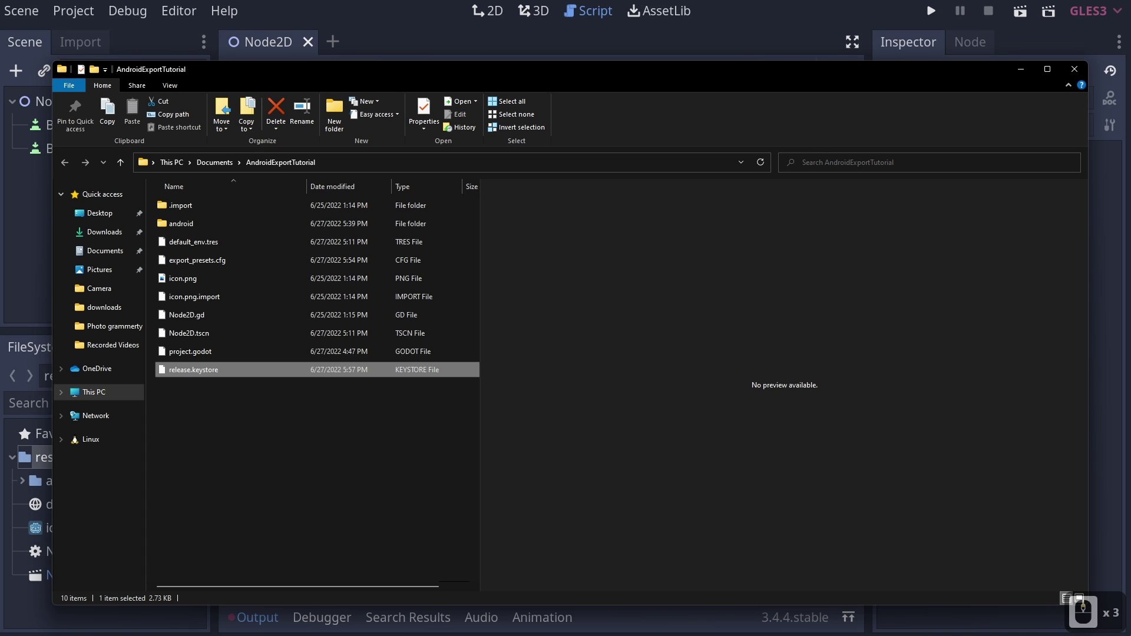
Step: Point the Android export preset's Release keystore at release.keystore from the project folder
{"action": "left_click", "coordinate": [64, 17]}
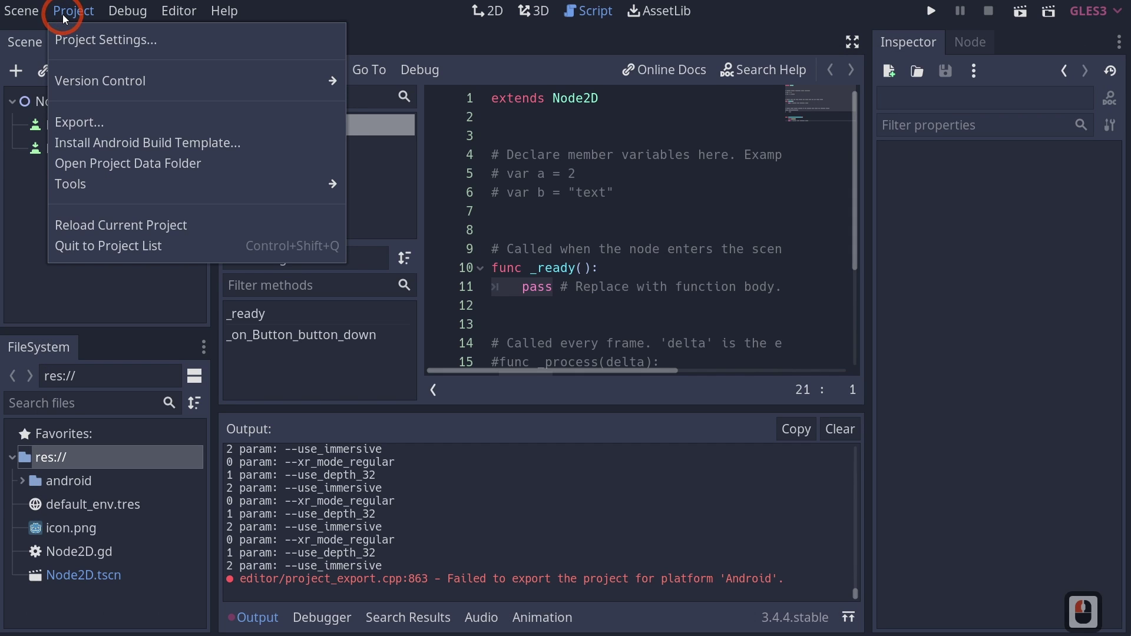
{"action": "left_click", "coordinate": [76, 122]}
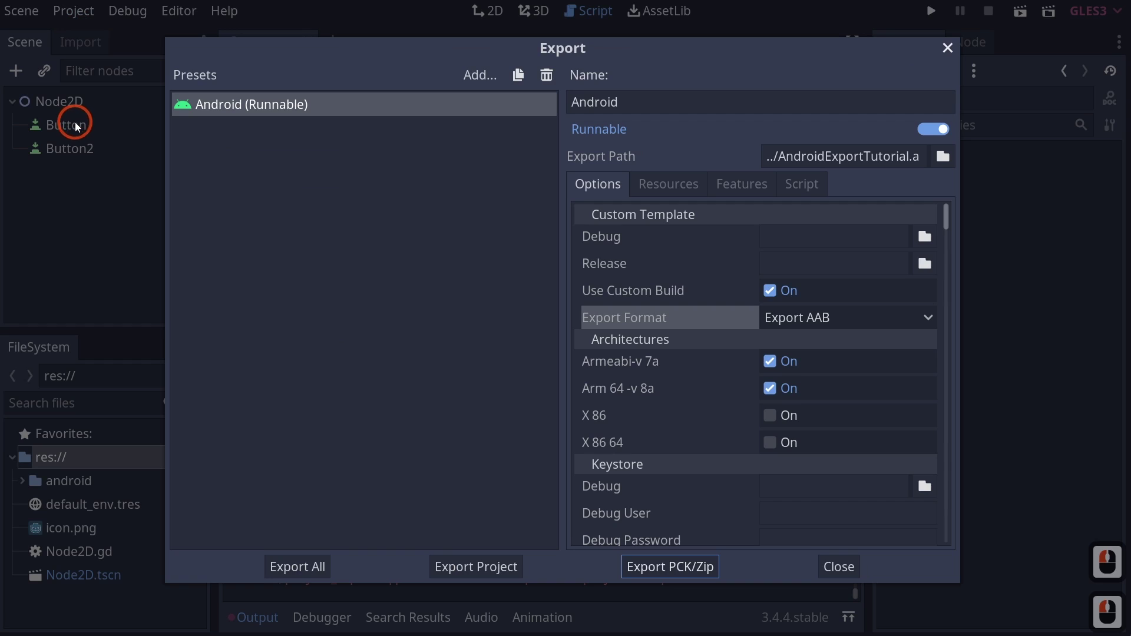
{"action": "left_click", "coordinate": [470, 254]}
{"action": "scroll", "coordinate": [670, 408], "scroll_direction": "down", "scroll_amount": 4}
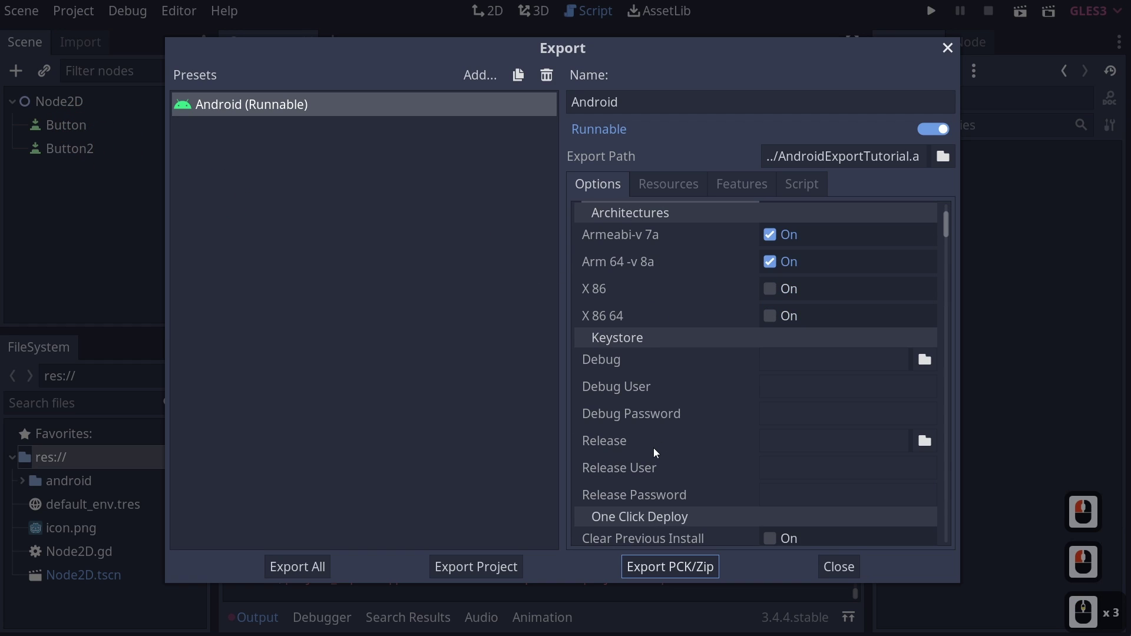
{"action": "left_click", "coordinate": [594, 445]}
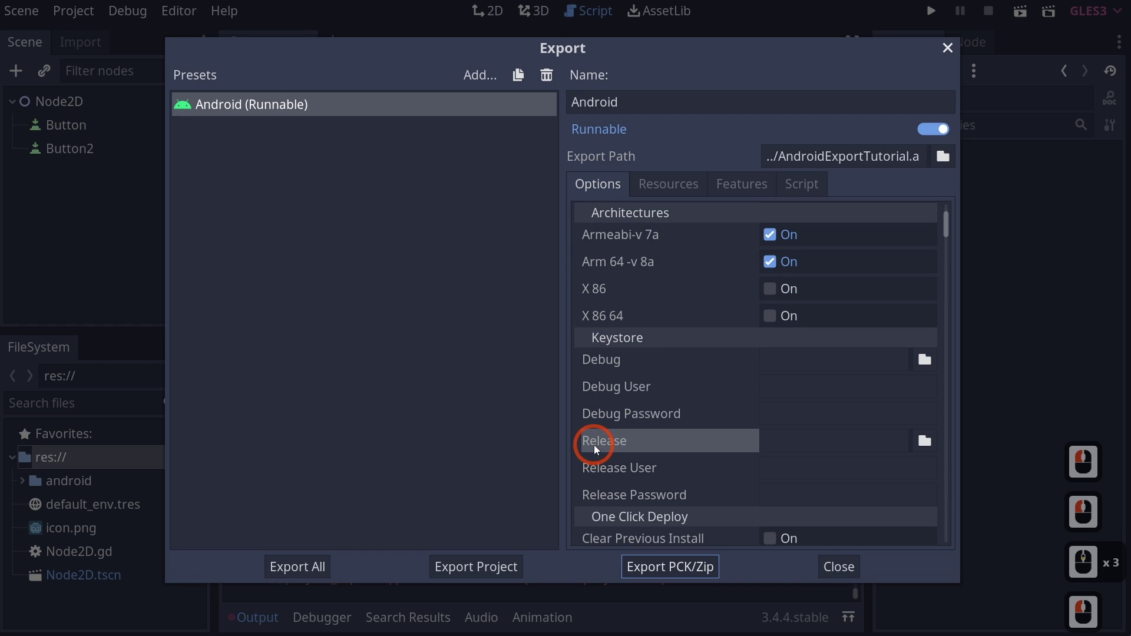
{"action": "left_click", "coordinate": [924, 443]}
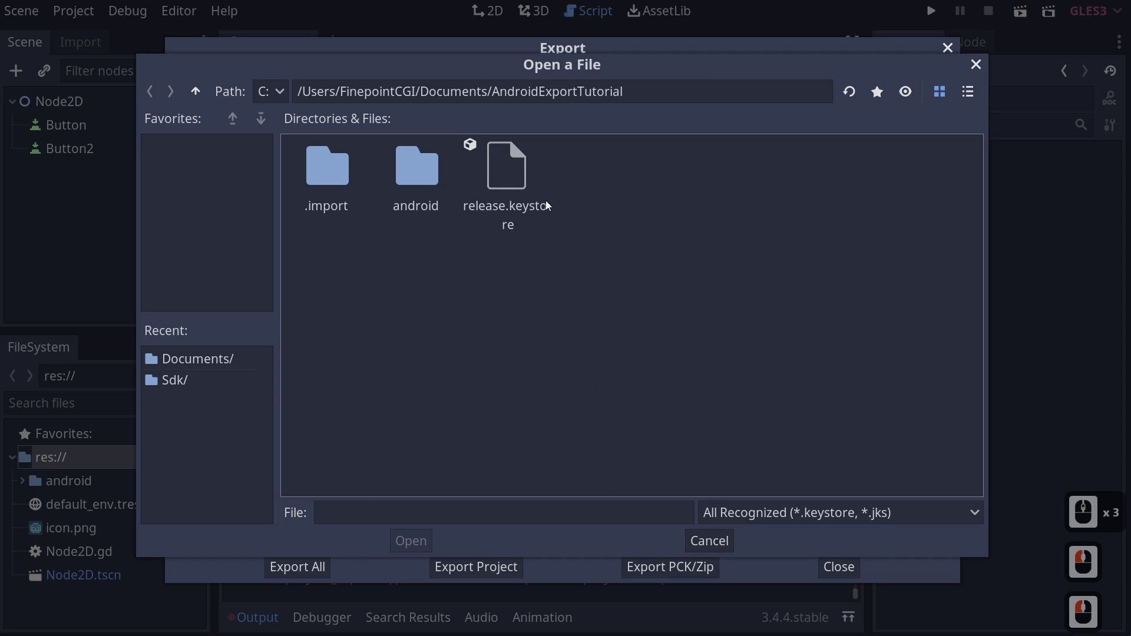
{"action": "left_click", "coordinate": [522, 182]}
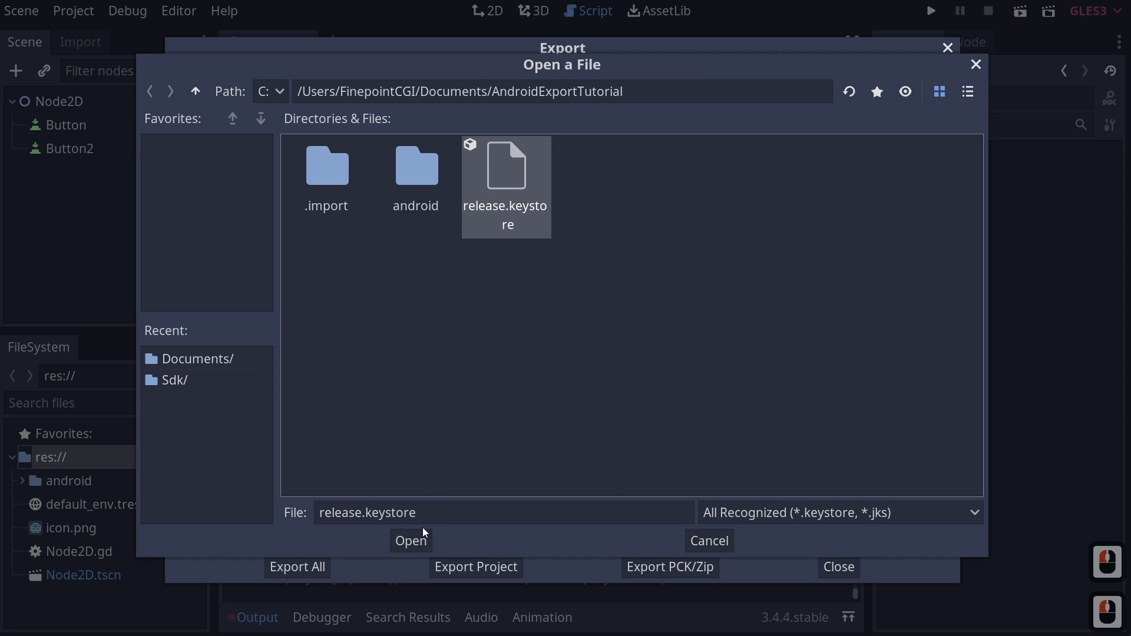
{"action": "left_click", "coordinate": [411, 541]}
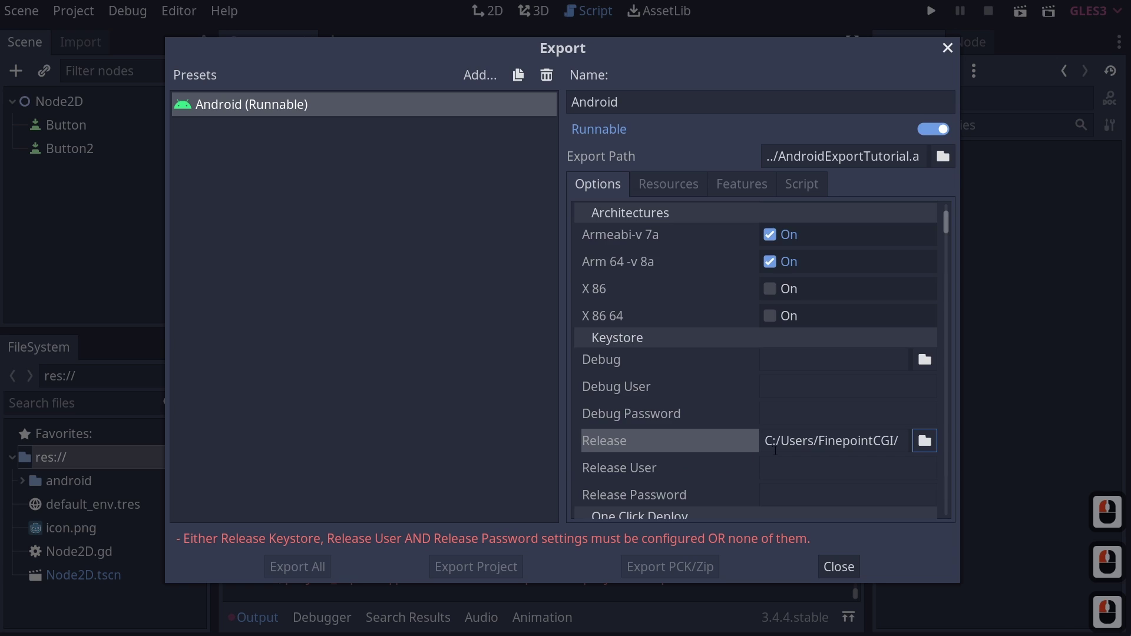
{"action": "scroll", "coordinate": [776, 451], "scroll_direction": "down", "scroll_amount": 3}
{"action": "left_click", "coordinate": [794, 351]}
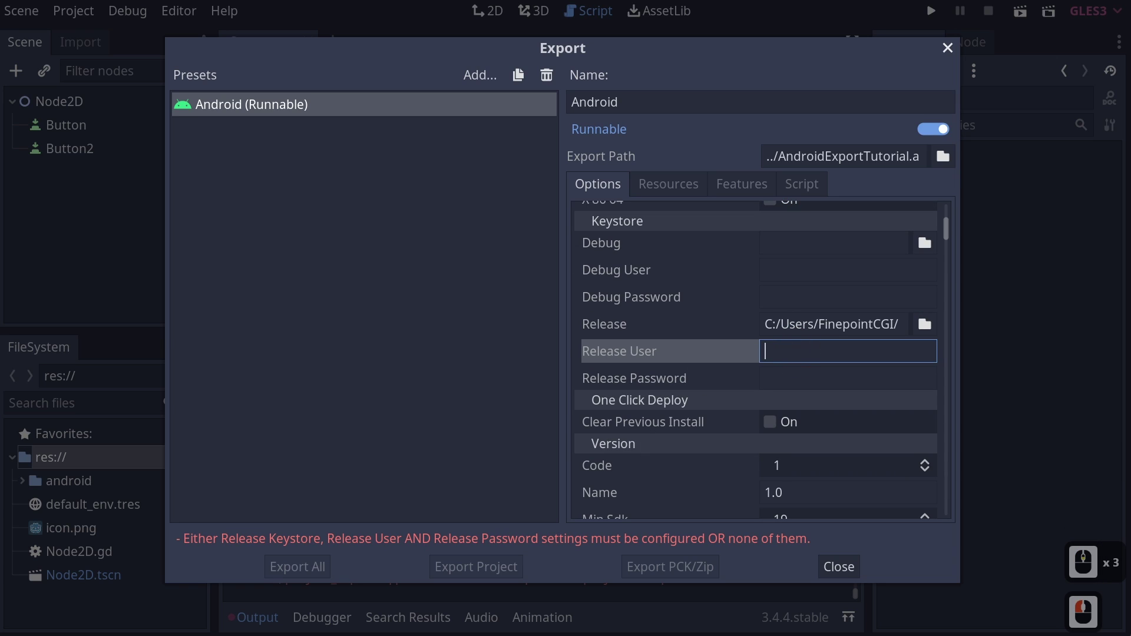
Step: Copy the key alias testexportandriodtutorial from the keytool command in the console
{"action": "key", "text": "alt+Tab"}
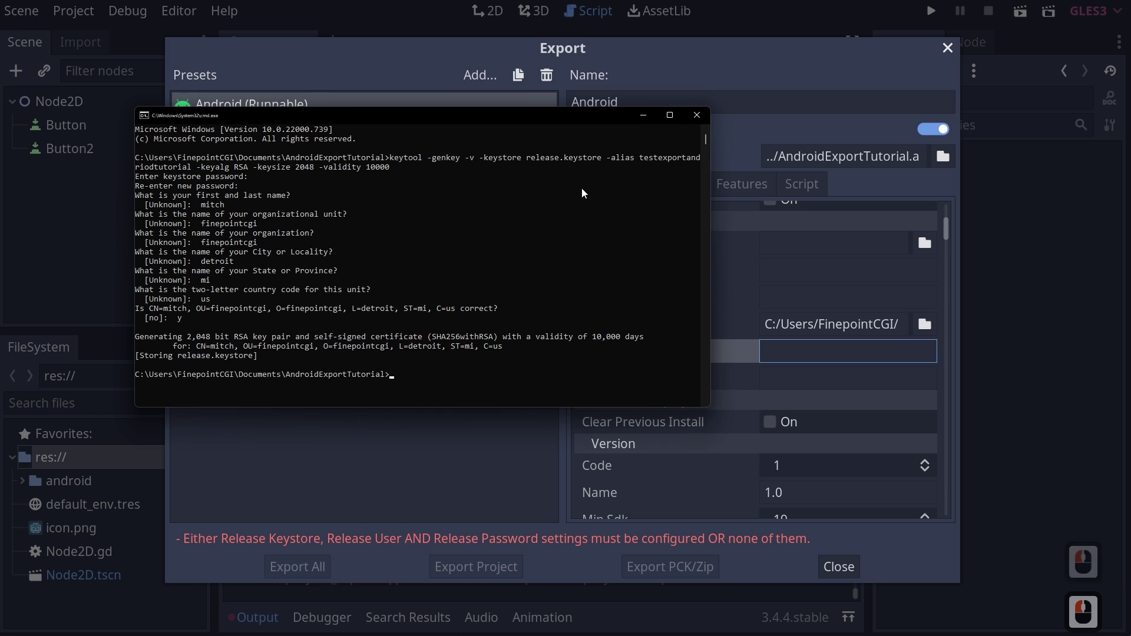
{"action": "double_click", "coordinate": [659, 159]}
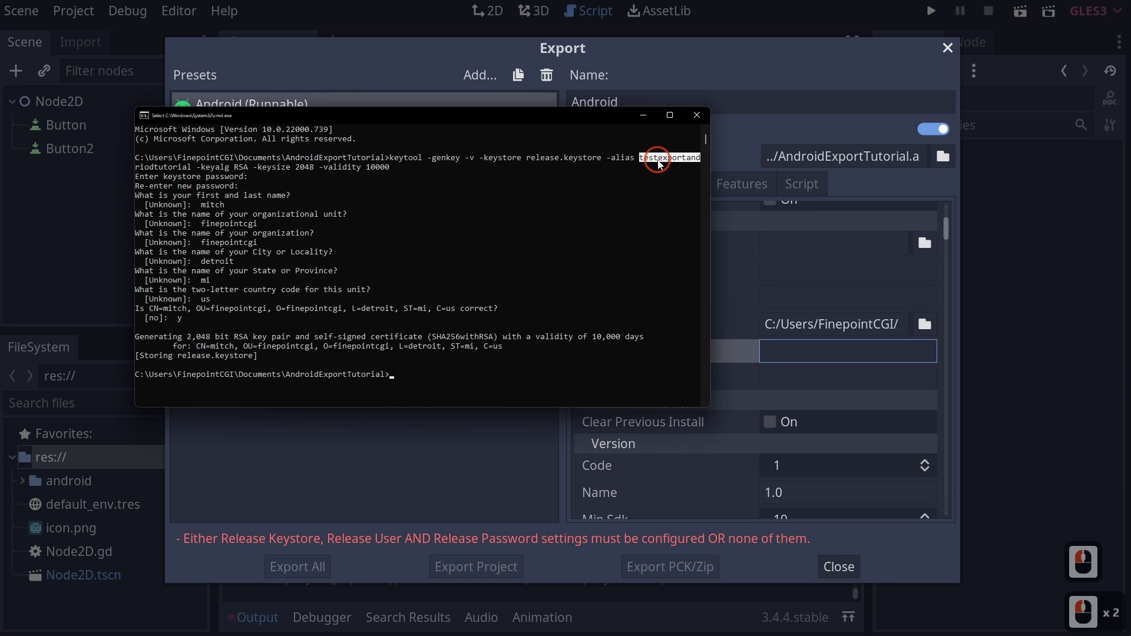
{"action": "left_click", "coordinate": [193, 167]}
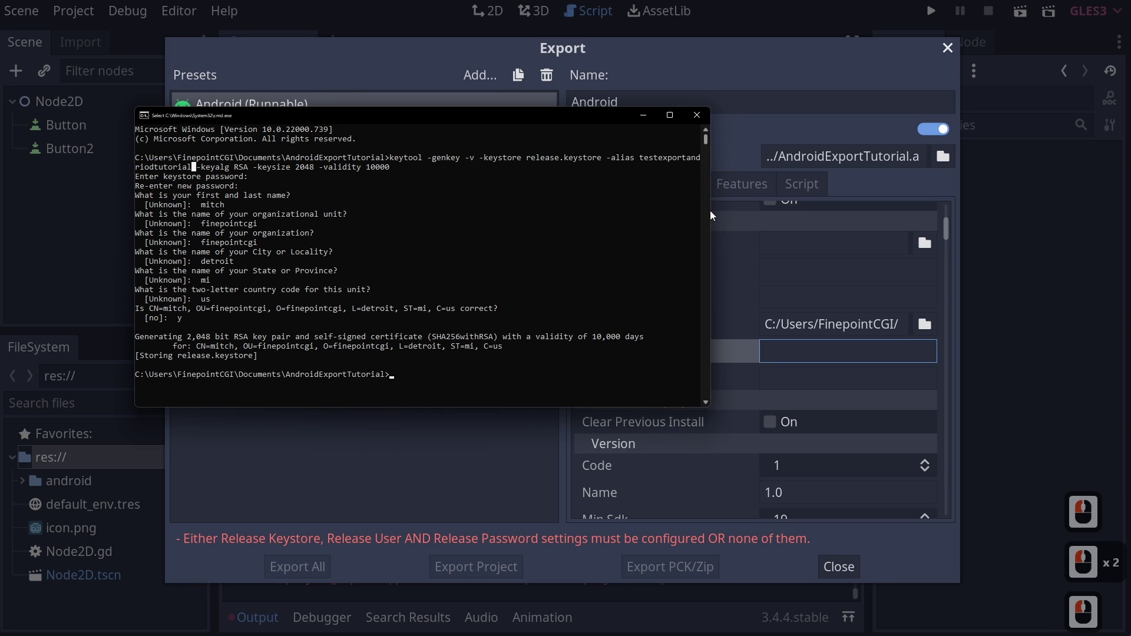
{"action": "left_click", "coordinate": [707, 211]}
{"action": "scroll", "coordinate": [655, 223], "scroll_direction": "up", "scroll_amount": 10}
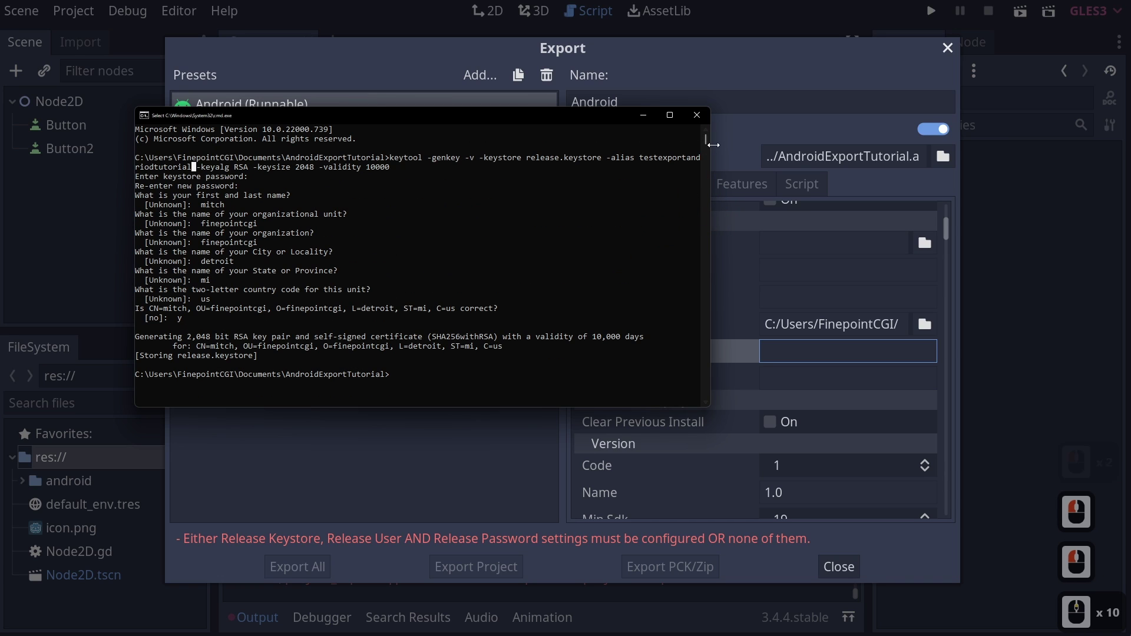
{"action": "left_click_drag", "start_coordinate": [712, 144], "coordinate": [877, 147]}
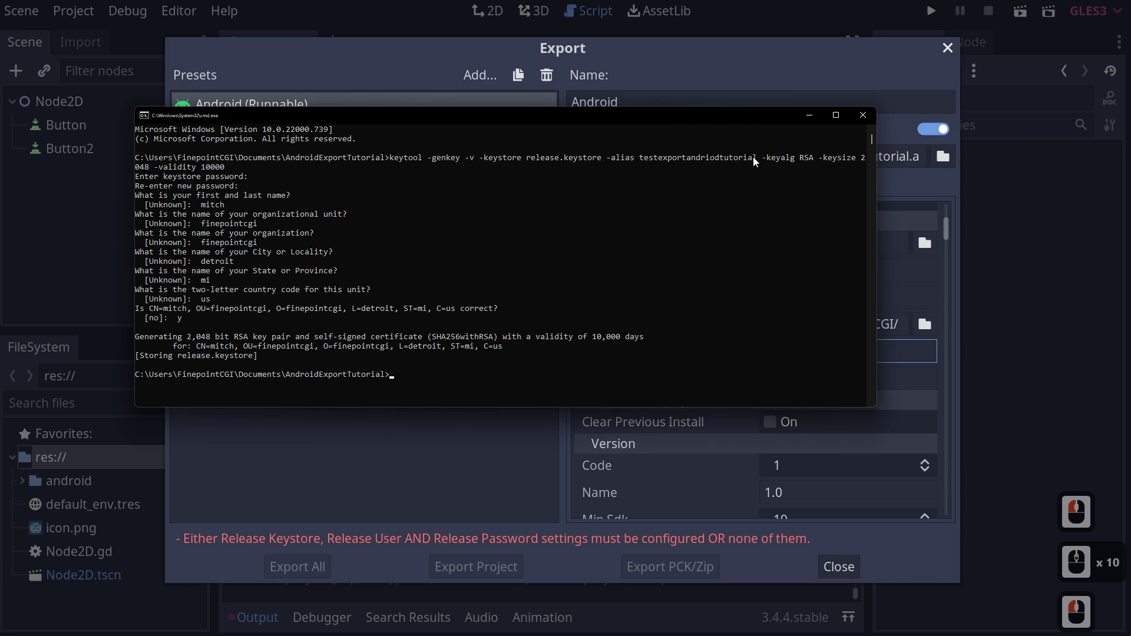
{"action": "left_click_drag", "start_coordinate": [756, 162], "coordinate": [642, 160]}
{"action": "key", "text": "ctrl+c"}
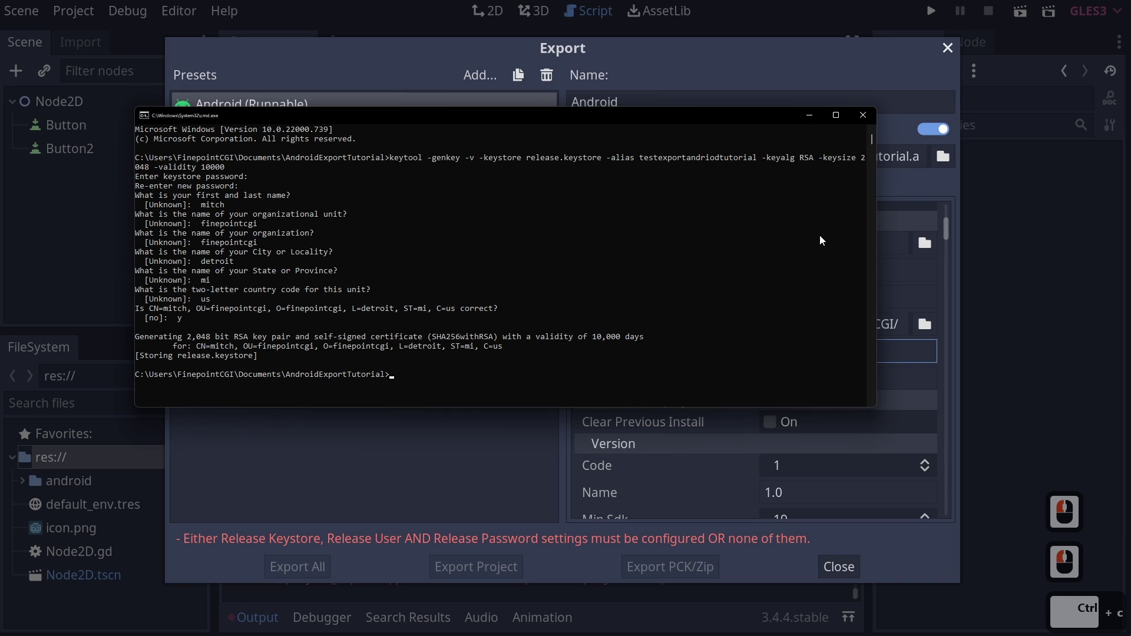
Step: Paste the alias into the preset's Release User field
{"action": "left_click", "coordinate": [874, 360]}
{"action": "key", "text": "ctrl+v"}
{"action": "left_click", "coordinate": [869, 371]}
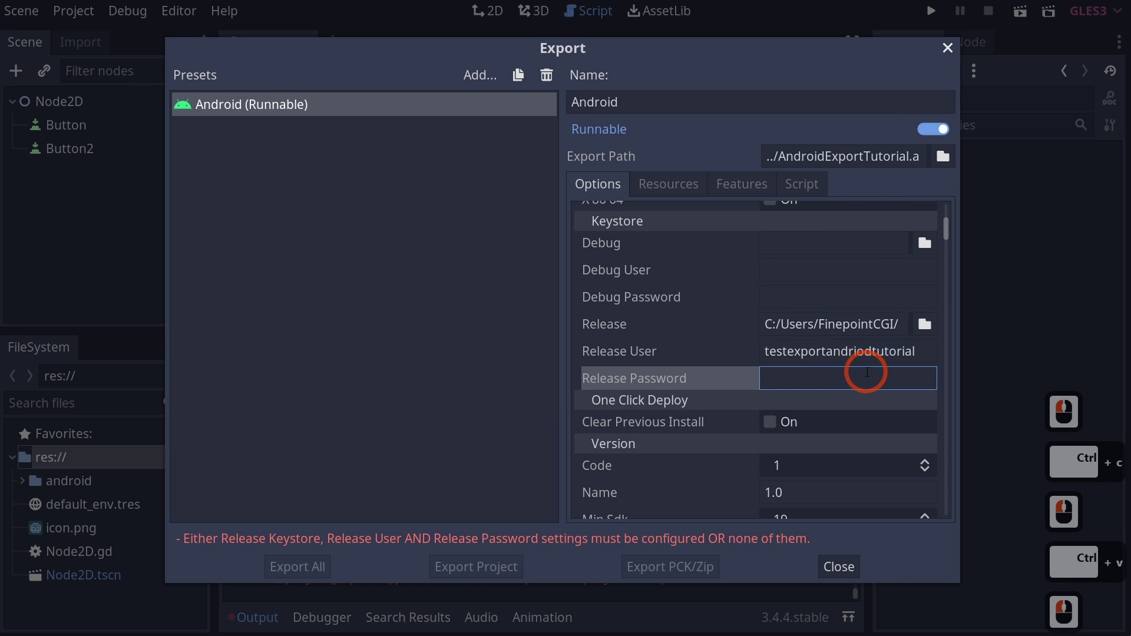
Step: Enter the keystore password as Release Password and export the project as AndroidExportTutorial.aab
{"action": "type", "text": "password"}
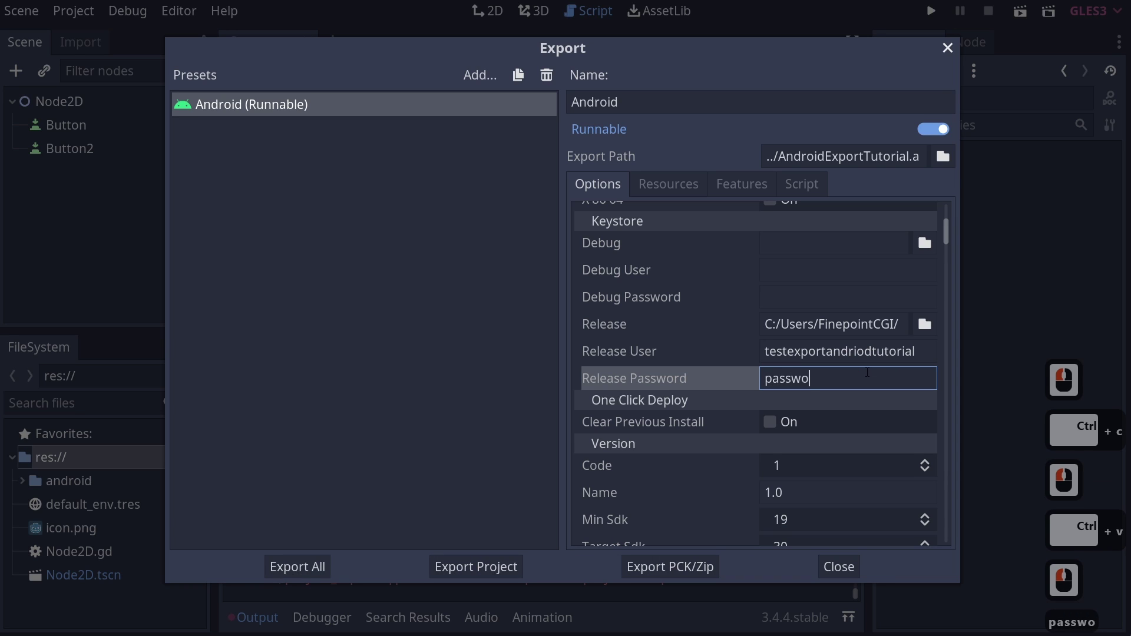
{"action": "left_click", "coordinate": [465, 567]}
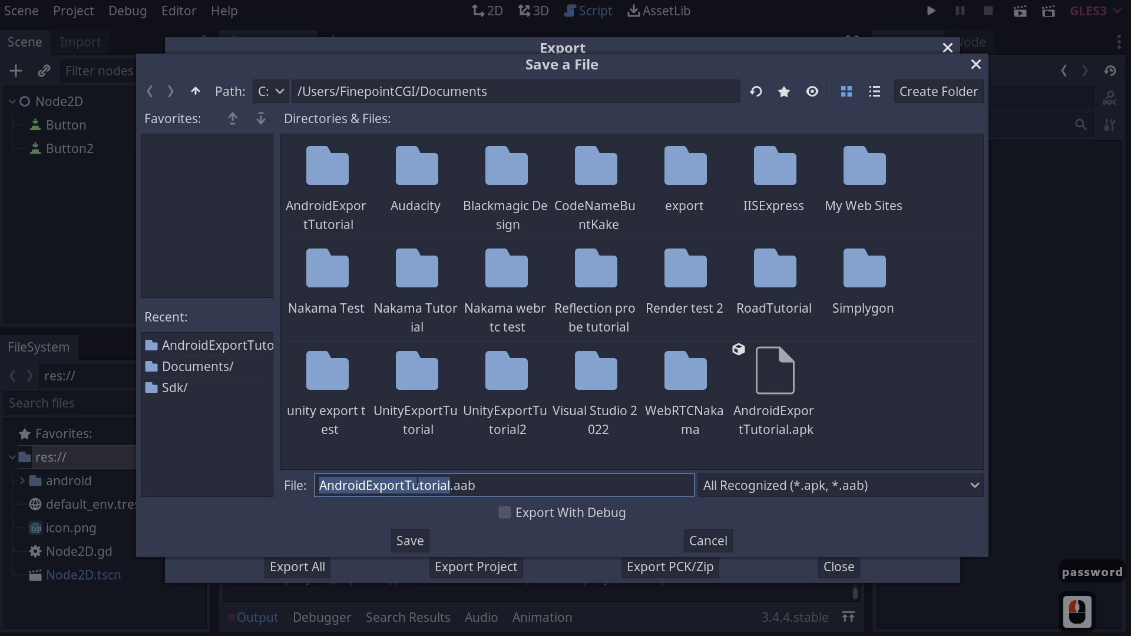
{"action": "left_click", "coordinate": [417, 543]}
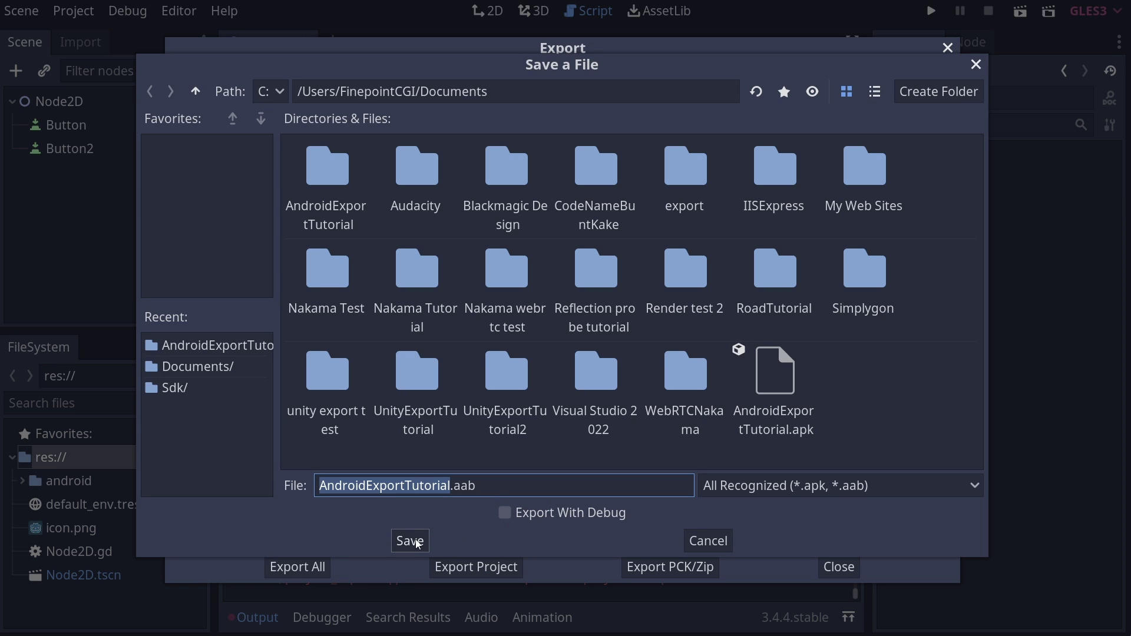
{"action": "left_click", "coordinate": [417, 542]}
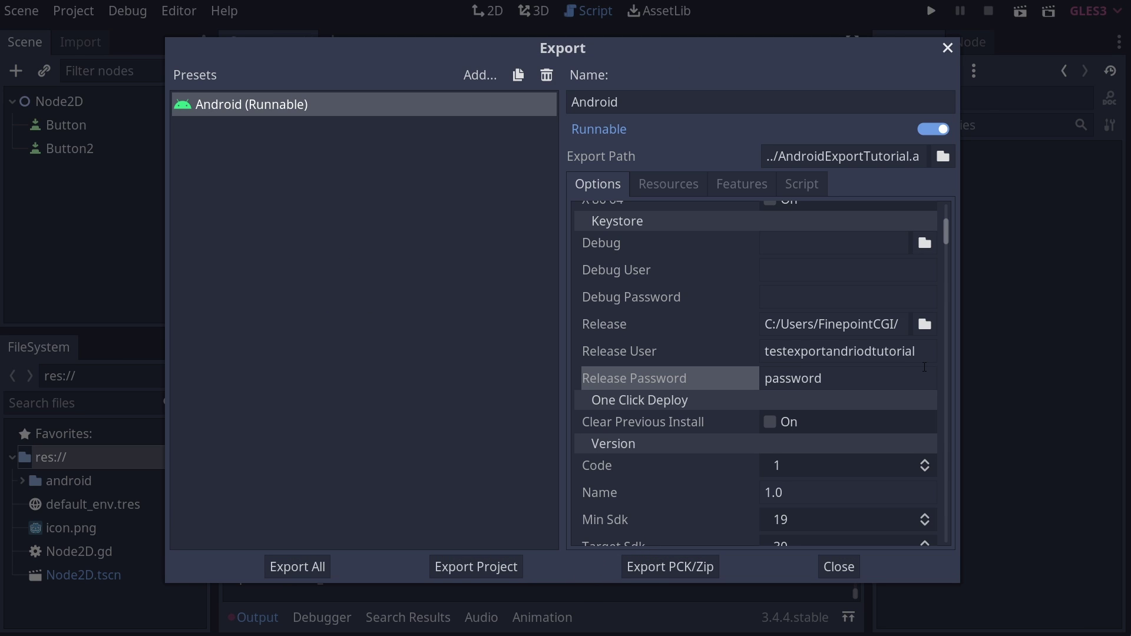
Step: Edit a text value in the Android export preset options
{"action": "scroll", "coordinate": [696, 425], "scroll_direction": "down", "scroll_amount": 3}
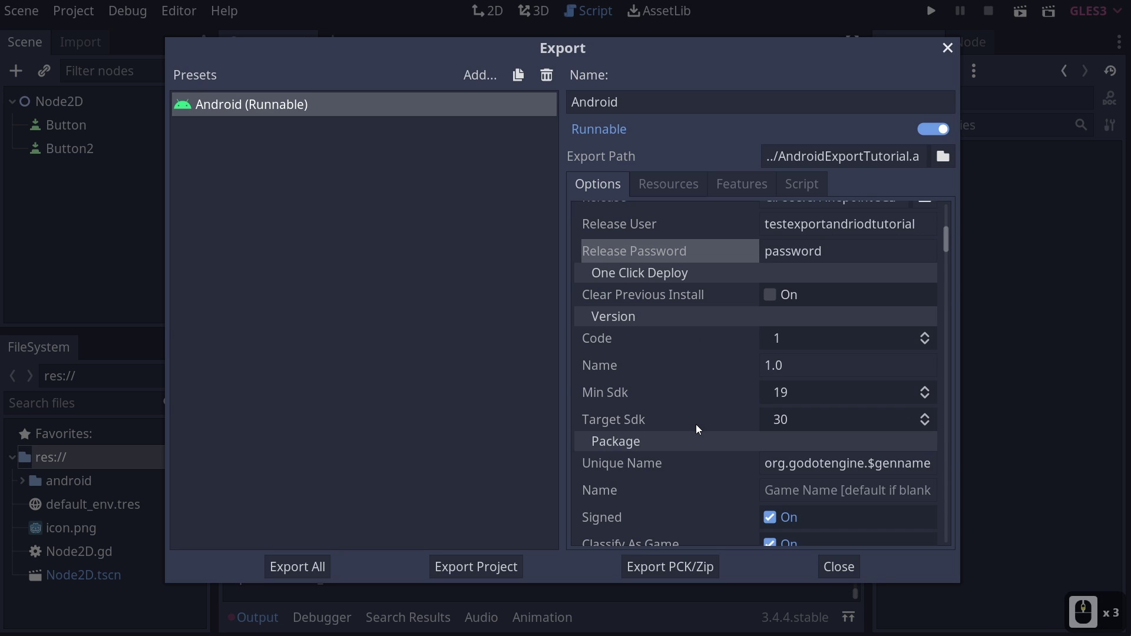
{"action": "scroll", "coordinate": [913, 409], "scroll_direction": "down", "scroll_amount": 2}
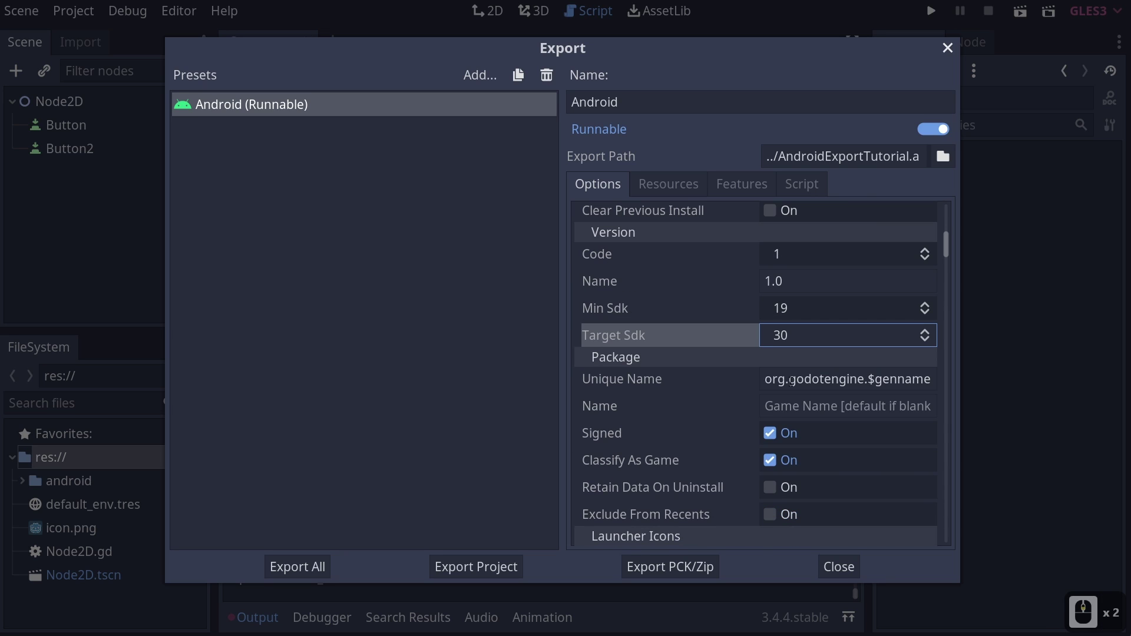
{"action": "left_click_drag", "start_coordinate": [789, 378], "coordinate": [866, 386]}
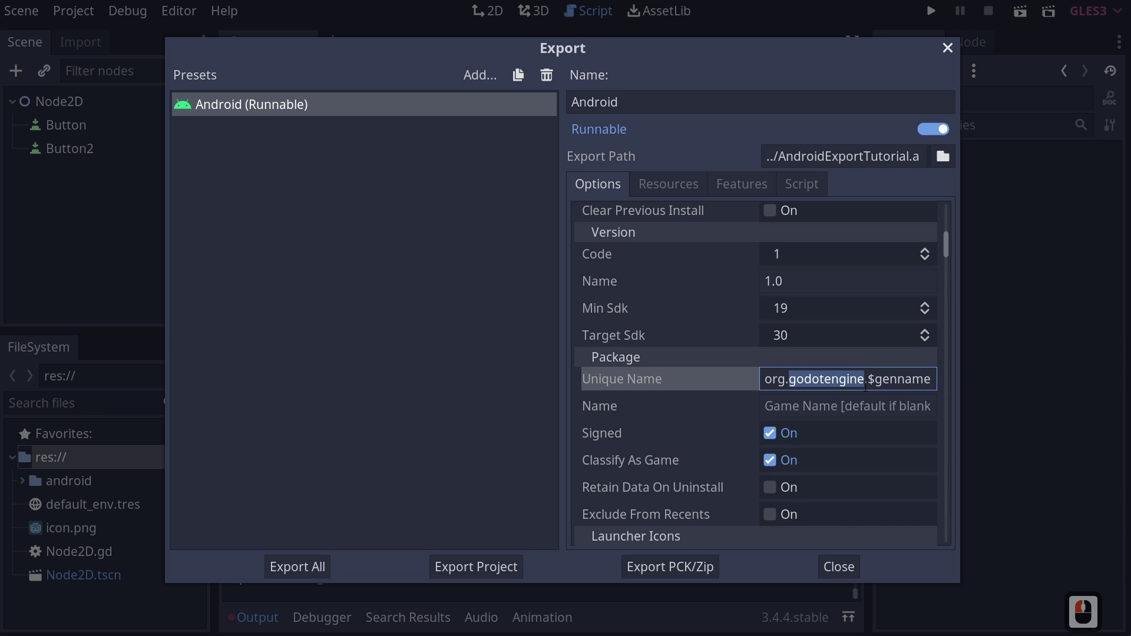
{"action": "key", "text": "BackSpace"}
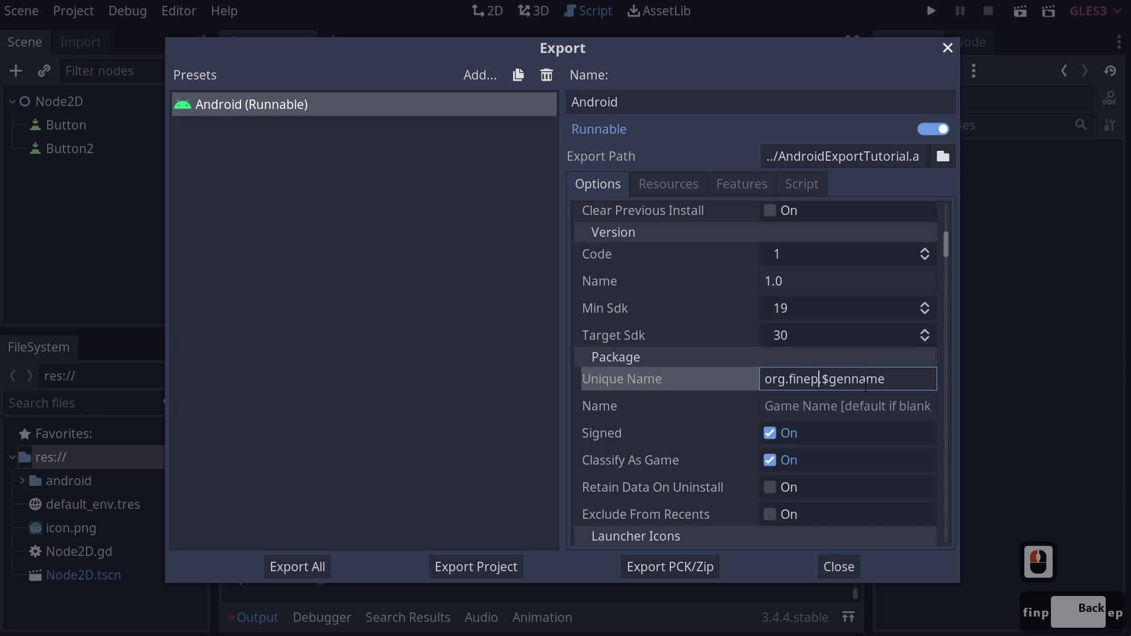
{"action": "key", "text": "Right"}
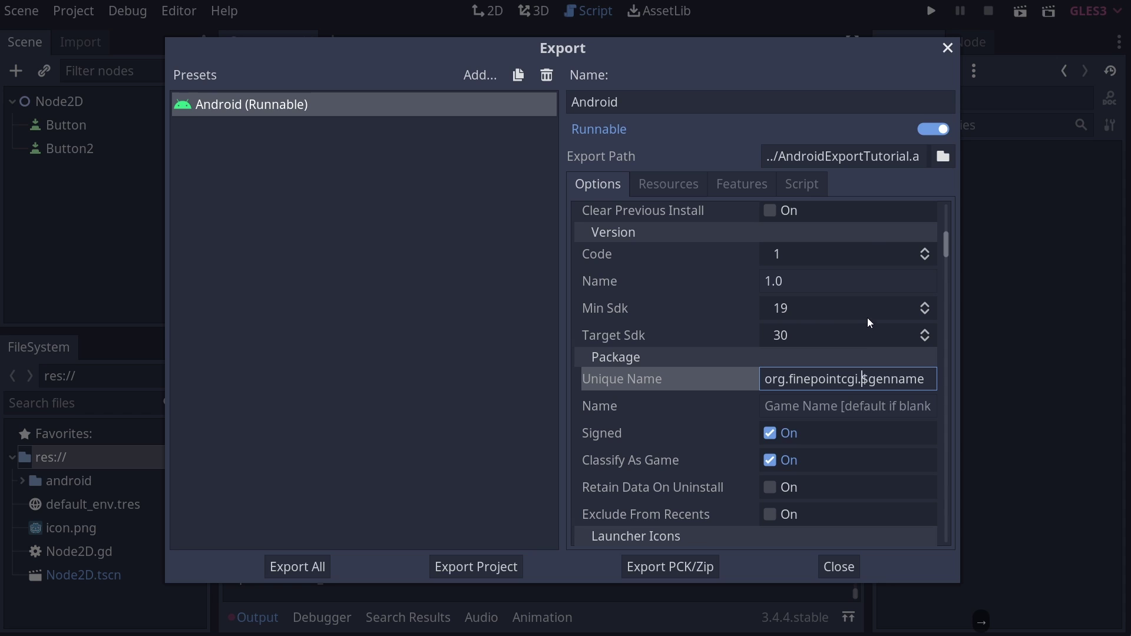
{"action": "scroll", "coordinate": [762, 303], "scroll_direction": "down", "scroll_amount": 6}
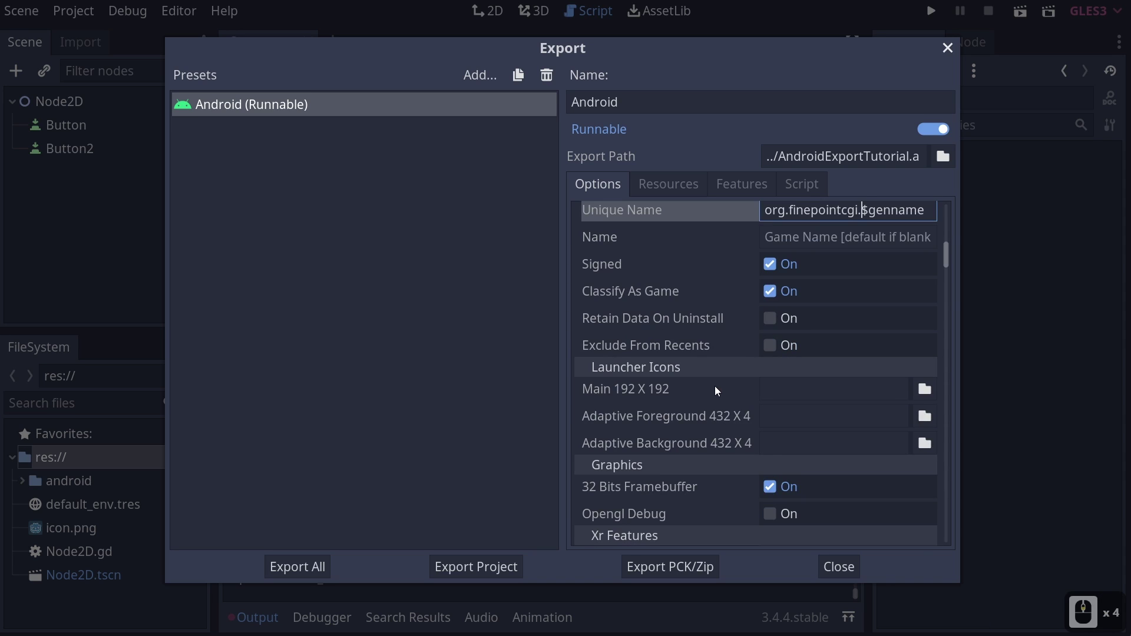
{"action": "scroll", "coordinate": [721, 414], "scroll_direction": "down", "scroll_amount": 6}
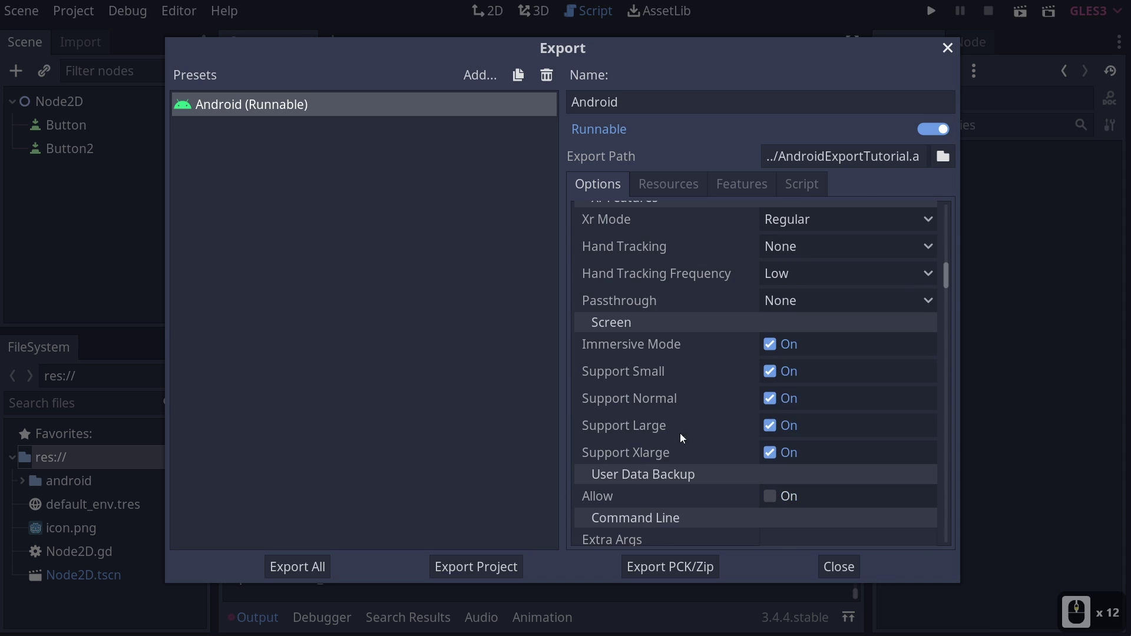
Step: Re-export to AndroidExportTutorial.aab, overwriting the existing bundle, and close the export window
{"action": "left_click", "coordinate": [473, 567]}
{"action": "left_click", "coordinate": [407, 540]}
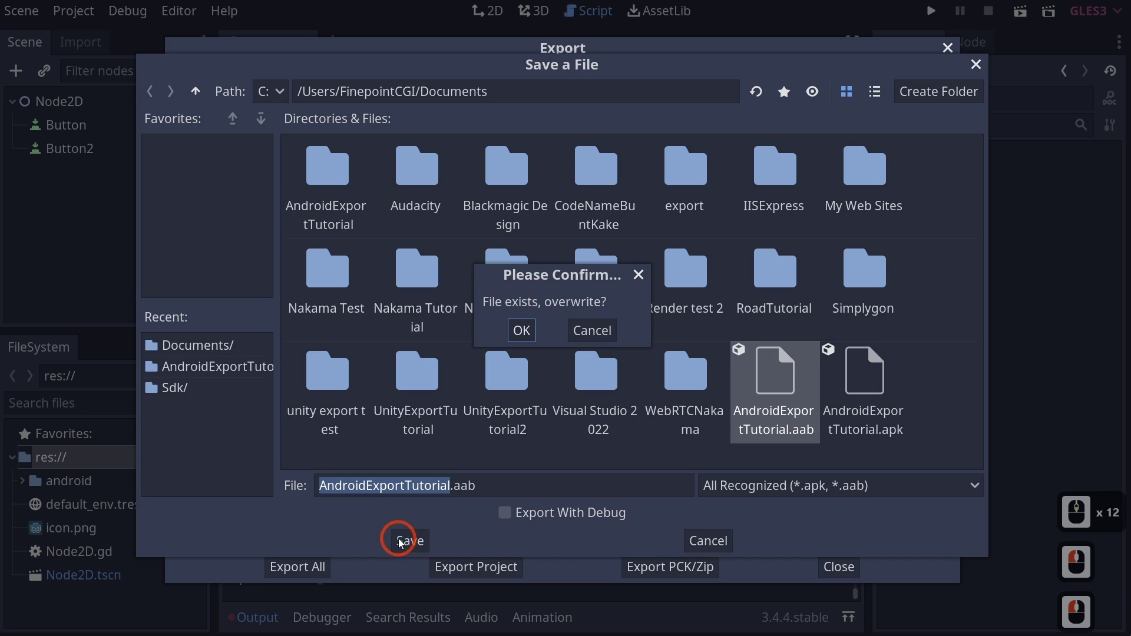
{"action": "left_click", "coordinate": [520, 345]}
{"action": "left_click", "coordinate": [761, 463]}
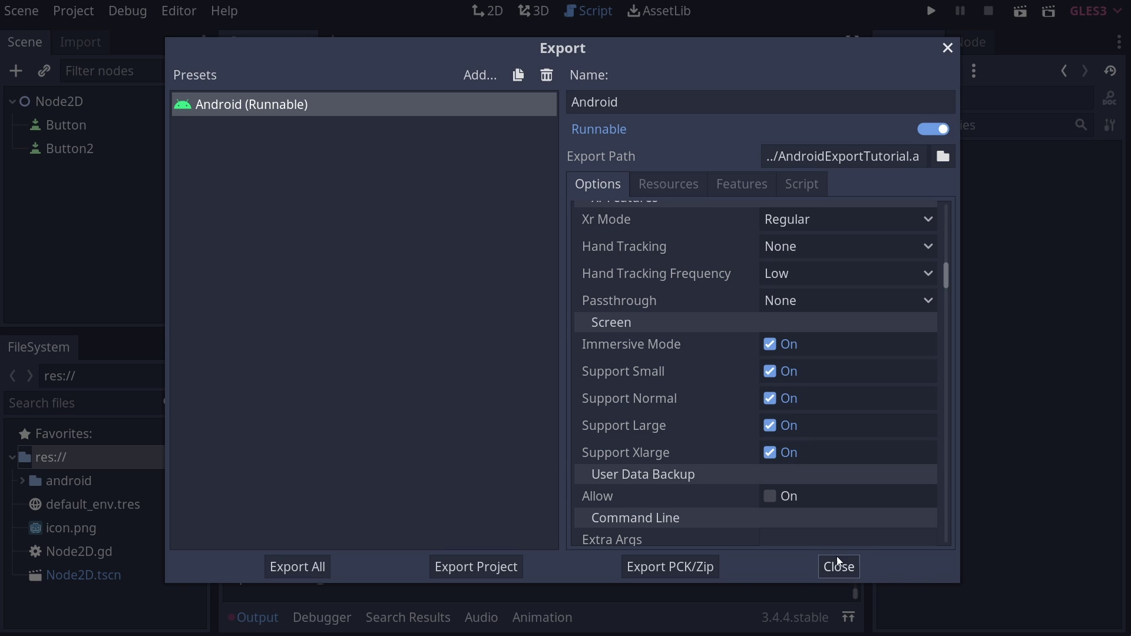
{"action": "left_click", "coordinate": [841, 568]}
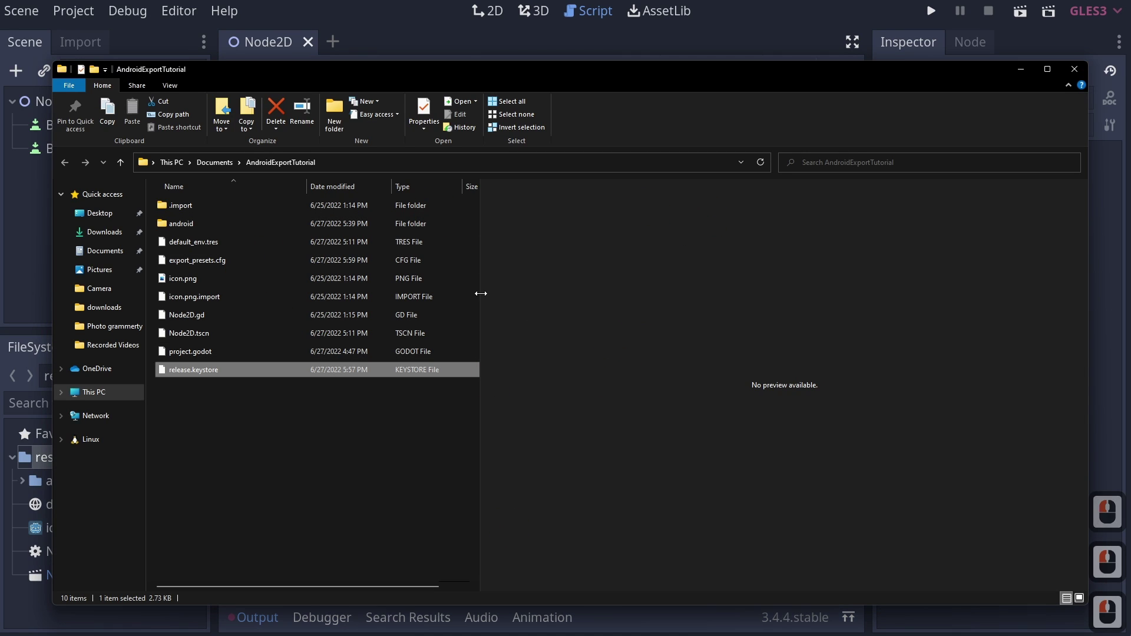
Step: Find the 20.1 MB AndroidExportTutorial.aab in Documents, then look up the Google Play page
{"action": "left_click_drag", "start_coordinate": [479, 293], "coordinate": [724, 295]}
{"action": "left_click", "coordinate": [214, 162]}
{"action": "scroll", "coordinate": [214, 582], "scroll_direction": "down", "scroll_amount": 7}
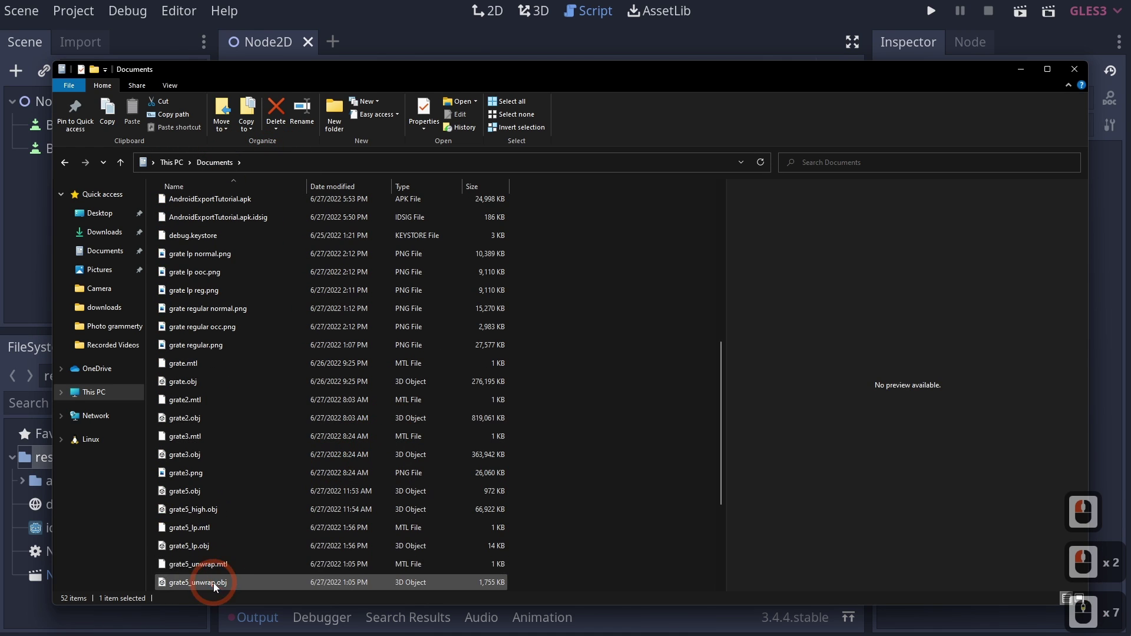
{"action": "scroll", "coordinate": [204, 461], "scroll_direction": "up", "scroll_amount": 2}
{"action": "left_click", "coordinate": [209, 294]}
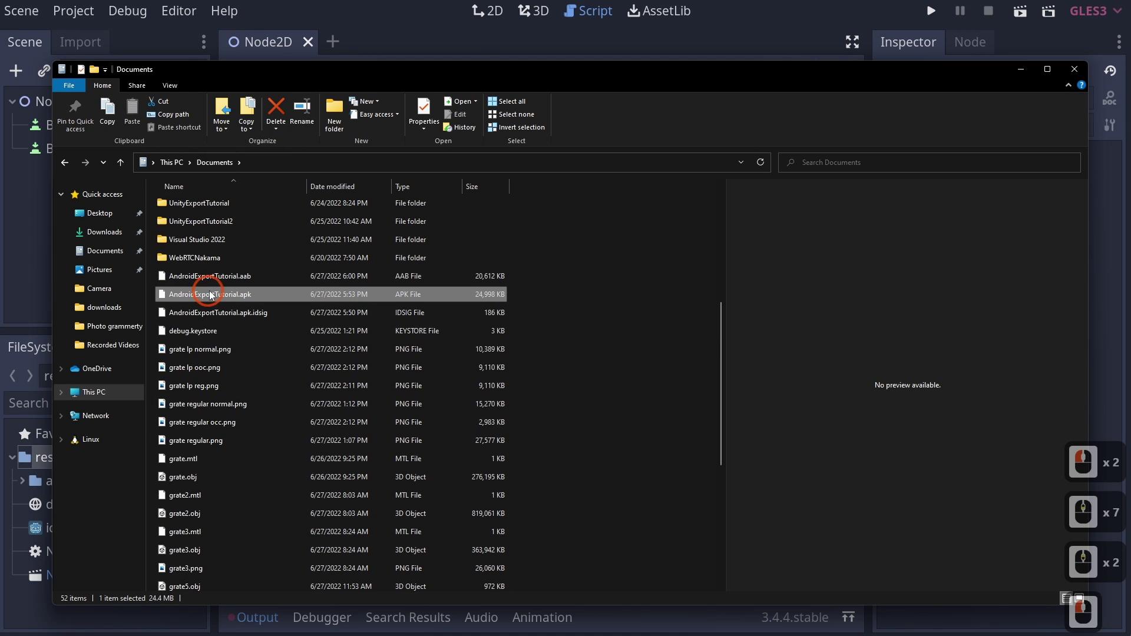
{"action": "left_click", "coordinate": [229, 281]}
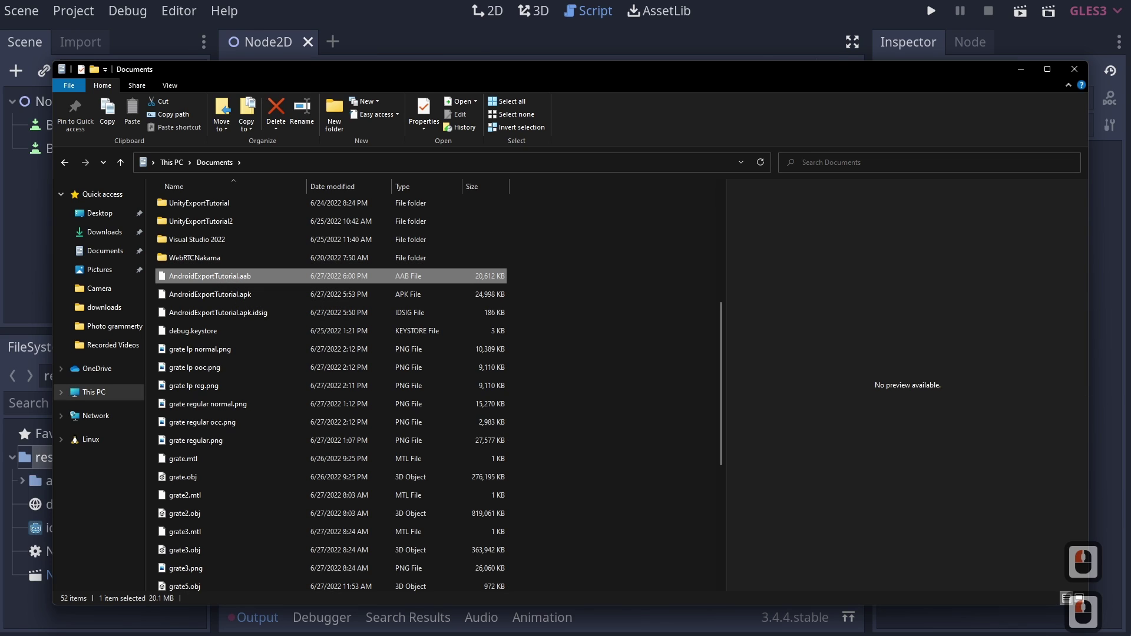
{"action": "key", "text": "F5"}
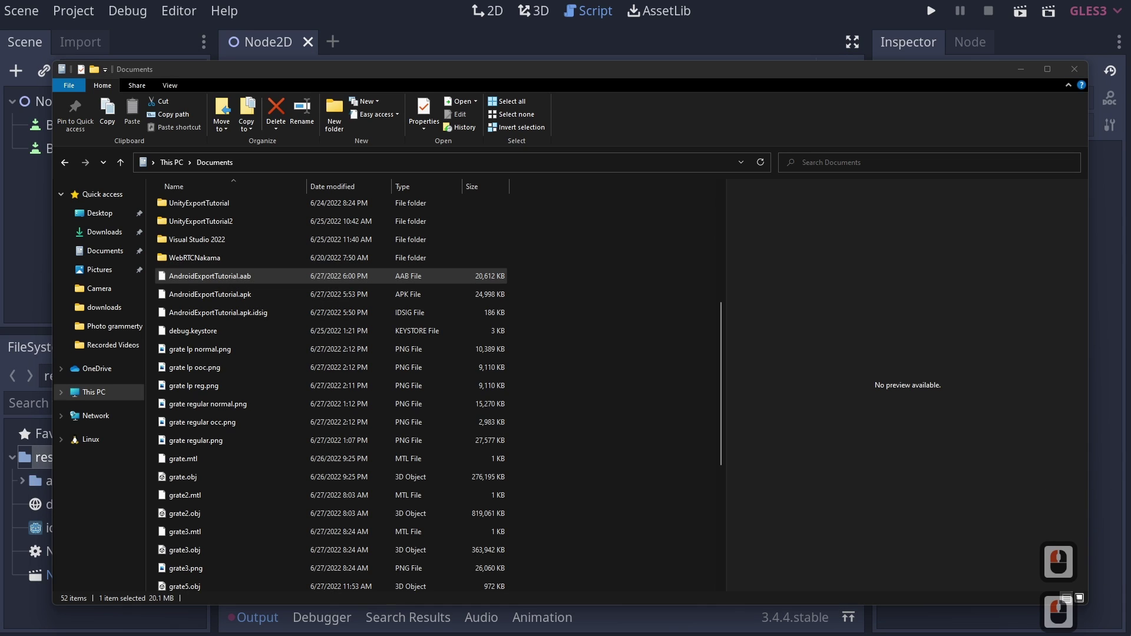
{"action": "key", "text": "shift"}
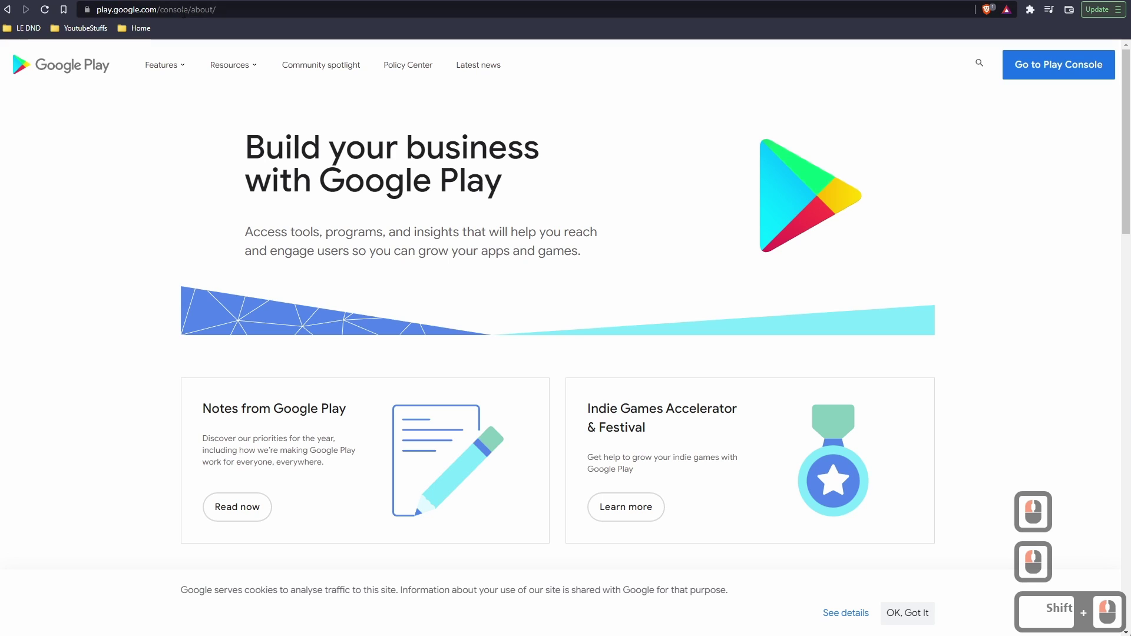
Step: Go from the play.google.com about page into the Play Console
{"action": "left_click", "coordinate": [90, 13]}
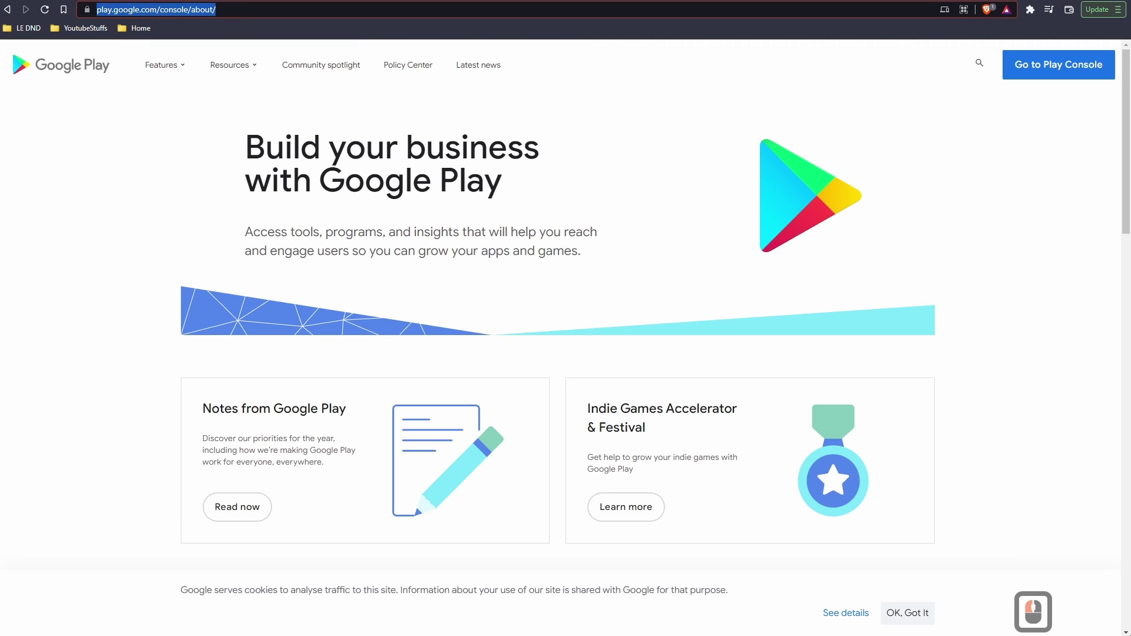
{"action": "left_click", "coordinate": [725, 459]}
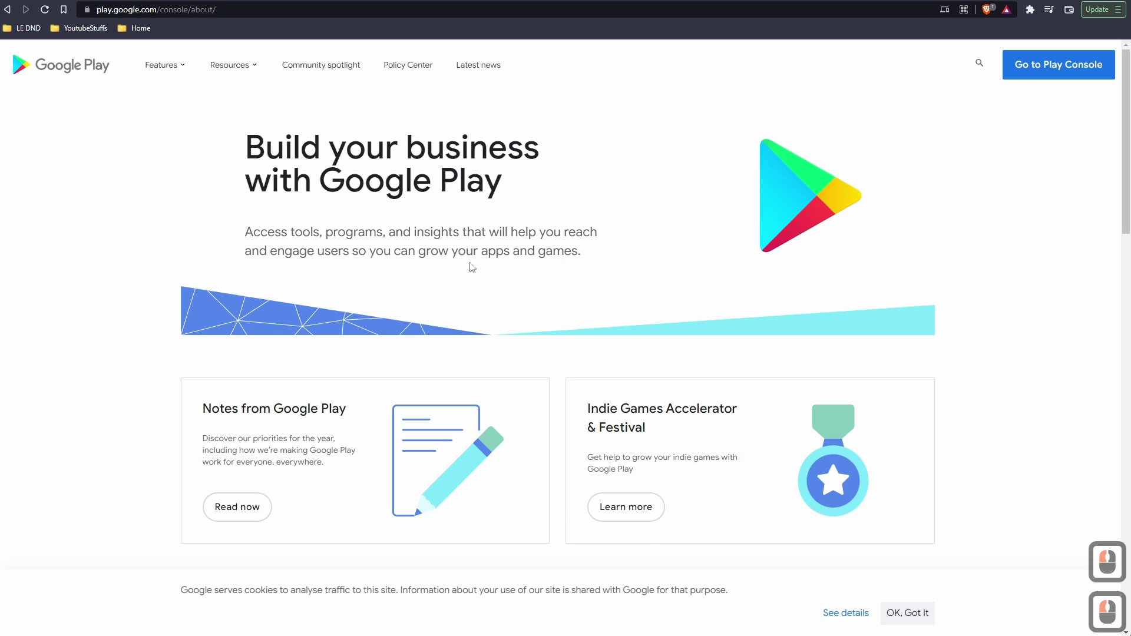
{"action": "left_click", "coordinate": [235, 10]}
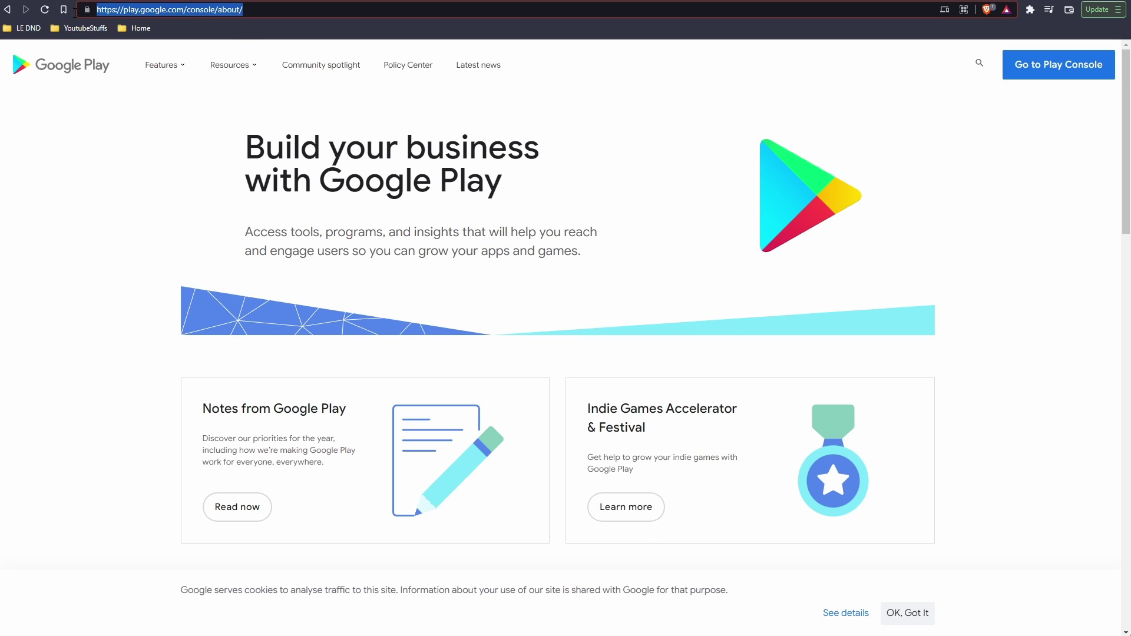
{"action": "left_click", "coordinate": [75, 11]}
{"action": "left_click", "coordinate": [75, 309]}
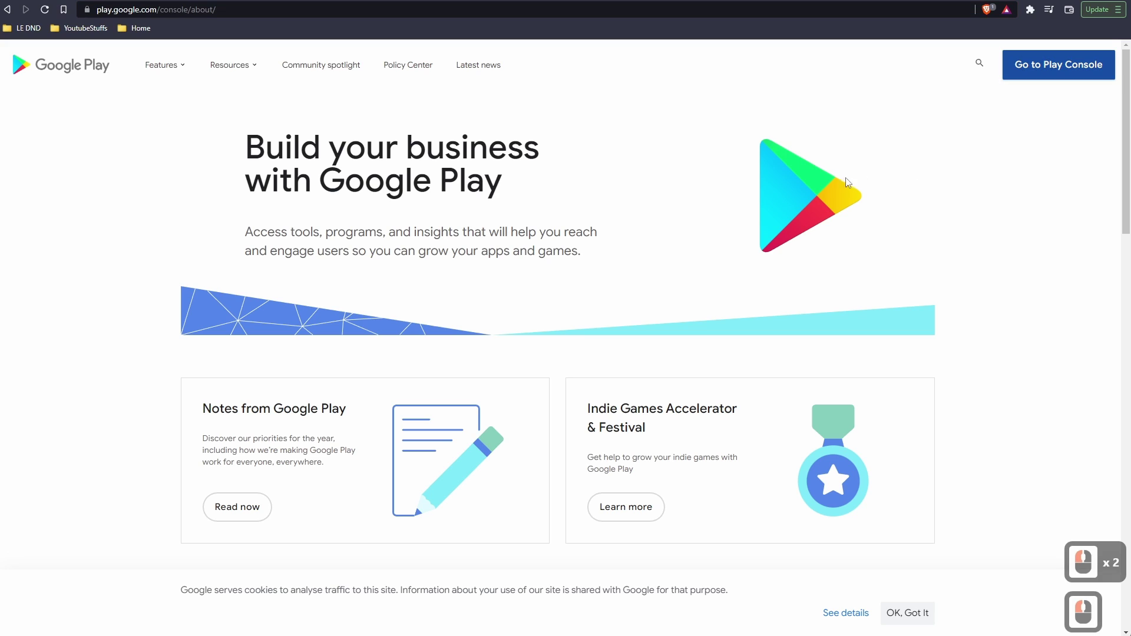
{"action": "left_click", "coordinate": [1026, 74]}
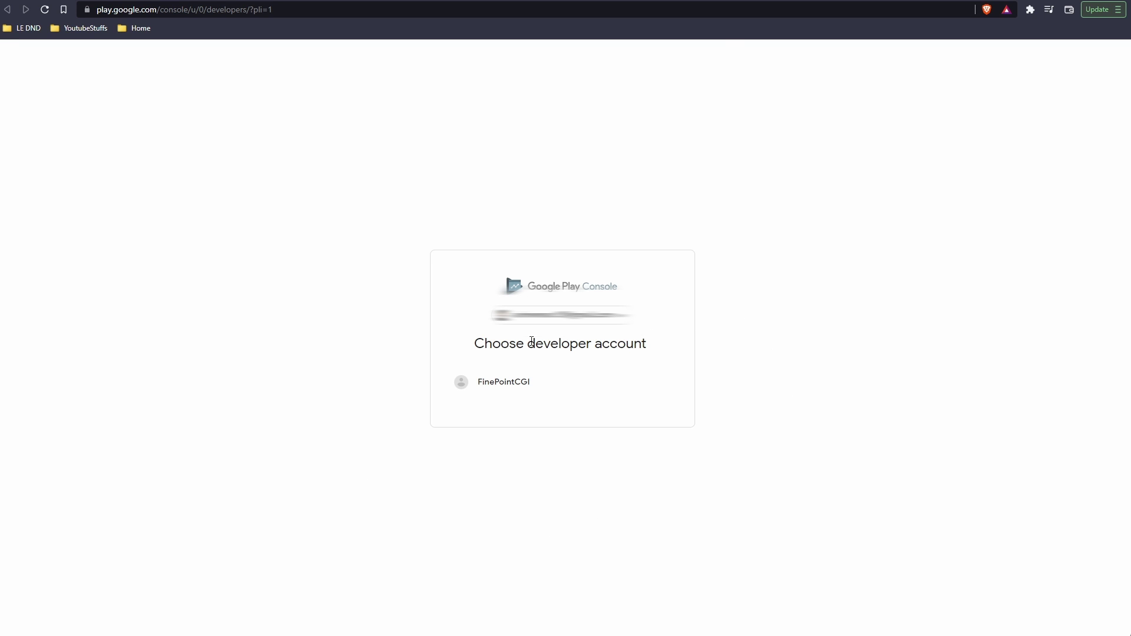
Step: Enter the developer account and scroll through the nine apps under All apps
{"action": "scroll", "coordinate": [477, 409], "scroll_direction": "up", "scroll_amount": 4, "text": "ctrl"}
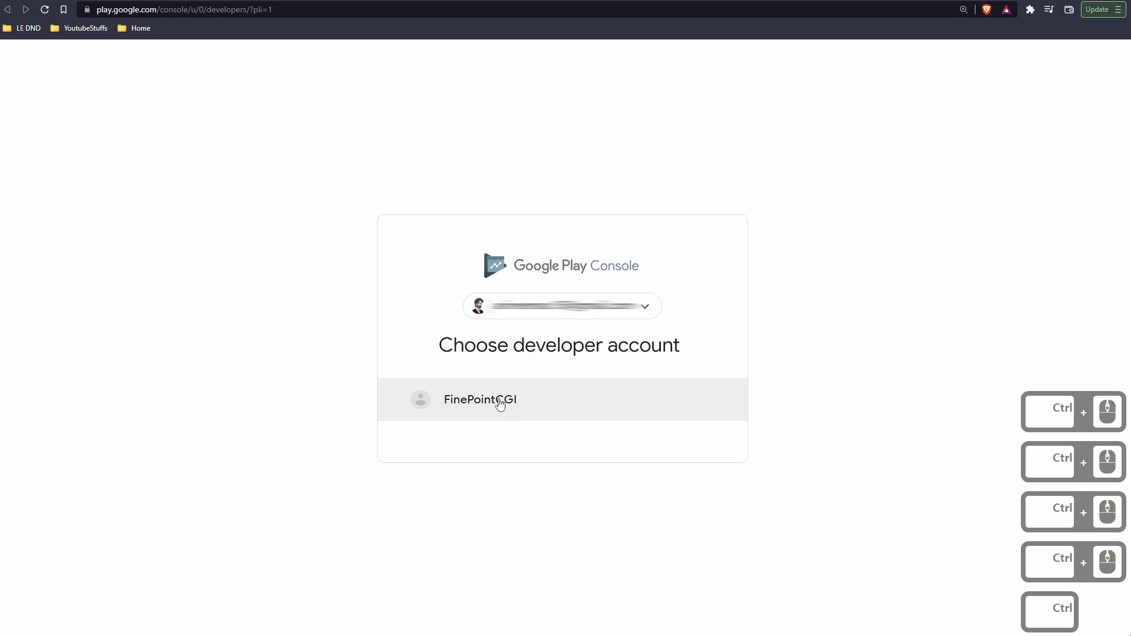
{"action": "left_click", "coordinate": [493, 401]}
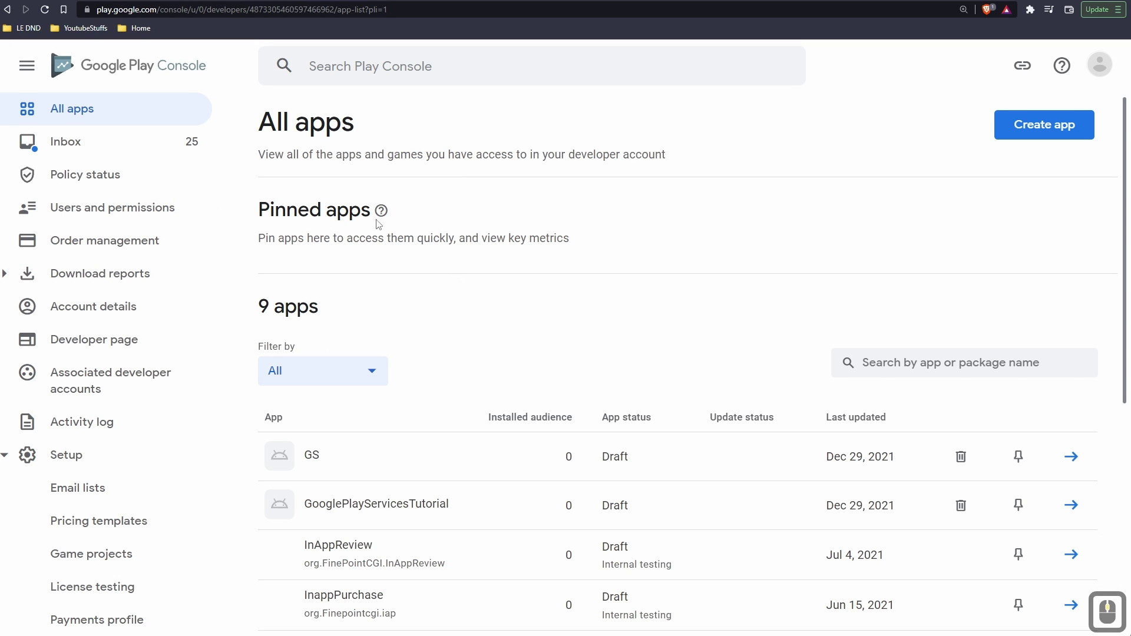
{"action": "scroll", "coordinate": [434, 232], "scroll_direction": "down", "scroll_amount": 10}
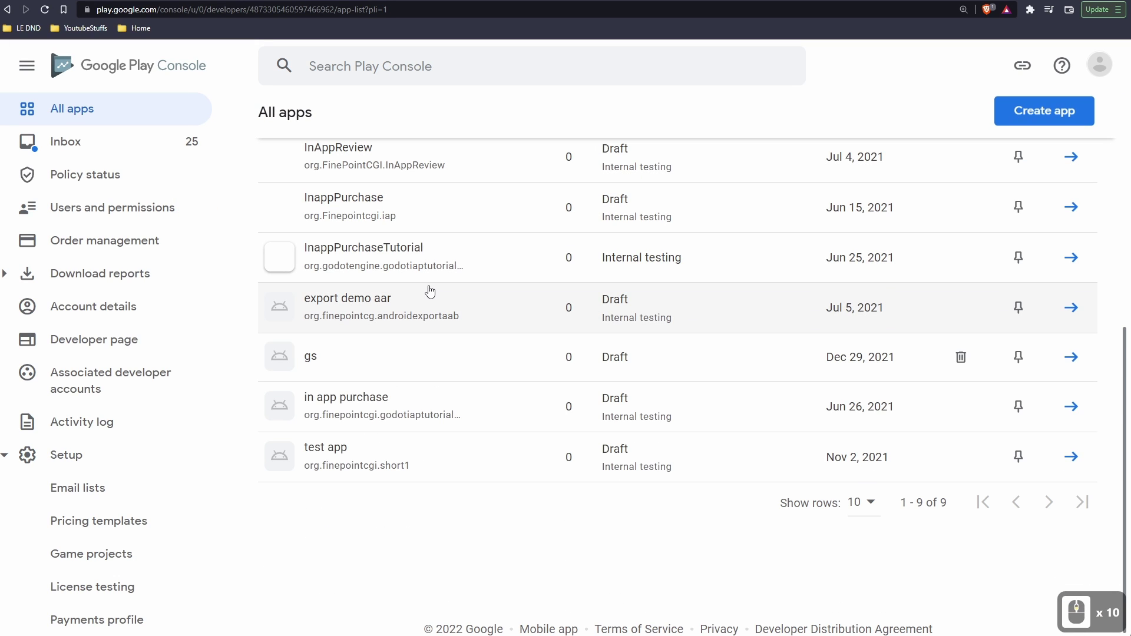
{"action": "scroll", "coordinate": [430, 292], "scroll_direction": "up", "scroll_amount": 4}
{"action": "scroll", "coordinate": [882, 356], "scroll_direction": "down", "scroll_amount": 3}
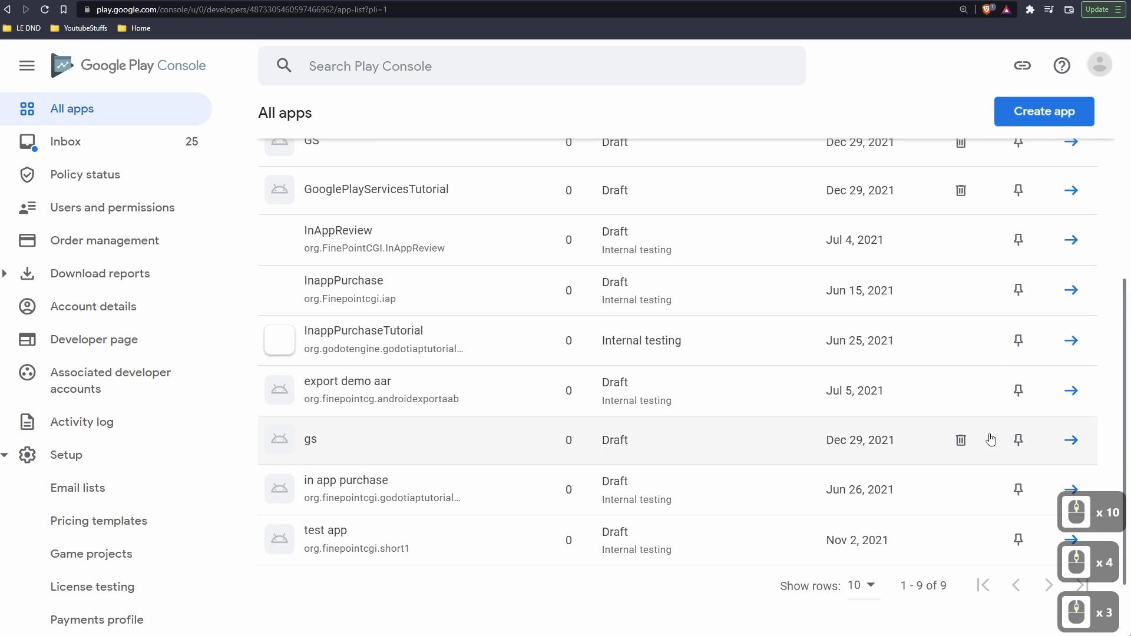
{"action": "scroll", "coordinate": [987, 369], "scroll_direction": "up", "scroll_amount": 3}
Step: Delete the GS draft app, leaving the GooglePlayServicesTutorial draft in place
{"action": "left_click", "coordinate": [961, 389]}
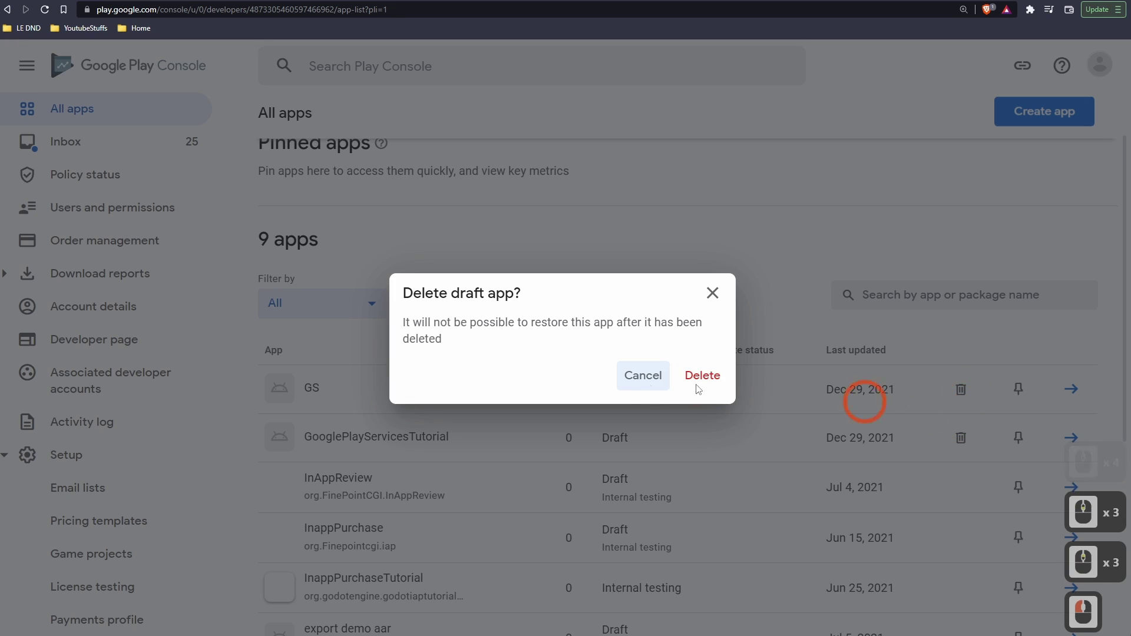
{"action": "left_click", "coordinate": [716, 385]}
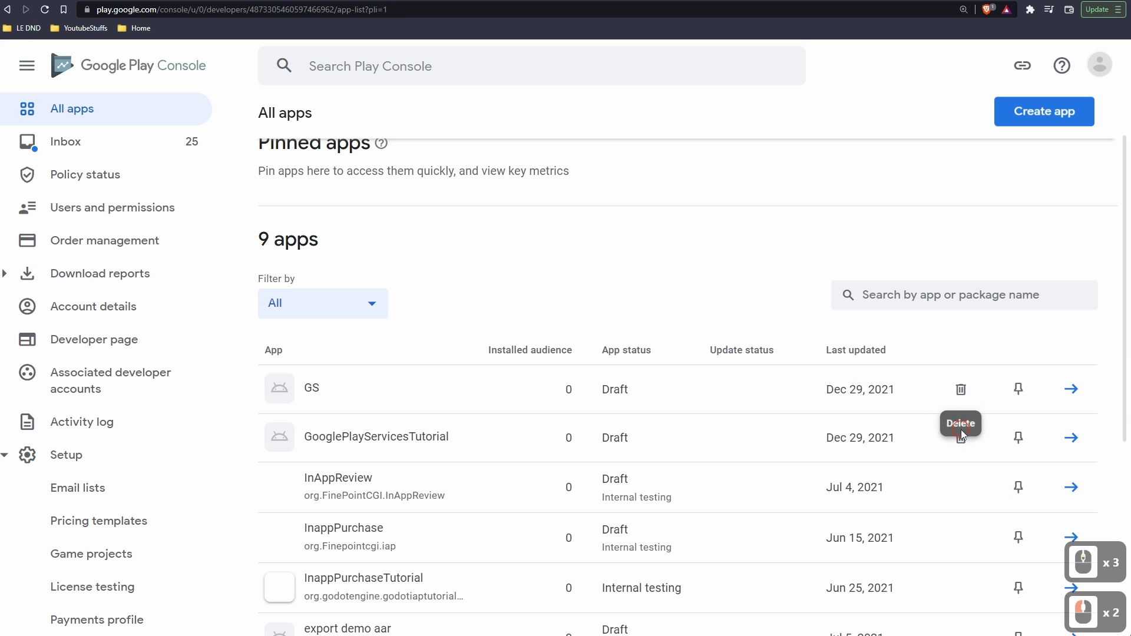
{"action": "left_click", "coordinate": [961, 438]}
{"action": "left_click", "coordinate": [675, 377]}
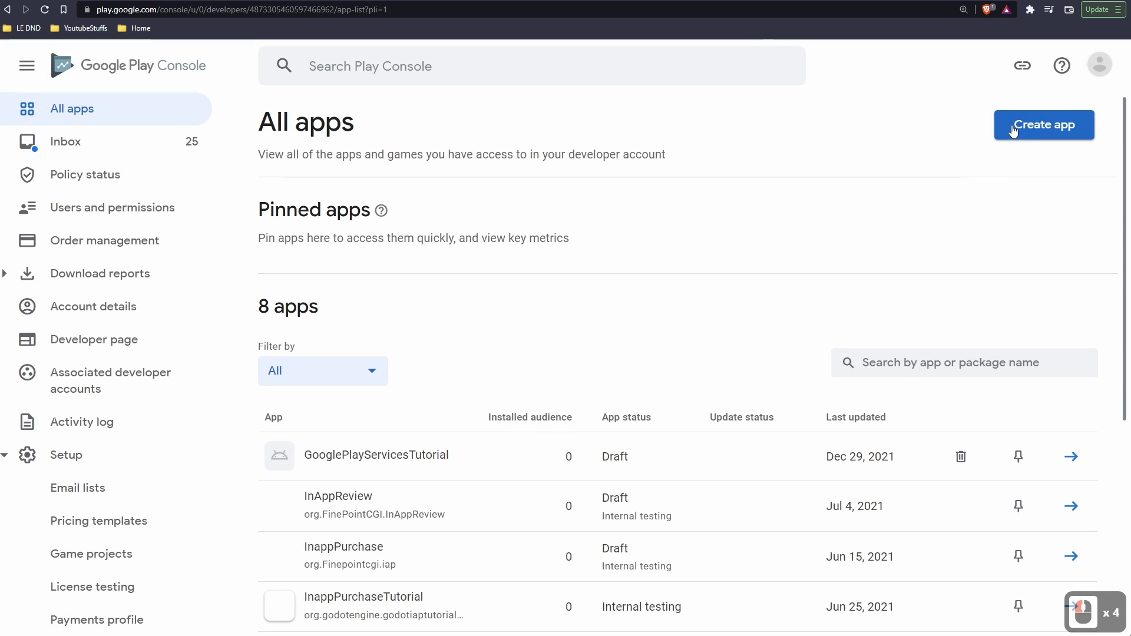
{"action": "left_click", "coordinate": [1015, 129]}
Step: Name the new app 'test android export tutorial', keep English (United States), and mark it a game
{"action": "left_click", "coordinate": [579, 235]}
{"action": "left_click", "coordinate": [567, 228]}
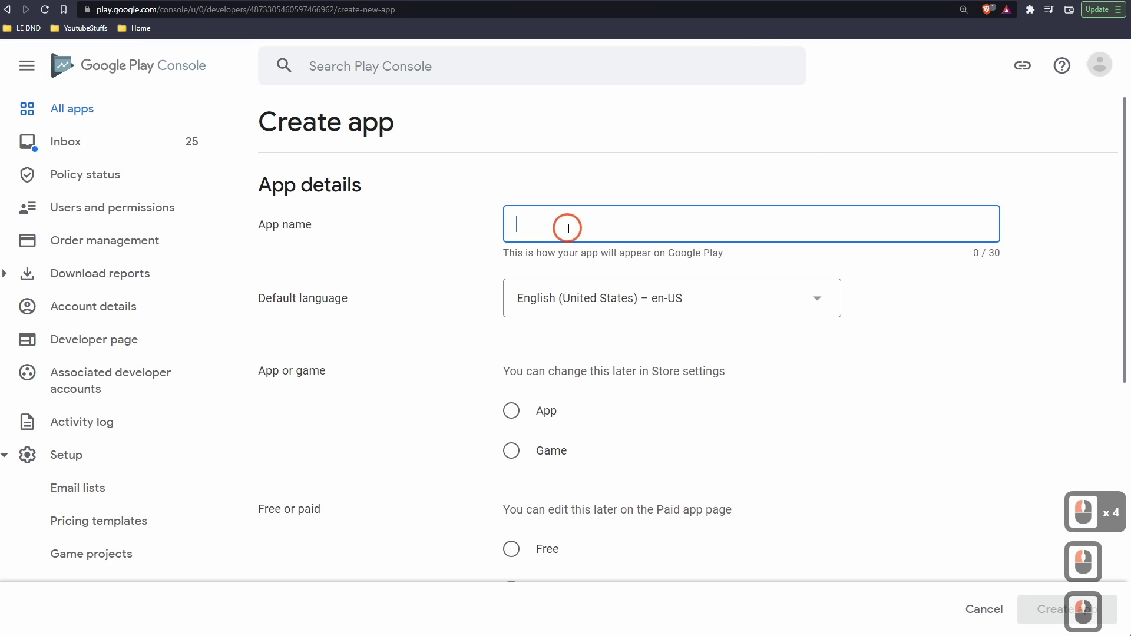
{"action": "type", "text": "test android expo"}
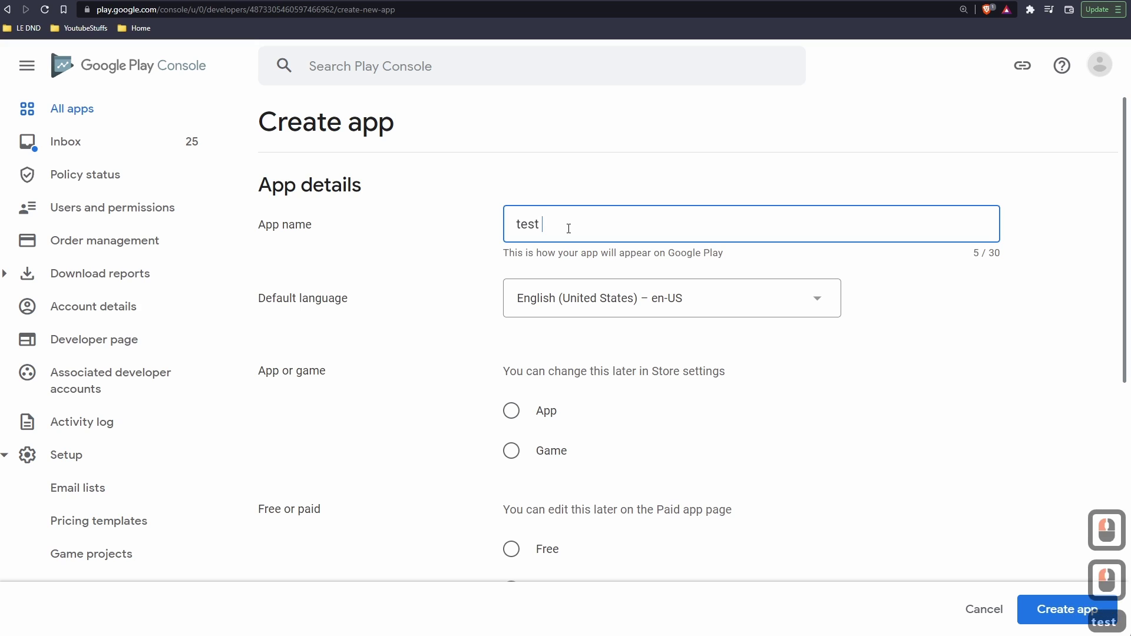
{"action": "type", "text": "rt tutorailo"}
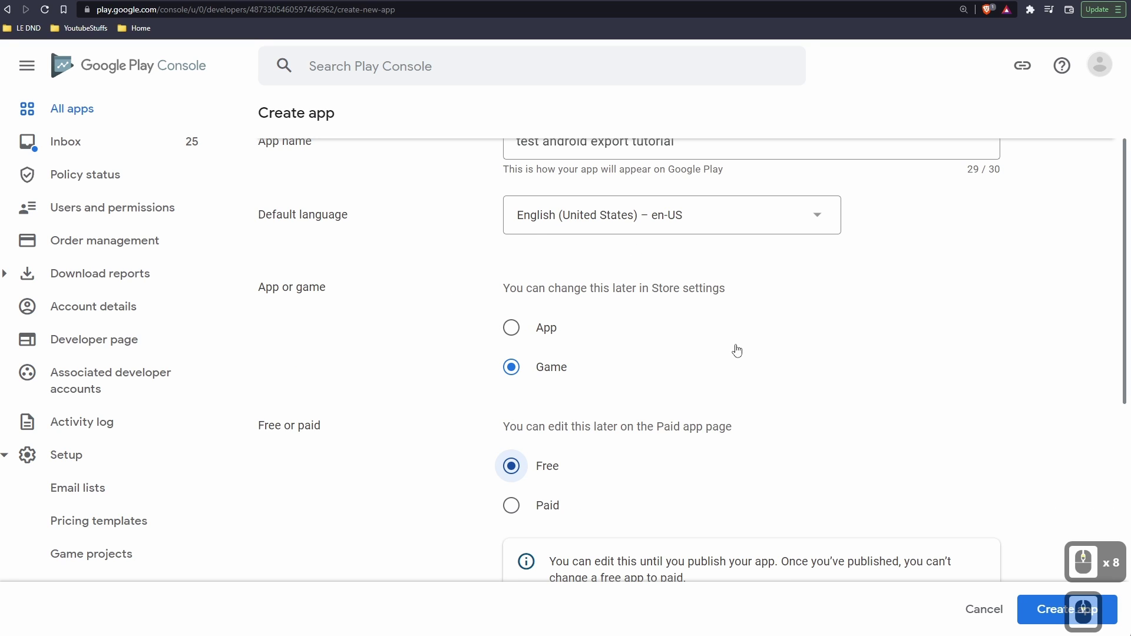
{"action": "scroll", "coordinate": [716, 367], "scroll_direction": "up", "scroll_amount": 3}
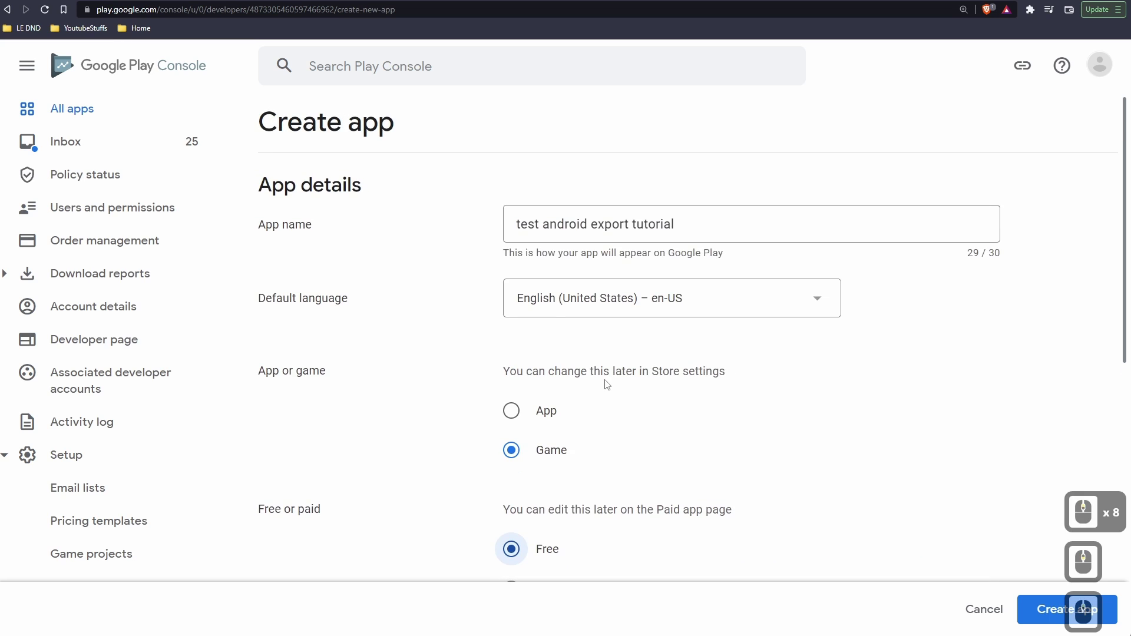
{"action": "left_click", "coordinate": [530, 297]}
{"action": "left_click", "coordinate": [363, 353]}
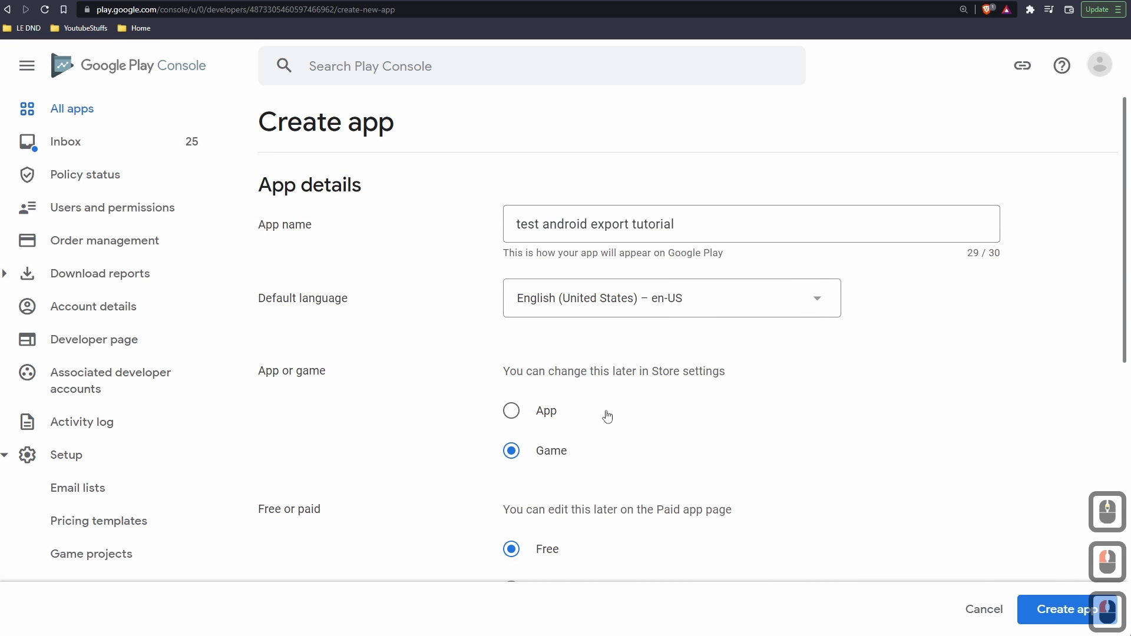
{"action": "left_click", "coordinate": [511, 451]}
Step: Accept the Developer Program Policies and US export laws declarations, then create the app
{"action": "scroll", "coordinate": [660, 449], "scroll_direction": "down", "scroll_amount": 3}
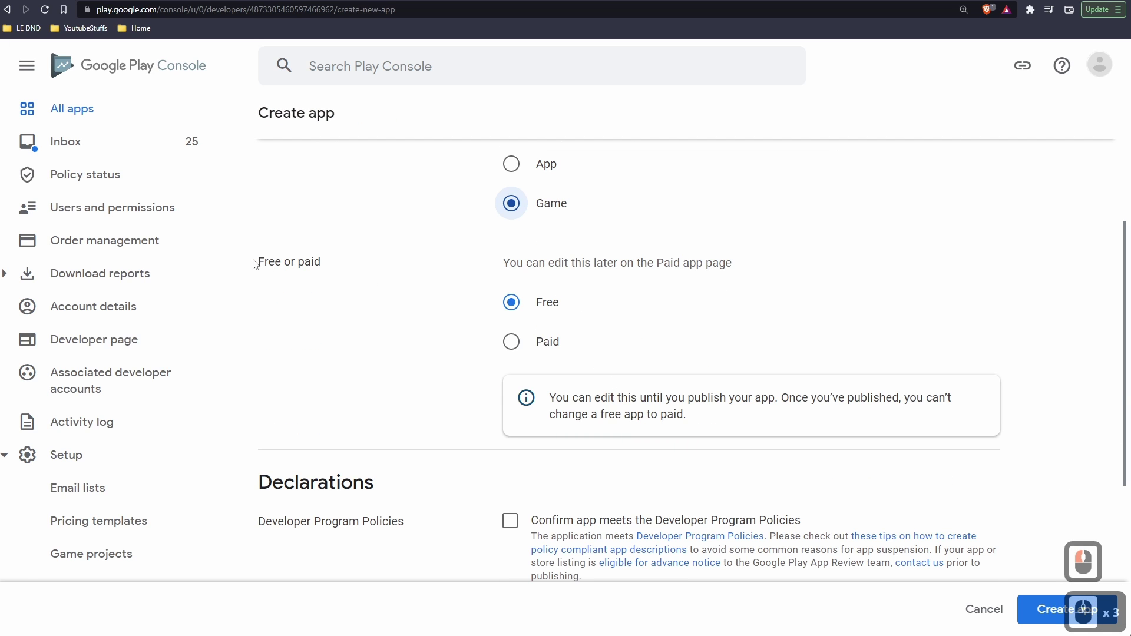
{"action": "left_click_drag", "start_coordinate": [255, 264], "coordinate": [348, 265]}
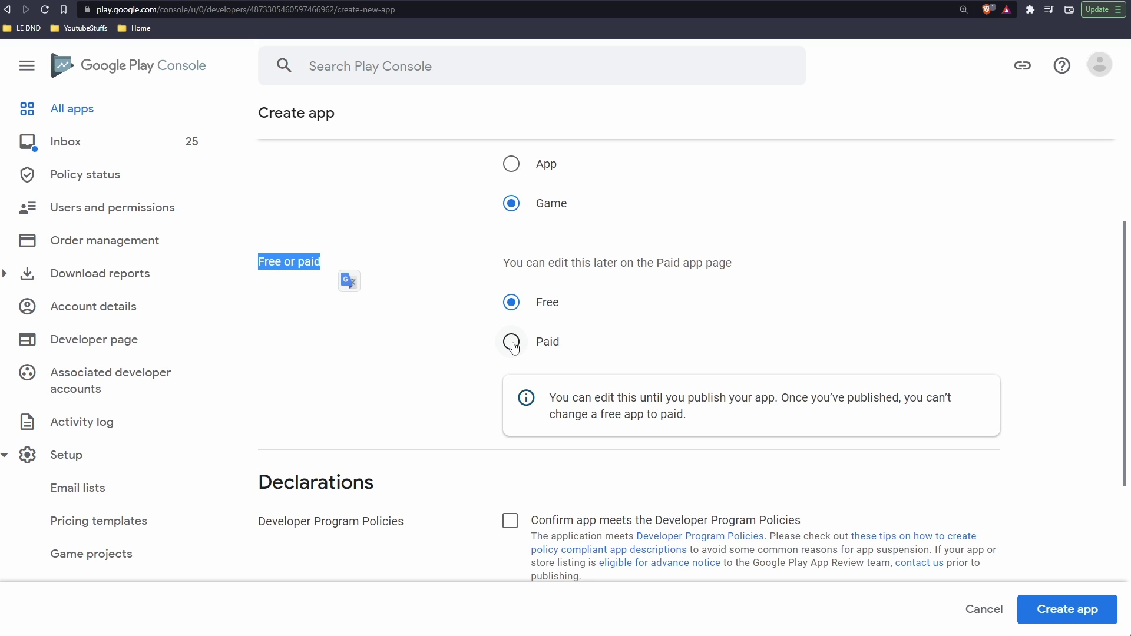
{"action": "scroll", "coordinate": [272, 256], "scroll_direction": "down", "scroll_amount": 5}
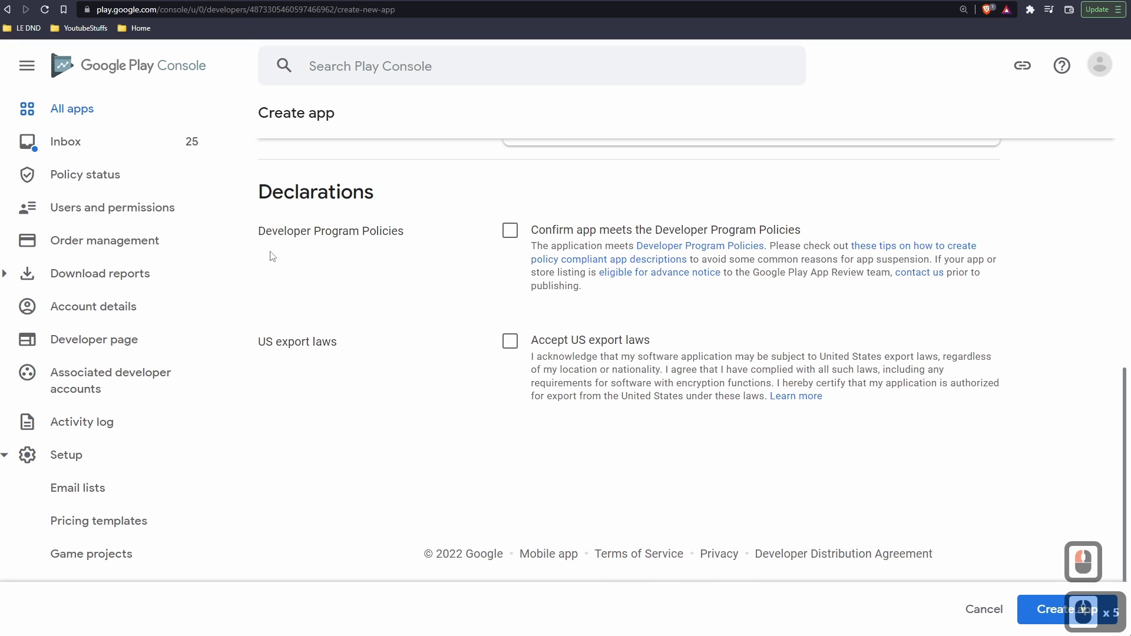
{"action": "left_click", "coordinate": [516, 233]}
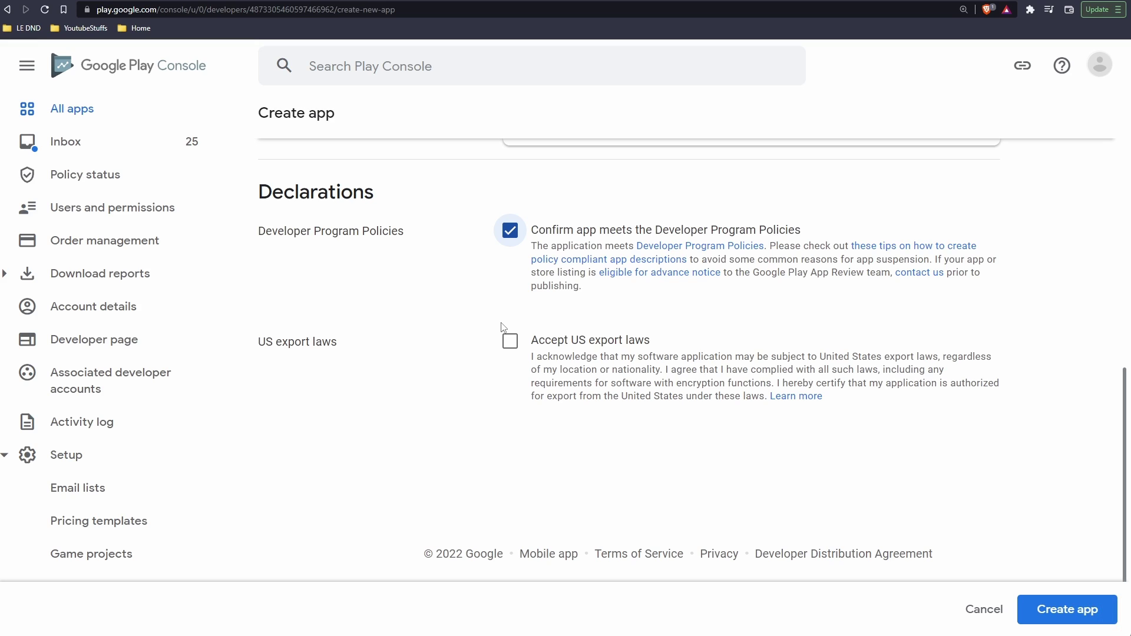
{"action": "left_click", "coordinate": [507, 348]}
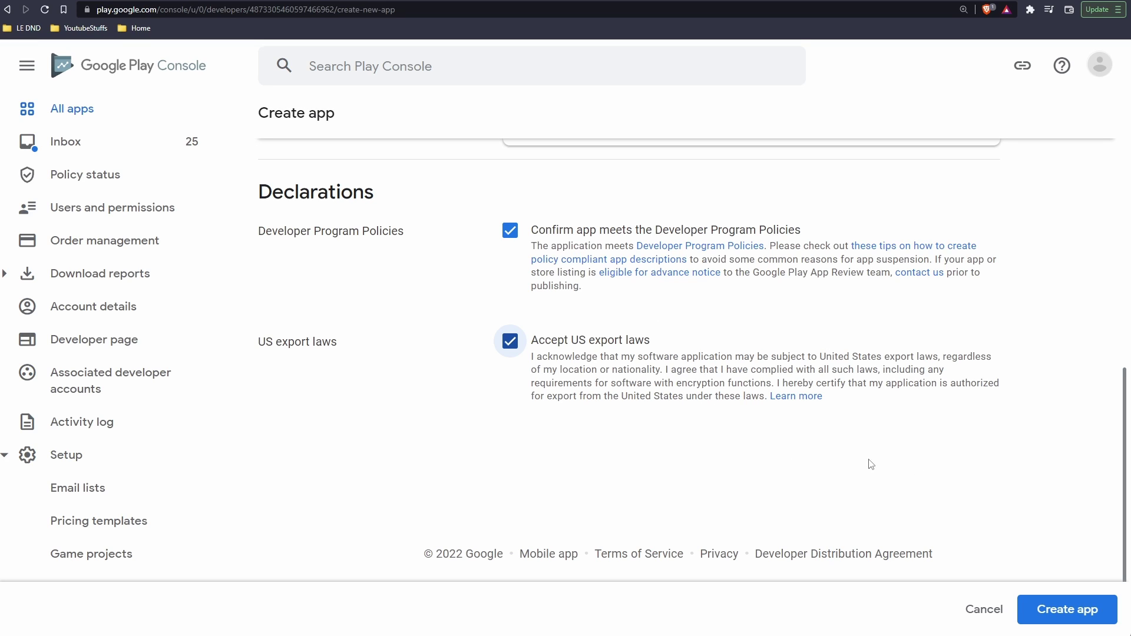
{"action": "left_click", "coordinate": [1083, 607]}
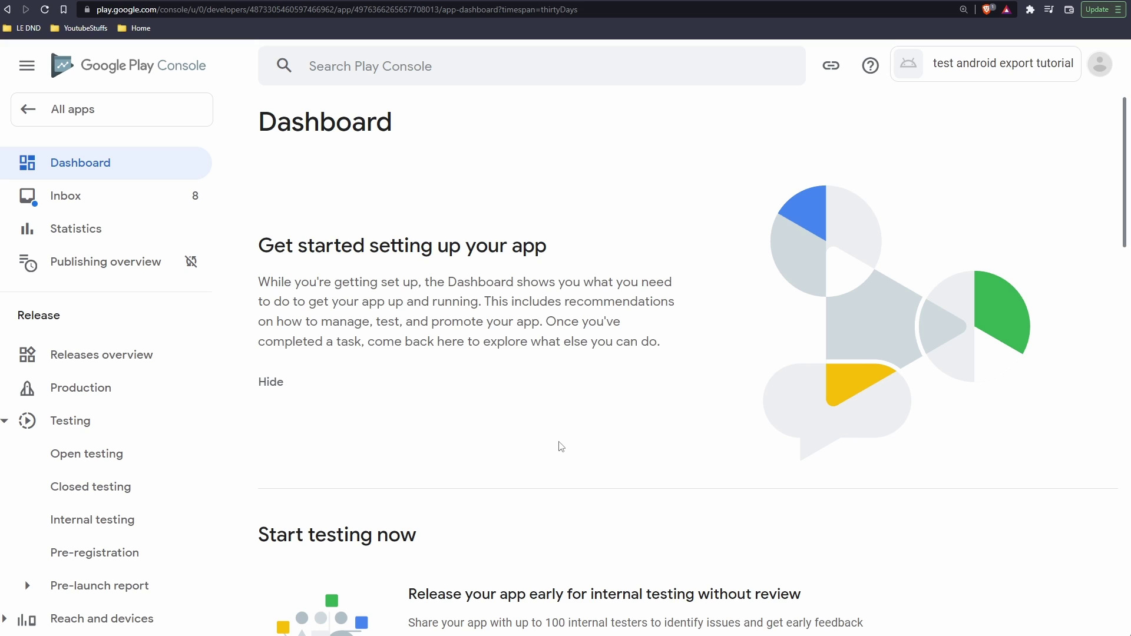
Step: From the Dashboard's Start testing now tasks, go to selecting internal testers
{"action": "scroll", "coordinate": [561, 446], "scroll_direction": "down", "scroll_amount": 5}
{"action": "scroll", "coordinate": [536, 410], "scroll_direction": "up", "scroll_amount": 2}
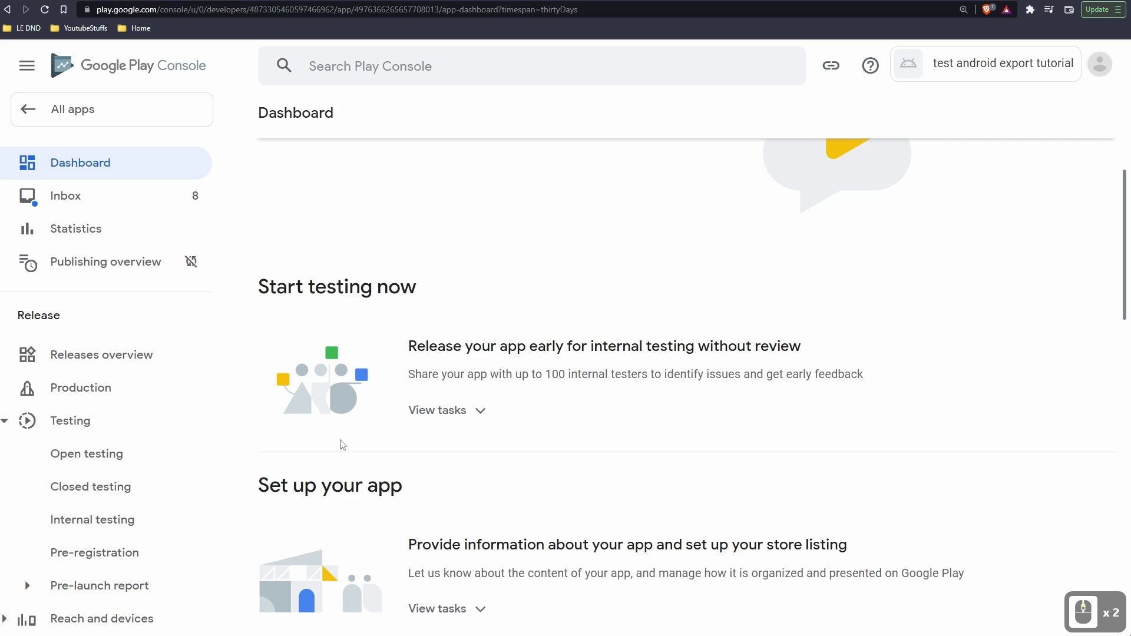
{"action": "left_click", "coordinate": [471, 412]}
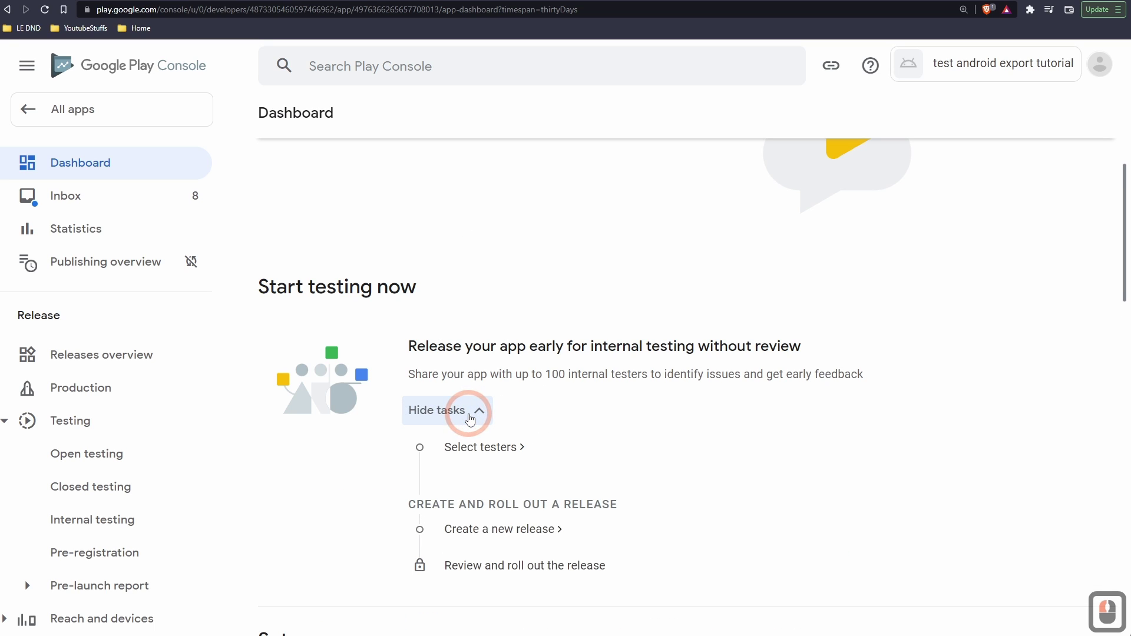
{"action": "left_click", "coordinate": [492, 453]}
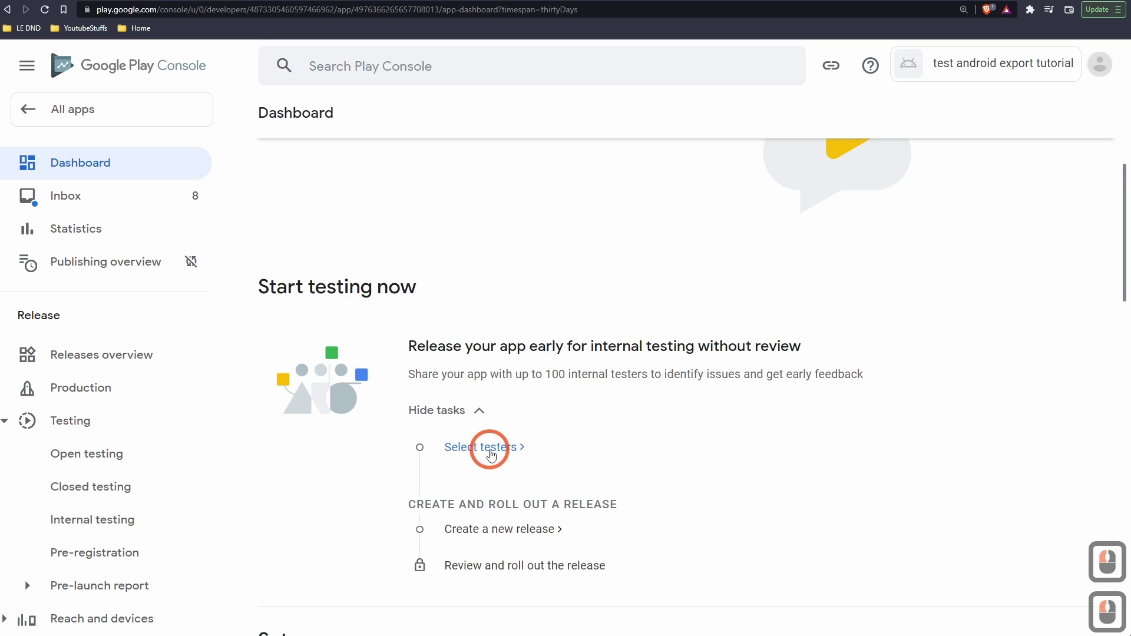
{"action": "scroll", "coordinate": [497, 421], "scroll_direction": "down", "scroll_amount": 3}
{"action": "scroll", "coordinate": [495, 416], "scroll_direction": "down", "scroll_amount": 1}
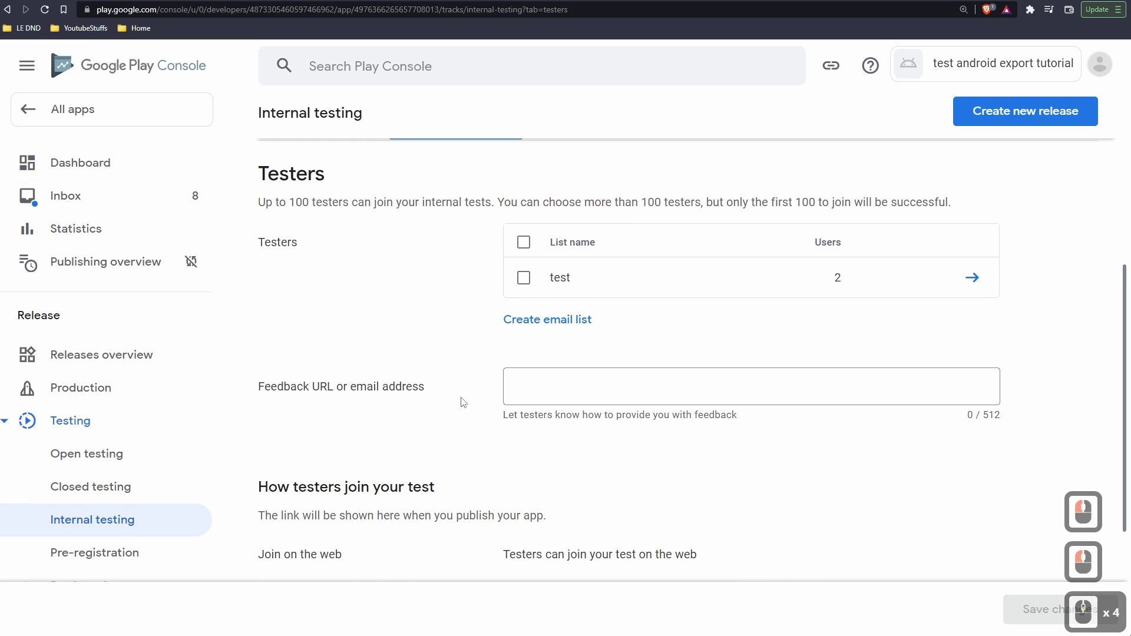
Step: Select the 'test' email list as internal testers and discard a new email list unsaved
{"action": "left_click", "coordinate": [526, 283]}
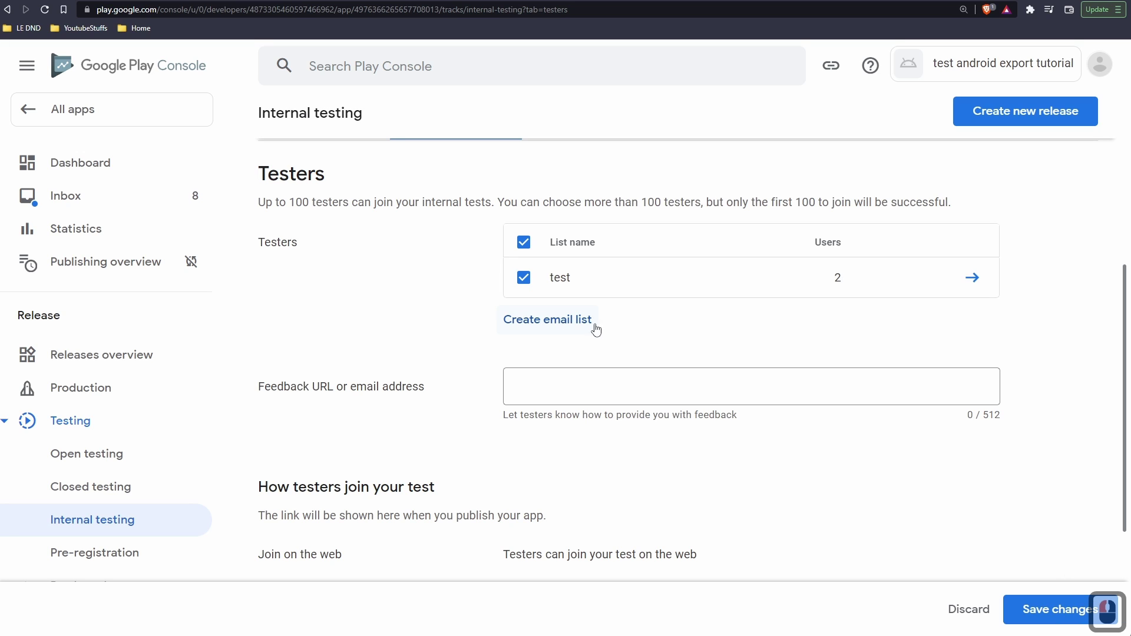
{"action": "left_click", "coordinate": [532, 326]}
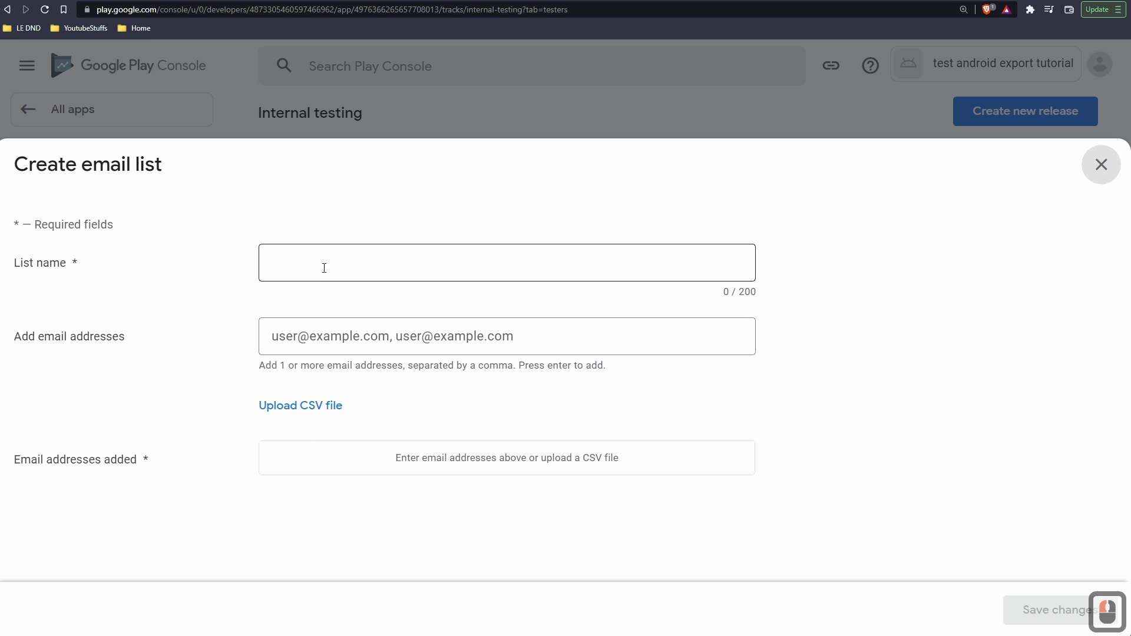
{"action": "left_click", "coordinate": [303, 266]}
{"action": "left_click", "coordinate": [290, 336]}
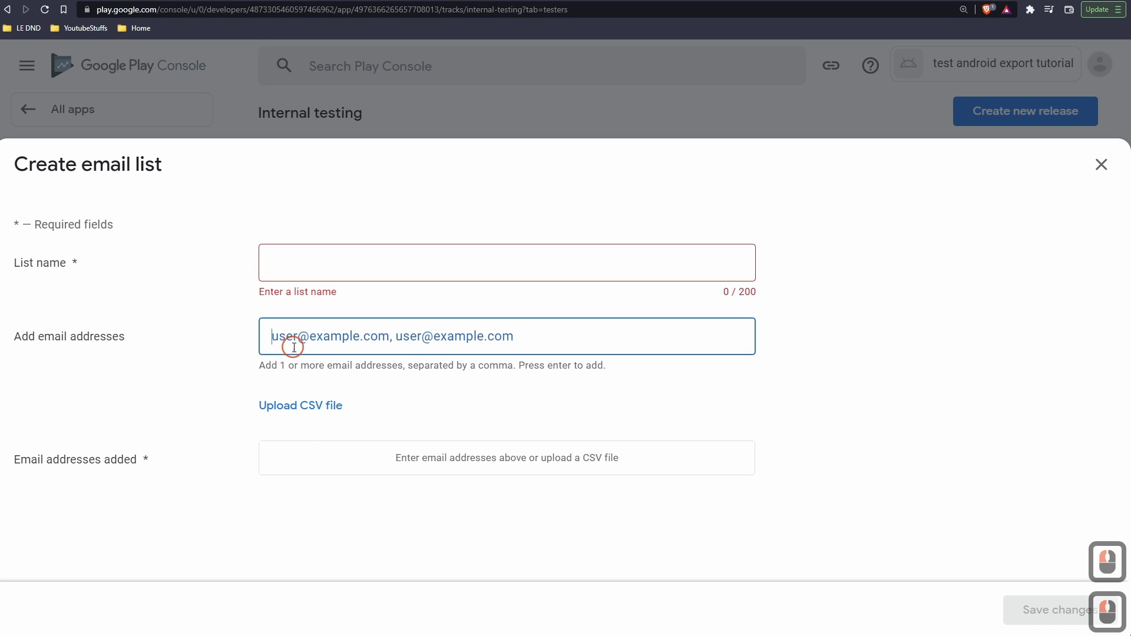
{"action": "double_click", "coordinate": [371, 336]}
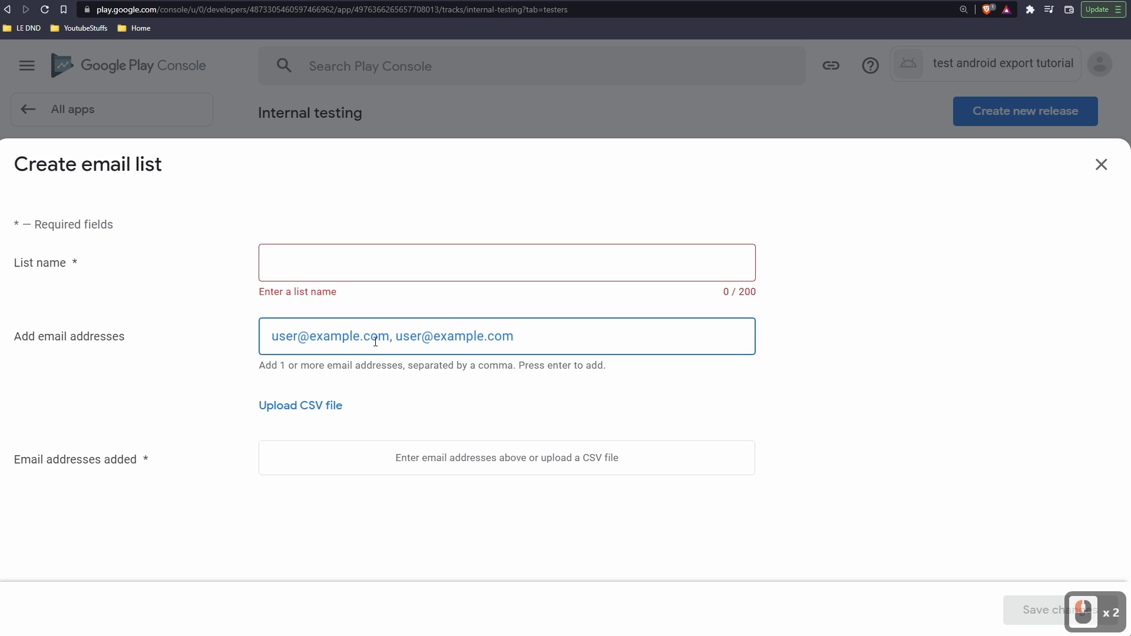
{"action": "left_click", "coordinate": [1100, 166]}
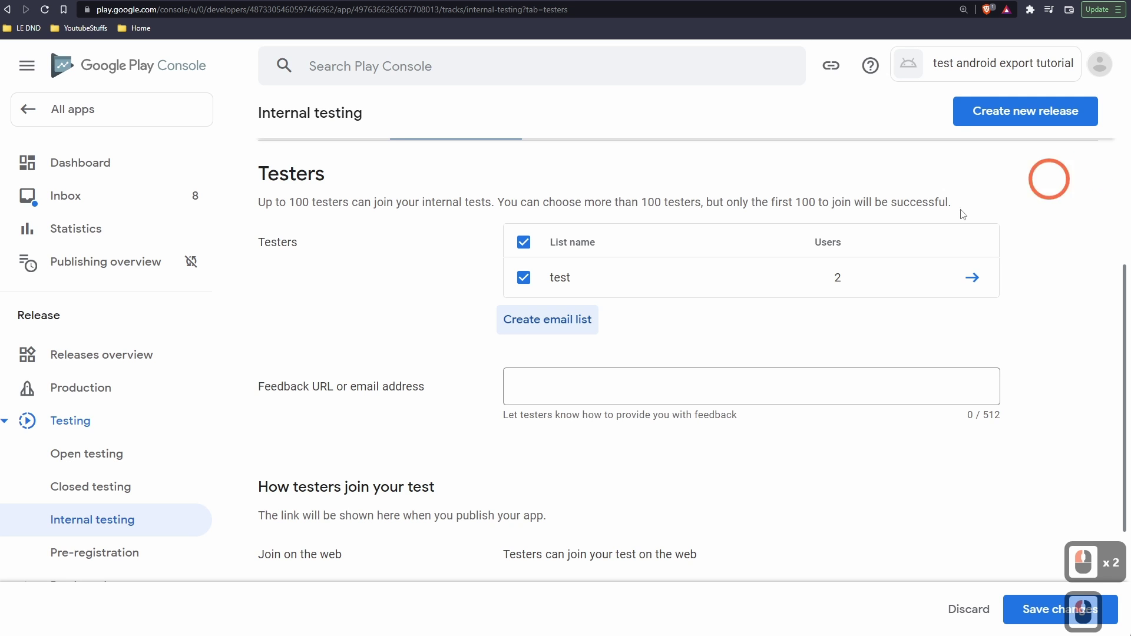
{"action": "left_click", "coordinate": [571, 288]}
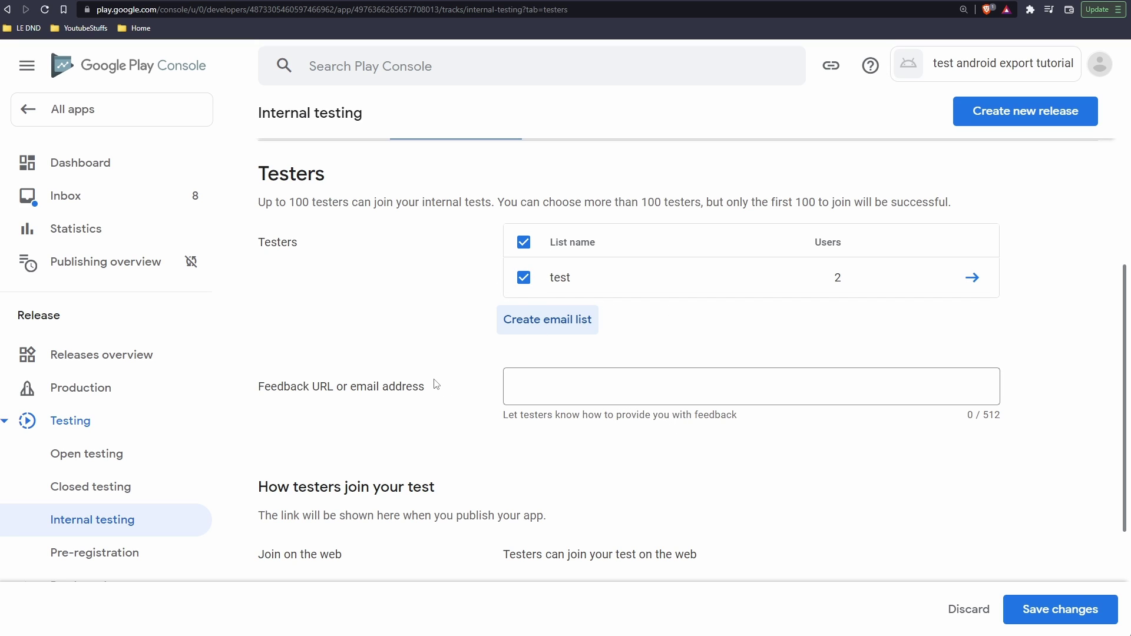
Step: Inspect the feedback URL field and its helper text
{"action": "left_click", "coordinate": [551, 386]}
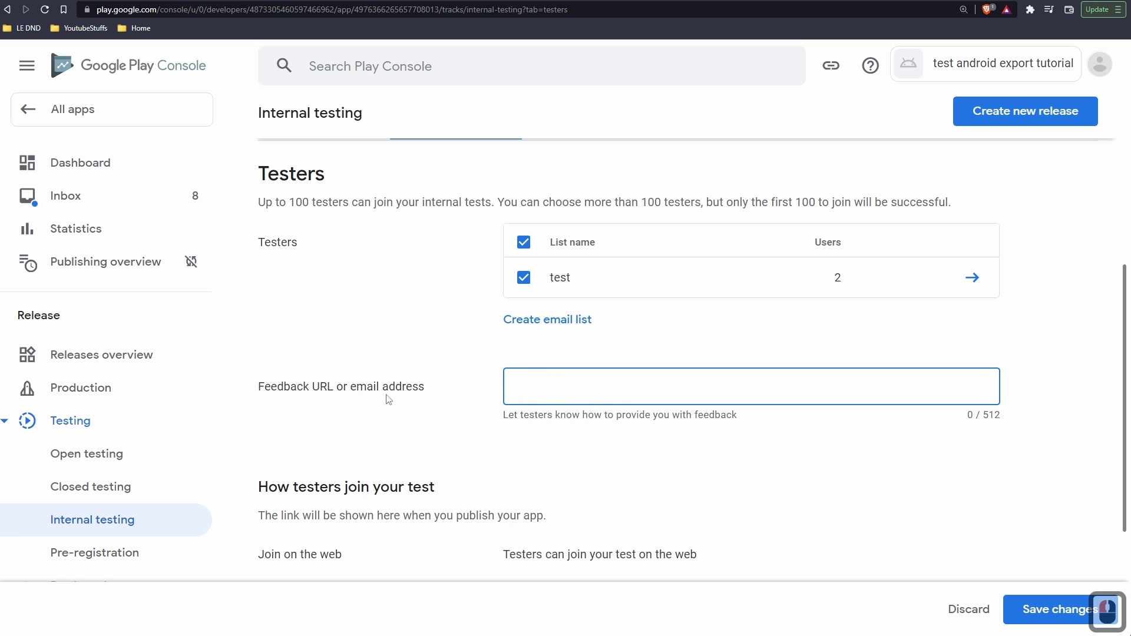
{"action": "left_click_drag", "start_coordinate": [263, 390], "coordinate": [430, 394]}
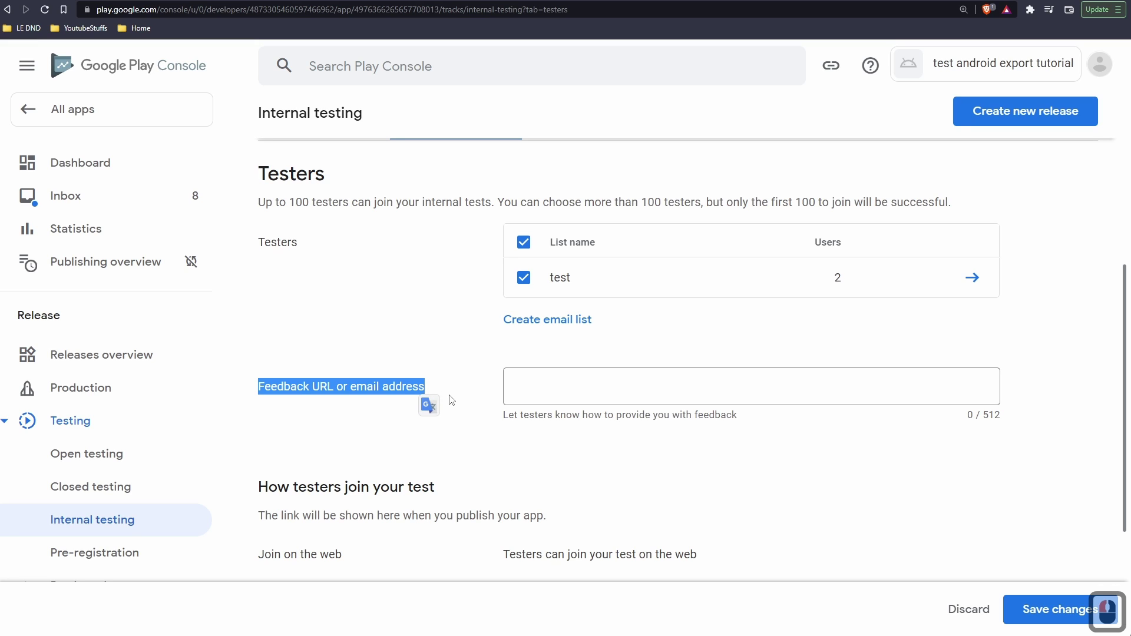
{"action": "left_click", "coordinate": [550, 392]}
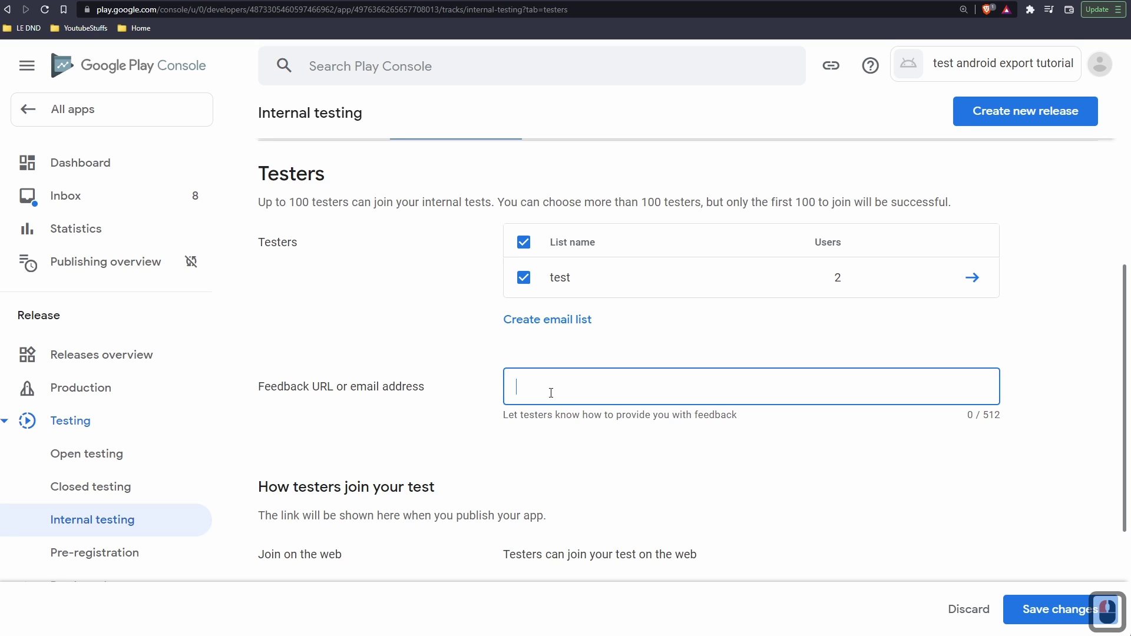
{"action": "left_click_drag", "start_coordinate": [246, 387], "coordinate": [812, 427]}
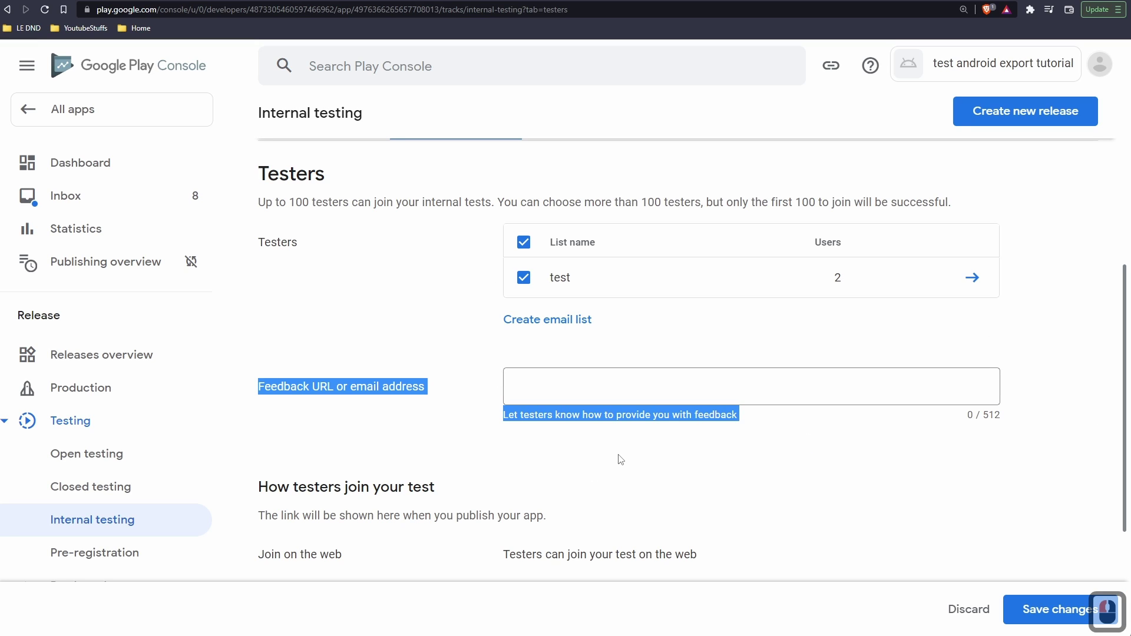
{"action": "scroll", "coordinate": [621, 459], "scroll_direction": "down", "scroll_amount": 4}
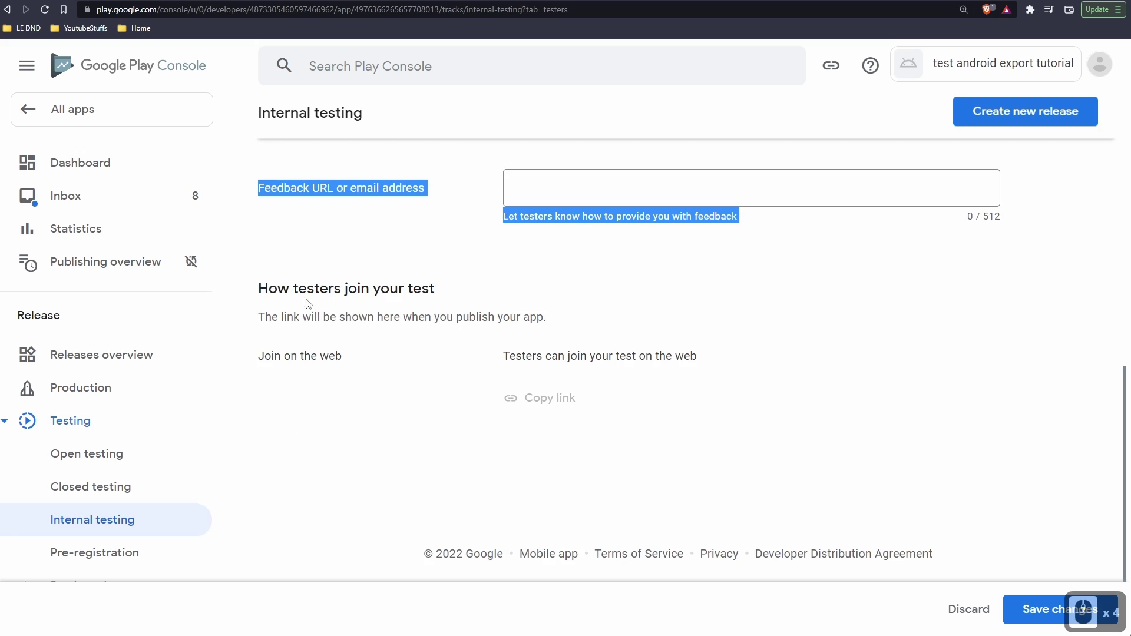
{"action": "left_click", "coordinate": [270, 287]}
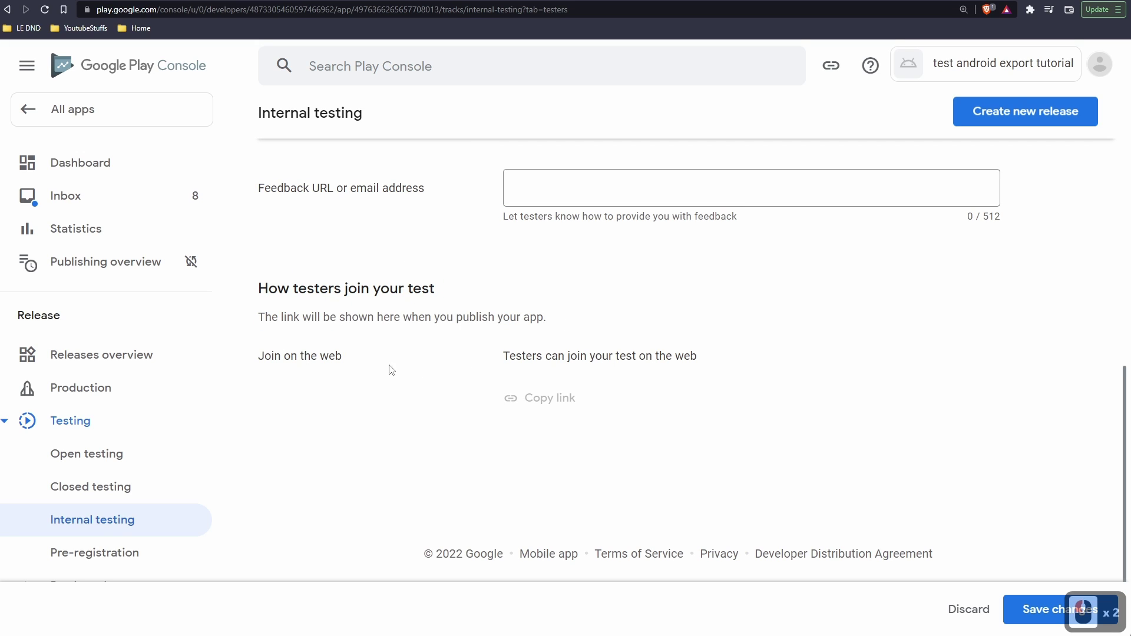
Step: Review the how-testers-join section and join link, then save the tester changes
{"action": "left_click_drag", "start_coordinate": [513, 355], "coordinate": [715, 357]}
{"action": "left_click", "coordinate": [571, 402]}
{"action": "left_click", "coordinate": [571, 402]}
{"action": "left_click", "coordinate": [571, 403]}
{"action": "left_click", "coordinate": [566, 401]}
{"action": "left_click_drag", "start_coordinate": [256, 289], "coordinate": [611, 414]}
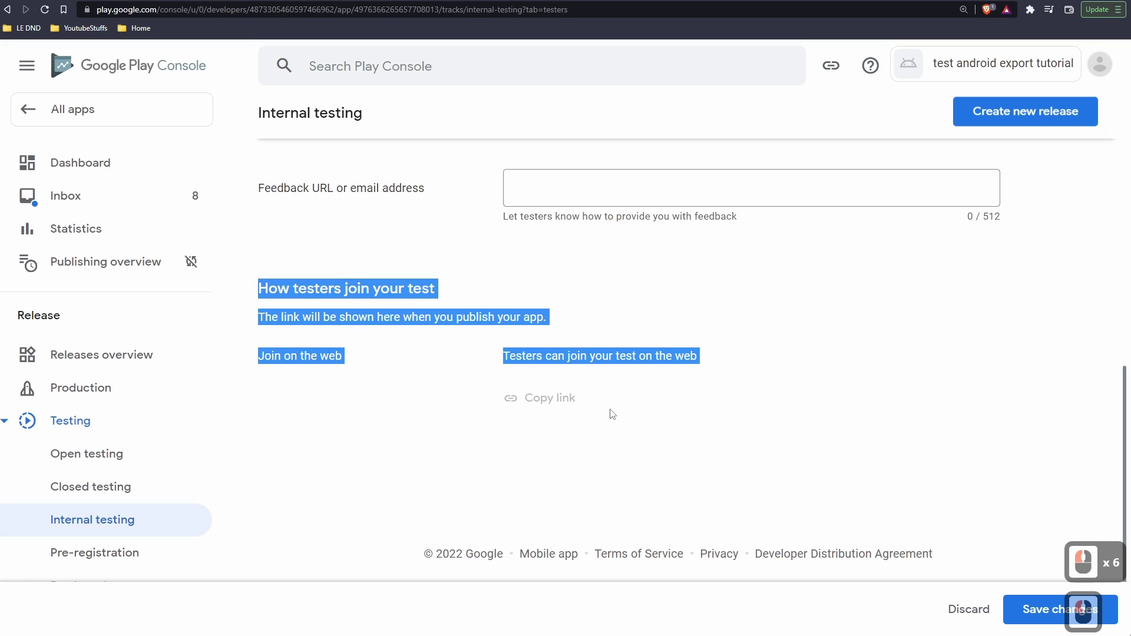
{"action": "left_click", "coordinate": [550, 409]}
{"action": "left_click", "coordinate": [551, 409]}
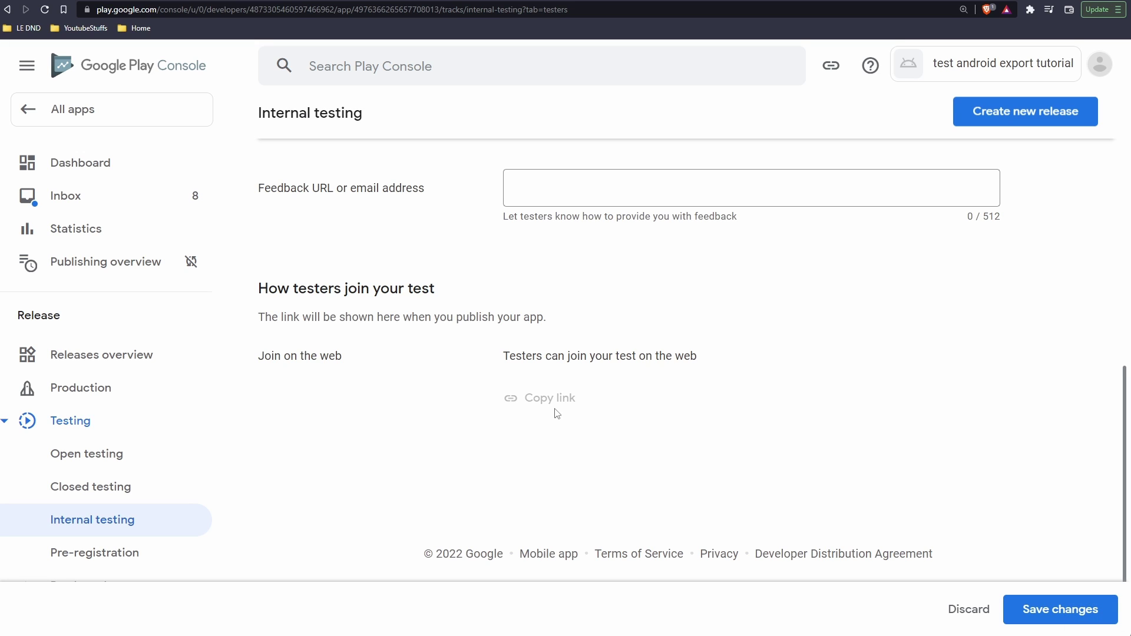
{"action": "left_click", "coordinate": [1029, 611]}
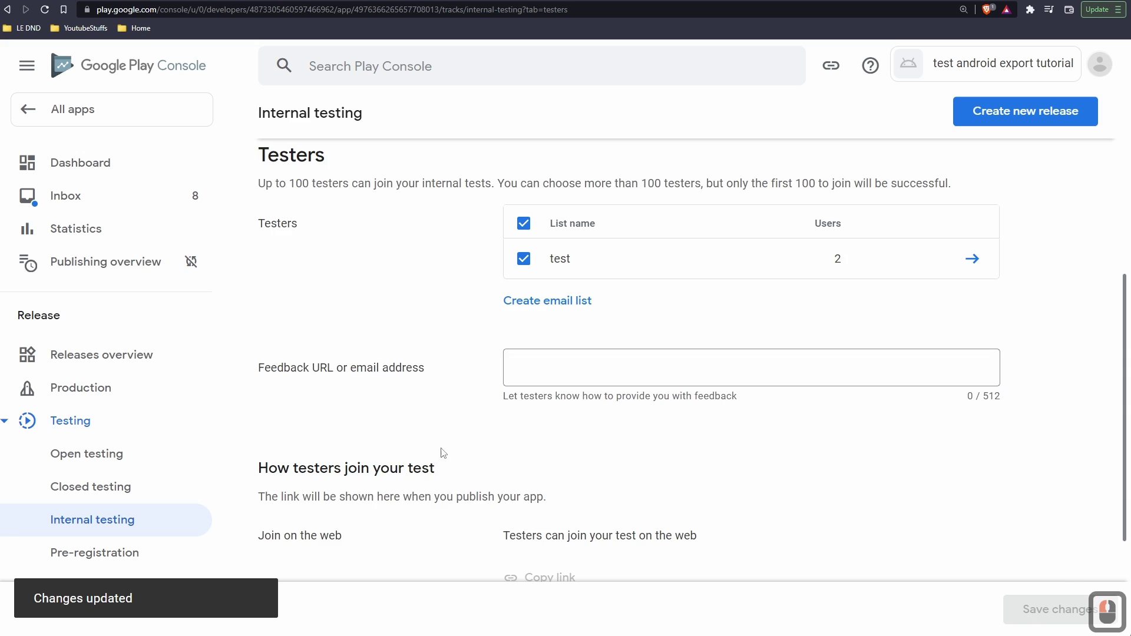
{"action": "scroll", "coordinate": [443, 453], "scroll_direction": "up", "scroll_amount": 10}
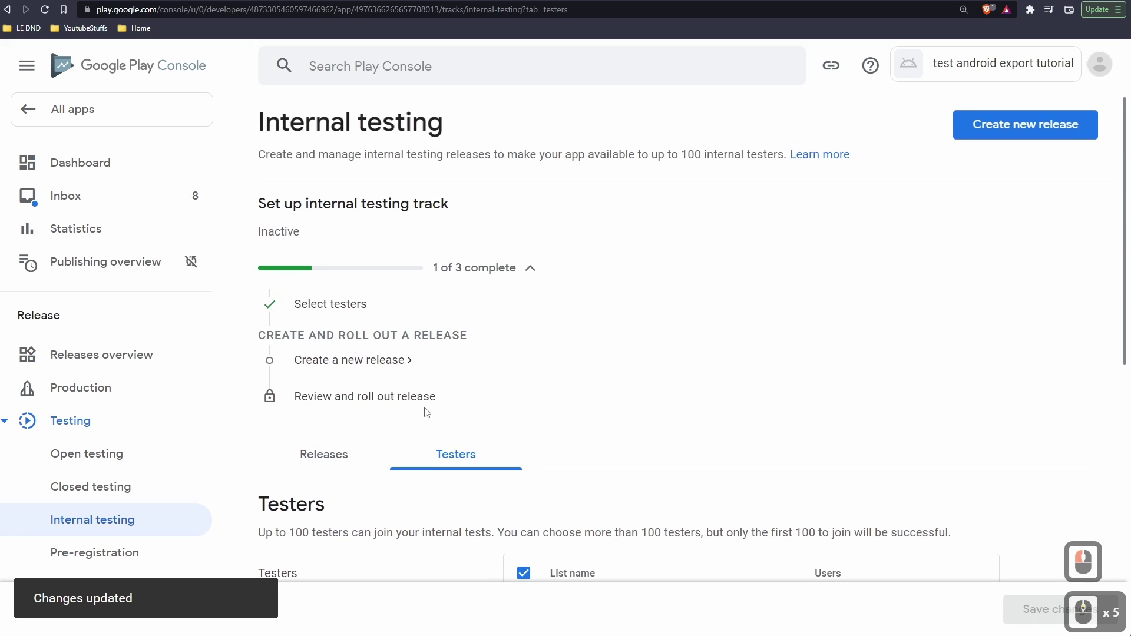
Step: Create a new internal testing release and bring up the App bundles upload picker
{"action": "left_click", "coordinate": [399, 365]}
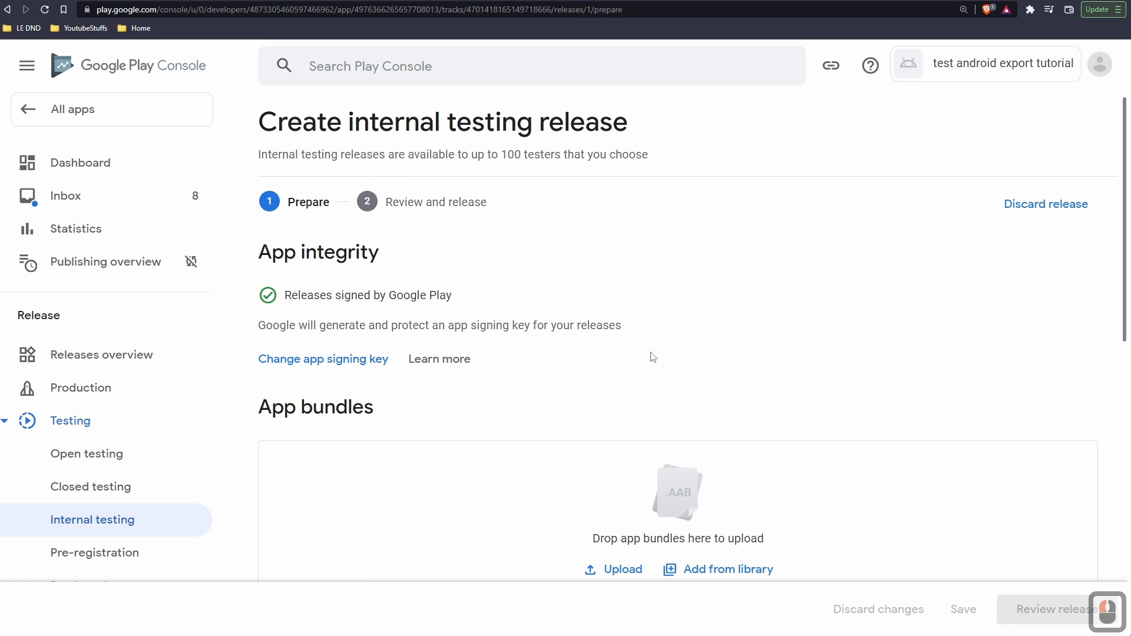
{"action": "scroll", "coordinate": [594, 356], "scroll_direction": "down", "scroll_amount": 1}
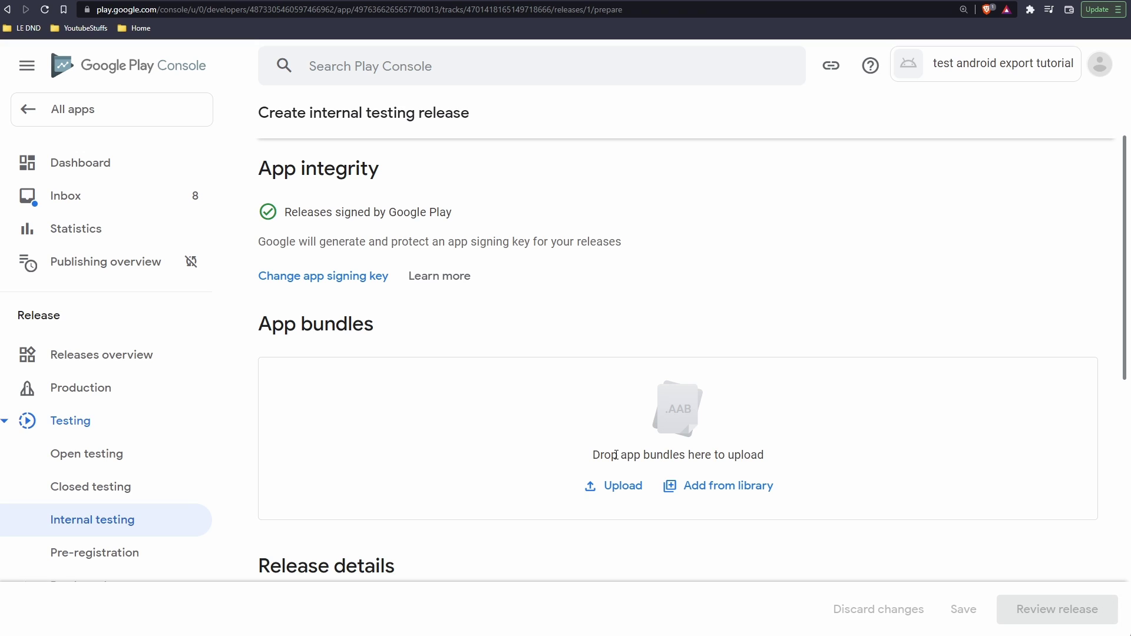
{"action": "scroll", "coordinate": [595, 447], "scroll_direction": "down", "scroll_amount": 2}
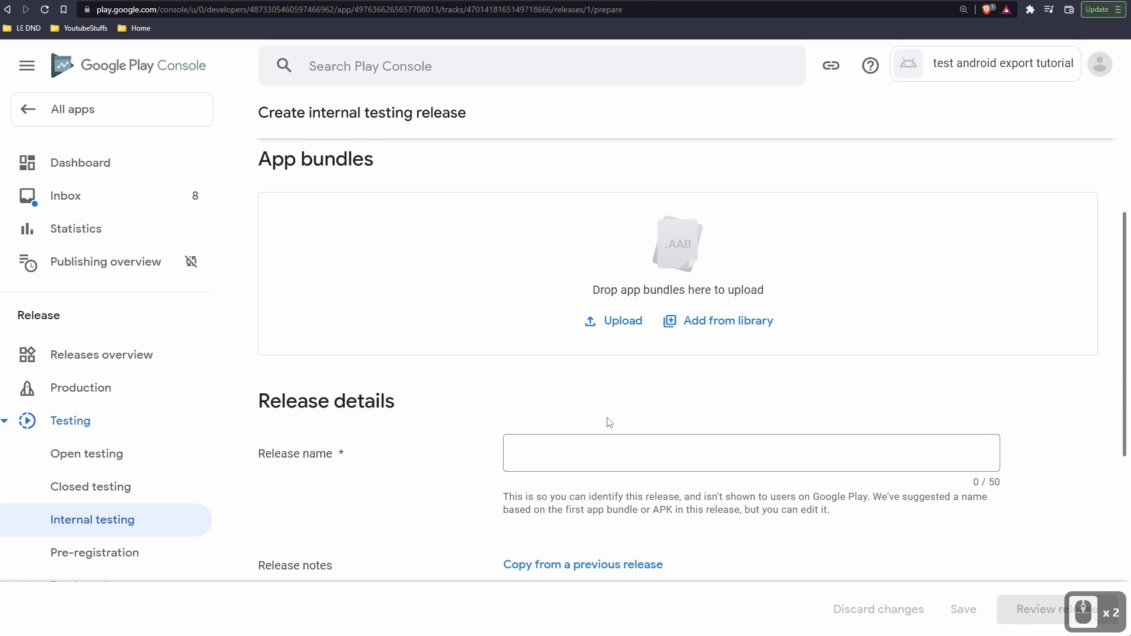
{"action": "left_click", "coordinate": [614, 325]}
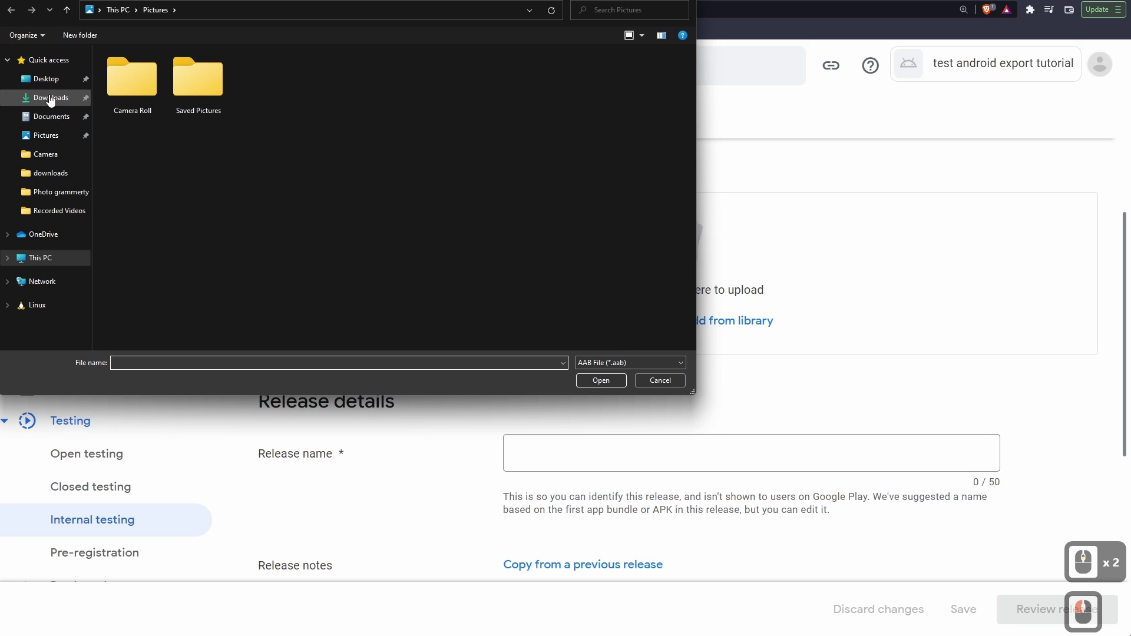
Step: Upload AndroidExportTutorial.aab from Documents as version 1 (1.0)
{"action": "left_click", "coordinate": [52, 116]}
{"action": "scroll", "coordinate": [135, 158], "scroll_direction": "down", "scroll_amount": 7}
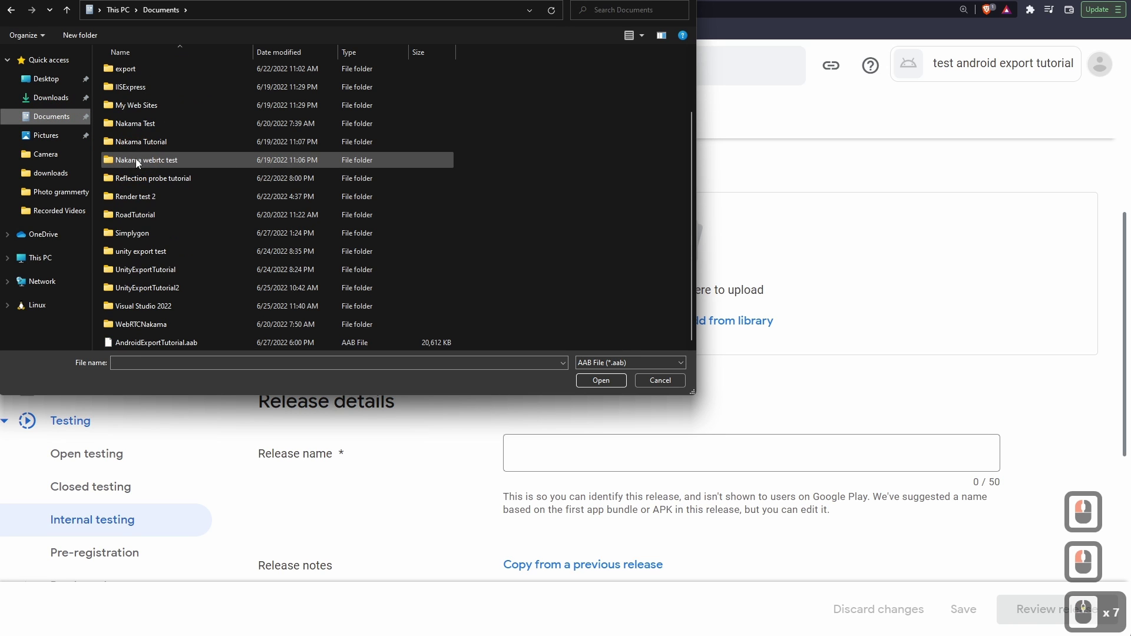
{"action": "left_click", "coordinate": [155, 342]}
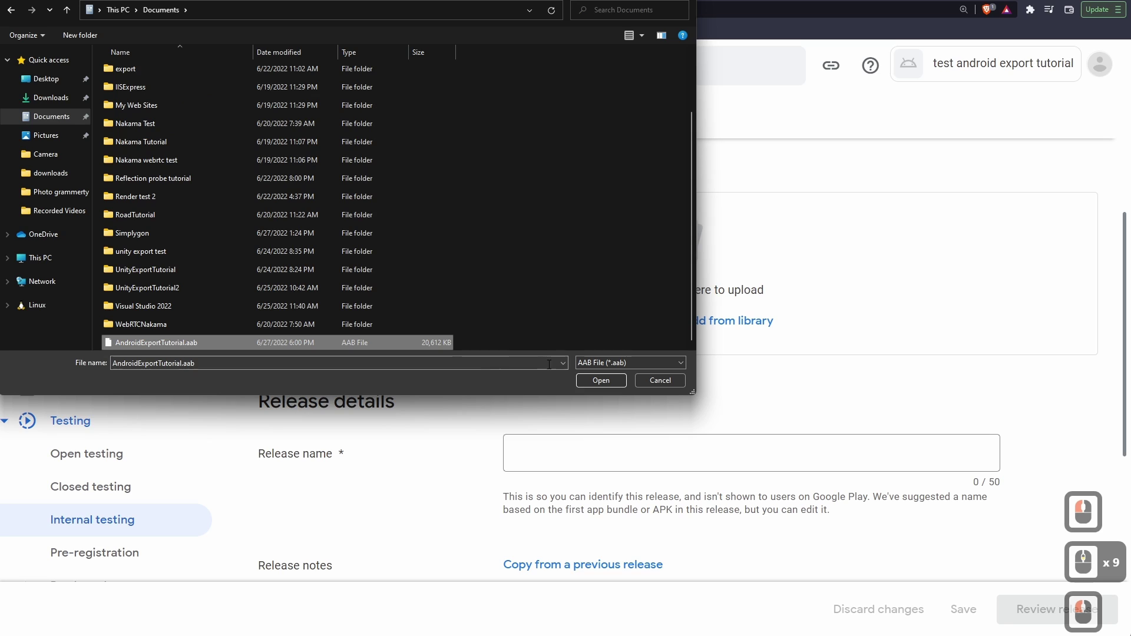
{"action": "left_click", "coordinate": [587, 380]}
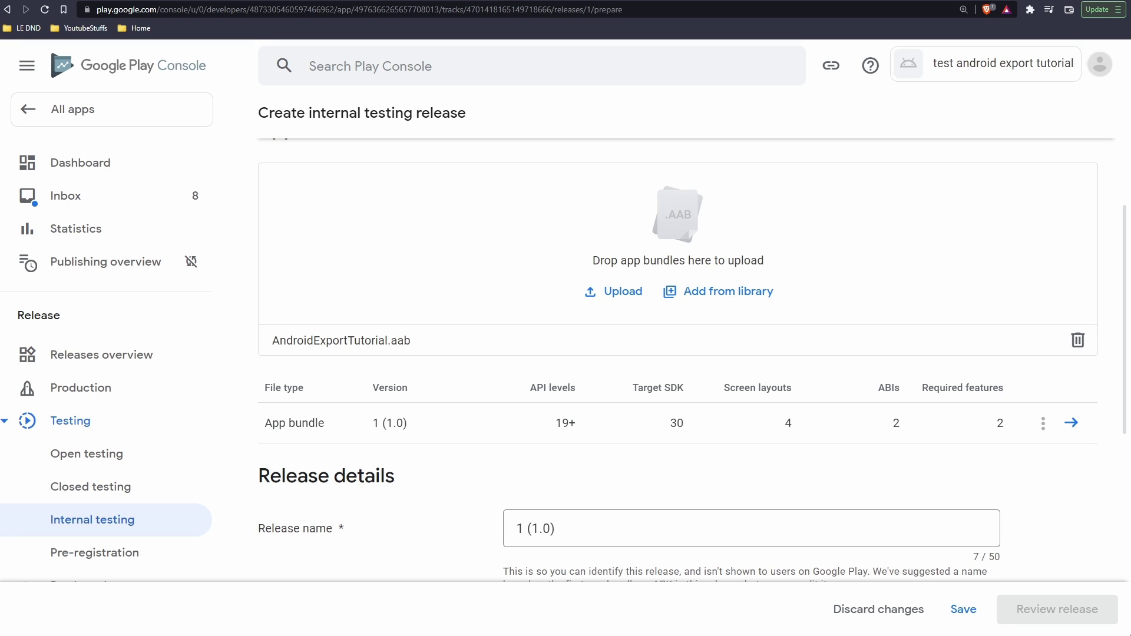
Step: Check the release name 1 (1.0) and the release notes placeholder text
{"action": "scroll", "coordinate": [596, 386], "scroll_direction": "down", "scroll_amount": 3}
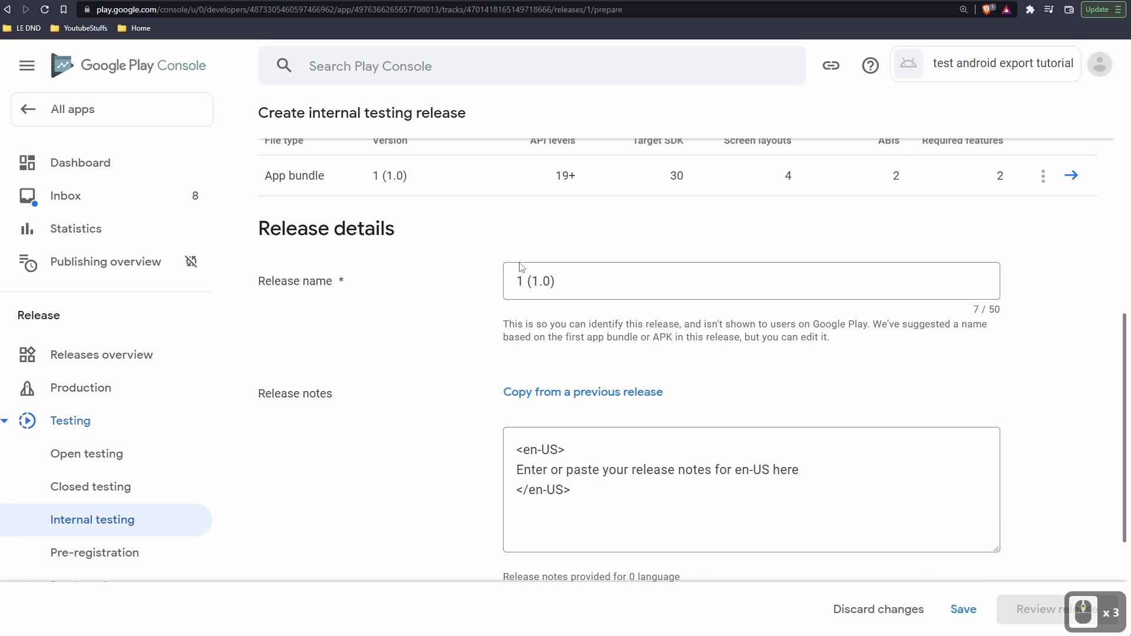
{"action": "left_click", "coordinate": [643, 280]}
{"action": "left_click_drag", "start_coordinate": [606, 280], "coordinate": [459, 298]}
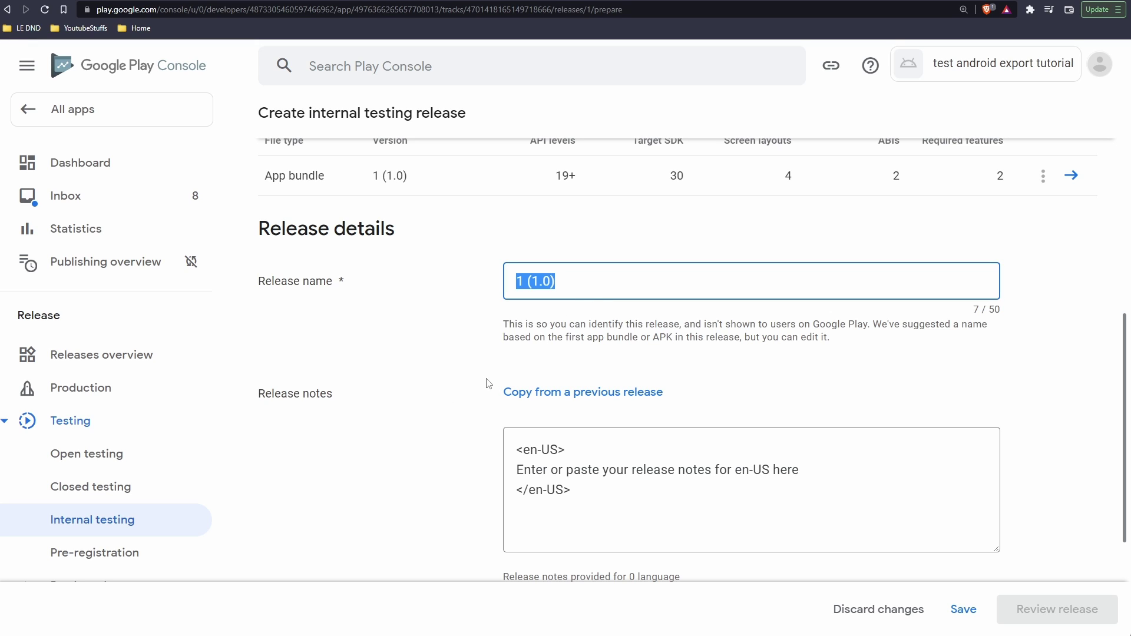
{"action": "scroll", "coordinate": [458, 391], "scroll_direction": "down", "scroll_amount": 1}
{"action": "left_click_drag", "start_coordinate": [517, 363], "coordinate": [644, 434]}
{"action": "left_click", "coordinate": [646, 438]}
{"action": "triple_click", "coordinate": [647, 437]}
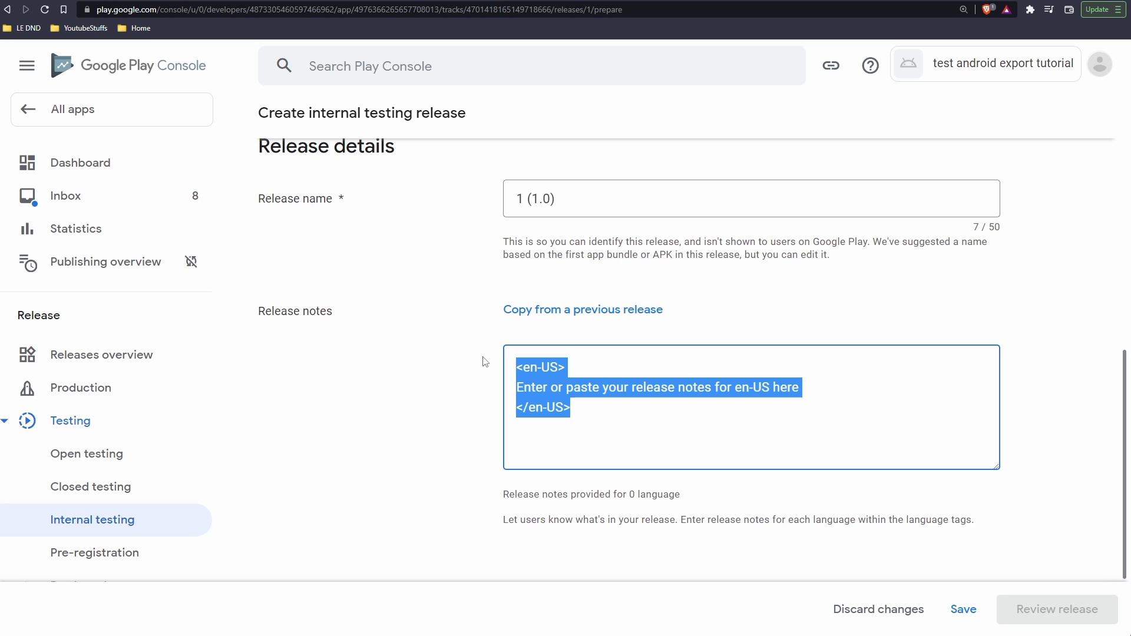
{"action": "left_click", "coordinate": [472, 198]}
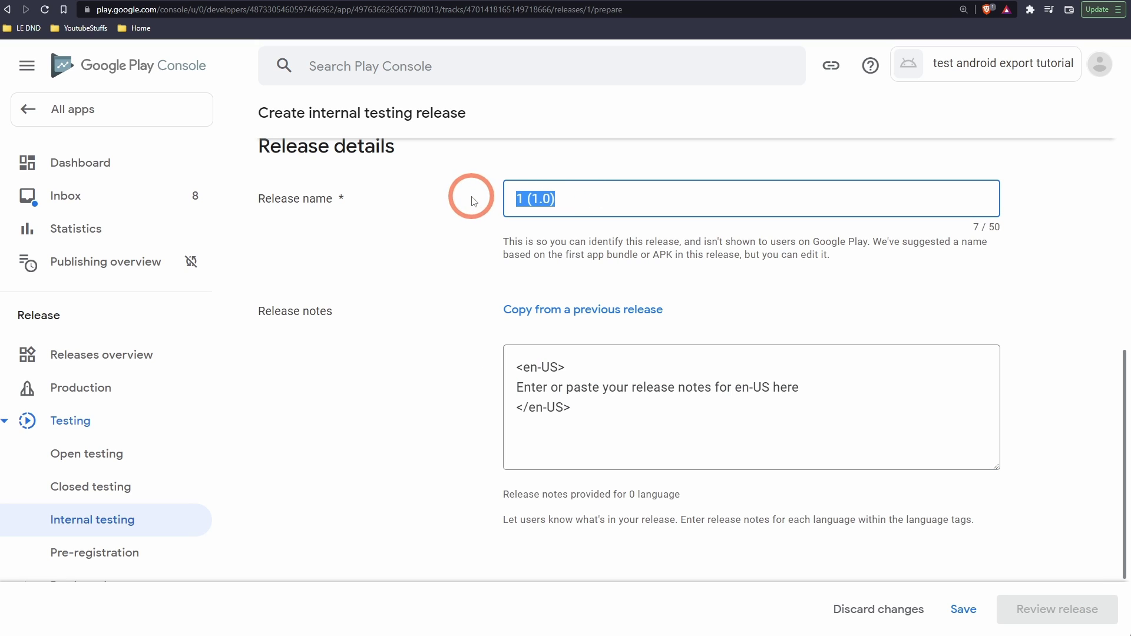
{"action": "left_click_drag", "start_coordinate": [606, 424], "coordinate": [454, 346]}
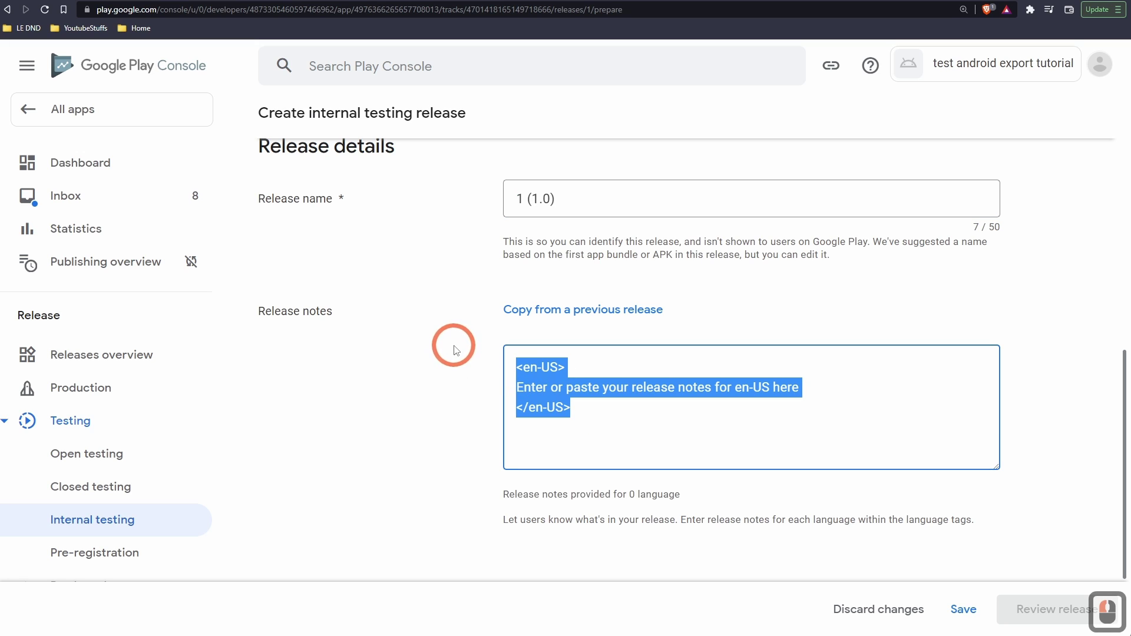
{"action": "left_click", "coordinate": [560, 212]}
{"action": "left_click", "coordinate": [467, 212]}
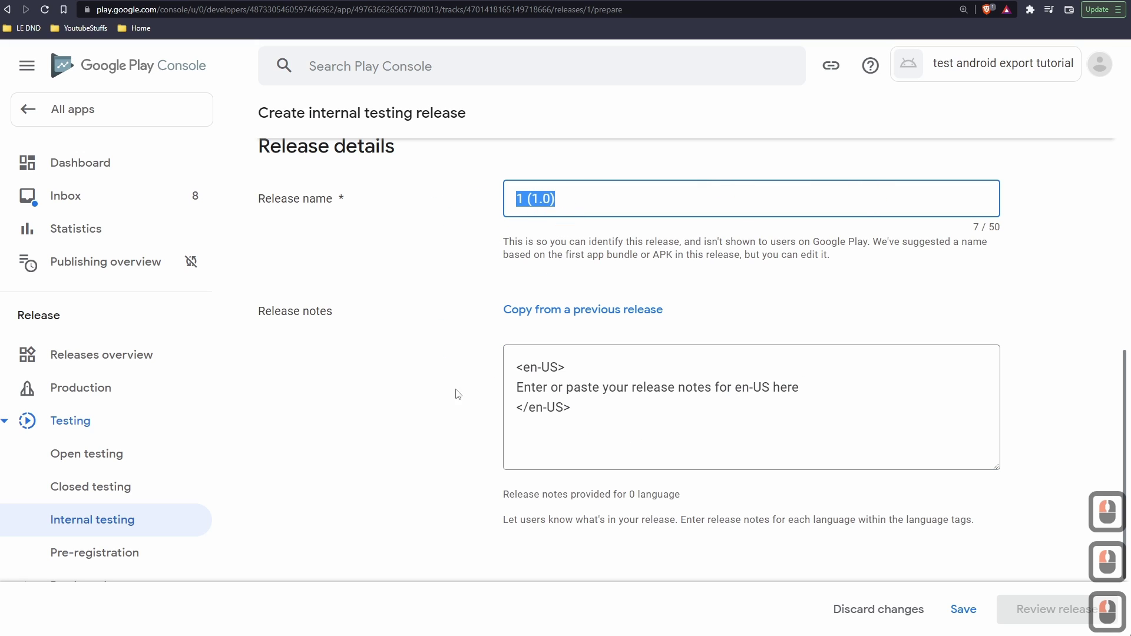
{"action": "left_click", "coordinate": [498, 389]}
{"action": "left_click", "coordinate": [400, 311]}
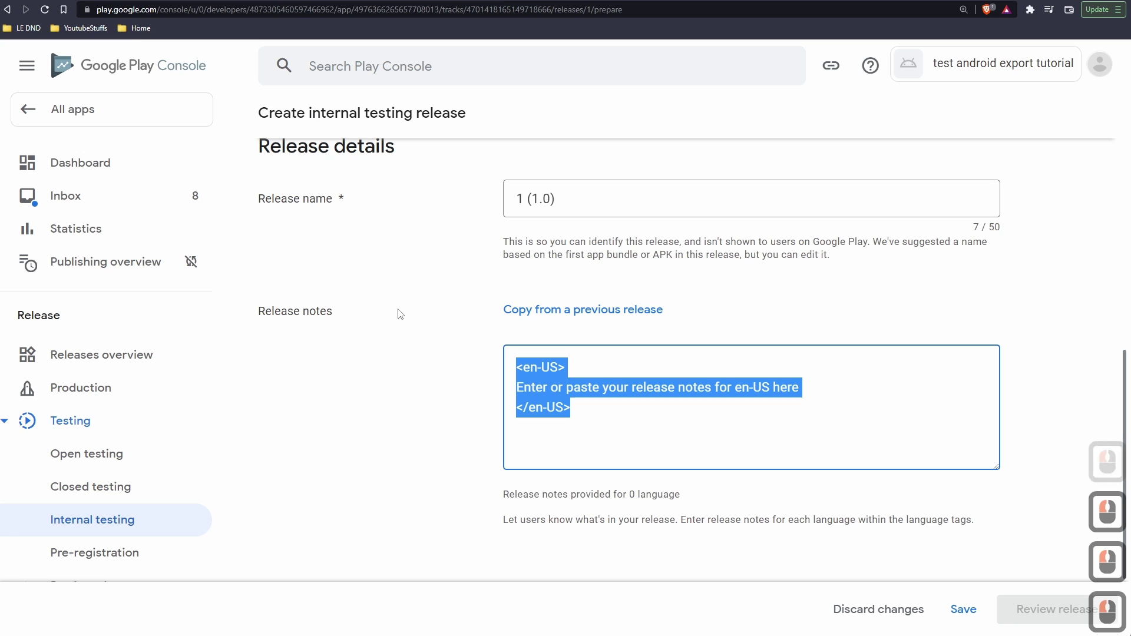
Step: Save the release draft and continue to the release review
{"action": "left_click", "coordinate": [964, 610]}
{"action": "scroll", "coordinate": [789, 392], "scroll_direction": "up", "scroll_amount": 10}
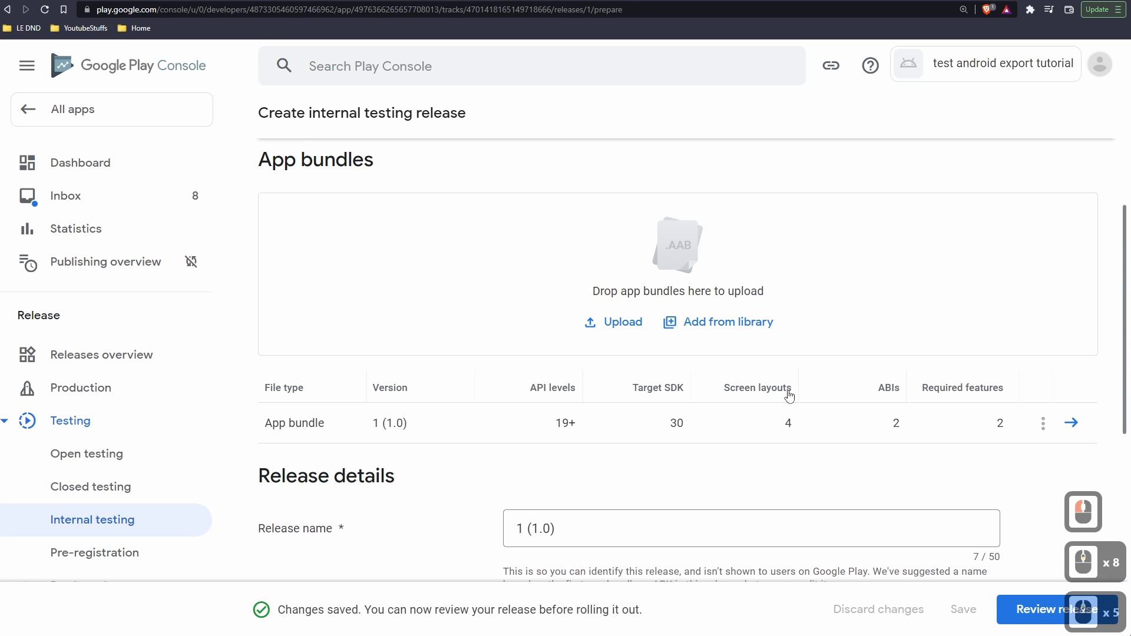
{"action": "scroll", "coordinate": [788, 434], "scroll_direction": "down", "scroll_amount": 4}
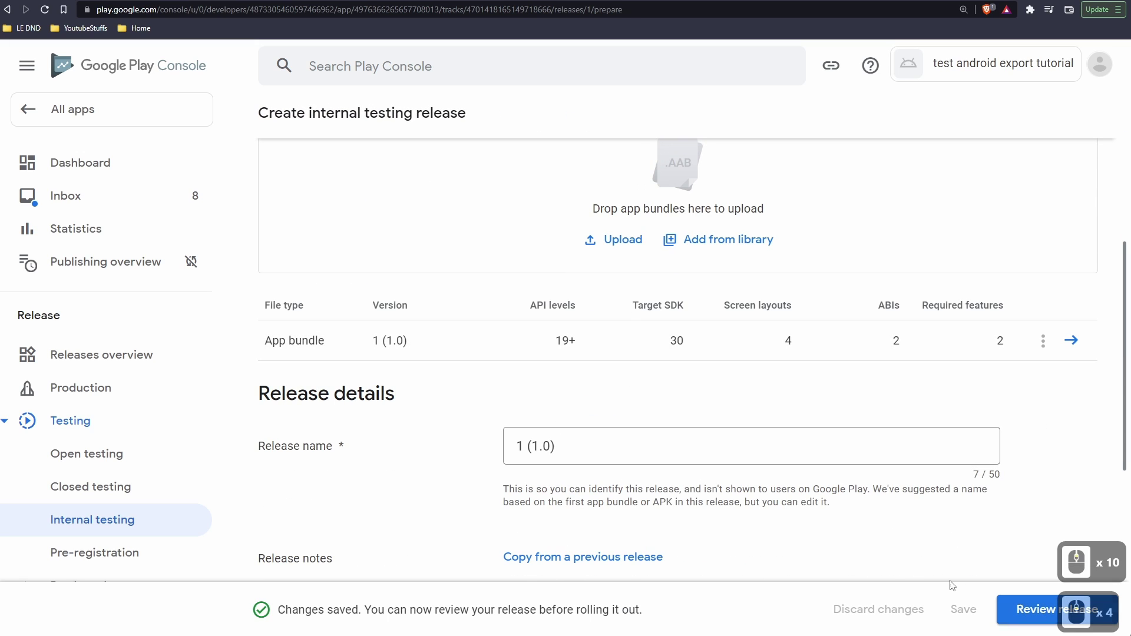
{"action": "left_click", "coordinate": [1018, 613]}
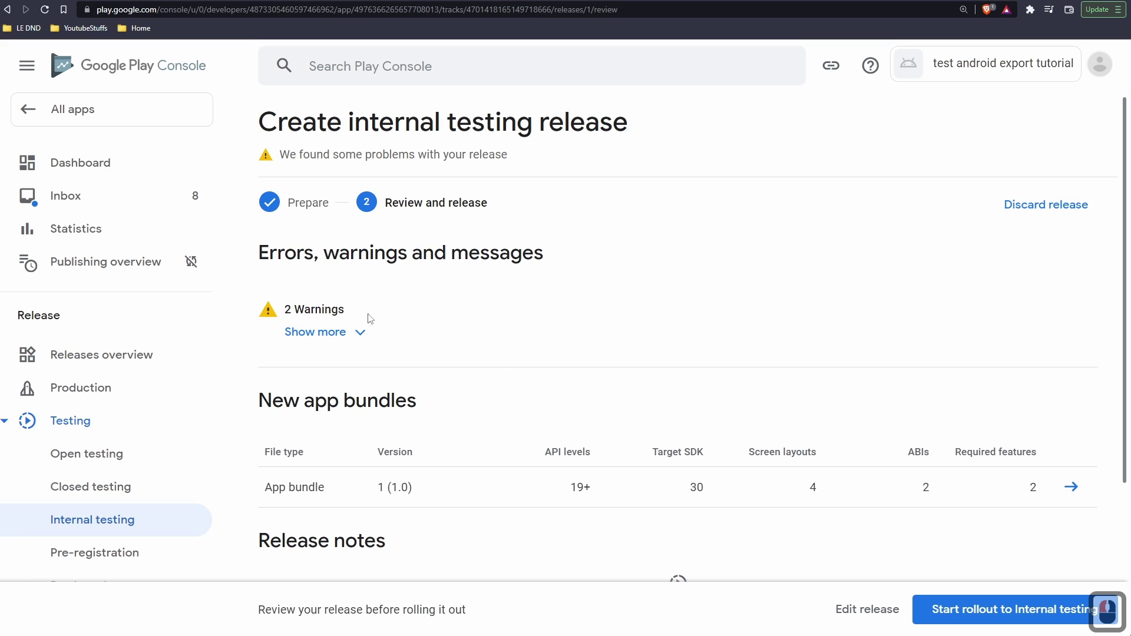
Step: Read the 2 warnings about missing deobfuscation and debug symbol files, then begin rollout
{"action": "left_click", "coordinate": [356, 331]}
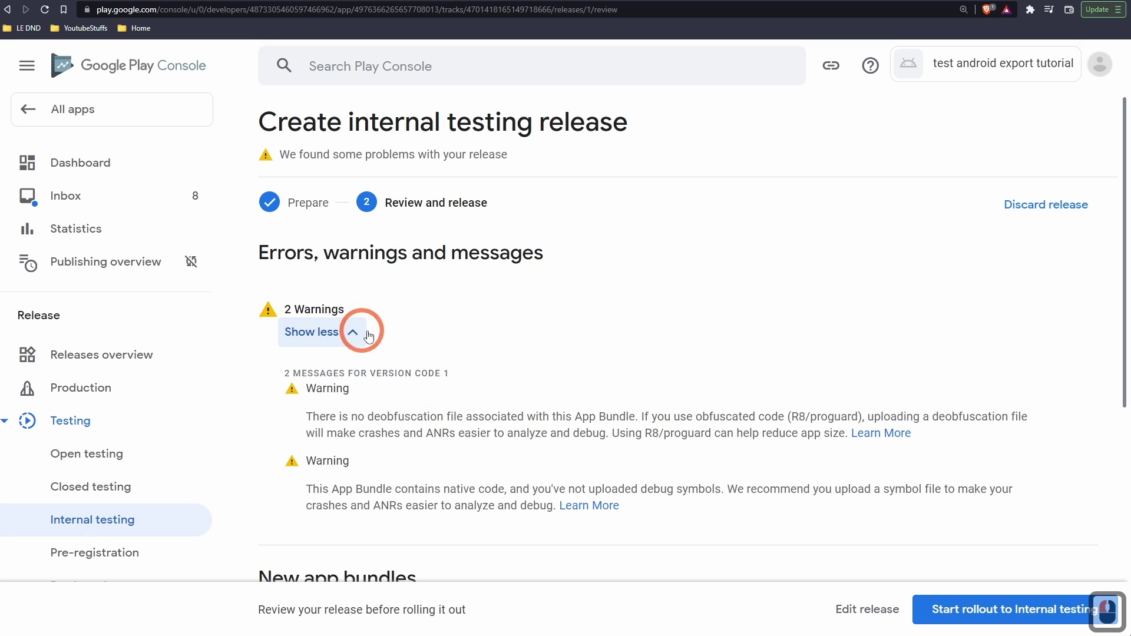
{"action": "scroll", "coordinate": [374, 330], "scroll_direction": "down", "scroll_amount": 2}
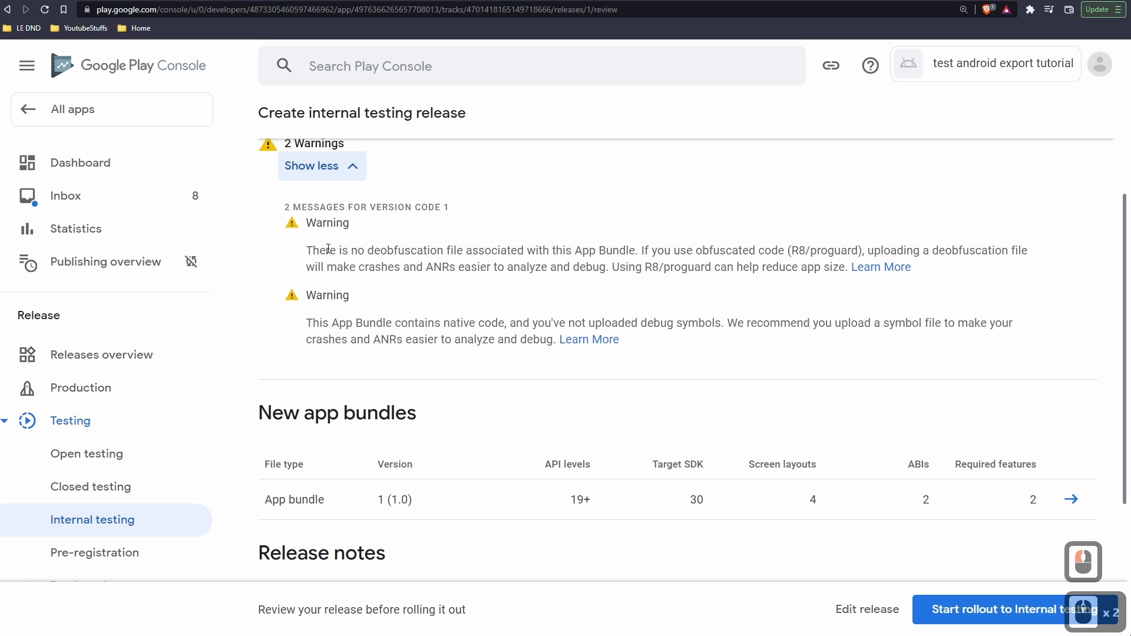
{"action": "left_click_drag", "start_coordinate": [329, 249], "coordinate": [565, 271]}
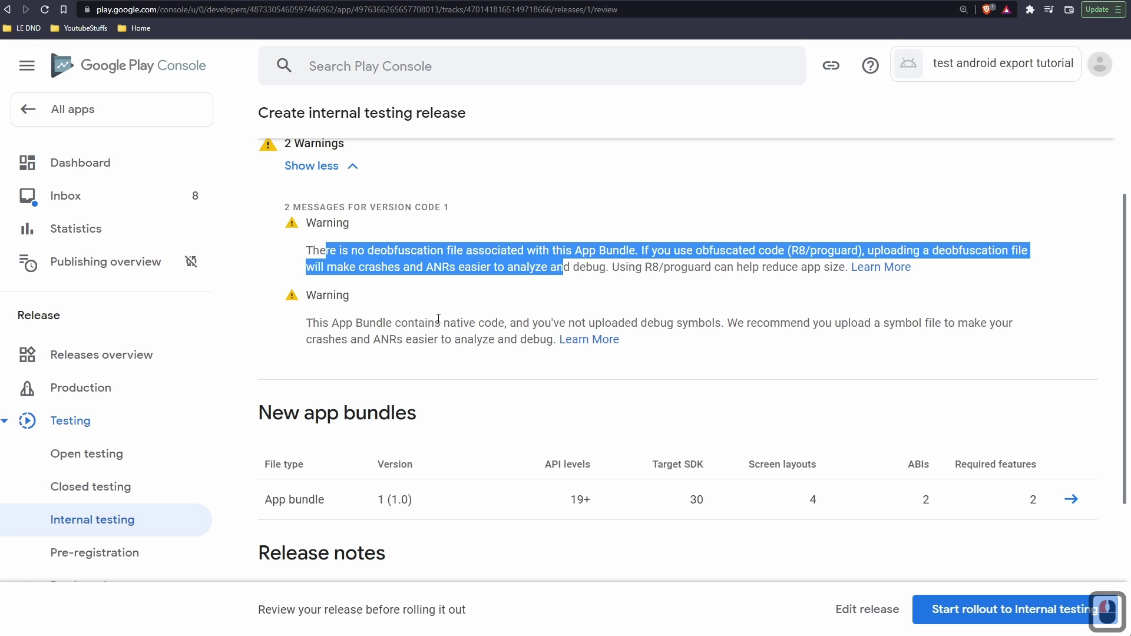
{"action": "left_click_drag", "start_coordinate": [306, 323], "coordinate": [1025, 337]}
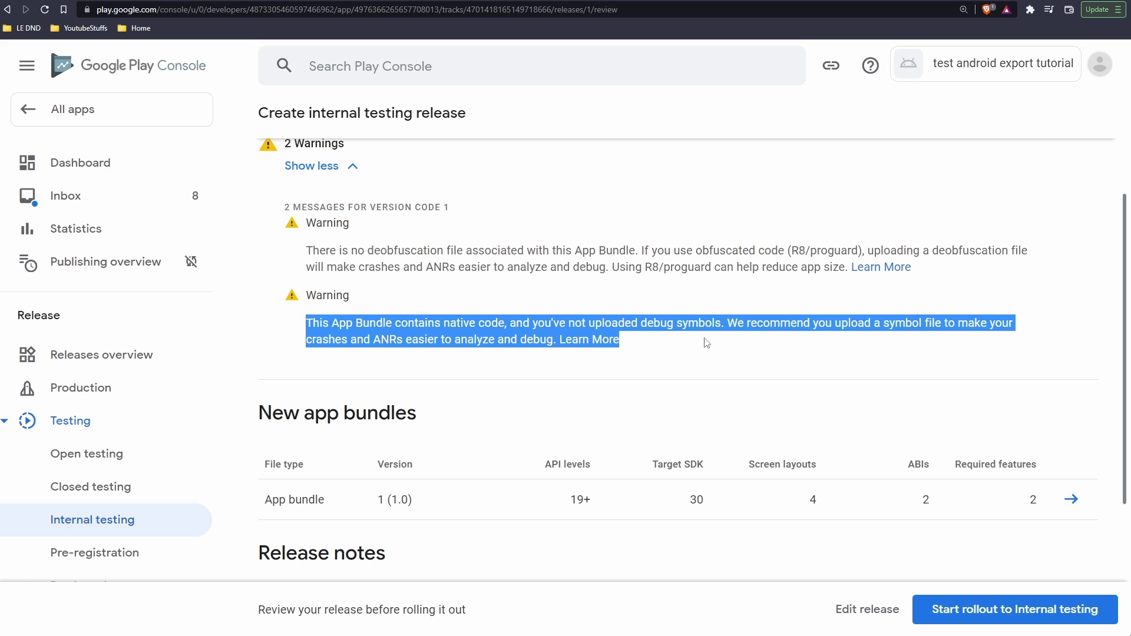
{"action": "scroll", "coordinate": [512, 328], "scroll_direction": "down", "scroll_amount": 4}
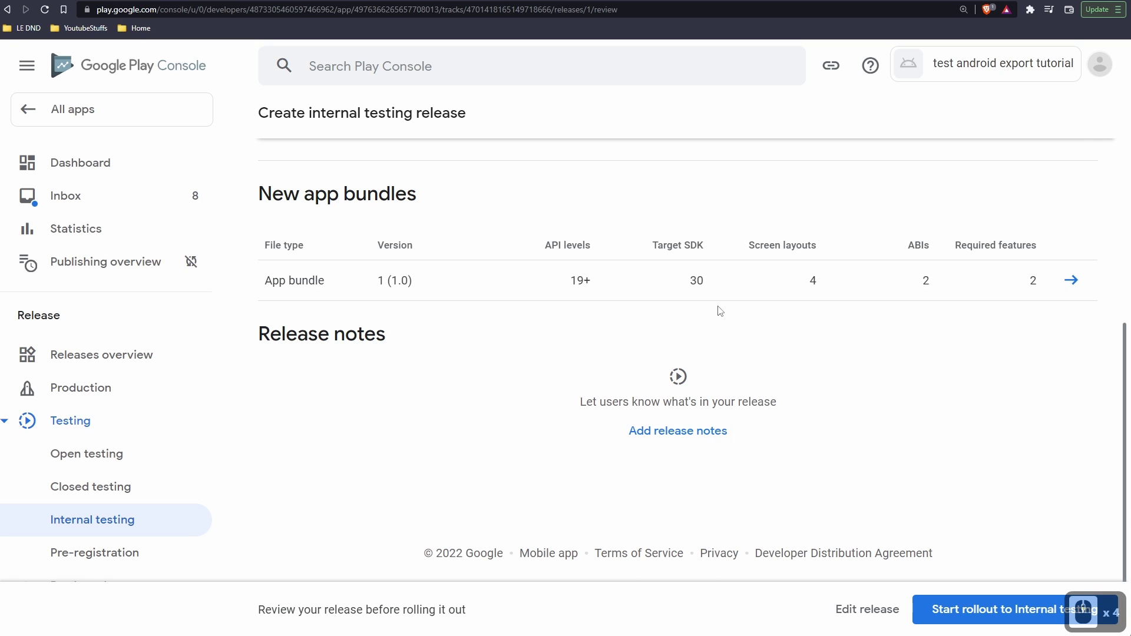
{"action": "left_click", "coordinate": [1026, 615]}
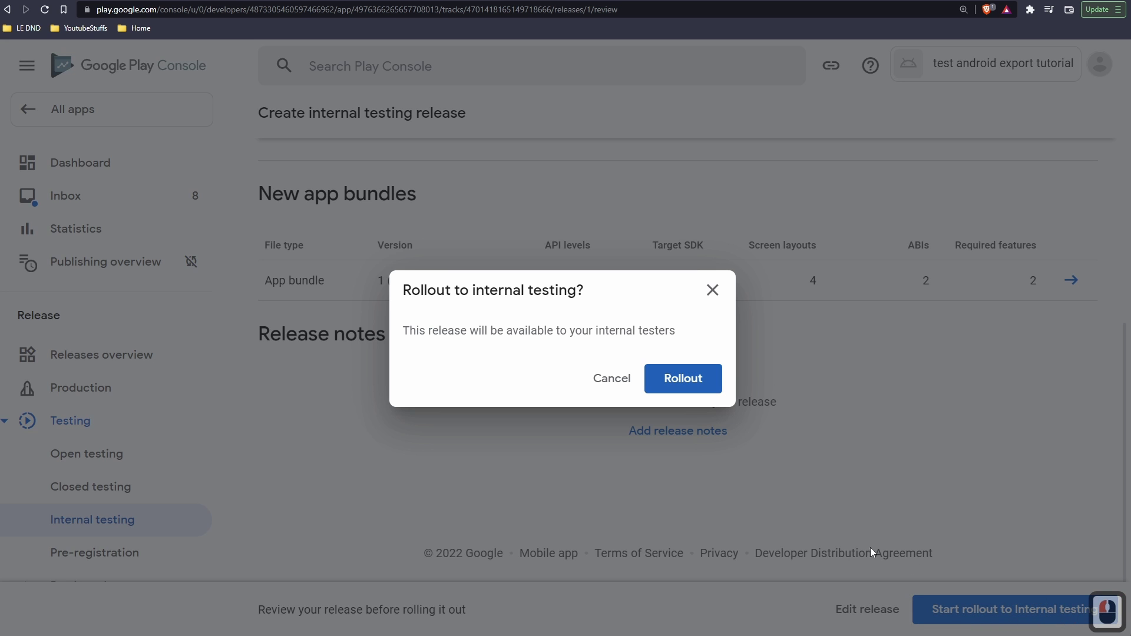
Step: Confirm rollout of release 1 (1.0) and view the internal testing tester settings
{"action": "left_click", "coordinate": [682, 383]}
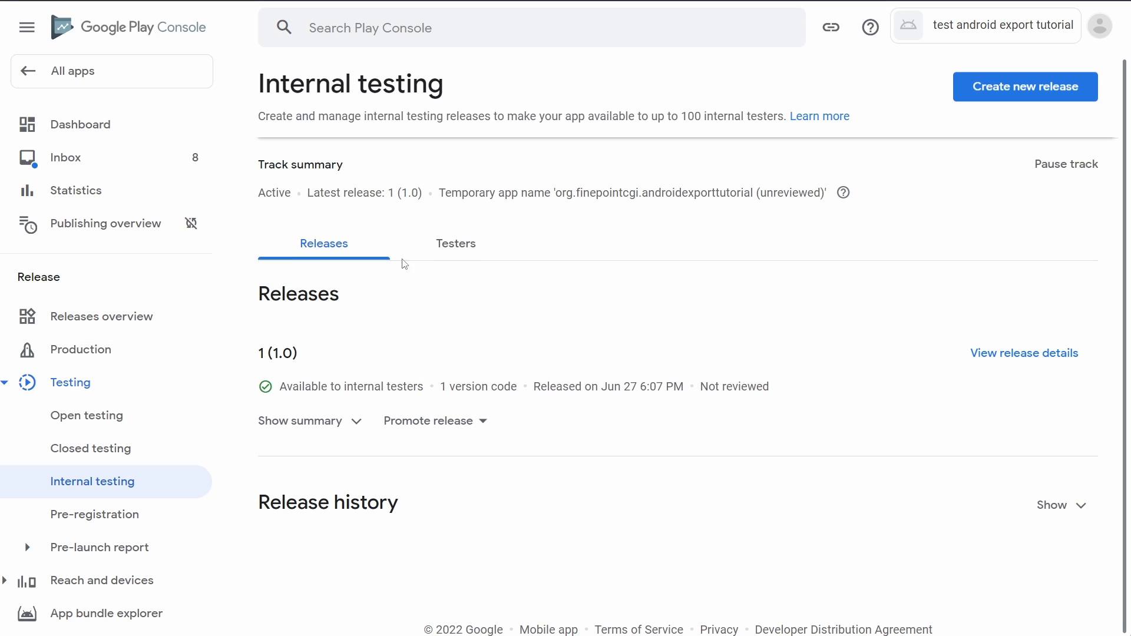
{"action": "left_click", "coordinate": [439, 251]}
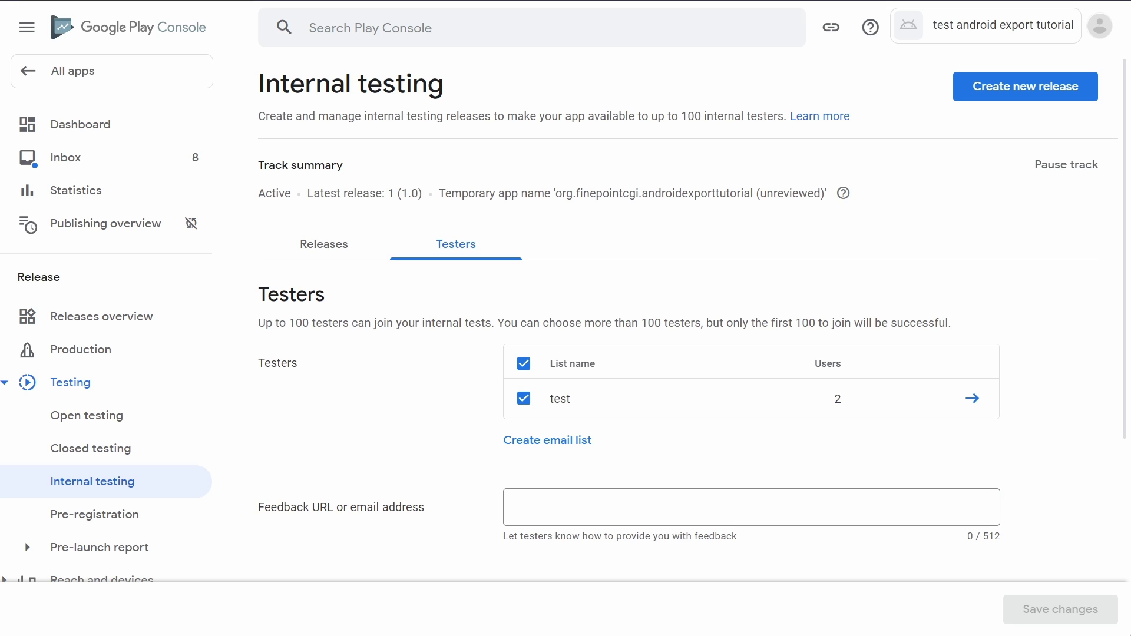
{"action": "scroll", "coordinate": [735, 501], "scroll_direction": "down", "scroll_amount": 6}
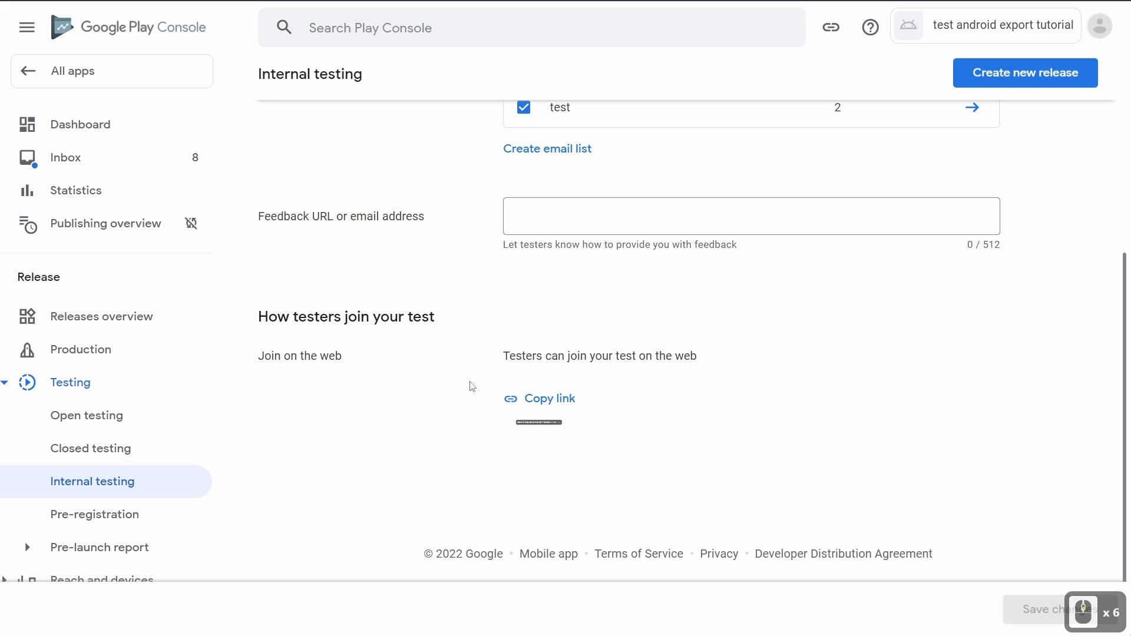
Step: Open the copied tester join link in the browser and reach the test app's Play Store page
{"action": "left_click", "coordinate": [550, 399]}
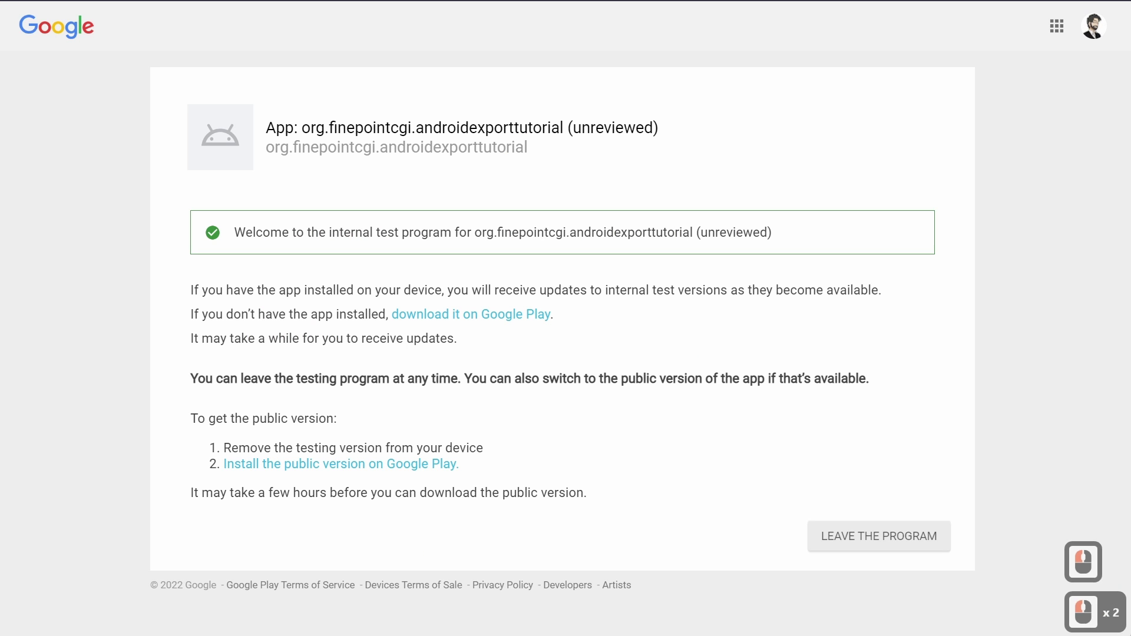
{"action": "key", "text": "ctrl+v"}
{"action": "key", "text": "Return"}
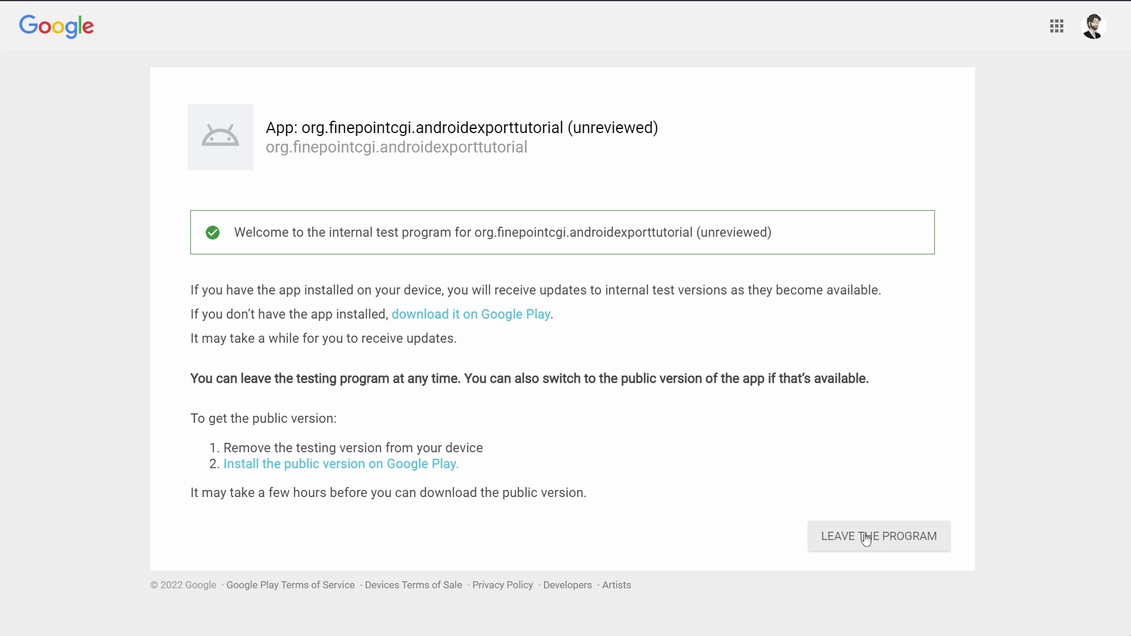
{"action": "left_click", "coordinate": [394, 471]}
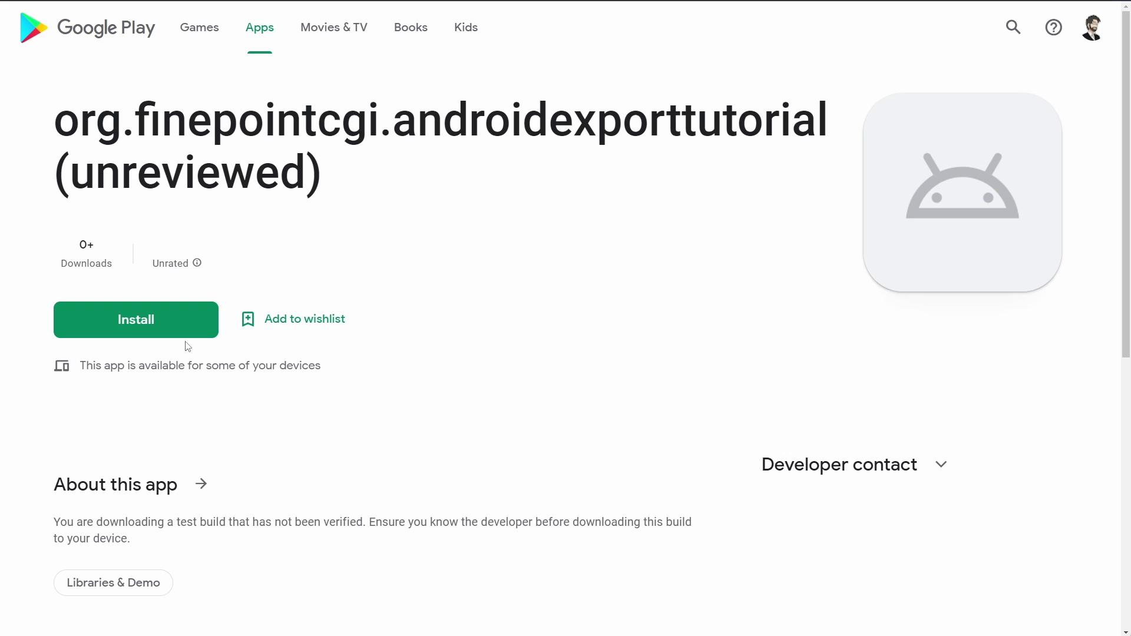
Step: Install the test app org.finepointcgi.androidexporttutorial on the Google Pixel 5
{"action": "left_click", "coordinate": [160, 327]}
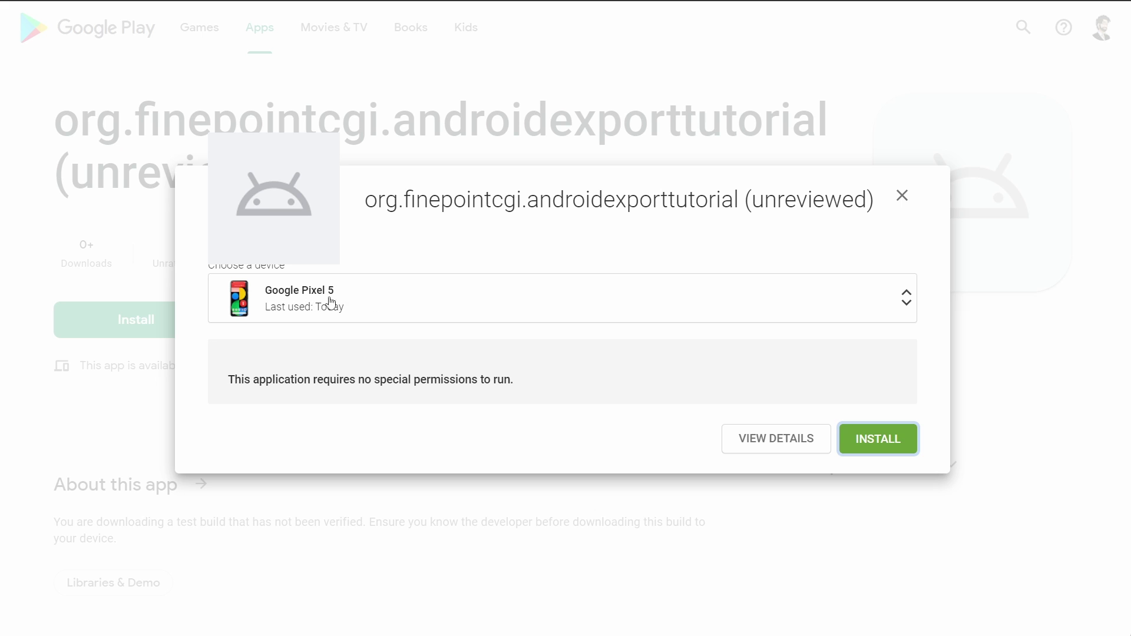
{"action": "left_click", "coordinate": [892, 440]}
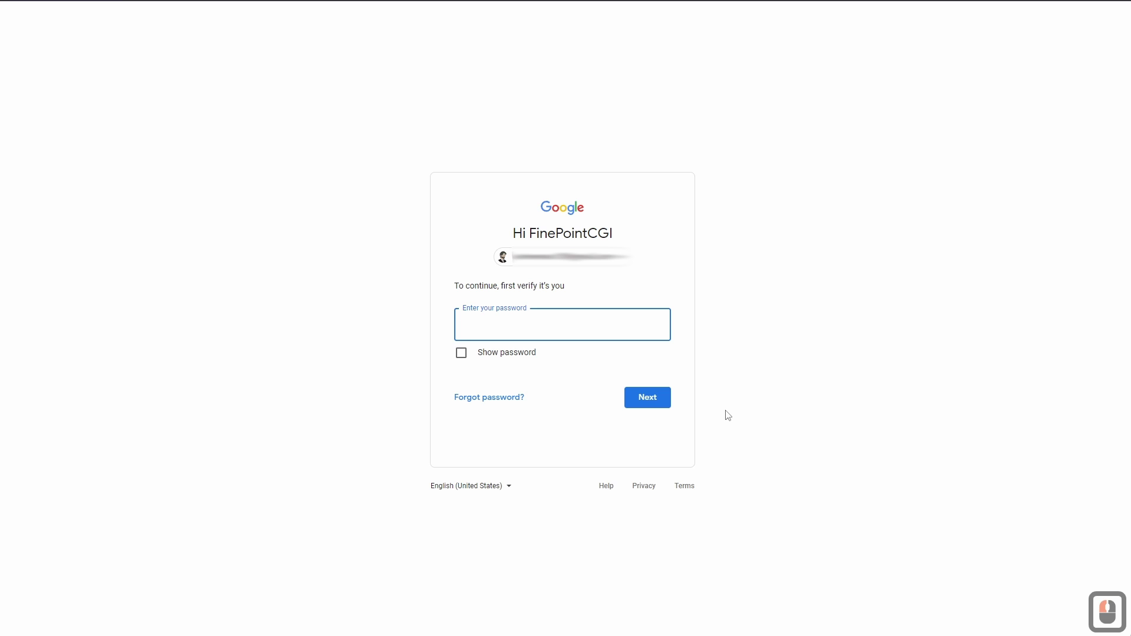
{"action": "key", "text": "shift"}
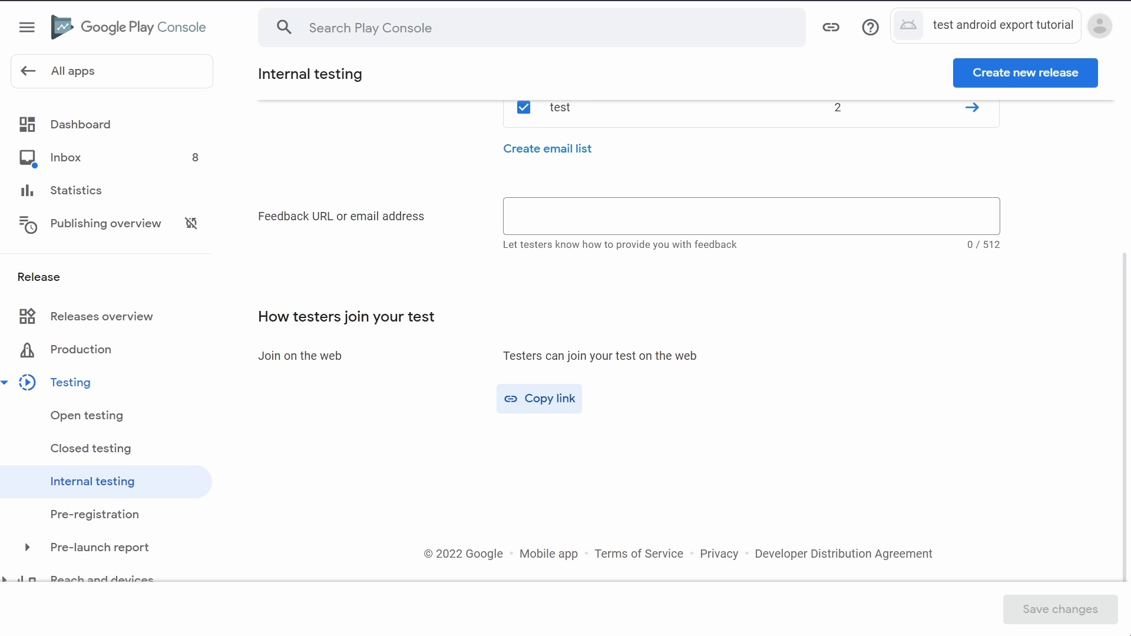
Step: Open the Dashboard and expand the app content setup tasks
{"action": "left_click", "coordinate": [80, 125]}
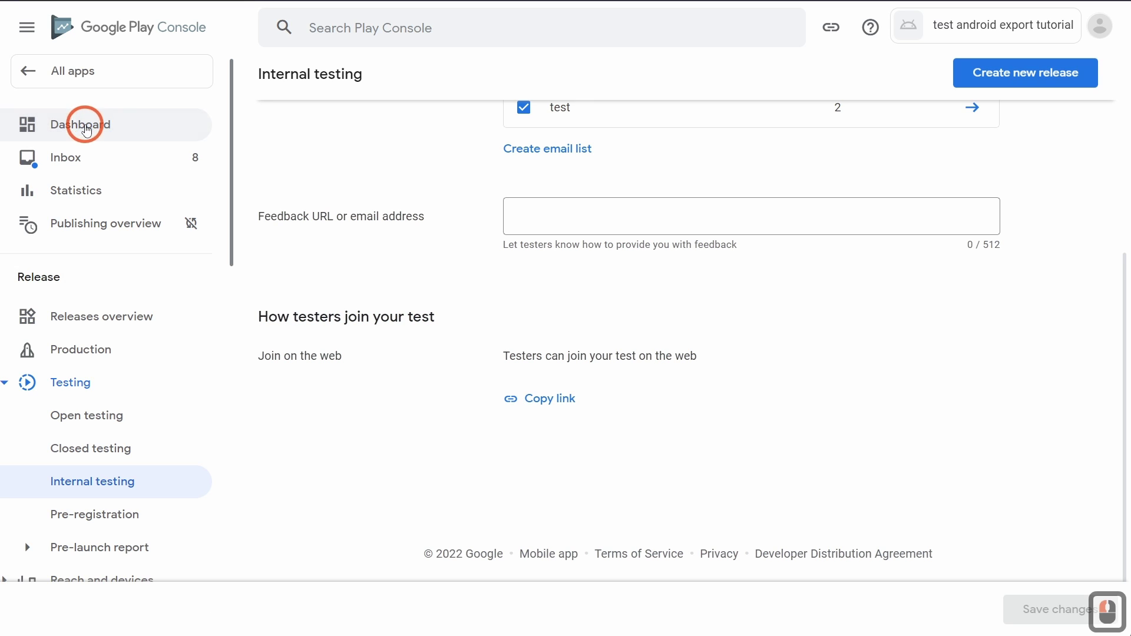
{"action": "scroll", "coordinate": [519, 361], "scroll_direction": "down", "scroll_amount": 2}
{"action": "scroll", "coordinate": [519, 362], "scroll_direction": "down", "scroll_amount": 4}
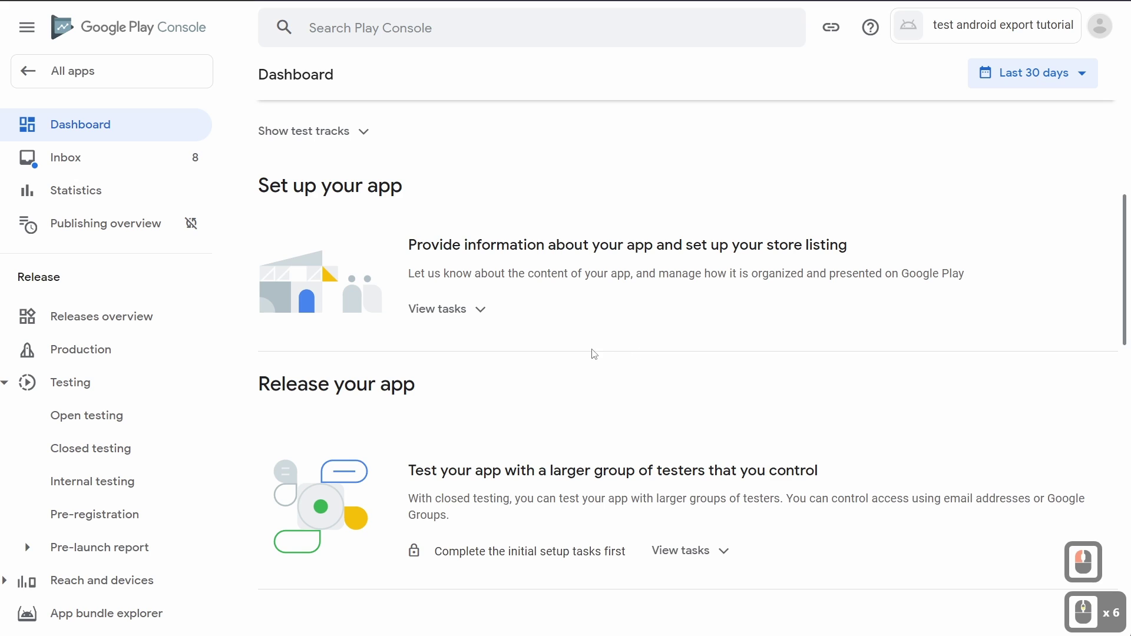
{"action": "left_click", "coordinate": [473, 312]}
{"action": "scroll", "coordinate": [816, 316], "scroll_direction": "down", "scroll_amount": 2}
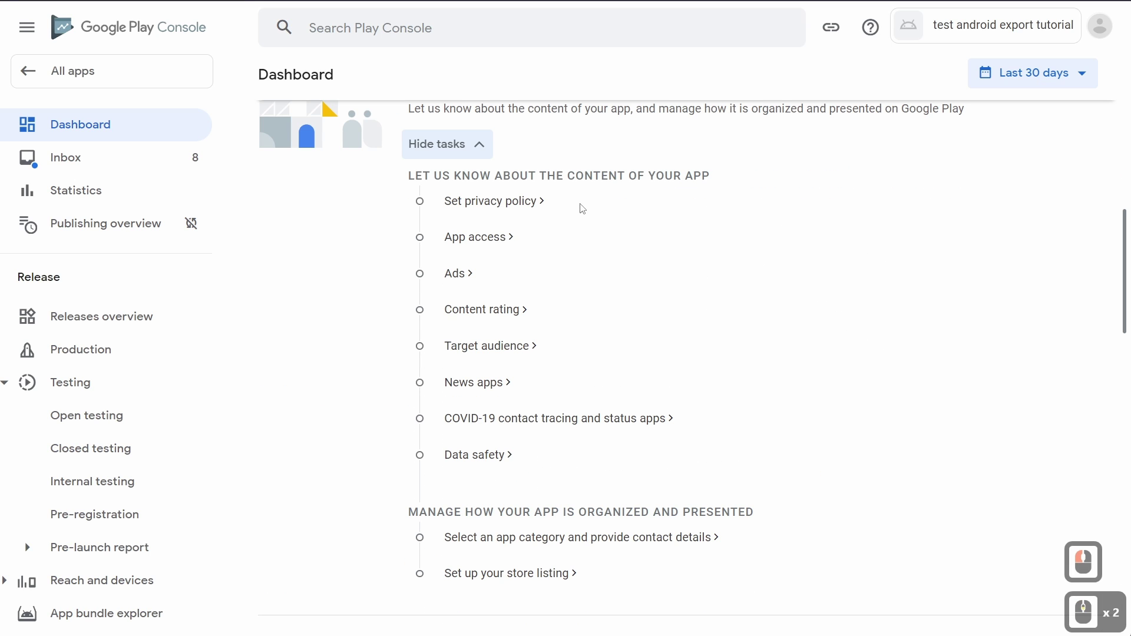
{"action": "scroll", "coordinate": [601, 336], "scroll_direction": "down", "scroll_amount": 4}
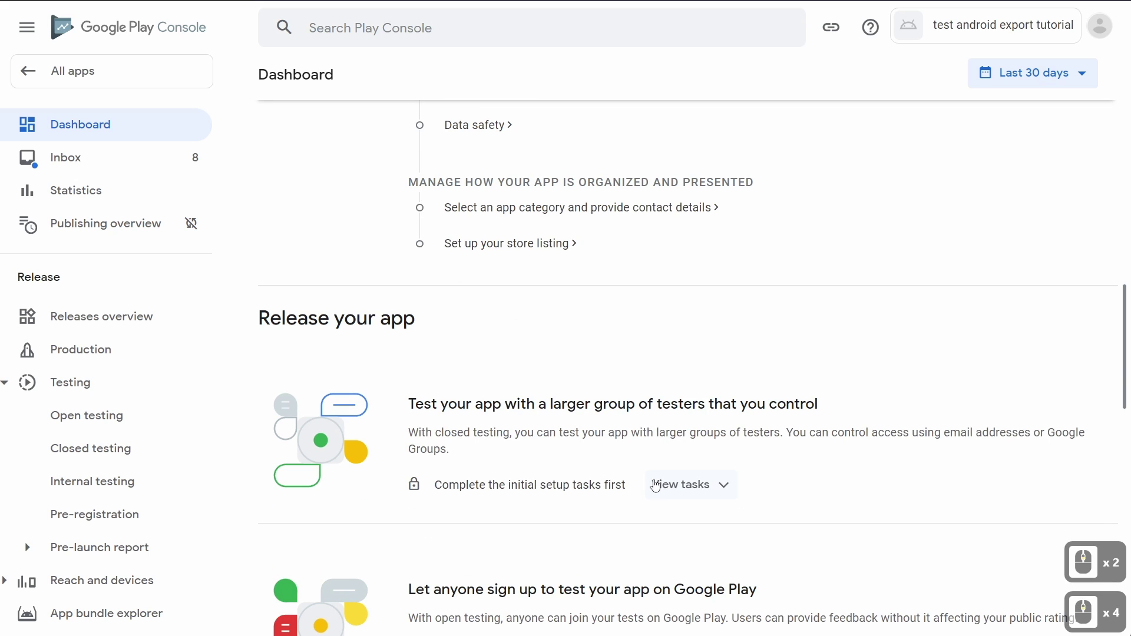
Step: Expand the closed testing and publishing task lists and review them
{"action": "left_click", "coordinate": [724, 485]}
{"action": "scroll", "coordinate": [854, 423], "scroll_direction": "down", "scroll_amount": 3}
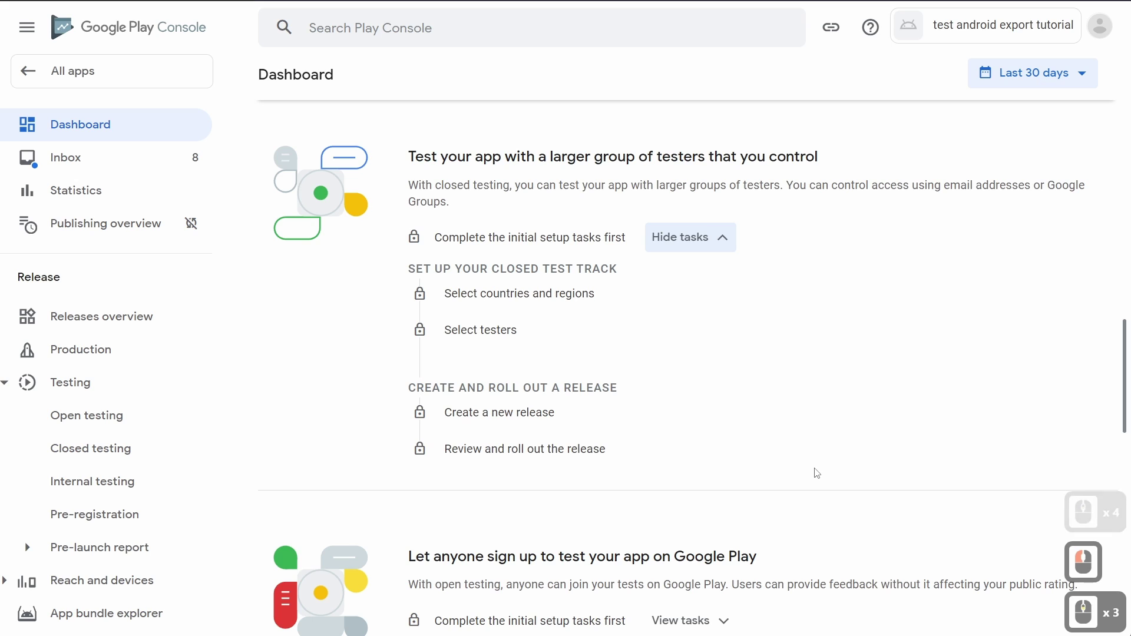
{"action": "scroll", "coordinate": [814, 470], "scroll_direction": "down", "scroll_amount": 6}
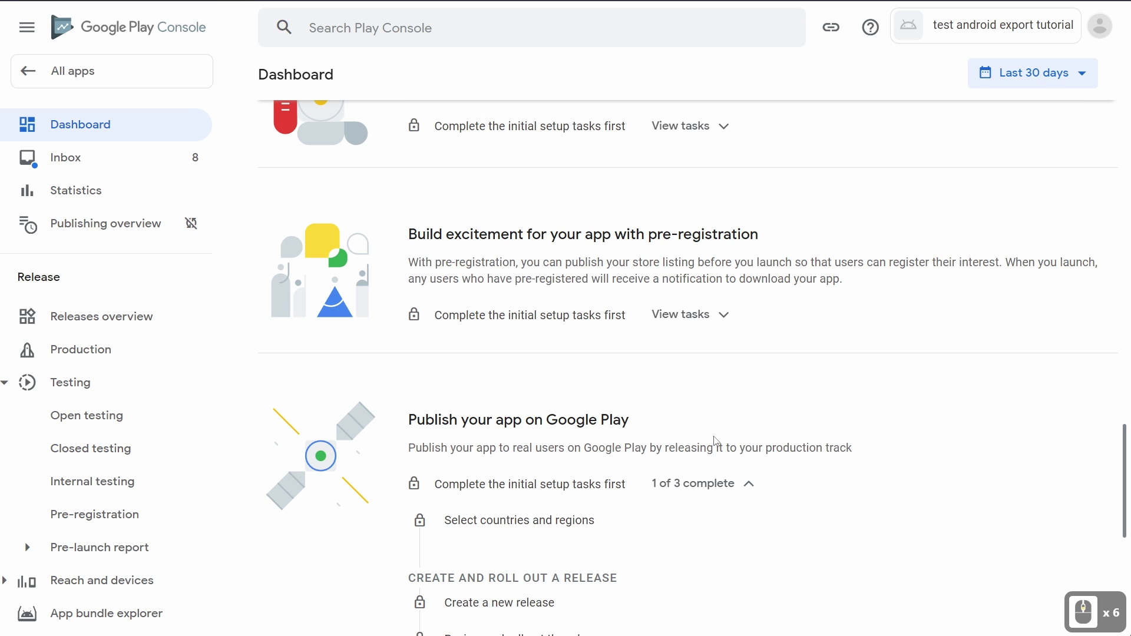
{"action": "scroll", "coordinate": [707, 480], "scroll_direction": "down", "scroll_amount": 2}
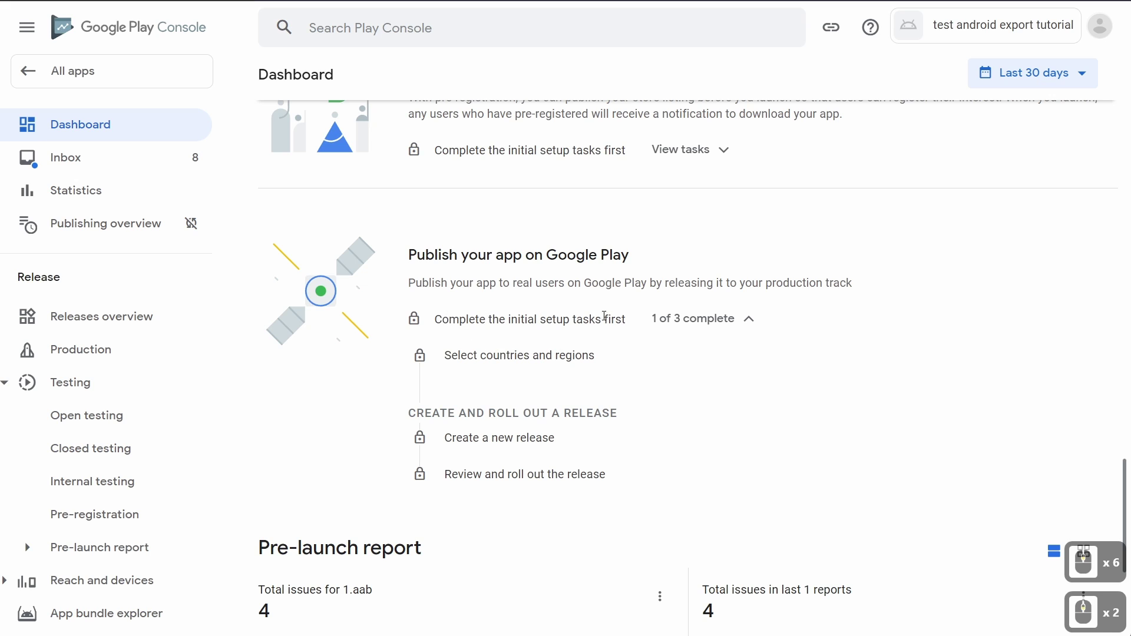
{"action": "left_click", "coordinate": [737, 319]}
{"action": "left_click", "coordinate": [547, 343]}
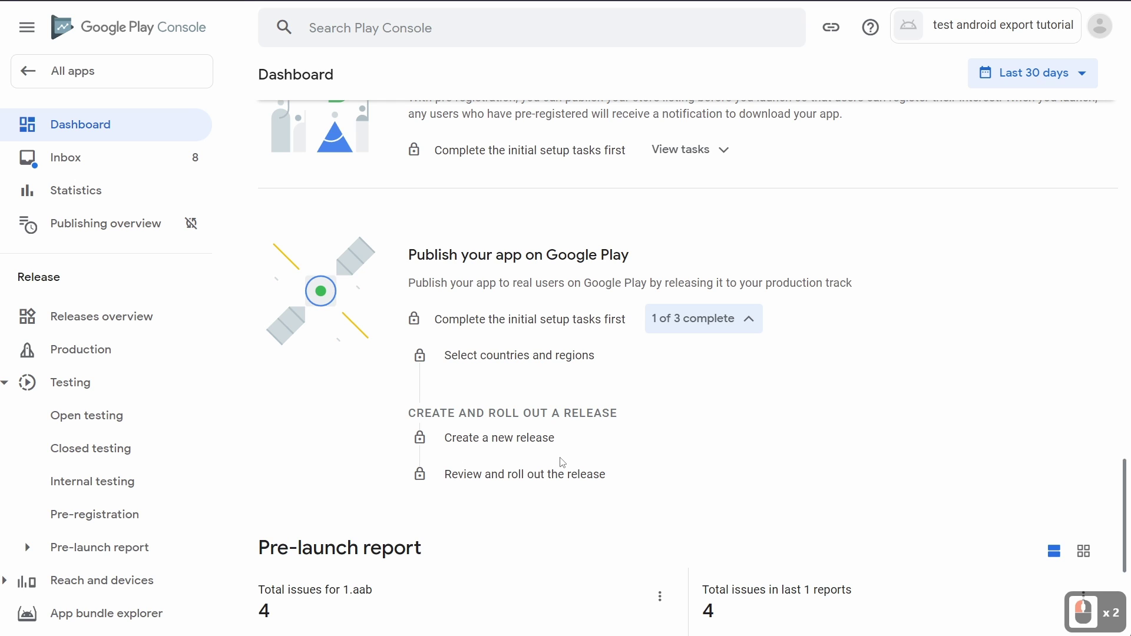
{"action": "scroll", "coordinate": [562, 463], "scroll_direction": "up", "scroll_amount": 18}
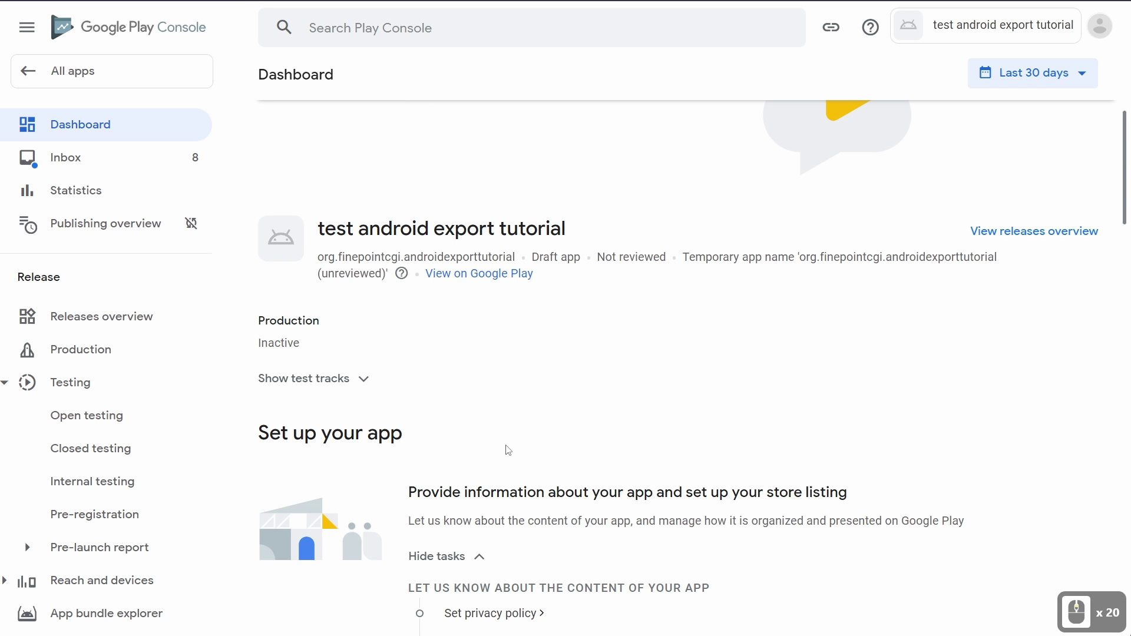
{"action": "scroll", "coordinate": [548, 439], "scroll_direction": "down", "scroll_amount": 5}
{"action": "scroll", "coordinate": [534, 252], "scroll_direction": "up", "scroll_amount": 2}
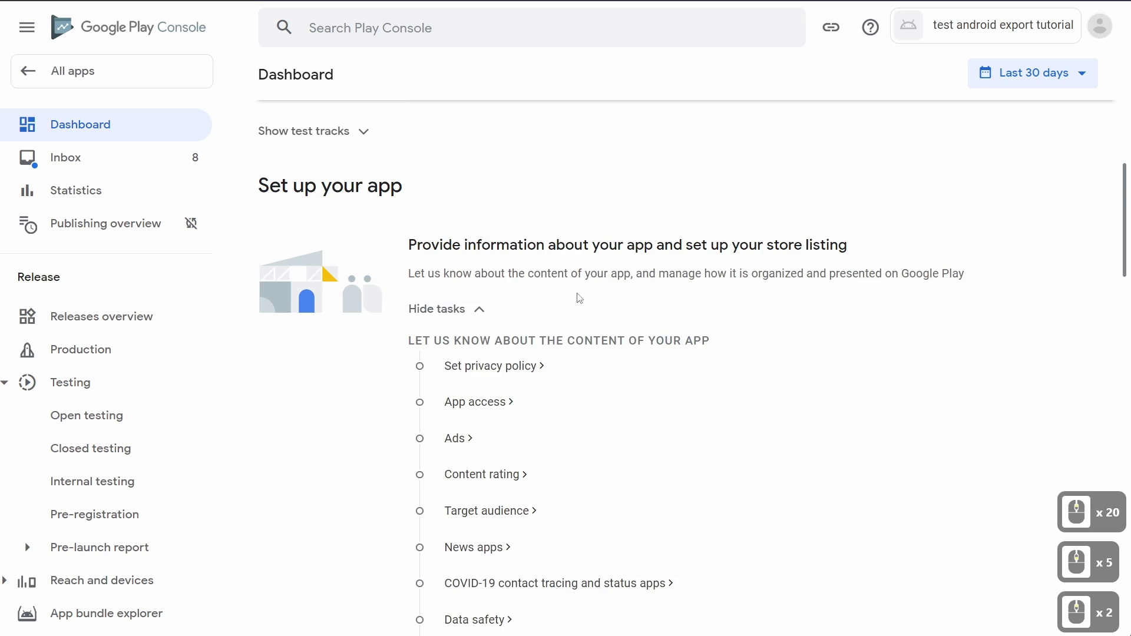
{"action": "scroll", "coordinate": [678, 327], "scroll_direction": "down", "scroll_amount": 2}
{"action": "scroll", "coordinate": [740, 366], "scroll_direction": "up", "scroll_amount": 5}
{"action": "scroll", "coordinate": [740, 366], "scroll_direction": "down", "scroll_amount": 8}
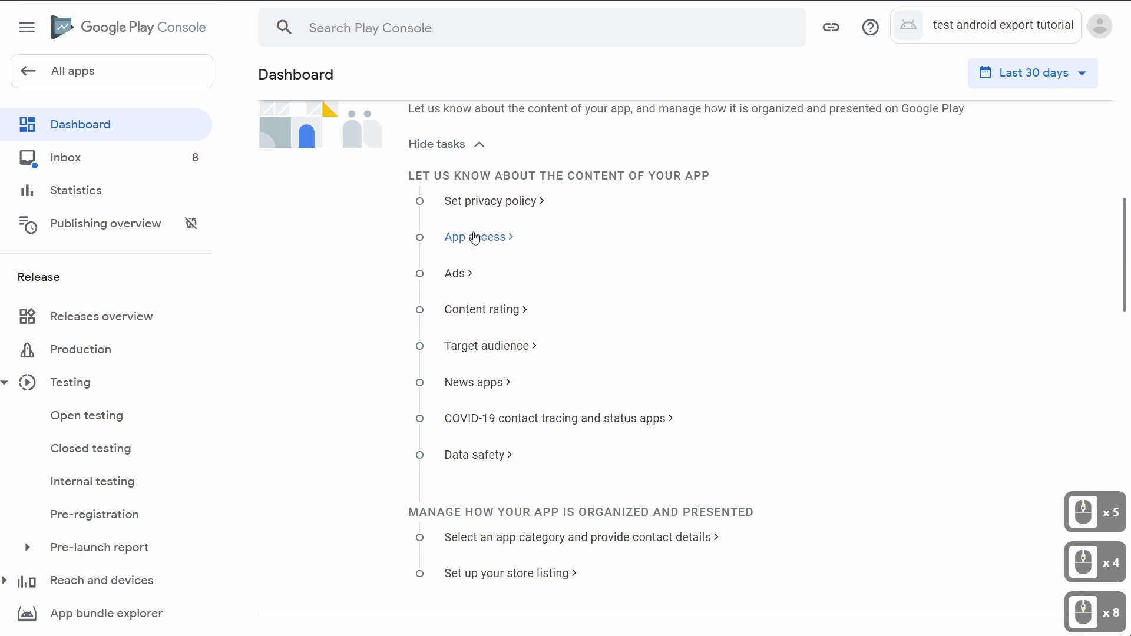
{"action": "scroll", "coordinate": [412, 218], "scroll_direction": "up", "scroll_amount": 1}
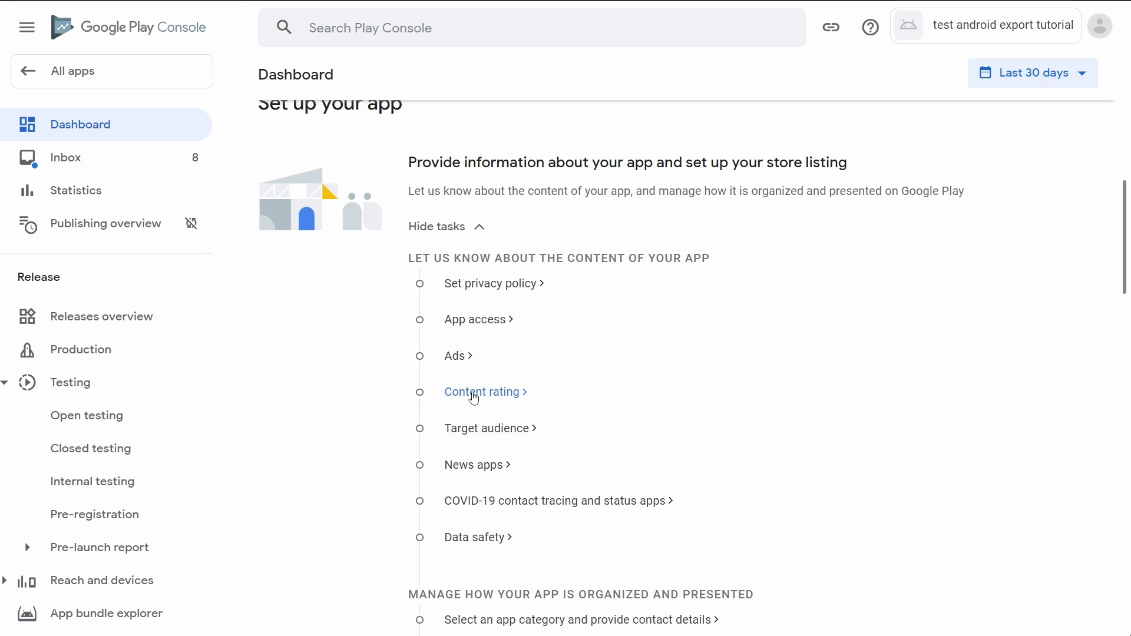
{"action": "scroll", "coordinate": [823, 434], "scroll_direction": "down", "scroll_amount": 1}
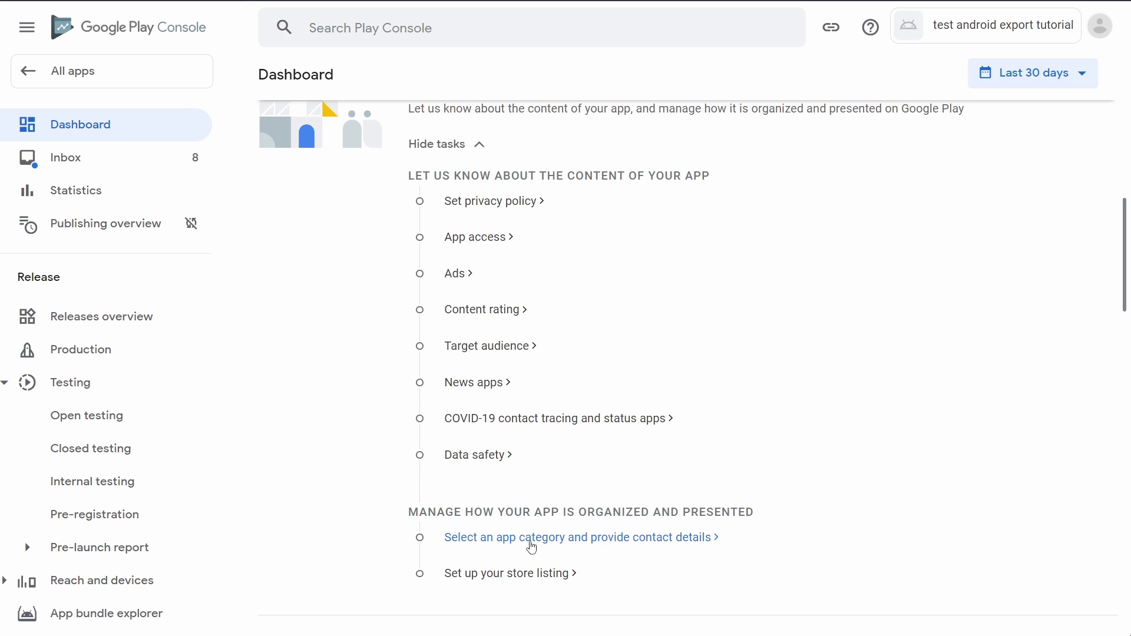
{"action": "left_click", "coordinate": [605, 537]}
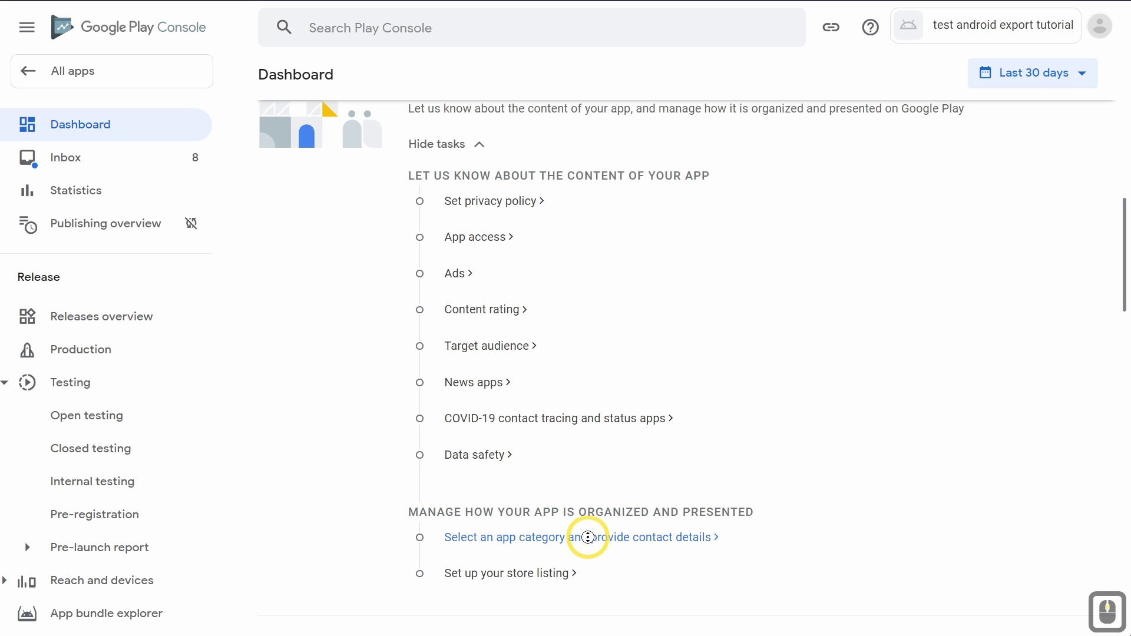
{"action": "left_click", "coordinate": [589, 538]}
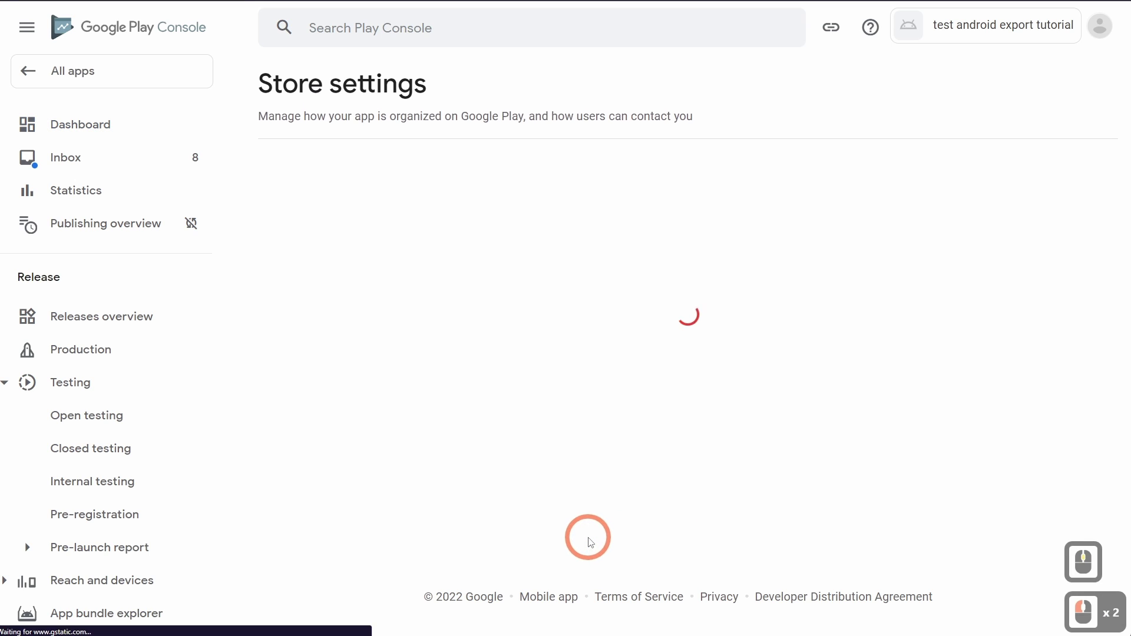
{"action": "scroll", "coordinate": [519, 395], "scroll_direction": "down", "scroll_amount": 5}
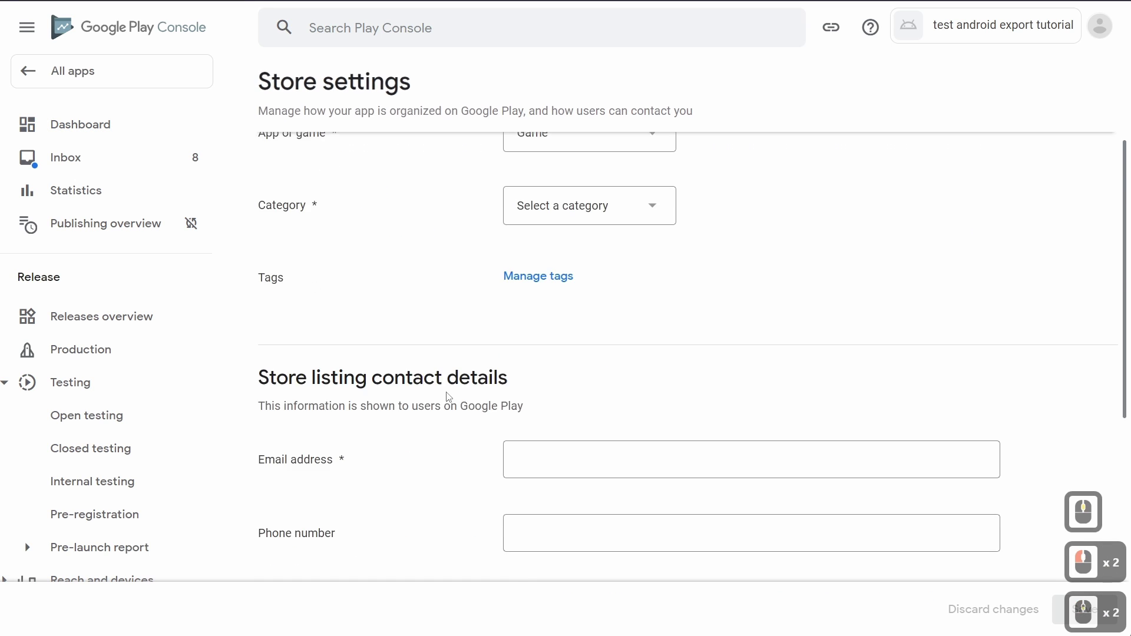
{"action": "left_click", "coordinate": [598, 363]}
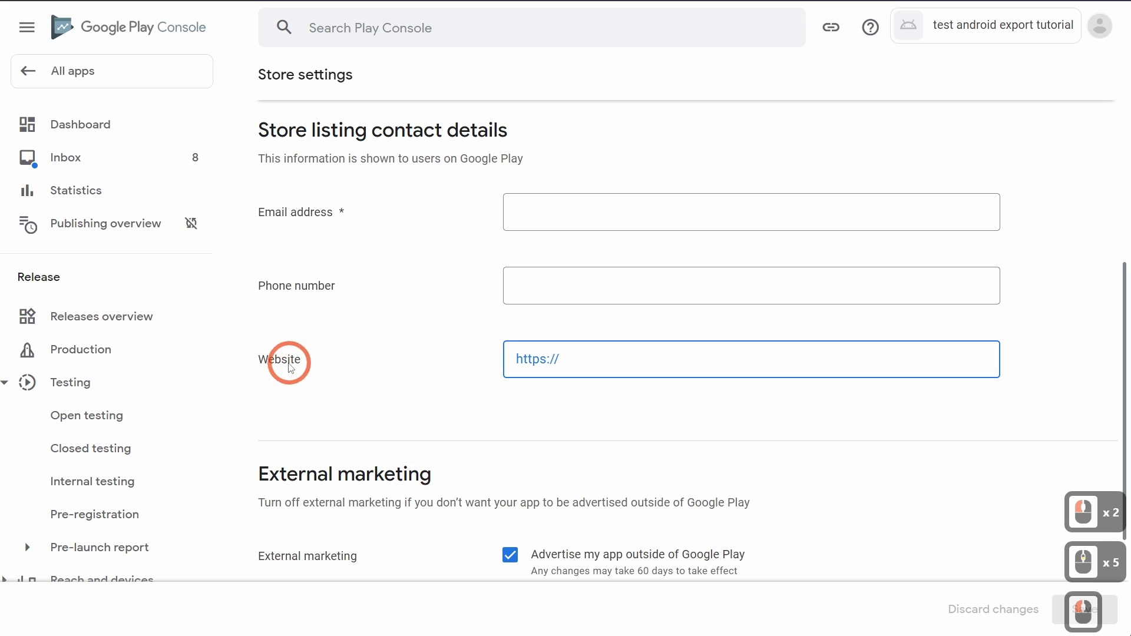
{"action": "left_click_drag", "start_coordinate": [256, 360], "coordinate": [307, 359]}
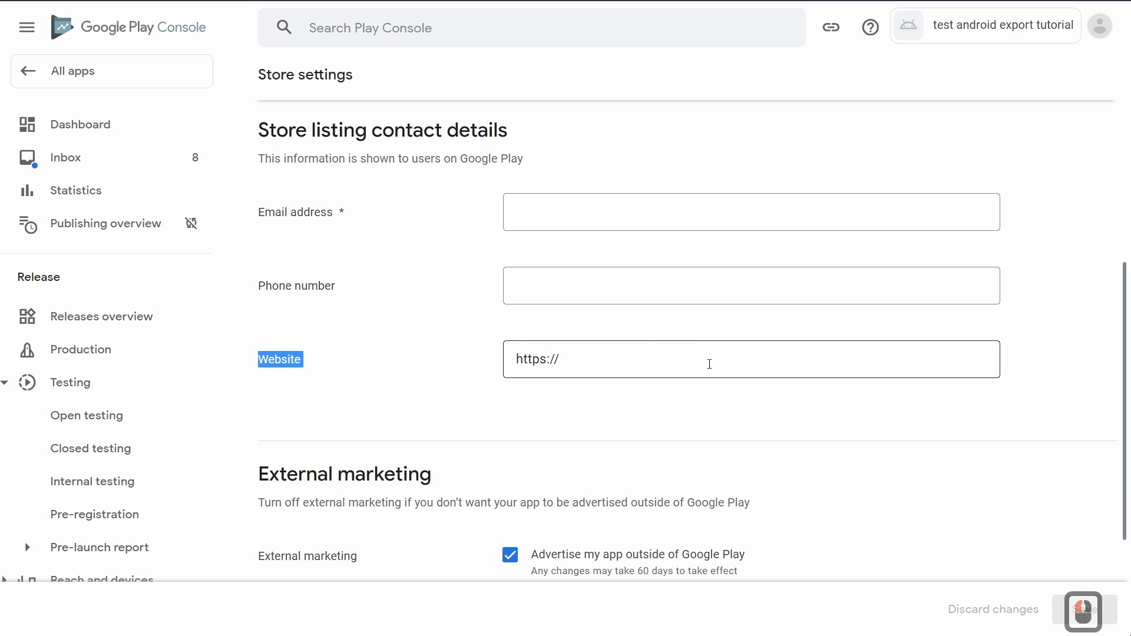
{"action": "key", "text": "alt+Left"}
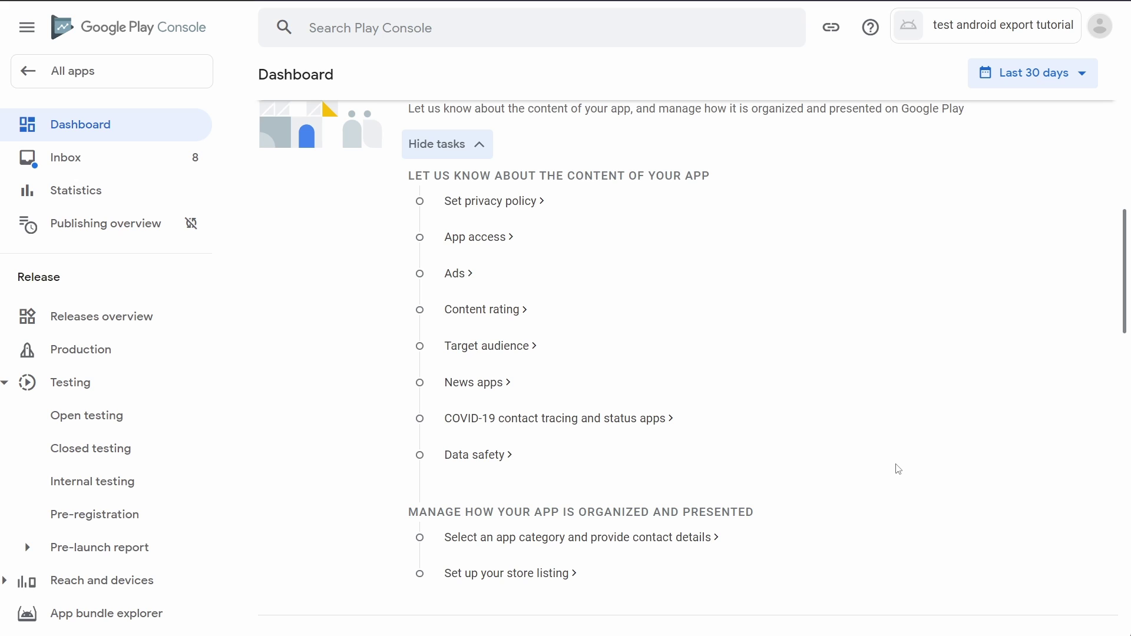
{"action": "scroll", "coordinate": [893, 465], "scroll_direction": "down", "scroll_amount": 9}
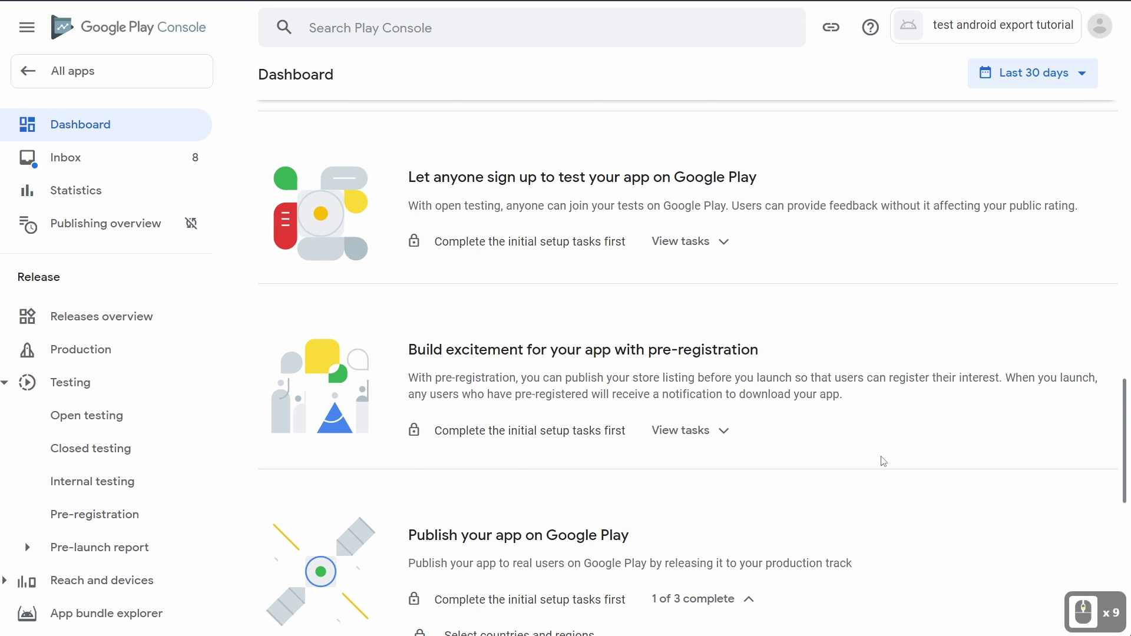
{"action": "scroll", "coordinate": [884, 462], "scroll_direction": "down", "scroll_amount": 2}
{"action": "left_click_drag", "start_coordinate": [412, 363], "coordinate": [720, 505]}
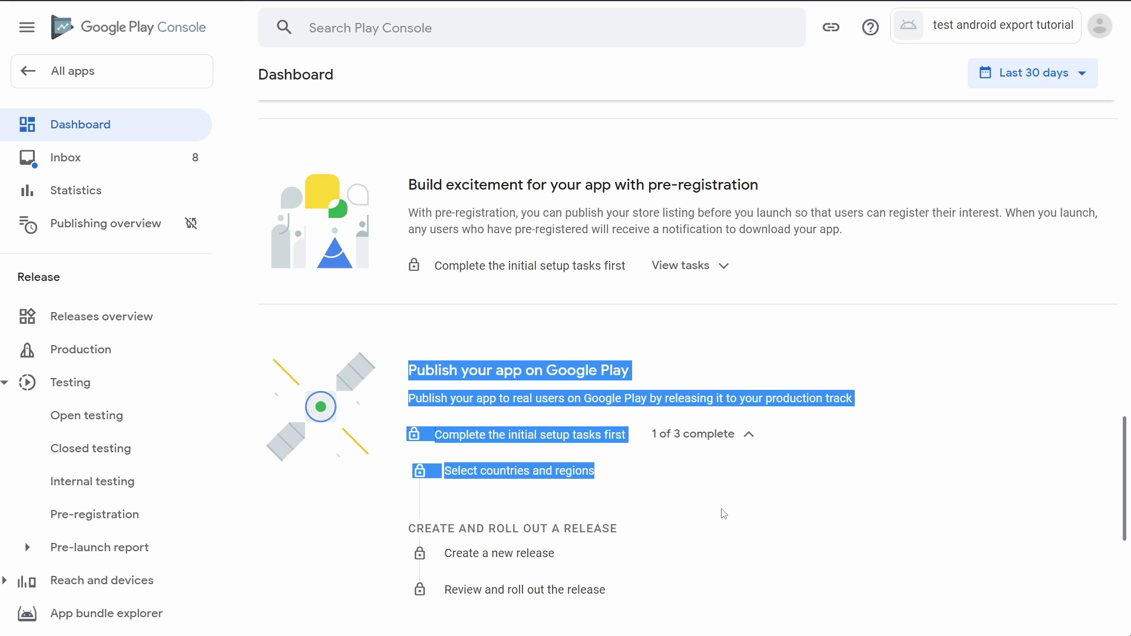
{"action": "left_click", "coordinate": [721, 512]}
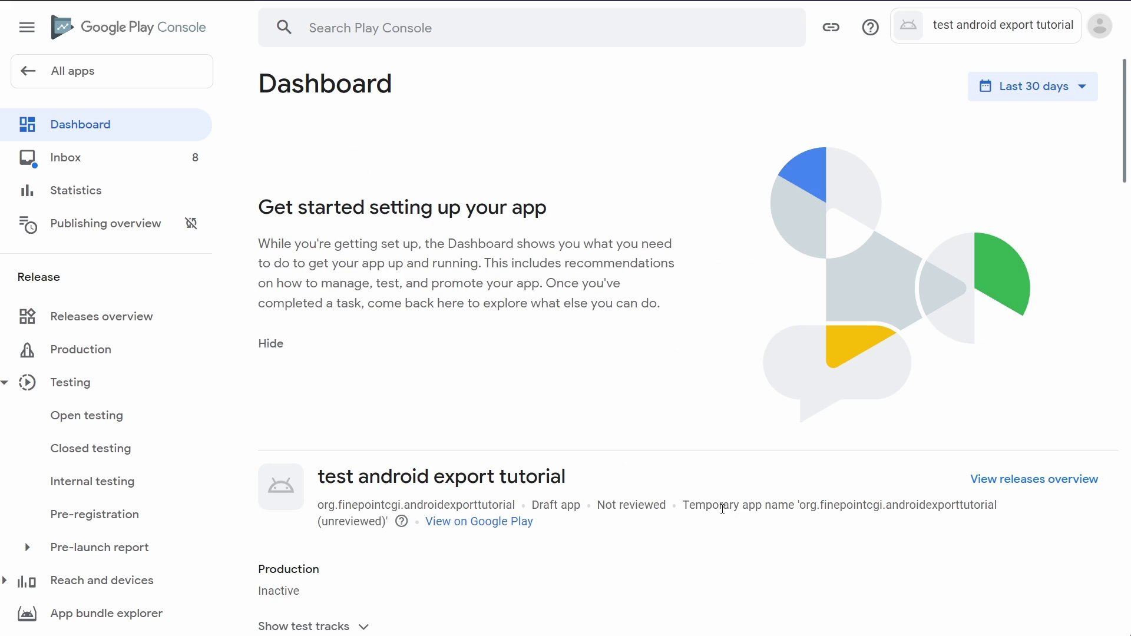